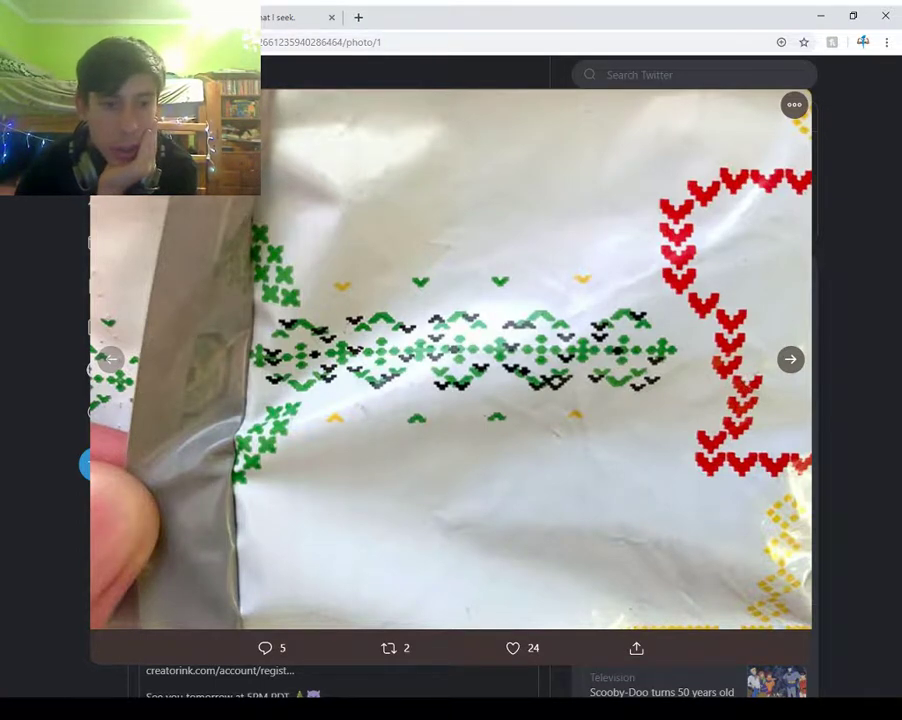
- Look through the tweet's four photos and save the second one, showing the hand-drawn box, to the computer
key(Right)
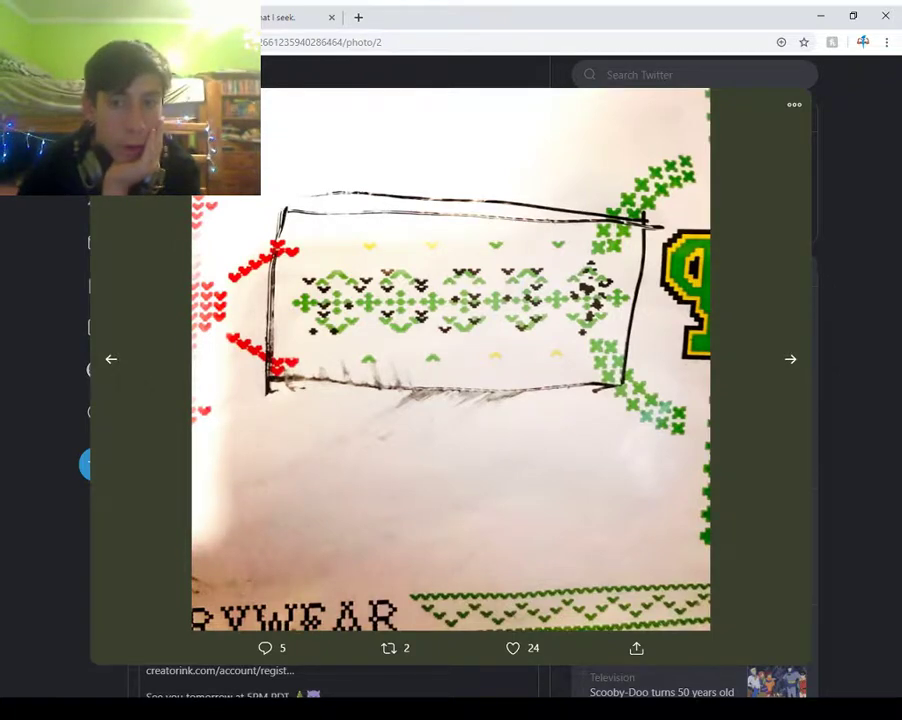
key(Right)
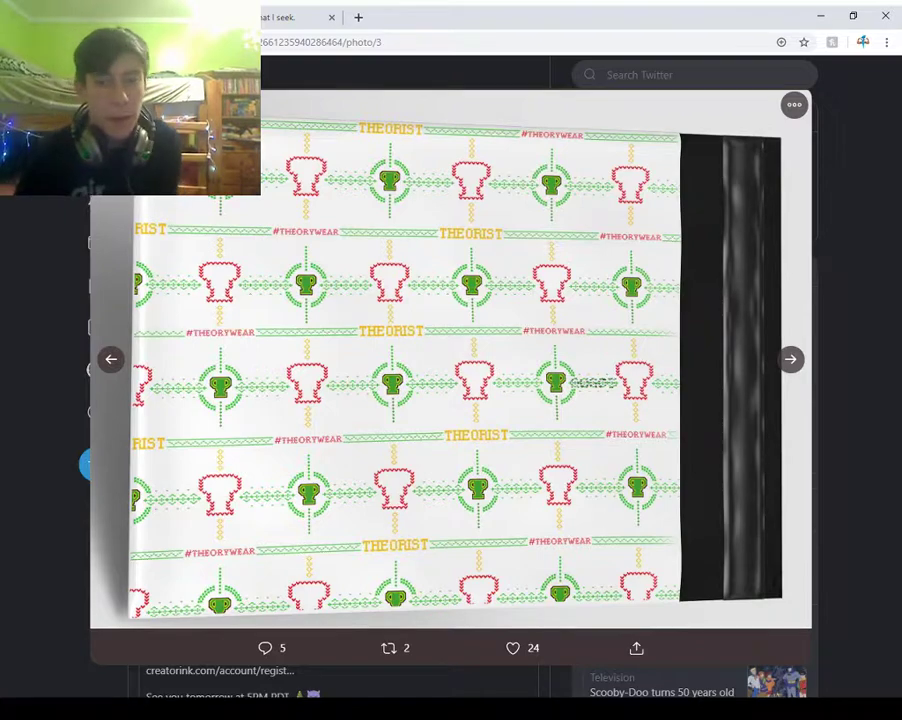
key(Right)
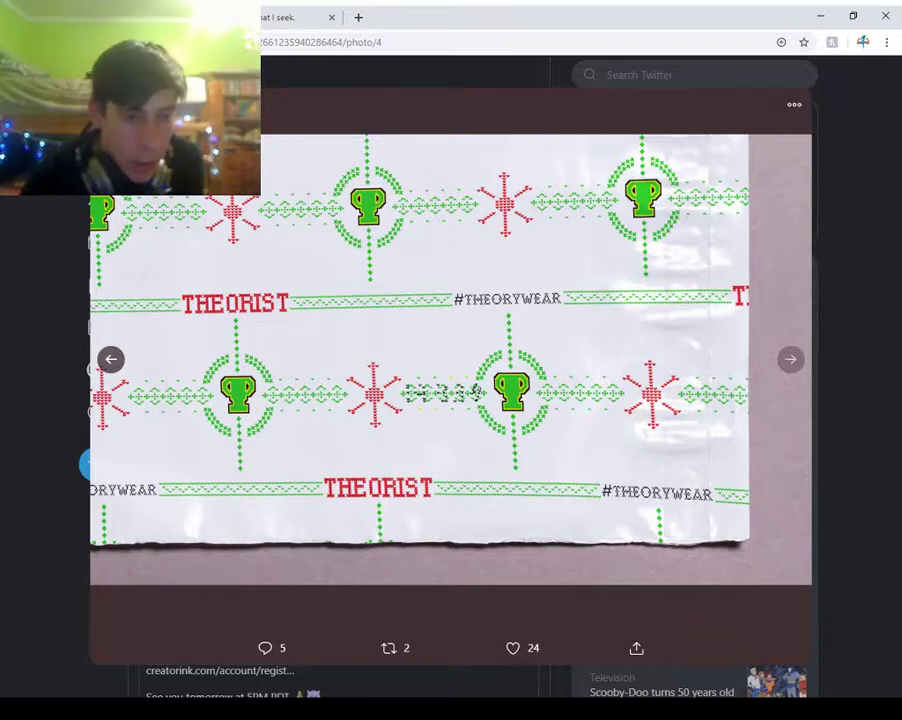
key(Left)
key(Left)
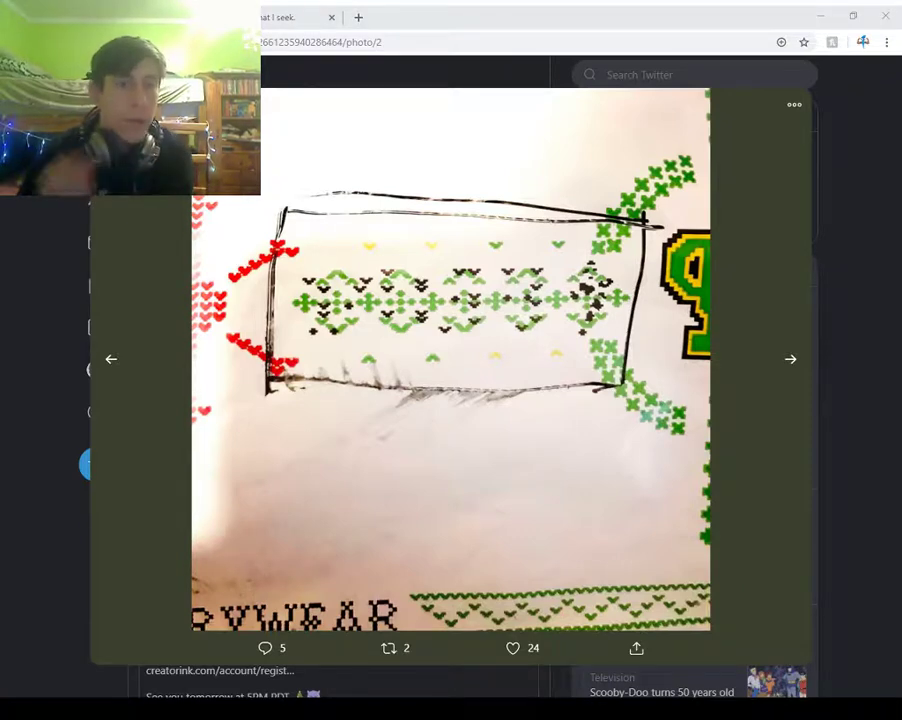
key(Return)
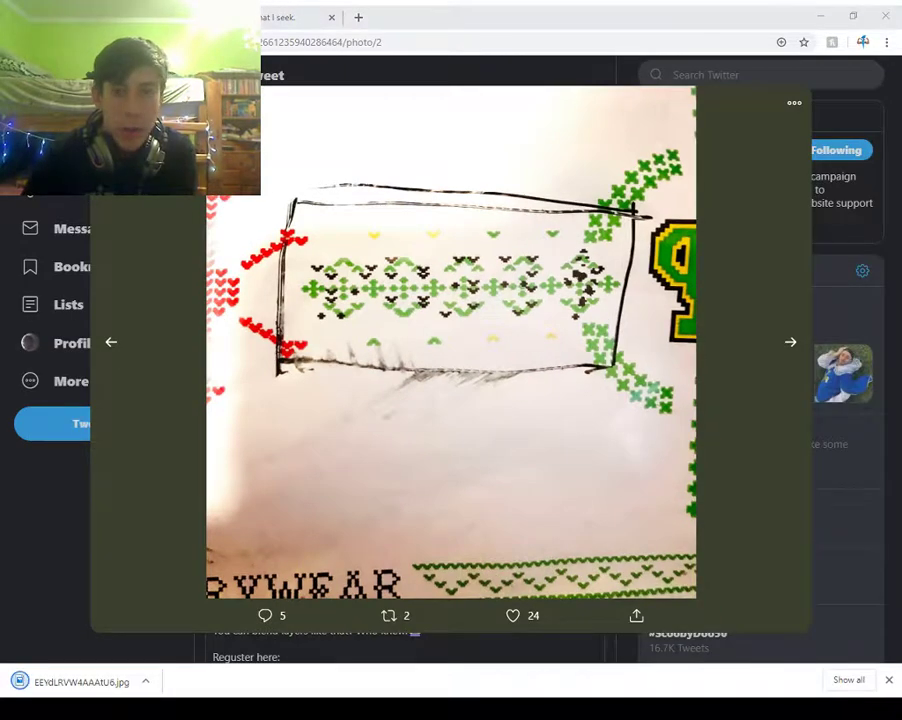
key(ctrl+t)
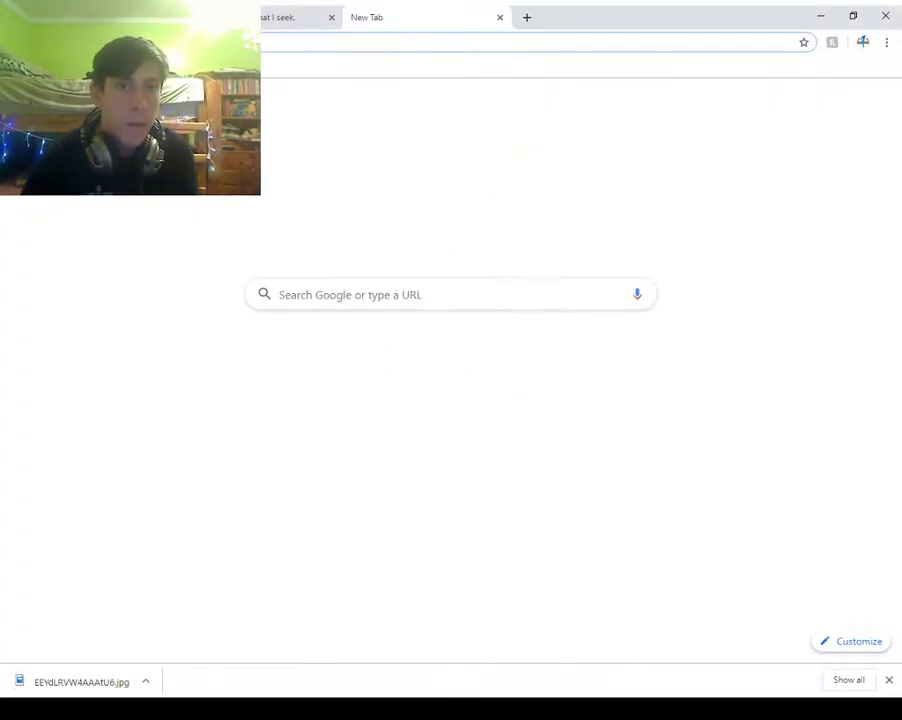
text(ww)
key(Down)
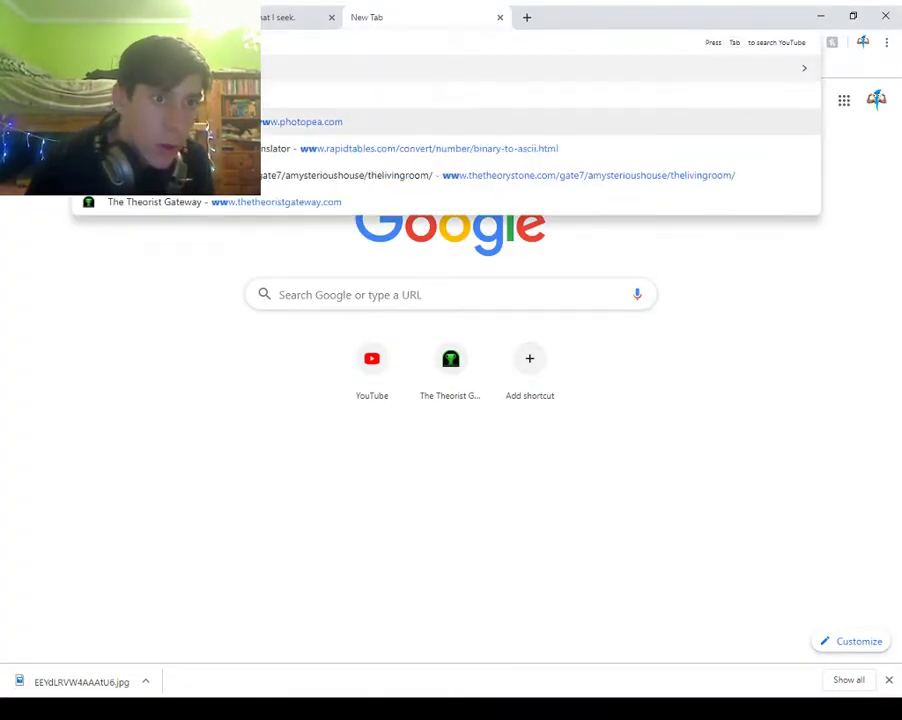
key(Return)
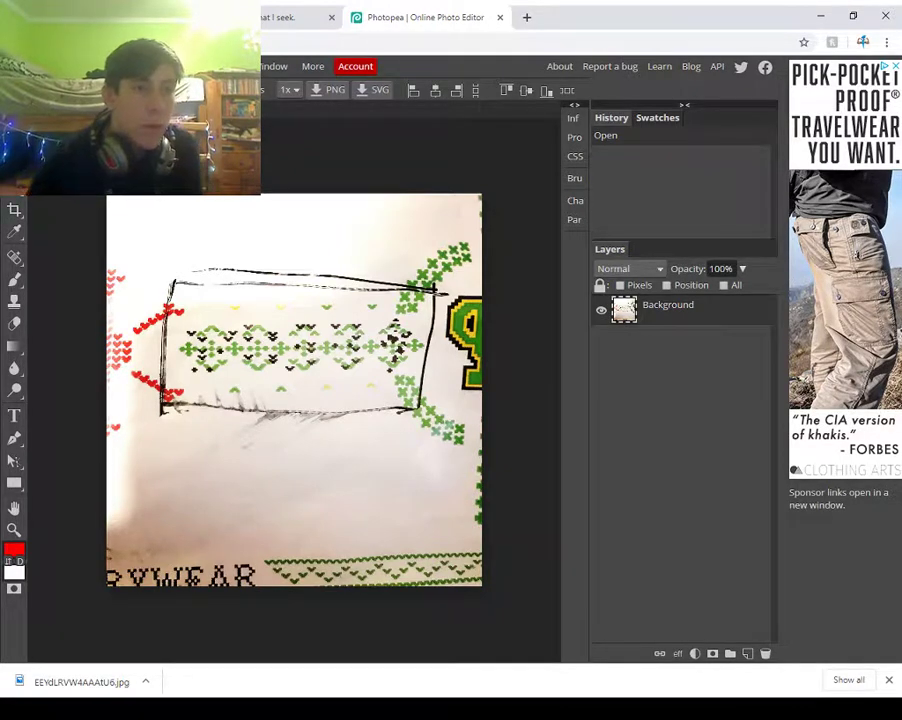
- Try an Exposure adjustment of 1.000 on the photo and discard it
click(80, 66)
mouse_move(107, 88)
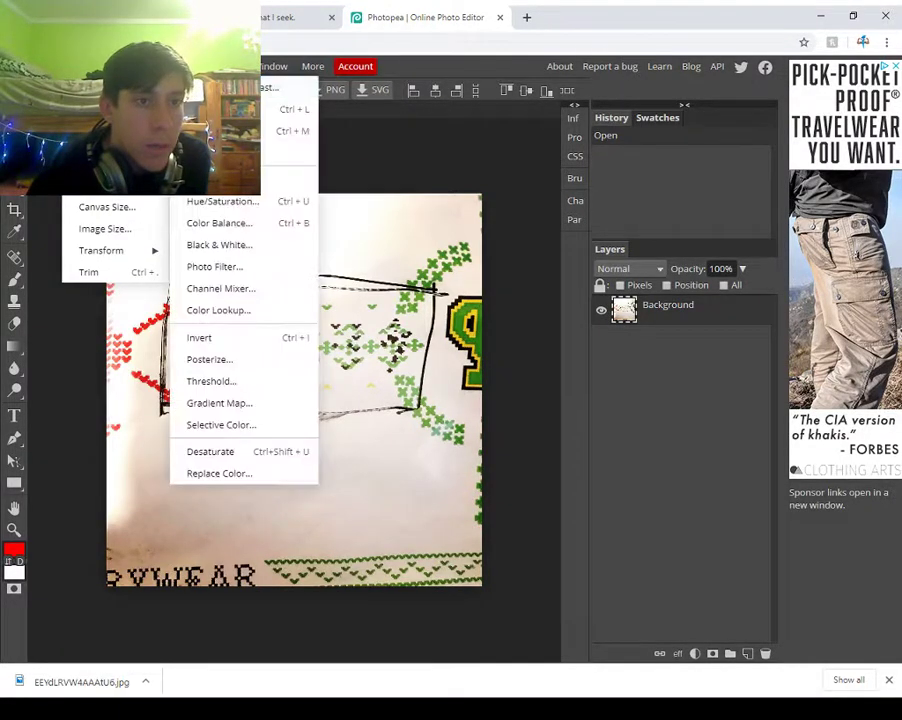
click(212, 152)
mouse_move(220, 220)
mouse_down()
mouse_move(246, 220)
mouse_move(230, 220)
mouse_up()
drag(330, 172, 730, 171)
mouse_move(631, 220)
mouse_down()
mouse_move(592, 220)
mouse_move(722, 220)
mouse_move(590, 220)
mouse_move(626, 220)
mouse_up()
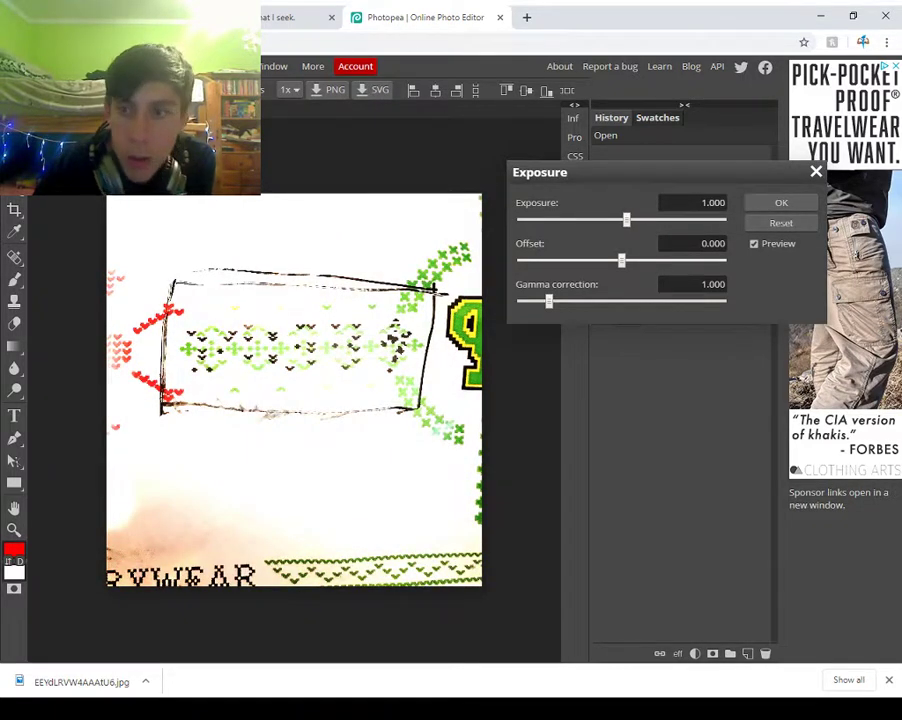
key(Escape)
- Try Brightness/Contrast on the photo with contrast -100 and brightness at 150 and -150, and discard it
click(79, 66)
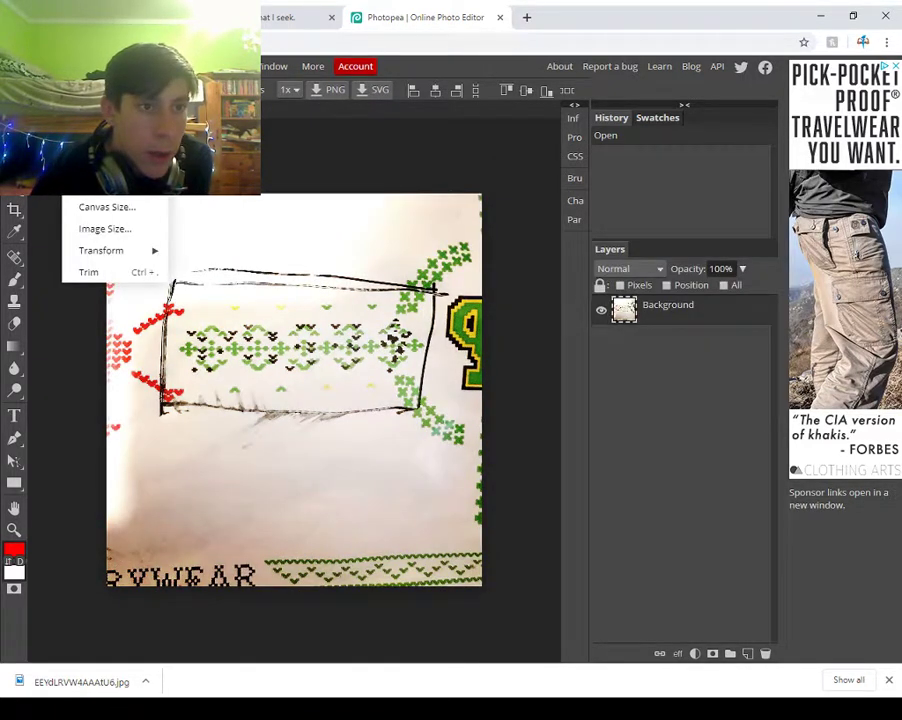
mouse_move(108, 88)
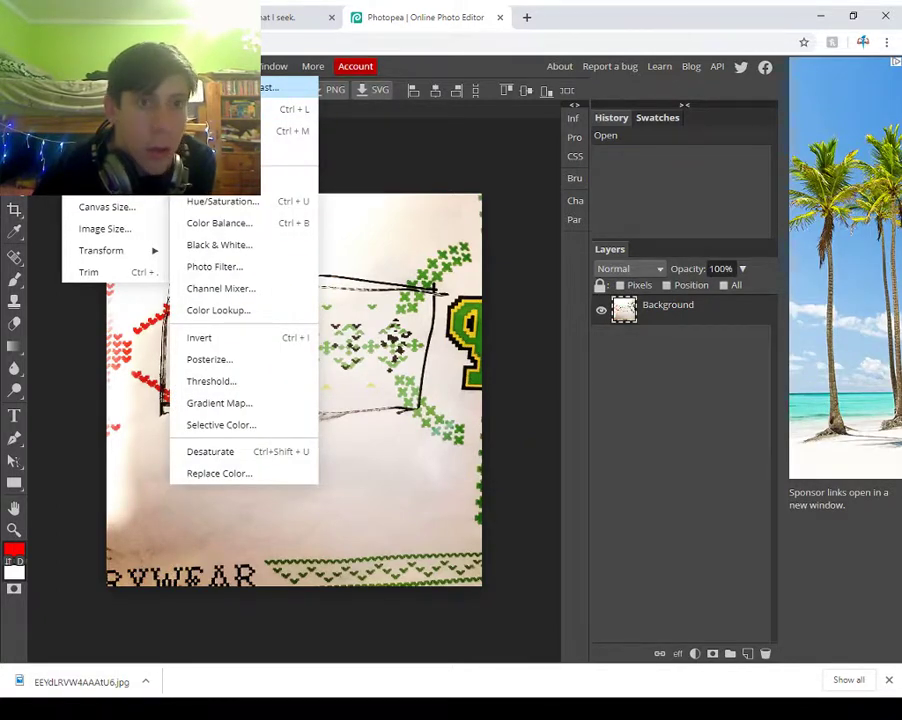
click(268, 88)
drag(220, 220, 321, 220)
drag(330, 172, 666, 171)
drag(556, 260, 455, 260)
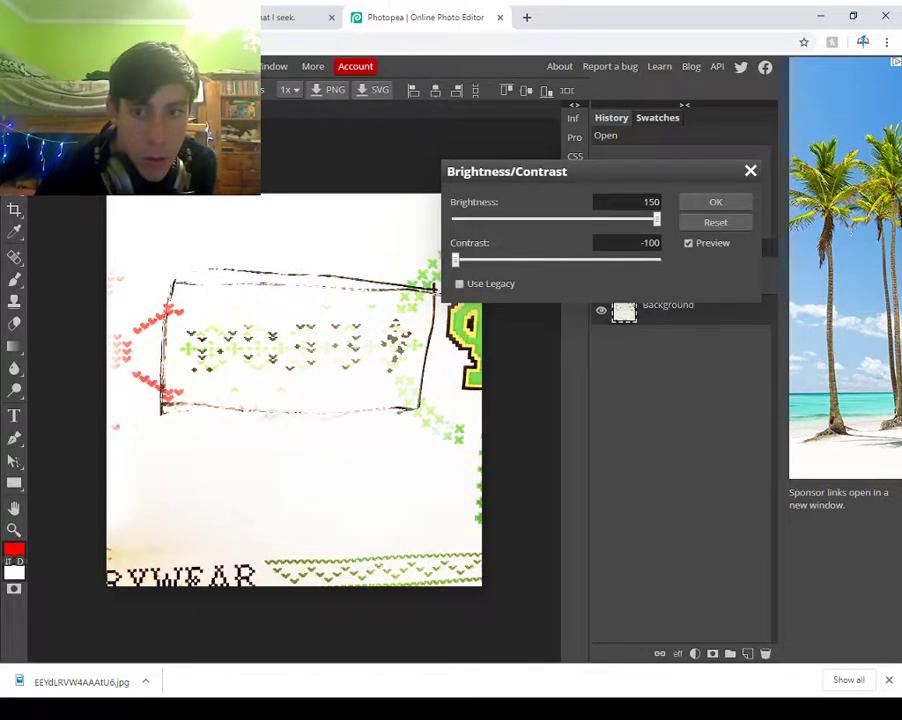
drag(656, 219, 455, 219)
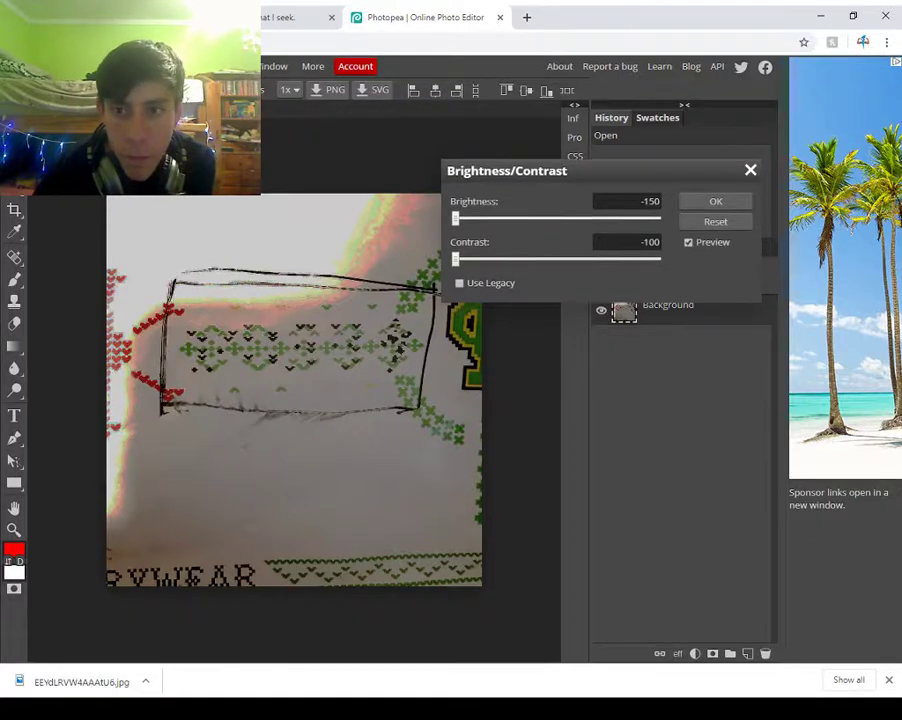
click(750, 171)
- Try Hue/Saturation on the photo with hue -180 and saturation 100, and discard it
click(77, 66)
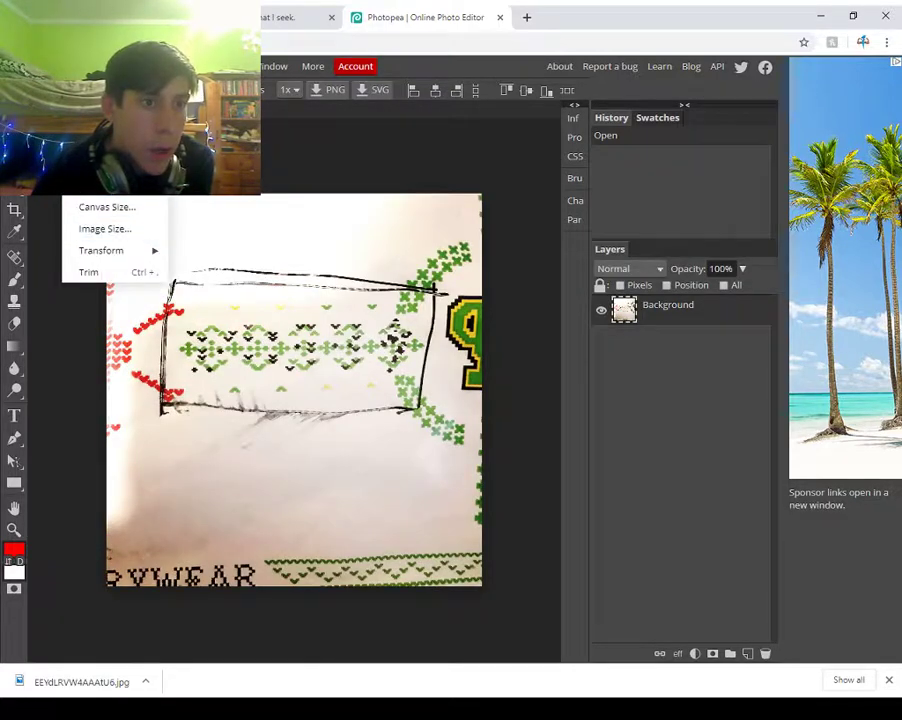
mouse_move(108, 89)
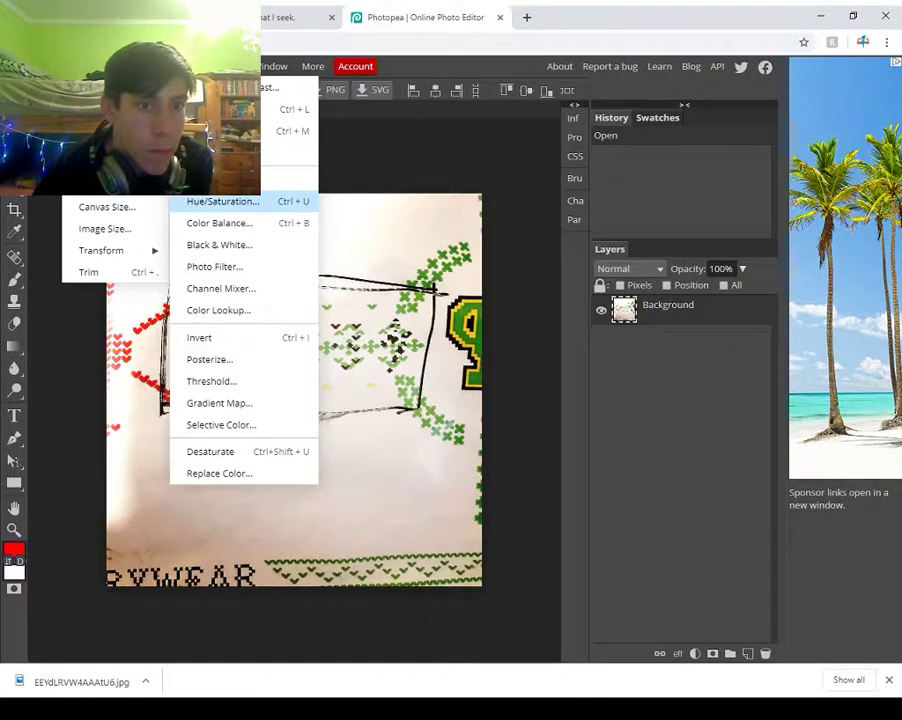
click(222, 201)
drag(200, 172, 649, 187)
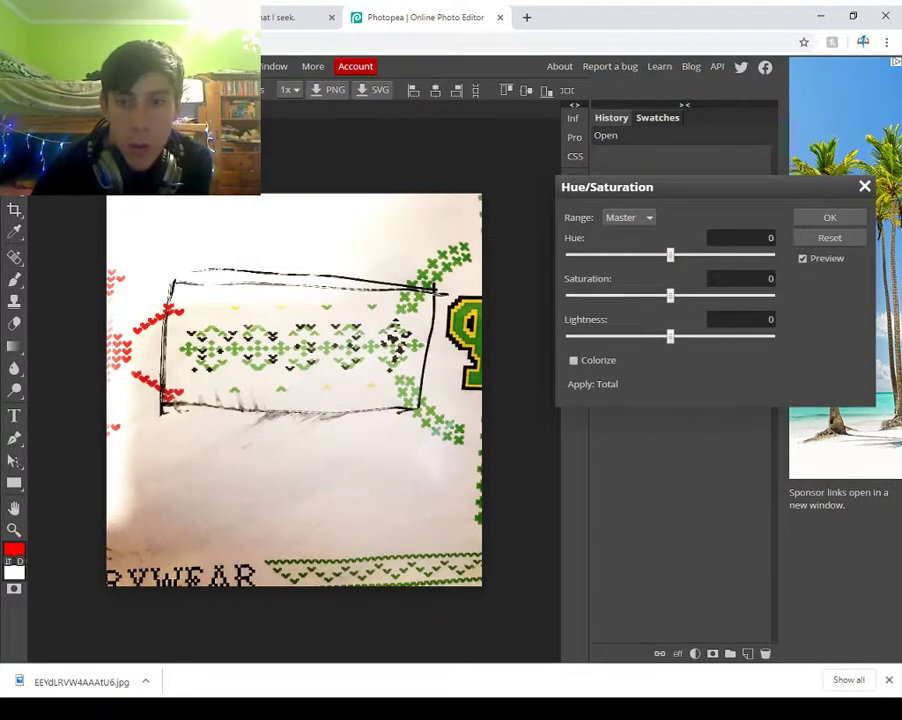
drag(670, 255, 766, 255)
drag(670, 296, 570, 255)
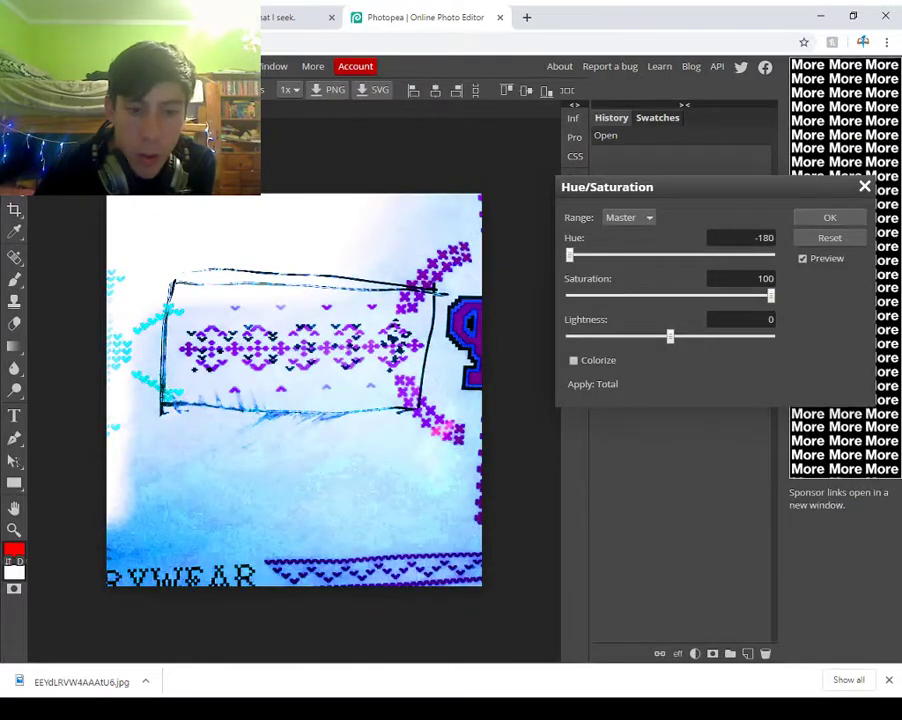
key(Escape)
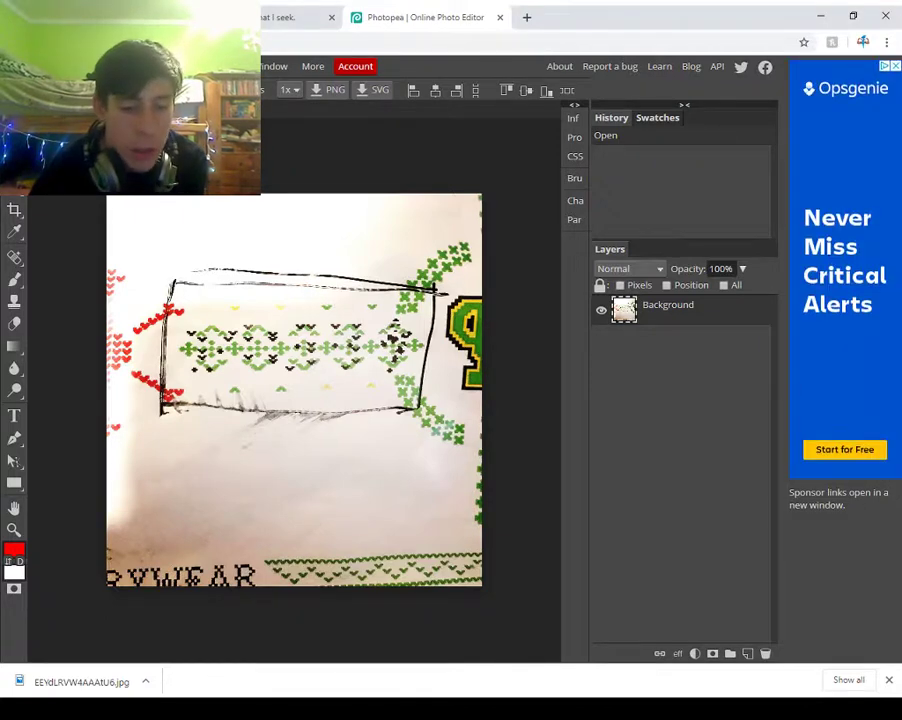
- Examine the third and fourth photos in the tweet again and check the "Name the one that I seek." answer form
click(250, 17)
key(ctrl+shift+Tab)
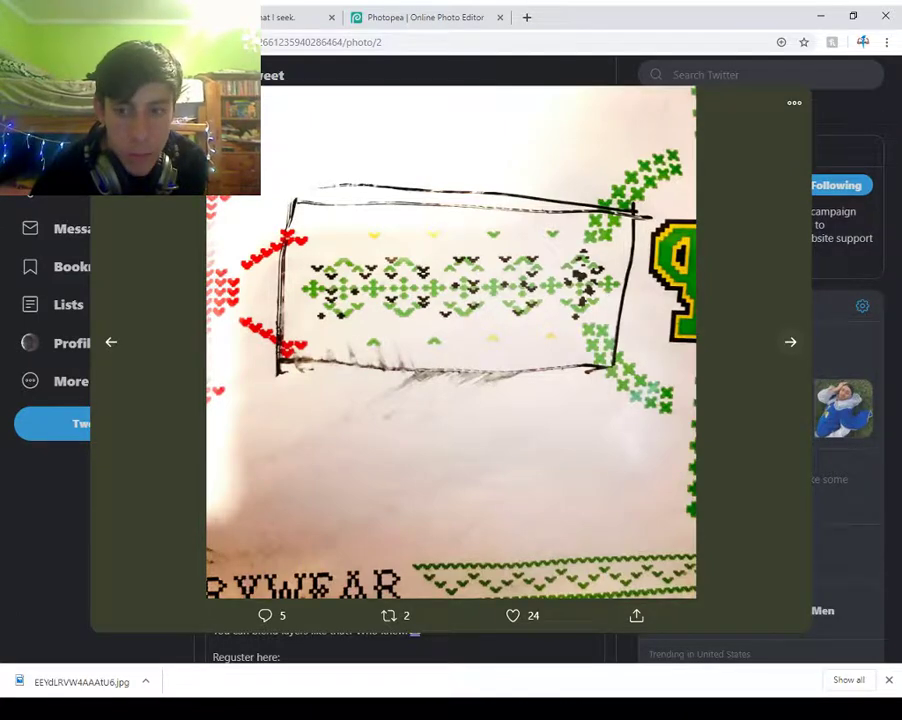
key(Right)
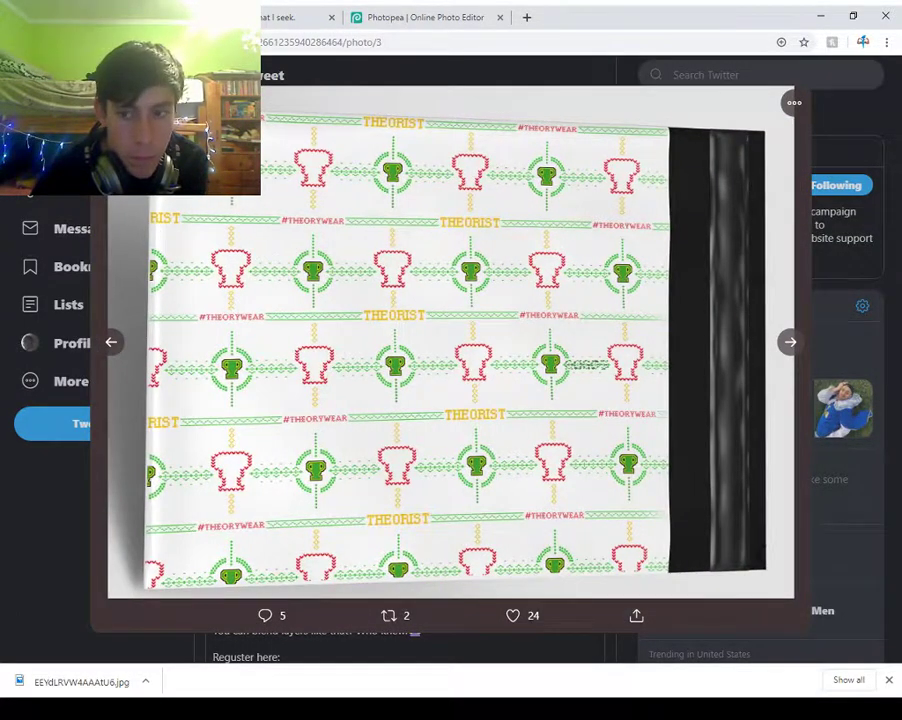
key(Right)
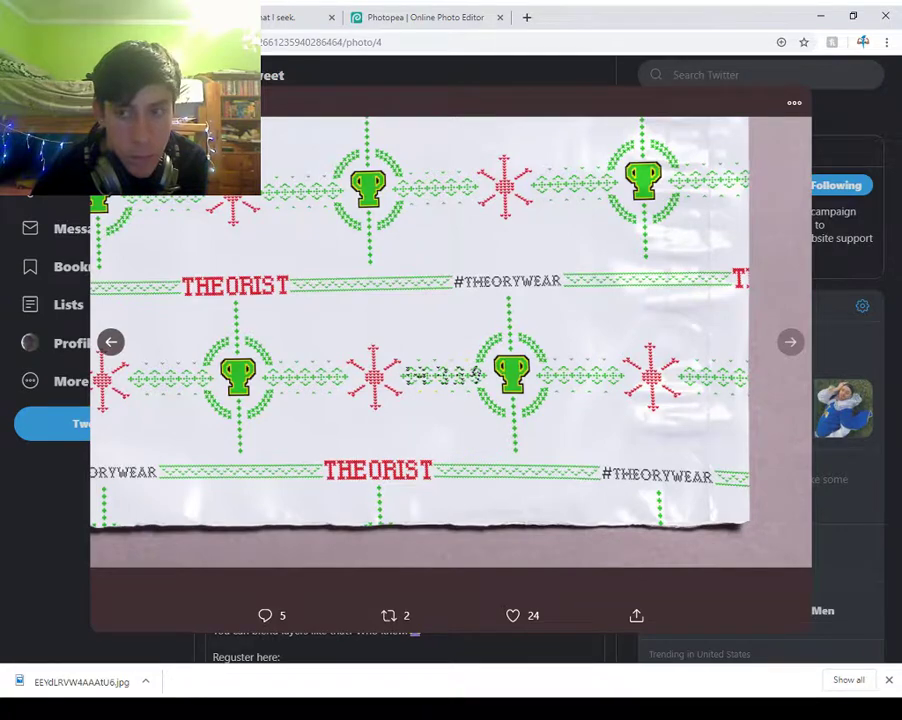
key(Escape)
key(ctrl+Tab)
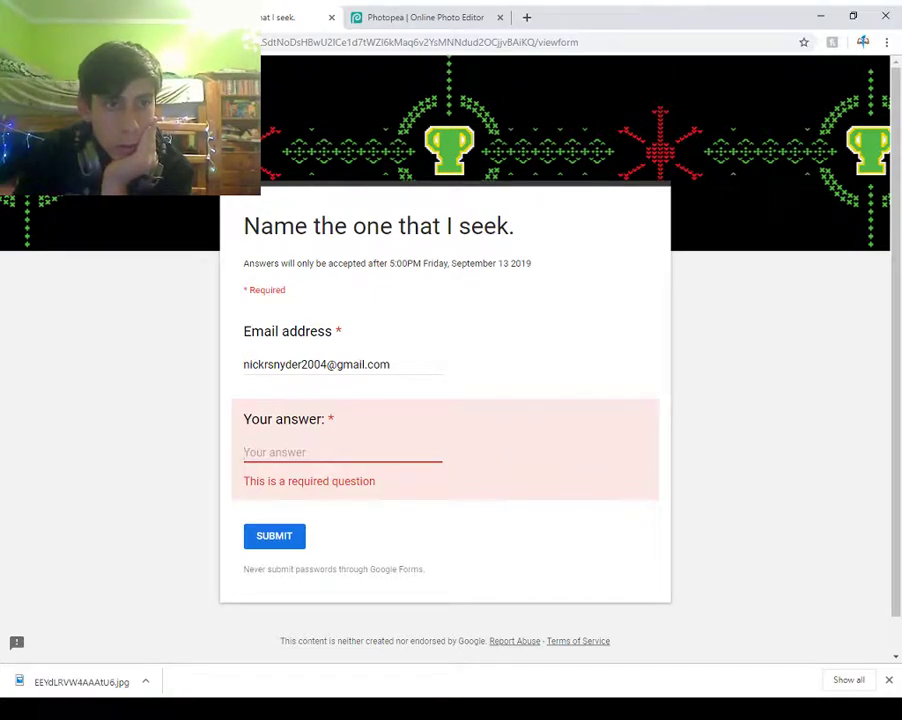
- Reread the puzzle tweet, its year clue and the quoted rules post, and read through the replies
key(ctrl+shift+Tab)
scroll(405, 370, down, 4)
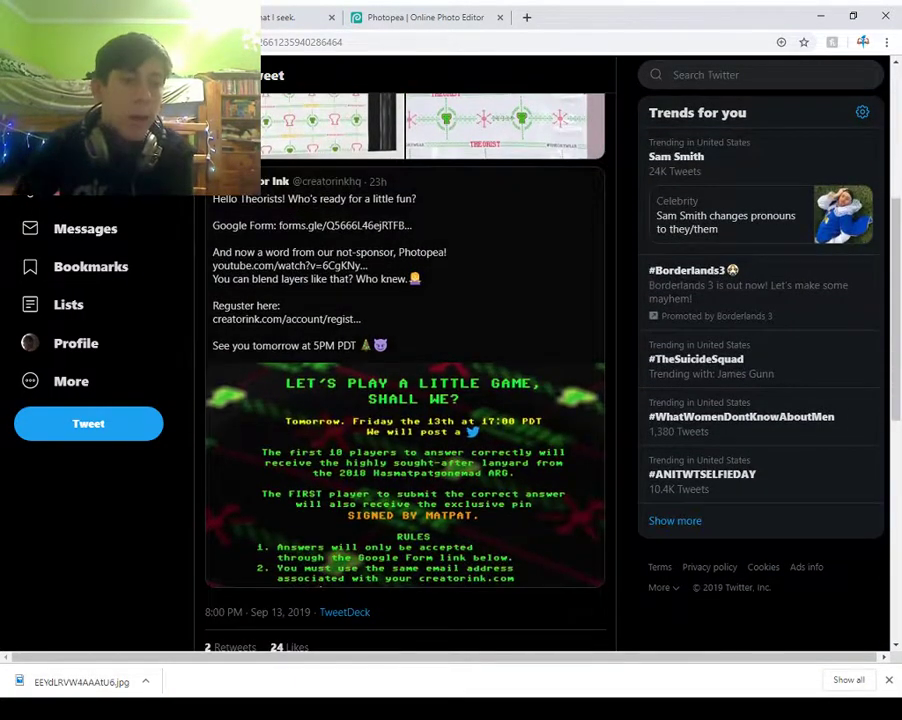
scroll(405, 400, up, 3)
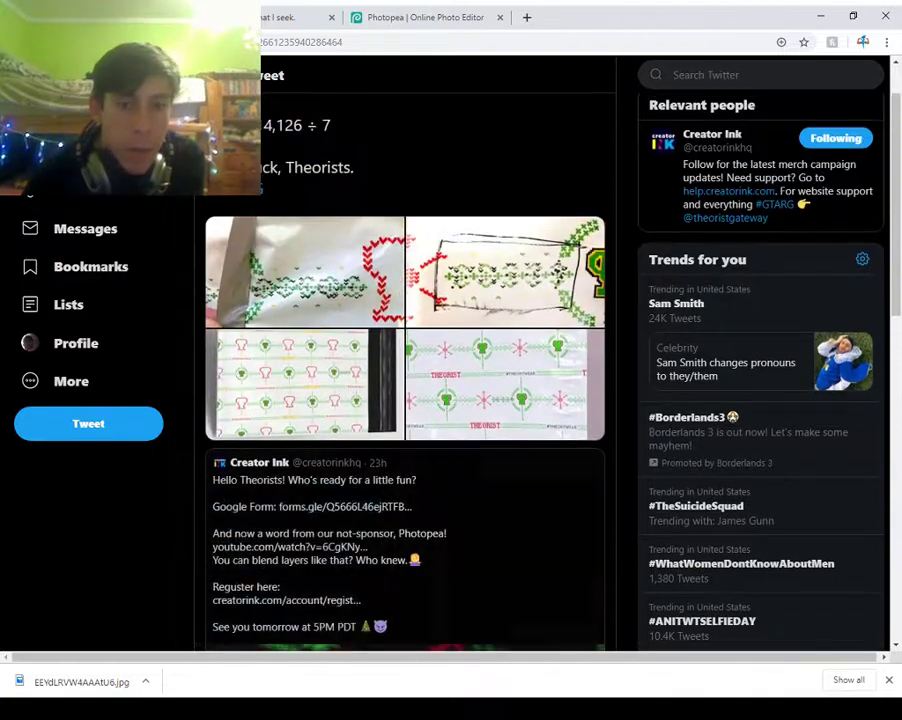
scroll(405, 400, up, 1)
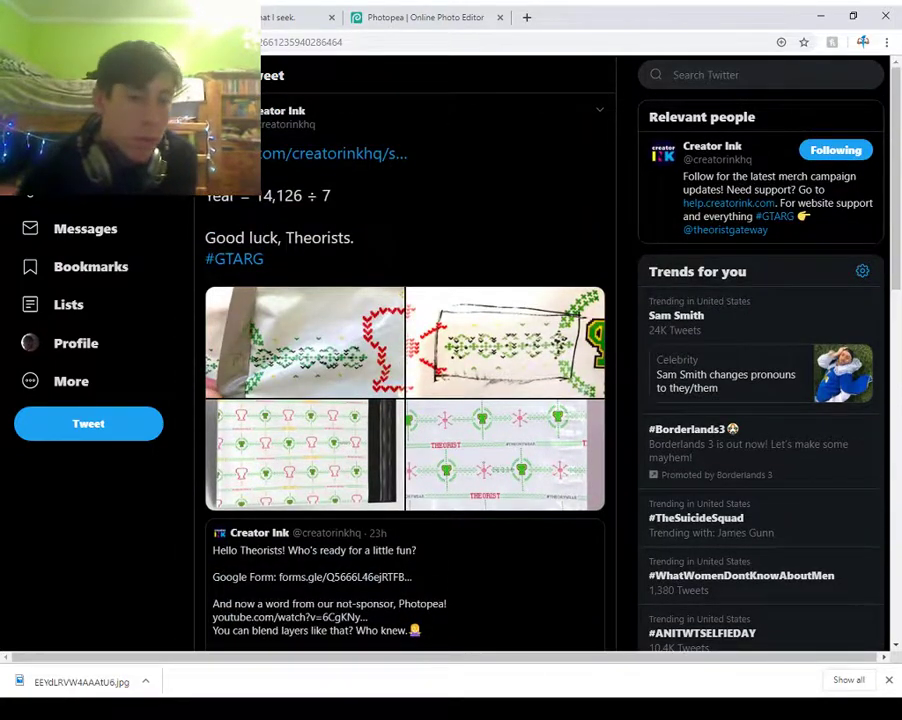
scroll(405, 400, down, 3)
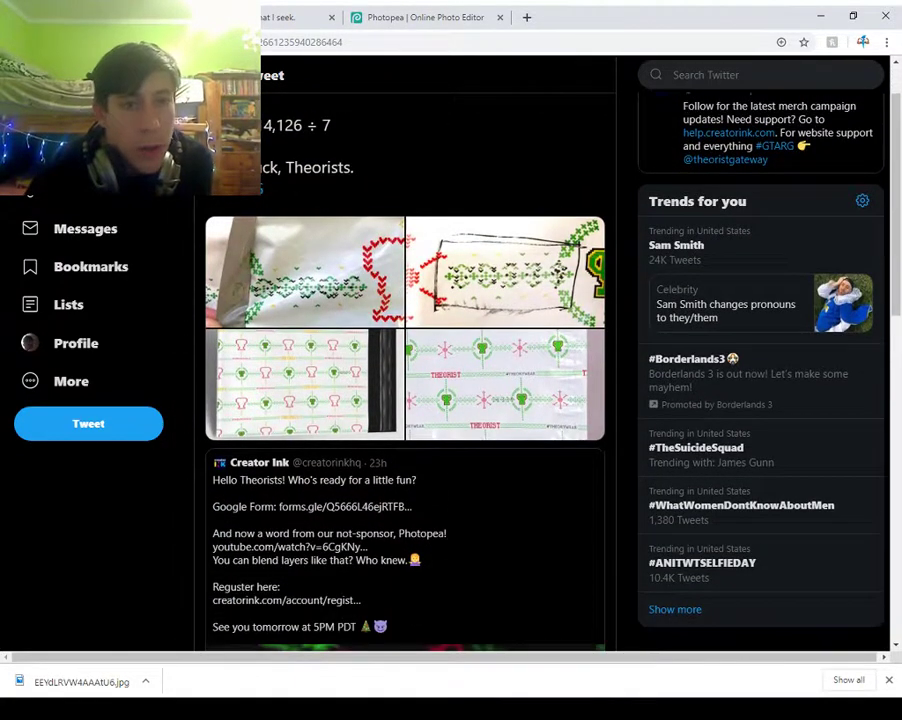
scroll(405, 400, down, 7)
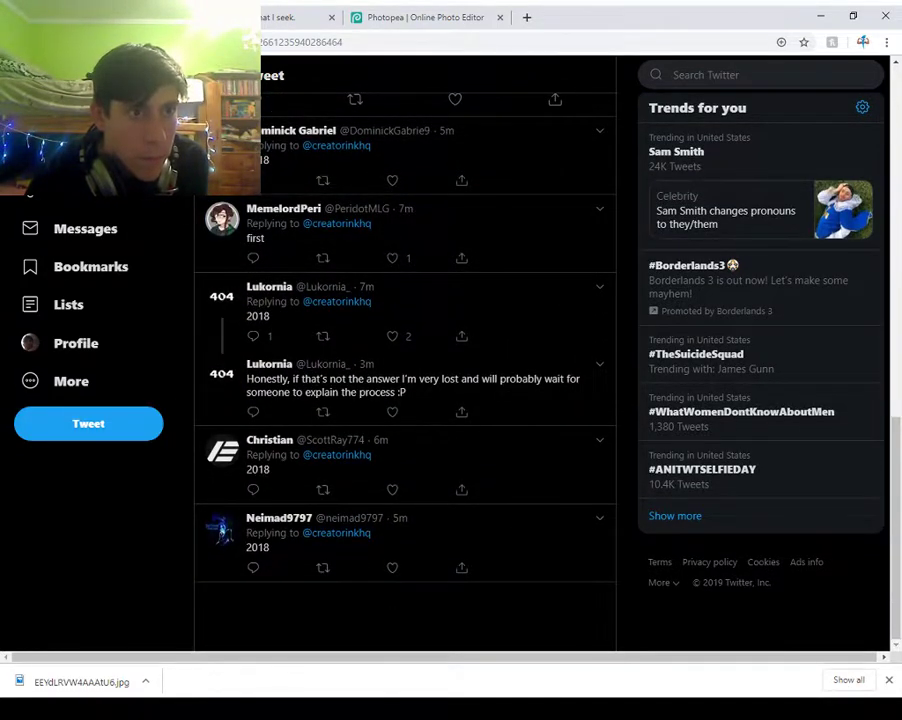
- Refresh the tweet page and check the replies for new hints
key(F5)
scroll(340, 400, down, 4)
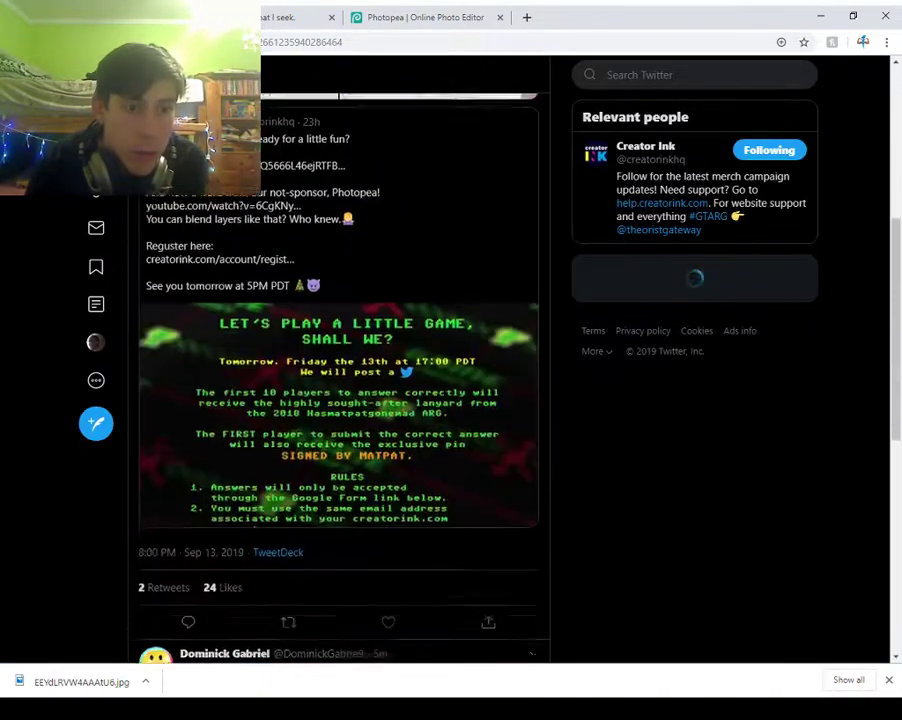
scroll(156, 232, down, 5)
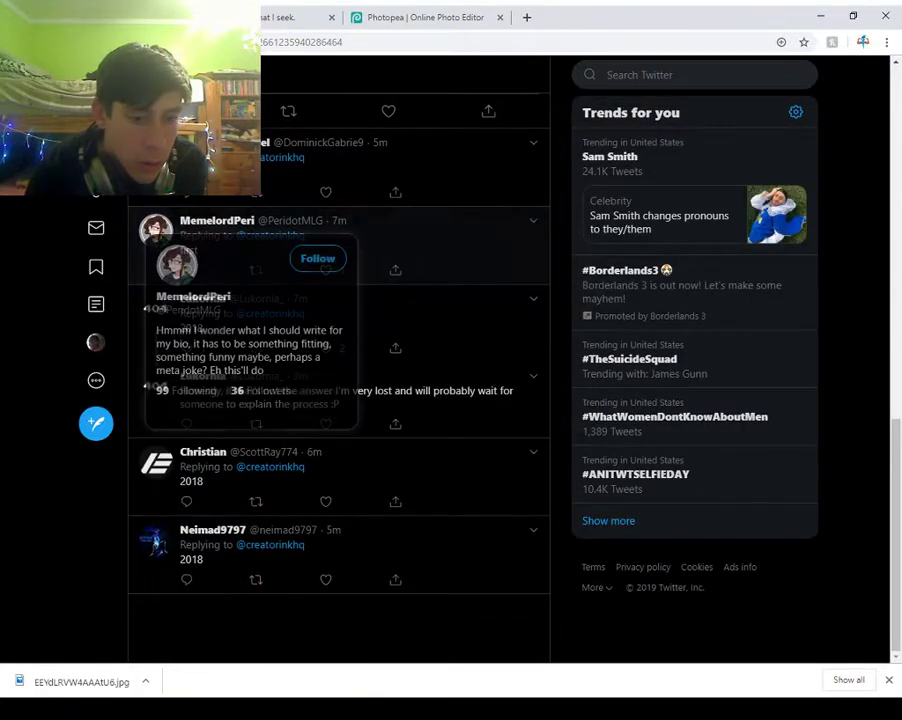
scroll(156, 232, up, 2)
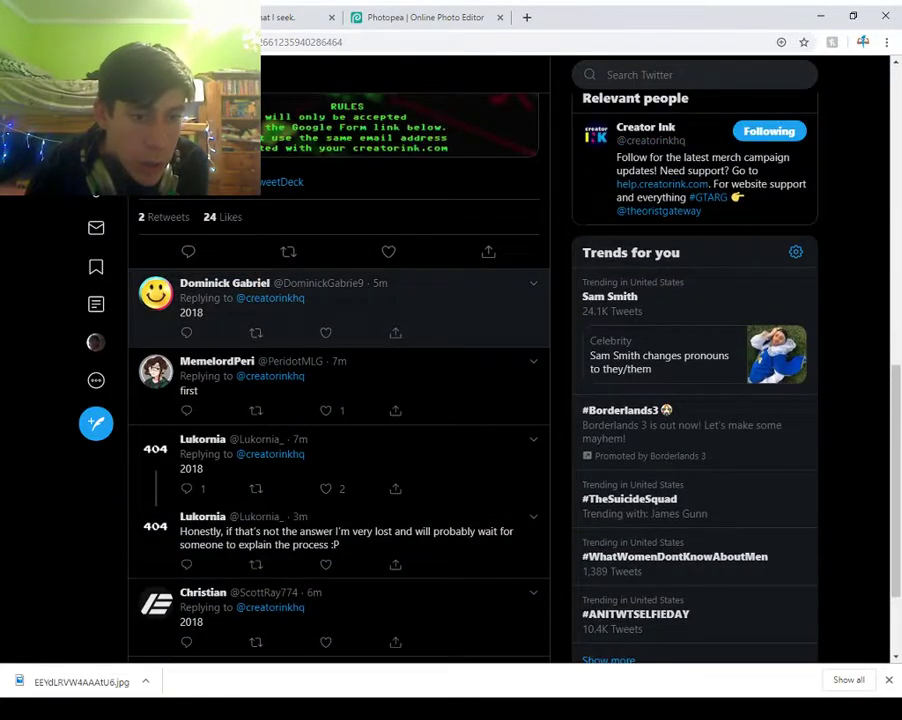
scroll(338, 380, up, 10)
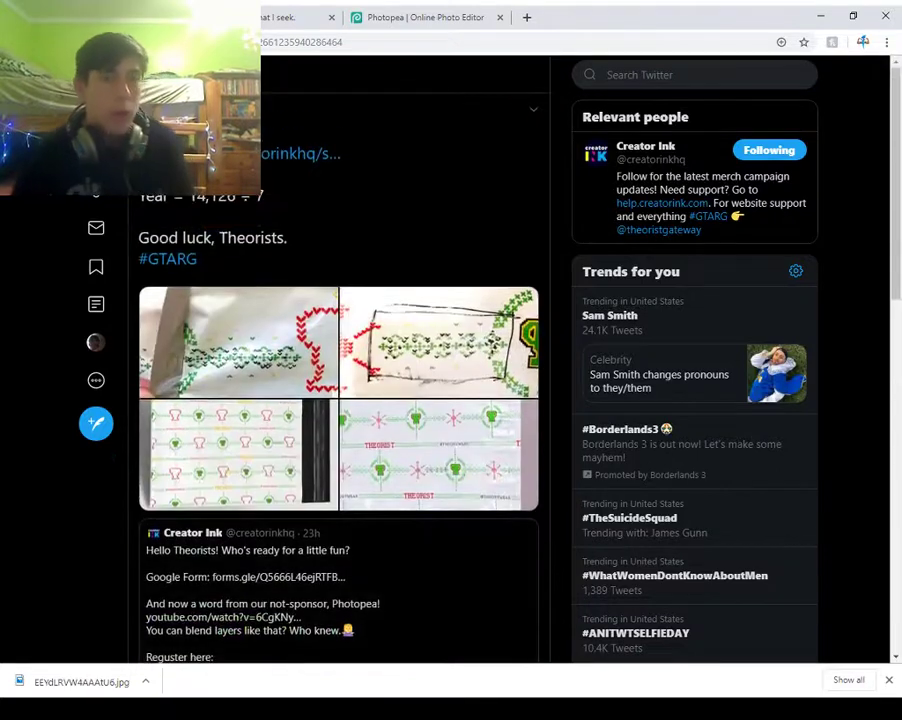
- Compare the first two pattern photos in the tweet and download the first one as EEYdLRVXoAACI89.jpg
scroll(338, 380, down, 2)
scroll(338, 380, up, 2)
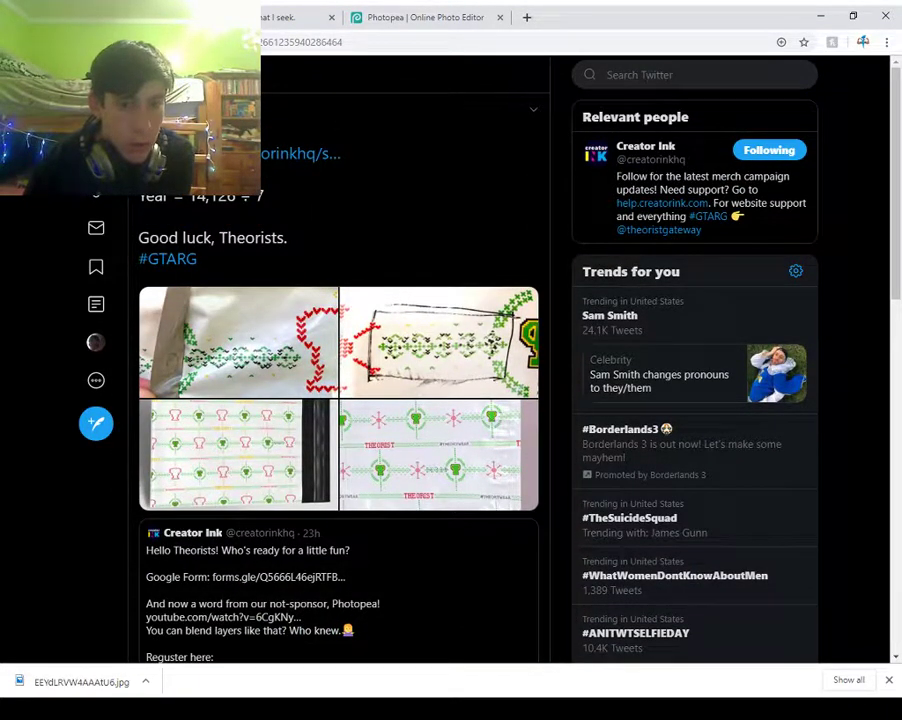
click(238, 342)
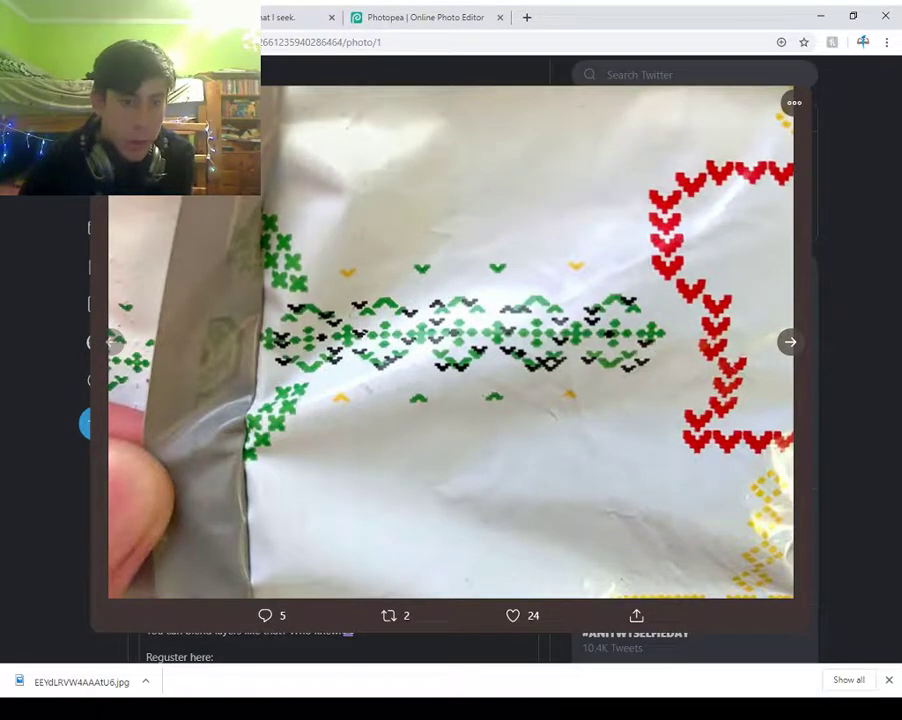
key(Right)
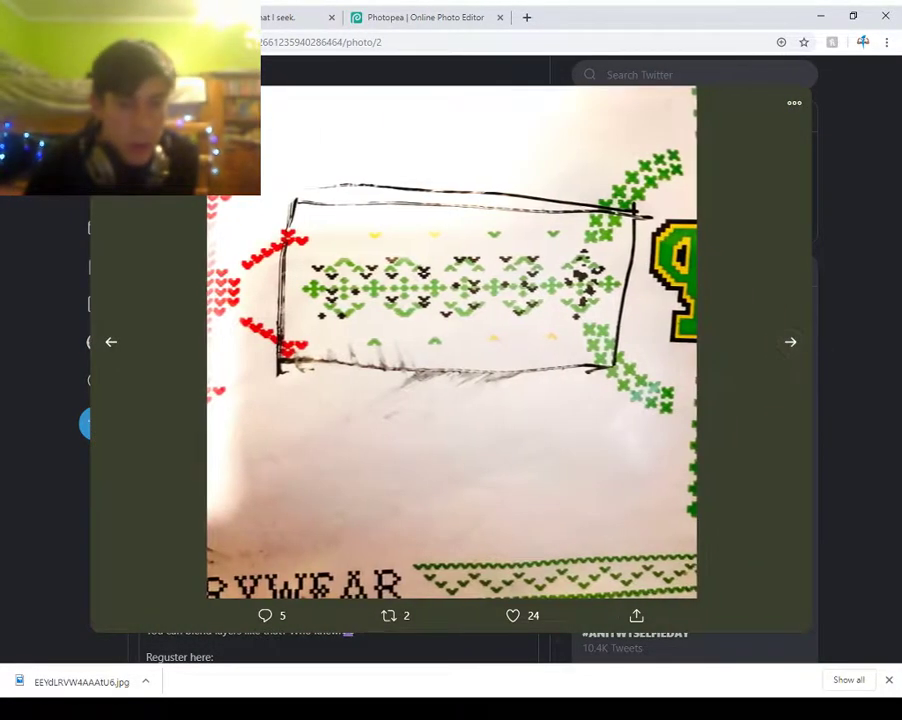
key(Left)
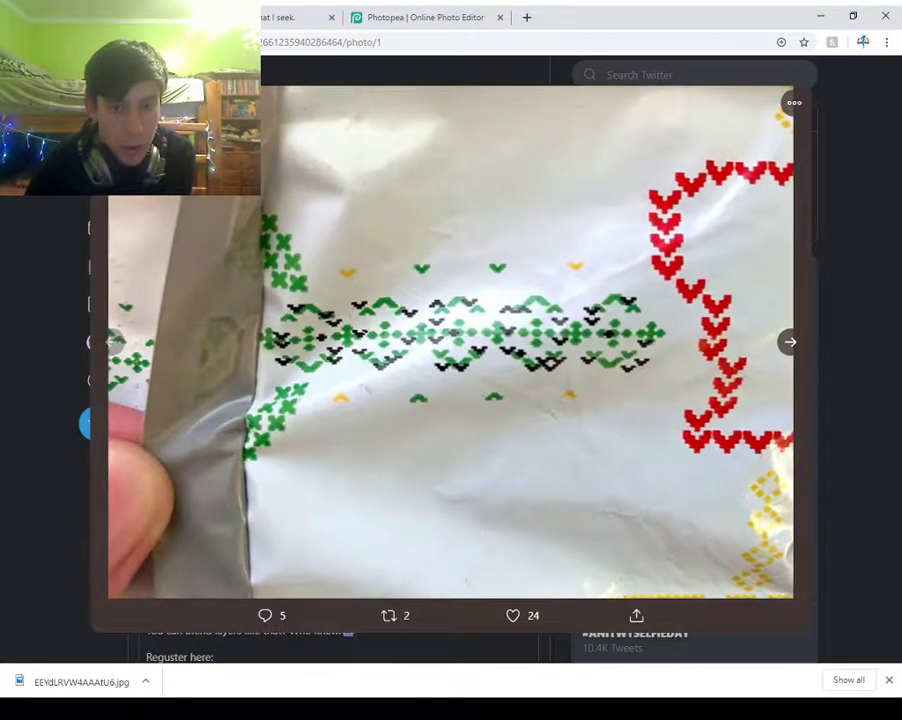
key(Return)
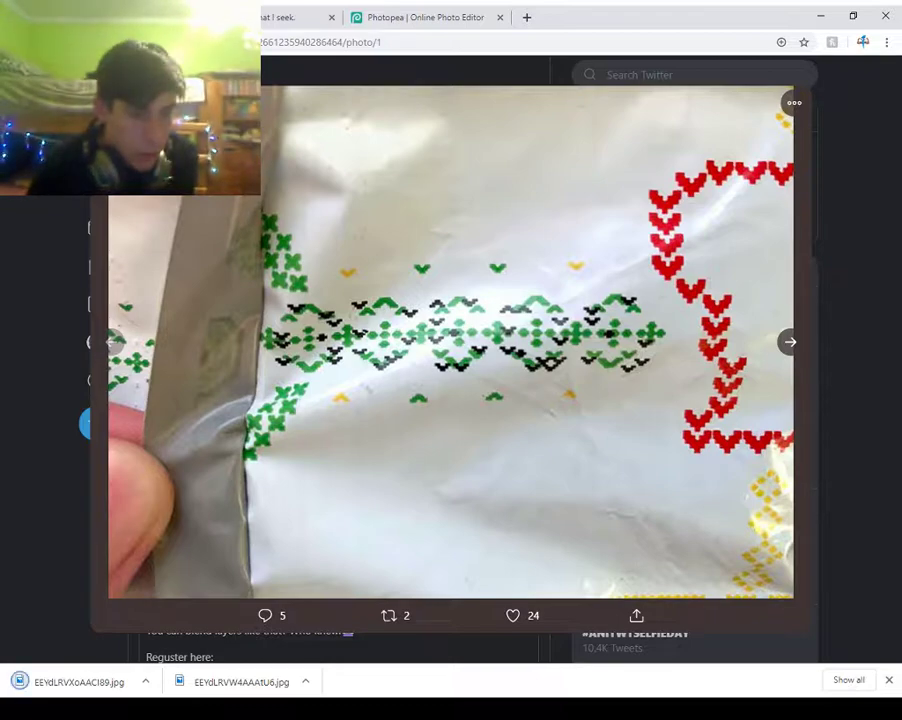
key(Escape)
- Switch to Photopea and open the downloaded photo EEYdLRVXoAACI89.jpg there
click(425, 17)
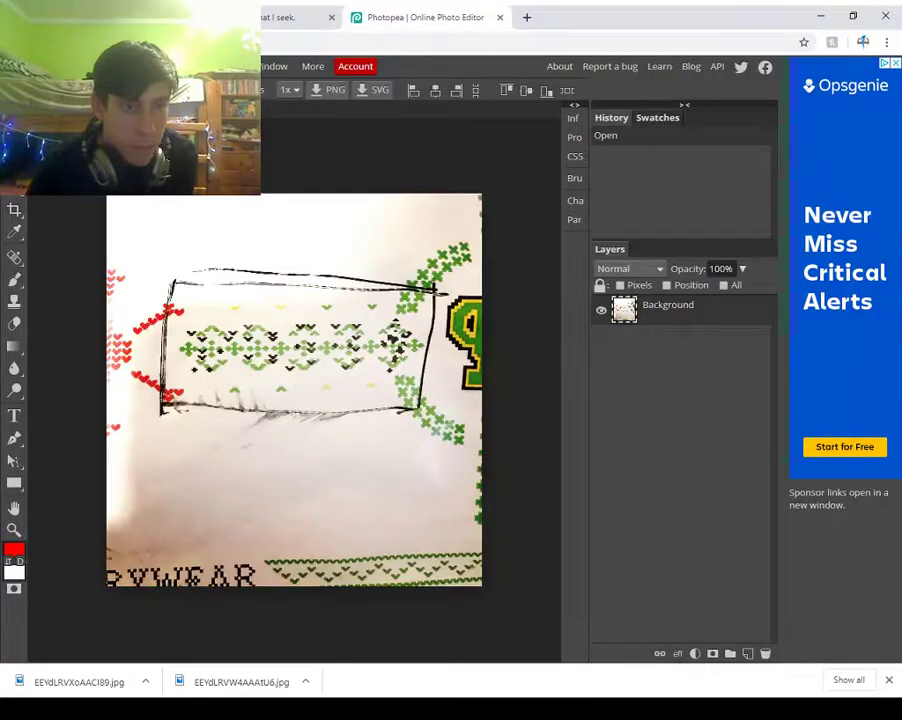
click(150, 110)
drag(80, 682, 220, 460)
right_click(14, 188)
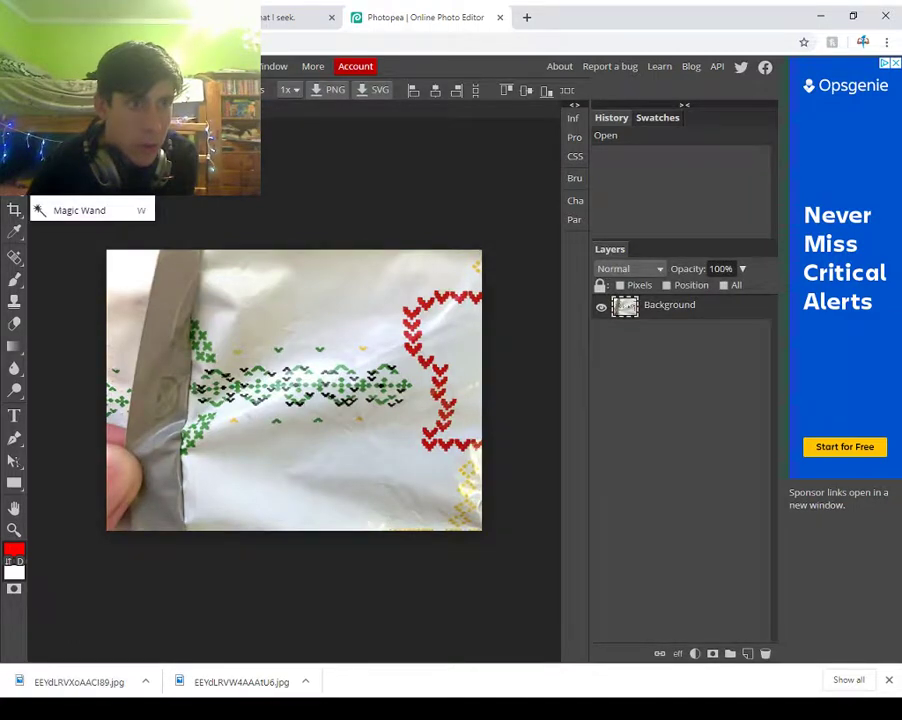
mouse_move(112, 90)
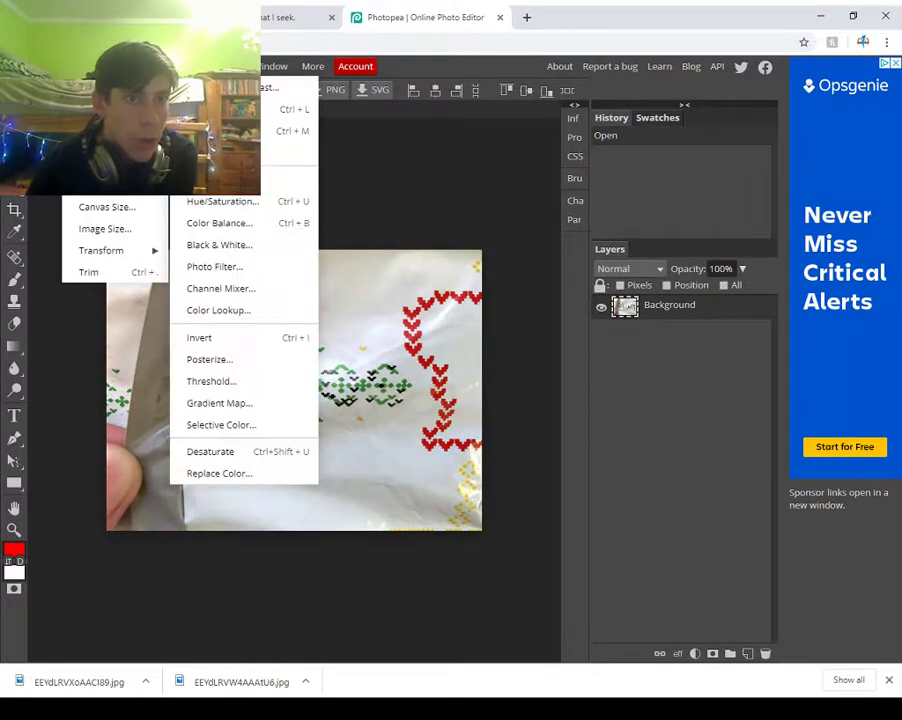
click(215, 152)
mouse_move(220, 220)
mouse_down()
mouse_move(284, 220)
mouse_move(230, 220)
mouse_up()
drag(330, 172, 798, 127)
mouse_move(699, 175)
mouse_down()
mouse_move(787, 175)
mouse_move(647, 175)
mouse_move(695, 175)
mouse_up()
click(884, 127)
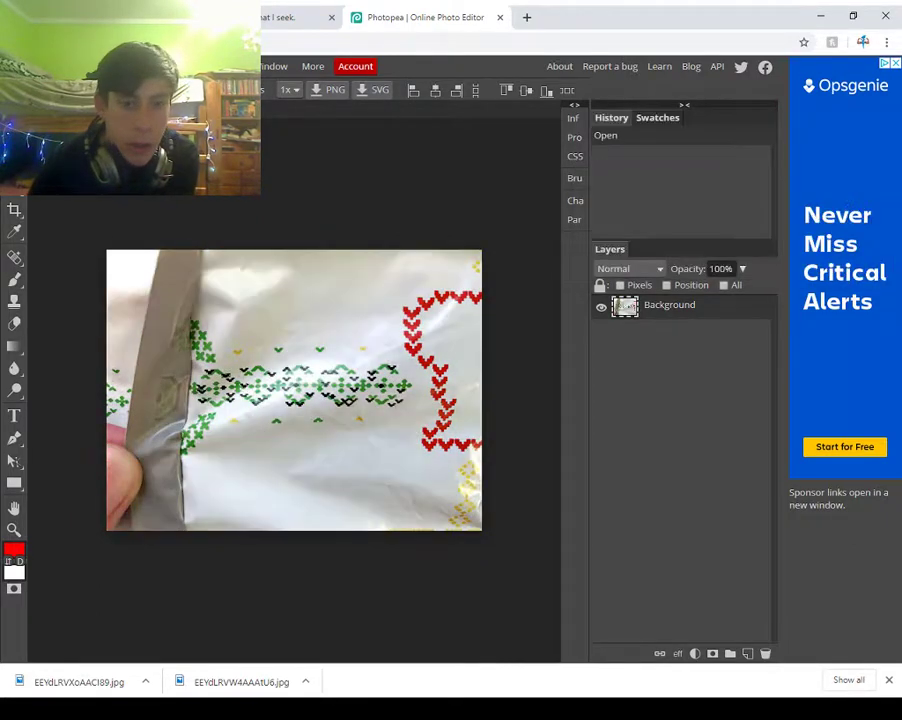
- Try Brightness/Contrast on the photo with brightness -150 and contrast 100, and discard the adjustment
click(76, 67)
mouse_move(100, 88)
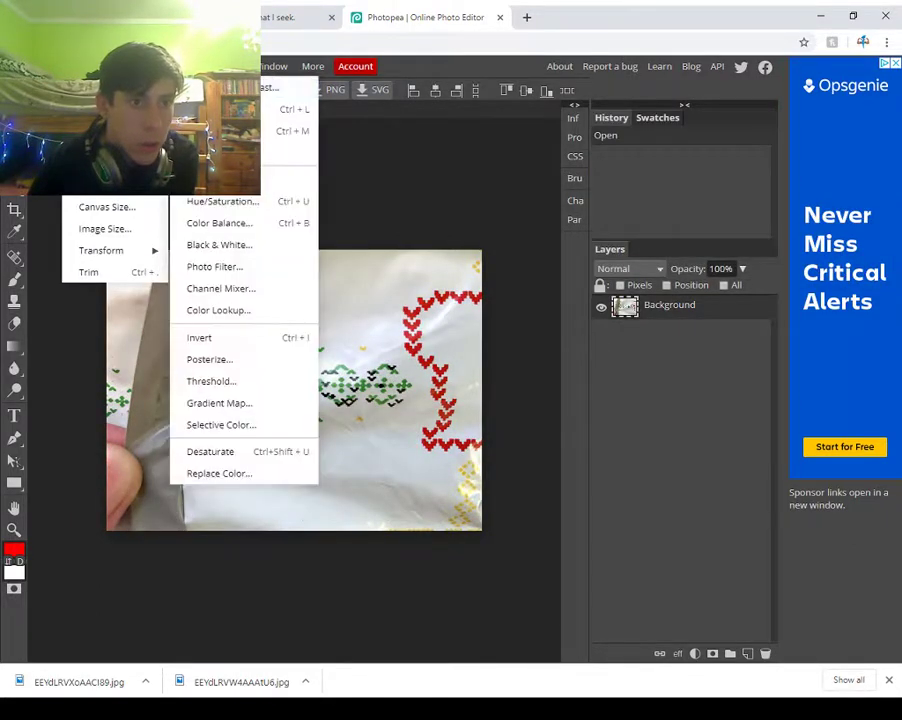
click(222, 88)
drag(300, 172, 656, 148)
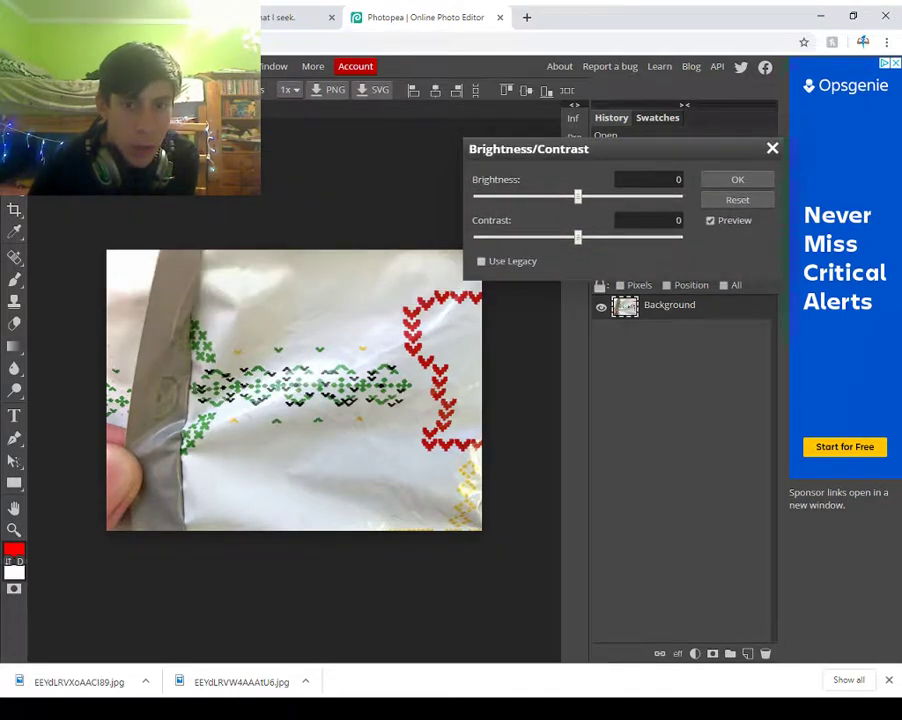
drag(580, 196, 477, 196)
drag(577, 237, 678, 237)
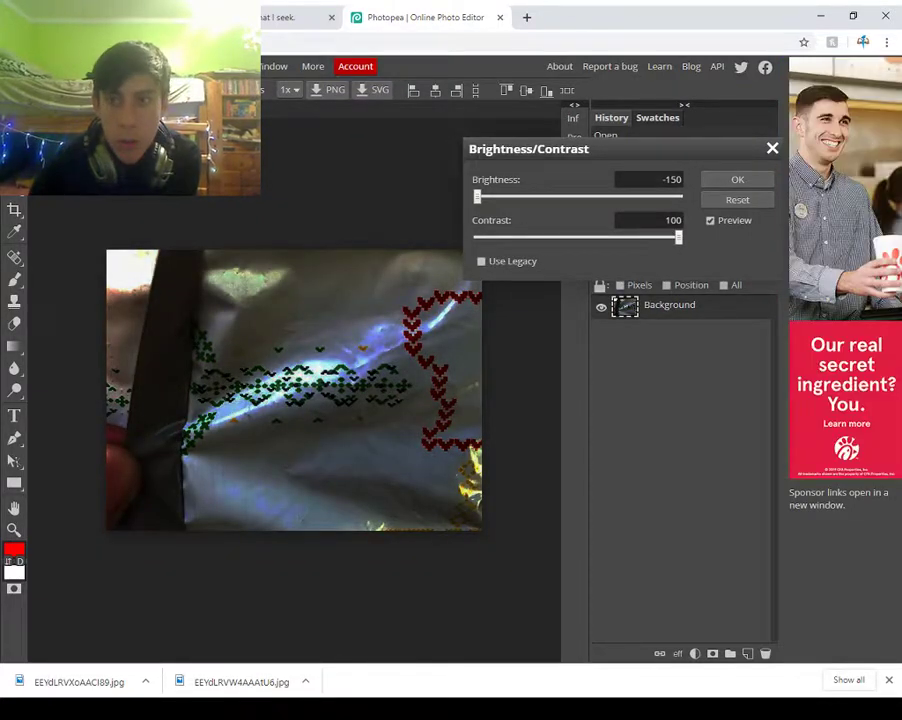
drag(477, 196, 676, 237)
key(Escape)
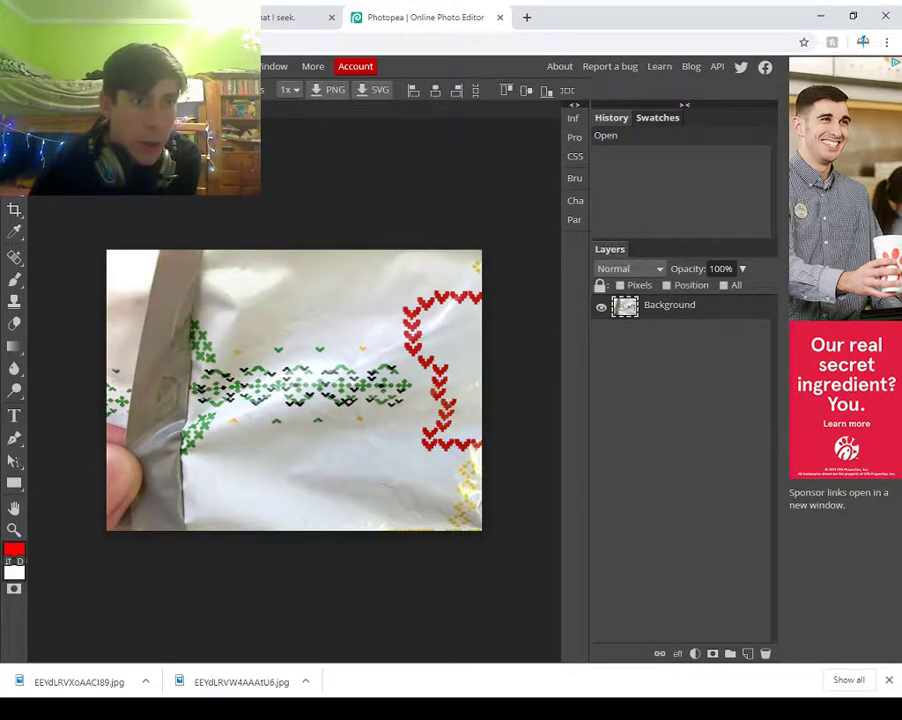
- Try Hue/Saturation on the photo with hue and saturation strongly raised, and discard the adjustment
click(81, 67)
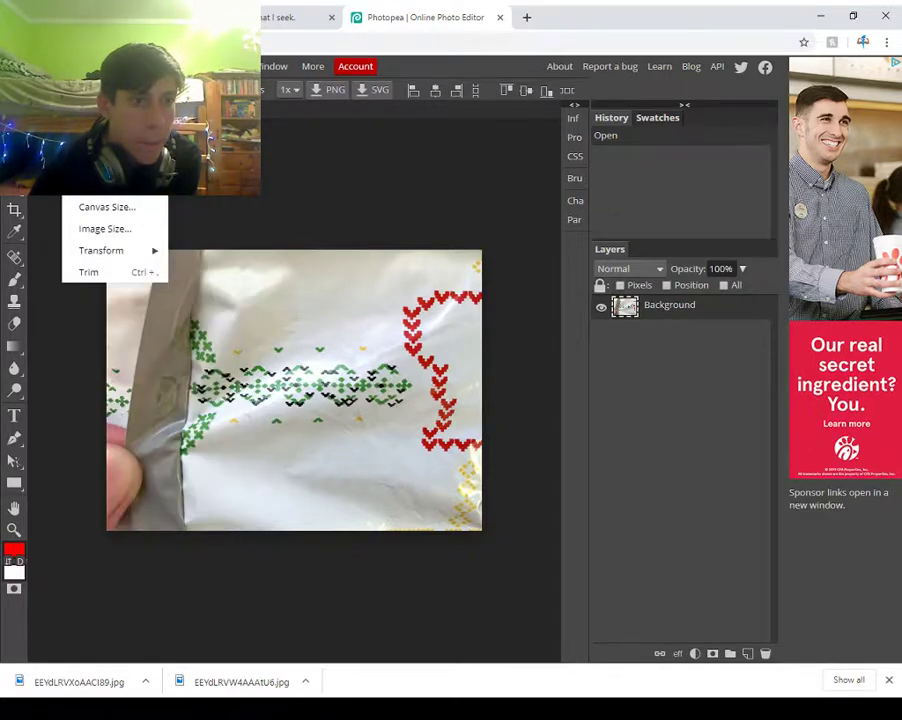
mouse_move(240, 151)
click(221, 199)
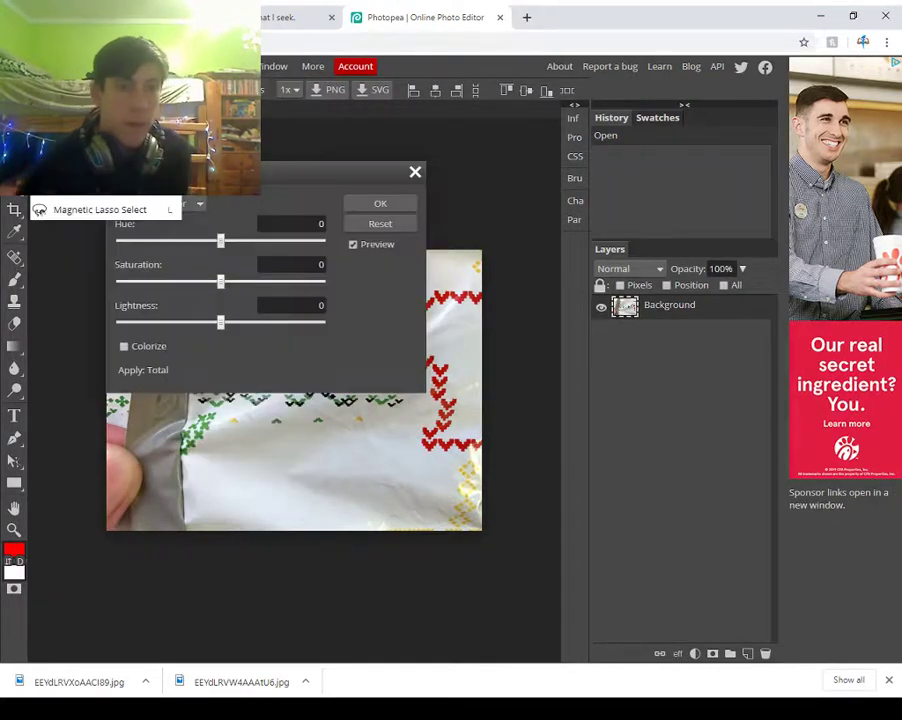
drag(300, 172, 747, 188)
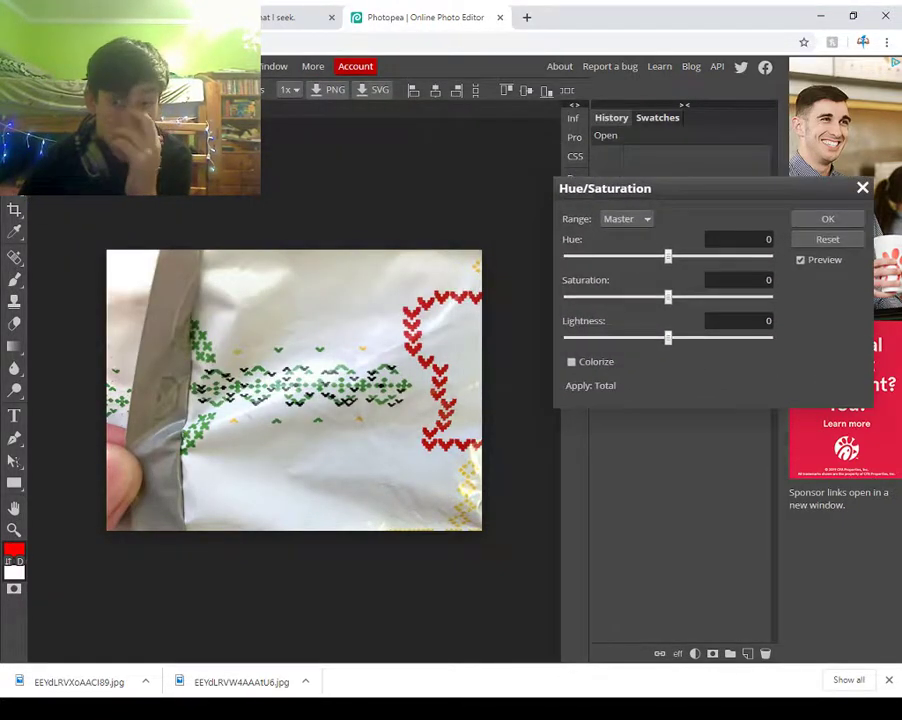
drag(668, 256, 768, 256)
drag(668, 297, 768, 297)
click(862, 188)
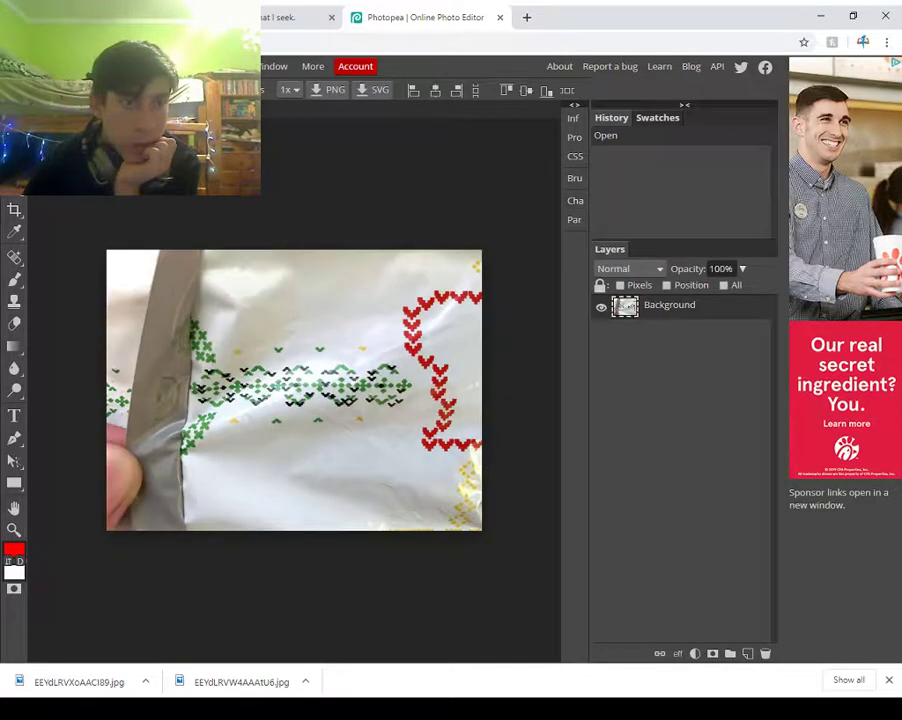
- Return to the puzzle tweet, open its quoted rules post and follow the link to the Photopea tutorial video on YouTube
click(90, 17)
scroll(338, 370, down, 5)
click(310, 292)
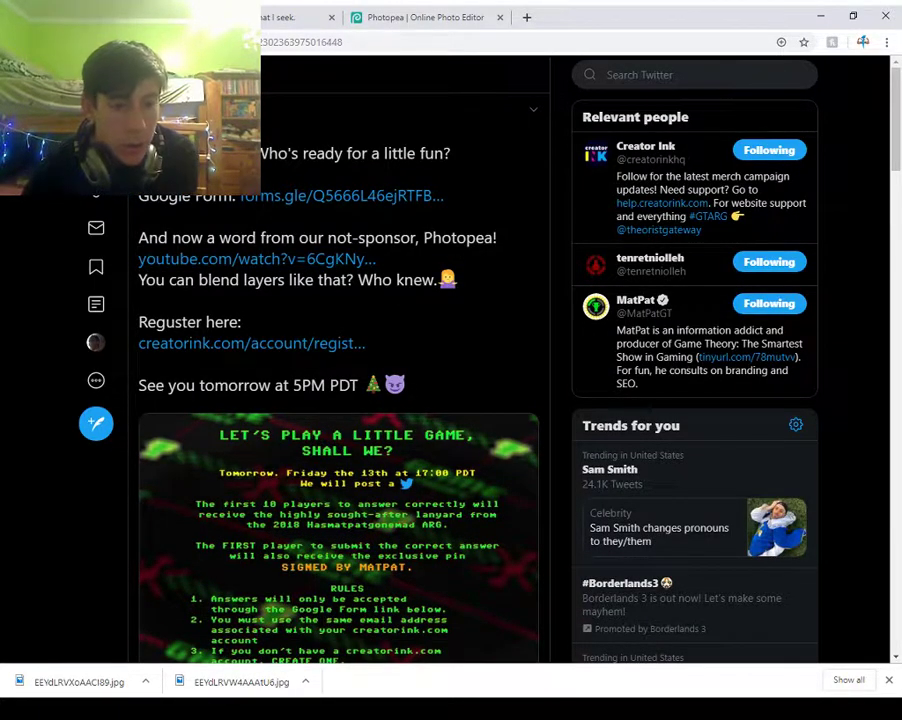
click(257, 258)
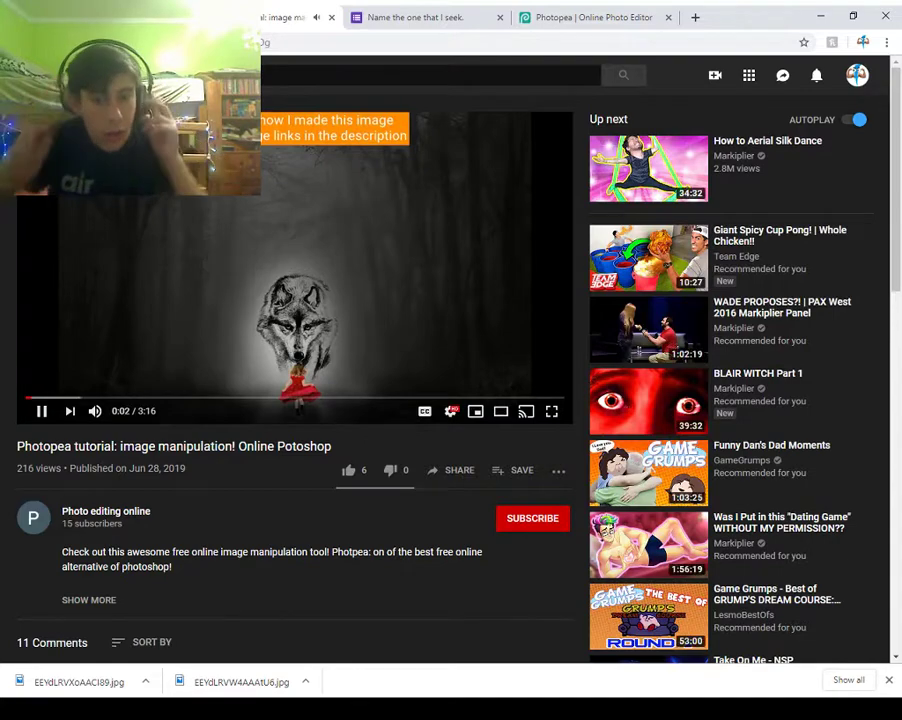
- Read the tutorial video's top comment and its replies for hints about the puzzle
scroll(450, 380, down, 4)
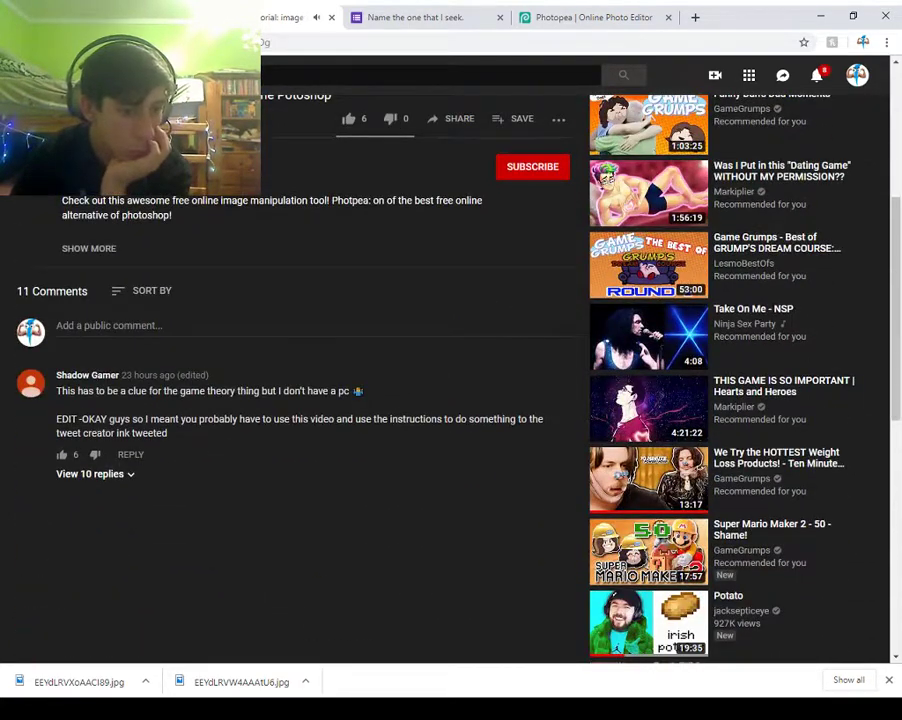
click(92, 473)
scroll(92, 473, down, 2)
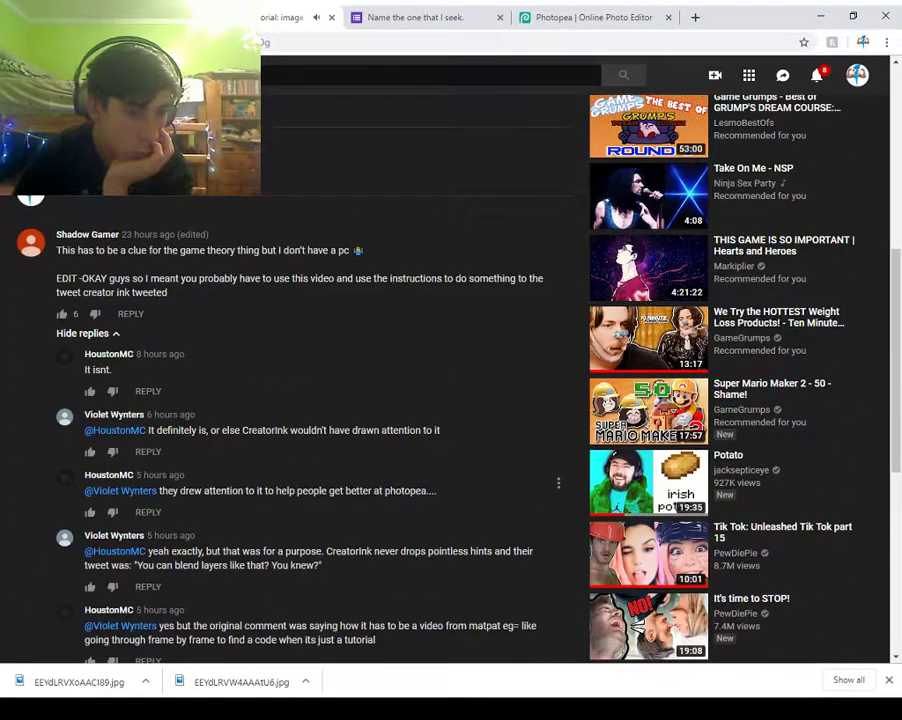
scroll(450, 430, down, 3)
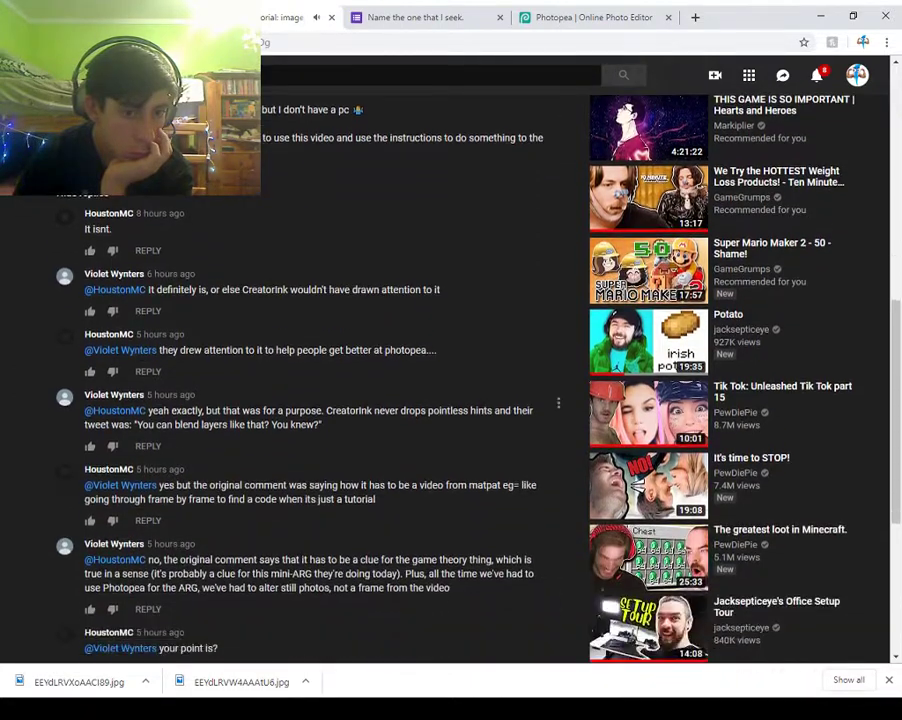
scroll(450, 380, down, 1)
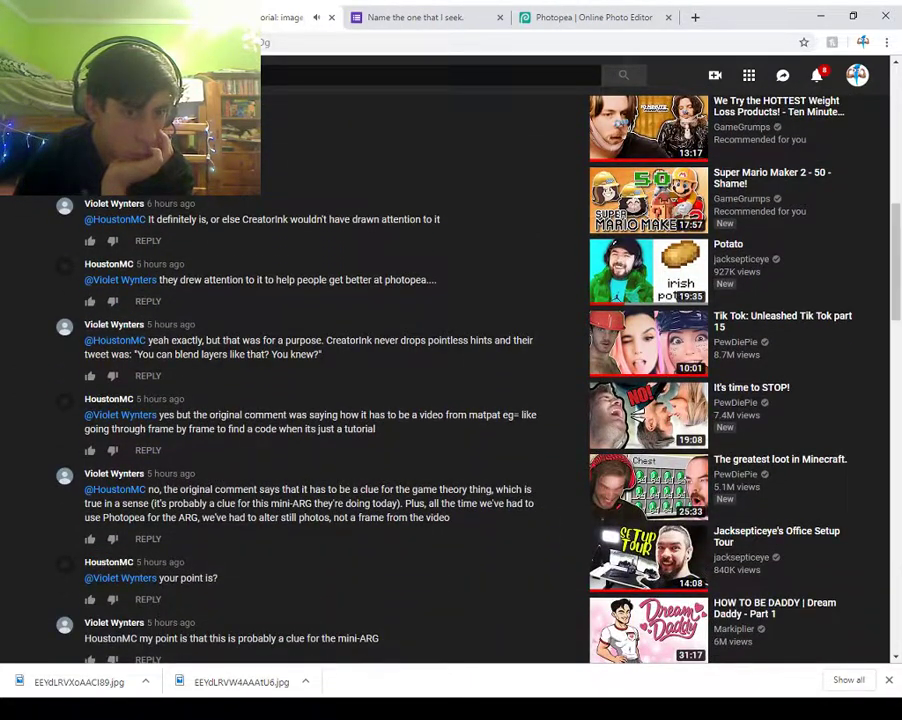
scroll(450, 380, down, 1)
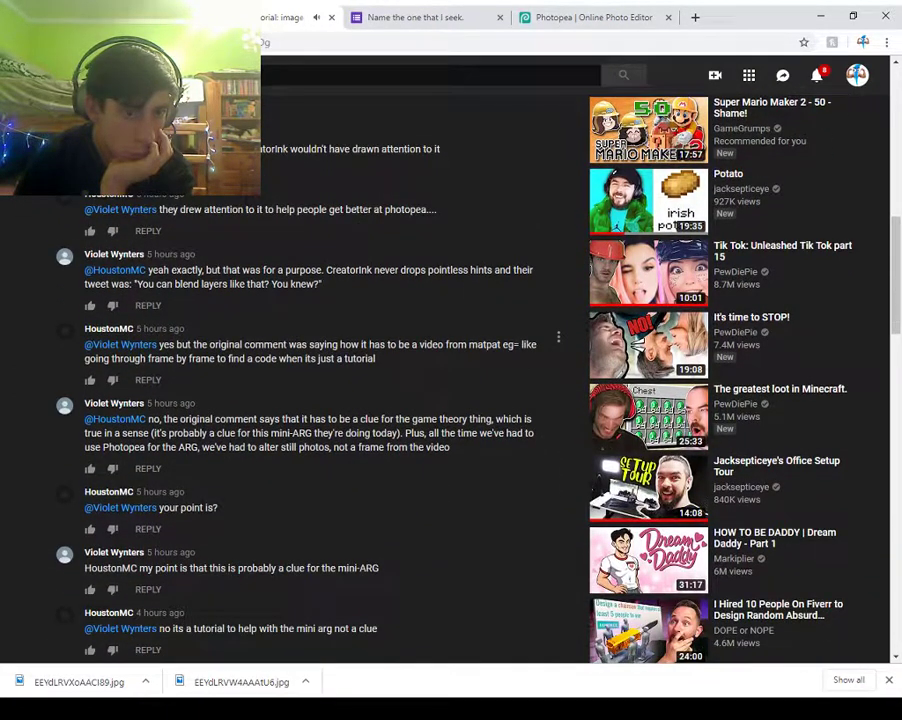
scroll(450, 380, down, 1)
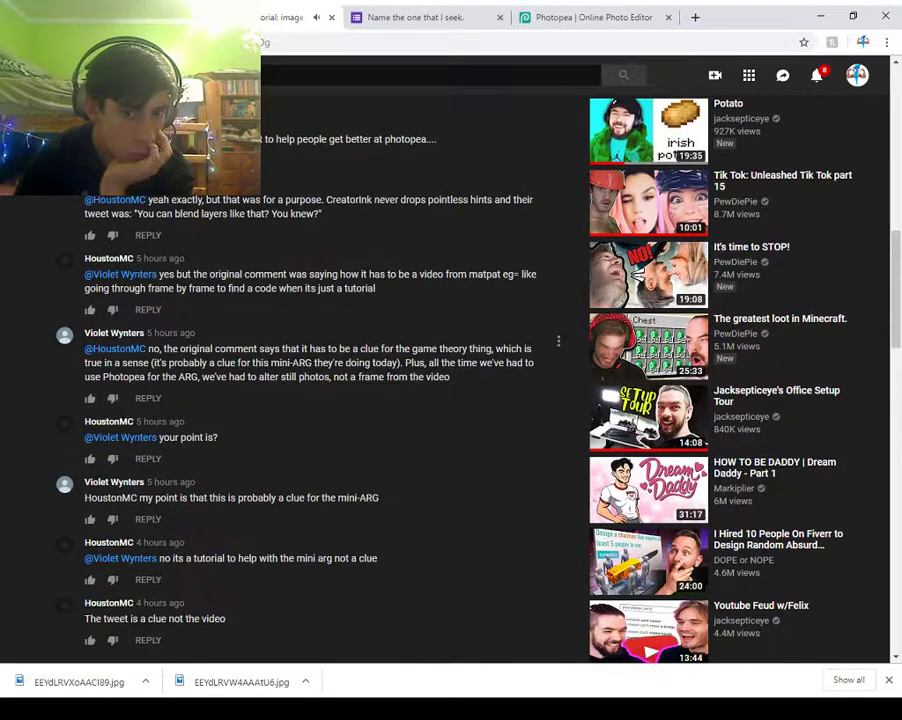
scroll(450, 380, down, 1)
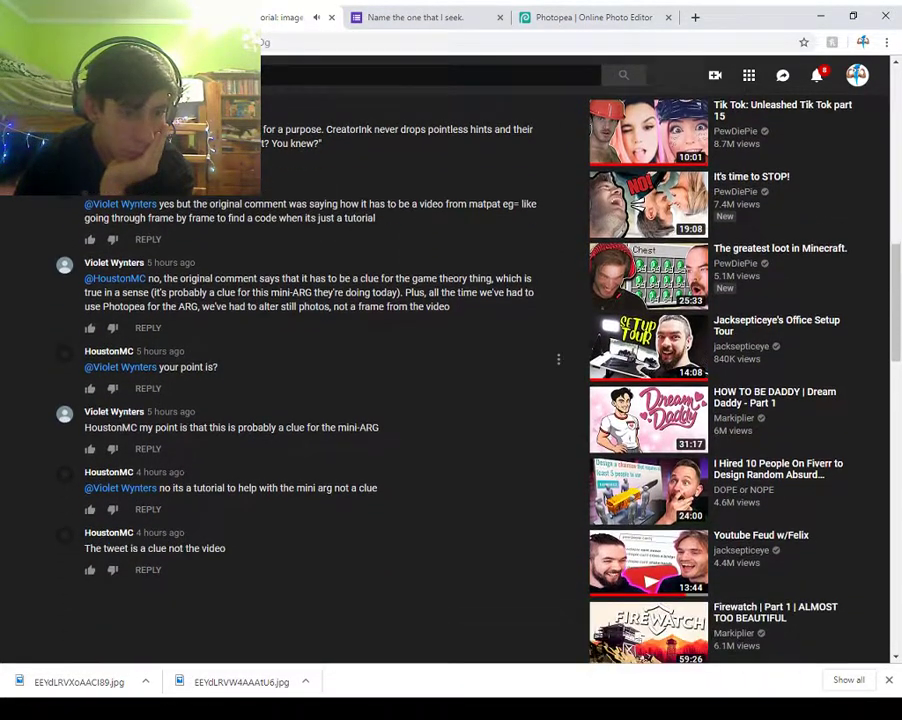
scroll(450, 380, down, 1)
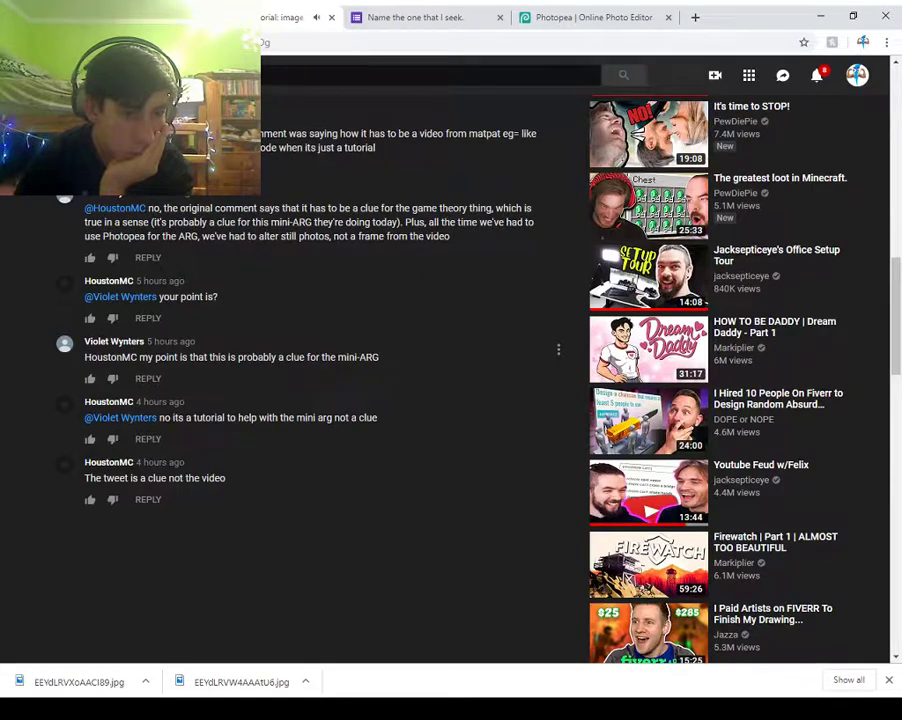
scroll(450, 380, up, 10)
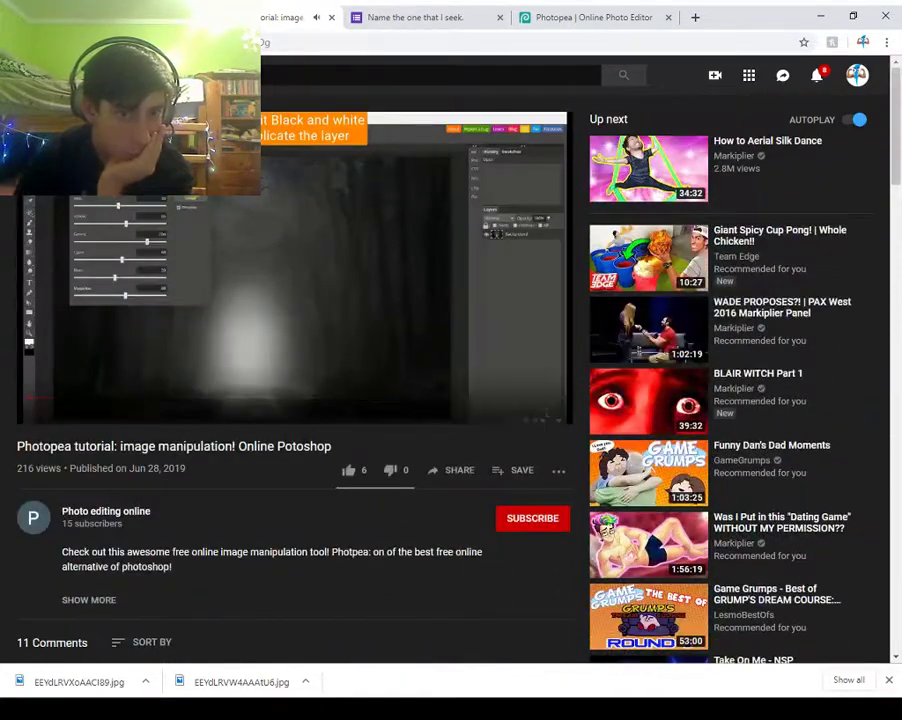
- Watch the Photopea image manipulation tutorial and check the image links in its full description
click(27, 397)
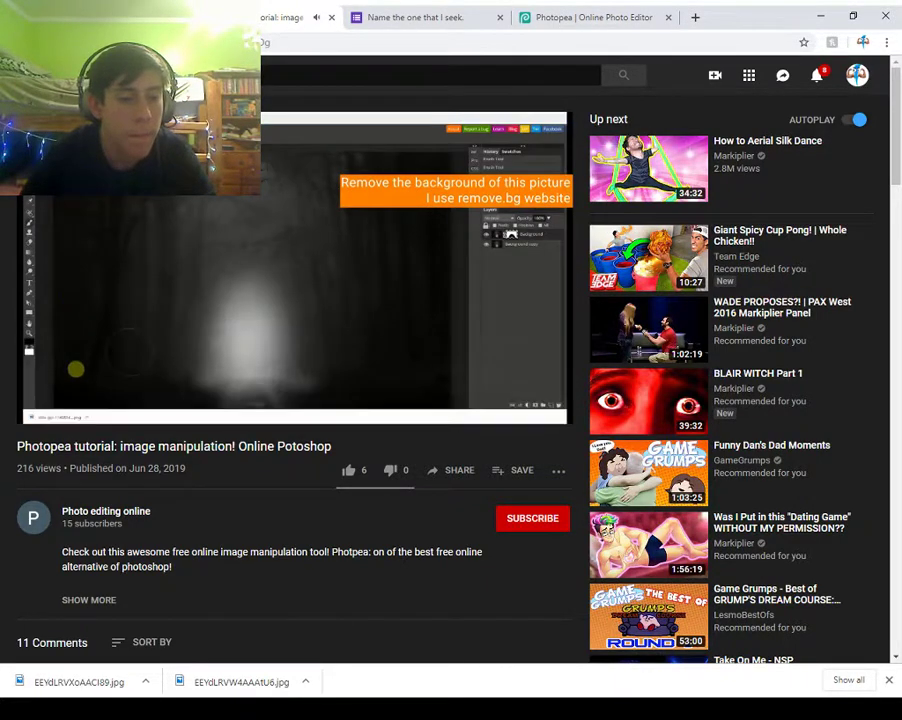
click(89, 600)
scroll(450, 380, down, 4)
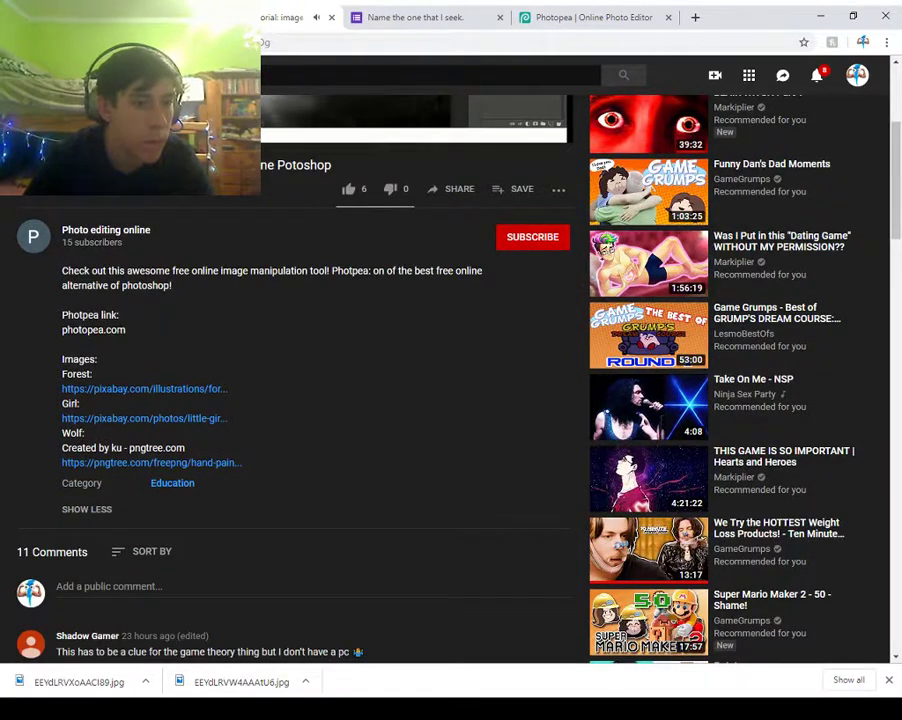
scroll(300, 400, up, 2)
scroll(300, 400, up, 2)
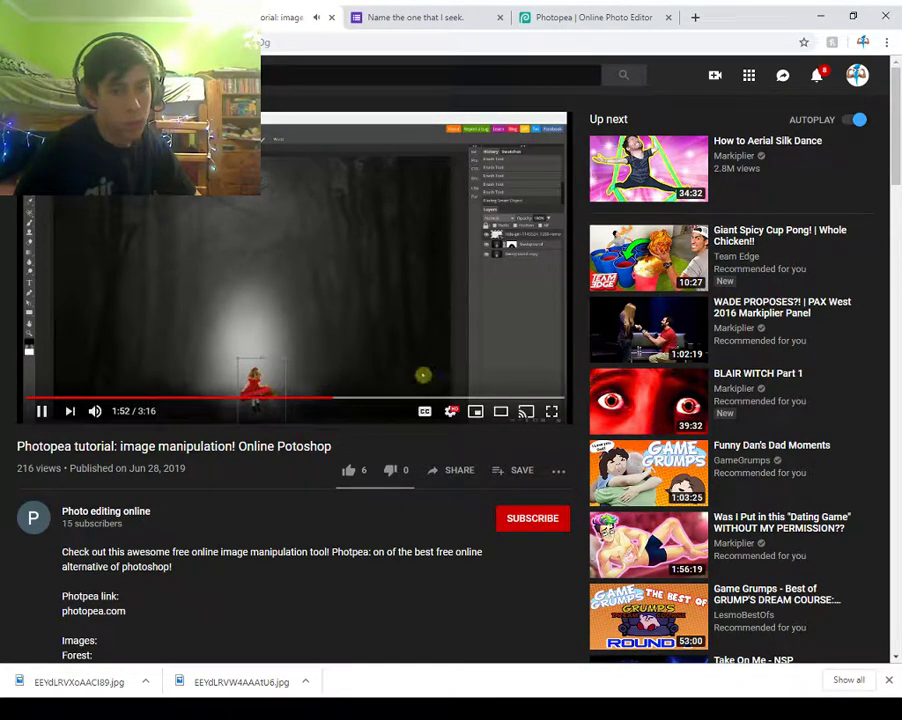
- Read the replies under the Creator Ink rules post on Twitter for hints about the puzzle
click(95, 17)
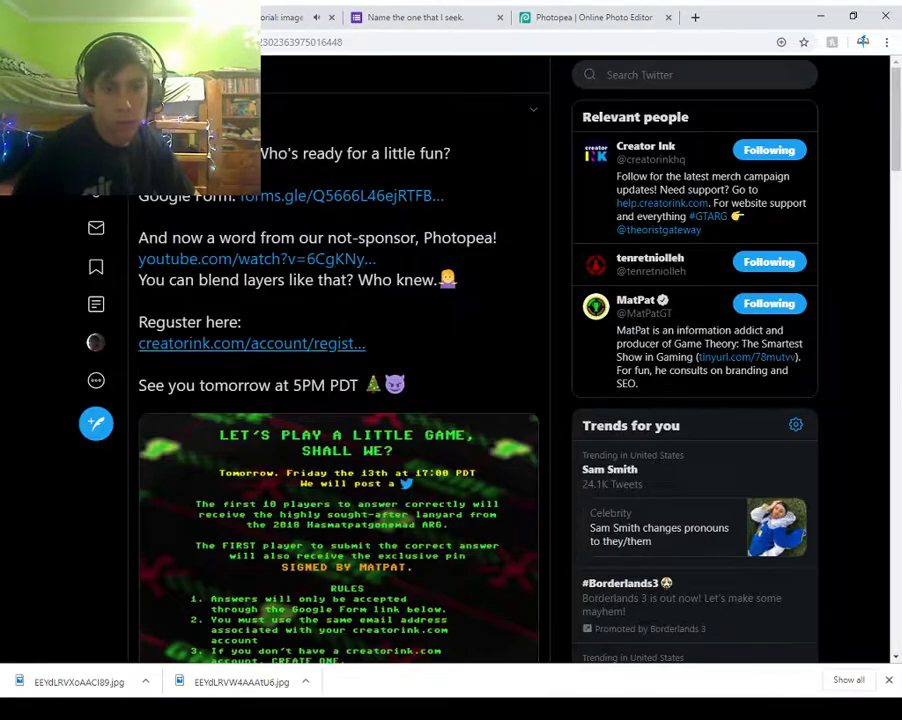
scroll(345, 380, down, 8)
scroll(338, 360, down, 3)
scroll(338, 360, up, 3)
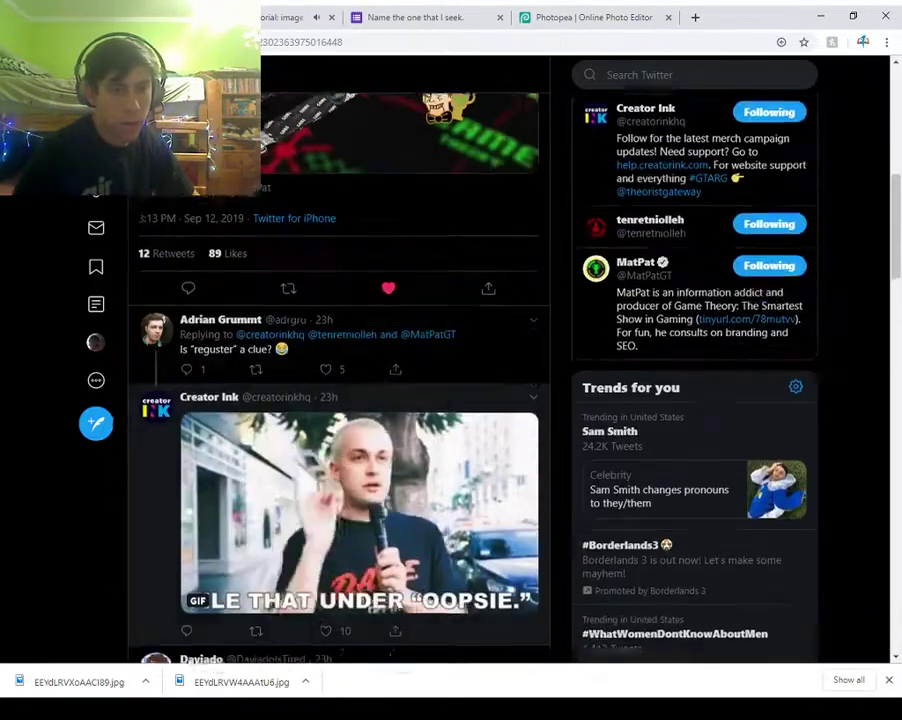
scroll(338, 360, down, 4)
scroll(338, 360, down, 8)
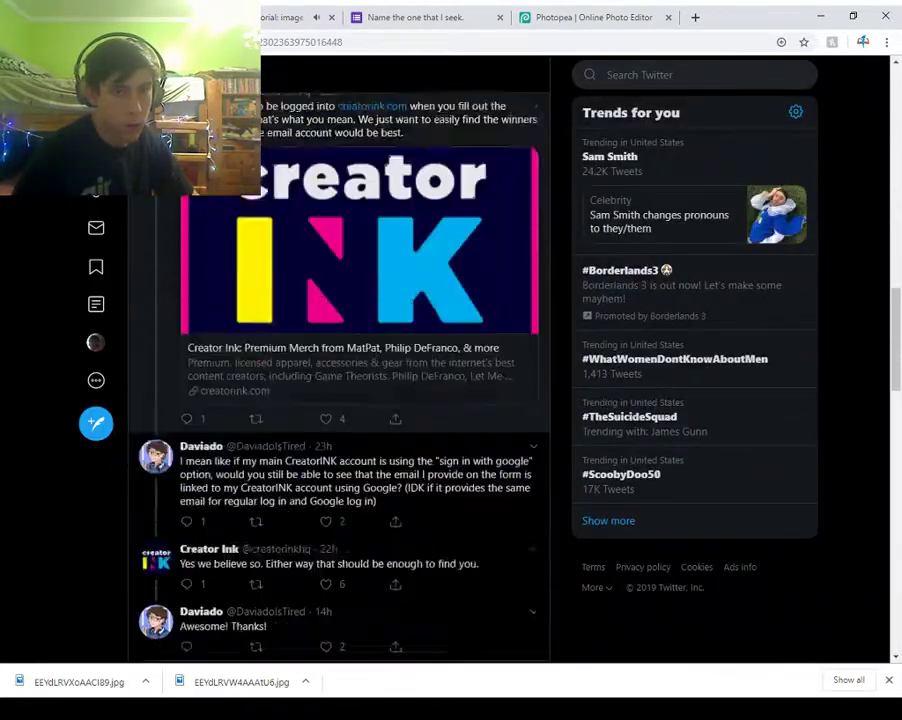
scroll(338, 360, down, 8)
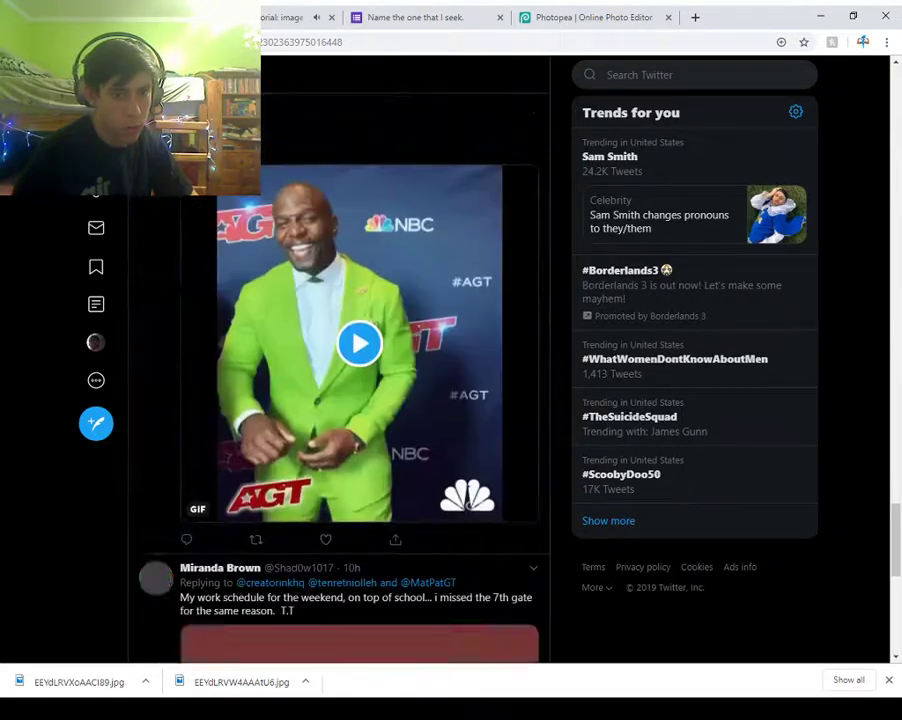
scroll(338, 360, down, 1)
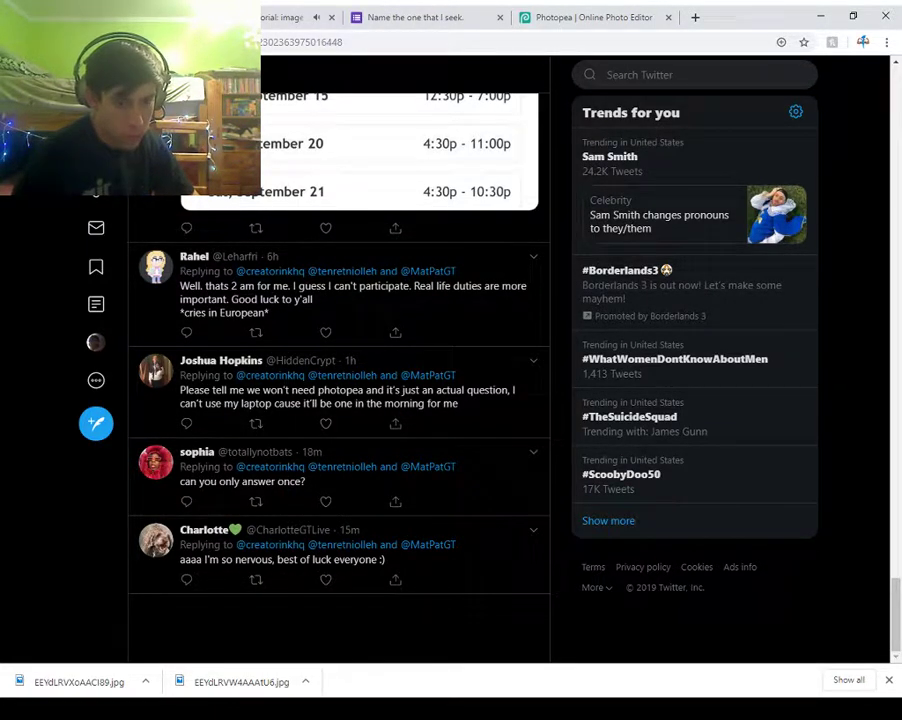
scroll(340, 380, up, 15)
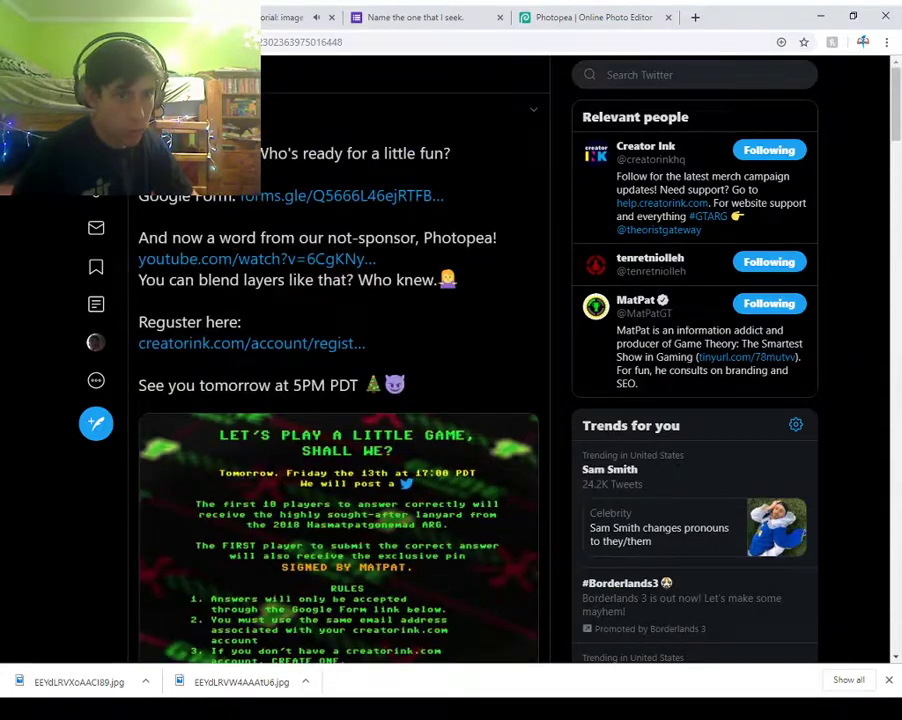
- Close the Photopea tutorial video and return to the #GTARG puzzle tweet, checking the answer form along the way
click(17, 42)
click(236, 17)
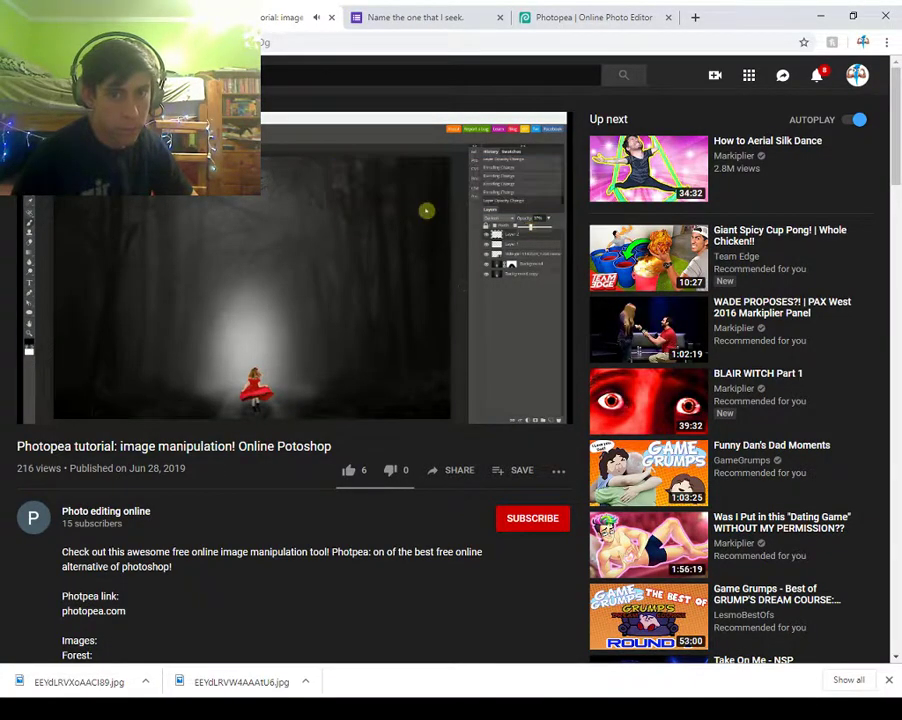
key(ctrl+shift+Tab)
scroll(340, 380, up, 3)
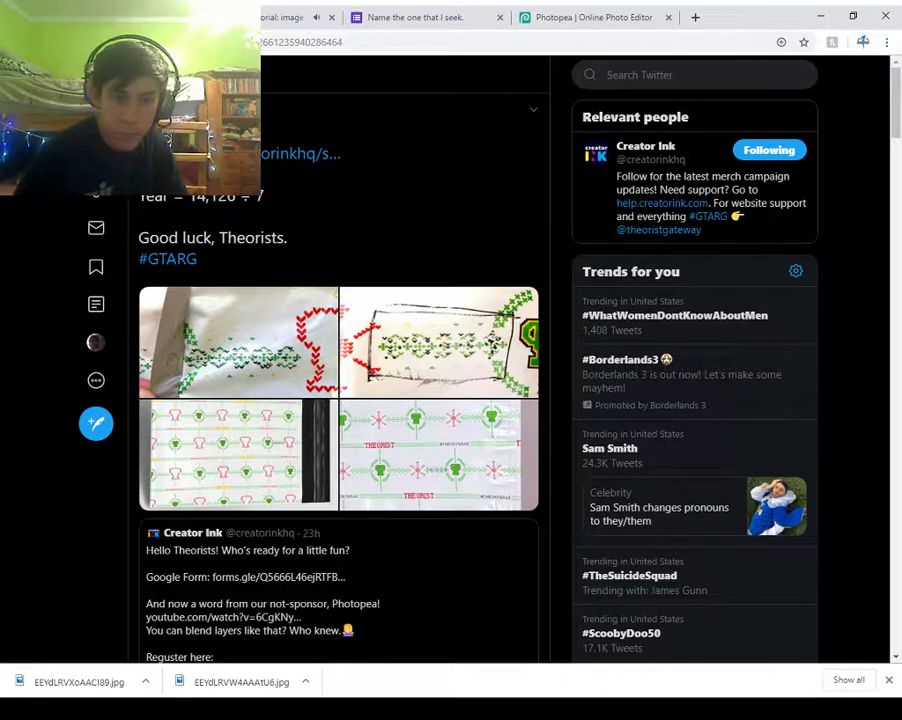
key(ctrl+Tab)
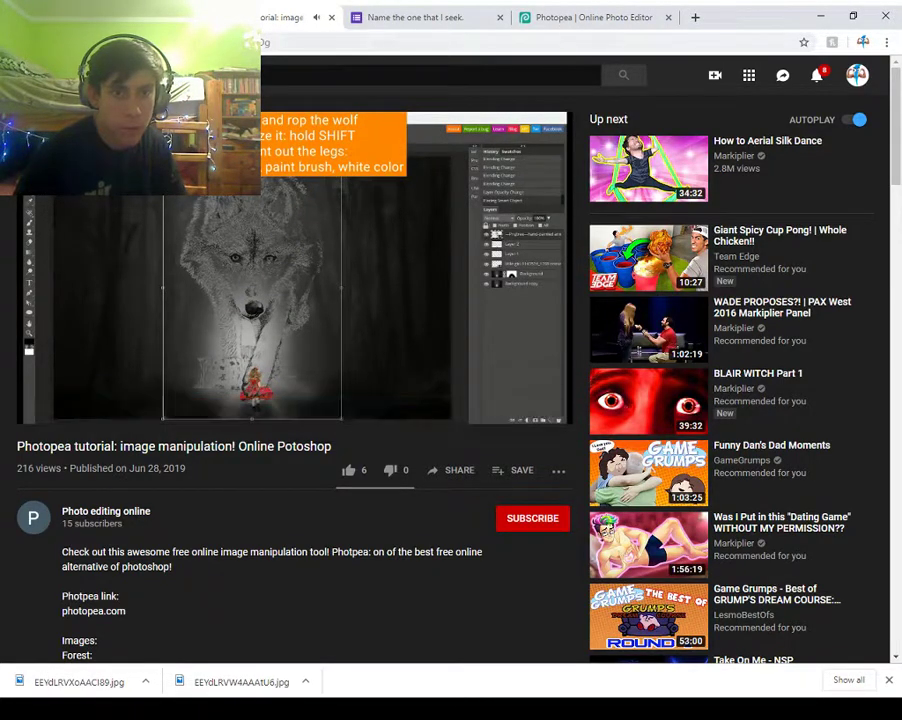
key(ctrl+w)
key(ctrl+Tab)
key(ctrl+Tab)
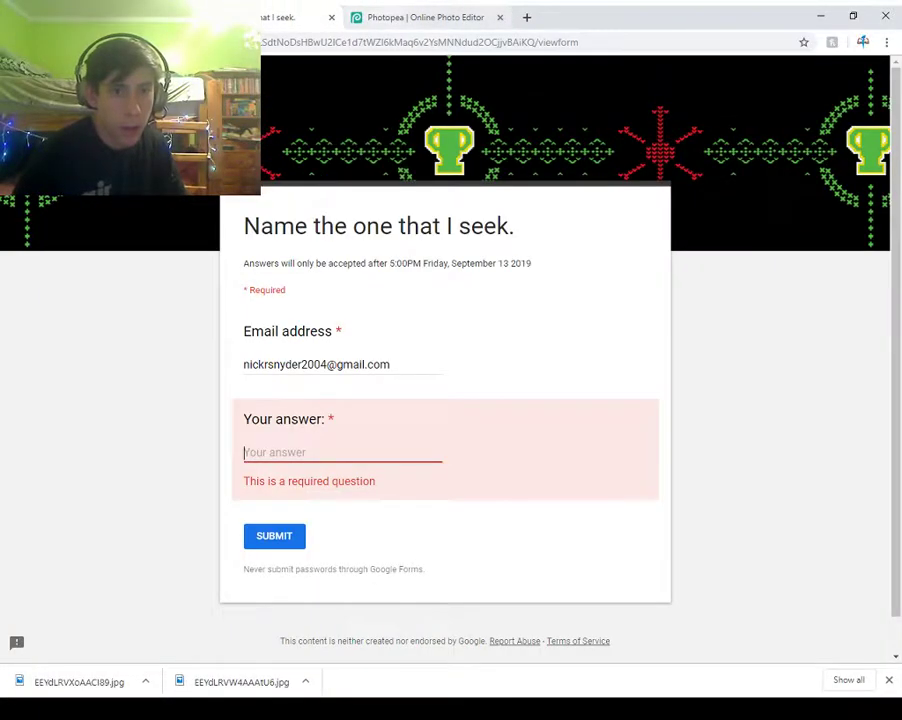
key(ctrl+Tab)
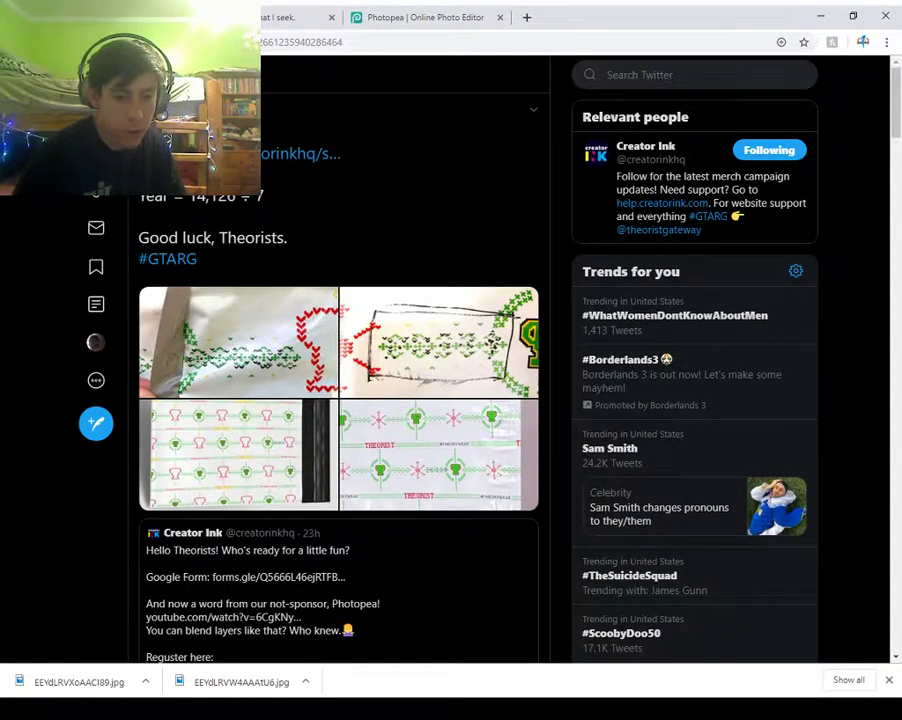
- Clear the old downloads and save all four photos attached to the puzzle tweet
click(889, 680)
click(238, 343)
key(super+shift+s)
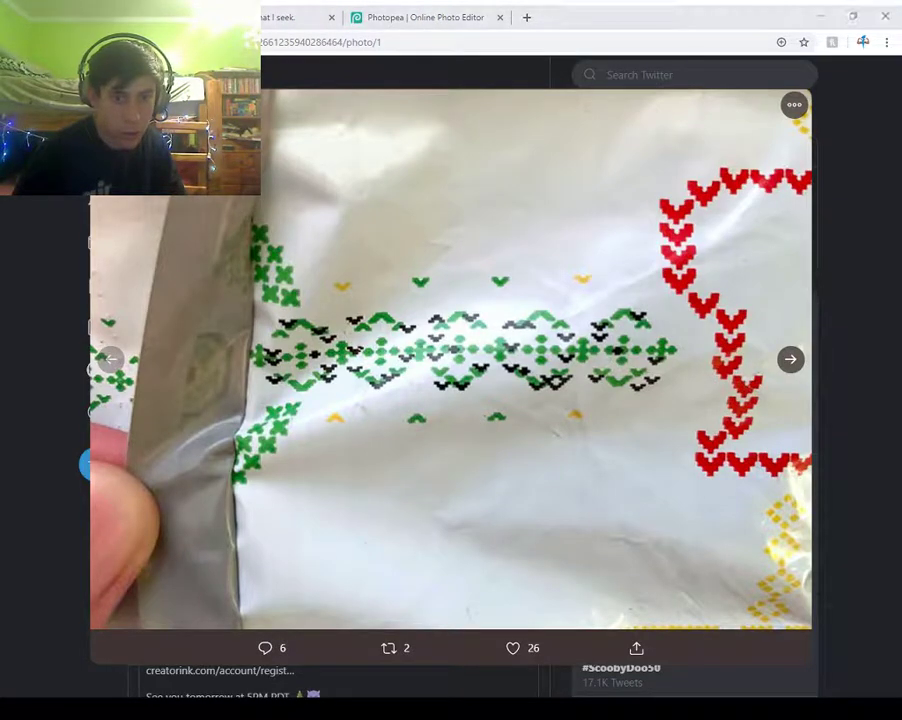
key(Return)
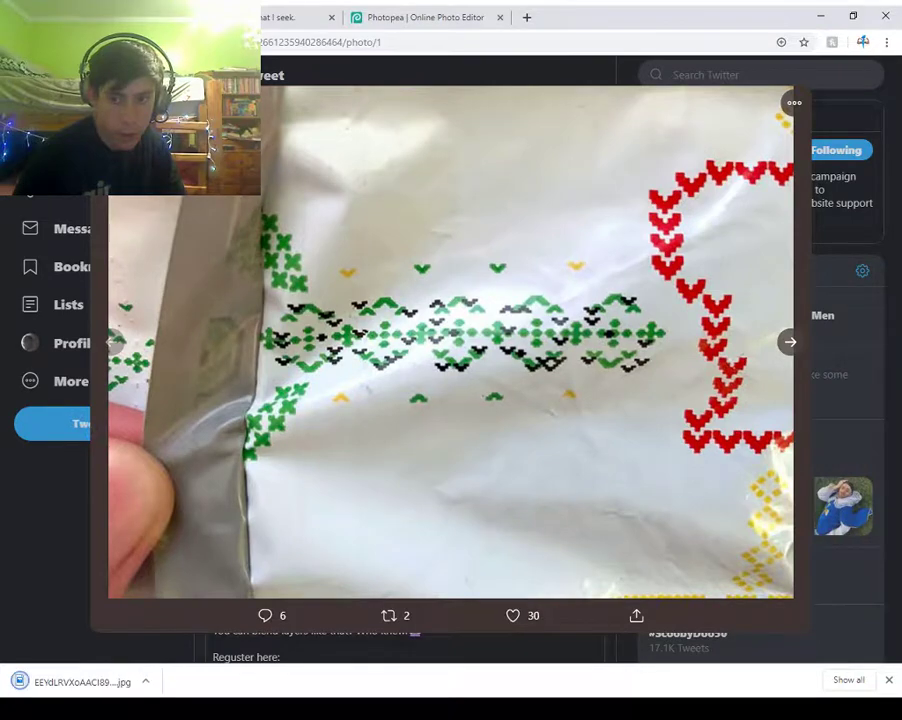
key(Right)
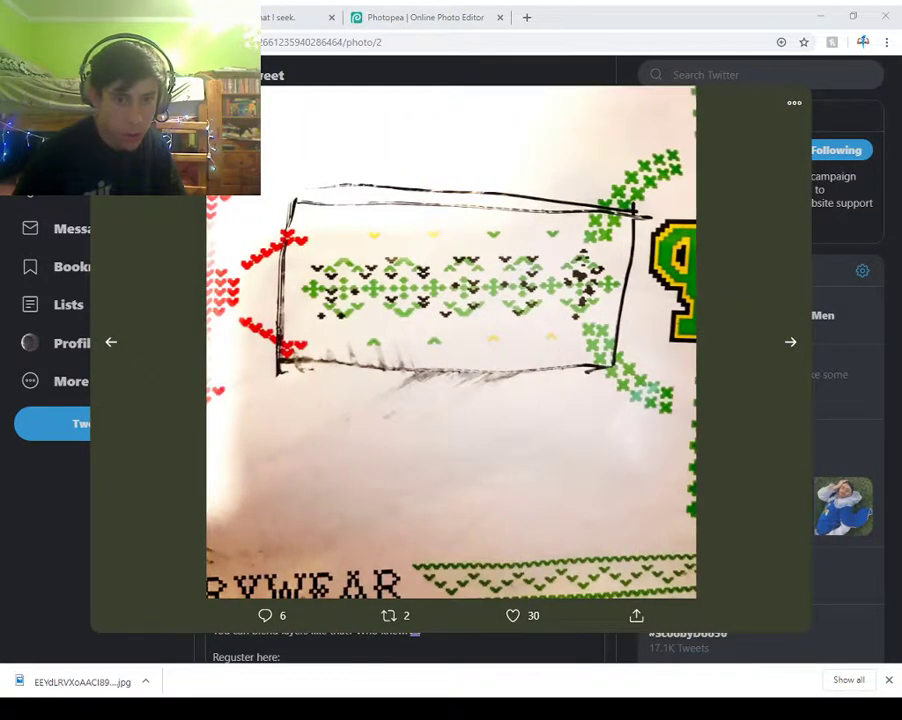
key(Right)
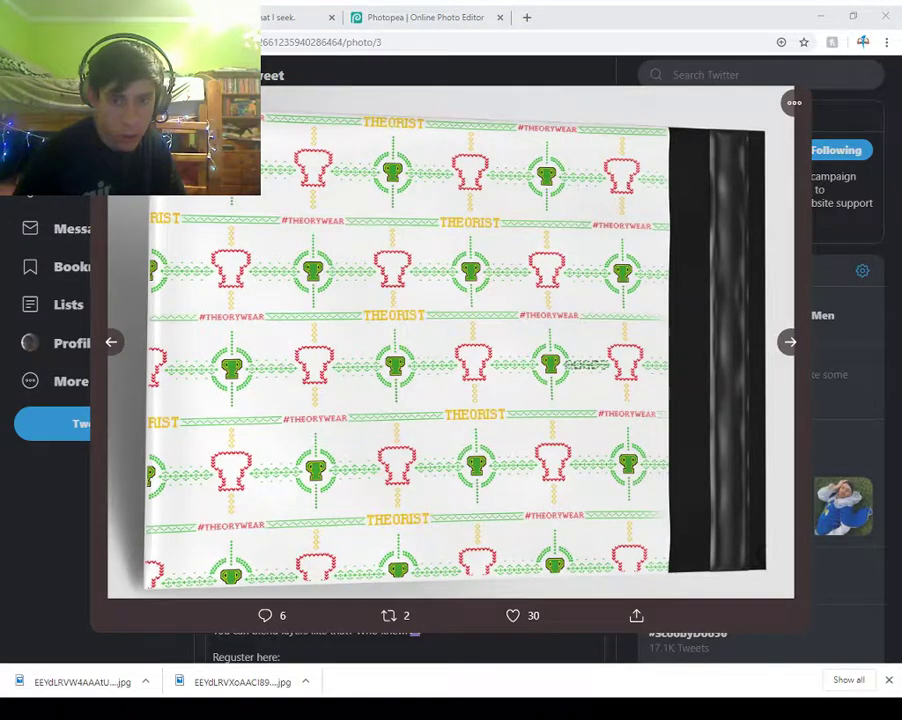
key(Right)
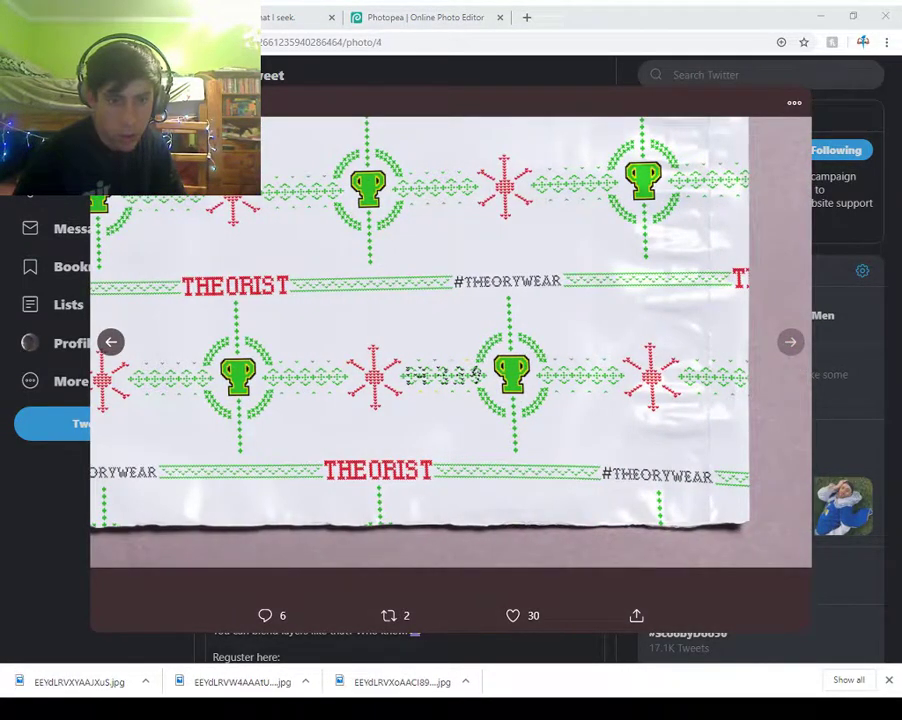
key(Escape)
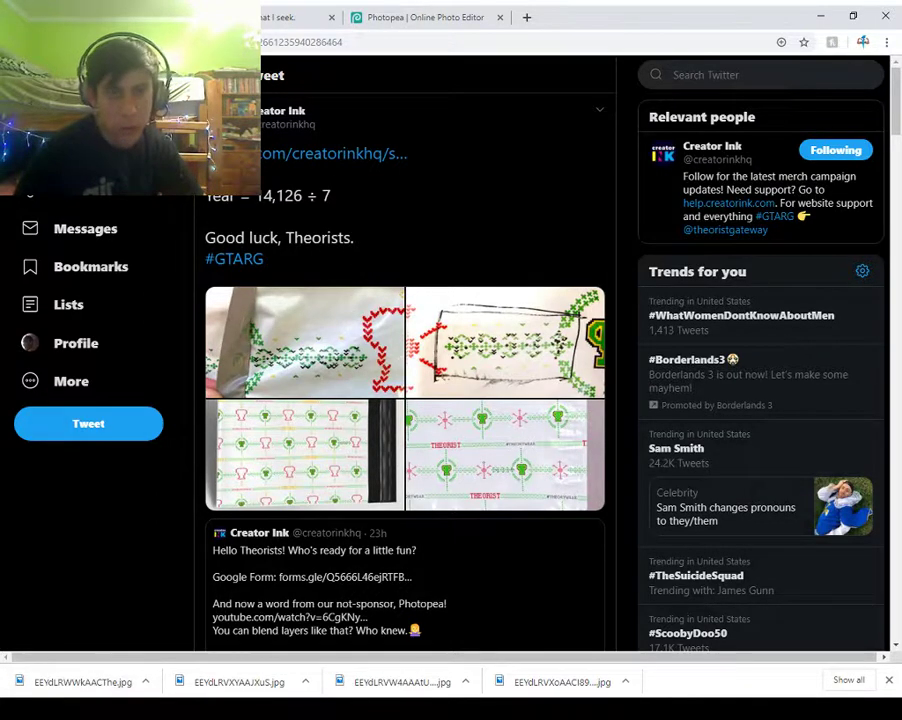
- Open the tweet's first photo in Photopea, place the second photo over it, and set both layers to Multiply
click(425, 17)
drag(562, 682, 380, 420)
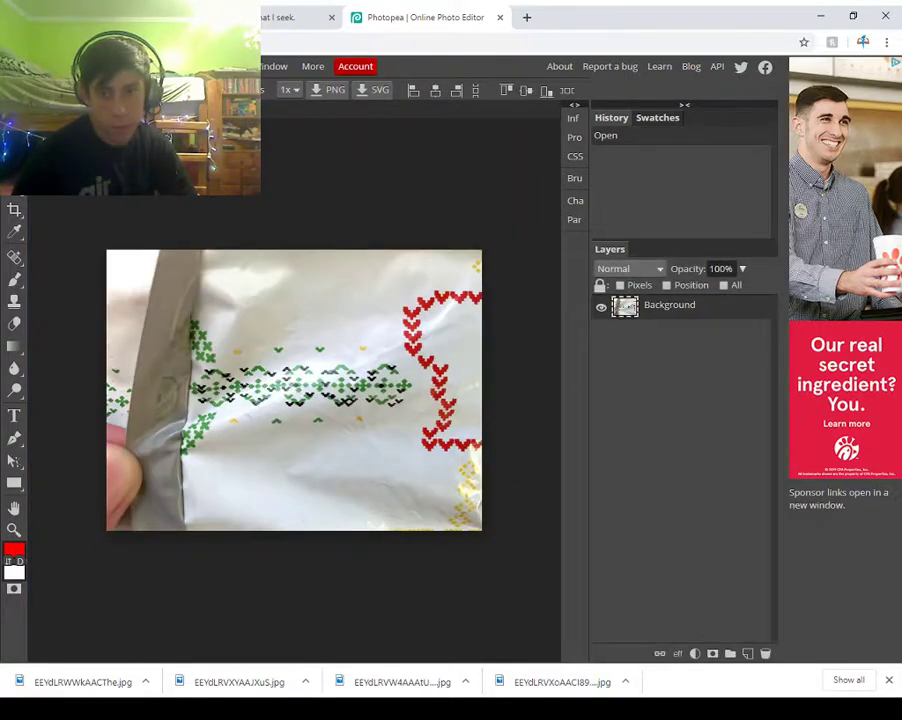
click(620, 340)
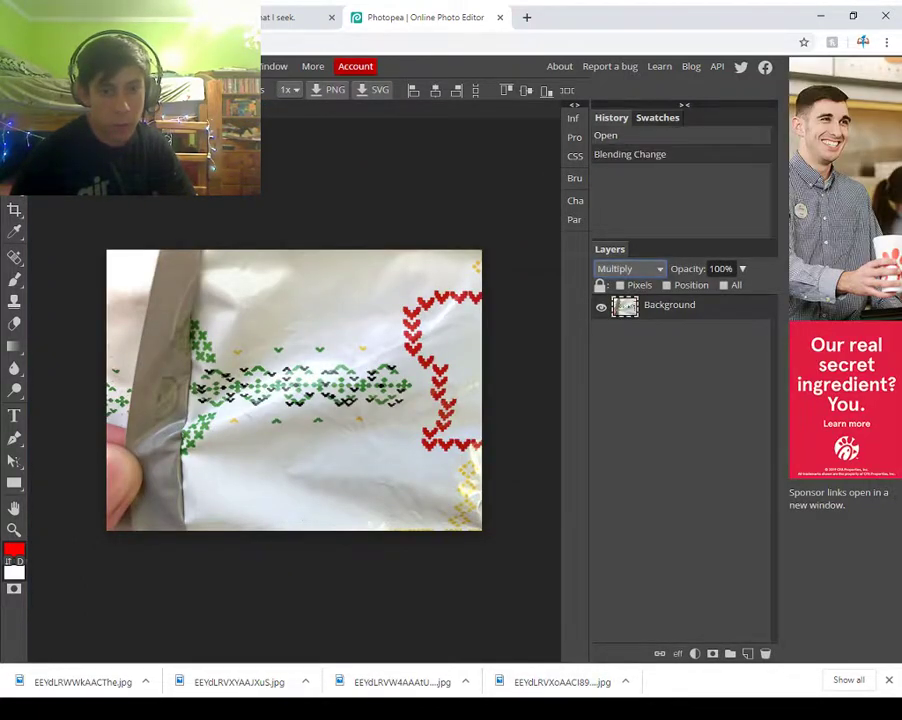
drag(402, 682, 340, 430)
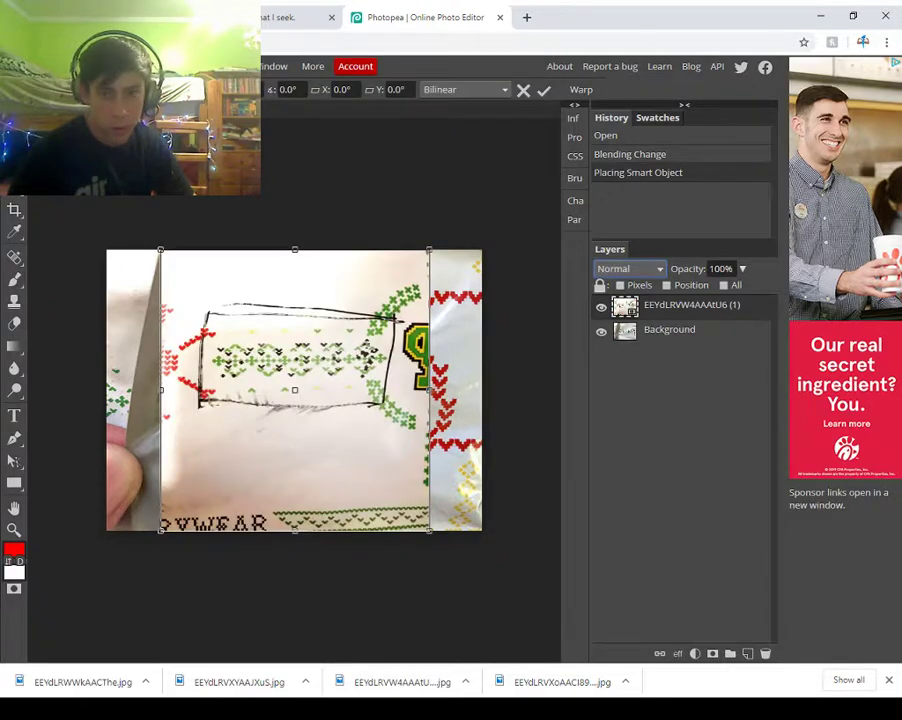
click(620, 340)
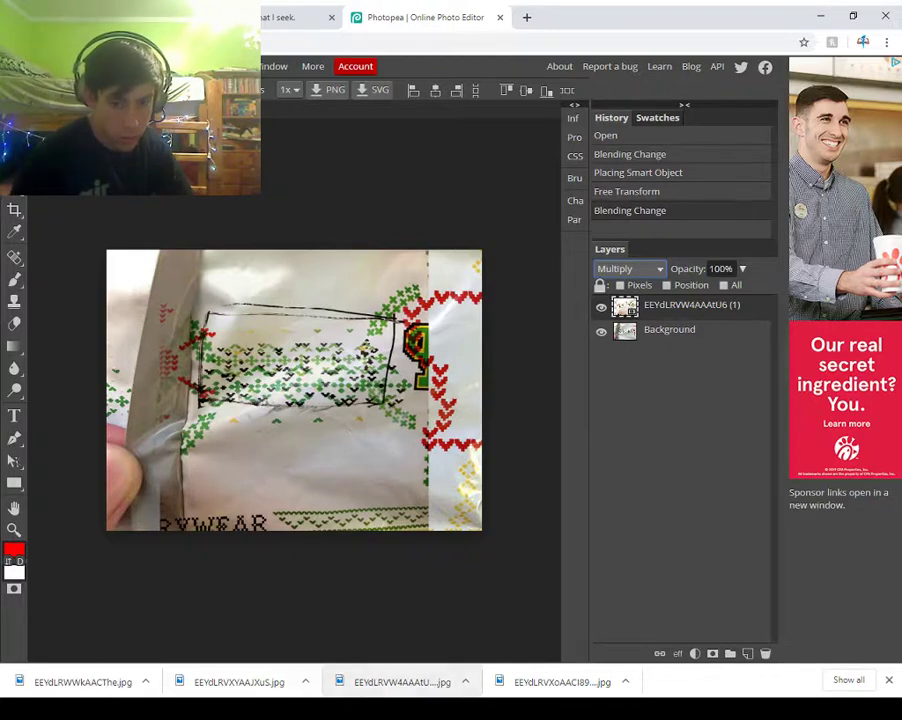
- Place the third and fourth photos as layers on top and set both to Multiply
drag(239, 682, 370, 402)
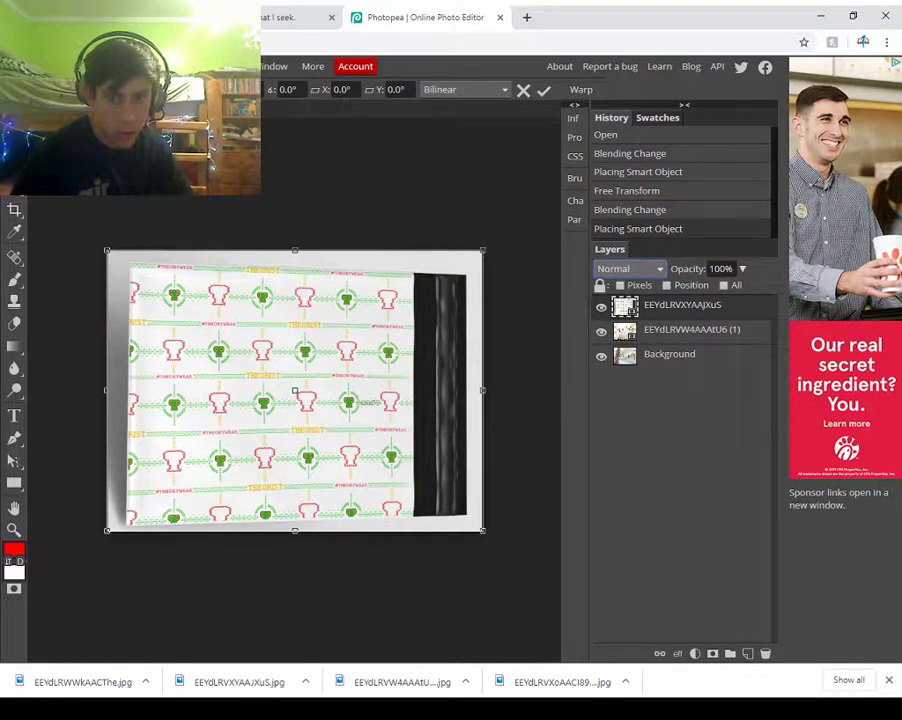
click(622, 333)
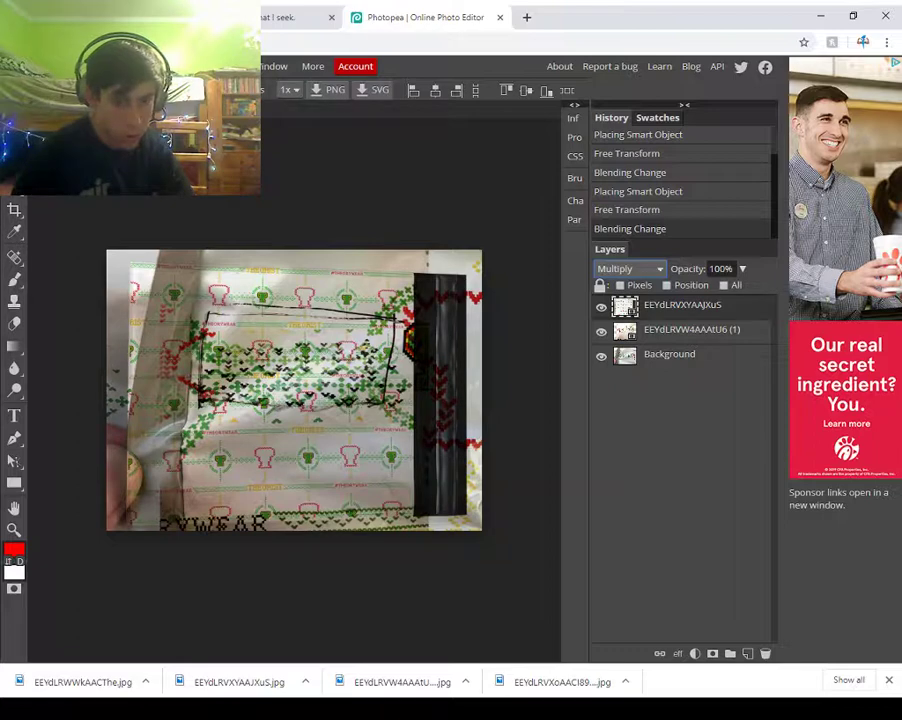
drag(83, 682, 290, 420)
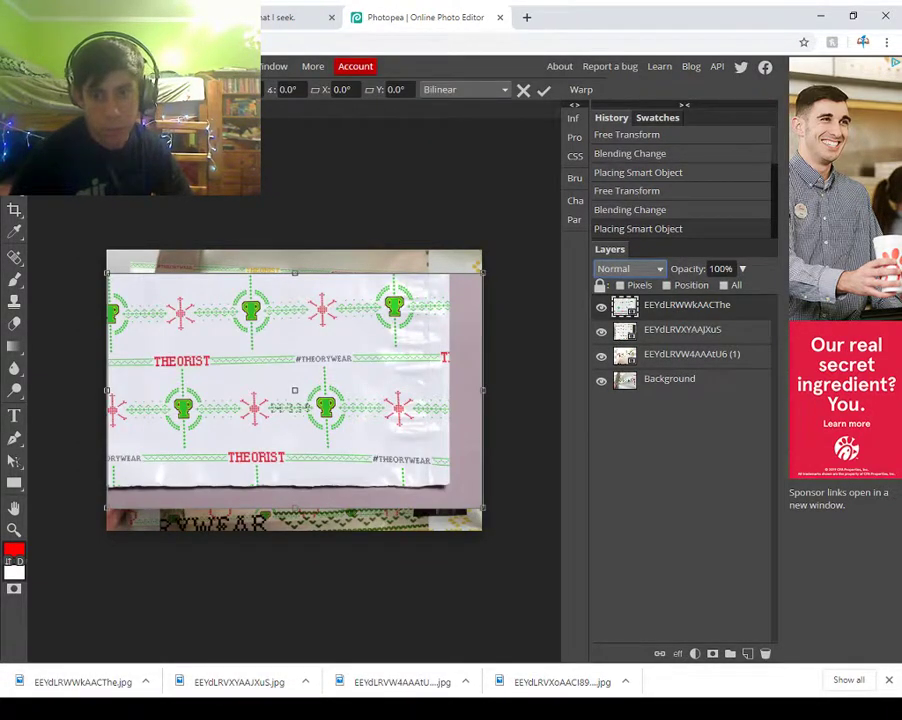
key(Return)
key(shift+alt+m)
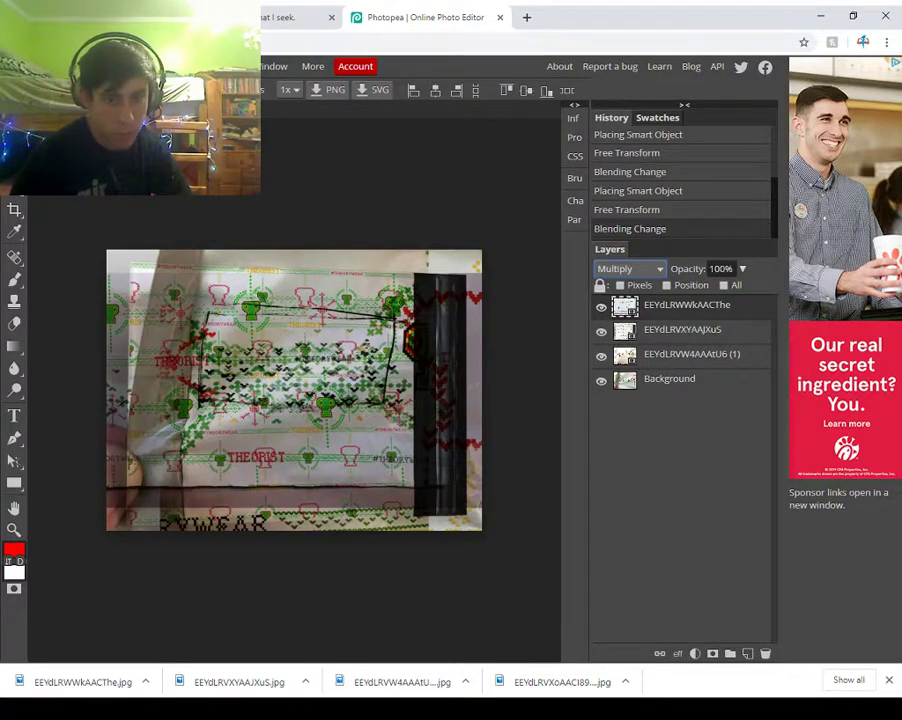
- Examine the overlapping patterns of the blended photos up close and discard the composite document
click(14, 530)
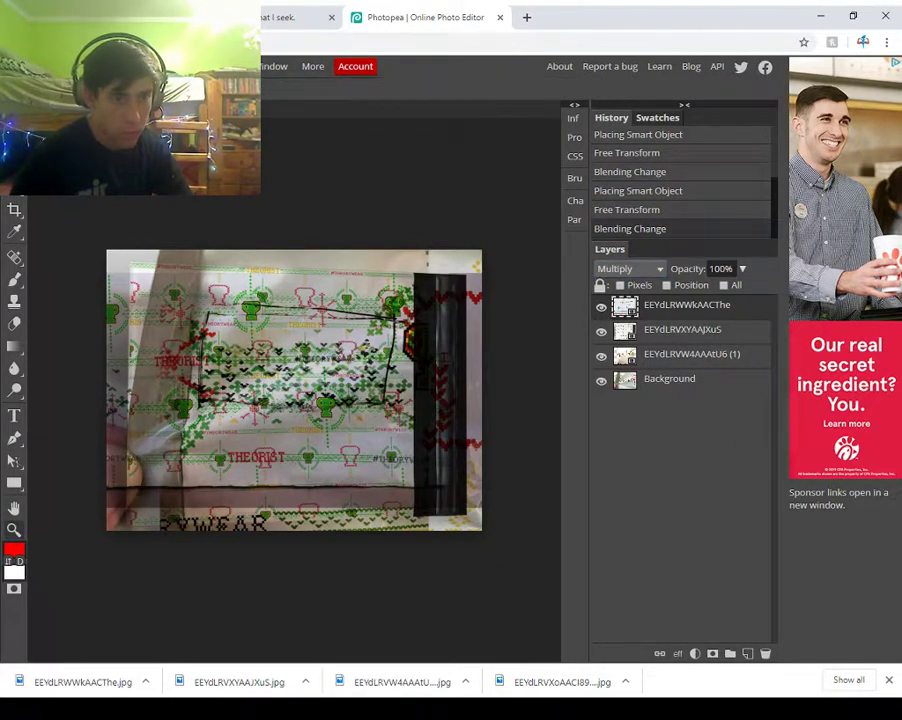
scroll(385, 390, up, 5)
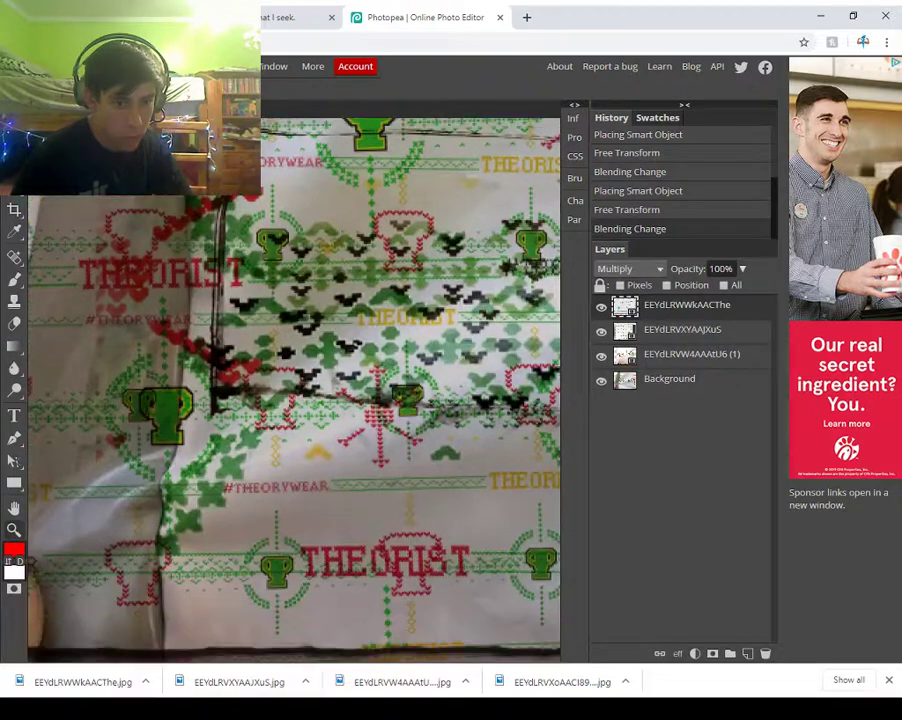
right_click(14, 347)
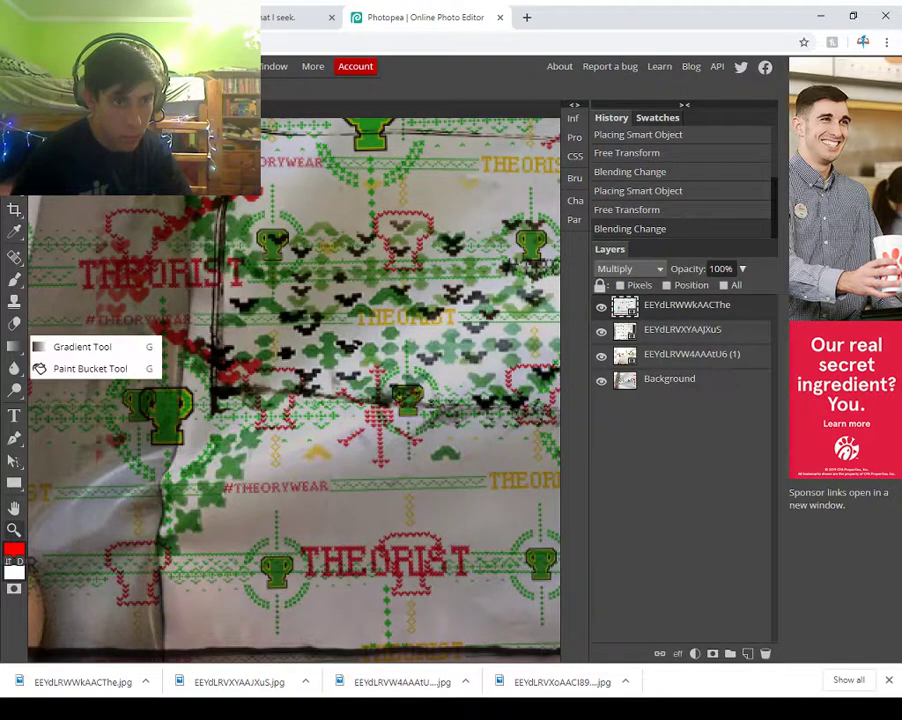
right_click(203, 211)
right_click(14, 257)
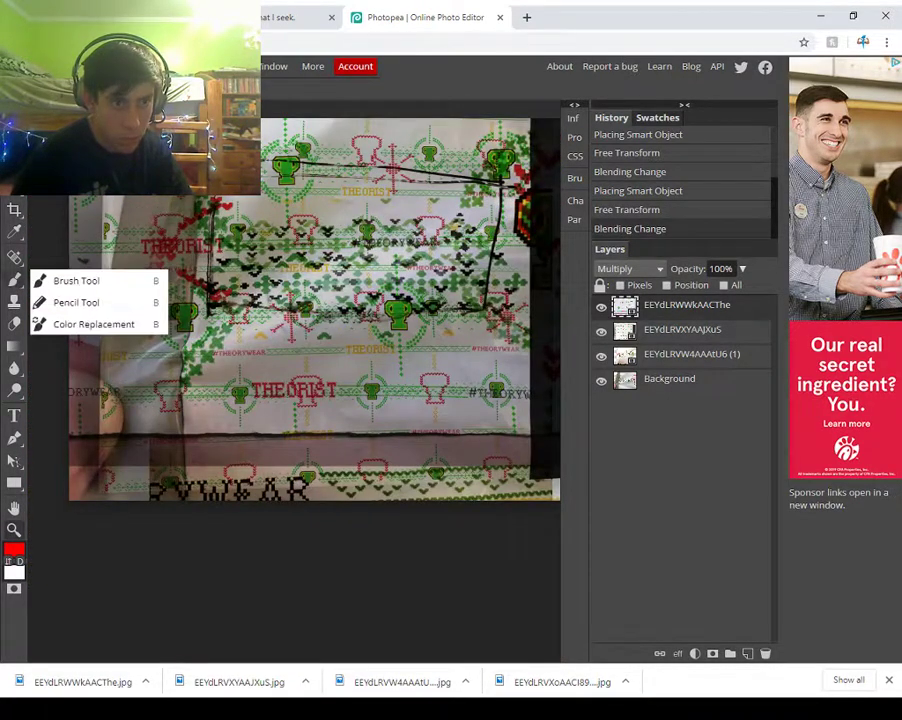
drag(330, 300, 186, 472)
click(180, 110)
key(Return)
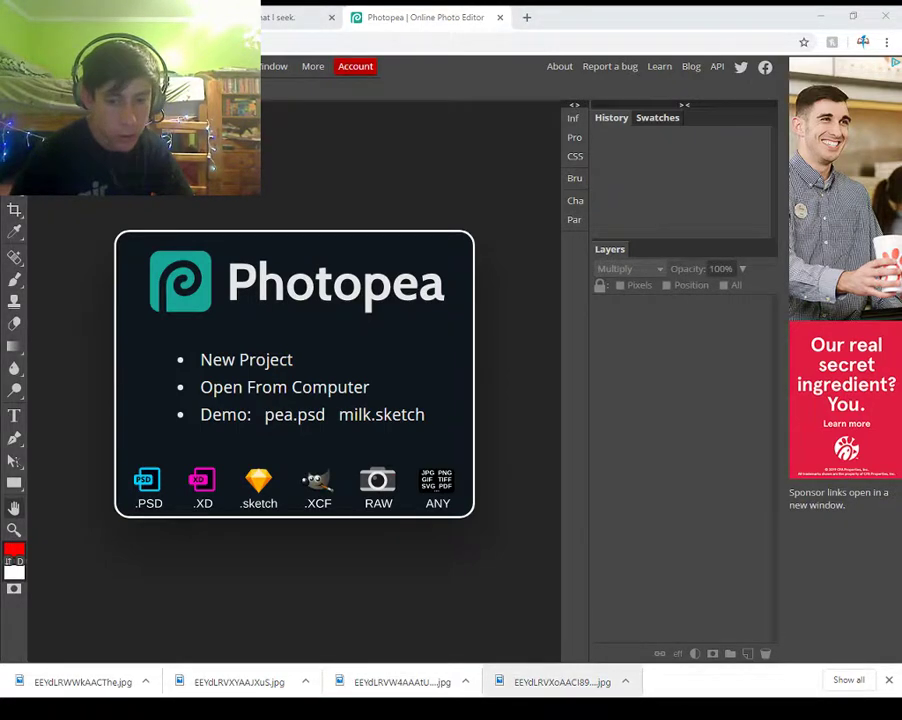
- View the downloaded photos and open the unit-conversion.info hexadecimal-to-text converter in a new tab
click(562, 682)
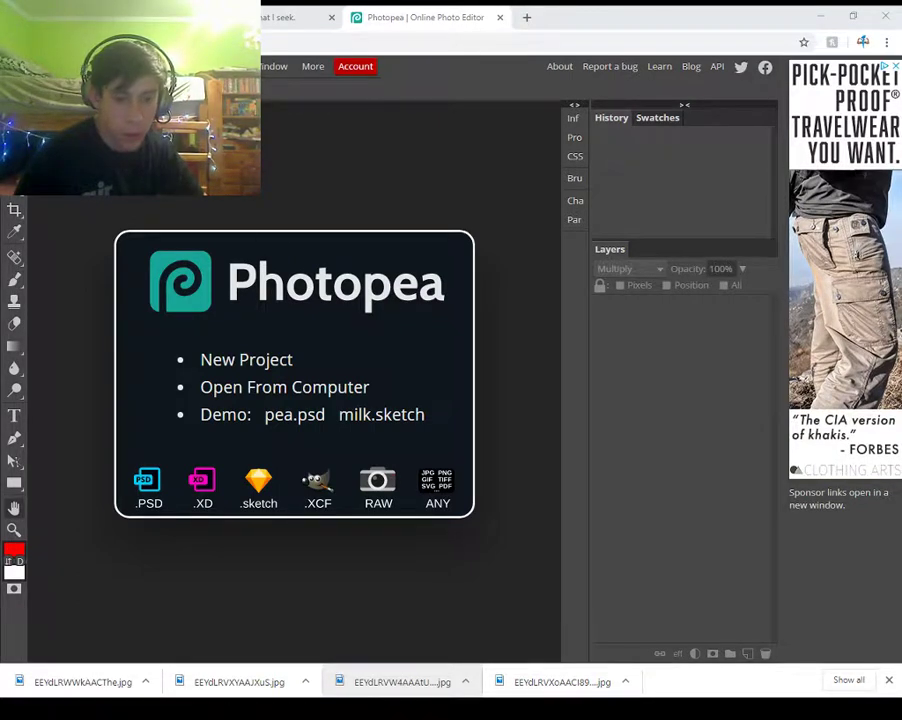
click(240, 682)
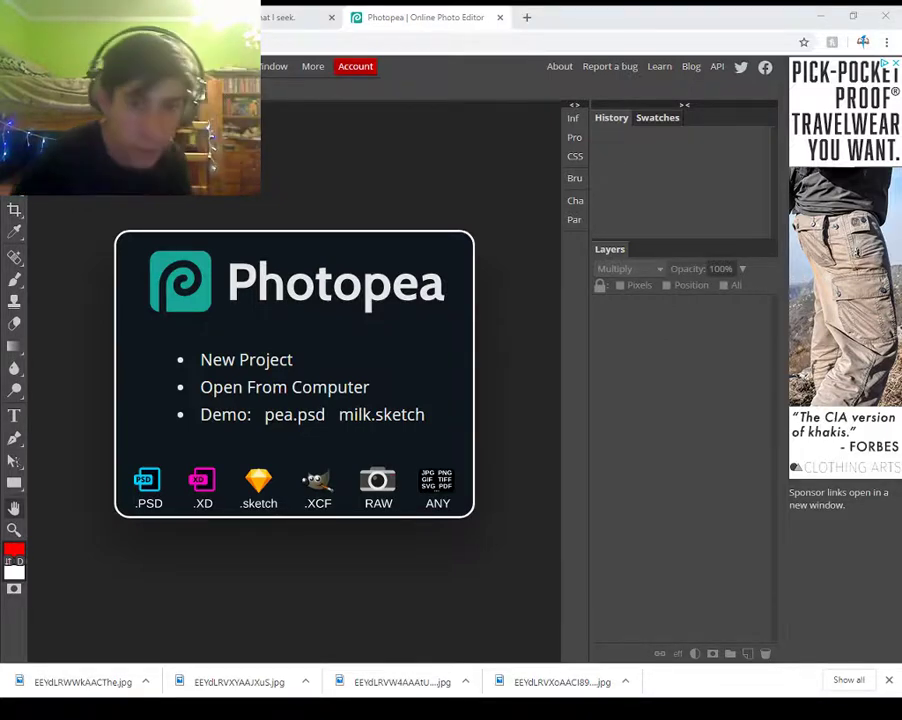
key(ctrl+t)
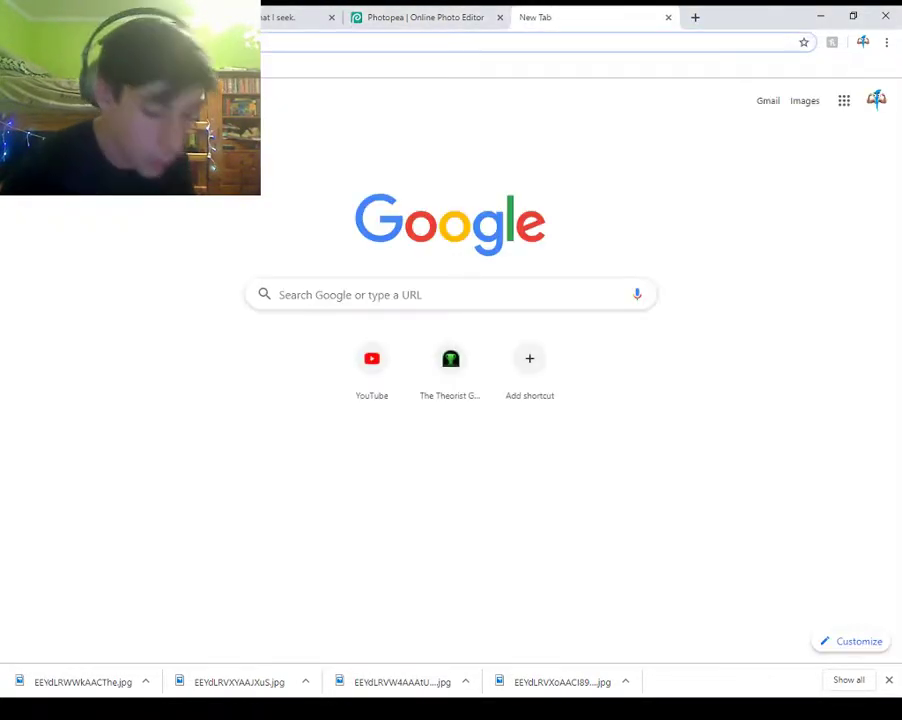
text(he)
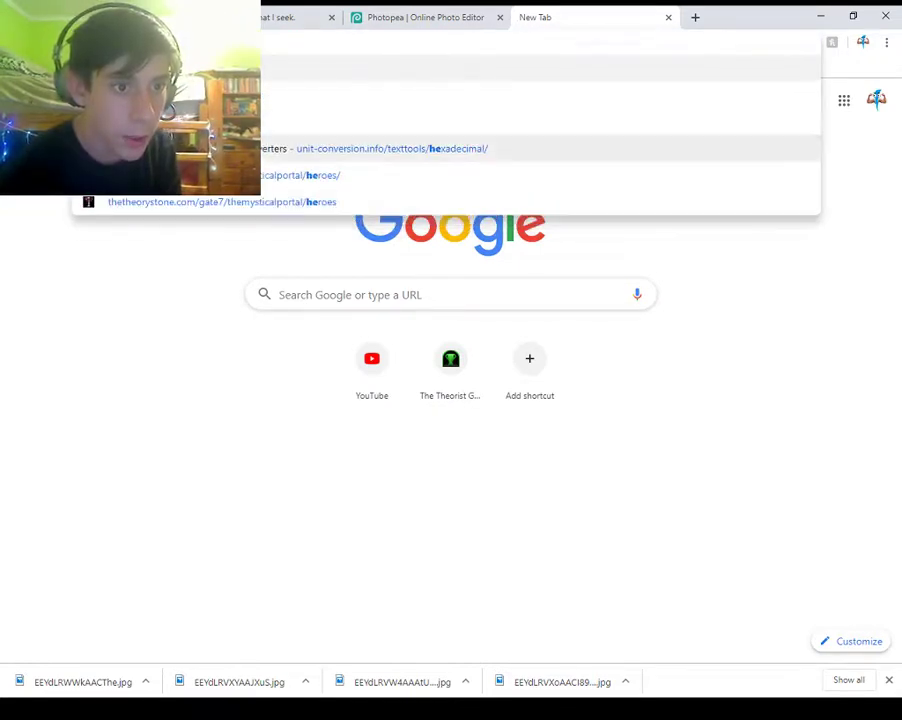
key(Return)
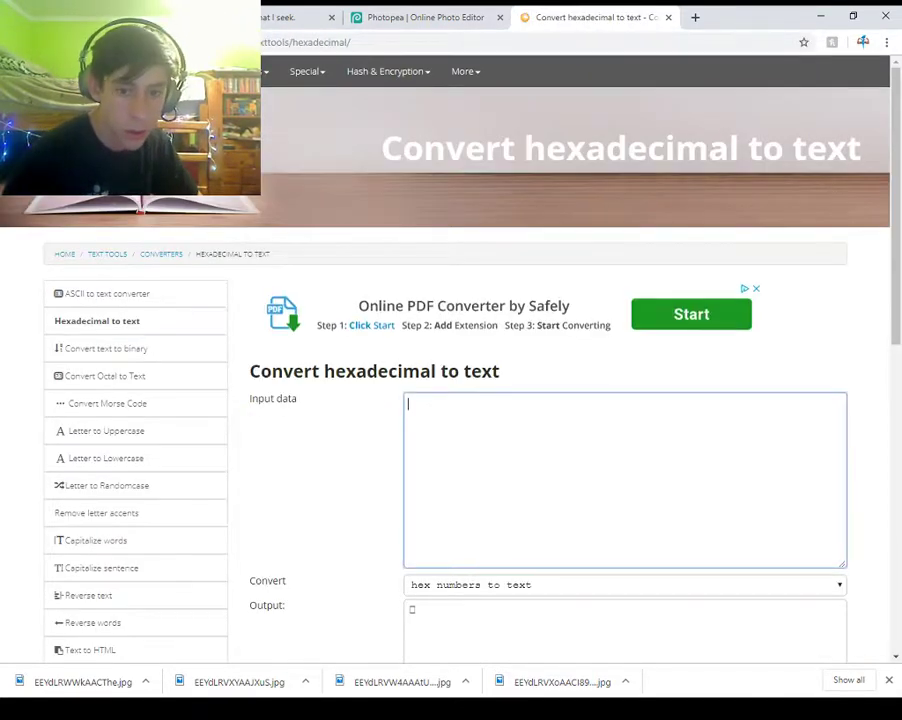
- Try to convert the photo file name EEYdLRVW4AAAtU6 from hexadecimal to text, clear the input, and close the converter
text(EEYdLRVW4AAAtU6)
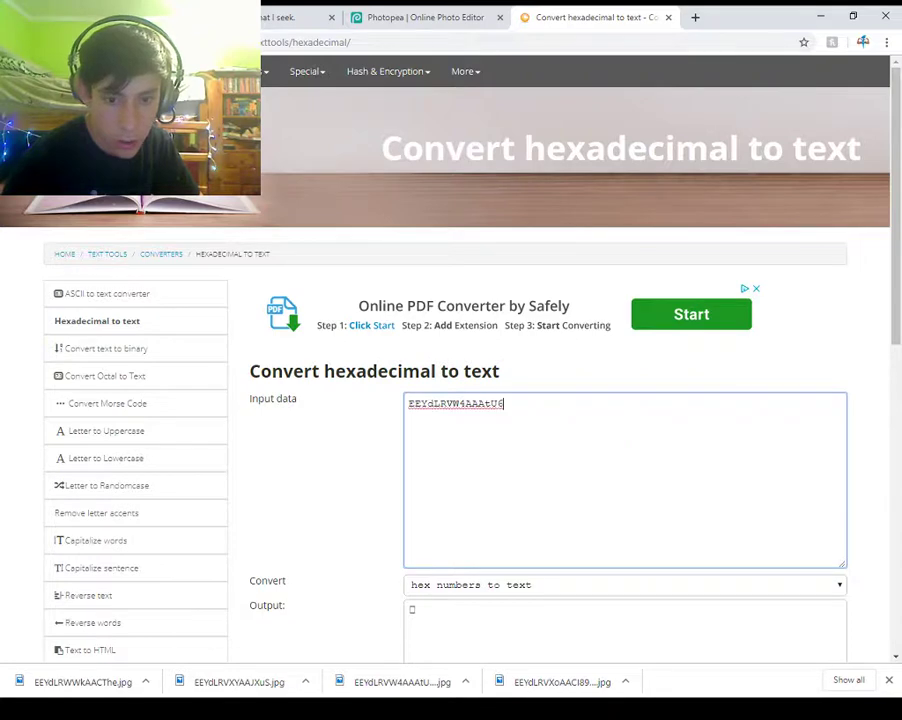
scroll(450, 400, down, 3)
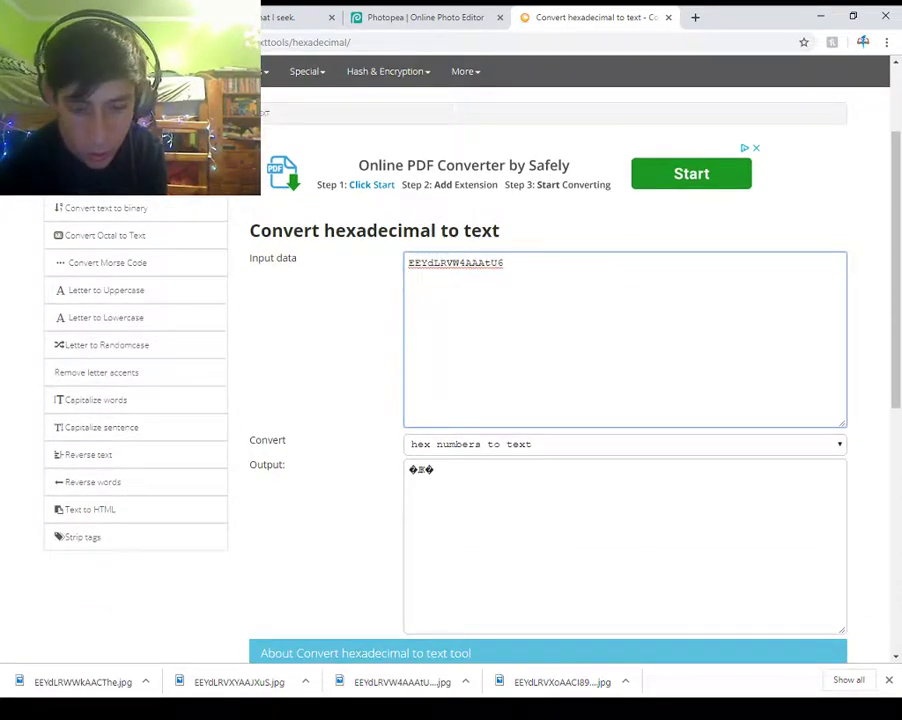
key(BackSpace)
key(BackSpace)
key(BackSpace)
key(BackSpace)
key(BackSpace)
key(BackSpace)
key(BackSpace)
key(BackSpace)
key(BackSpace)
key(BackSpace)
key(BackSpace)
key(BackSpace)
key(BackSpace)
key(BackSpace)
key(BackSpace)
key(BackSpace)
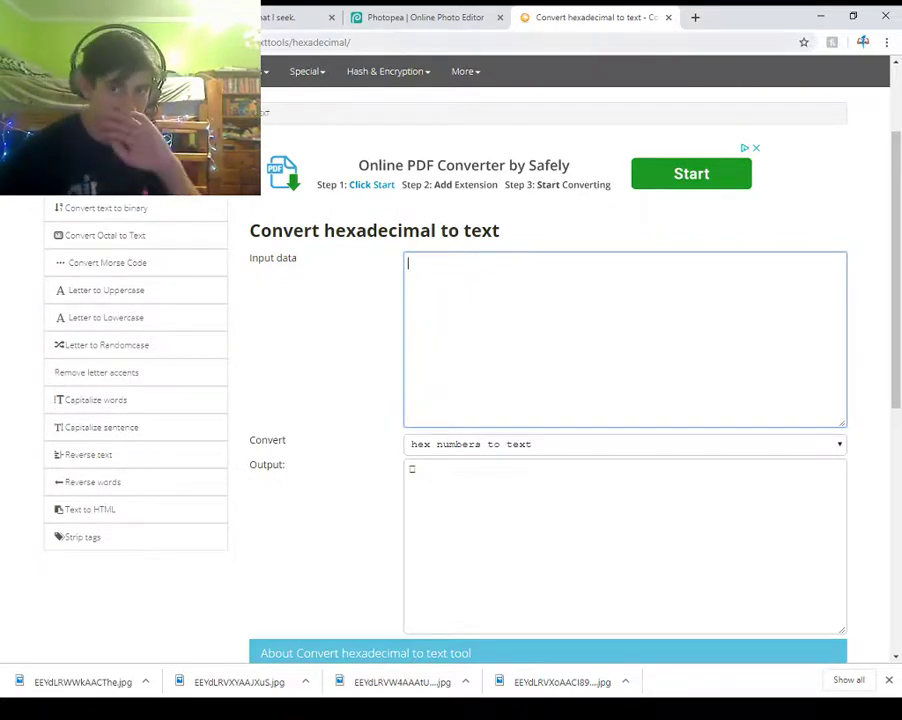
key(ctrl+w)
- Check the Google Form question and reread the Creator Ink tweet's year clue and four photos
click(290, 17)
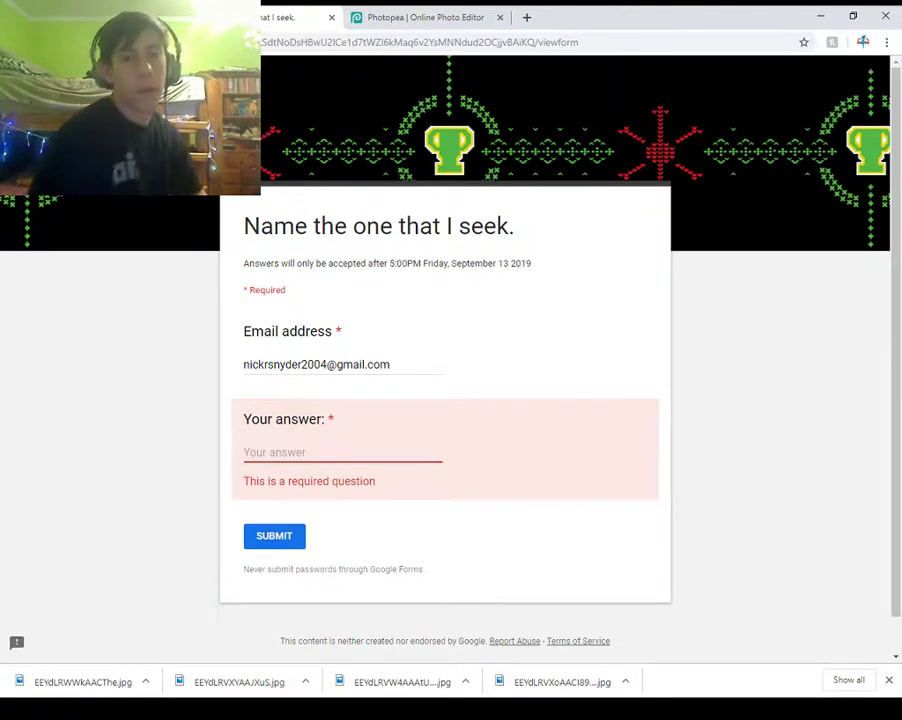
click(92, 17)
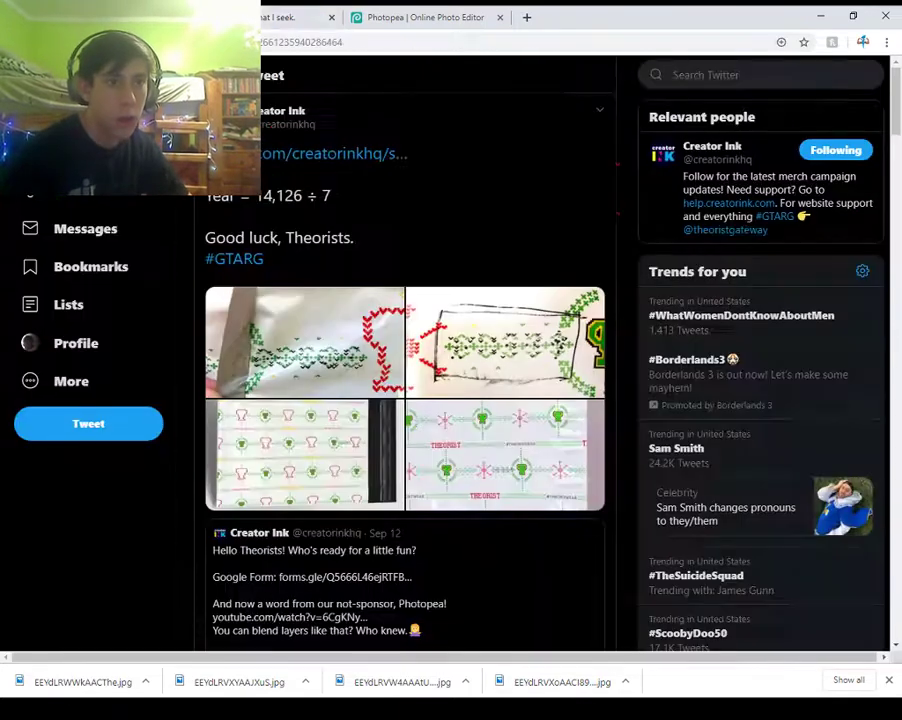
scroll(450, 400, down, 1)
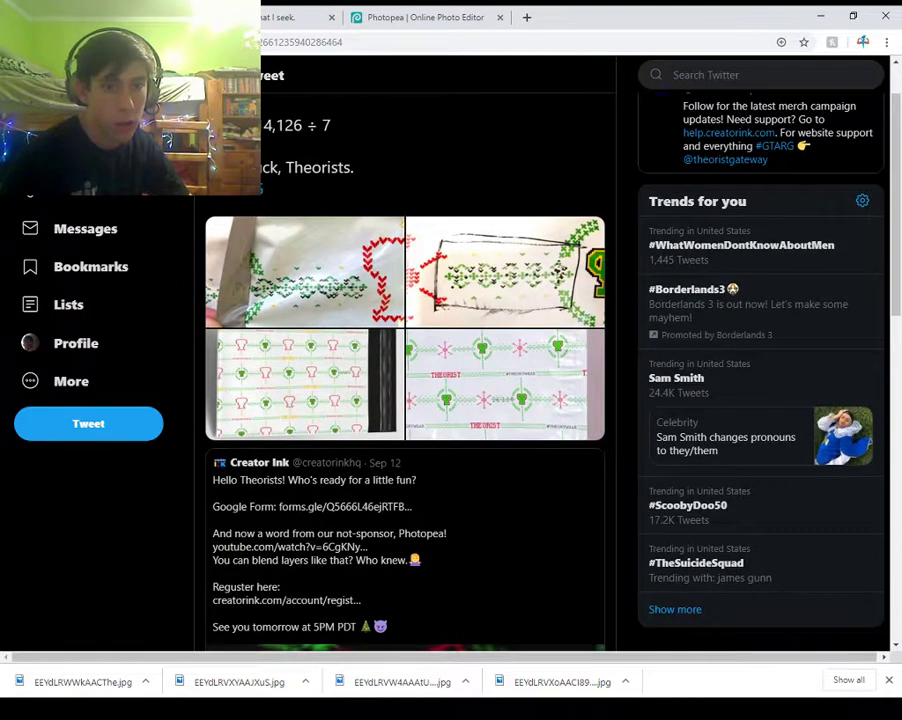
scroll(405, 400, up, 1)
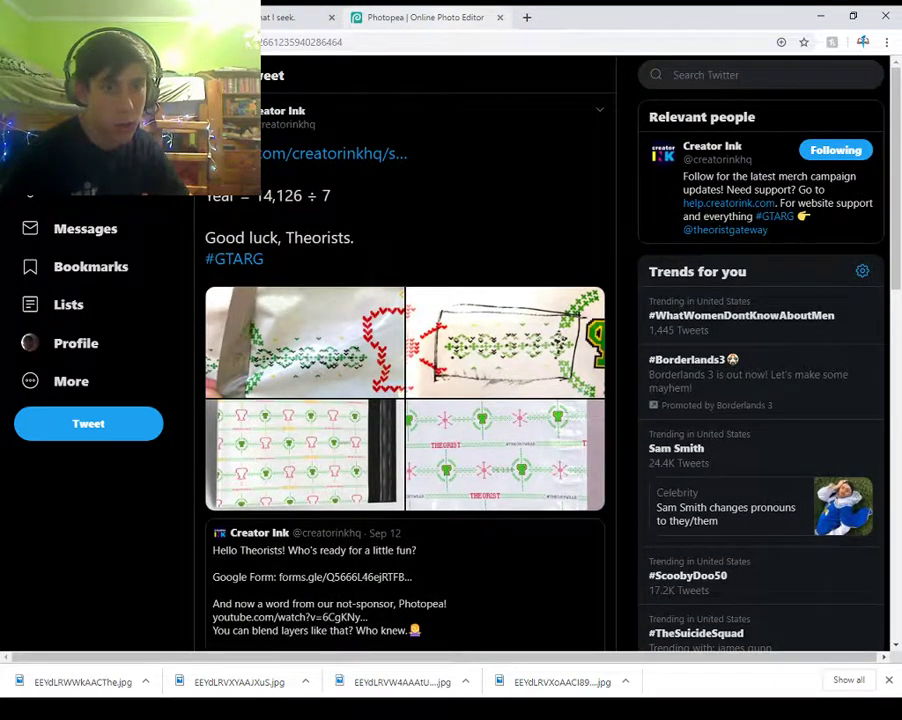
key(ctrl+shift+Tab)
key(ctrl+shift+Tab)
key(ctrl+shift+Tab)
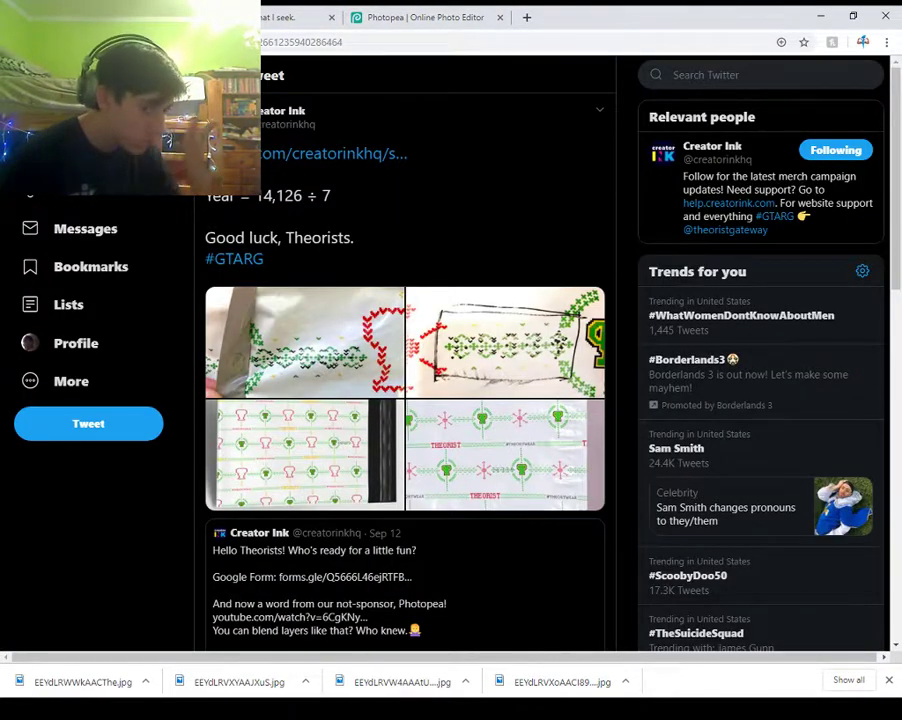
scroll(405, 400, down, 1)
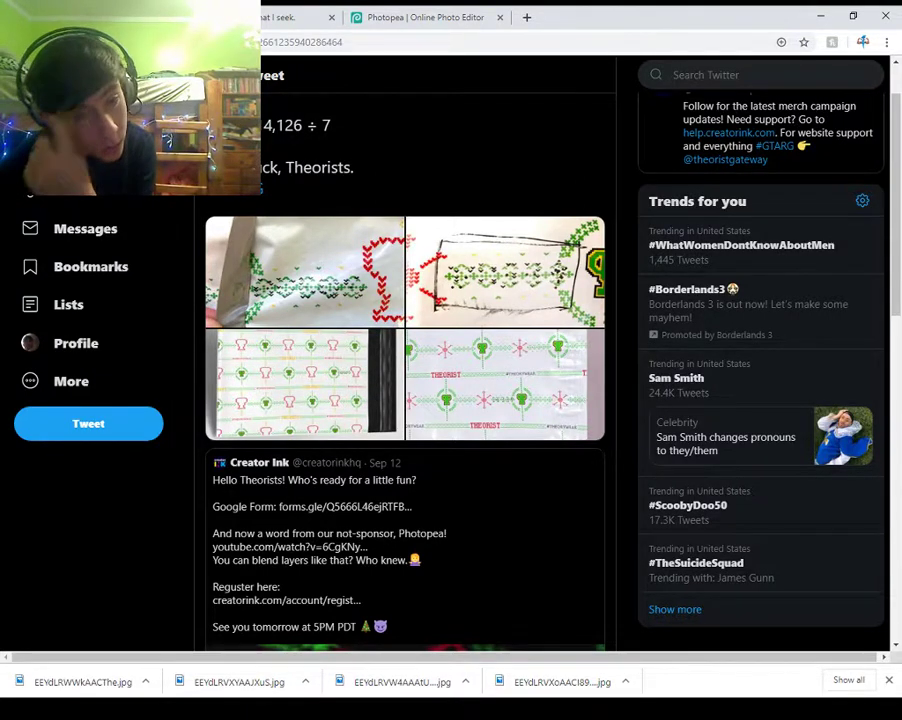
scroll(405, 400, up, 1)
- Search Google for "game theory 2018" in a new tab
key(ctrl+t)
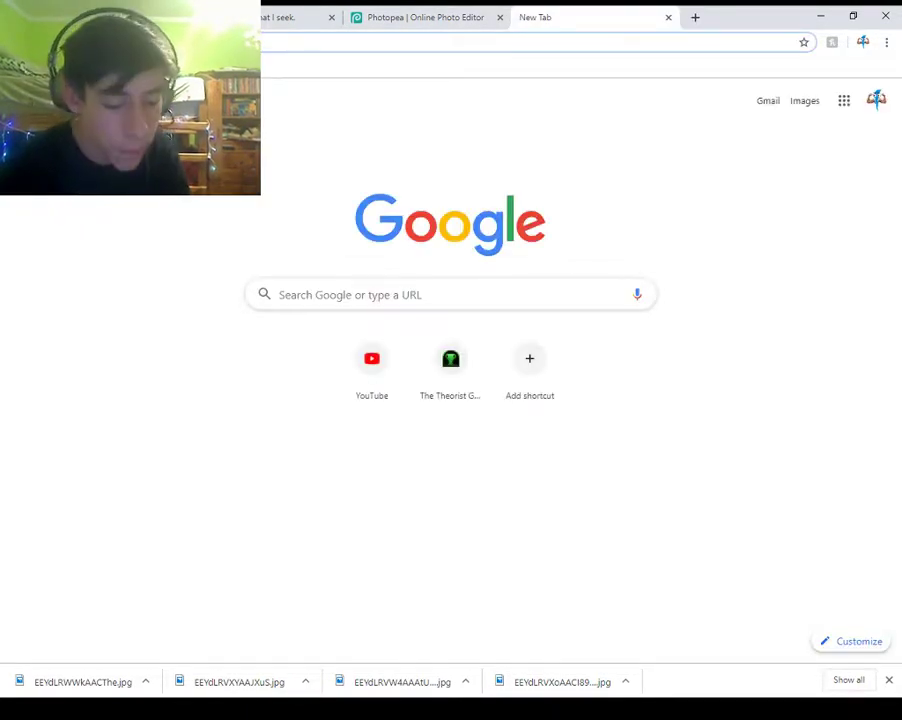
text(game)
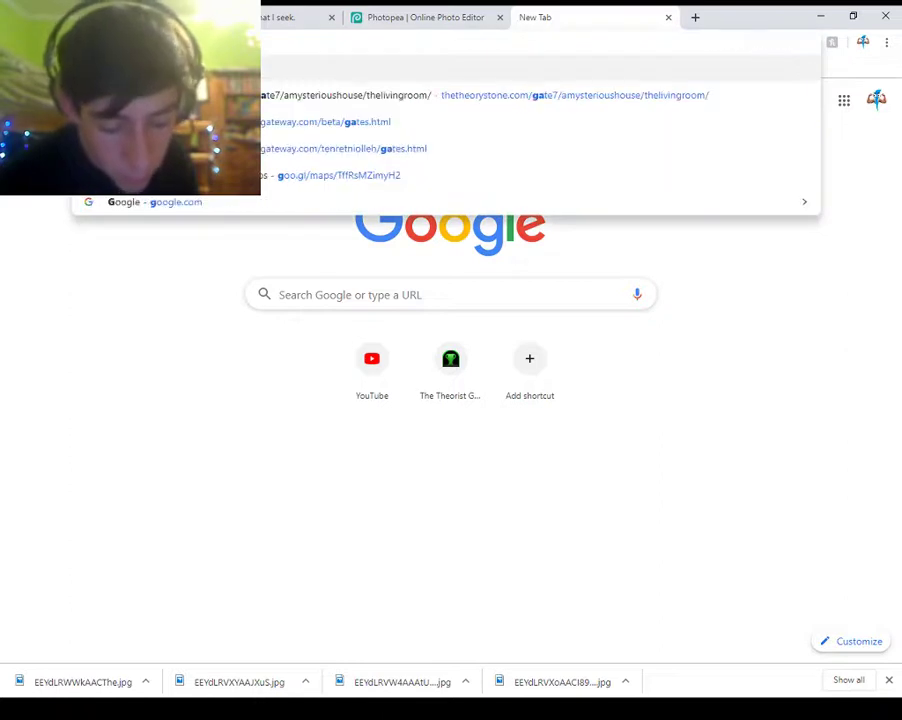
text( theory)
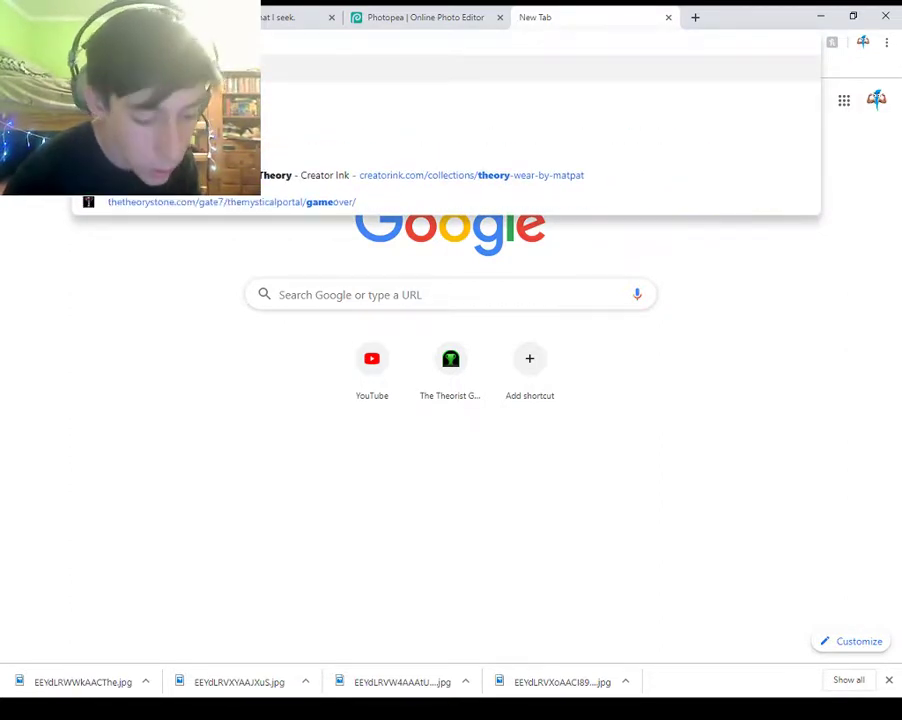
text( 2018)
key(Return)
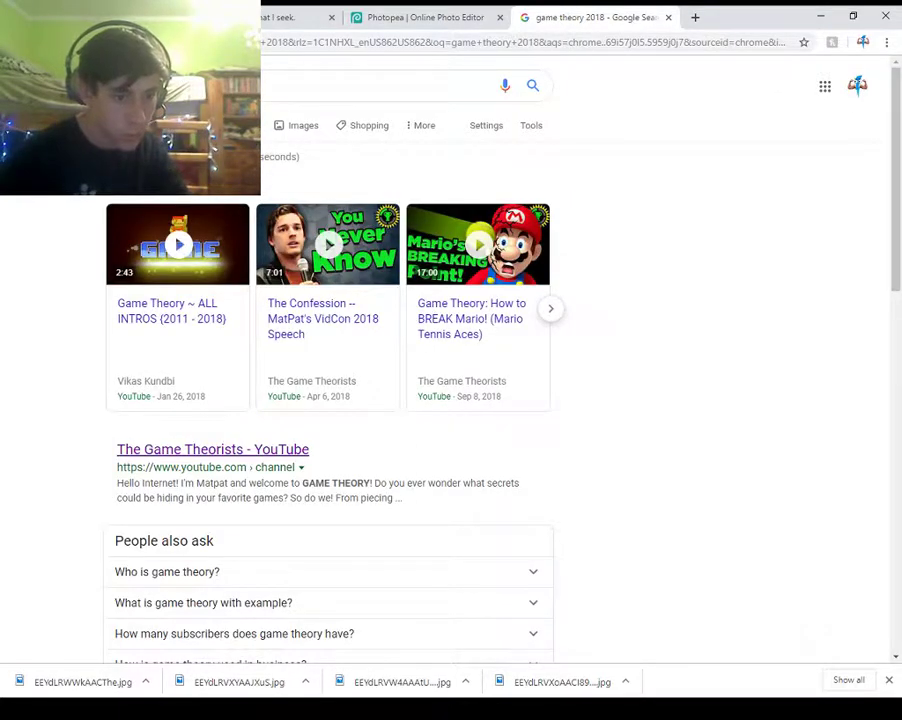
- Look through the search results and open the video list of The Game Theorists' YouTube channel
scroll(320, 400, down, 3)
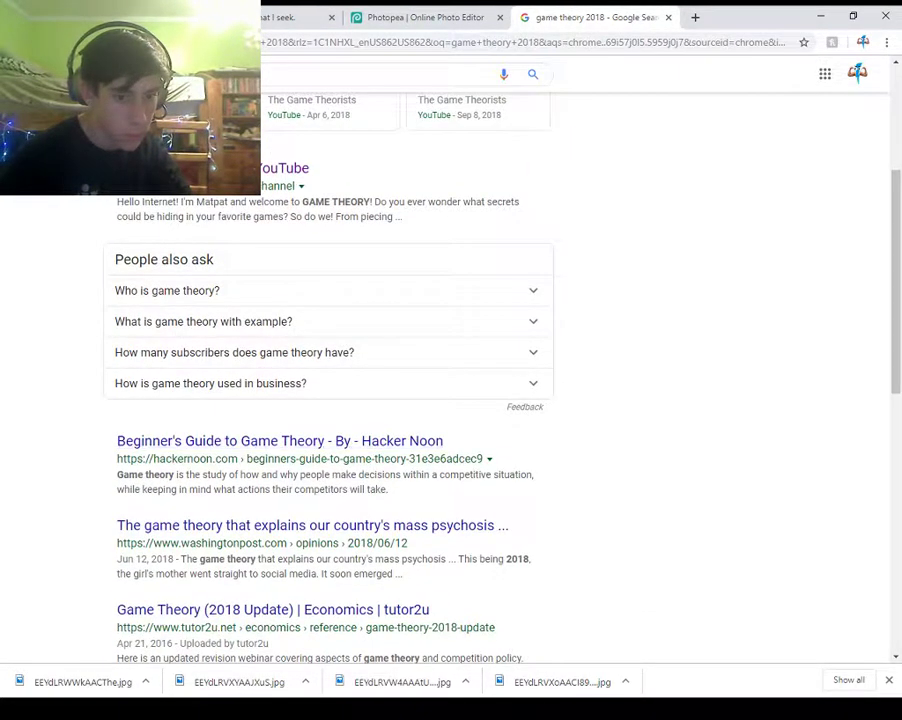
scroll(300, 527, down, 2)
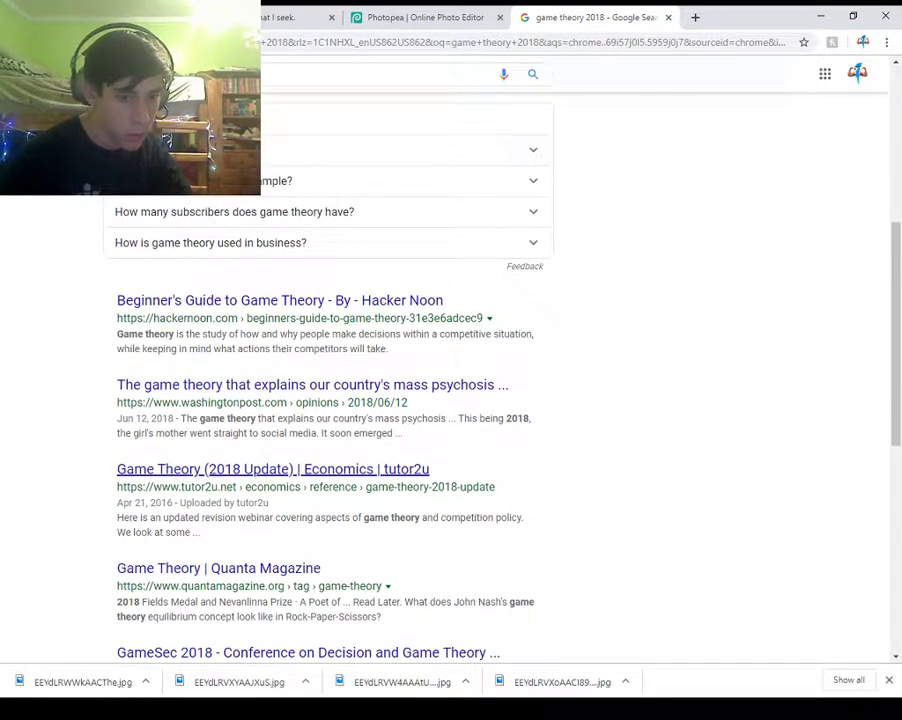
scroll(330, 400, down, 3)
scroll(330, 400, down, 4)
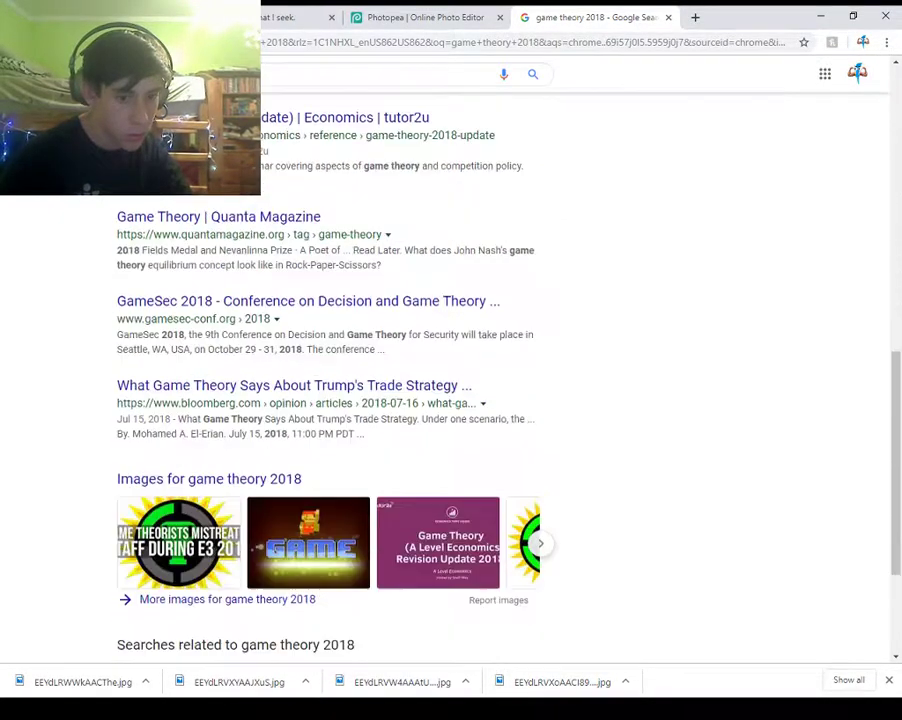
scroll(330, 400, up, 10)
click(213, 450)
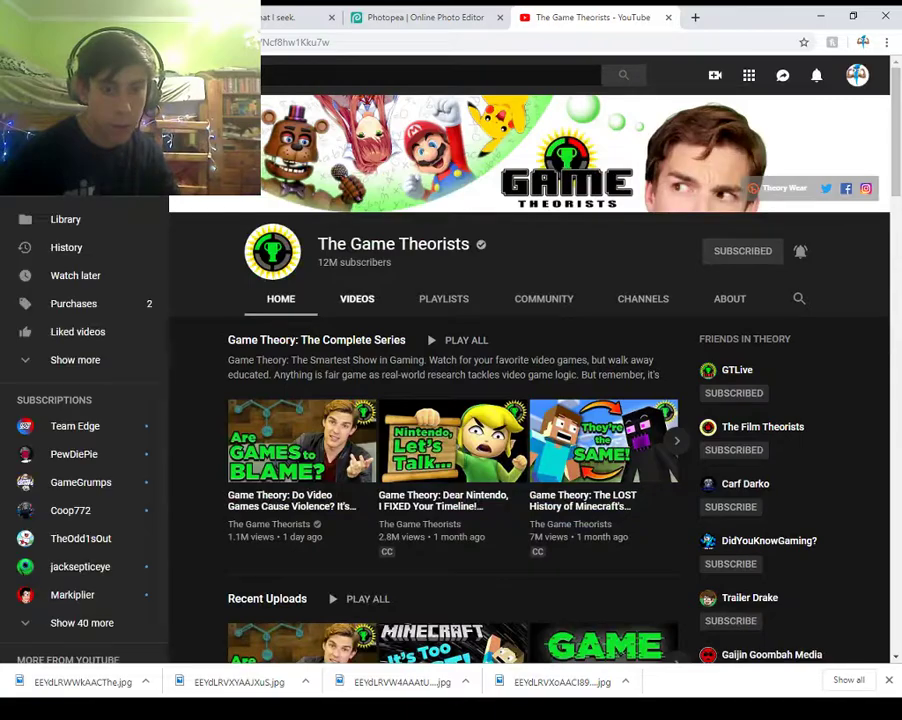
click(357, 299)
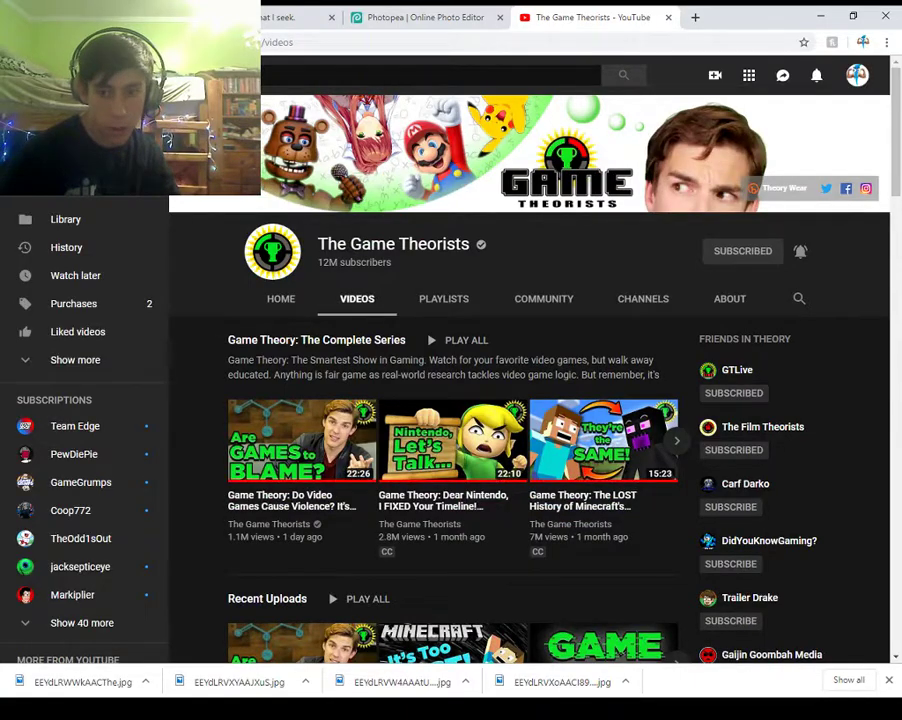
- Browse the channel's older uploads for 2018 videos and open "Game Theory: What is MatPat HIDING?"
scroll(528, 400, down, 12)
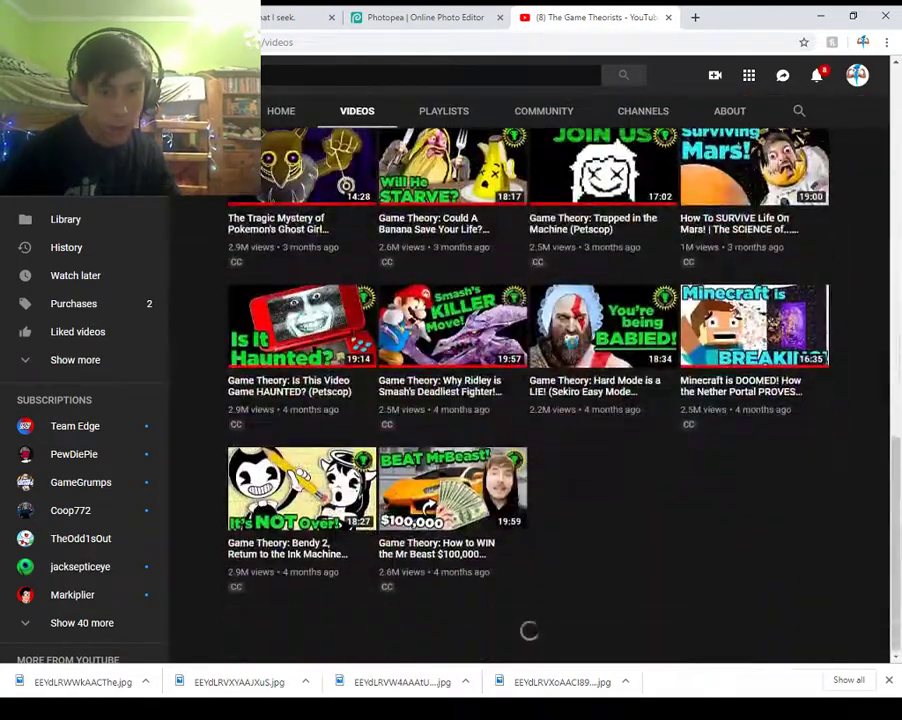
scroll(528, 400, down, 5)
scroll(528, 400, down, 5)
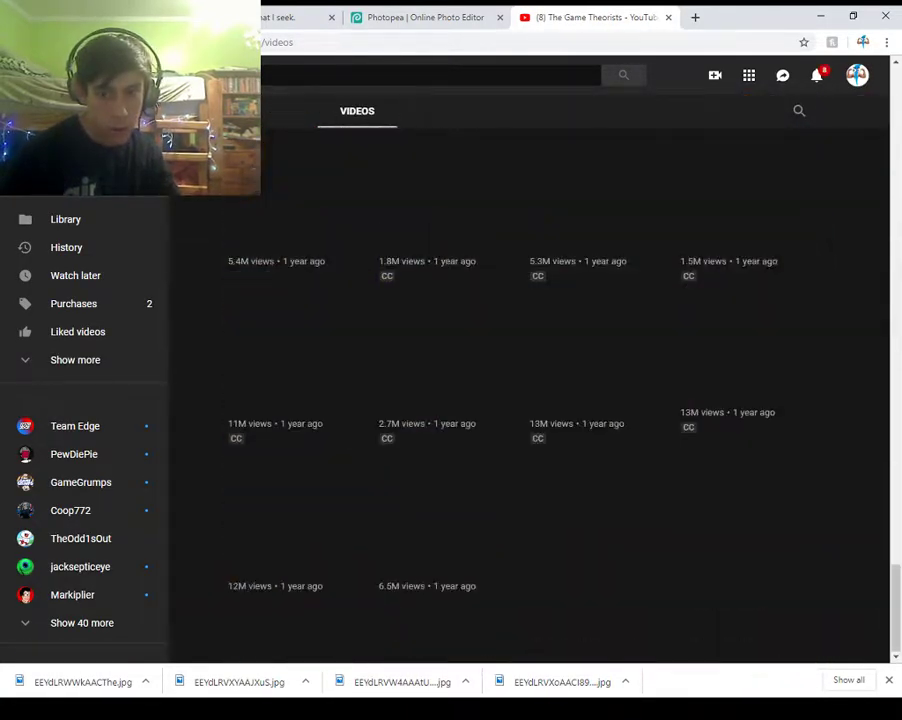
scroll(528, 400, down, 2)
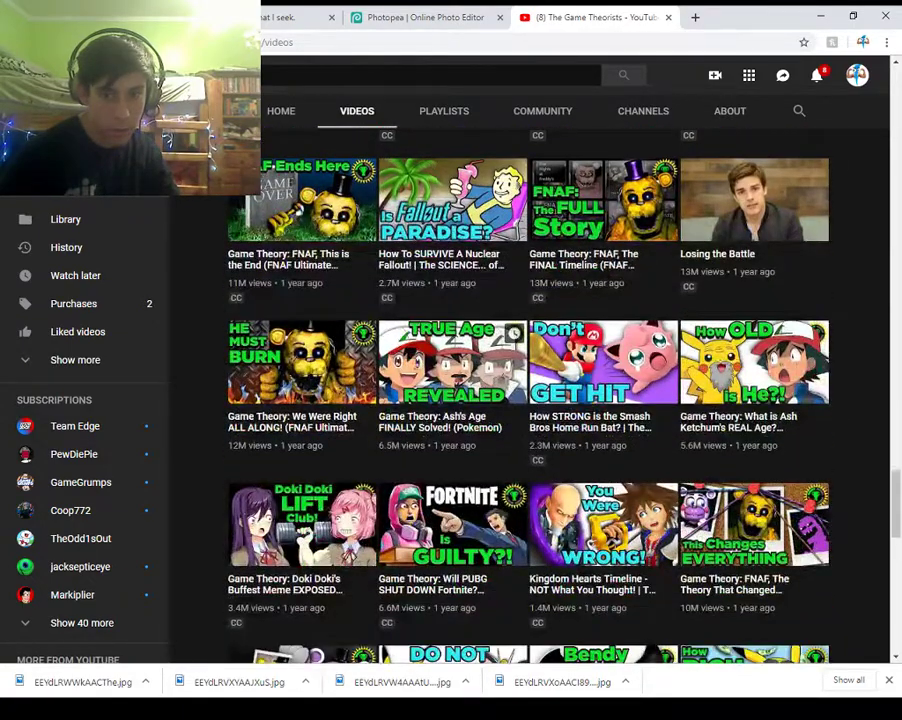
scroll(528, 400, up, 1)
scroll(528, 400, down, 3)
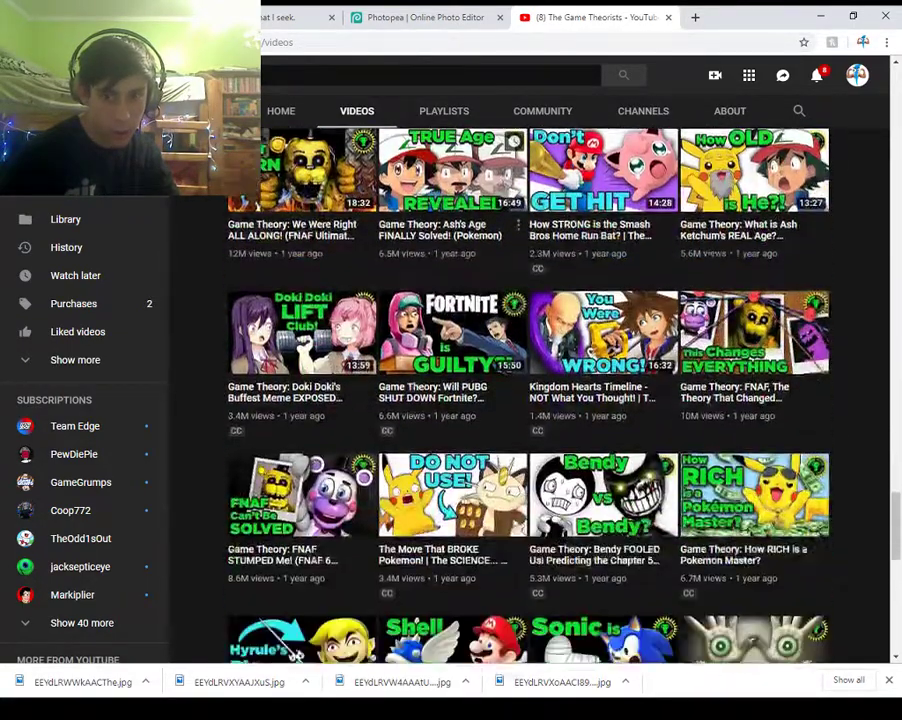
scroll(452, 310, down, 5)
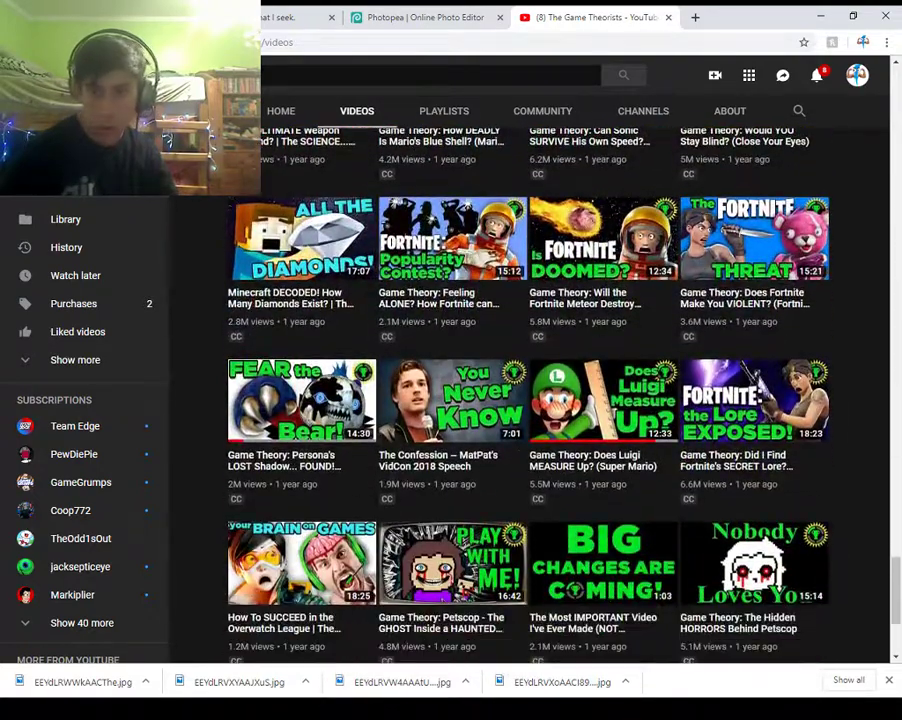
scroll(576, 421, down, 1)
scroll(600, 300, down, 4)
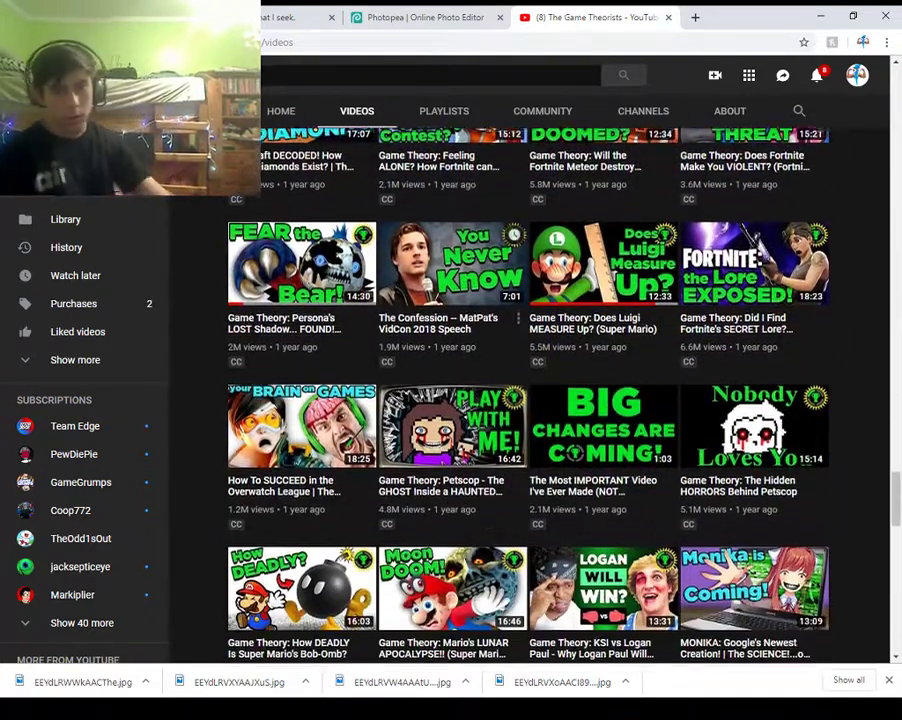
scroll(600, 345, down, 1)
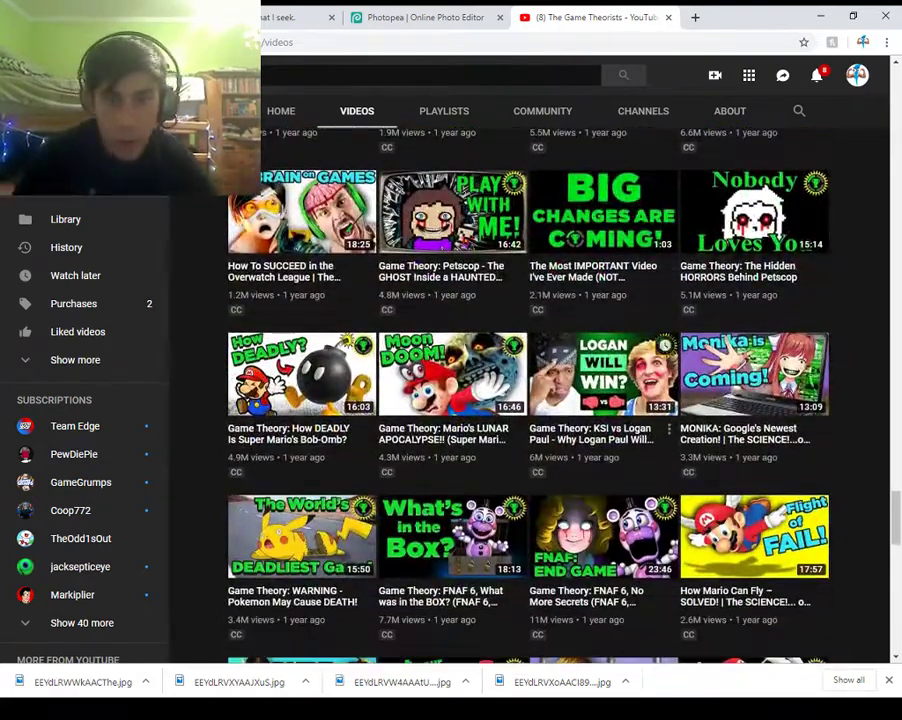
scroll(600, 330, down, 3)
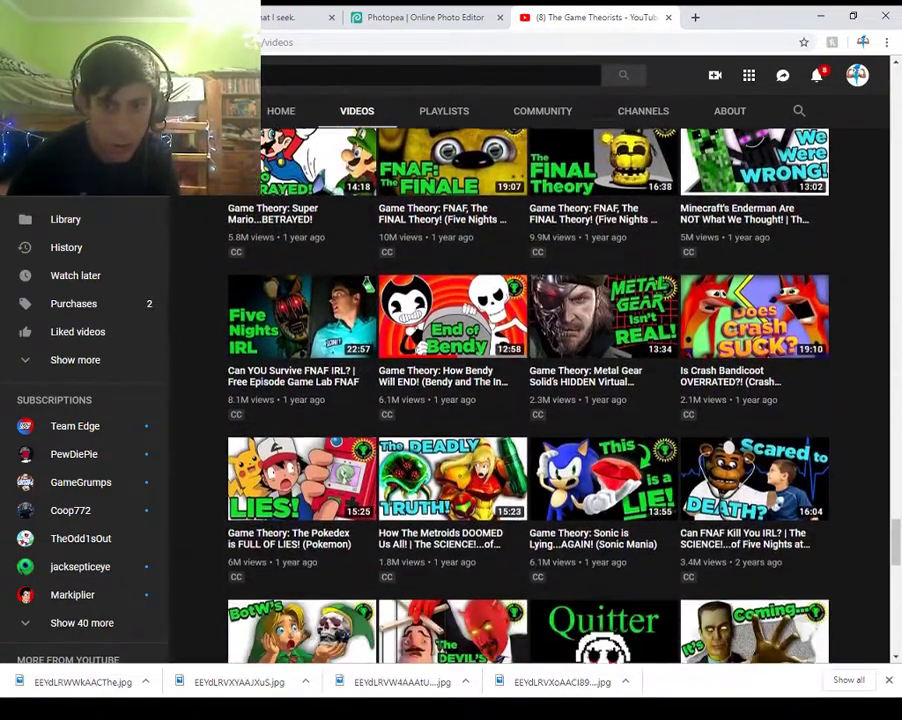
scroll(452, 330, down, 1)
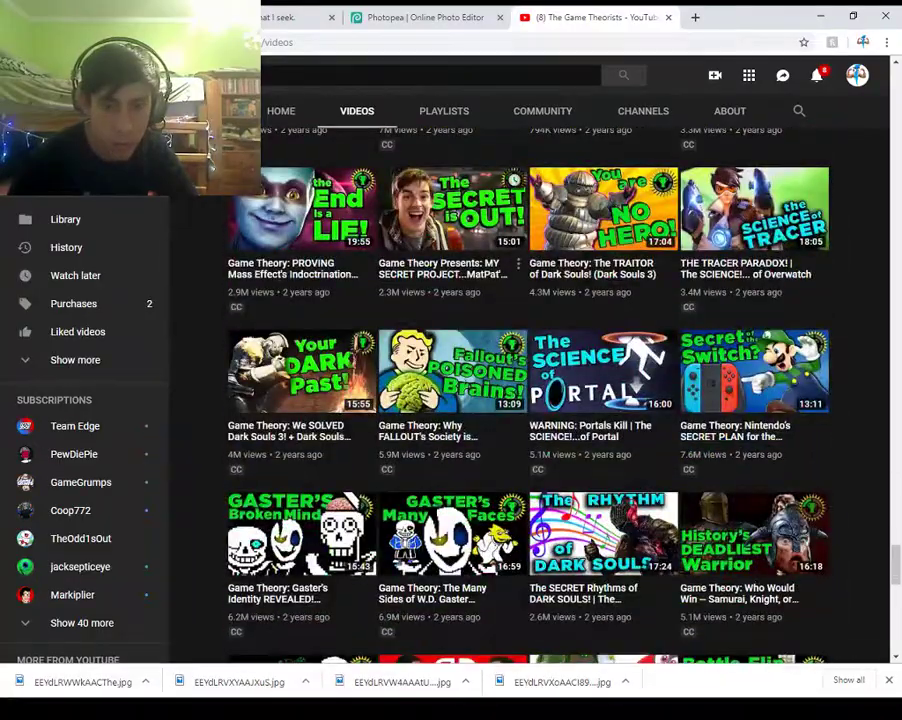
scroll(528, 395, down, 20)
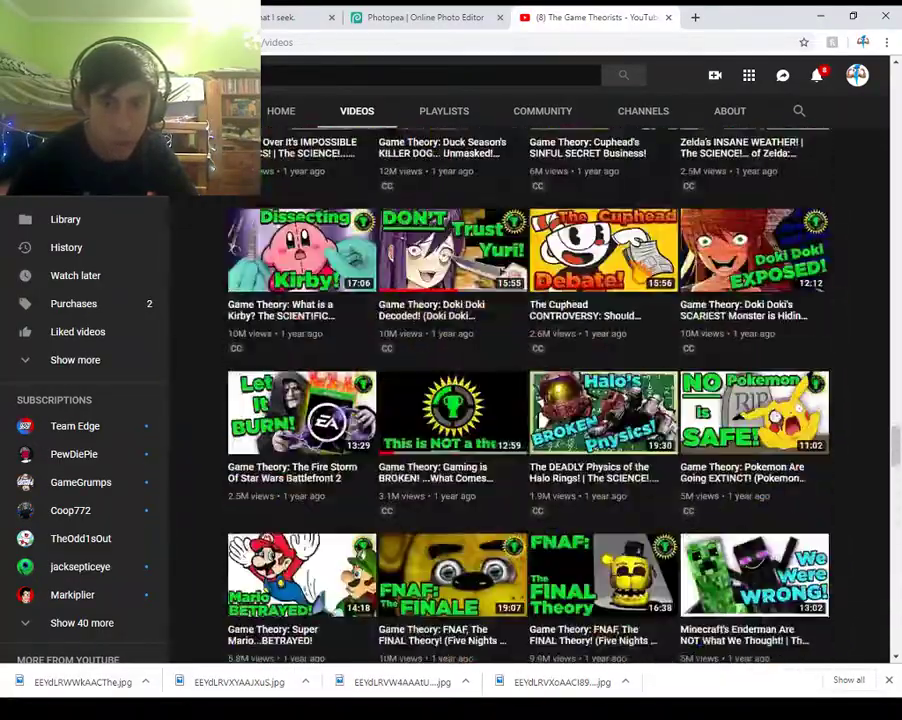
scroll(528, 395, up, 10)
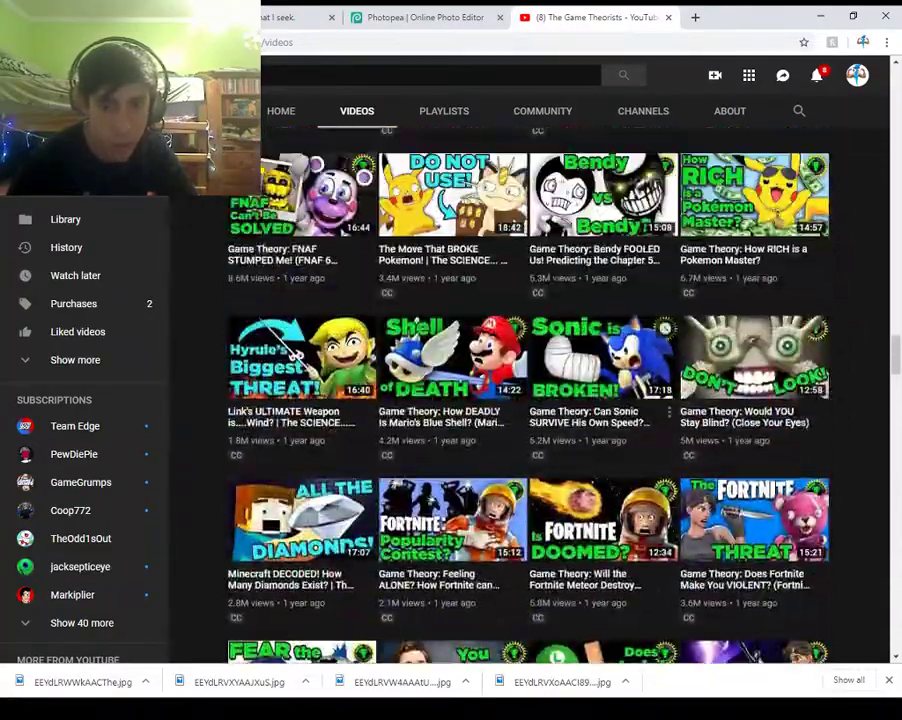
scroll(528, 395, up, 9)
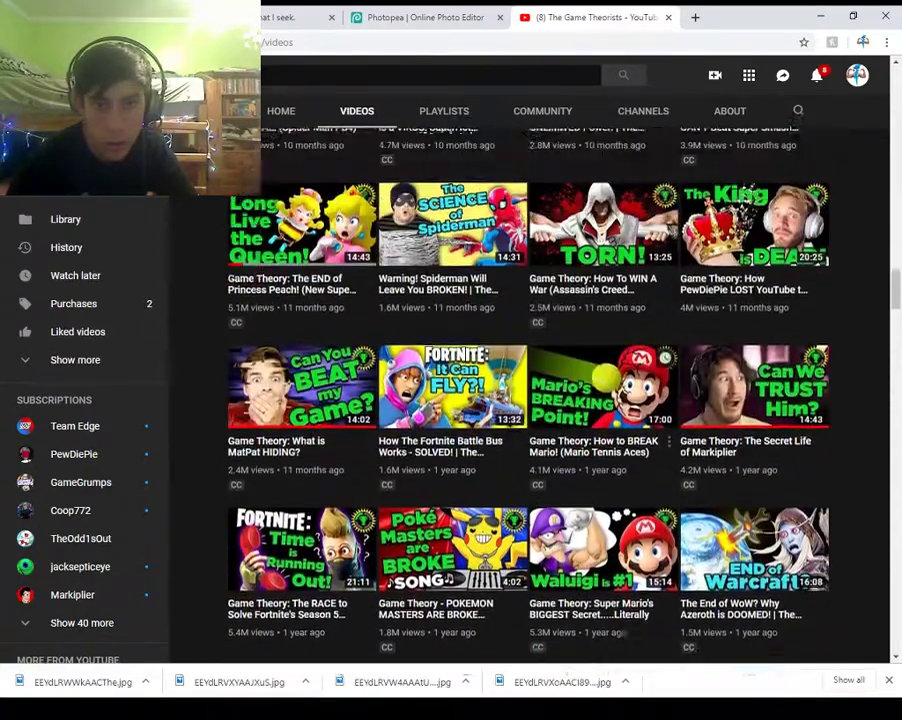
scroll(600, 392, up, 1)
click(303, 424)
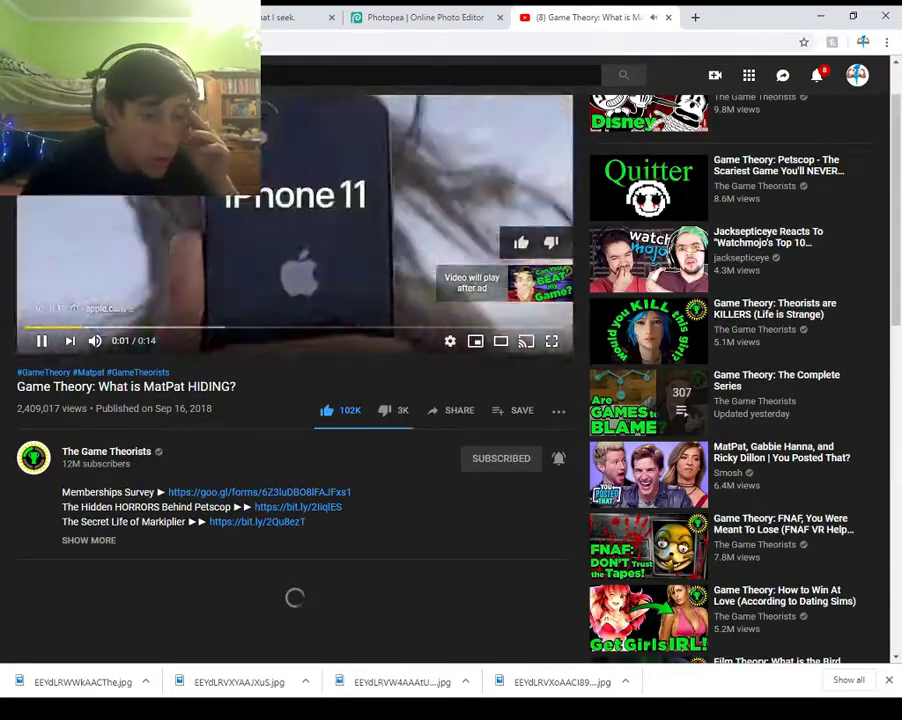
- Read the video's full description and comments, sorting the comments by newest first
click(89, 540)
scroll(450, 400, down, 10)
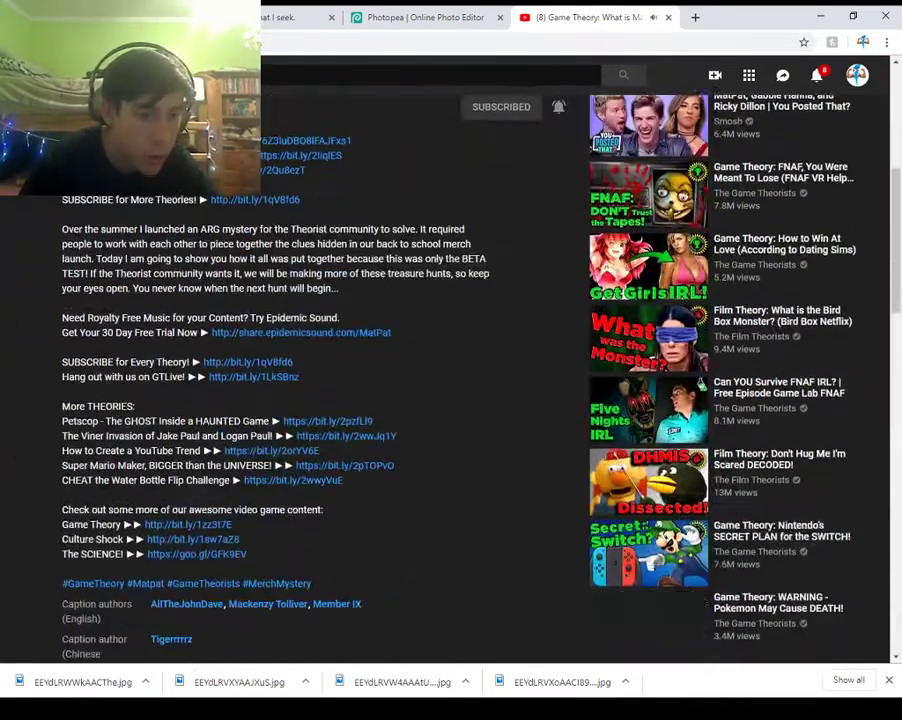
scroll(450, 400, down, 5)
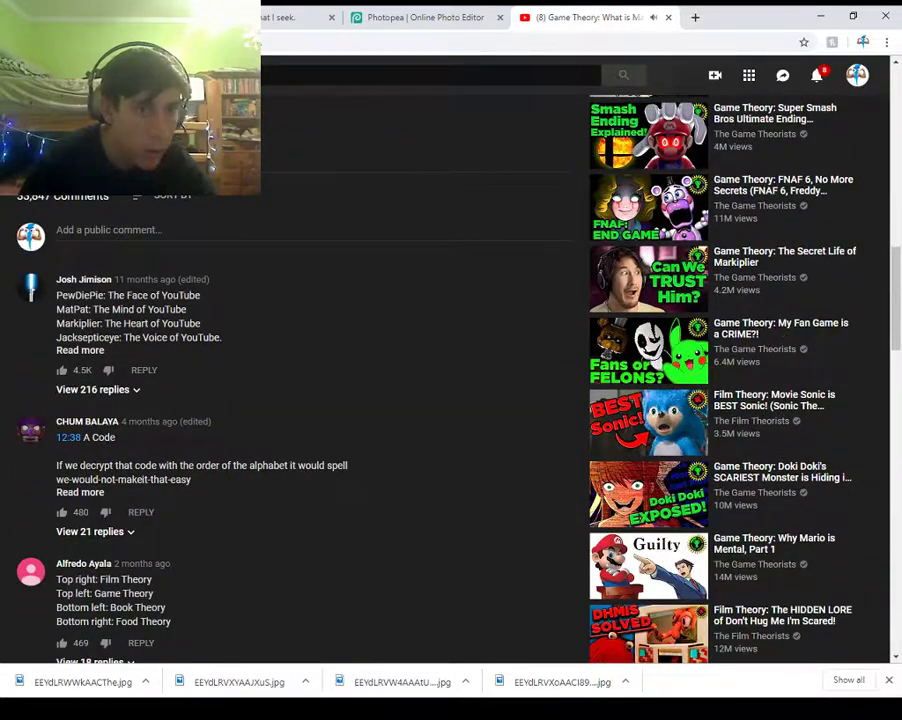
click(172, 195)
click(168, 264)
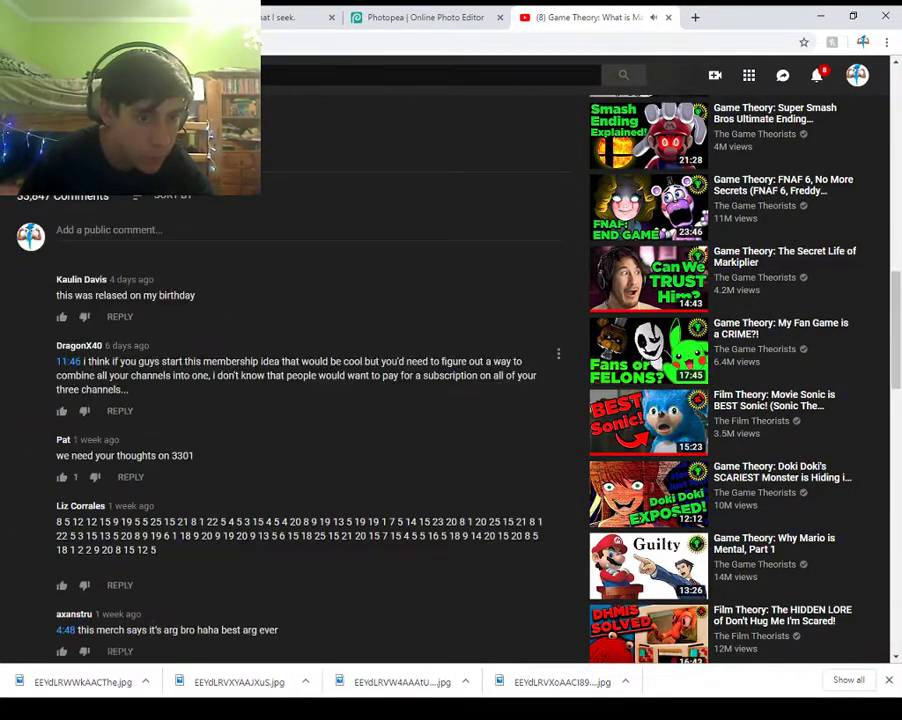
scroll(300, 380, up, 10)
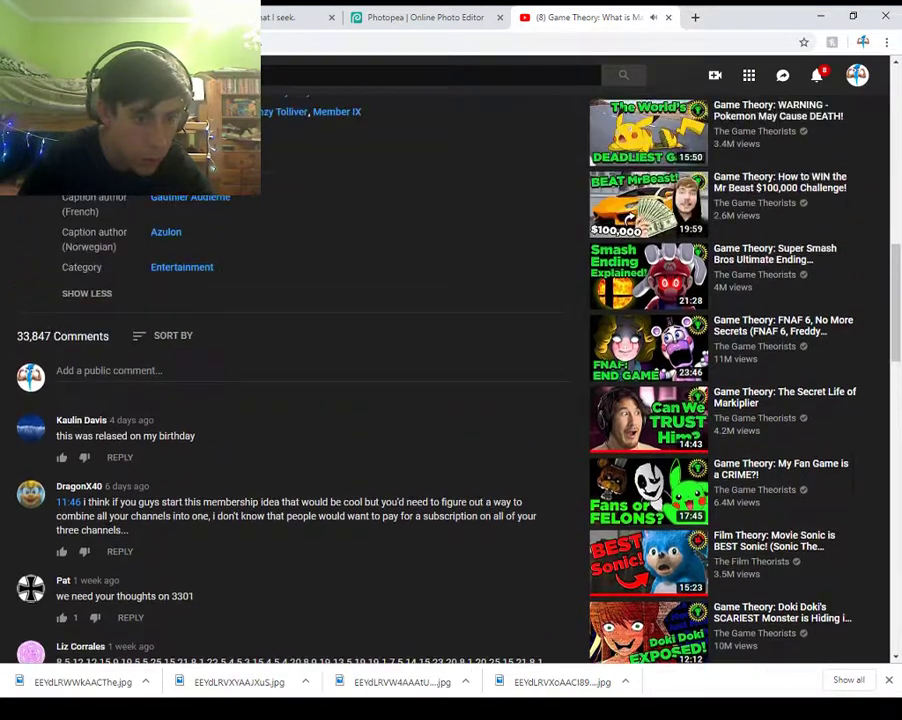
- Return to the Creator Ink tweet and examine the enlarged first packaging photo, then close it
scroll(300, 380, up, 1)
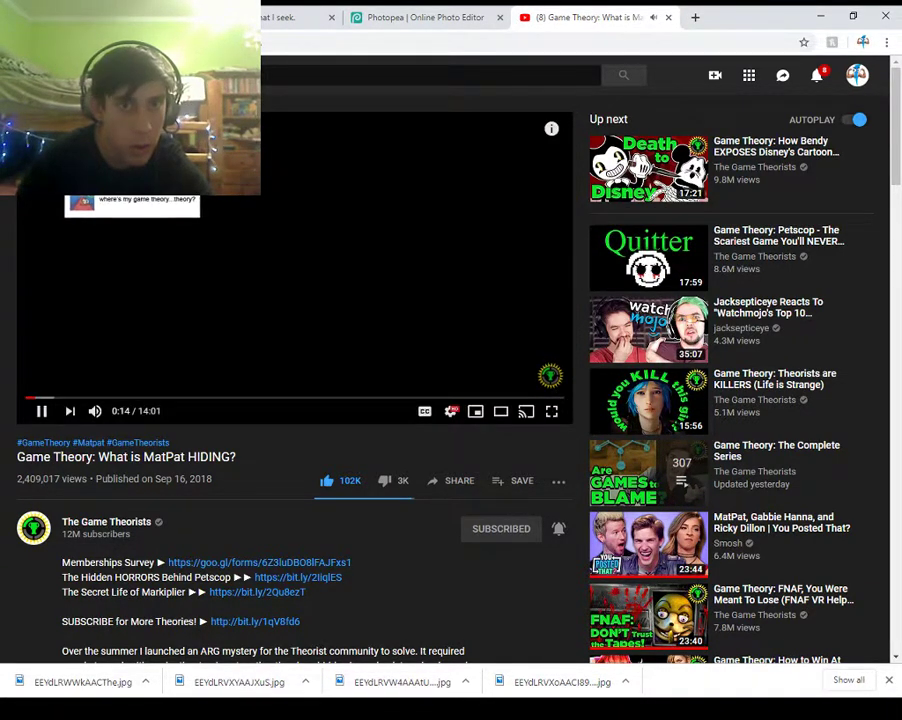
click(390, 17)
click(290, 17)
click(100, 17)
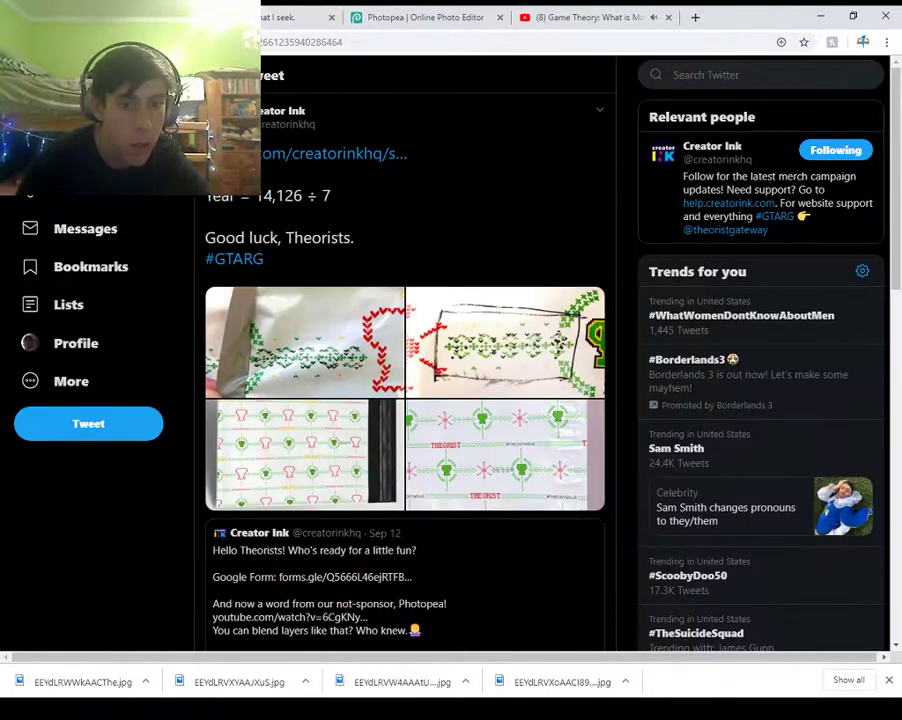
click(305, 343)
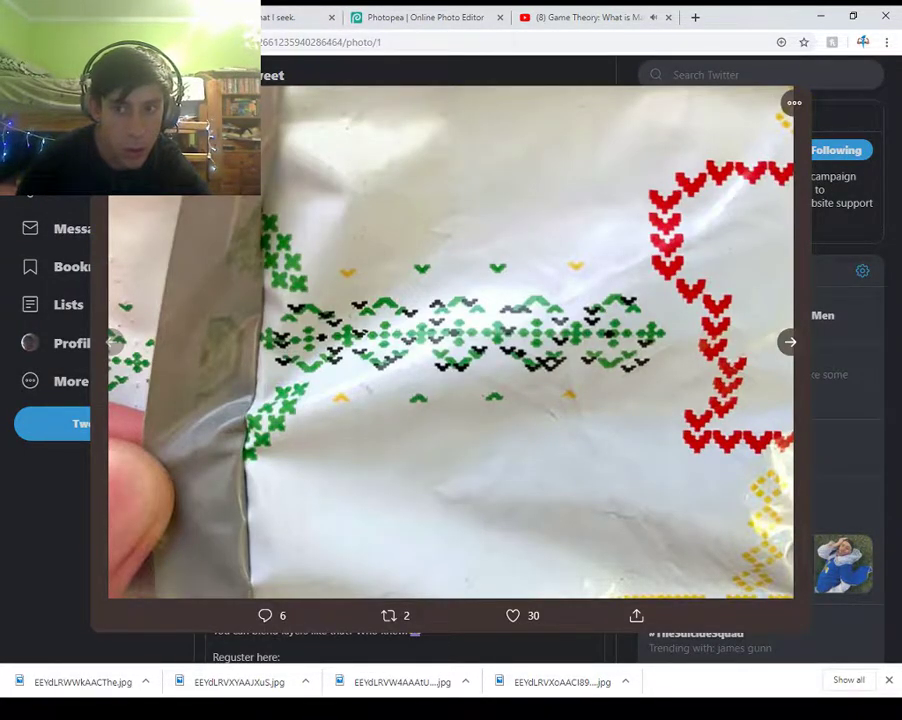
key(Escape)
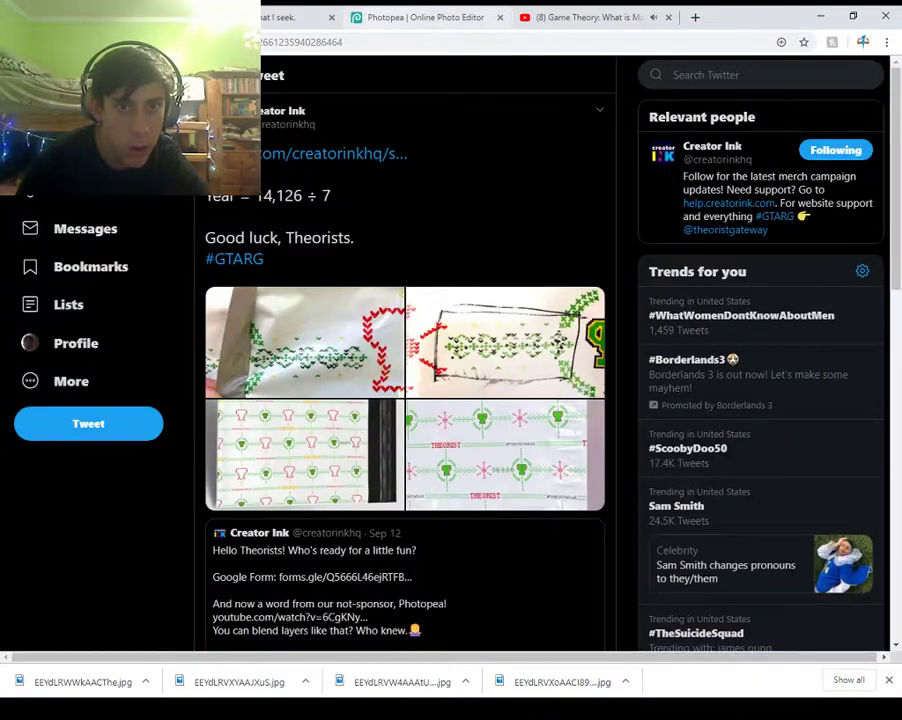
- Go back to the "What is MatPat HIDING?" video and reread its description for ARG clues
key(ctrl+Tab)
key(ctrl+Tab)
key(ctrl+Tab)
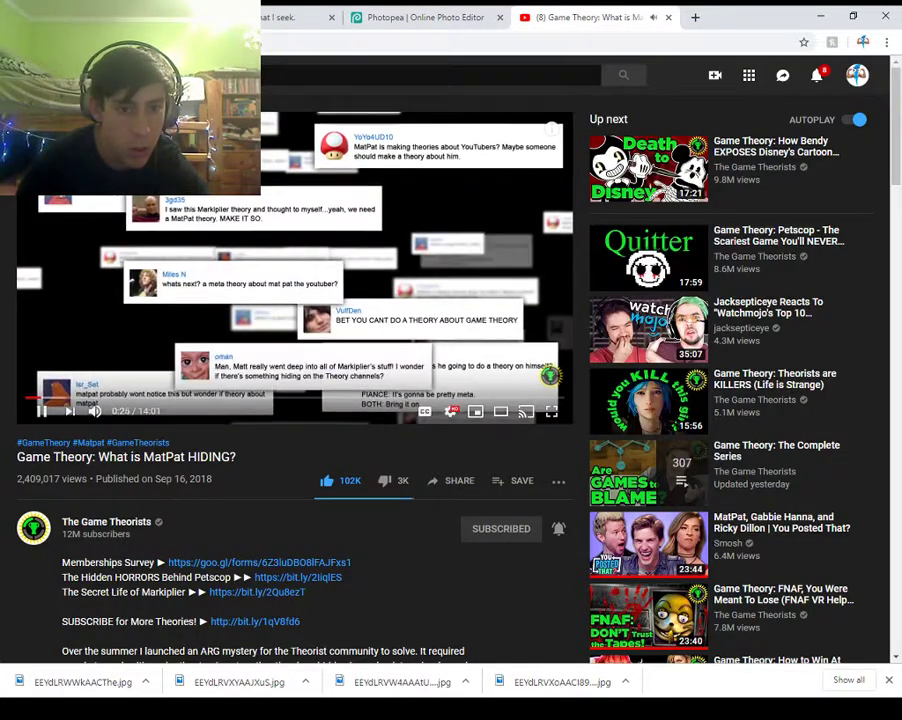
scroll(450, 380, down, 5)
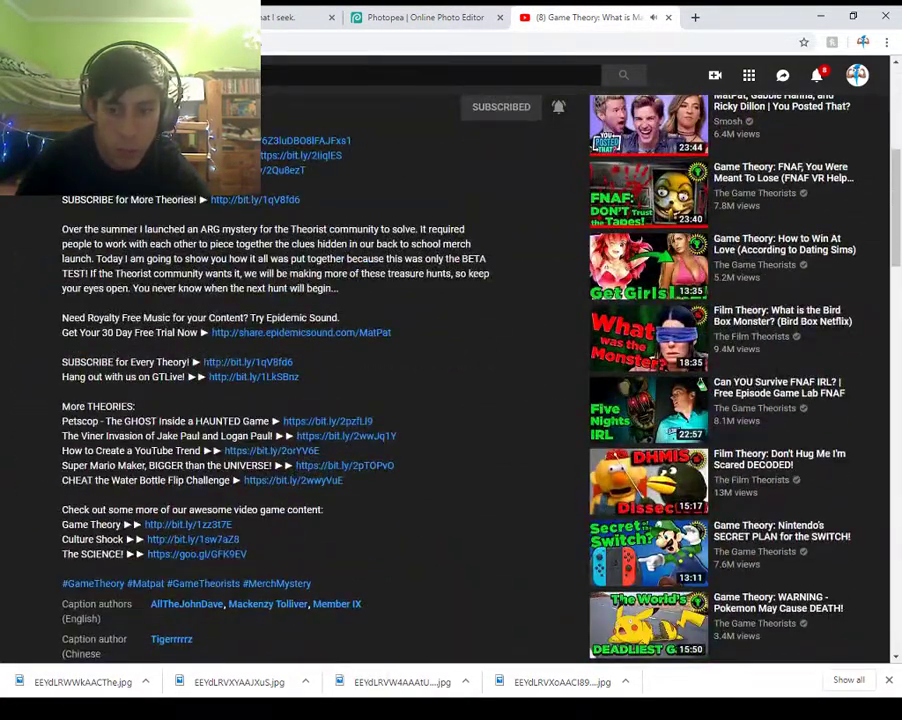
scroll(450, 380, down, 6)
scroll(450, 380, up, 3)
scroll(450, 380, up, 3)
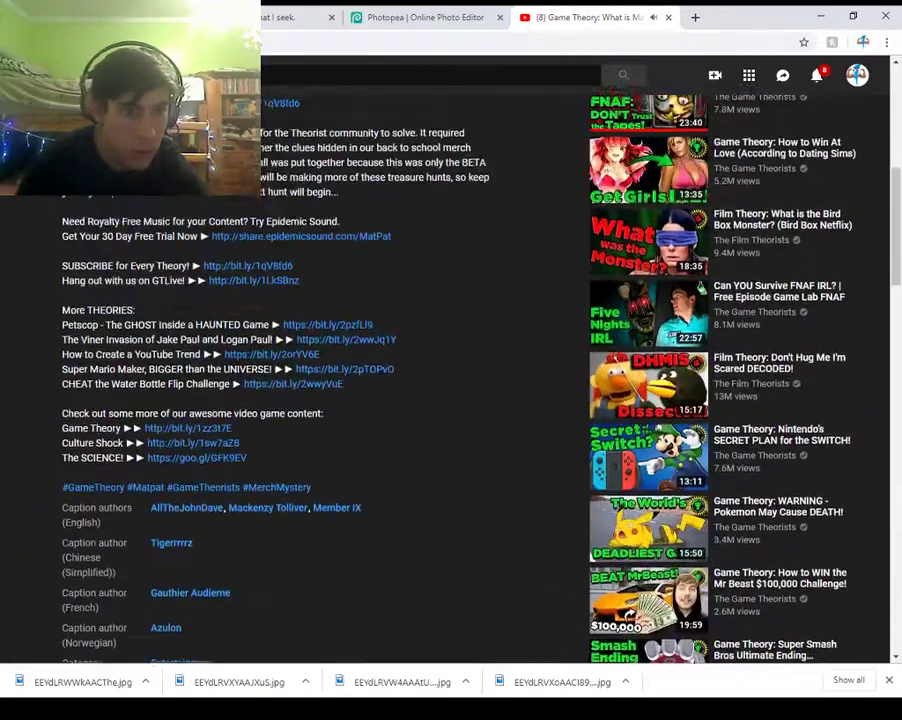
scroll(450, 380, up, 2)
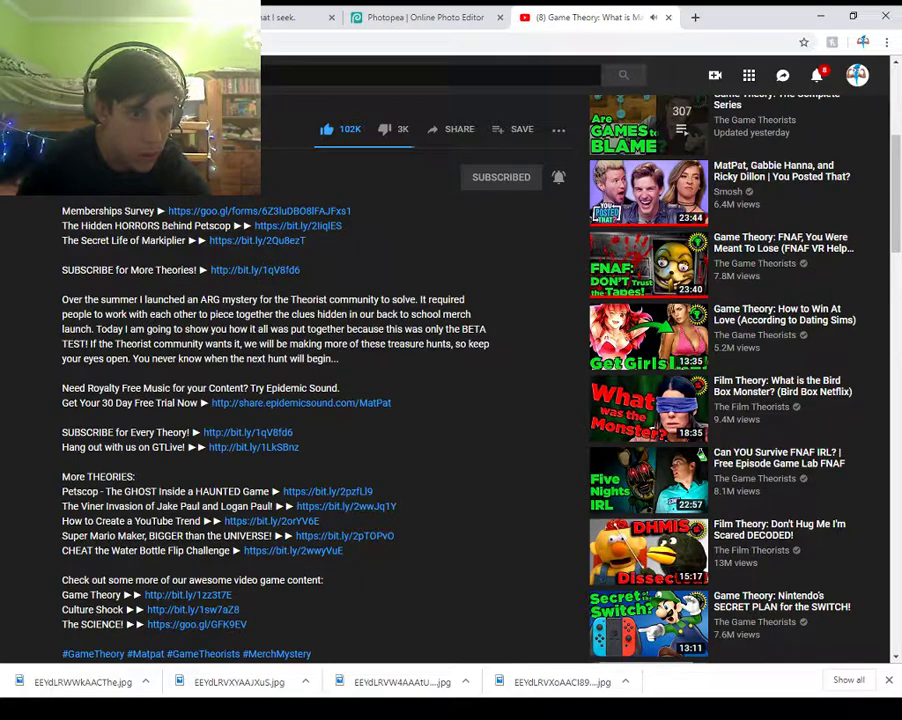
- Check the wording of the "Name the one that I seek." form and compare it with the video's description
key(ctrl+shift+Tab)
key(ctrl+shift+Tab)
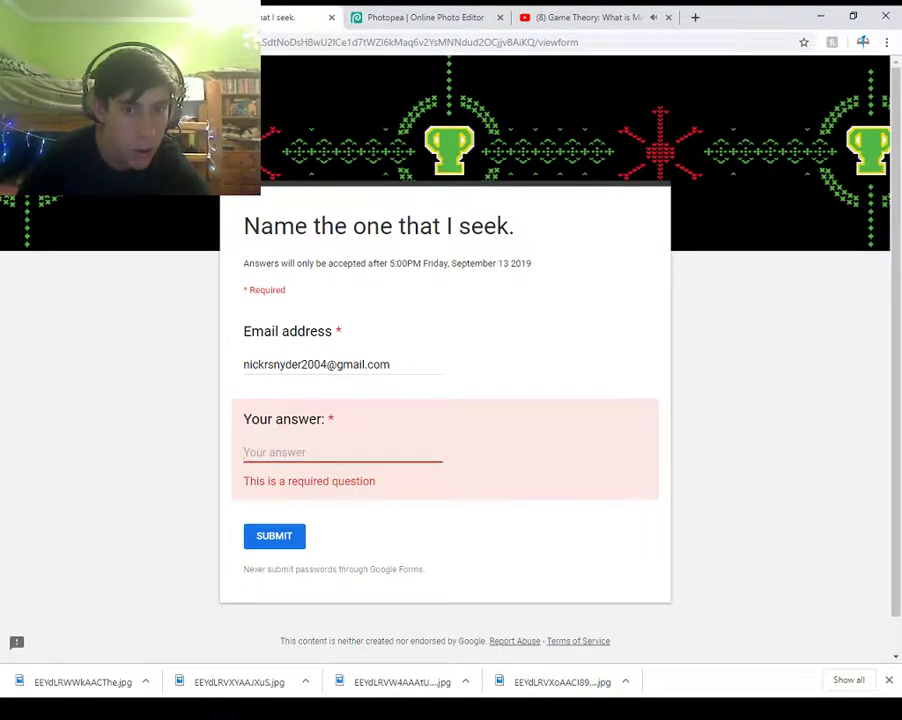
key(ctrl+Tab)
key(ctrl+Tab)
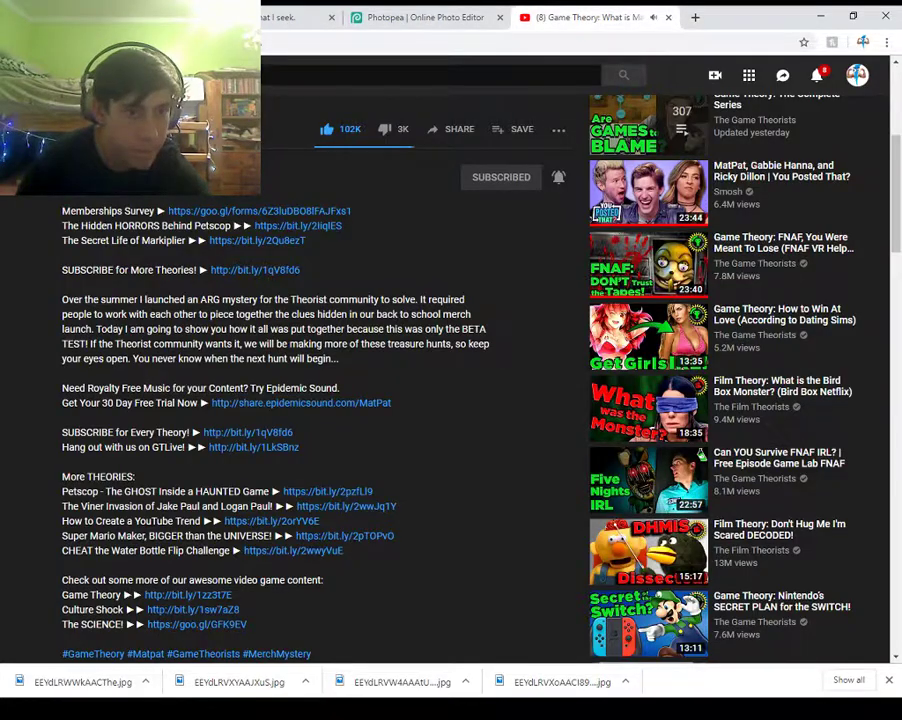
scroll(450, 380, down, 1)
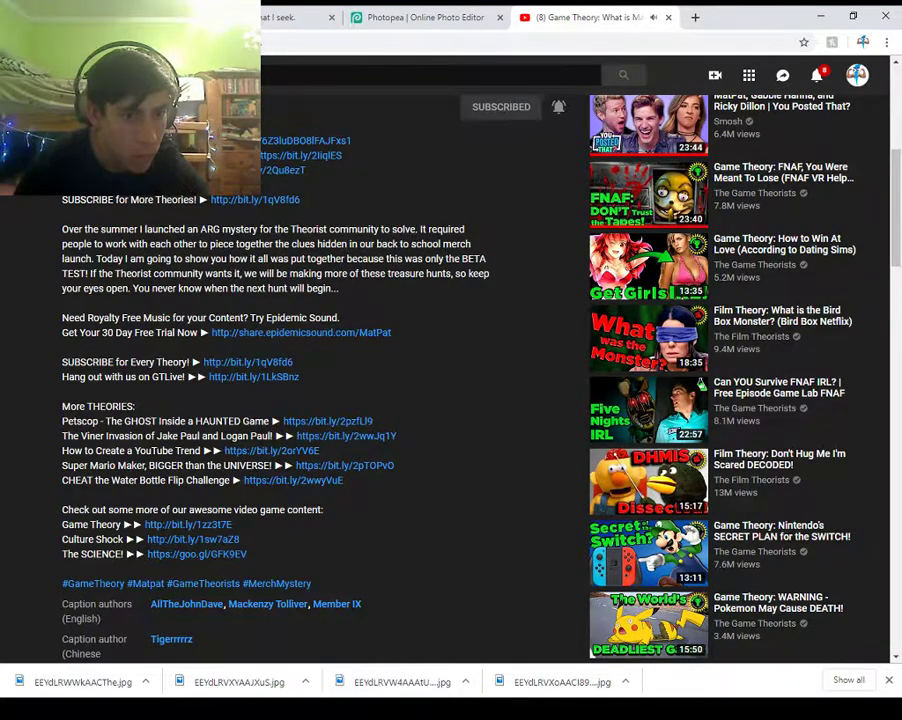
scroll(450, 380, down, 3)
scroll(300, 380, up, 10)
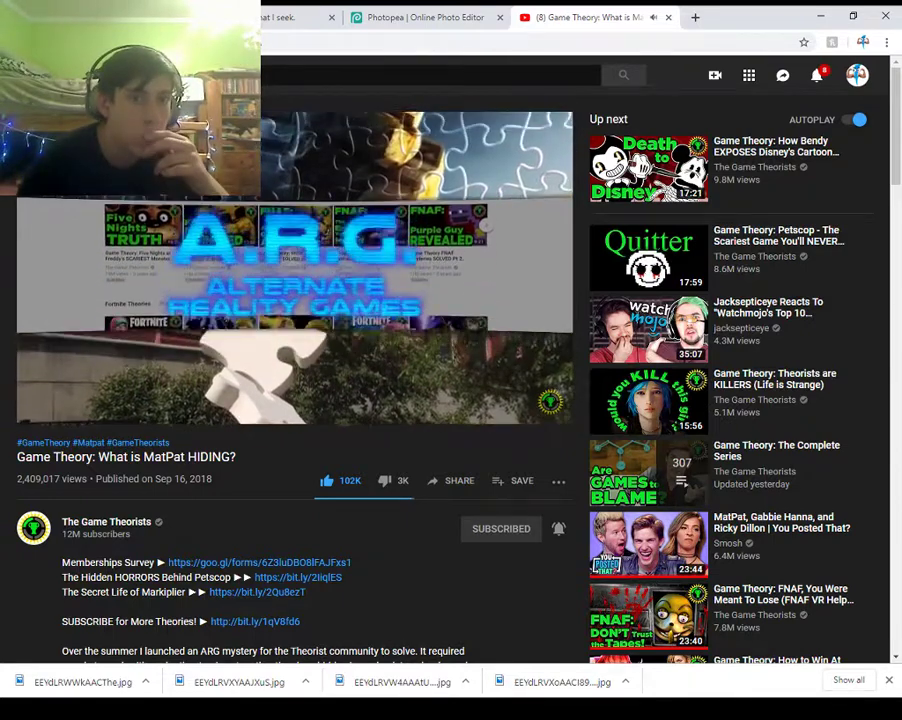
- Reload the Creator Ink tweet and read through its replies for hints about the answer
key(ctrl+shift+Tab)
key(ctrl+shift+Tab)
key(ctrl+shift+Tab)
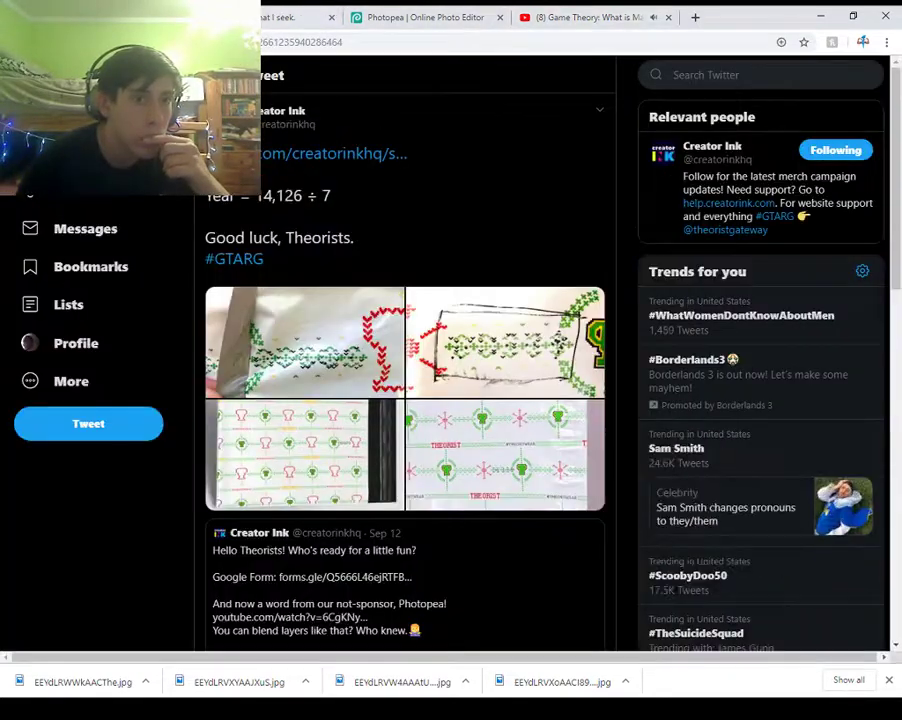
scroll(405, 400, down, 10)
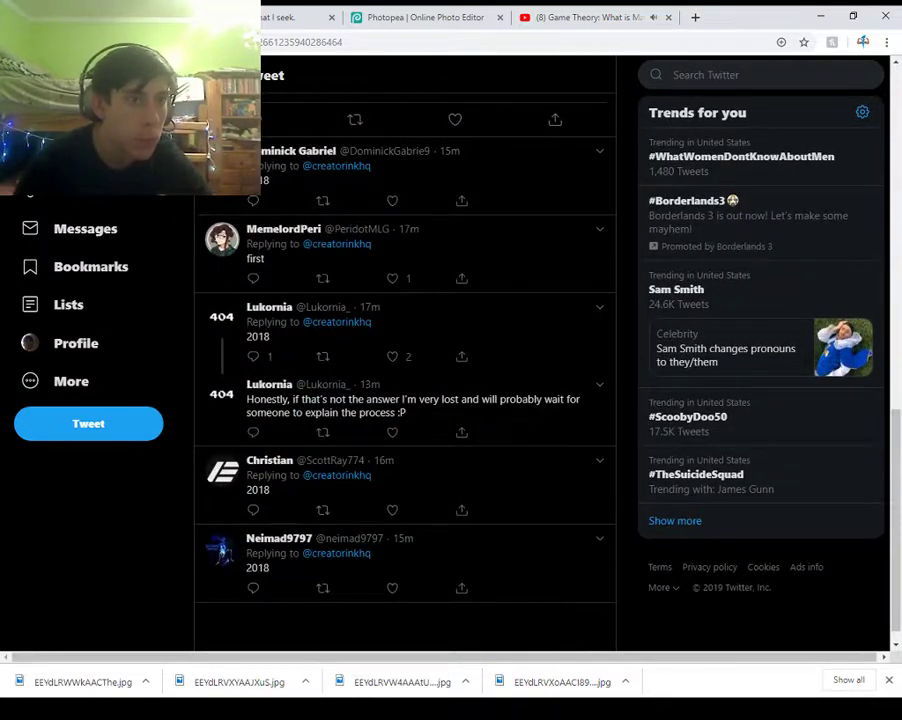
key(F5)
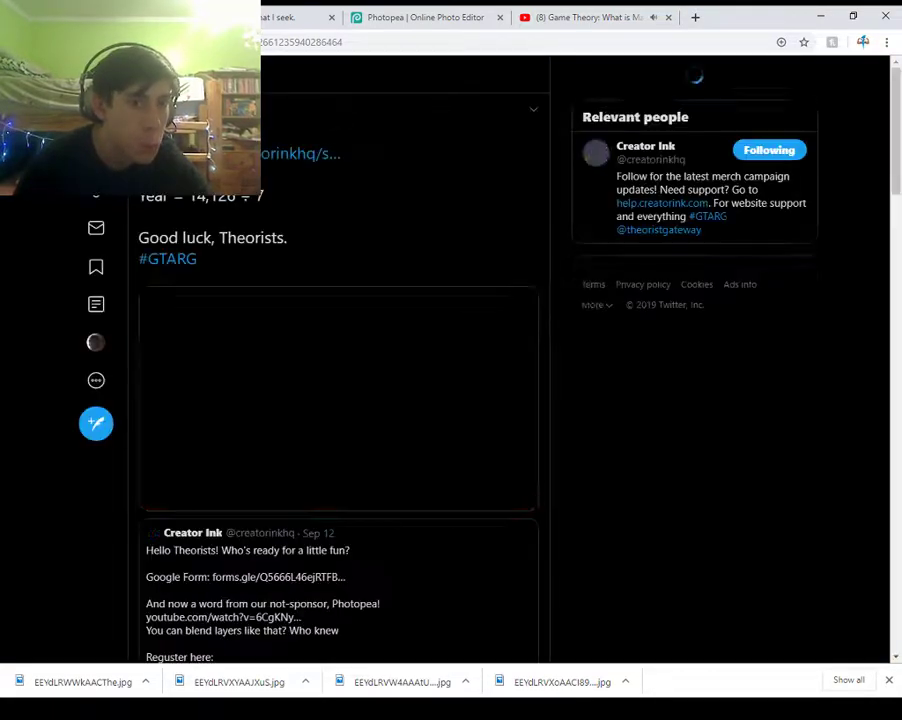
scroll(340, 400, down, 10)
scroll(340, 400, down, 3)
scroll(340, 400, up, 1)
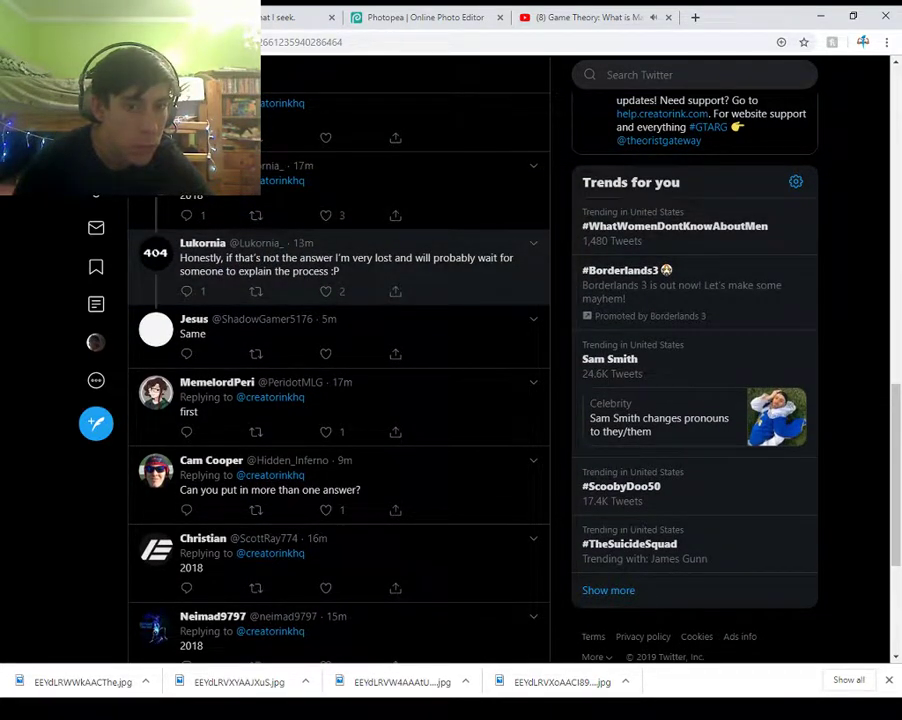
scroll(340, 400, down, 3)
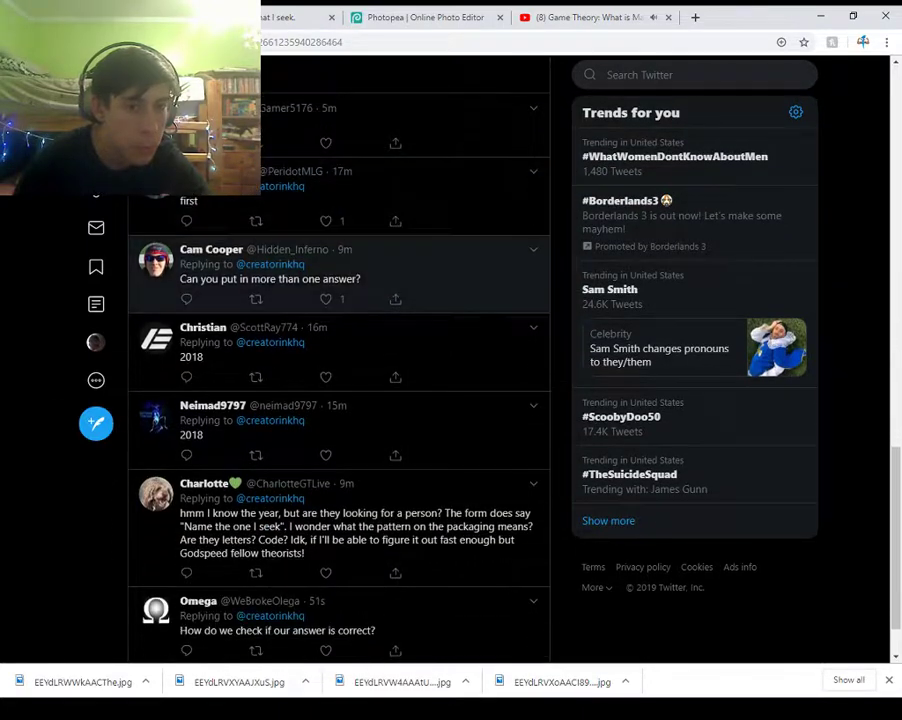
scroll(340, 280, down, 1)
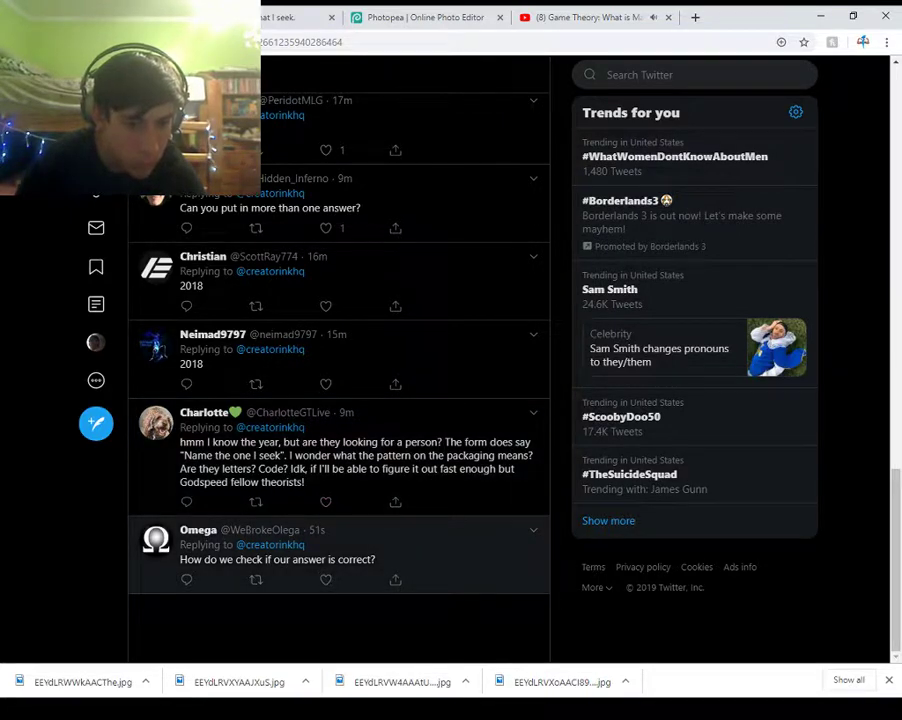
mouse_move(270, 545)
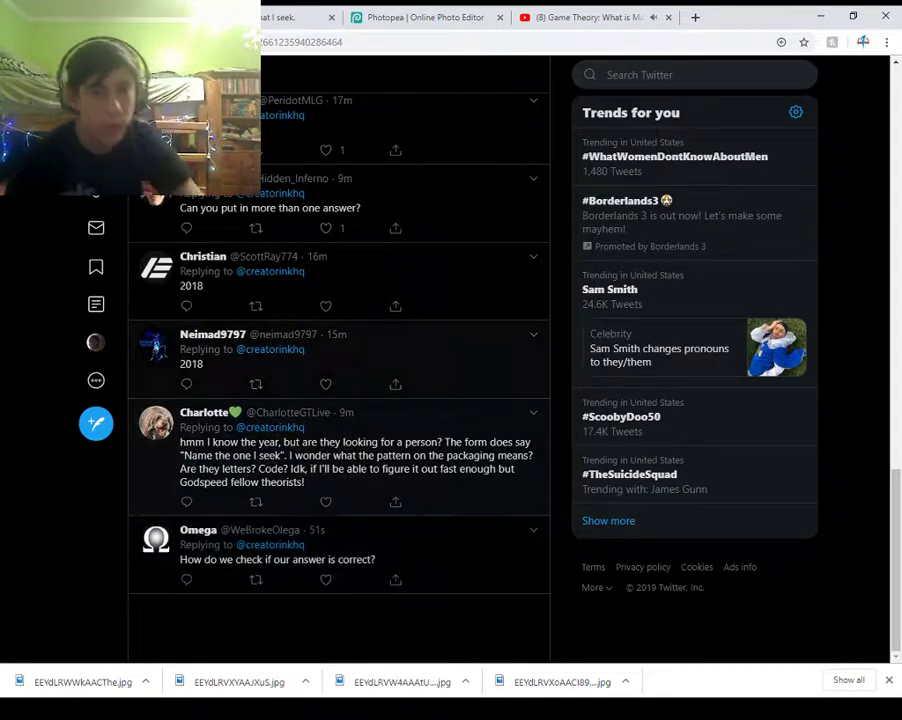
scroll(340, 380, up, 10)
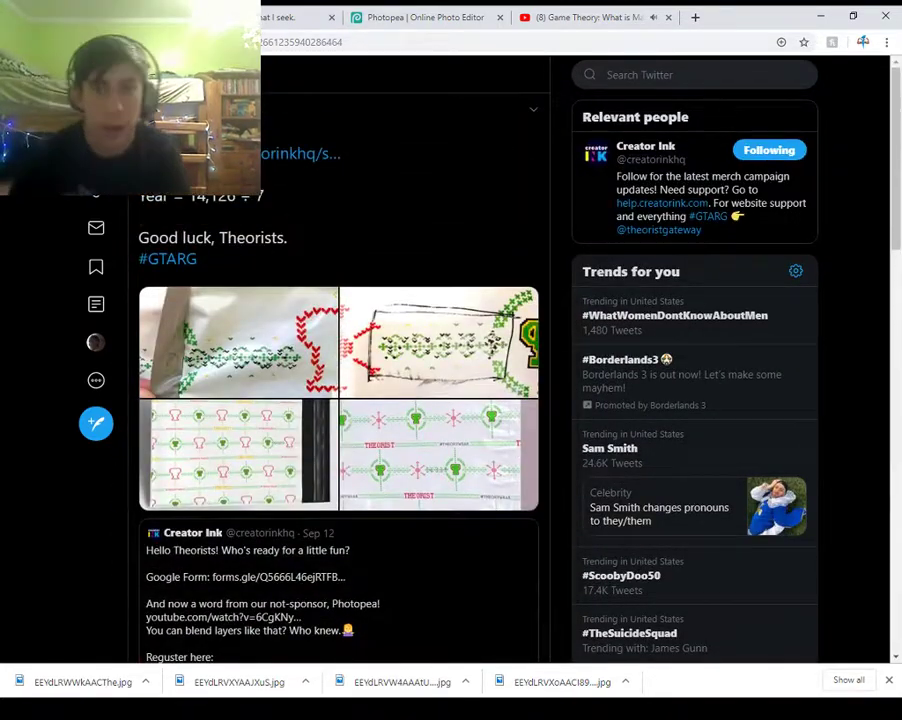
- Watch the MatPat video, skipping ahead to about 5:03 and pausing at 5:53 on the THEORY web address clue
click(590, 17)
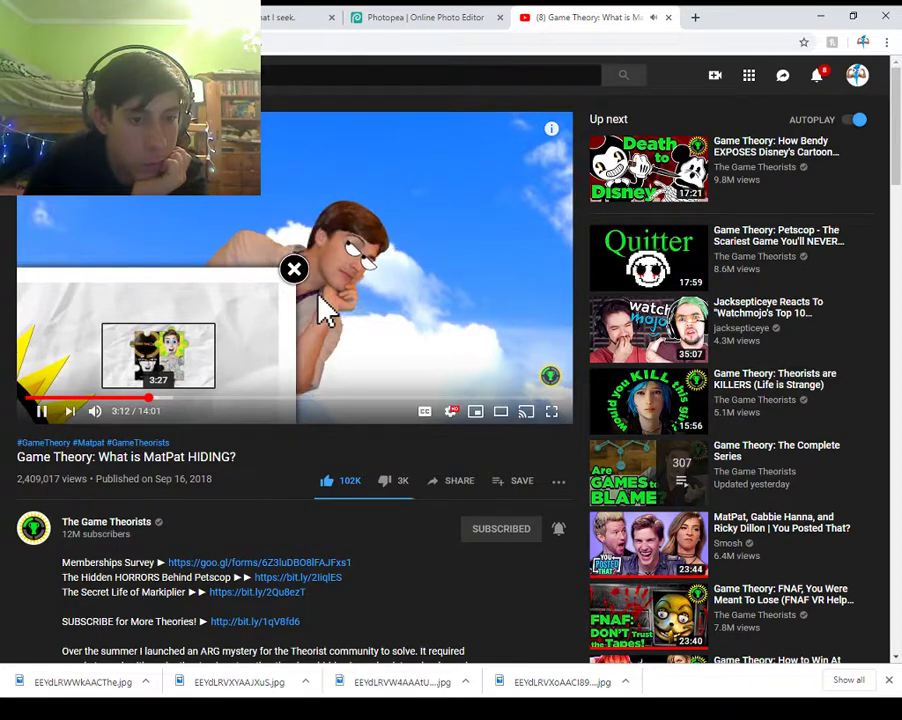
click(159, 398)
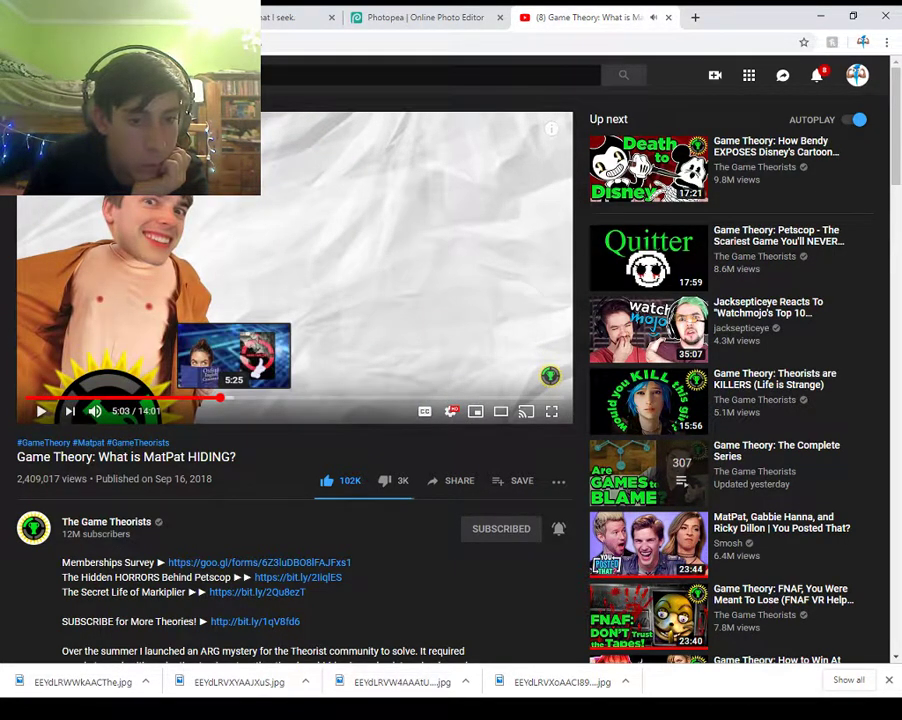
click(220, 398)
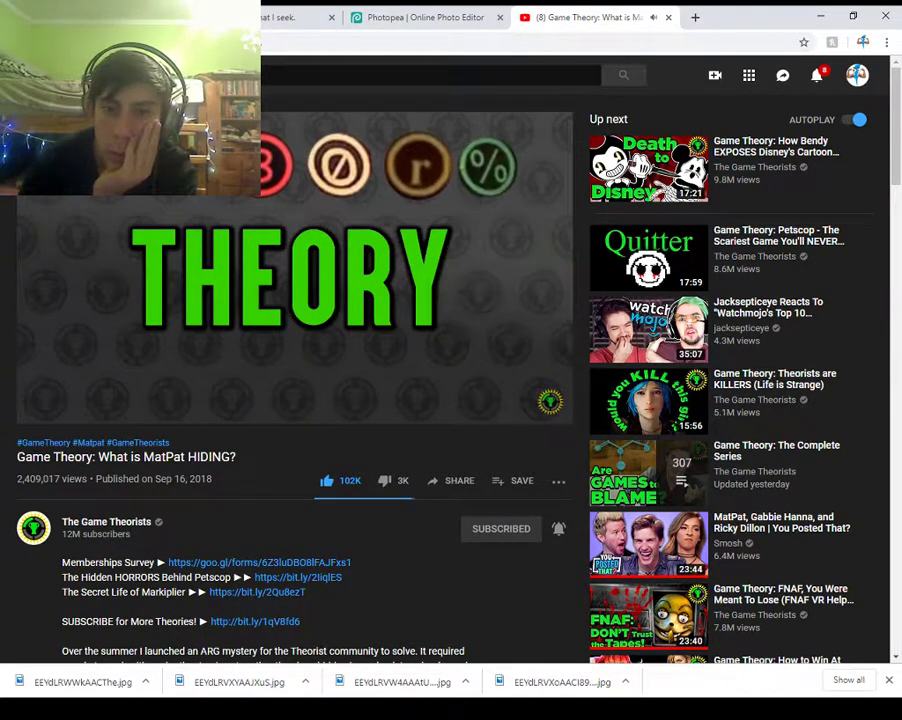
key(space)
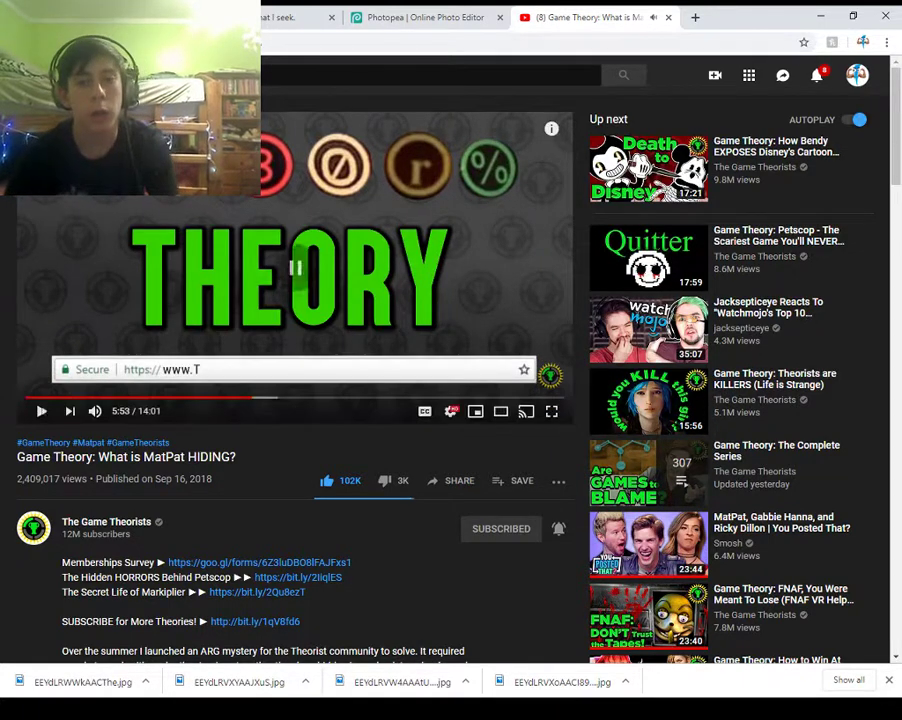
- Review the answer form again and look through the replies already loaded under the Creator Ink tweet
click(298, 17)
scroll(450, 400, down, 1)
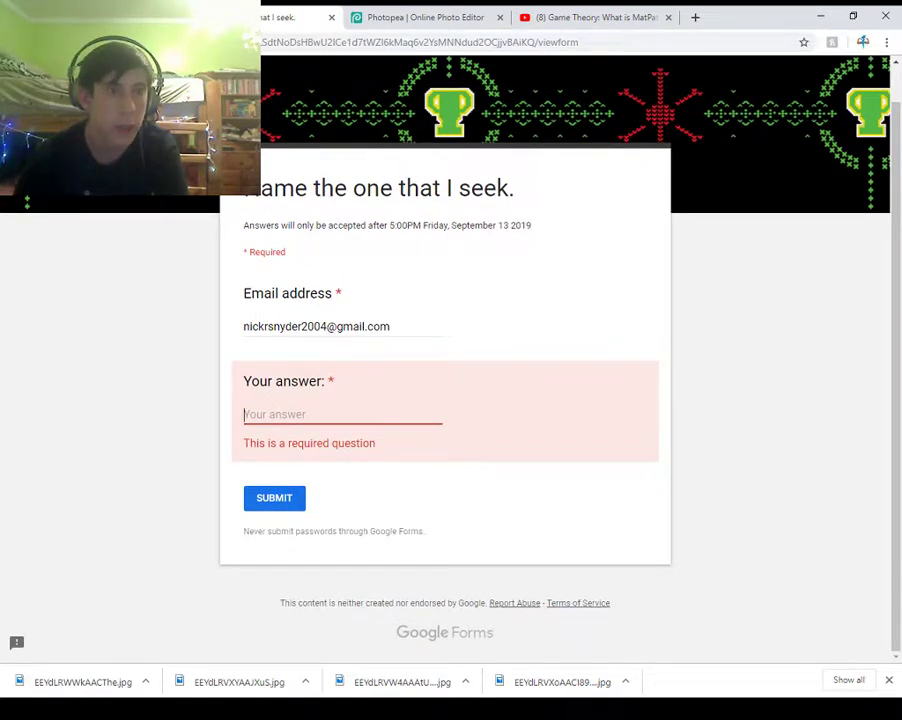
click(90, 17)
scroll(211, 531, down, 12)
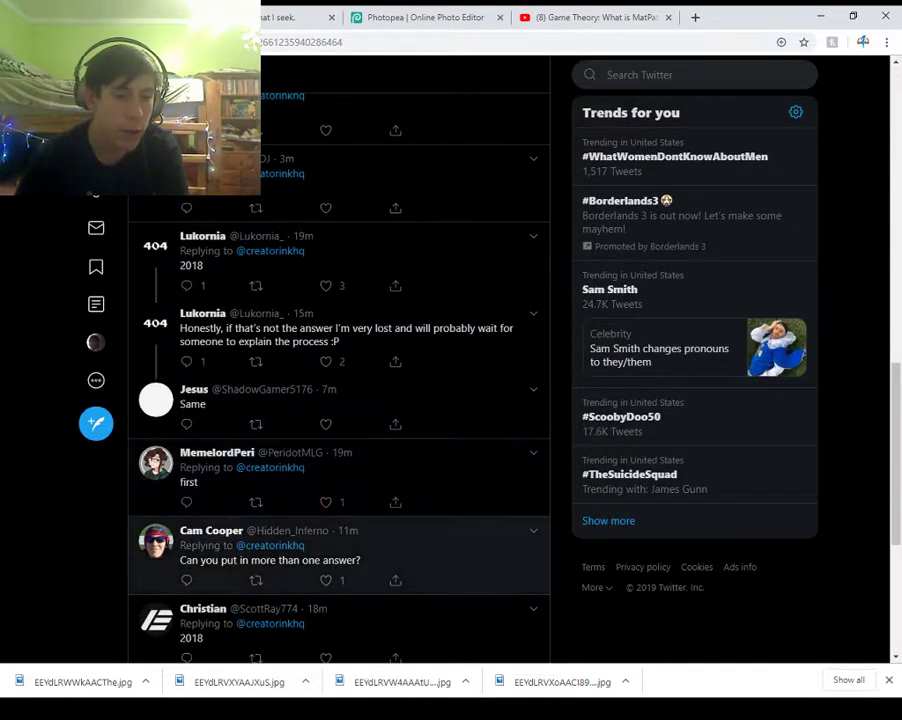
scroll(340, 400, down, 3)
scroll(340, 400, up, 1)
scroll(340, 400, down, 2)
scroll(340, 400, down, 1)
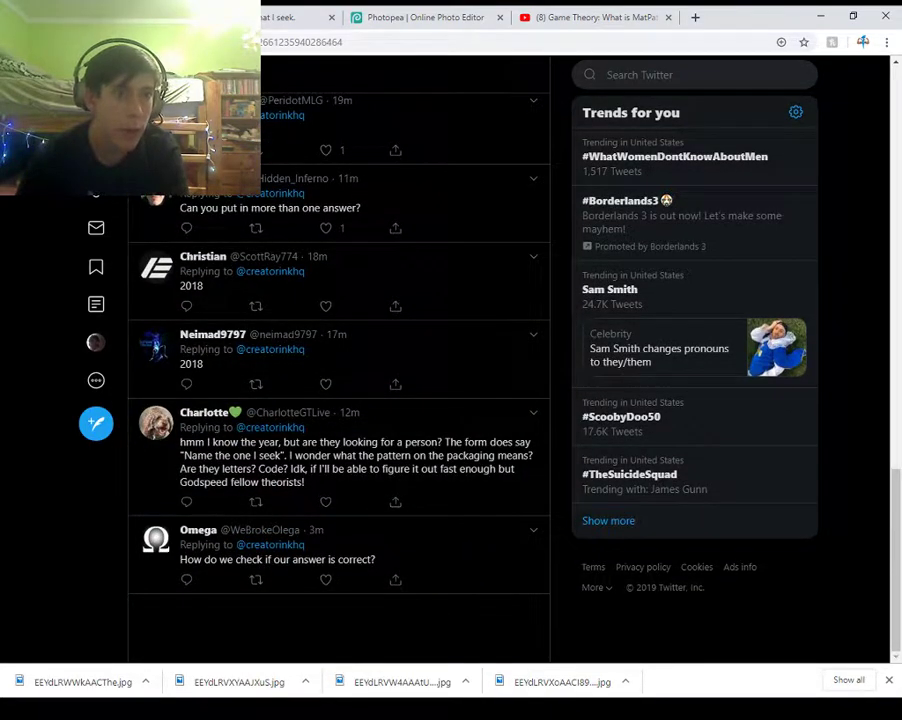
- Refresh the tweet, read its newest replies, and review the quoted contest announcement and rules
key(F5)
scroll(335, 294, down, 16)
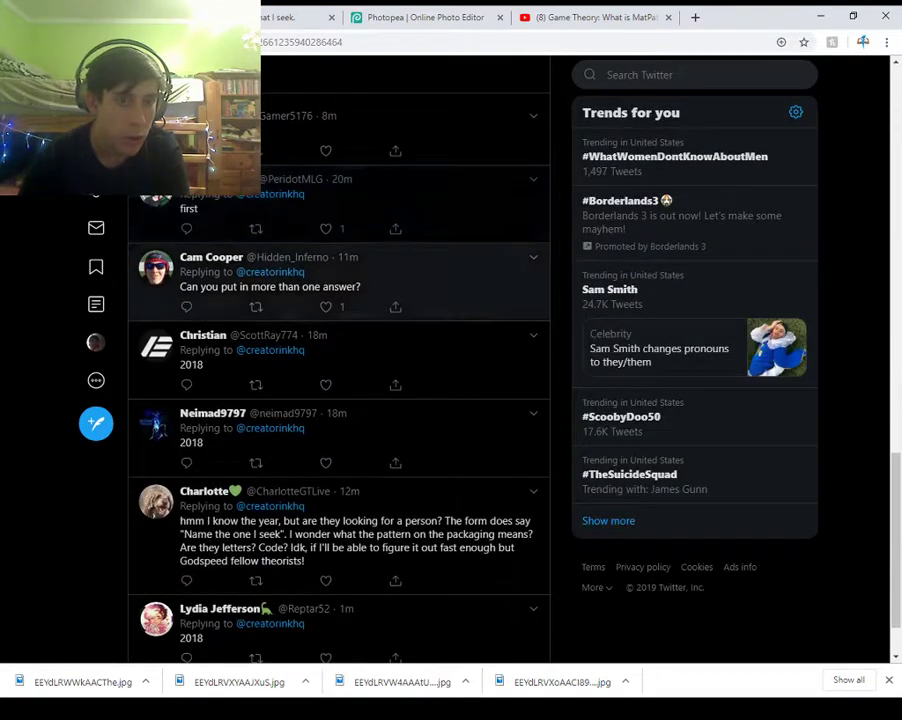
scroll(327, 290, up, 1)
scroll(327, 290, down, 2)
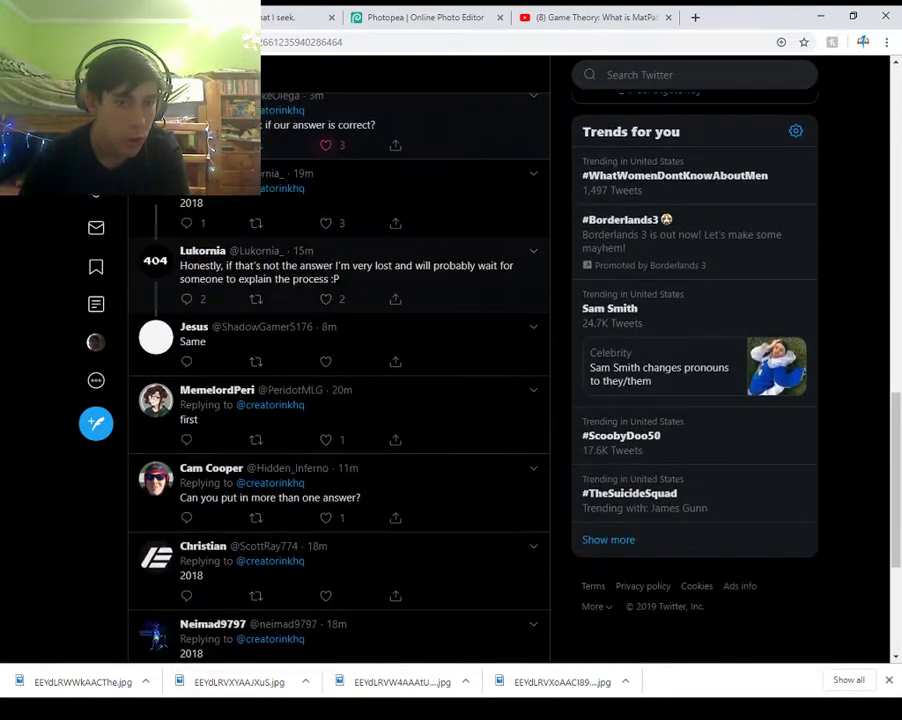
scroll(327, 292, down, 1)
scroll(338, 380, down, 3)
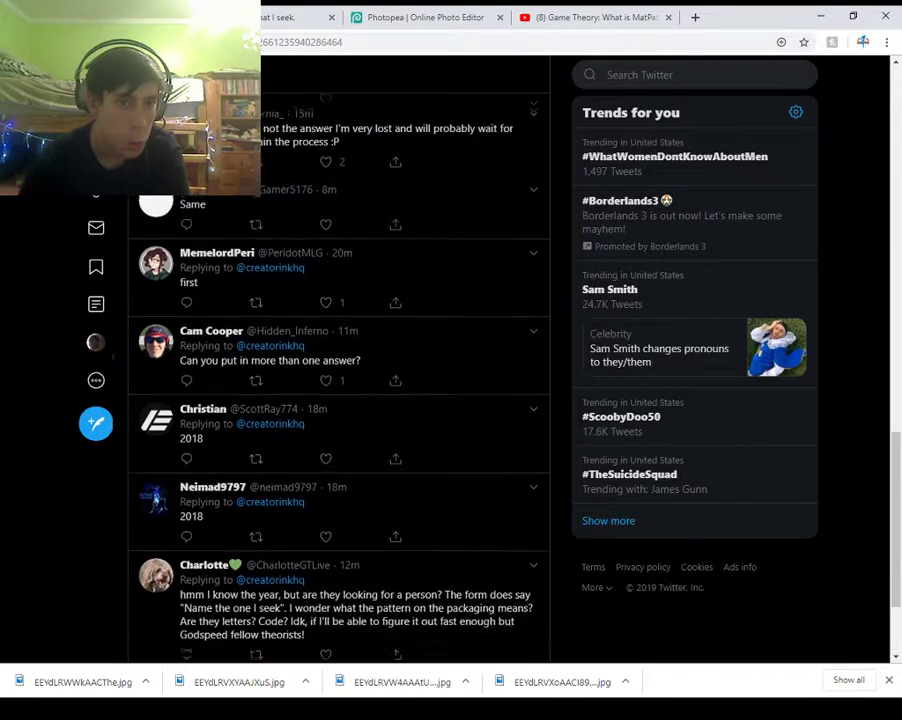
scroll(338, 292, down, 1)
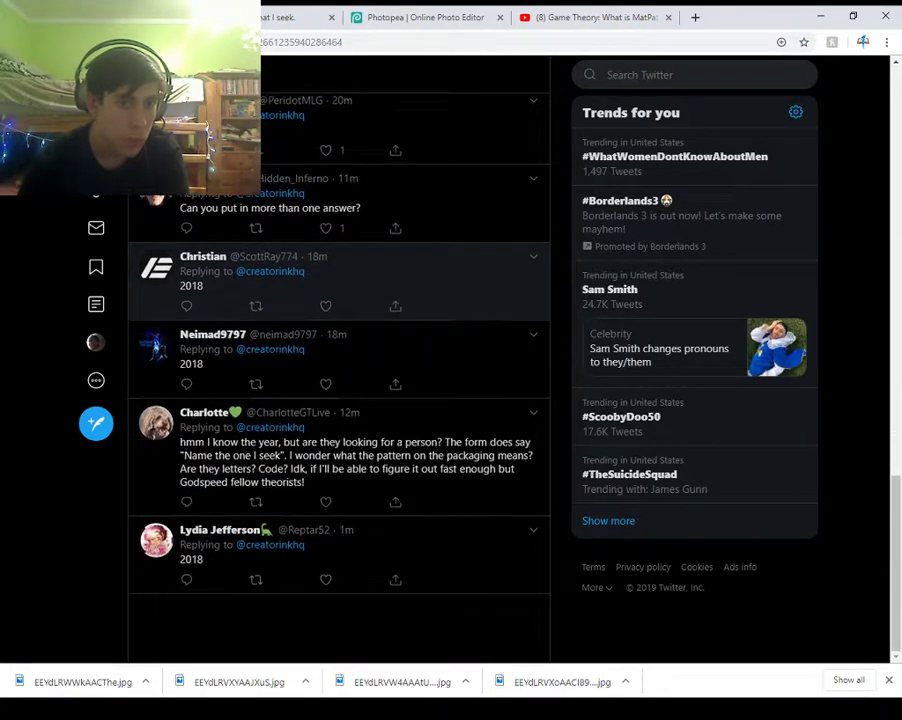
scroll(338, 380, up, 6)
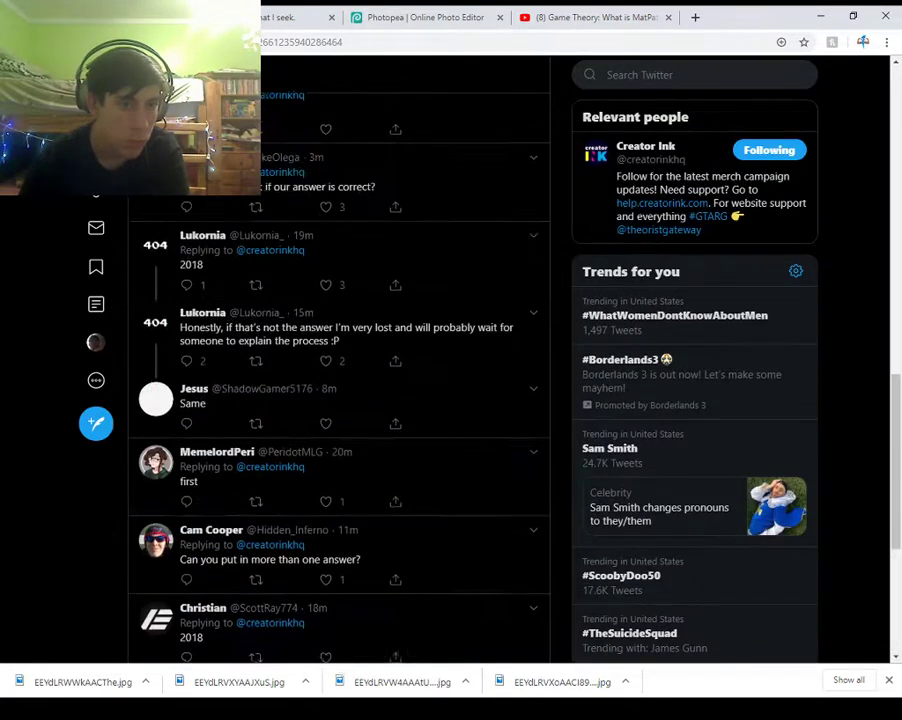
scroll(338, 400, up, 2)
scroll(338, 400, down, 4)
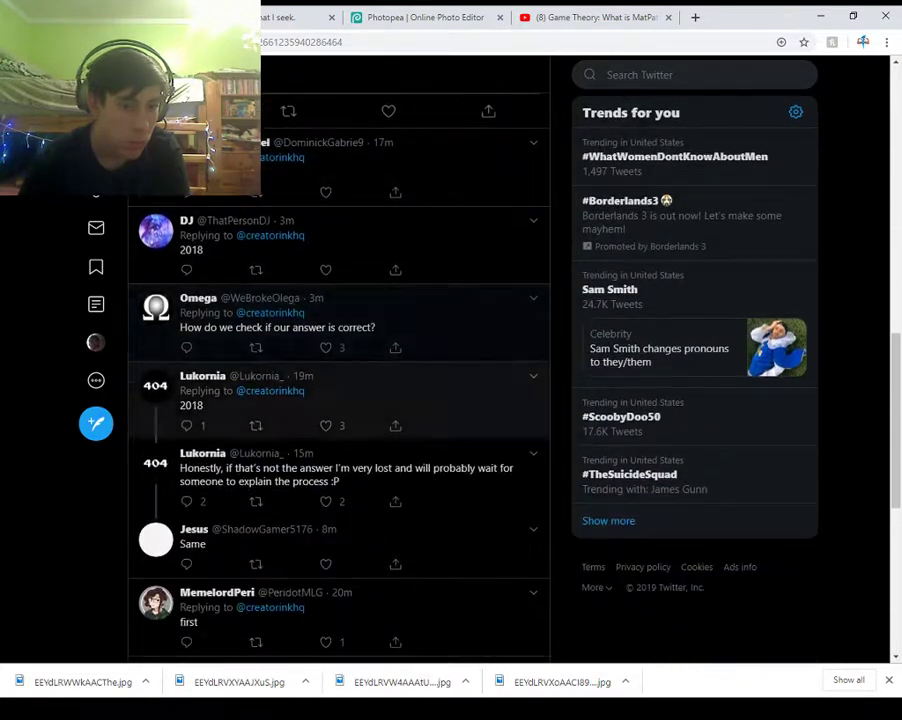
scroll(338, 400, down, 1)
scroll(338, 400, up, 2)
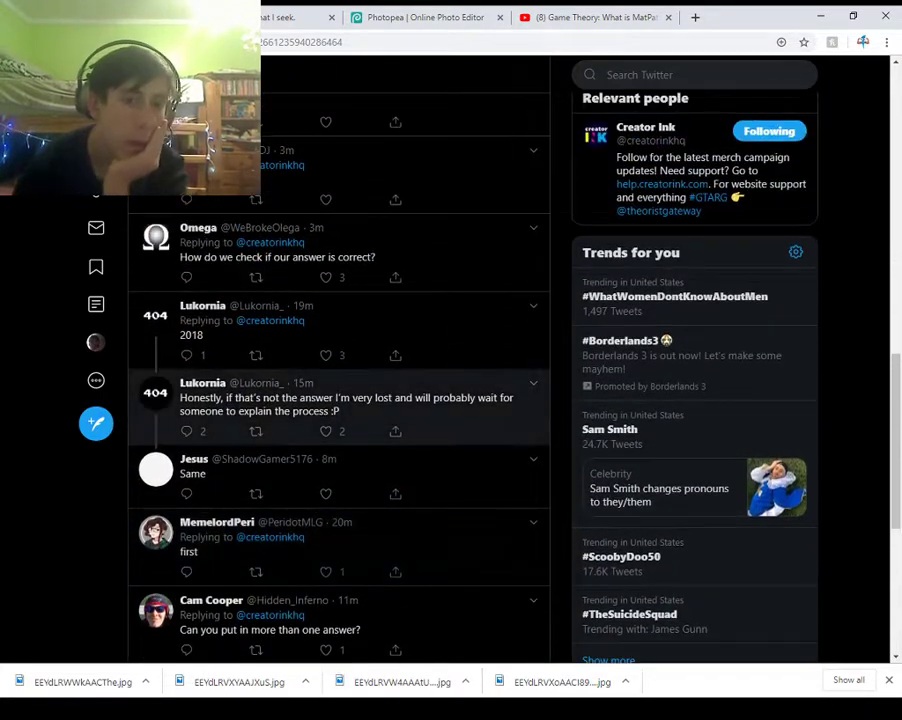
scroll(338, 400, down, 4)
scroll(338, 340, down, 1)
scroll(338, 360, up, 15)
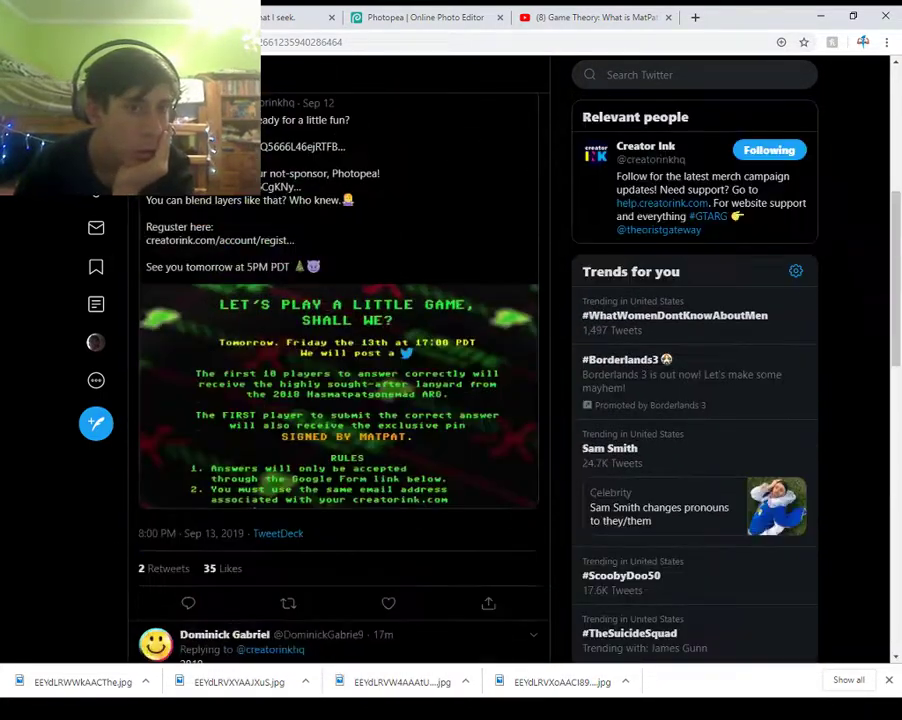
- Switch past the answer form to the MatPat video and continue watching it to 7:04
key(ctrl+Tab)
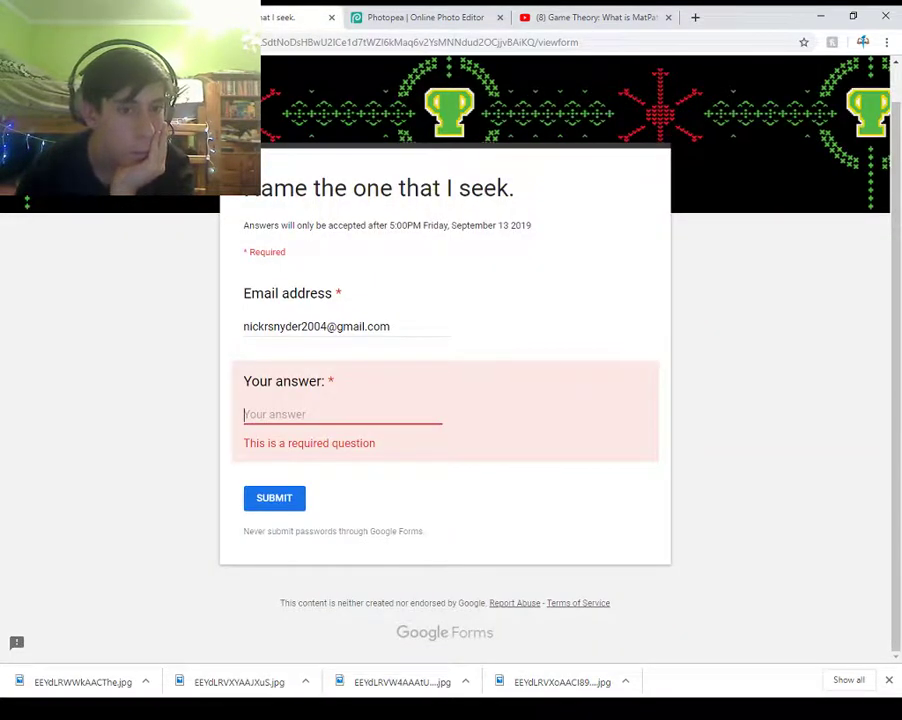
key(ctrl+Tab)
key(ctrl+Tab)
key(space)
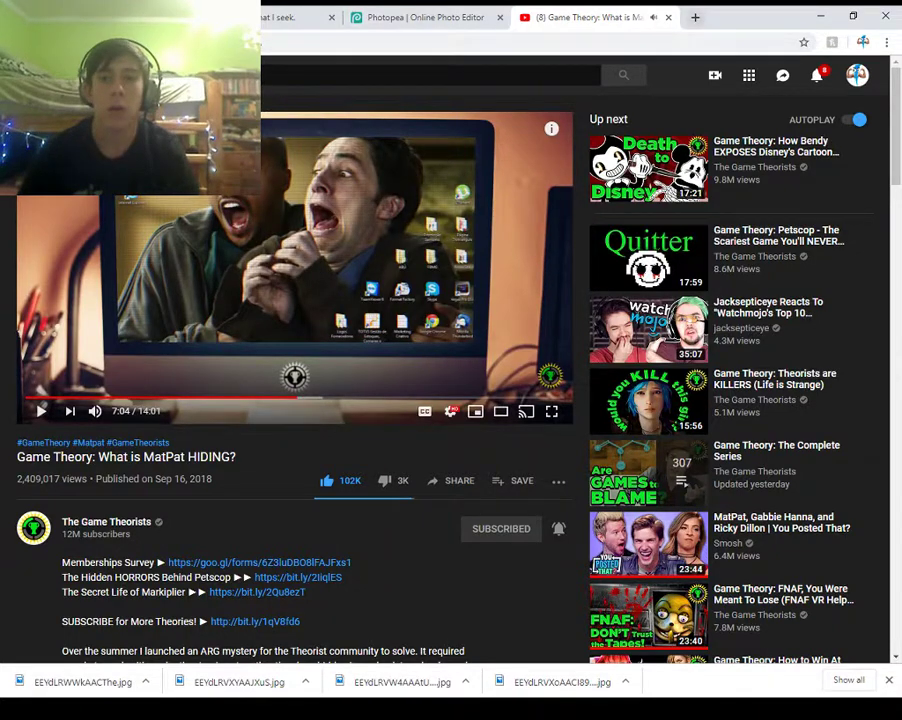
- Open the hasmatpatgonemad website in a new tab and pause its embedded Nothingtoseehere video at 0:04
key(ctrl+t)
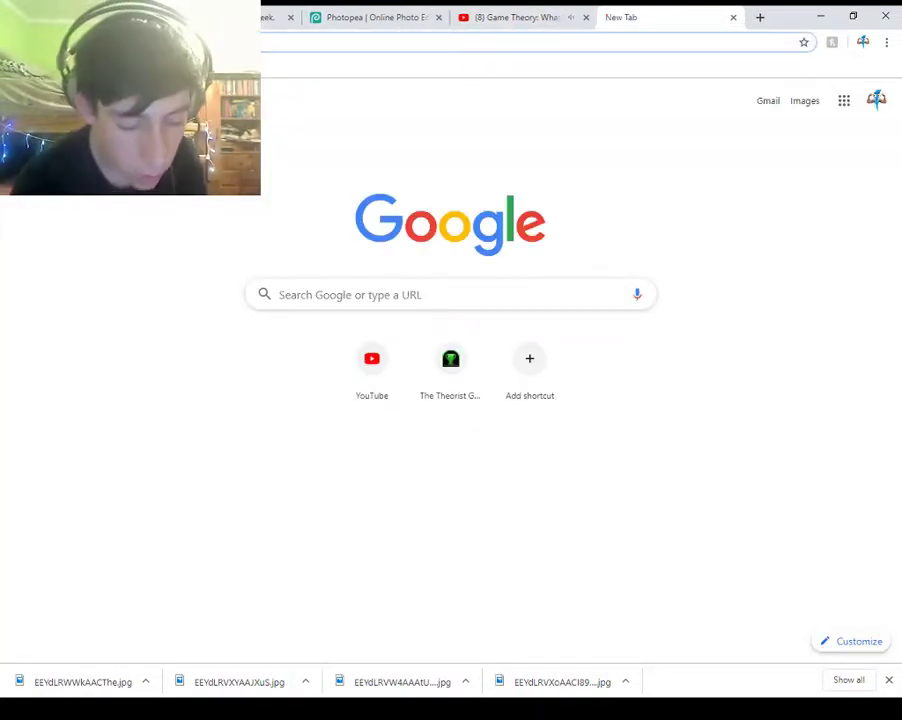
text(has)
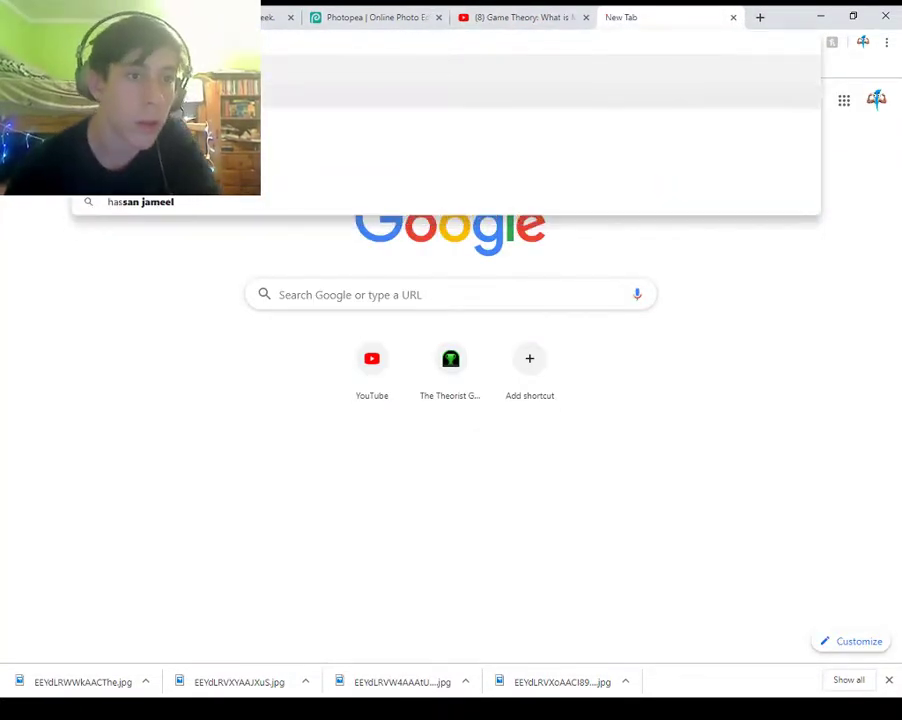
key(Return)
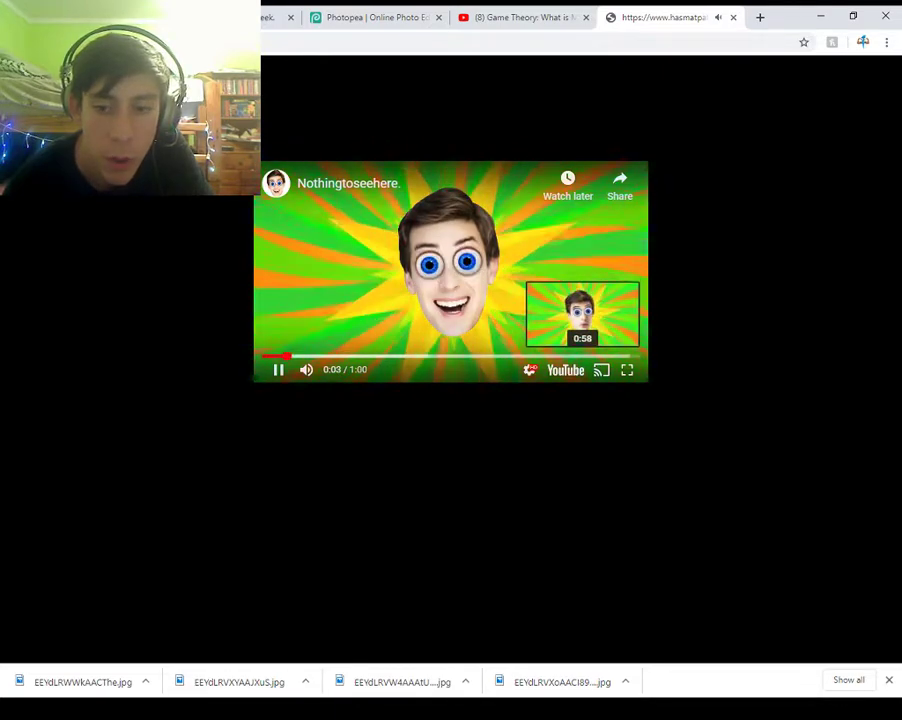
click(580, 290)
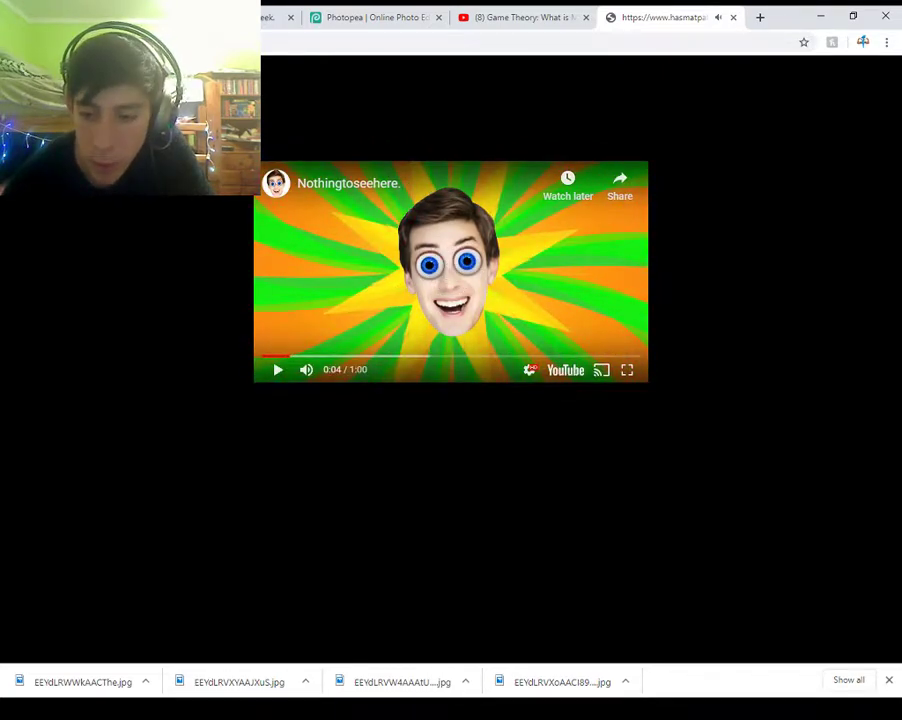
- Inspect the hasmatpatgonemad page's HTML, expanding its style block and body
key(ctrl+shift+i)
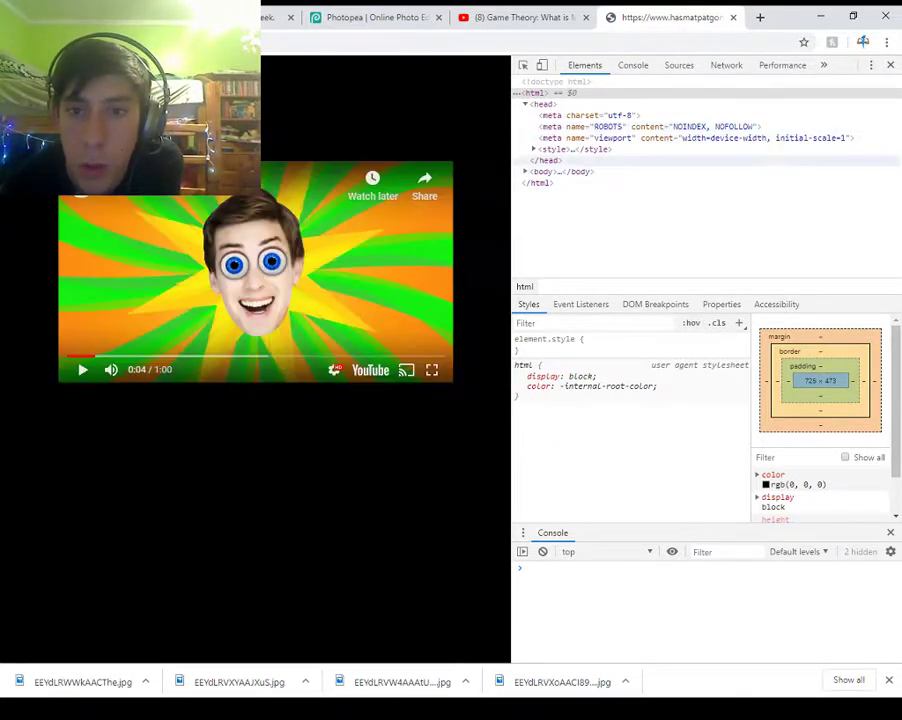
click(534, 149)
scroll(534, 149, down, 1)
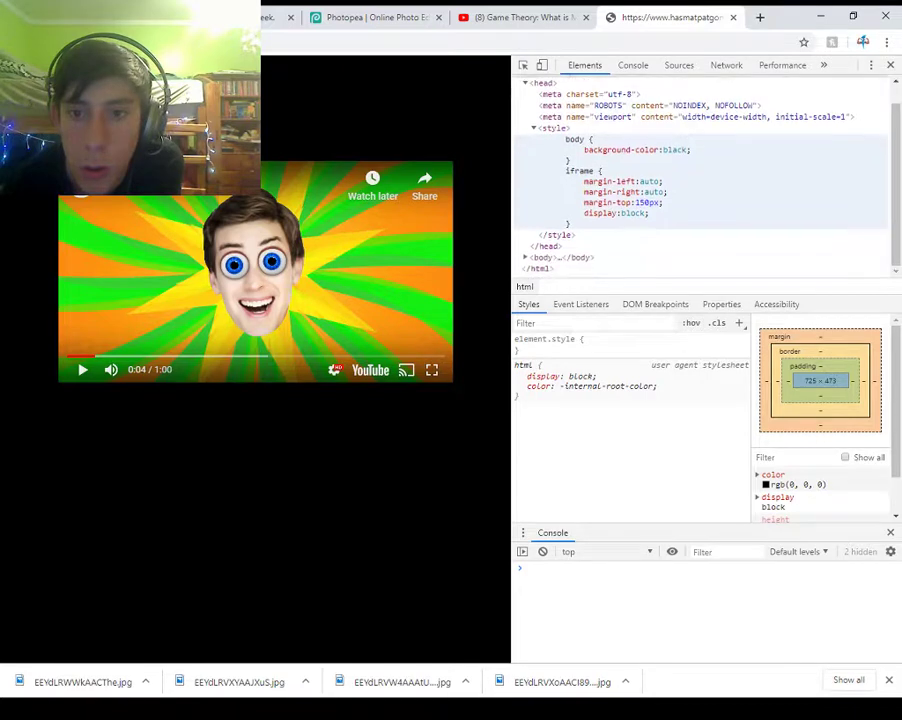
click(525, 257)
scroll(600, 240, down, 1)
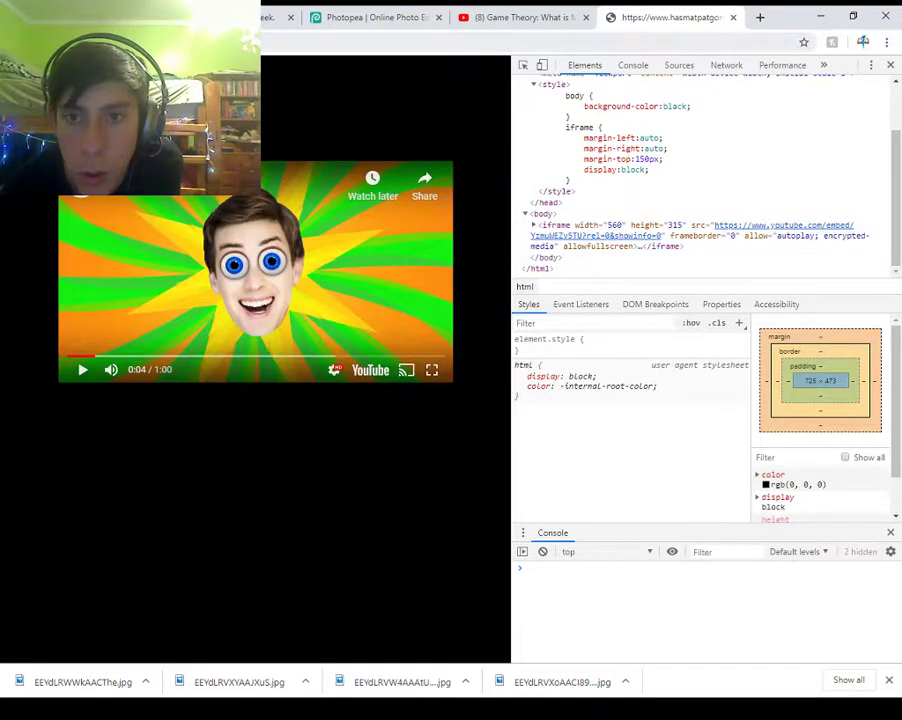
- Expand the video iframe's code through its embedded document to the html element's head and body
click(533, 225)
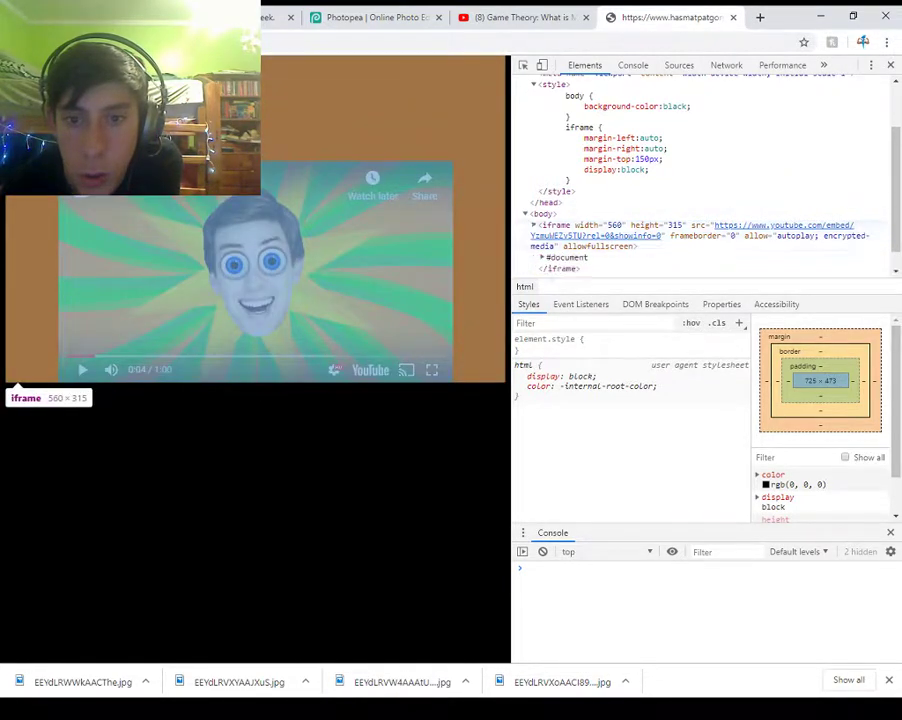
scroll(535, 228, down, 1)
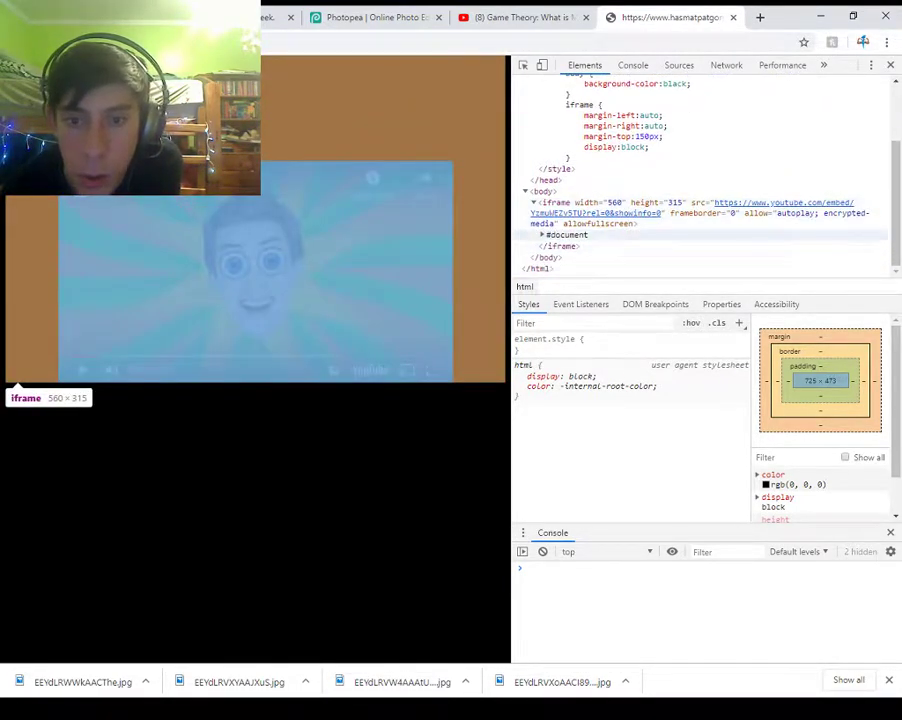
click(542, 235)
scroll(549, 256, down, 1)
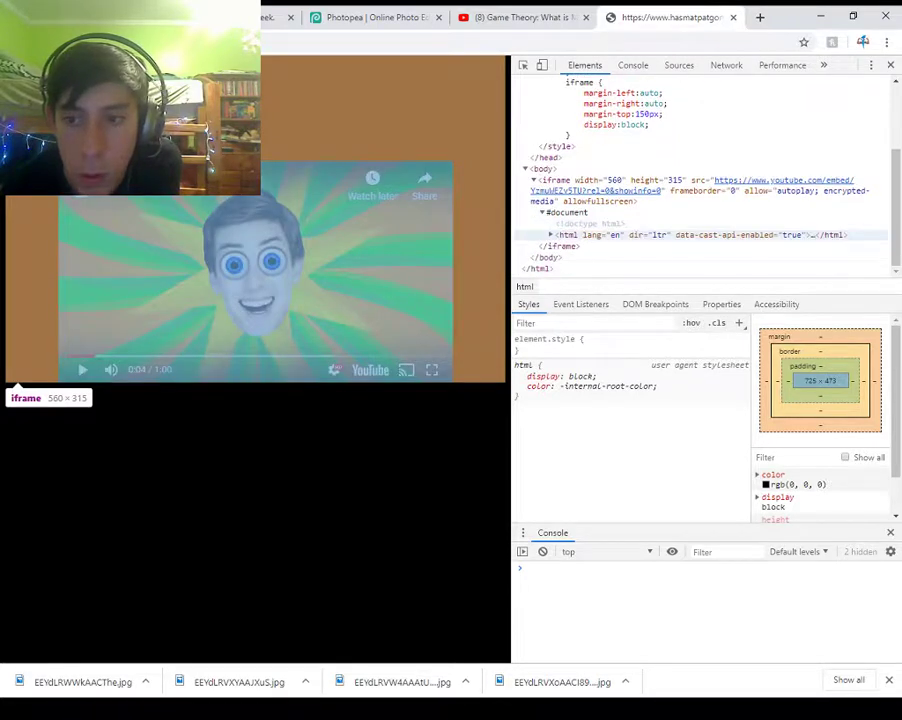
click(551, 235)
scroll(555, 225, down, 1)
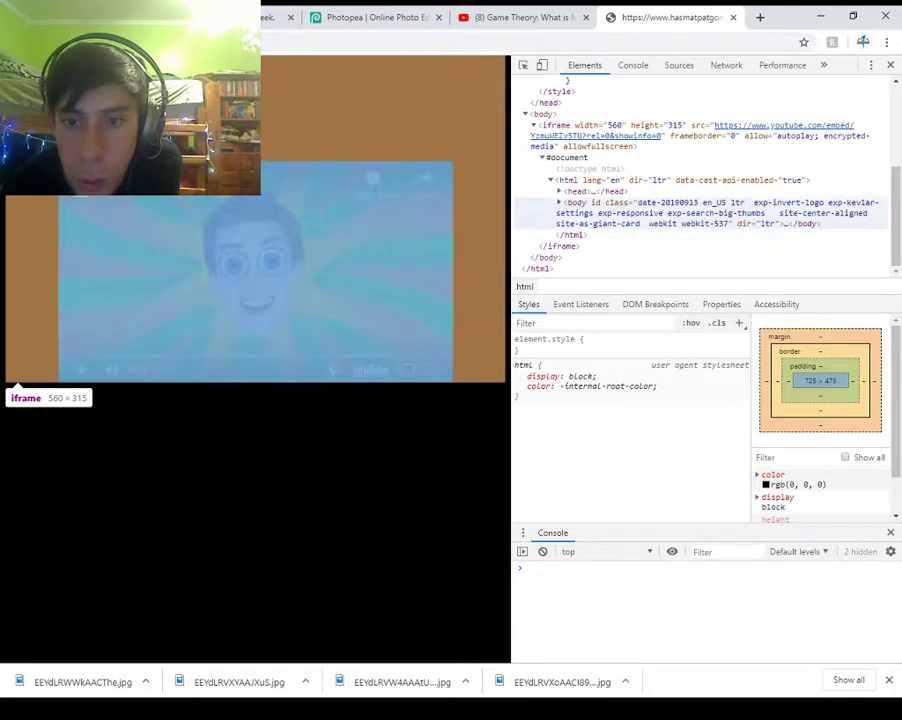
- Expand the embedded document's head and look through its entries and the www-roboto style block for clues
click(559, 191)
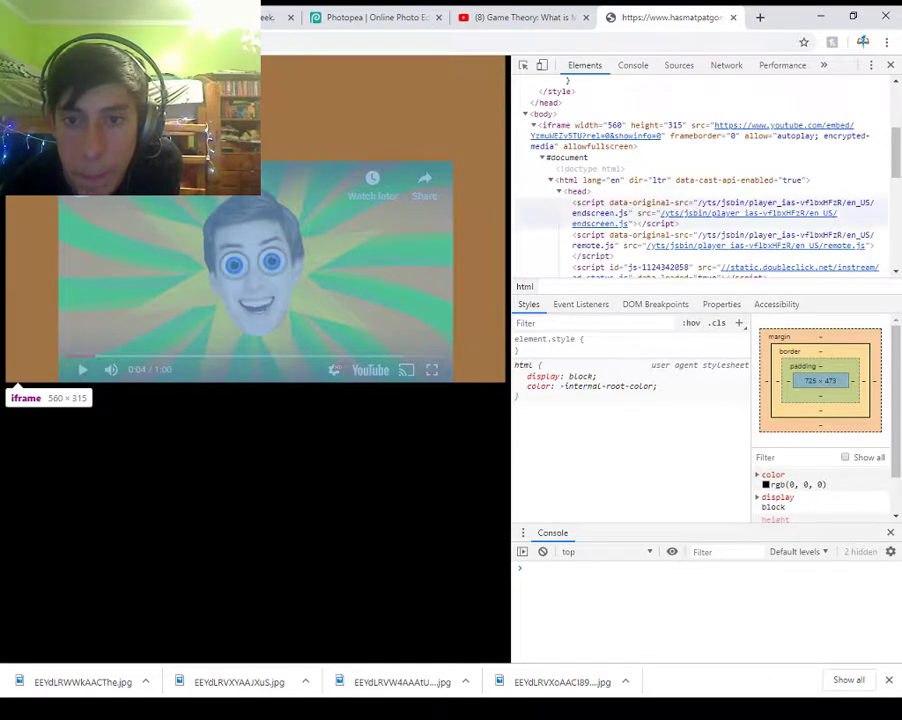
scroll(600, 191, down, 2)
scroll(700, 180, down, 3)
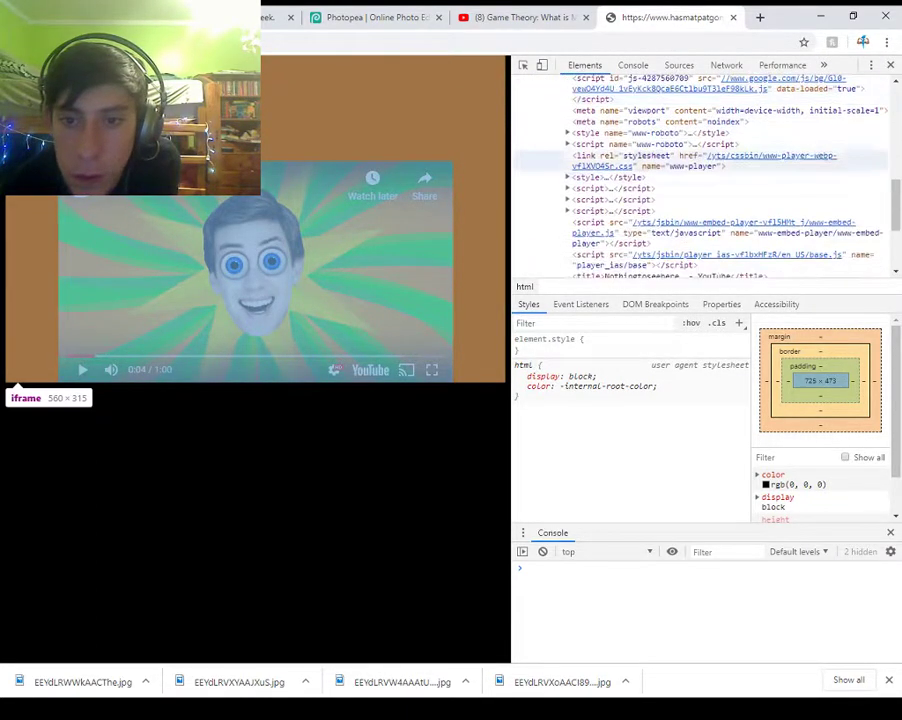
scroll(700, 180, up, 2)
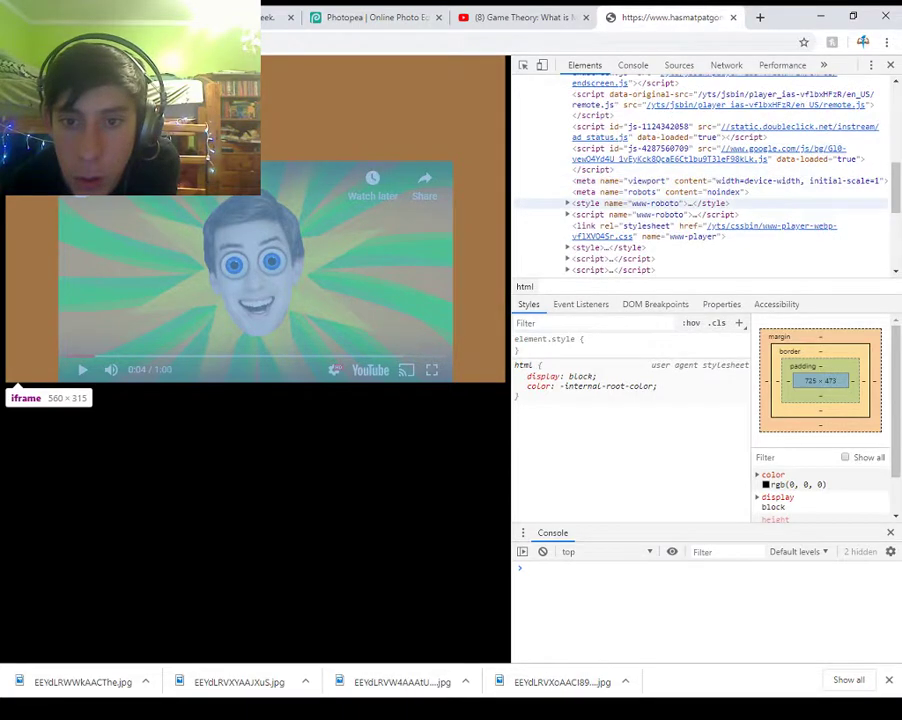
click(567, 203)
scroll(567, 203, down, 3)
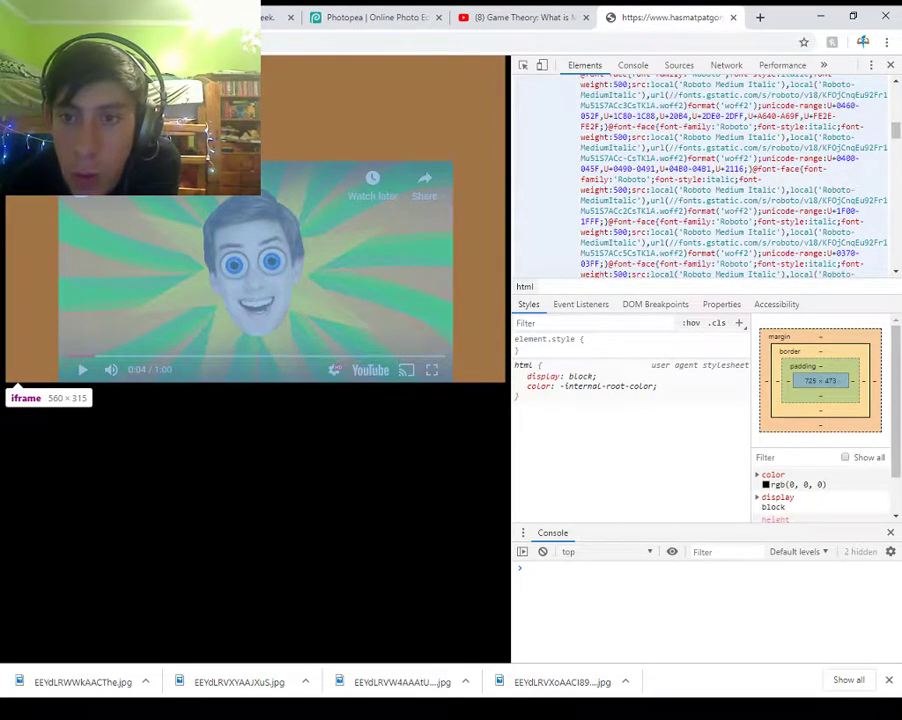
scroll(733, 175, down, 10)
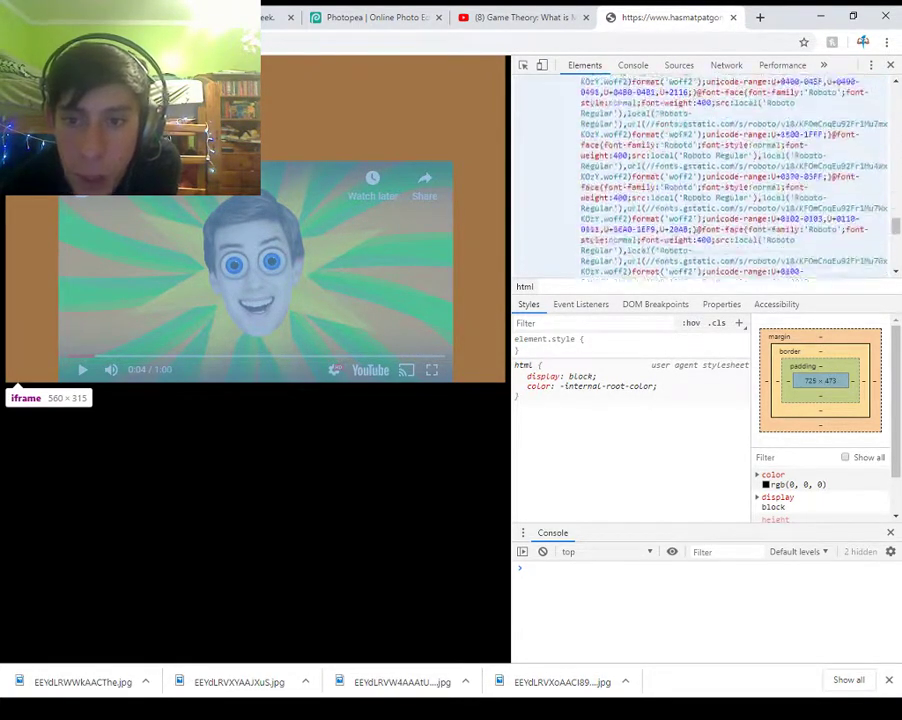
scroll(700, 175, down, 10)
scroll(700, 175, up, 8)
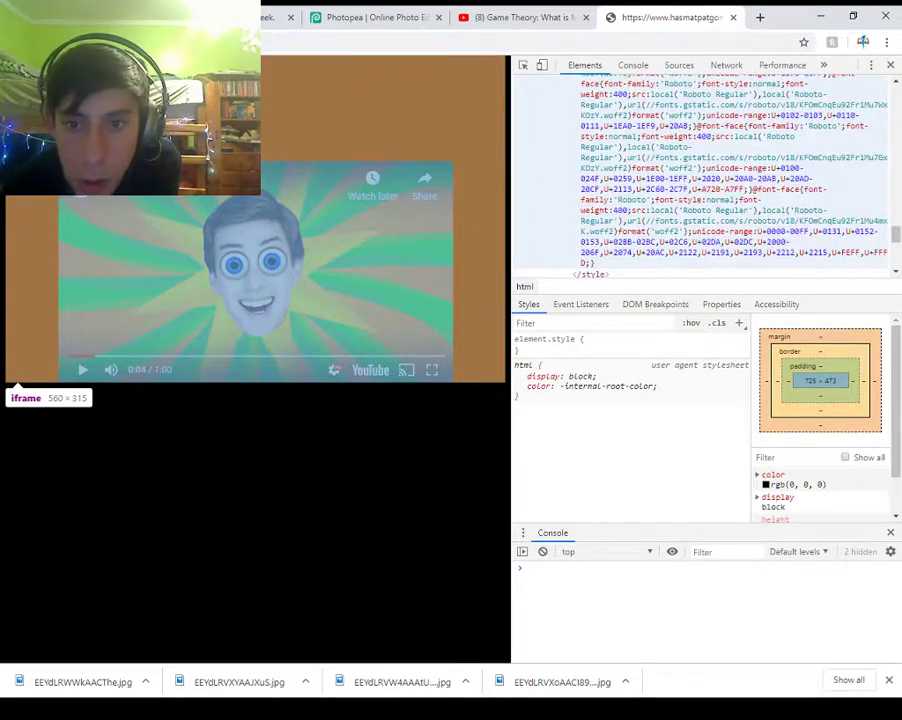
scroll(700, 175, down, 3)
- Examine the www-roboto script and the unnamed style block below it in the embedded document's head
click(567, 145)
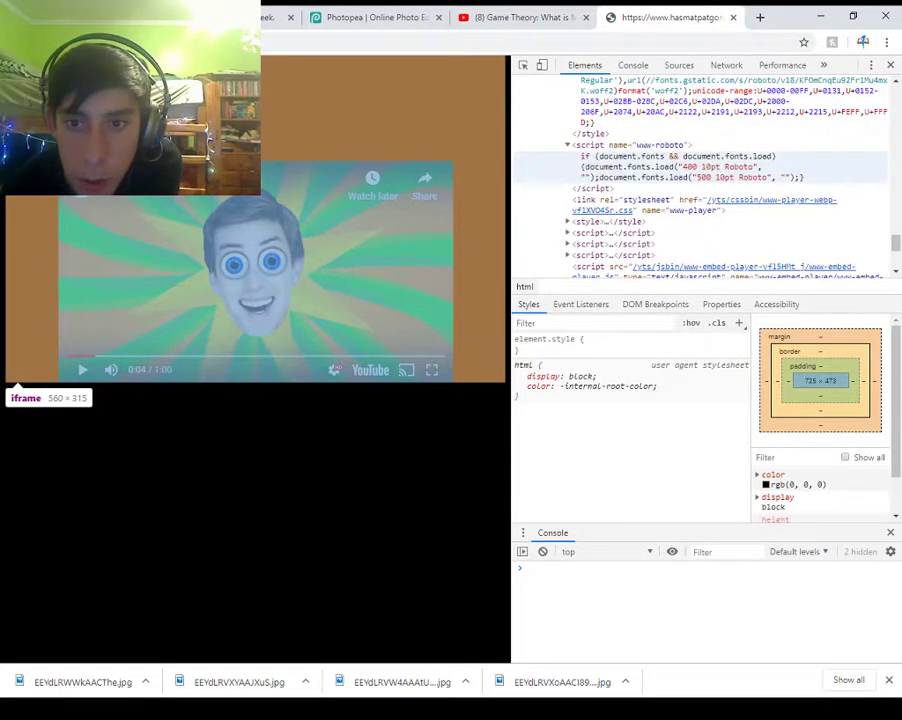
scroll(700, 160, down, 3)
click(567, 151)
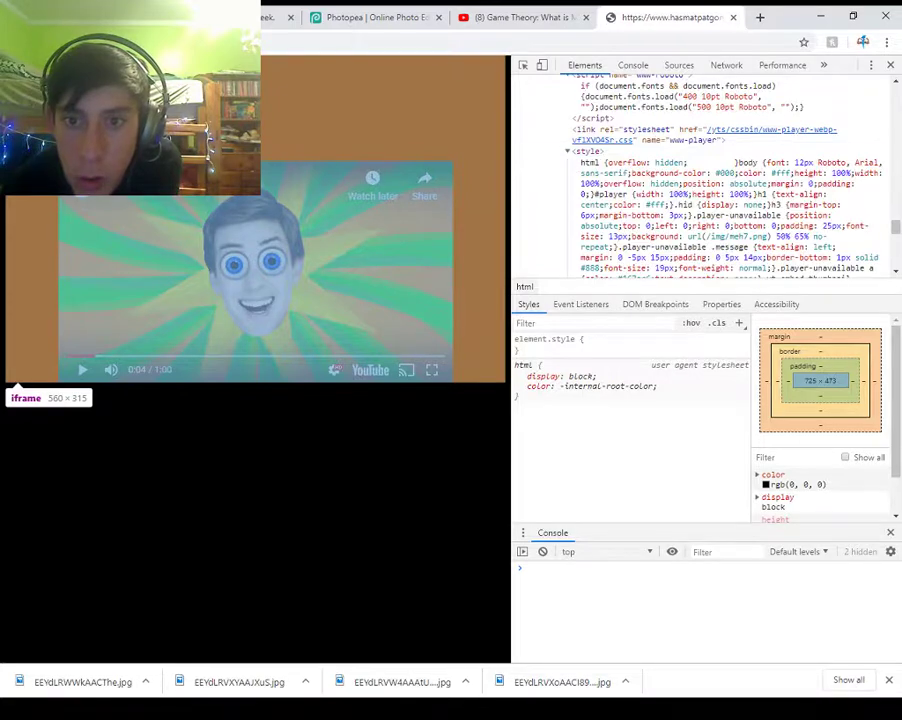
scroll(700, 175, down, 10)
scroll(700, 175, up, 3)
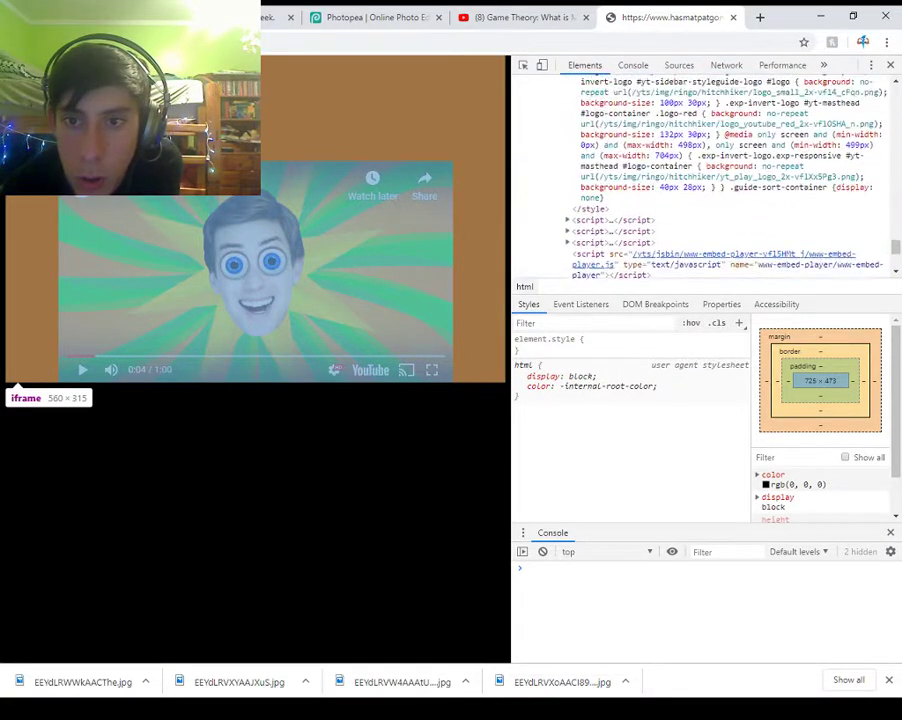
scroll(700, 175, down, 2)
- Expand the three unnamed script blocks in the embedded document's head and look through their code
click(567, 149)
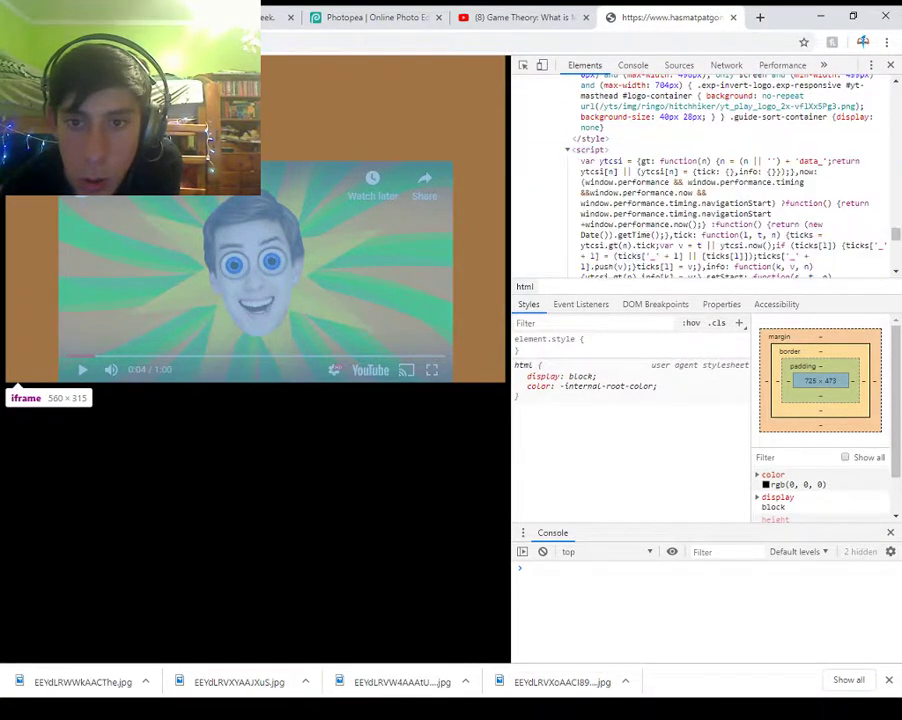
scroll(700, 175, down, 6)
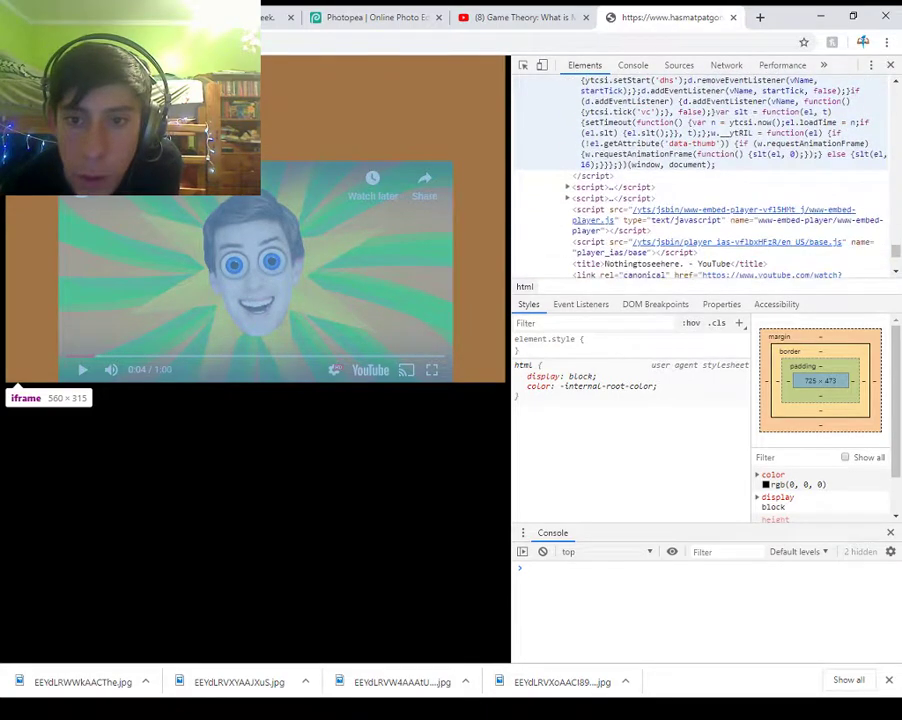
click(567, 187)
scroll(600, 160, down, 3)
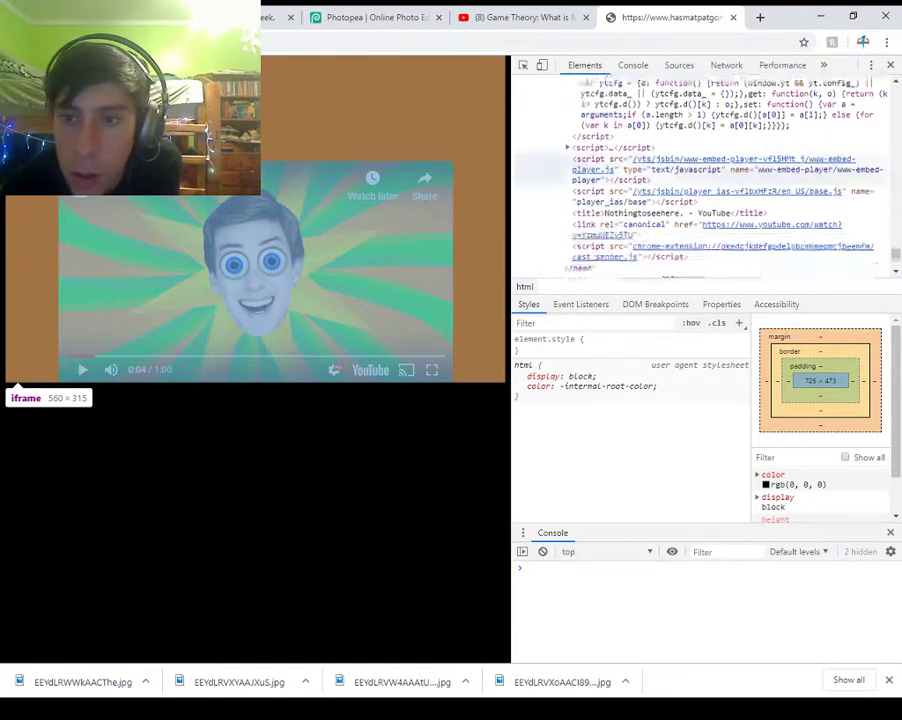
click(567, 122)
scroll(700, 175, down, 10)
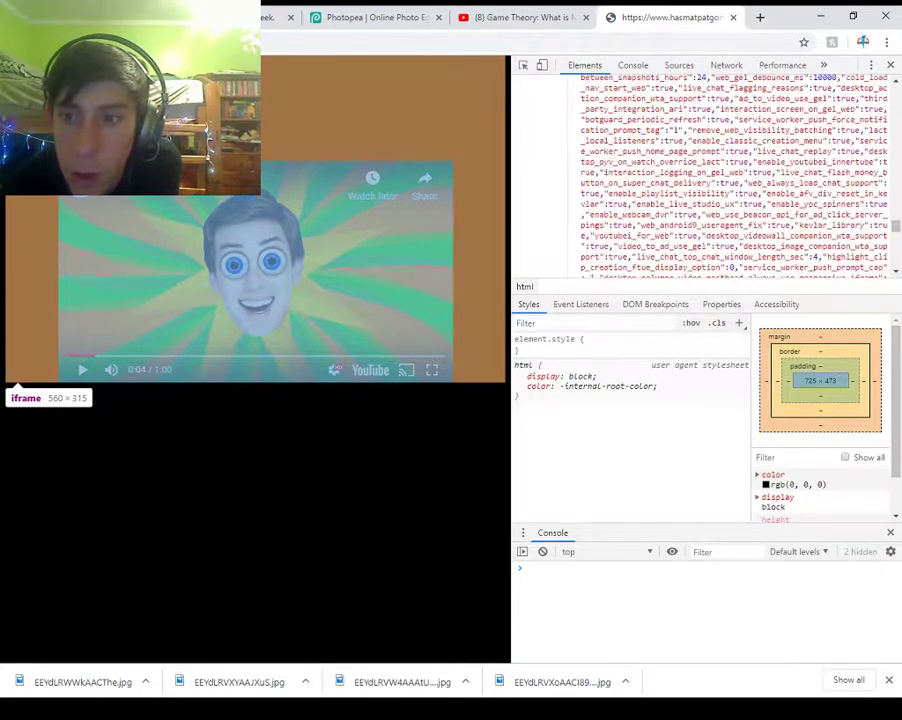
scroll(700, 175, down, 3)
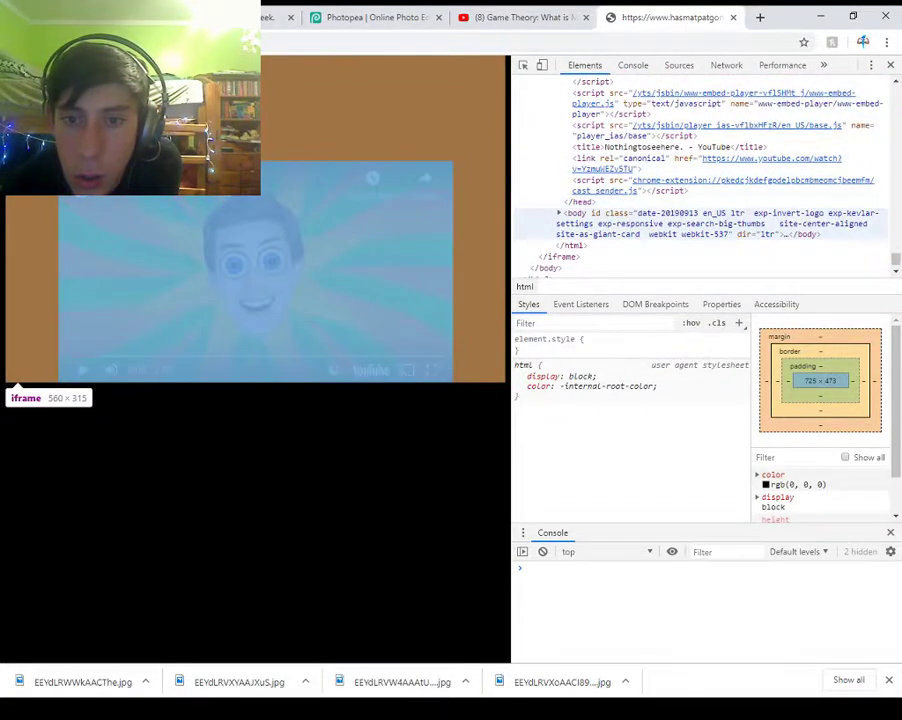
- Expand the embedded body and its video player elements, look through them, and close the developer tools
click(559, 213)
scroll(568, 185, down, 1)
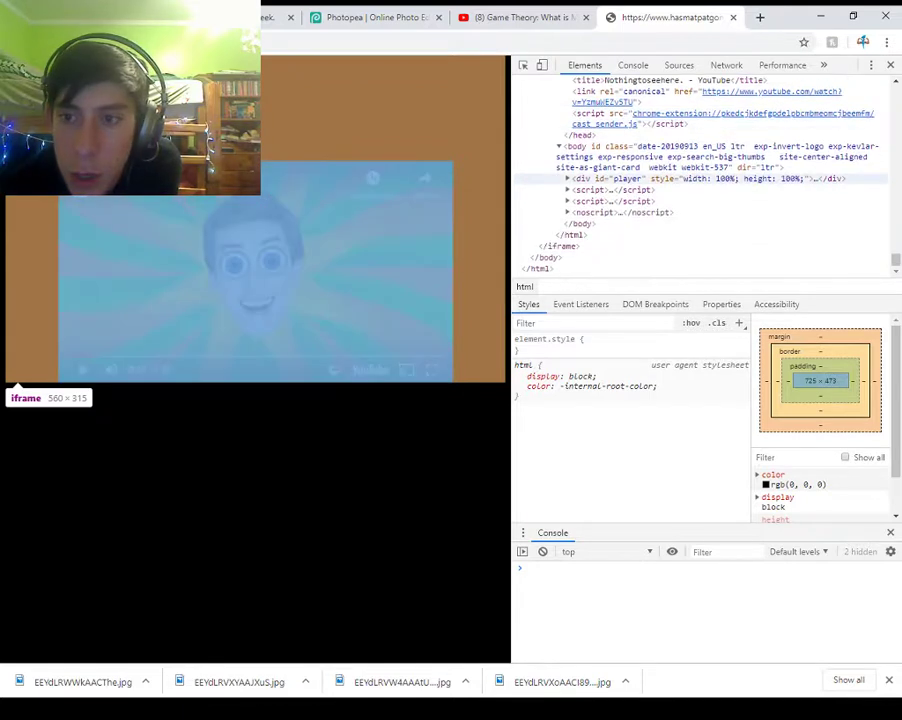
click(568, 179)
scroll(572, 160, down, 1)
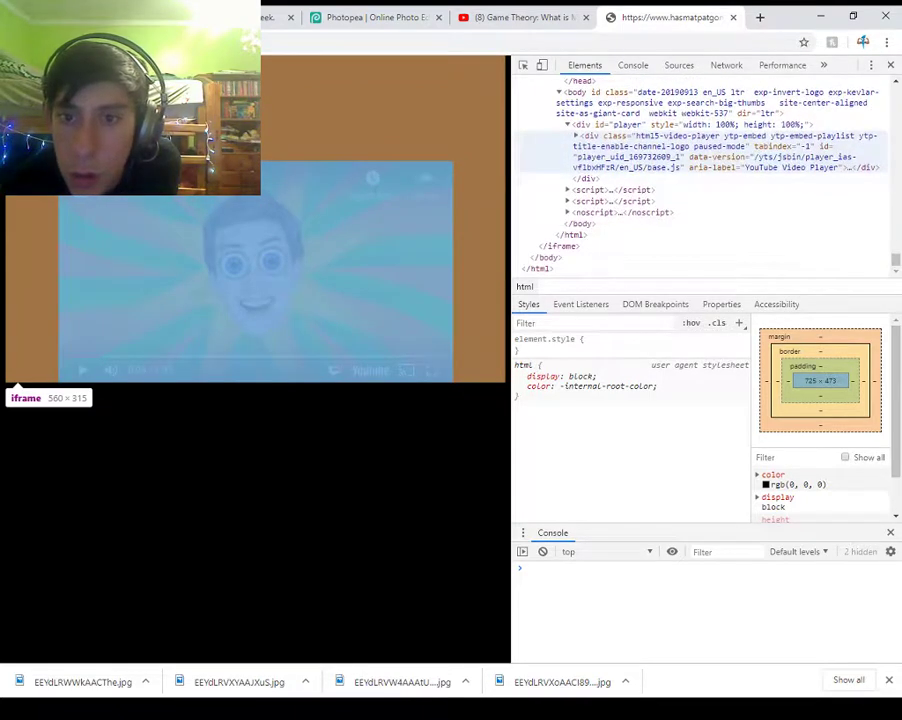
click(576, 136)
scroll(700, 175, down, 8)
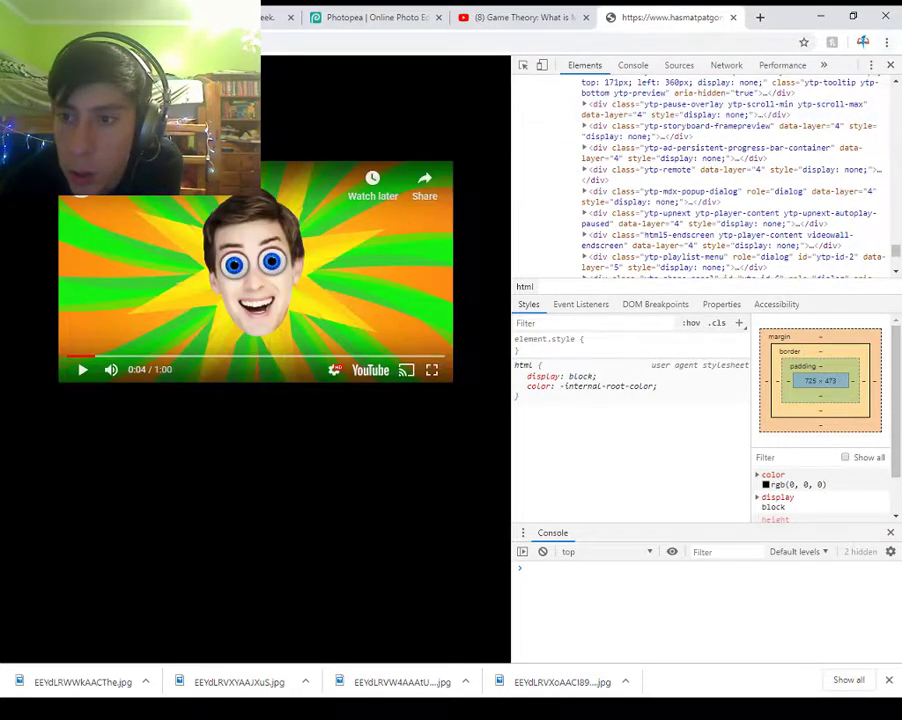
key(F12)
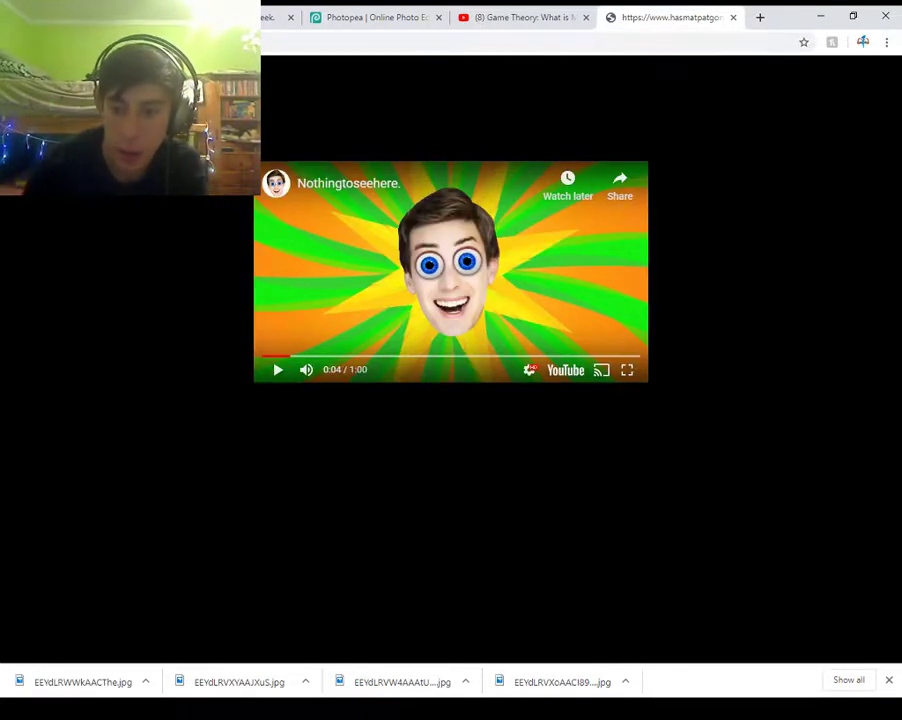
- Check the hasmatpatgonemad page's web address and go back to the paused MatPat video
key(alt+Tab)
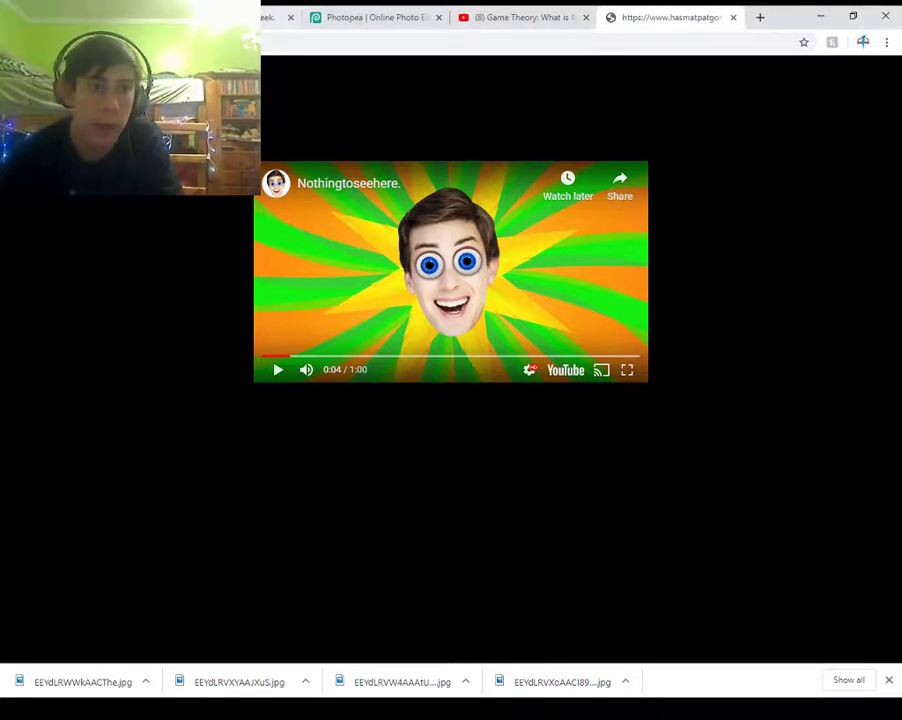
click(200, 42)
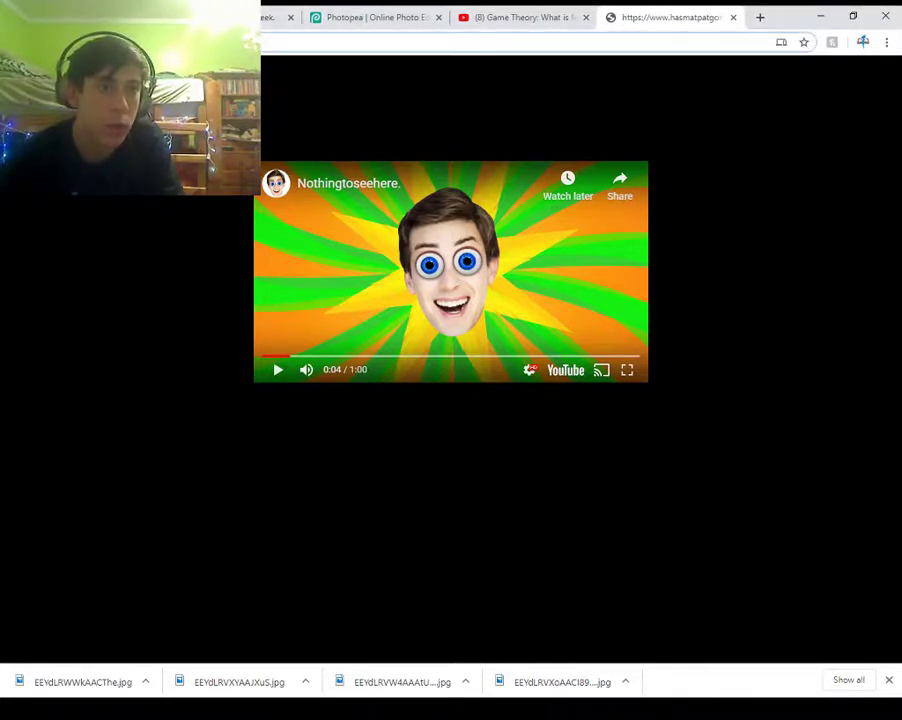
key(Return)
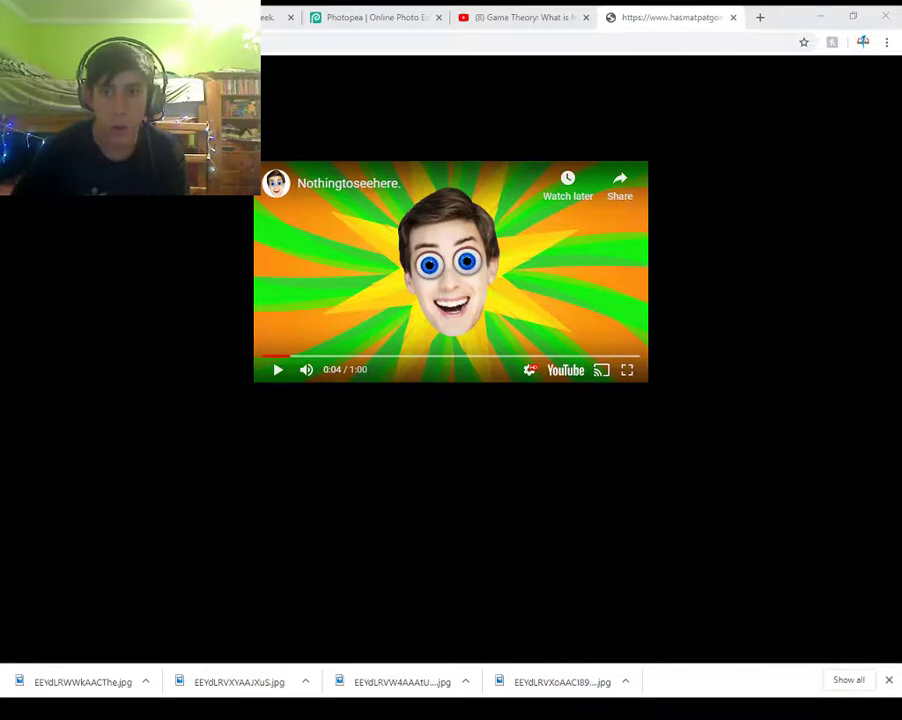
click(520, 17)
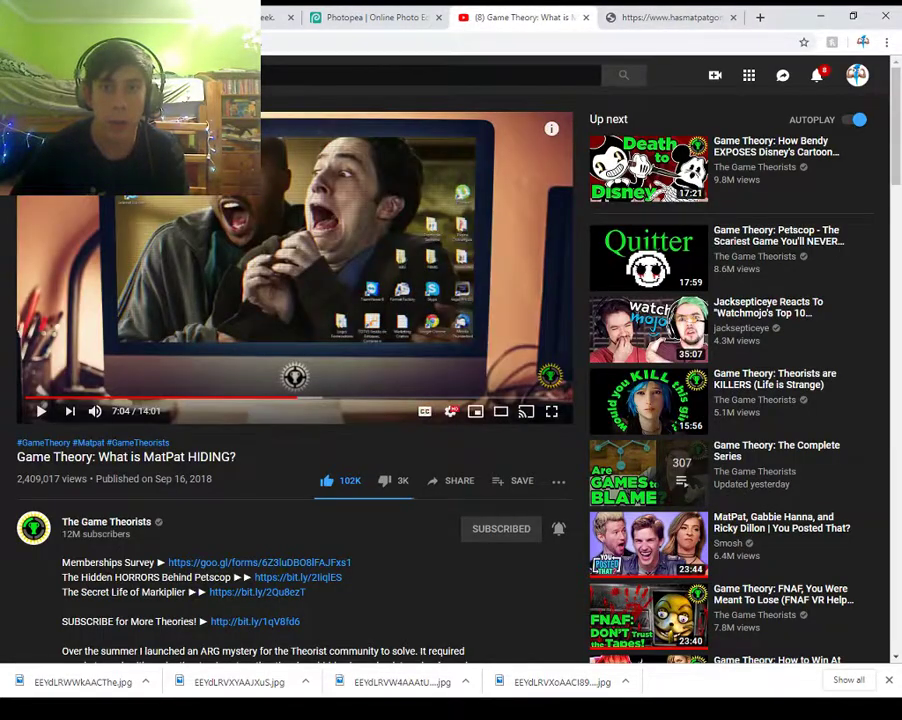
- Open EEYdLRWWkAACThe.jpg in Photopea, preview it at an exposure of 17.8, and discard the adjustment
click(376, 17)
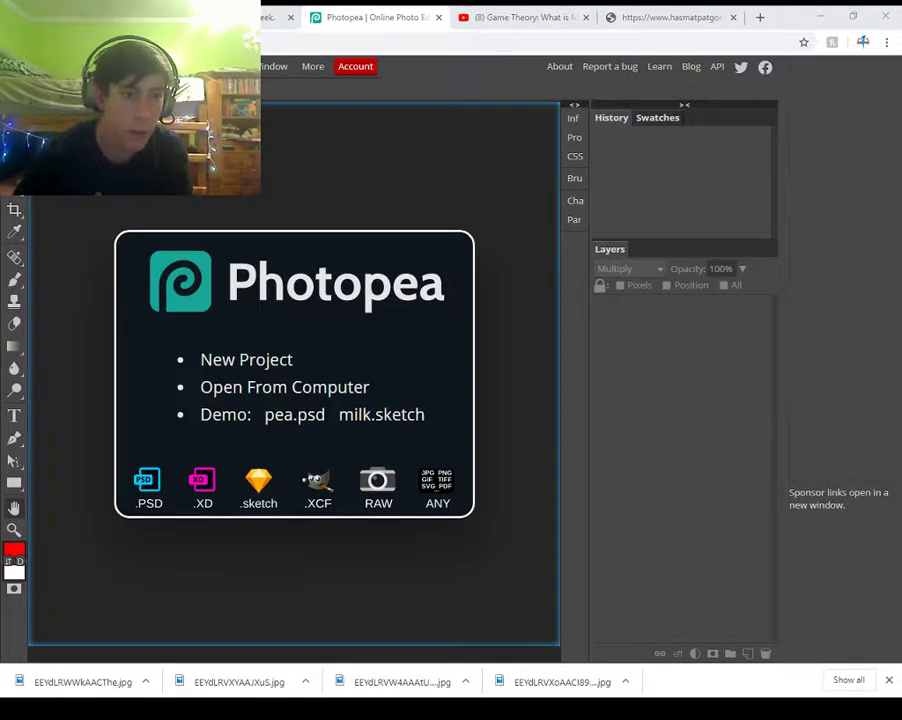
drag(83, 682, 294, 400)
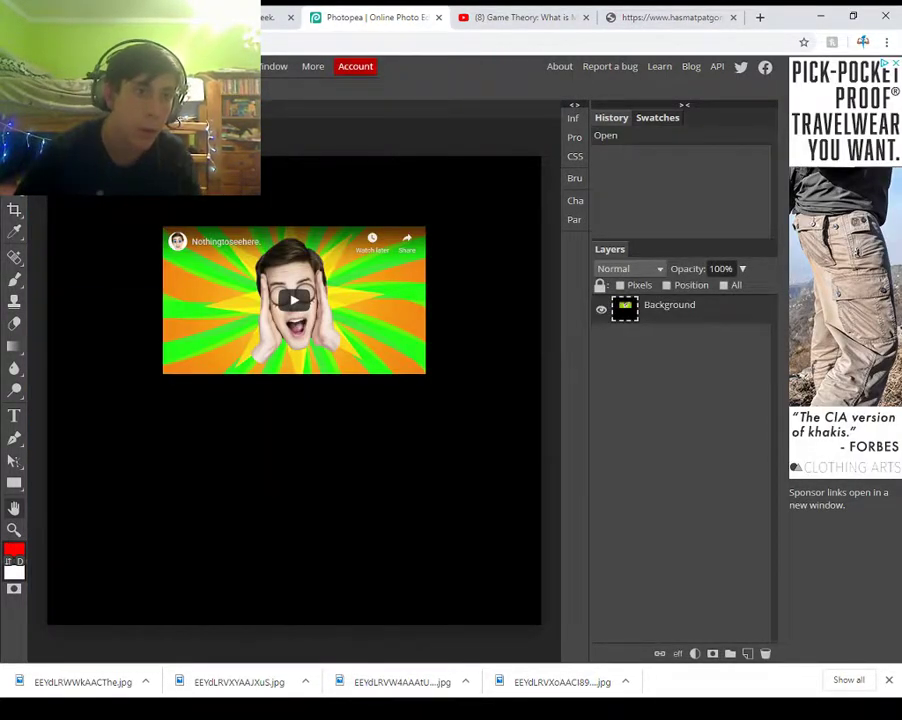
click(80, 66)
mouse_move(108, 87)
click(220, 152)
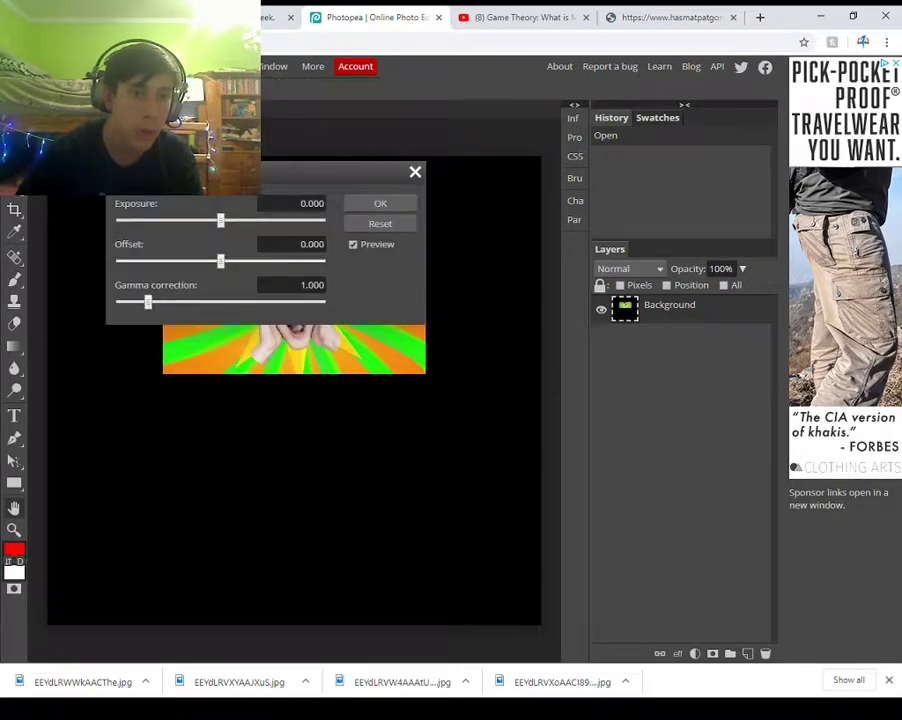
drag(220, 220, 283, 220)
drag(190, 172, 724, 168)
drag(817, 216, 850, 216)
drag(770, 169, 578, 175)
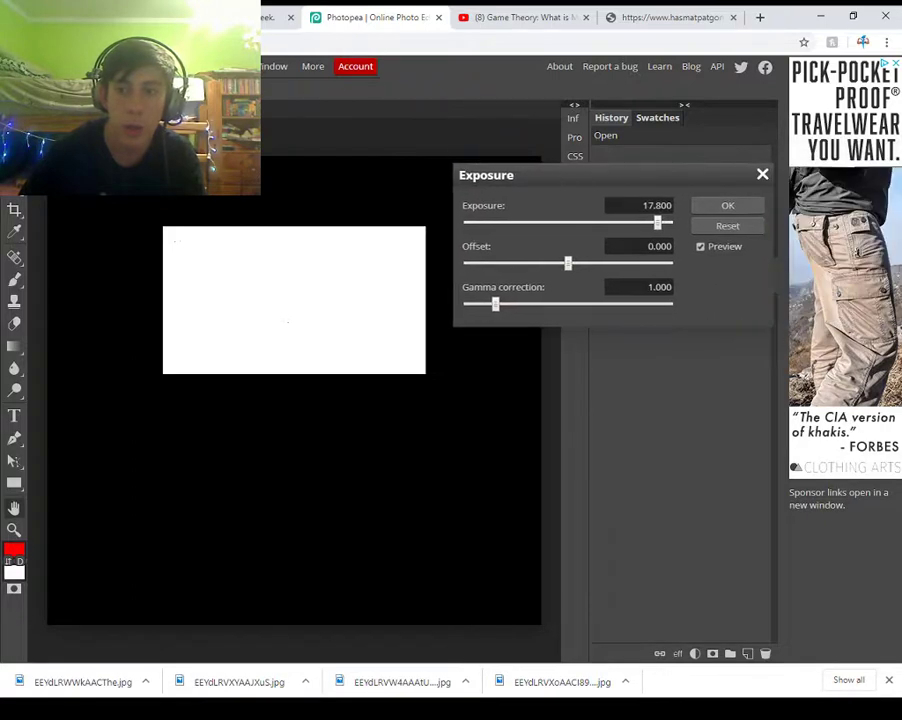
click(762, 174)
- Preview the image with brightness 150 and contrast -100, and discard the adjustment
click(79, 66)
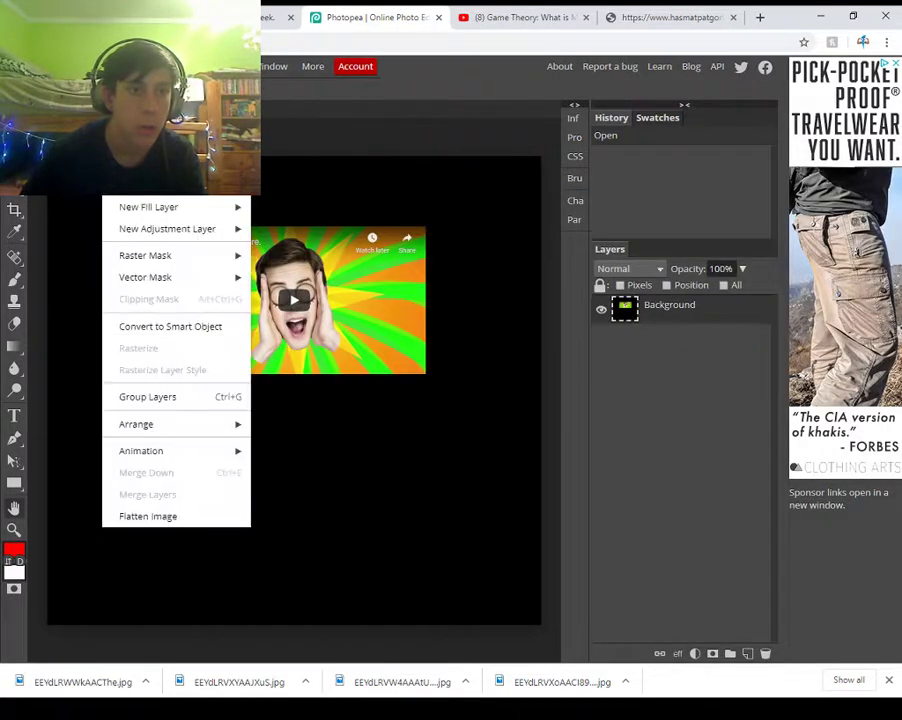
mouse_move(105, 88)
click(225, 87)
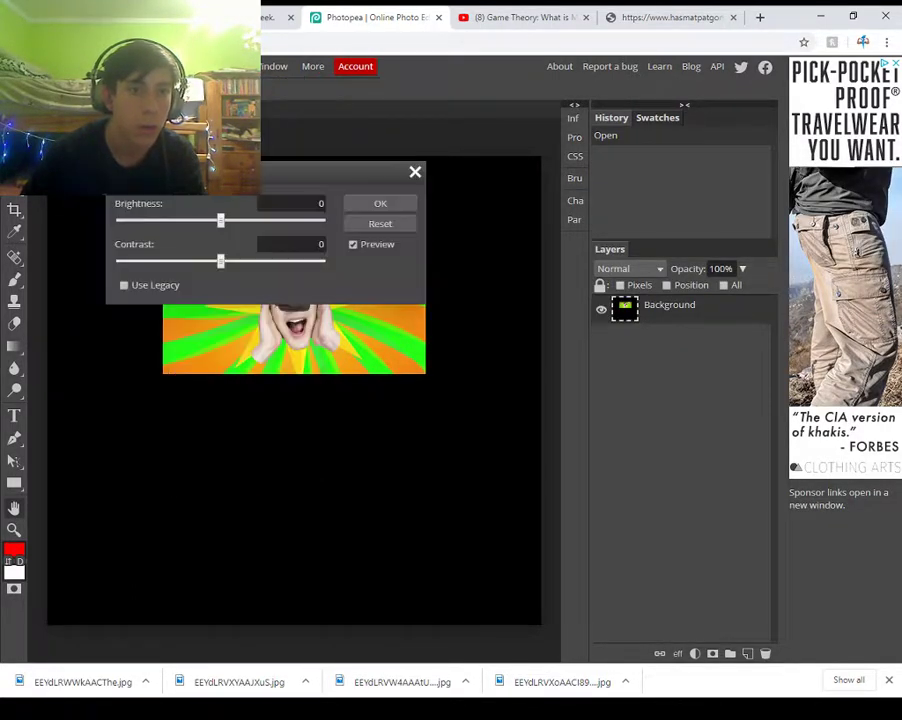
drag(221, 220, 321, 220)
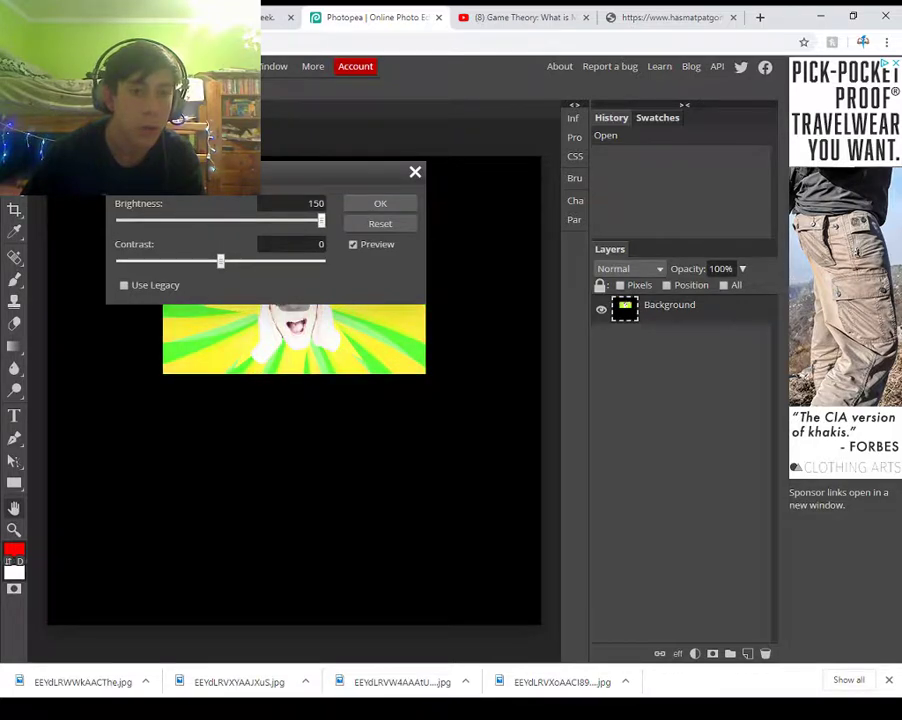
drag(320, 173, 681, 130)
drag(582, 218, 481, 218)
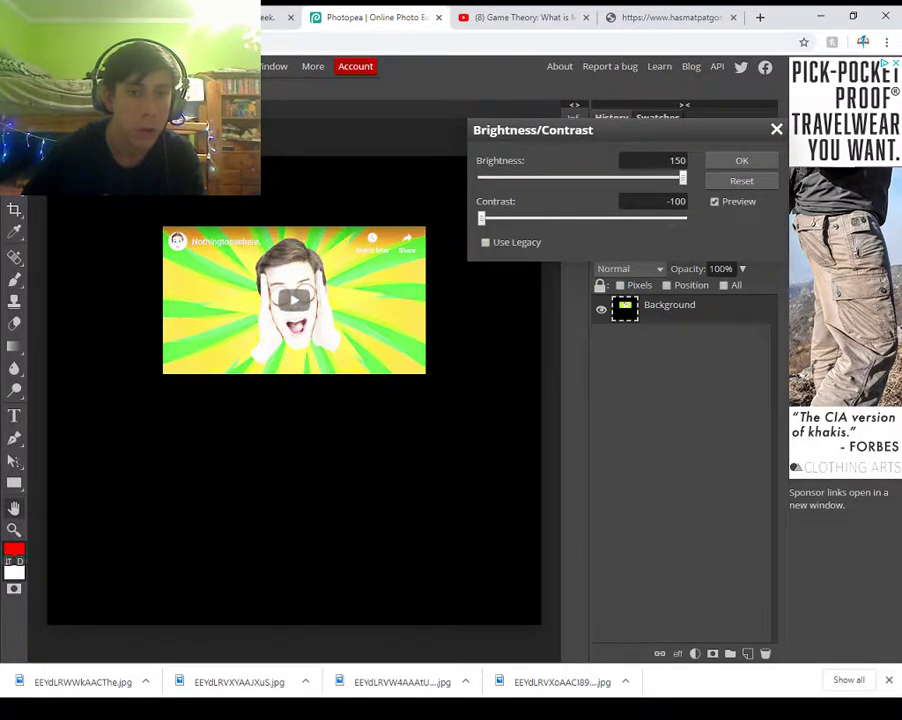
drag(682, 178, 683, 218)
click(776, 129)
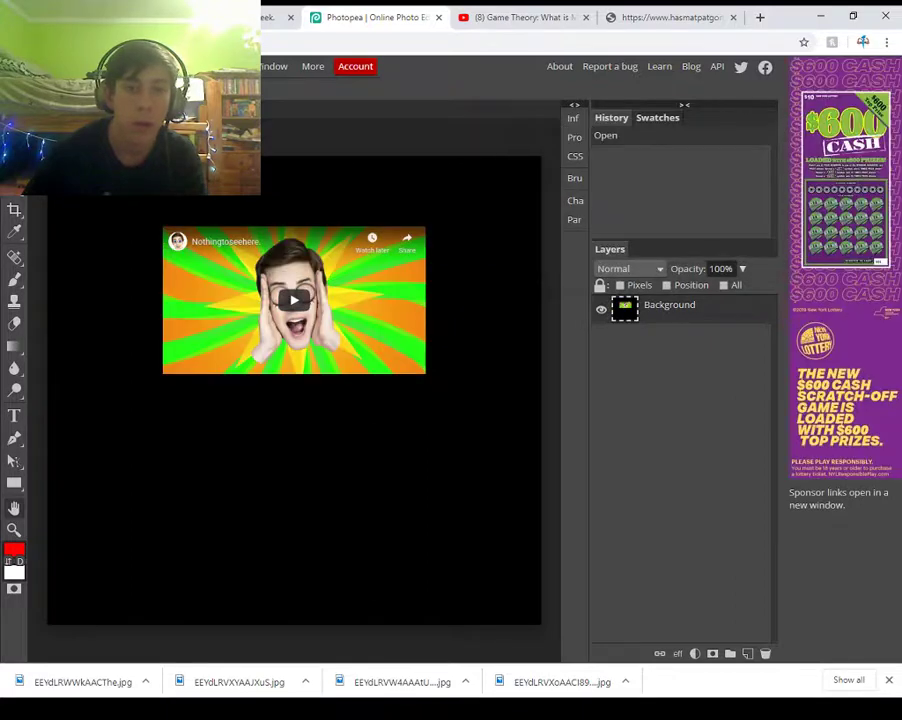
- Preview the image with hue shifted to 180 and -180 and saturation 100, and discard the adjustment
click(79, 67)
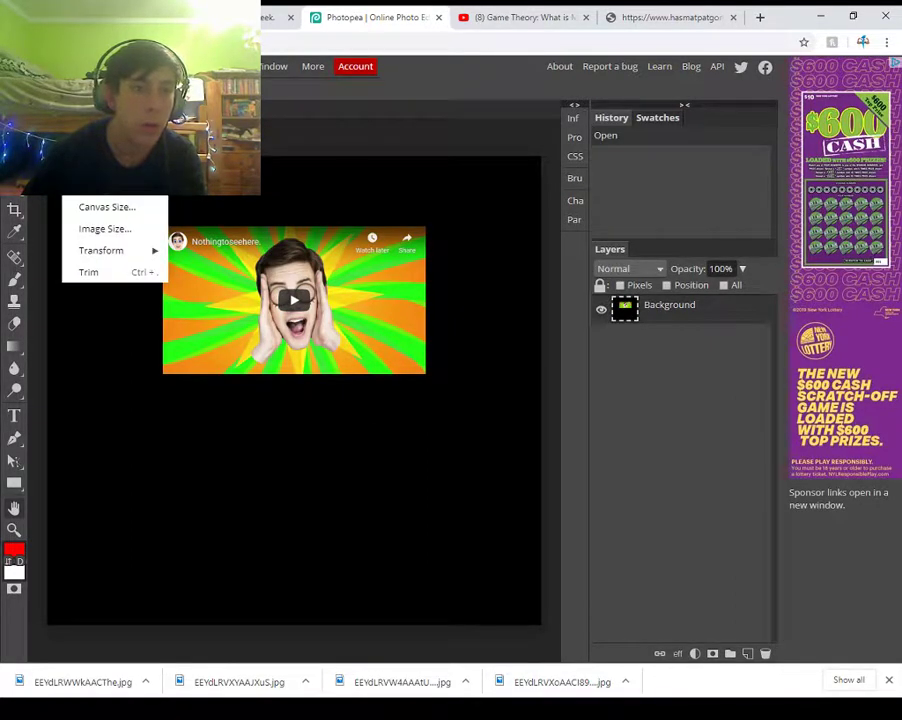
mouse_move(107, 88)
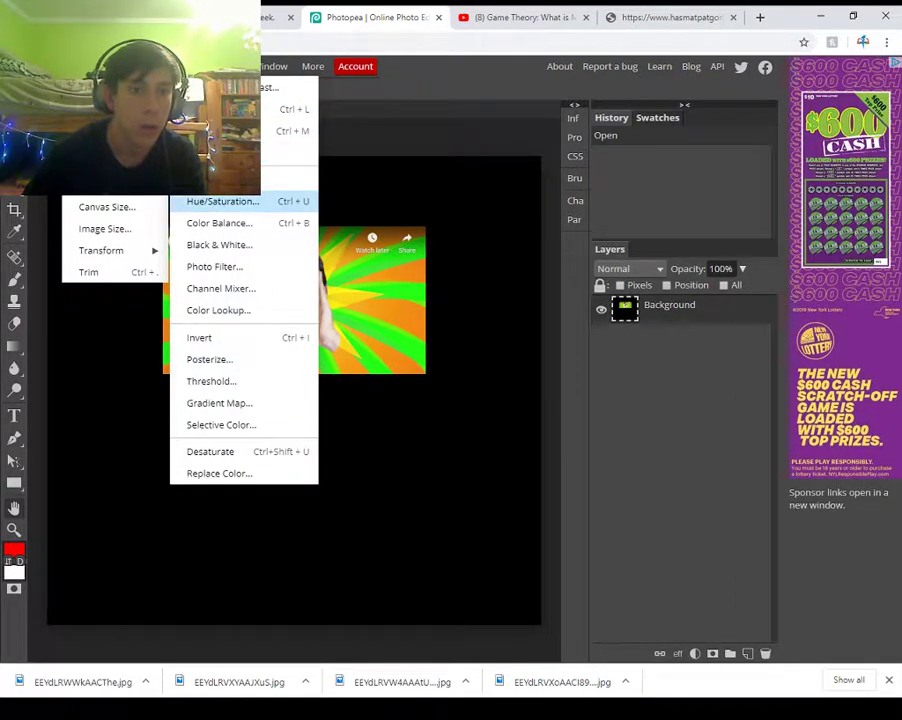
click(222, 201)
drag(300, 171, 714, 155)
drag(633, 225, 735, 225)
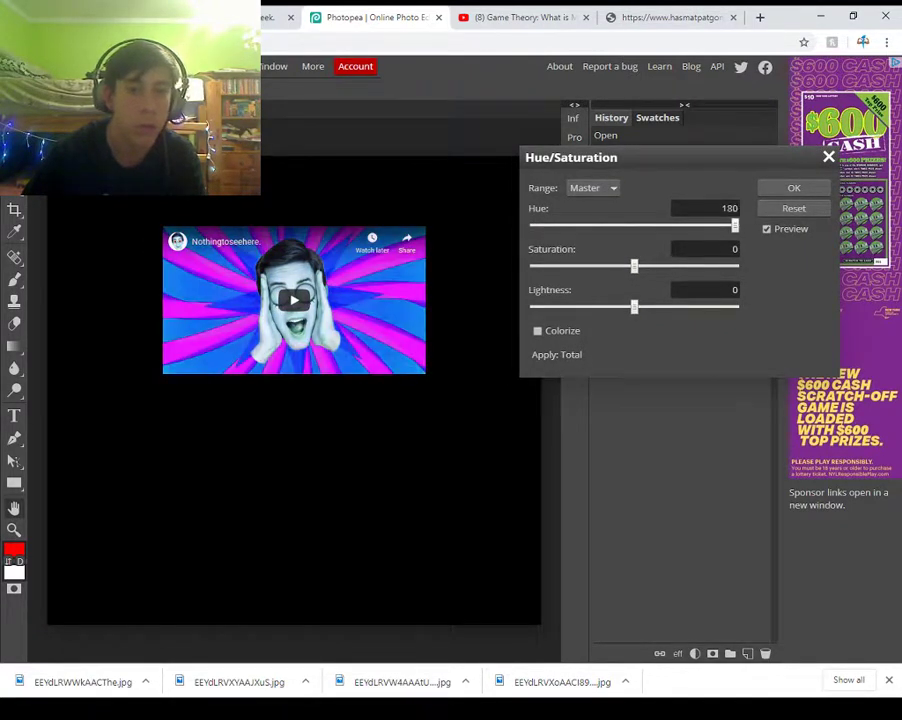
drag(634, 266, 533, 225)
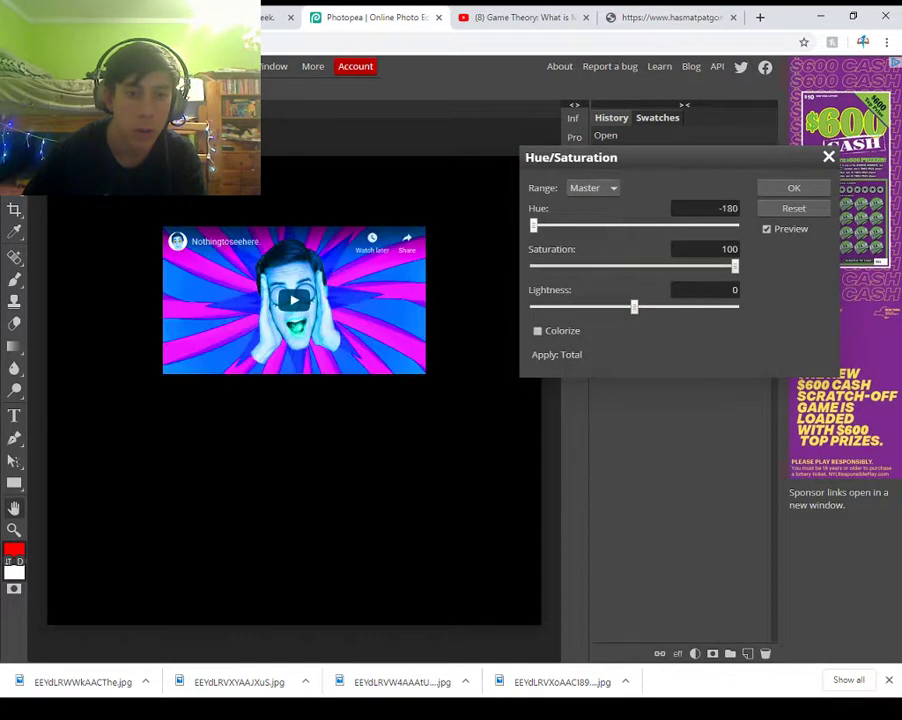
mouse_move(735, 266)
mouse_down()
mouse_move(533, 266)
mouse_move(735, 266)
mouse_up()
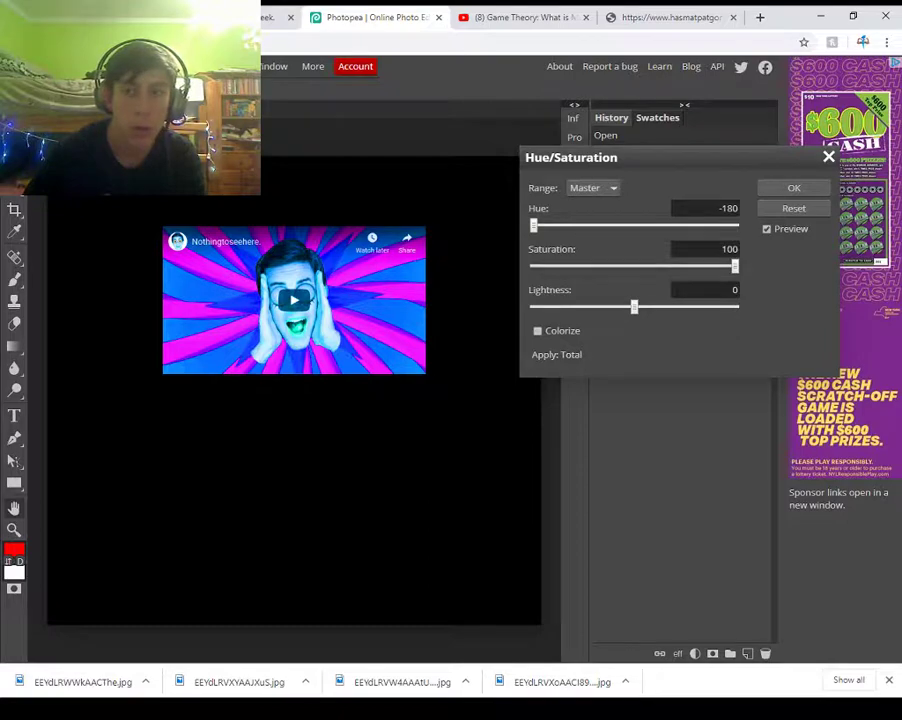
key(Escape)
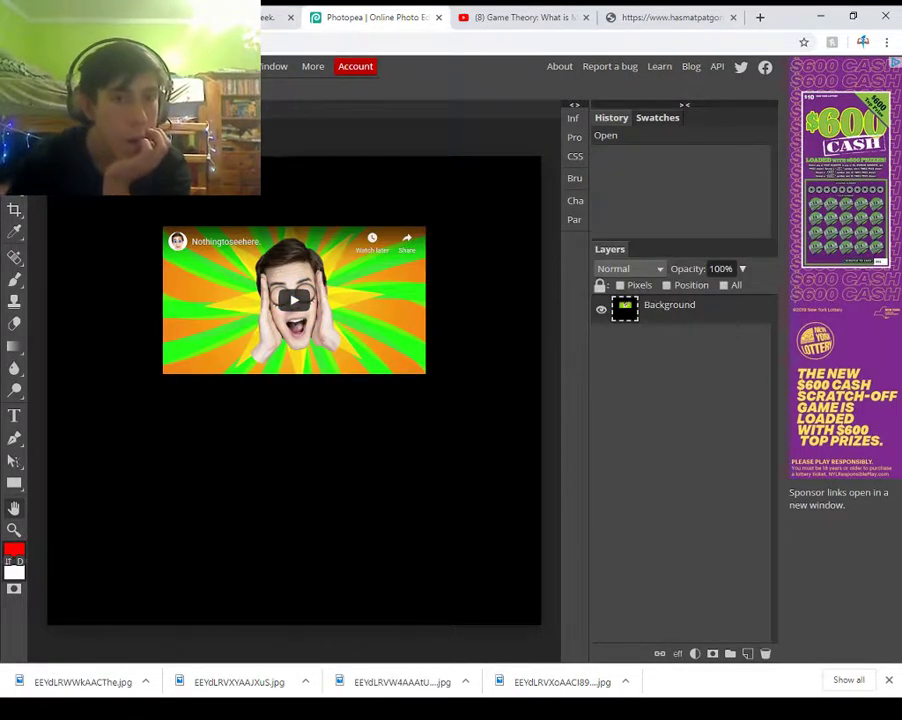
- Close the image and open the channel behind the Nothingtoseehere. video from the hasmatpatgonemad page
key(ctrl+w)
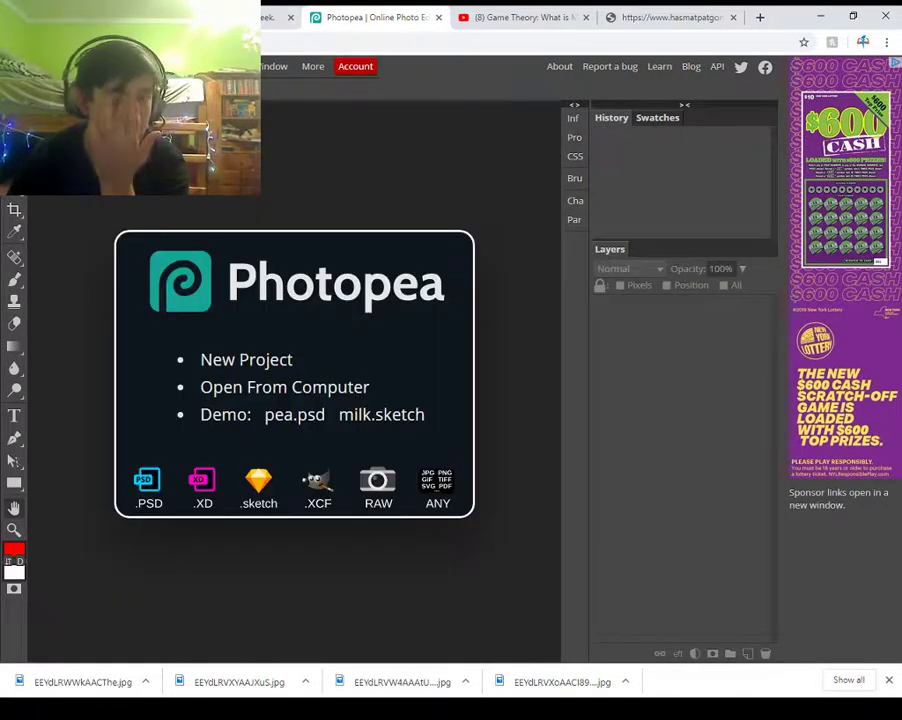
key(ctrl+Tab)
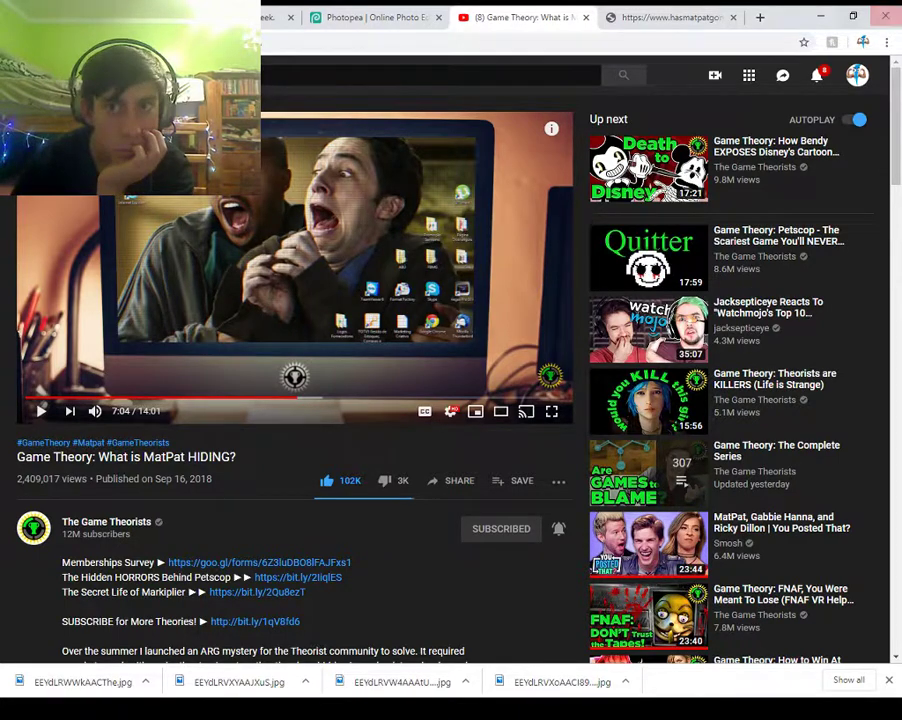
key(ctrl+Tab)
click(276, 183)
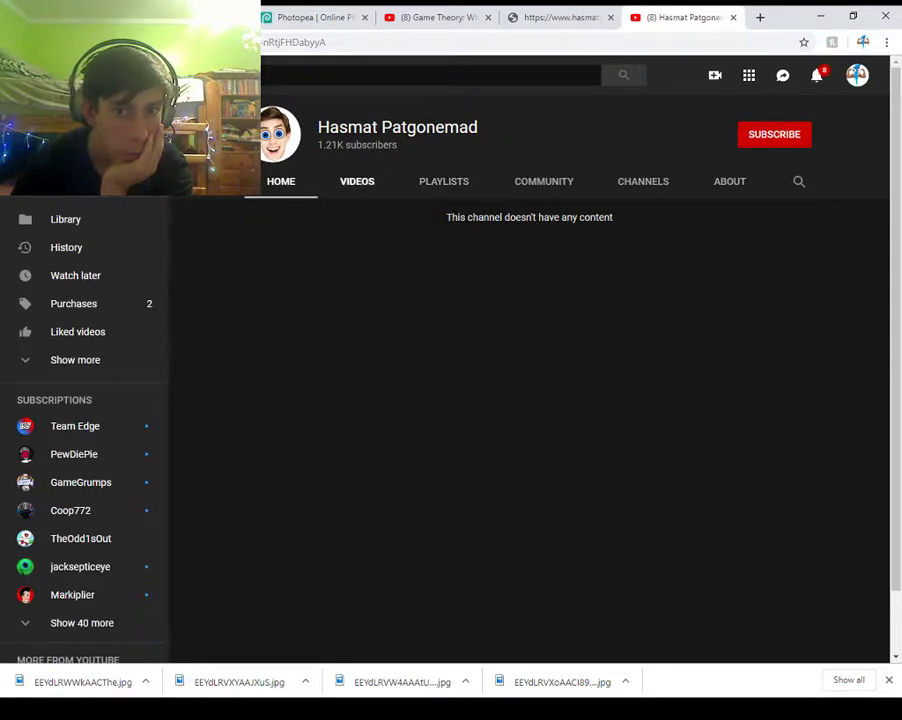
- Look through the channel's videos, playlists, community, channels and about sections, and close the channel page
click(357, 182)
click(444, 182)
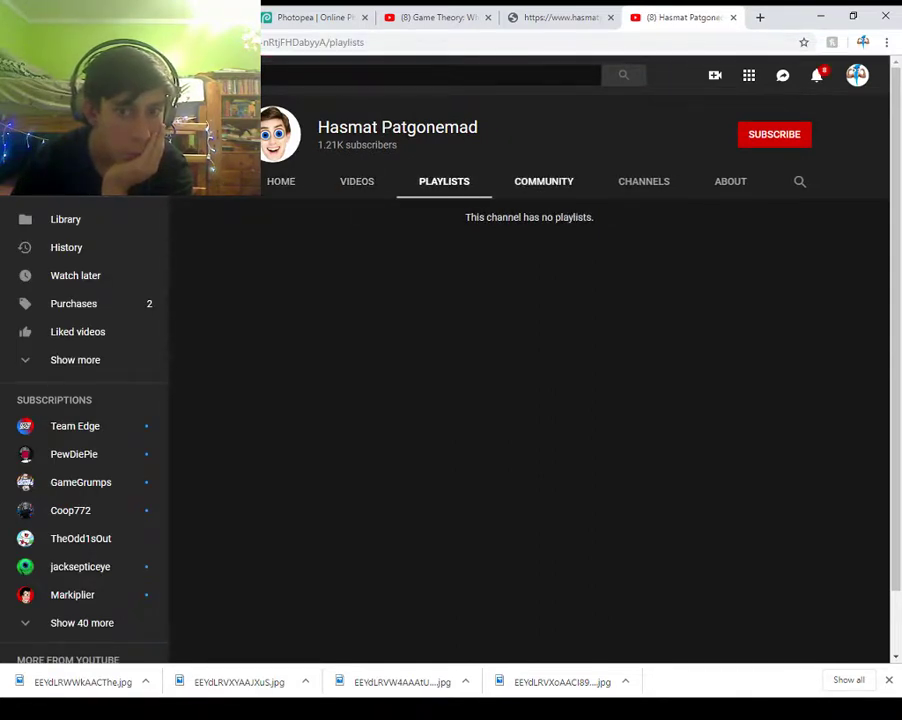
click(543, 181)
click(643, 181)
click(730, 181)
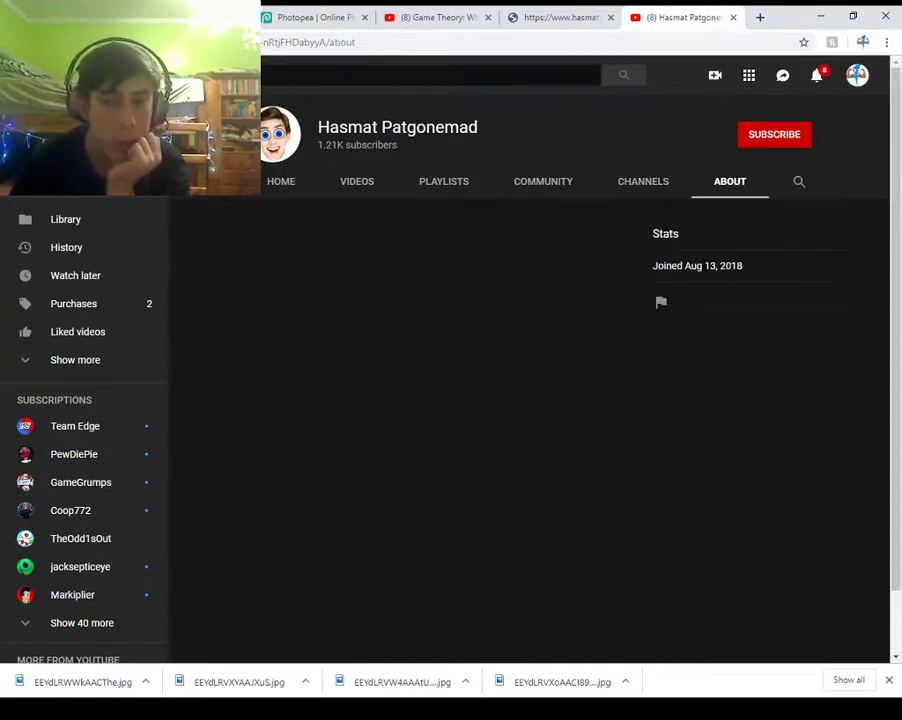
key(alt+Left)
key(alt+Left)
key(alt+Left)
key(alt+Left)
key(alt+Left)
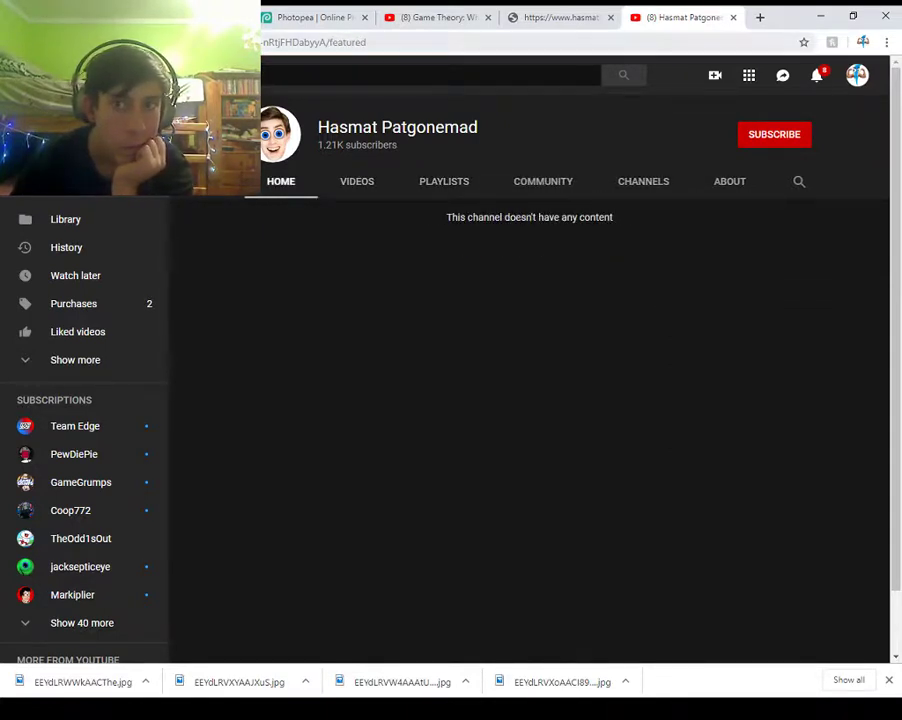
key(ctrl+w)
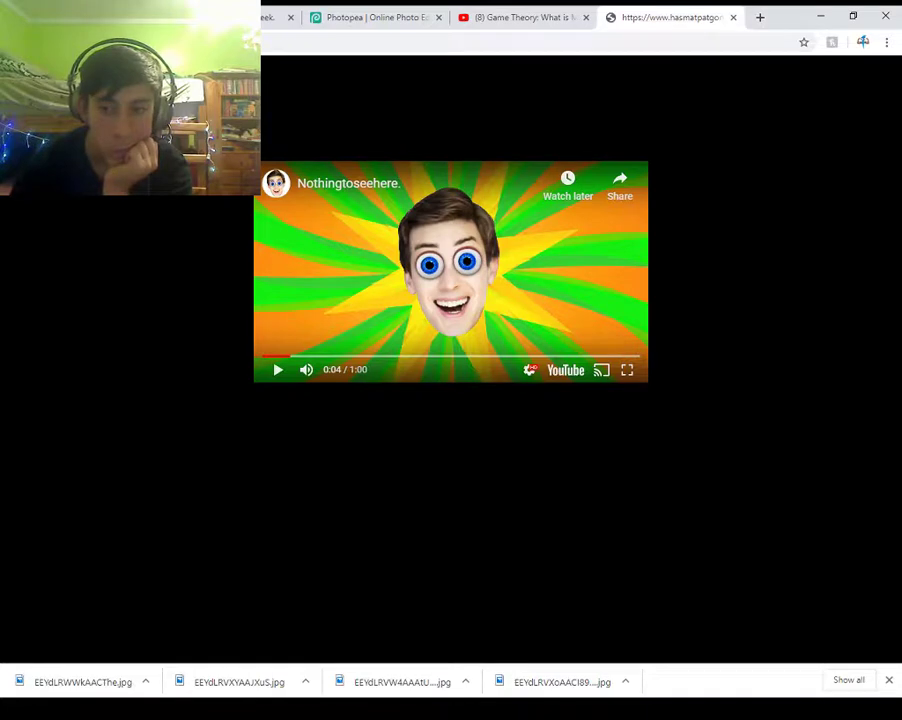
- Inspect the hasmatpatgonemad page's code, expanding its head, its body and the document embedded in the iframe
key(ctrl+shift+i)
click(525, 115)
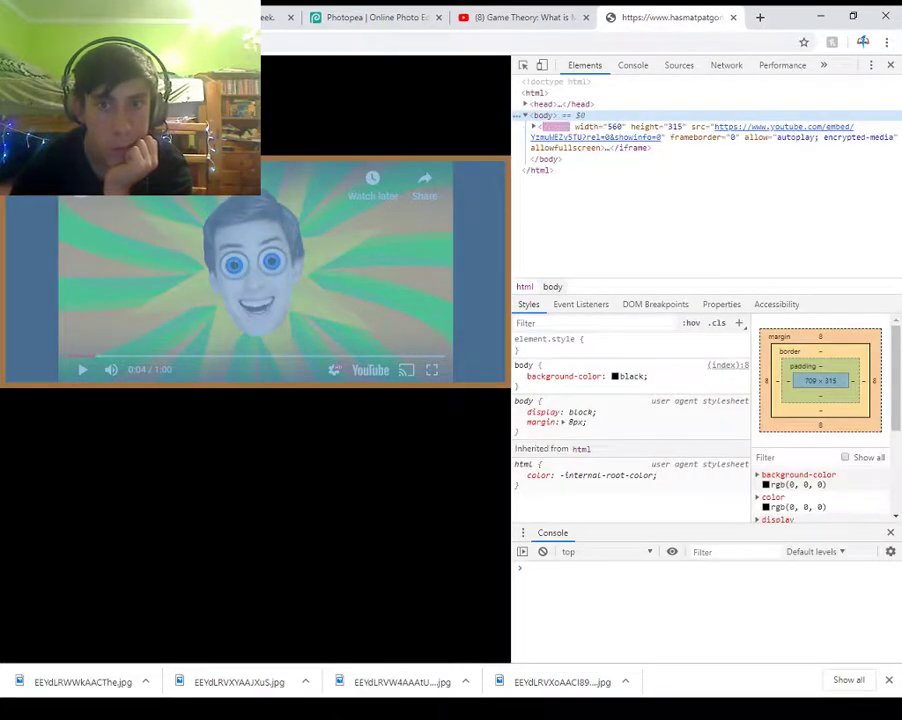
click(534, 127)
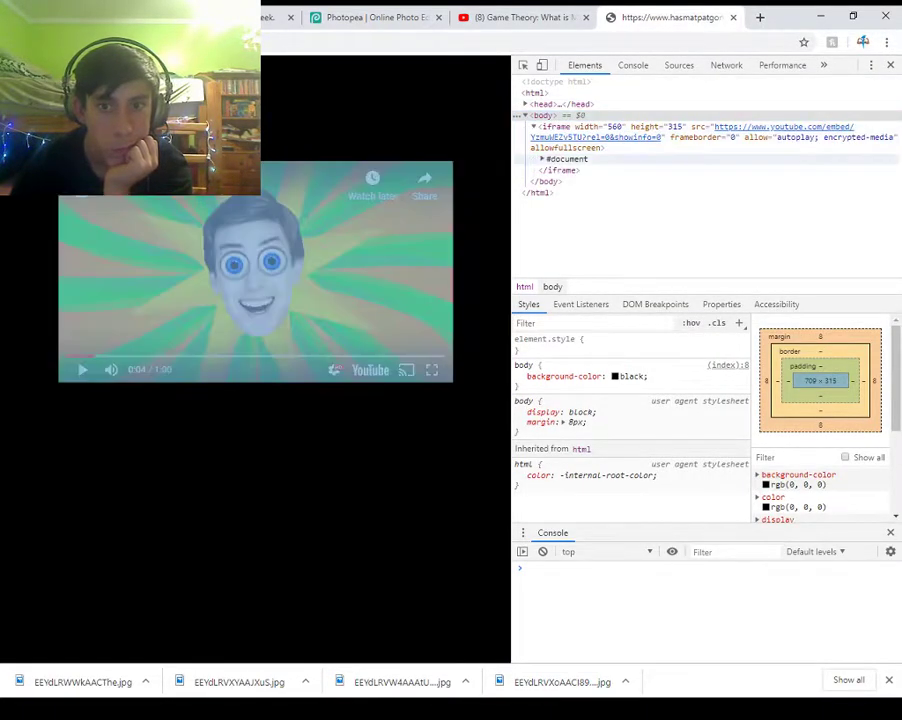
click(542, 160)
click(551, 182)
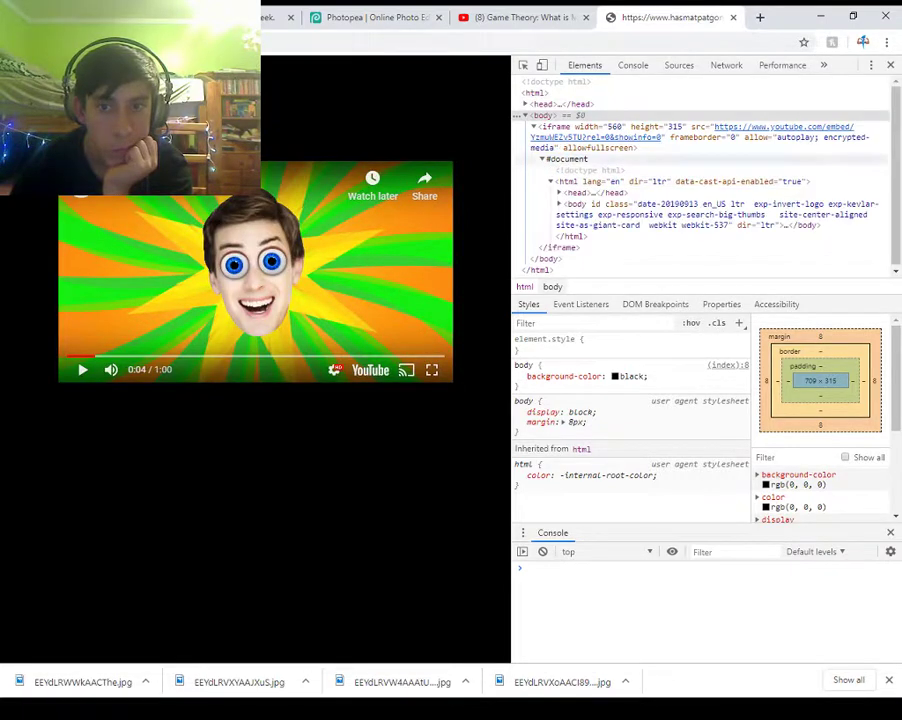
click(525, 104)
scroll(540, 130, down, 1)
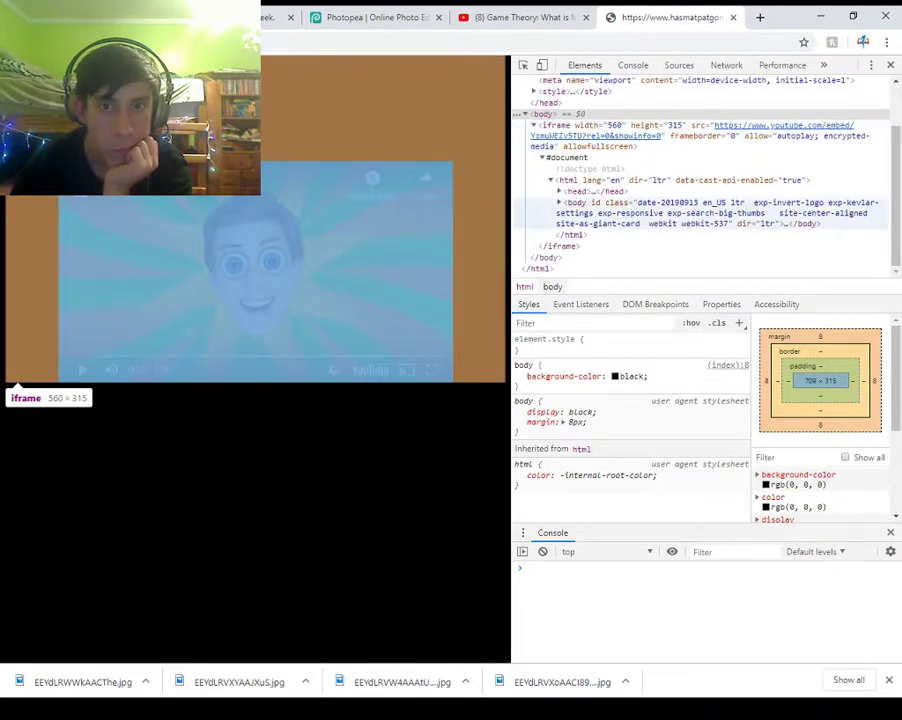
- Expand the embedded document's body and read its noscript block and the second script block
click(559, 203)
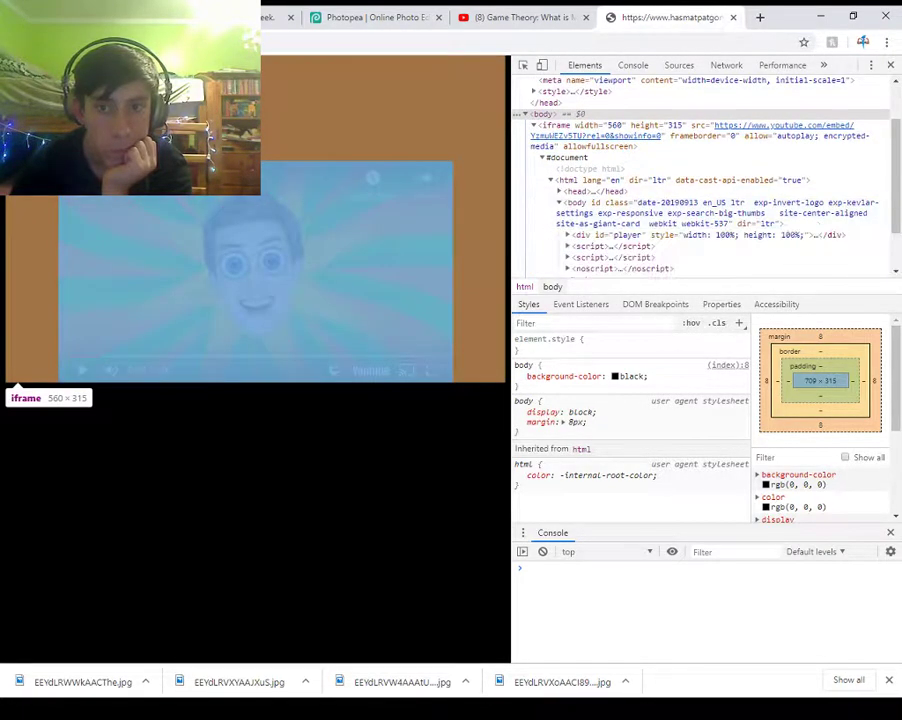
scroll(565, 203, down, 1)
click(568, 212)
scroll(568, 212, down, 1)
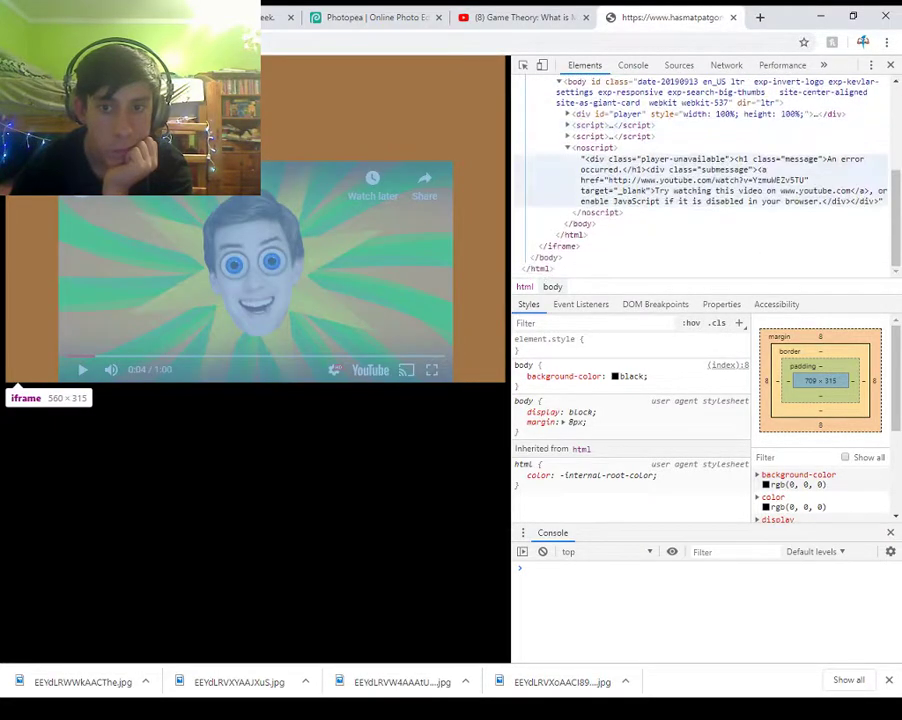
click(568, 136)
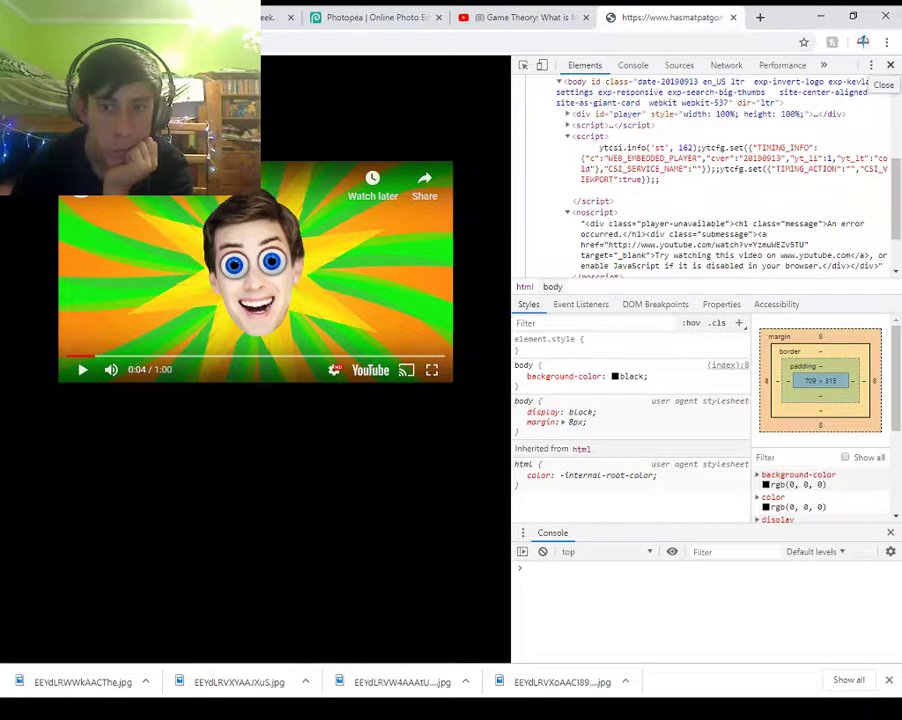
scroll(705, 175, down, 2)
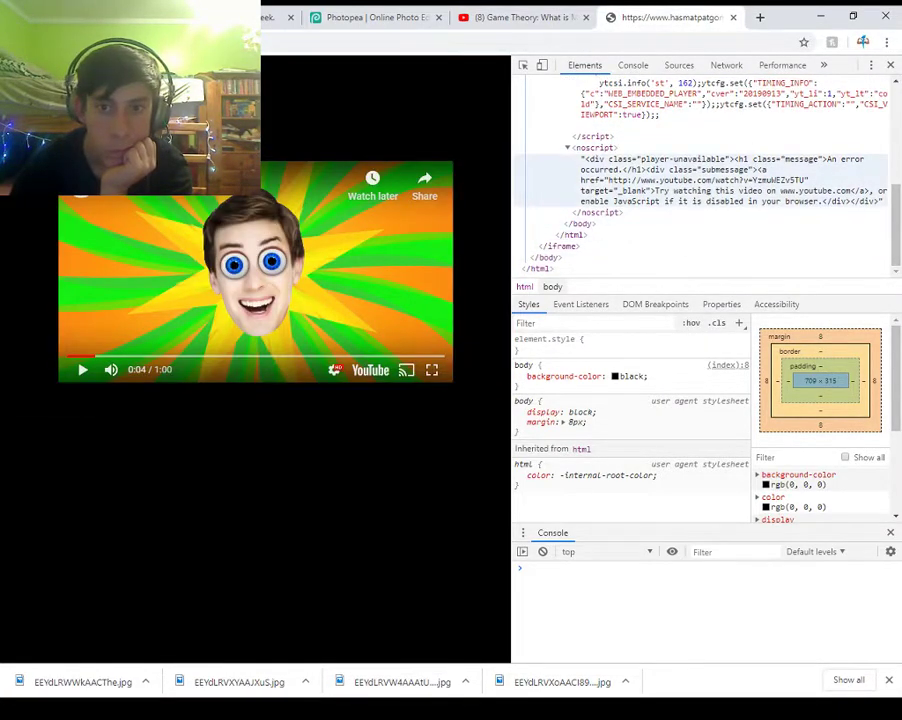
- Expand the first script block below the player element and look through its yt.setConfig code
scroll(705, 175, up, 3)
click(568, 201)
scroll(590, 201, down, 2)
scroll(590, 201, up, 1)
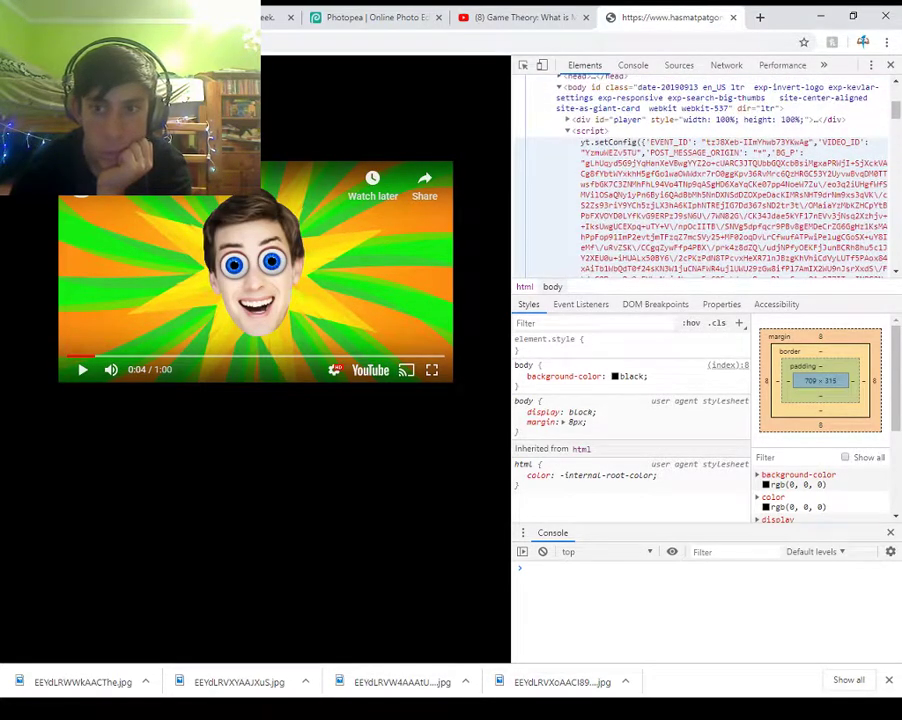
scroll(705, 175, down, 8)
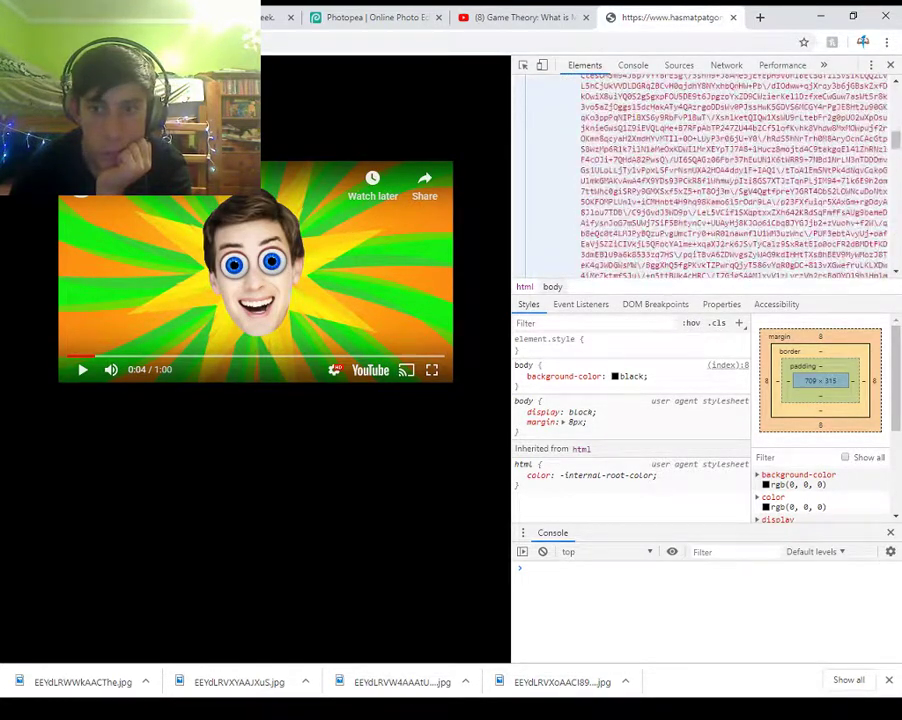
scroll(705, 175, down, 10)
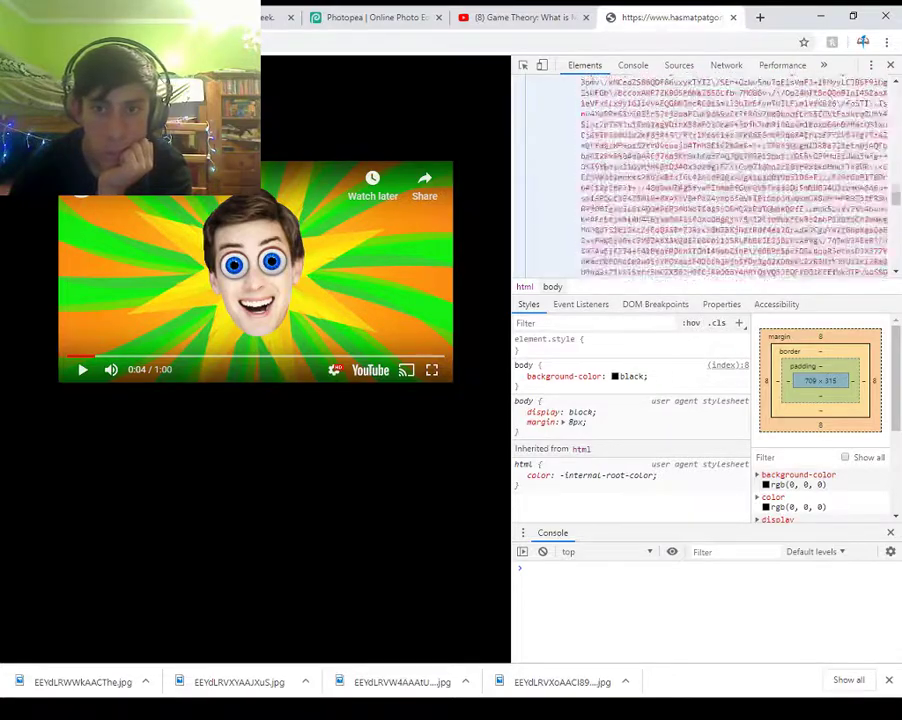
scroll(705, 175, up, 6)
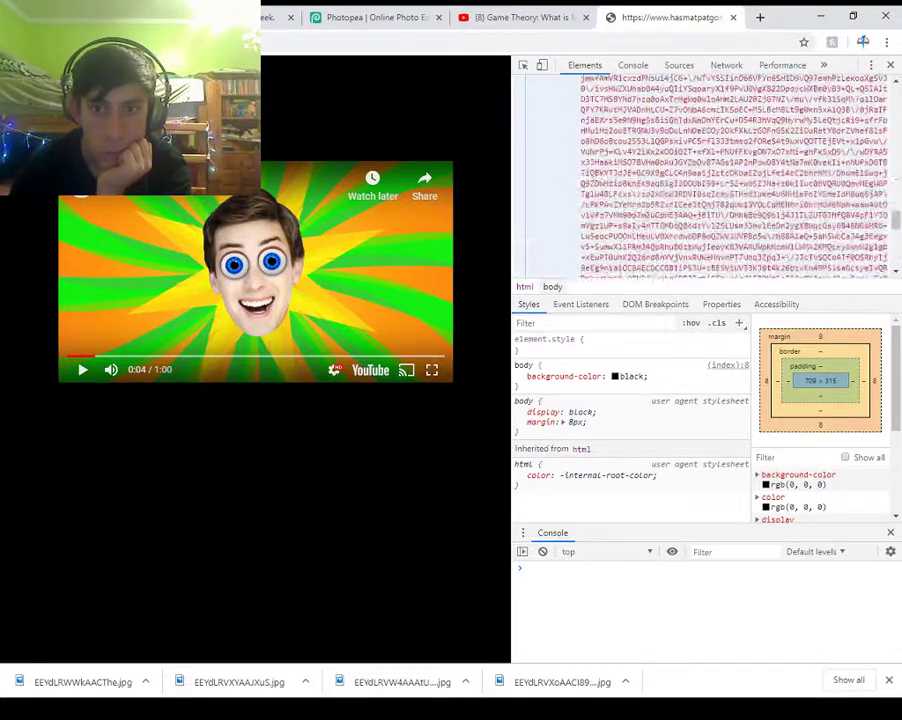
scroll(705, 175, up, 10)
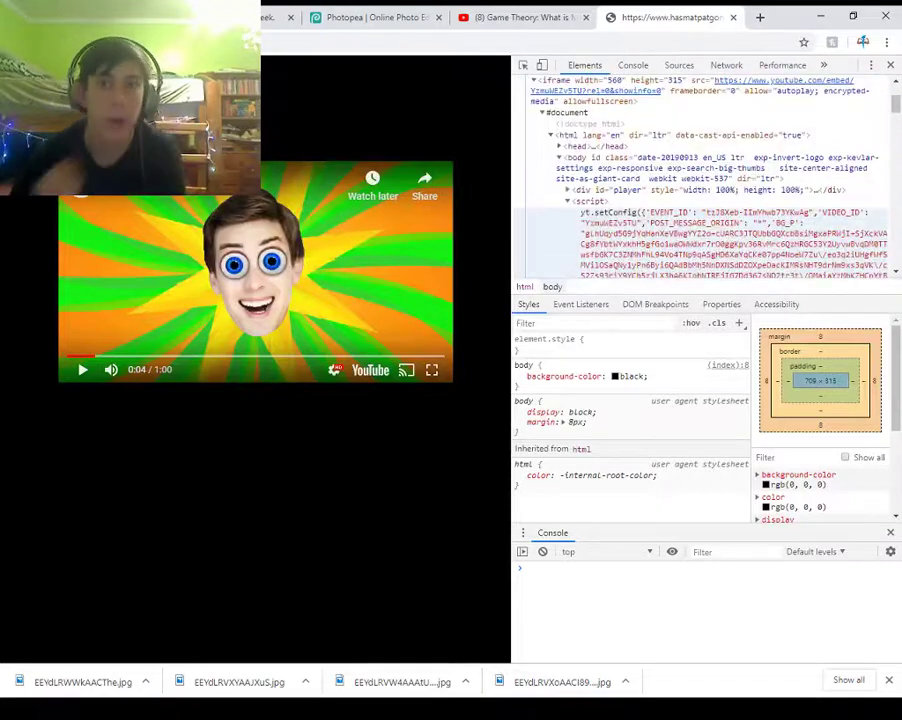
- Expand the player element and its ytp-chrome-bottom controls, read the fullscreen button's code, and close the developer tools
click(568, 190)
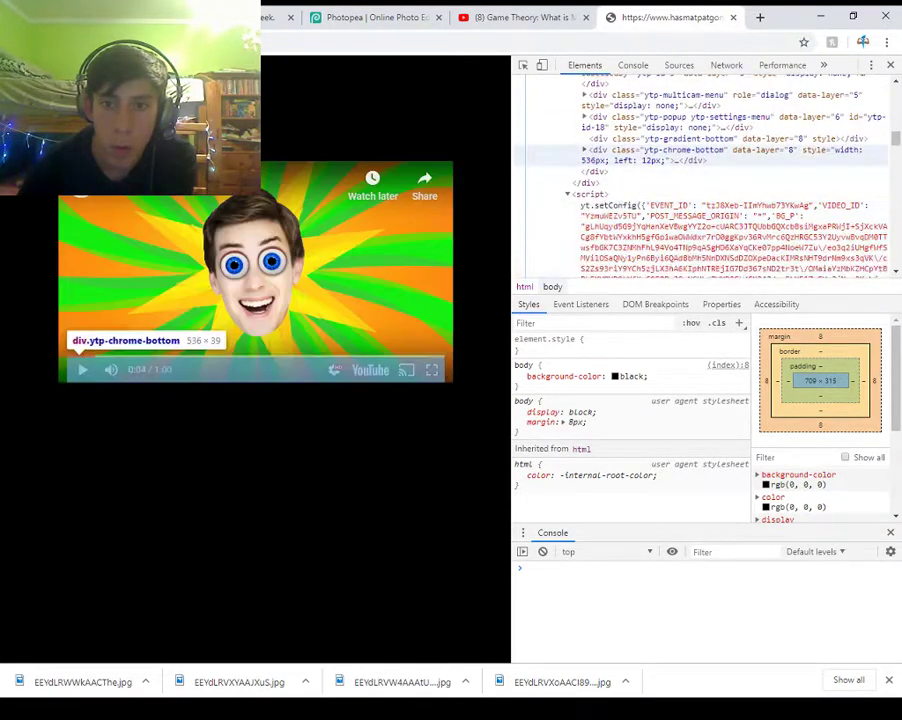
click(585, 150)
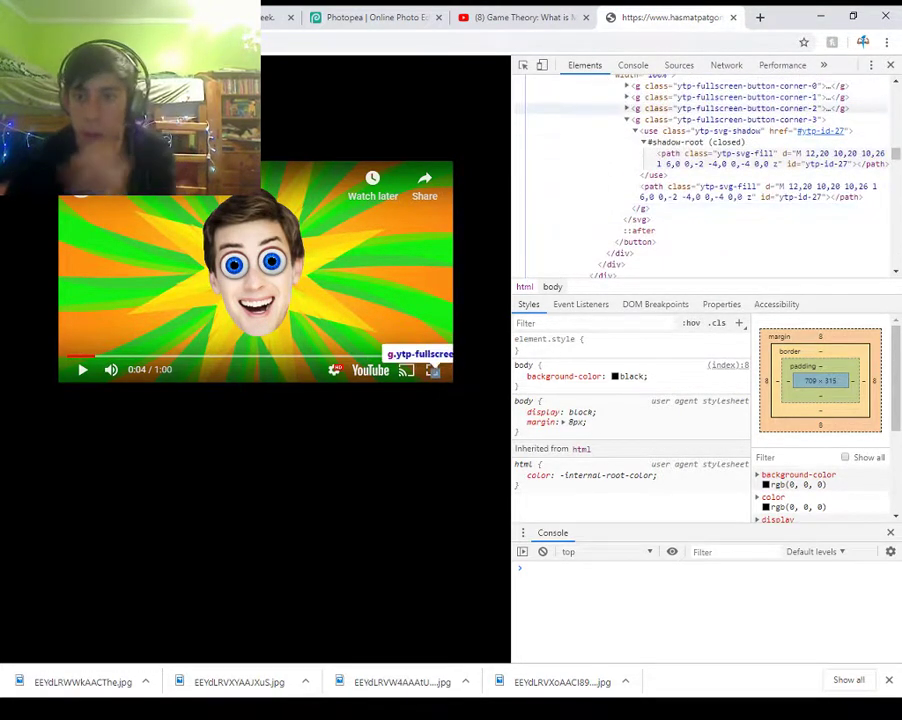
key(F12)
- Return to the Creator Ink #GTARG tweet, reload it and read through its replies for hints
key(ctrl+shift+Tab)
key(ctrl+shift+Tab)
key(ctrl+shift+Tab)
key(ctrl+shift+Tab)
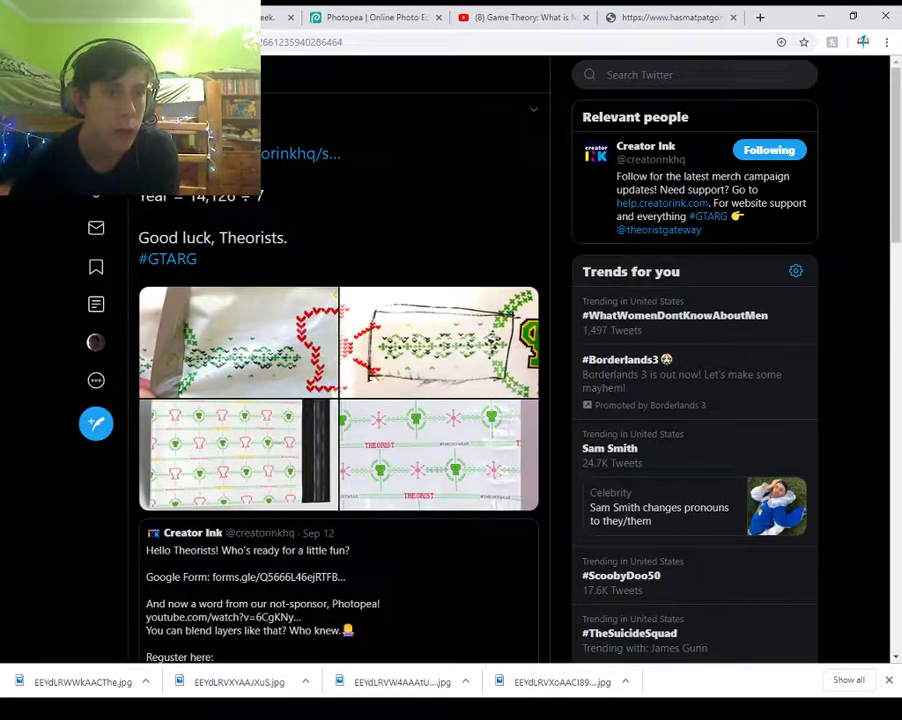
key(F5)
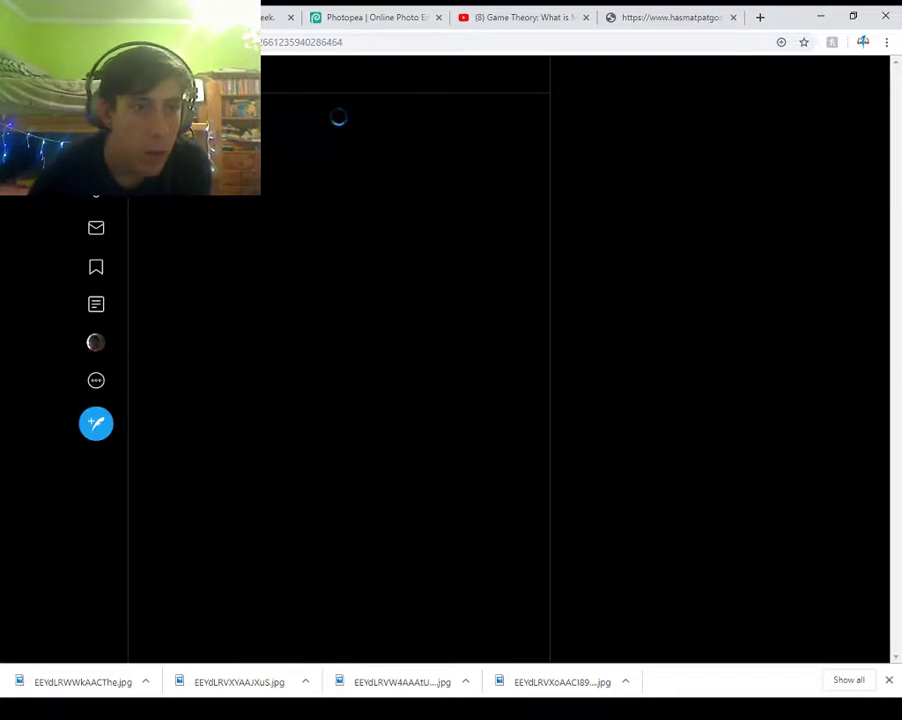
scroll(338, 360, down, 8)
scroll(338, 360, down, 3)
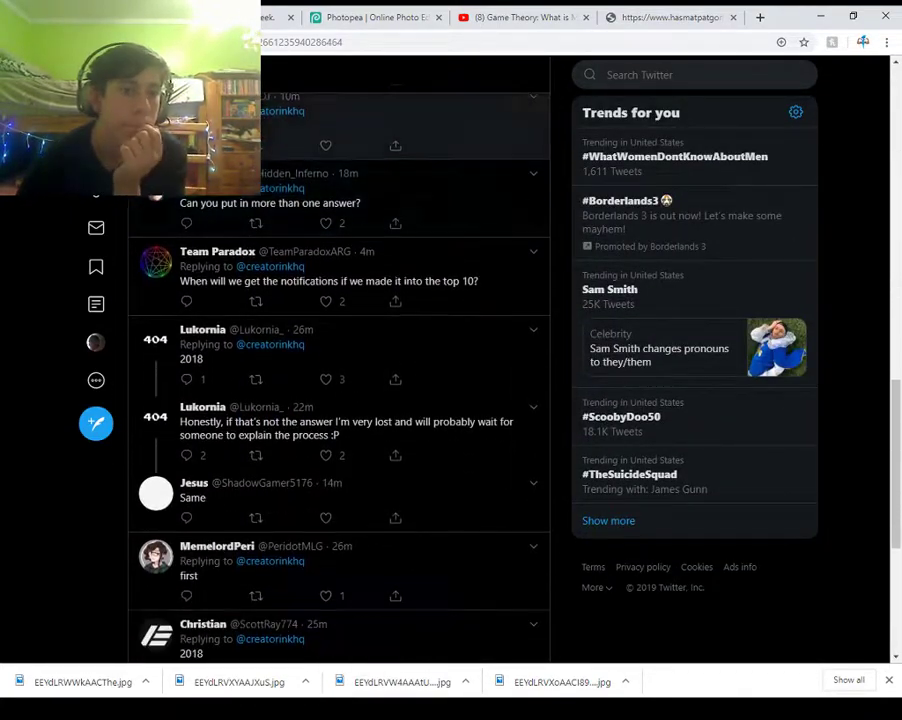
mouse_move(217, 252)
scroll(217, 252, down, 2)
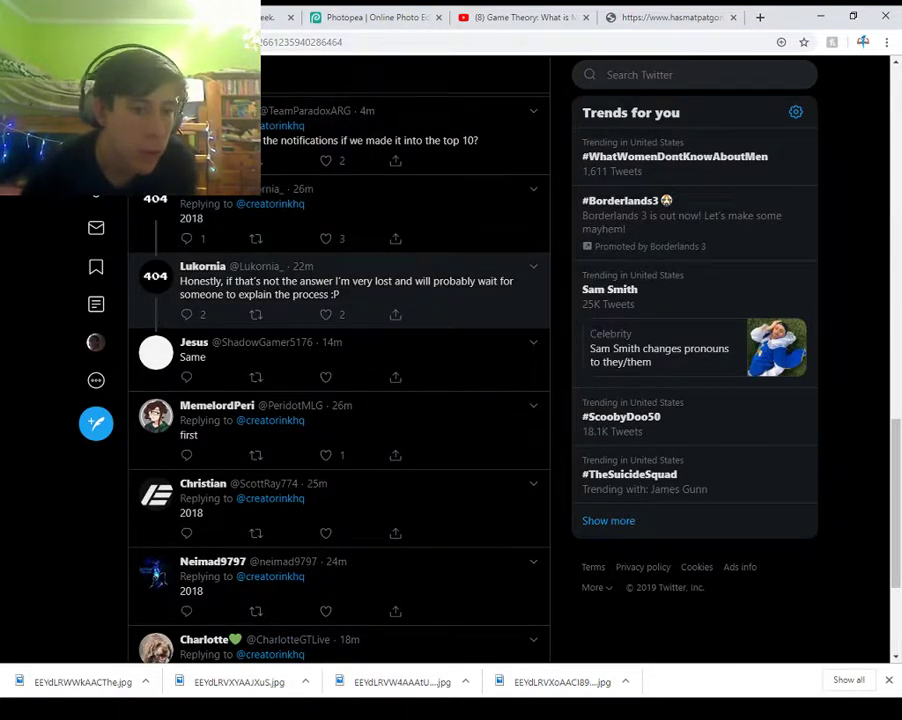
scroll(338, 290, down, 1)
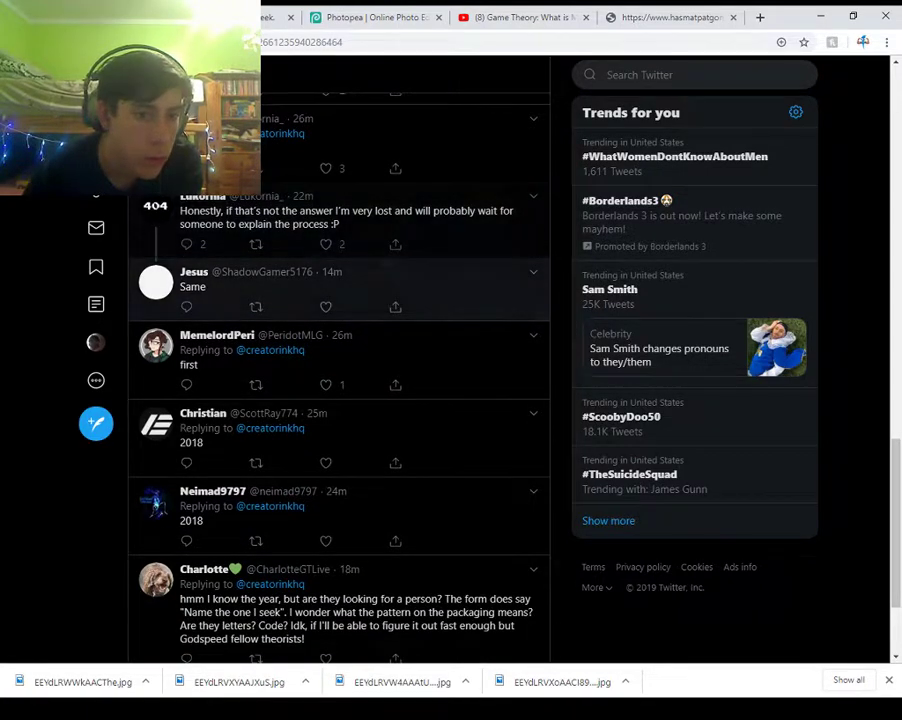
scroll(338, 290, down, 2)
scroll(338, 290, up, 5)
scroll(338, 290, up, 4)
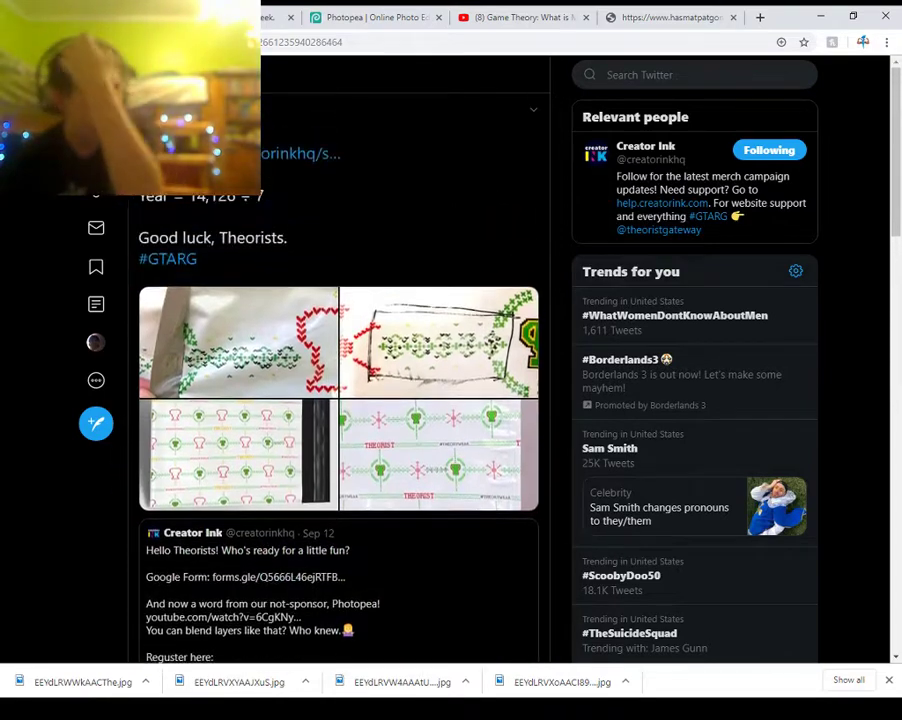
- Check the "Name the one that I seek." form and resume the "Game Theory: What is MatPat HIDING?" video
key(ctrl+Tab)
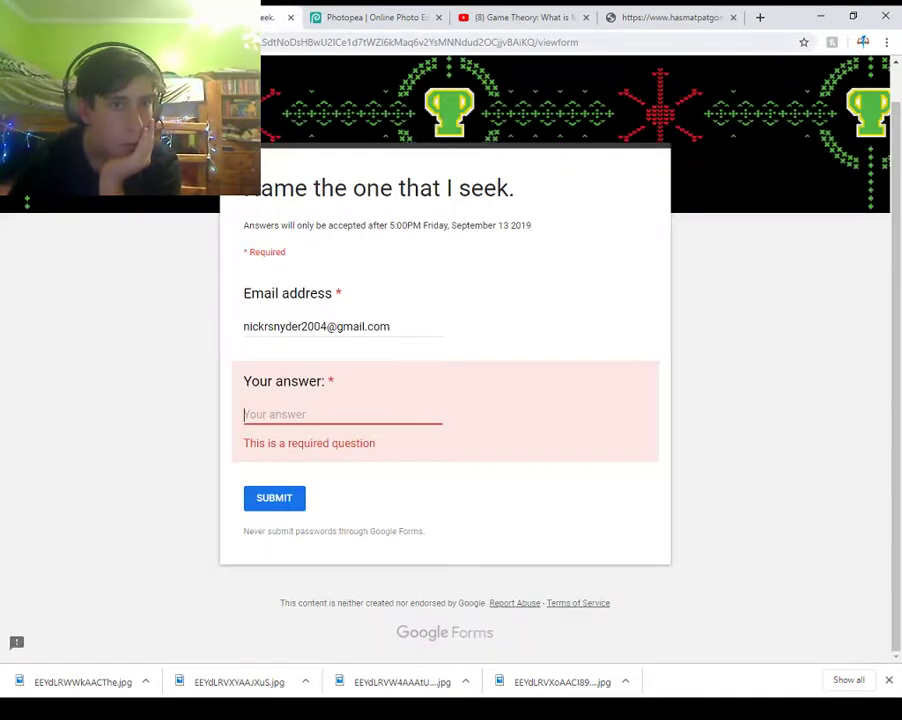
key(ctrl+Tab)
key(ctrl+Tab)
key(ctrl+Tab)
key(ctrl+shift+Tab)
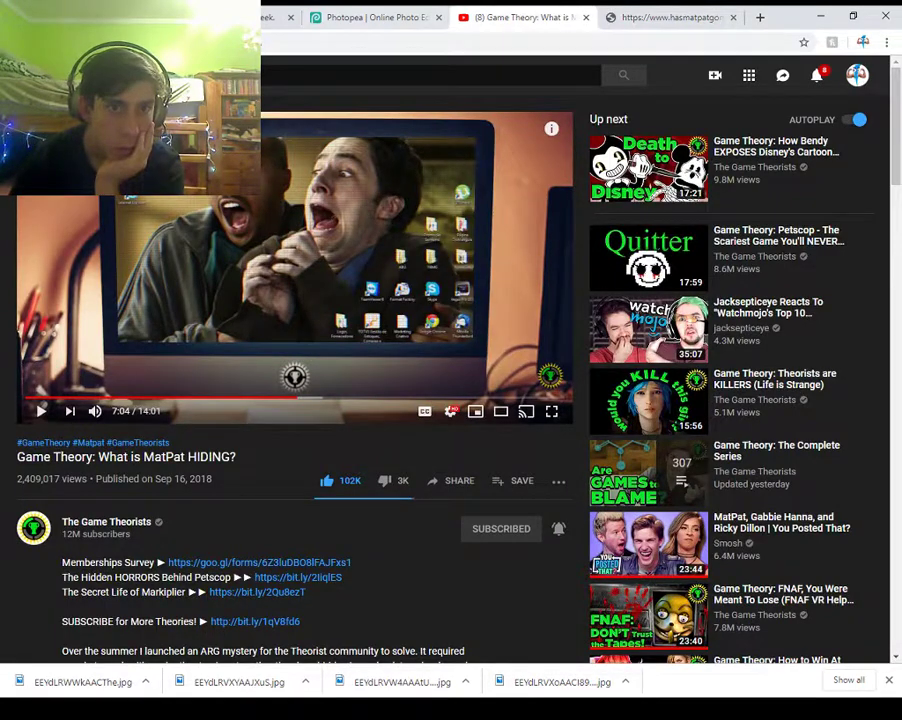
key(ctrl+shift+Tab)
key(ctrl+shift+Tab)
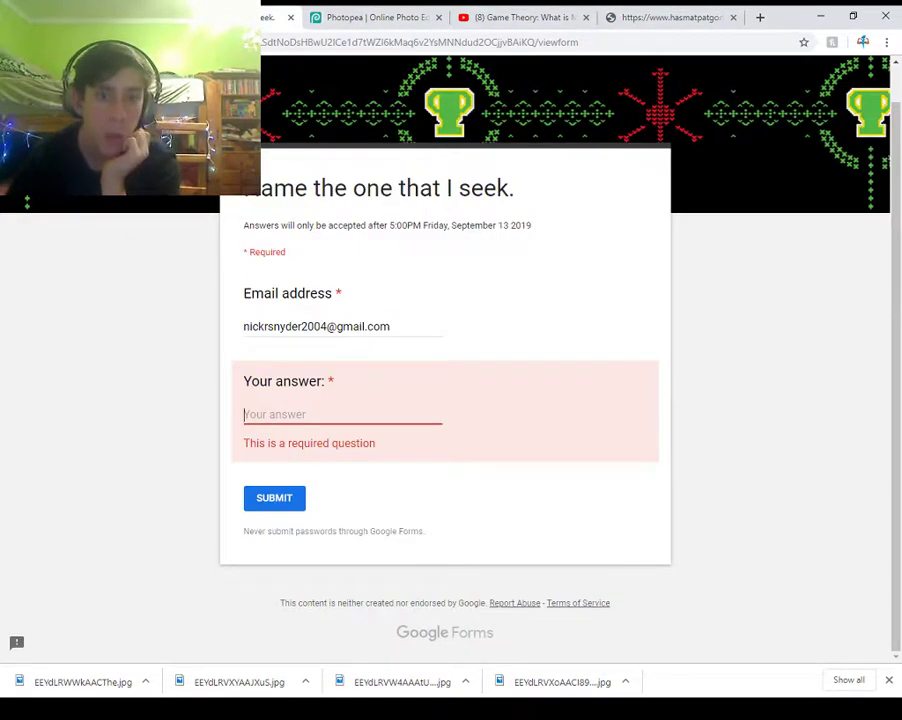
key(ctrl+Tab)
key(ctrl+Tab)
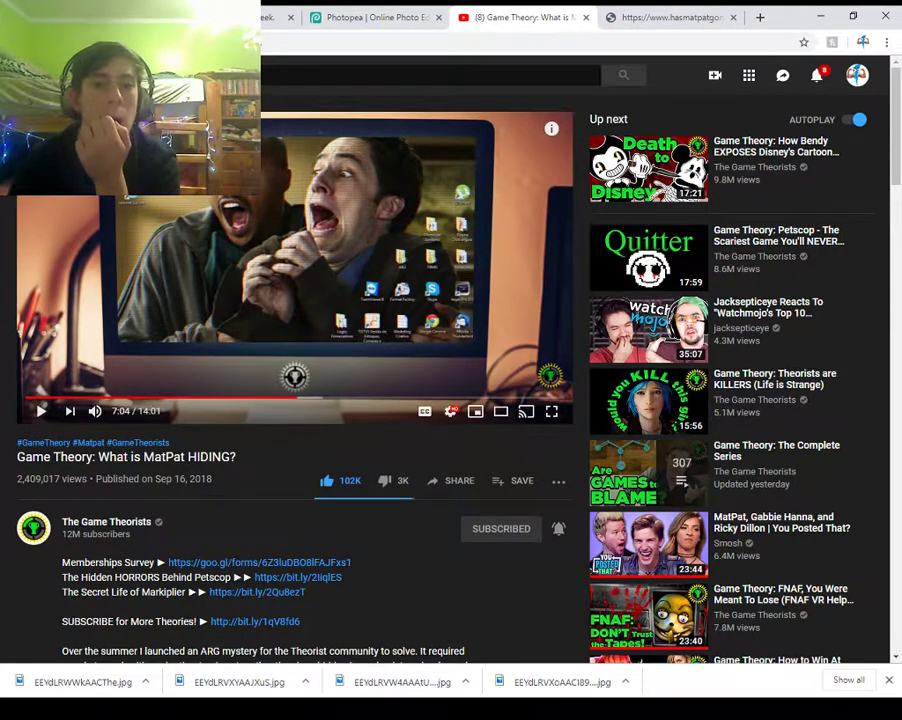
key(k)
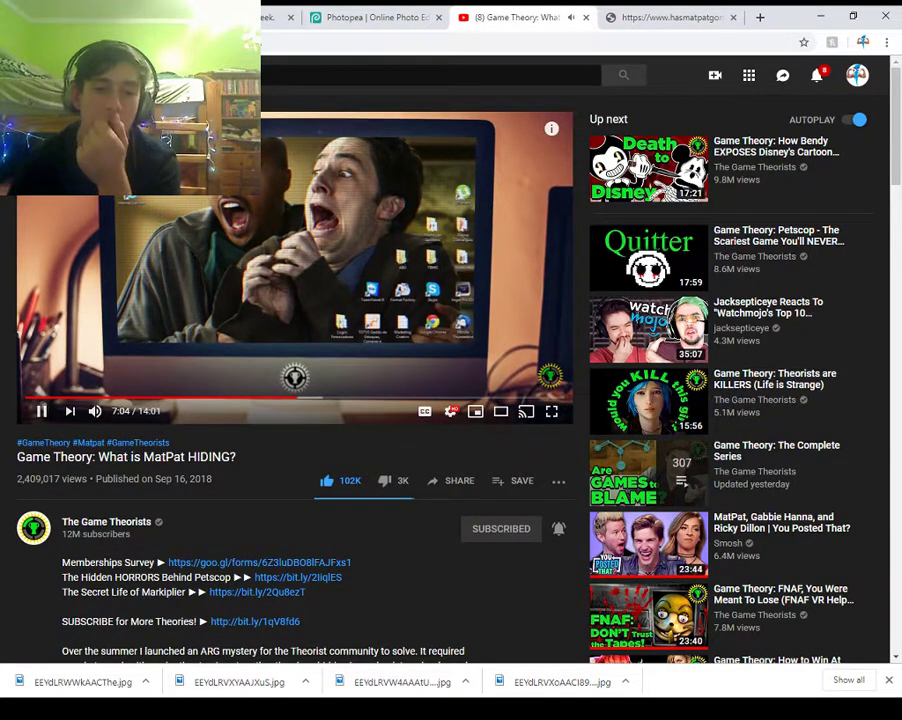
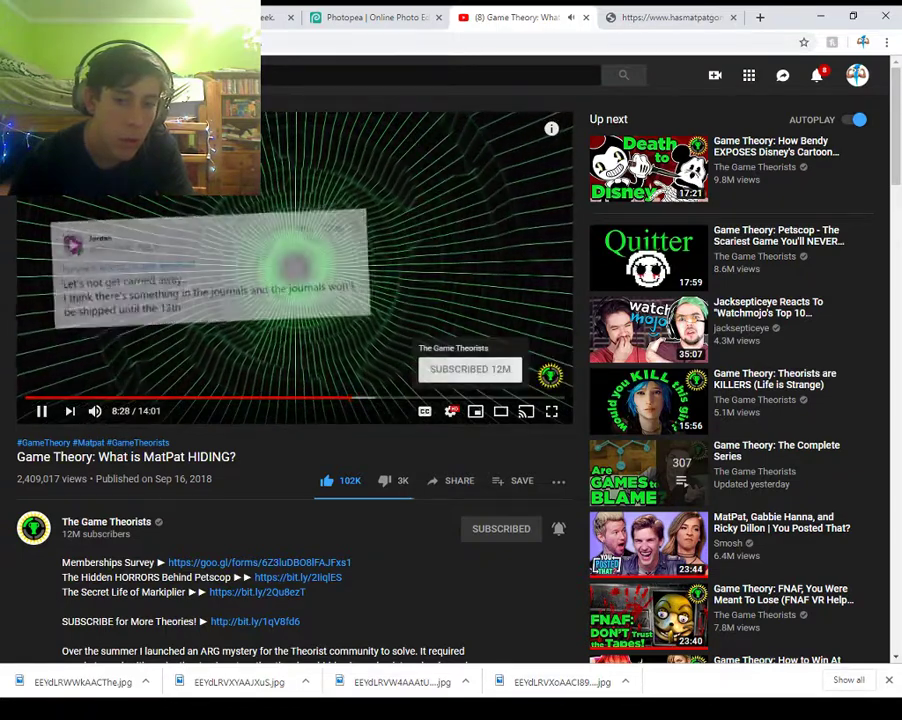
- Close the Game Theory video and hasmatpatgonemad pages and go back to the #GTARG tweet
key(ctrl+w)
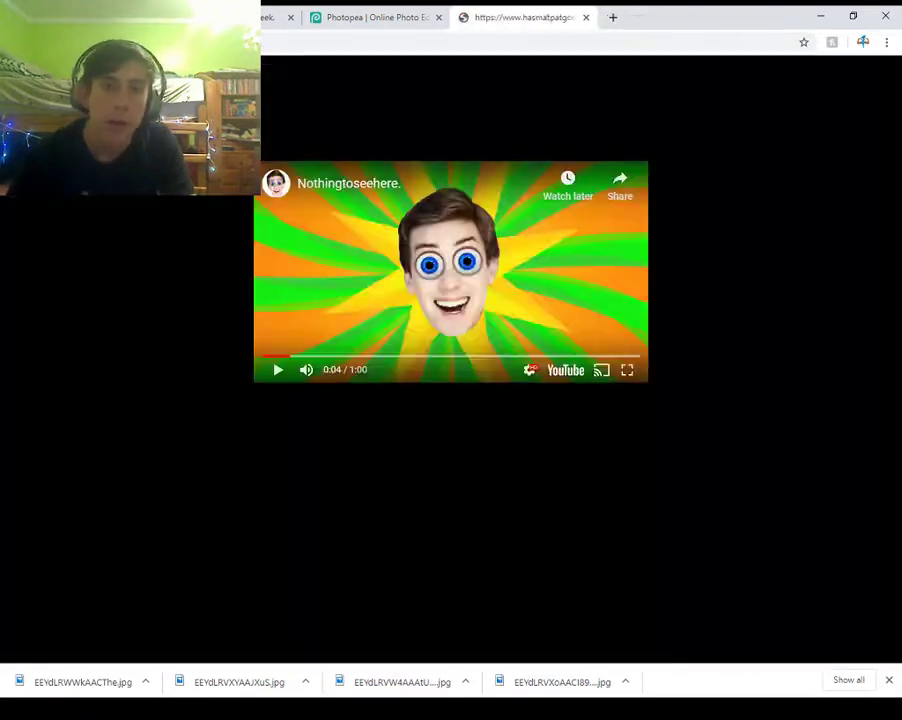
key(ctrl+w)
key(ctrl+shift+Tab)
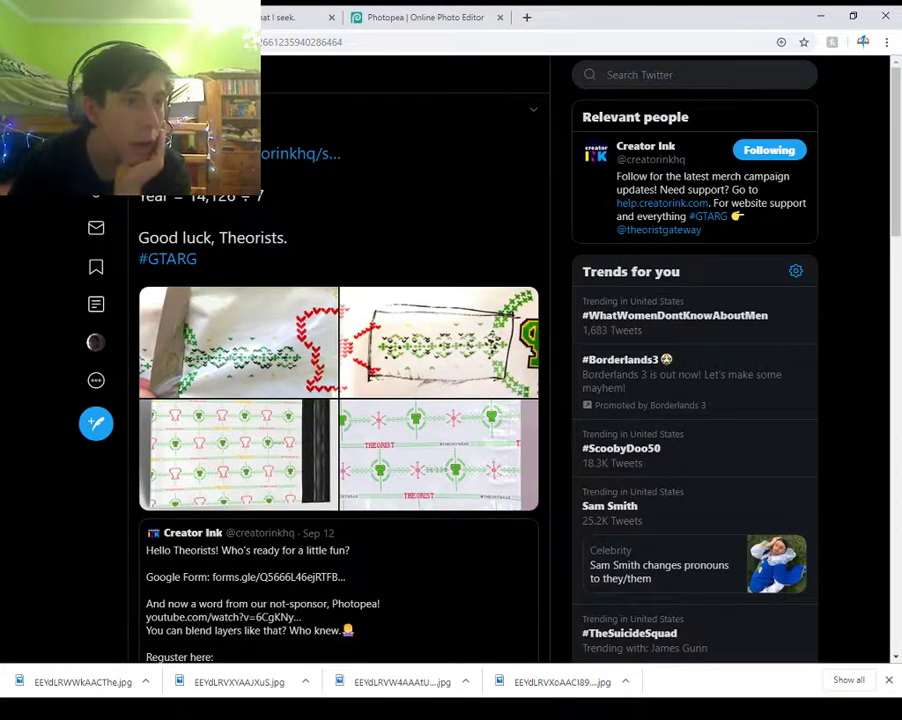
- Refresh the #GTARG tweet to check for new replies, reread the quoted rules image and glance at the answer form
key(F5)
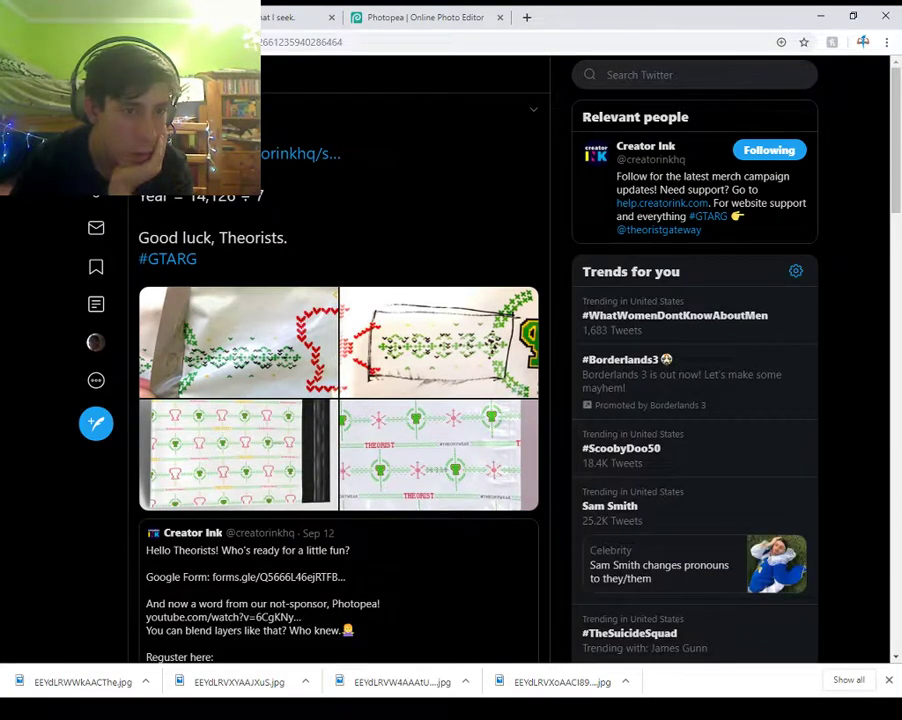
scroll(338, 360, down, 15)
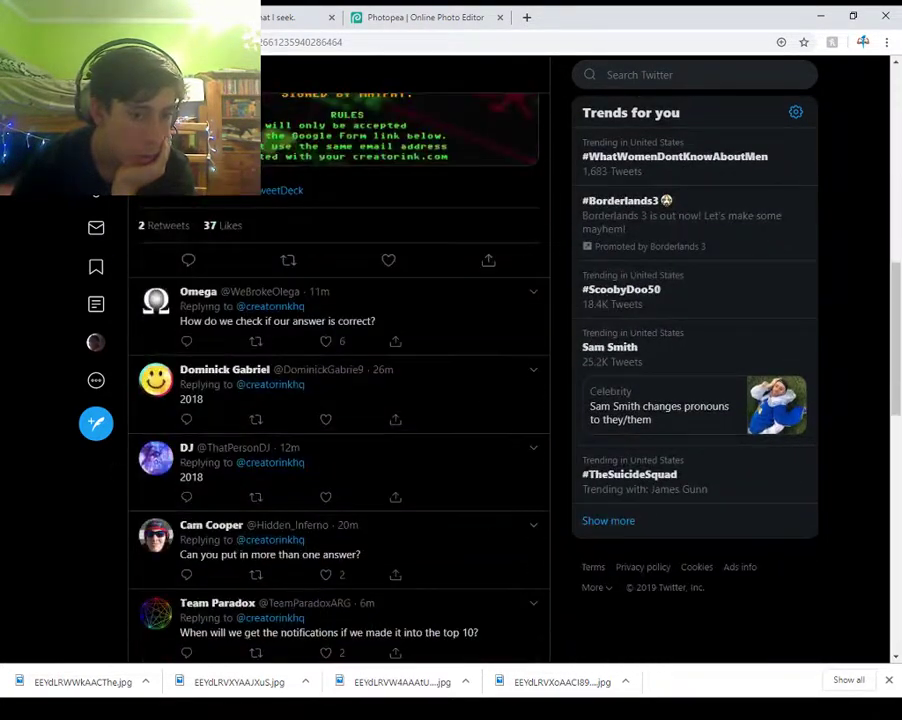
scroll(338, 360, down, 5)
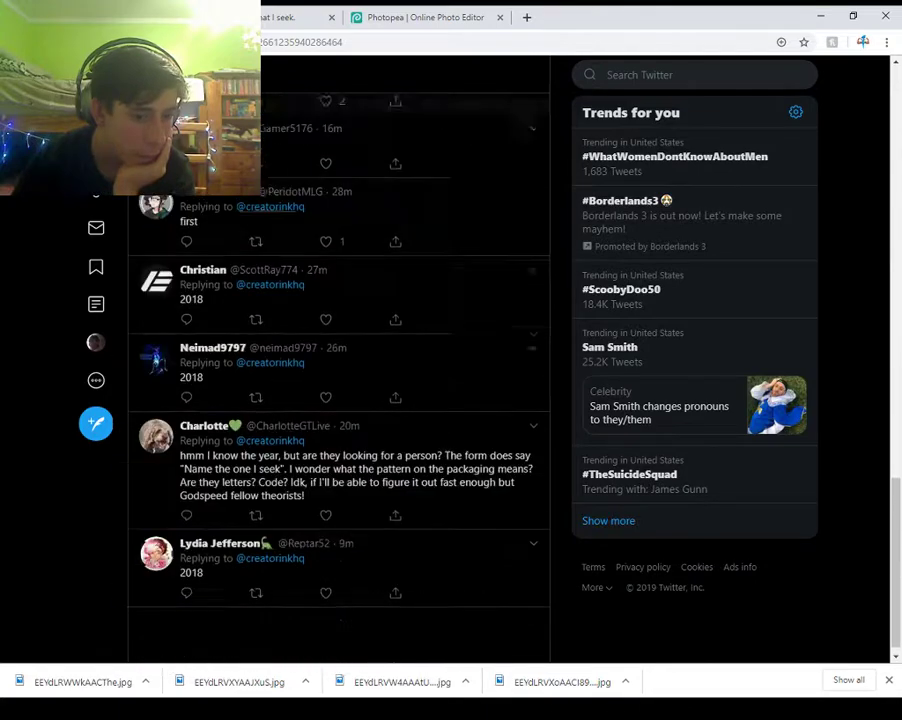
scroll(338, 300, up, 9)
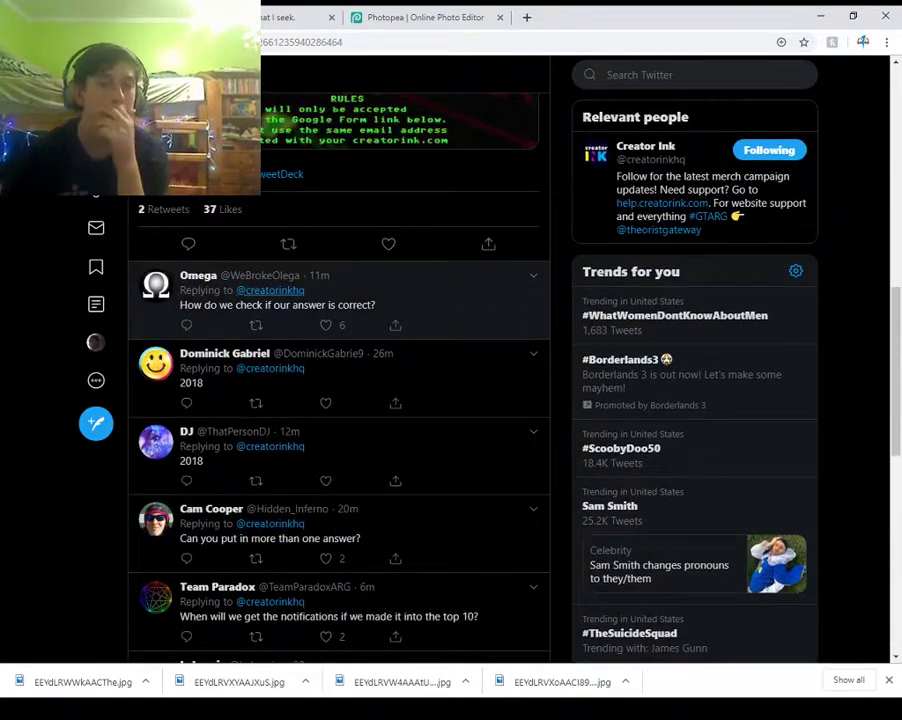
scroll(270, 300, up, 2)
scroll(338, 360, up, 5)
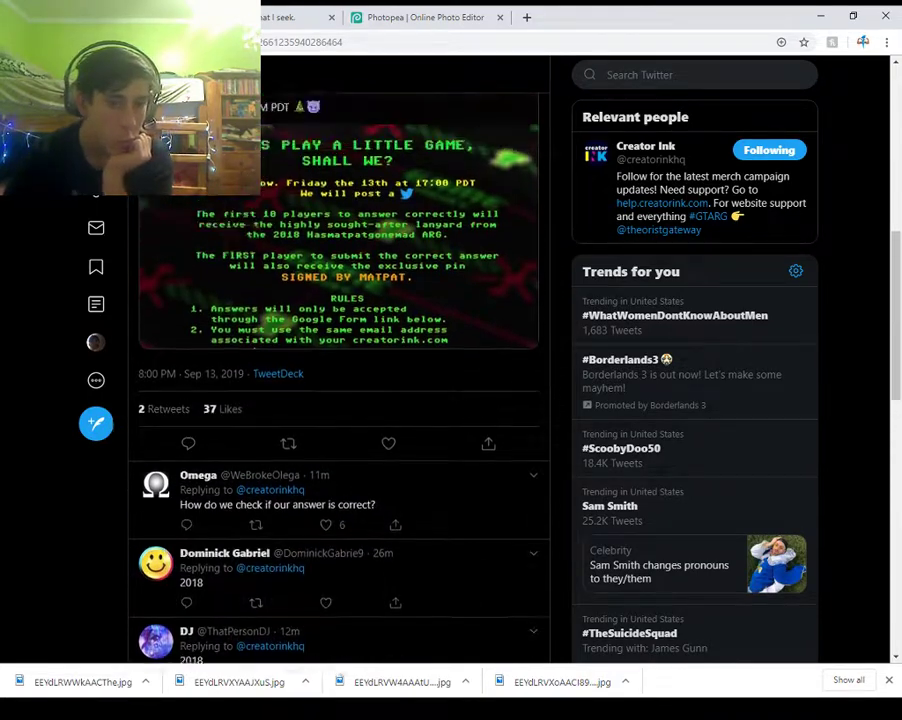
scroll(338, 360, up, 2)
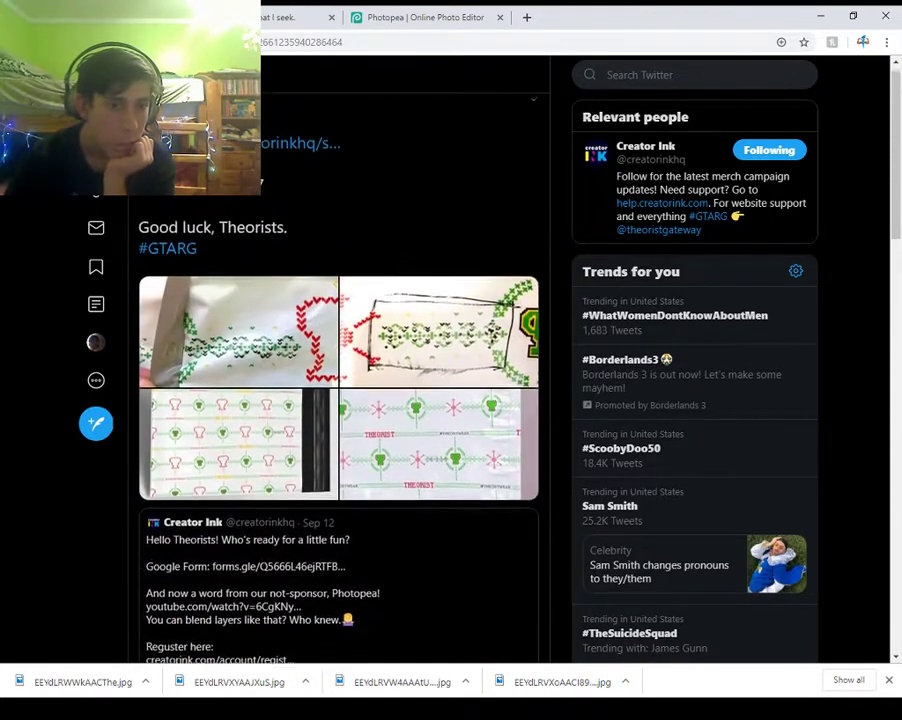
key(ctrl+Tab)
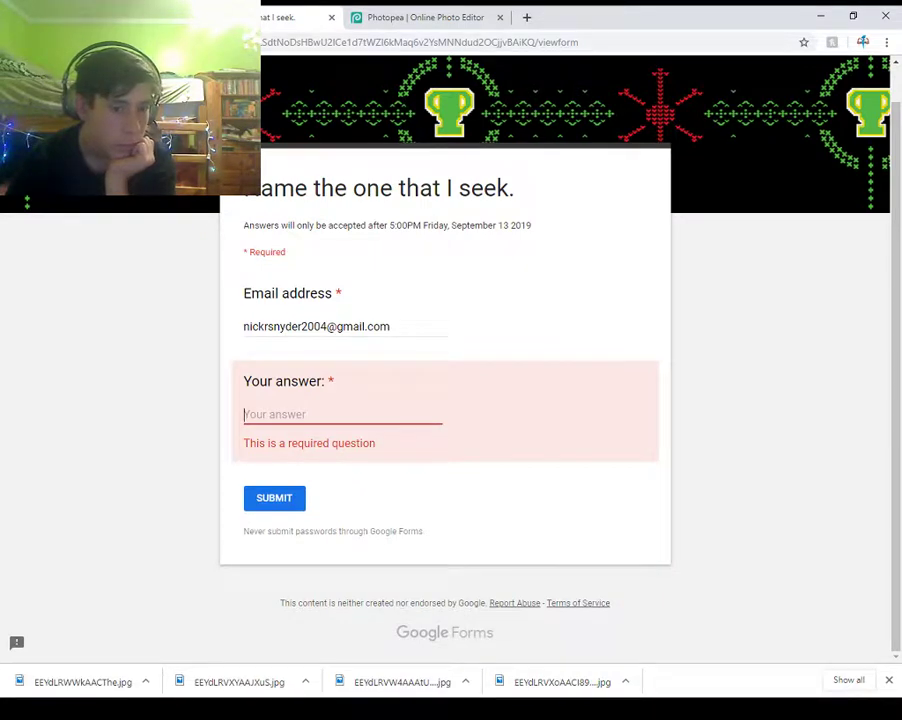
key(ctrl+shift+Tab)
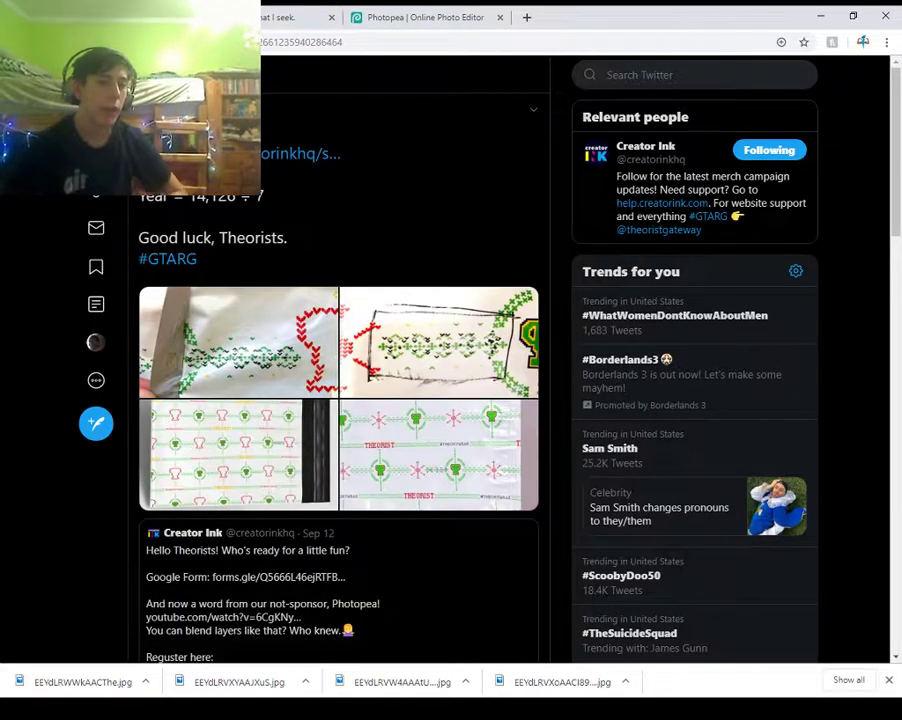
- View the tweet's four packaging photos enlarged, compare their black marked patterns, and close the photo viewer
click(238, 342)
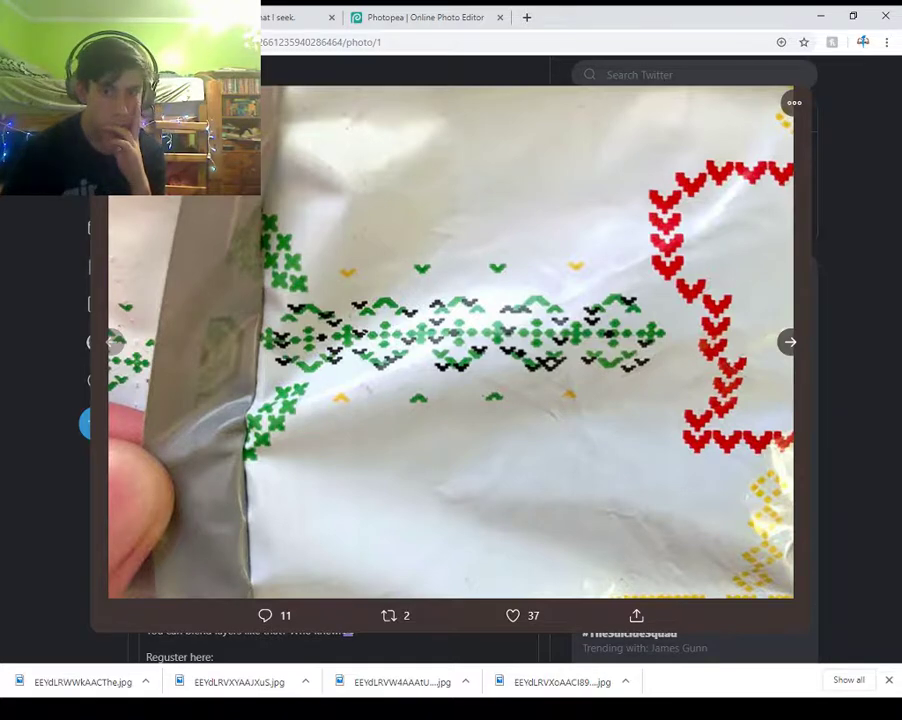
key(Right)
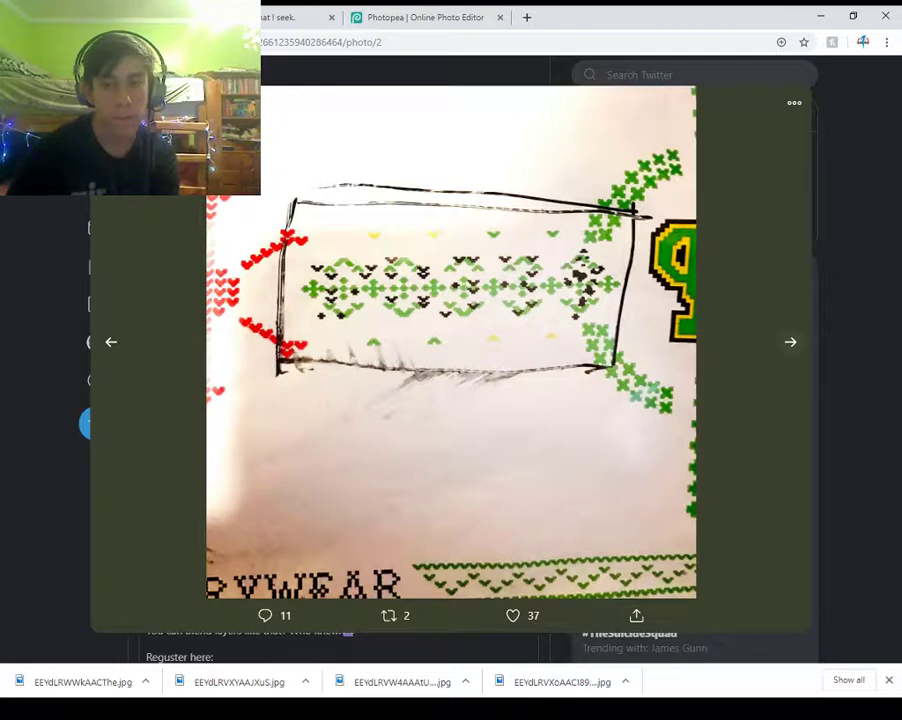
key(Right)
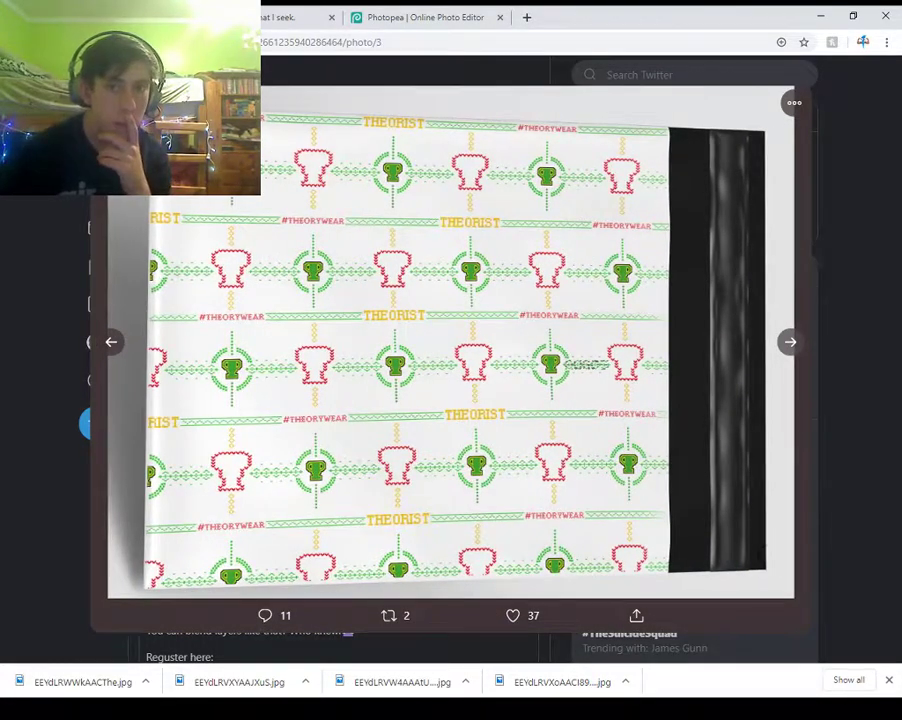
key(Right)
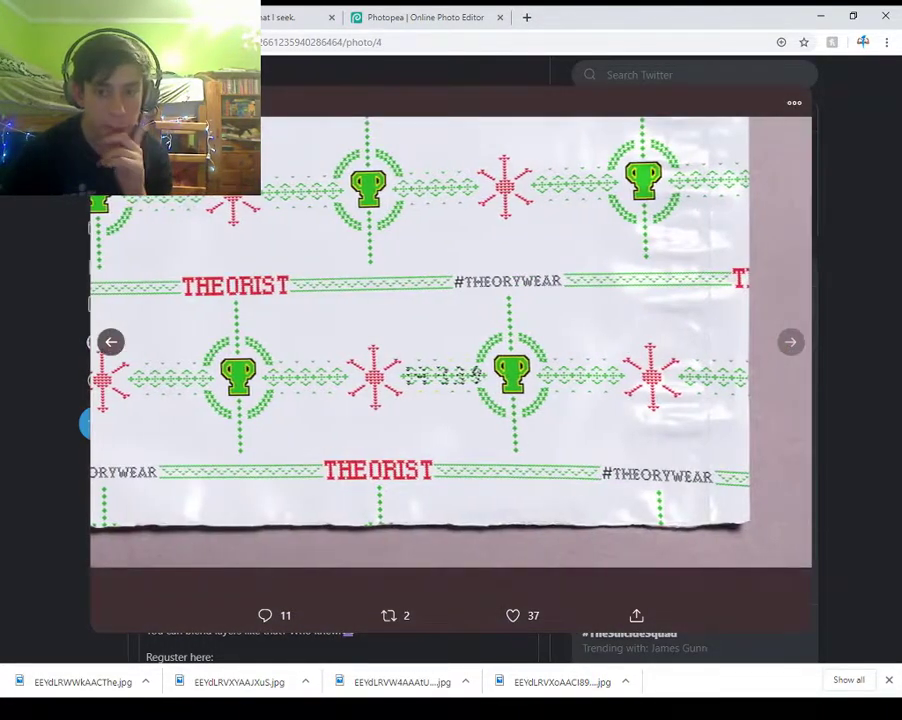
key(Left)
key(Left)
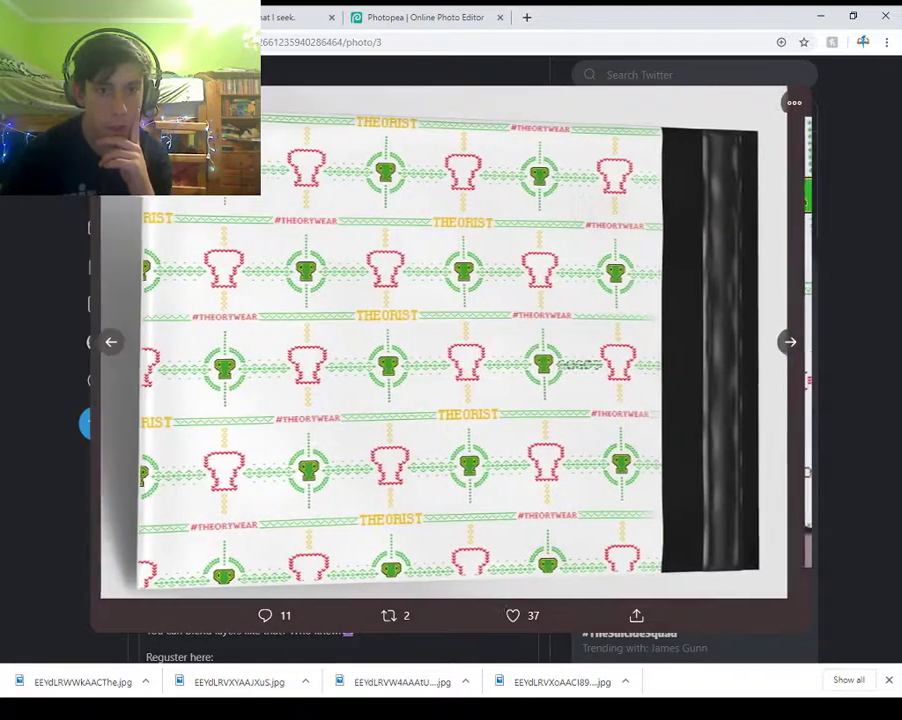
key(Left)
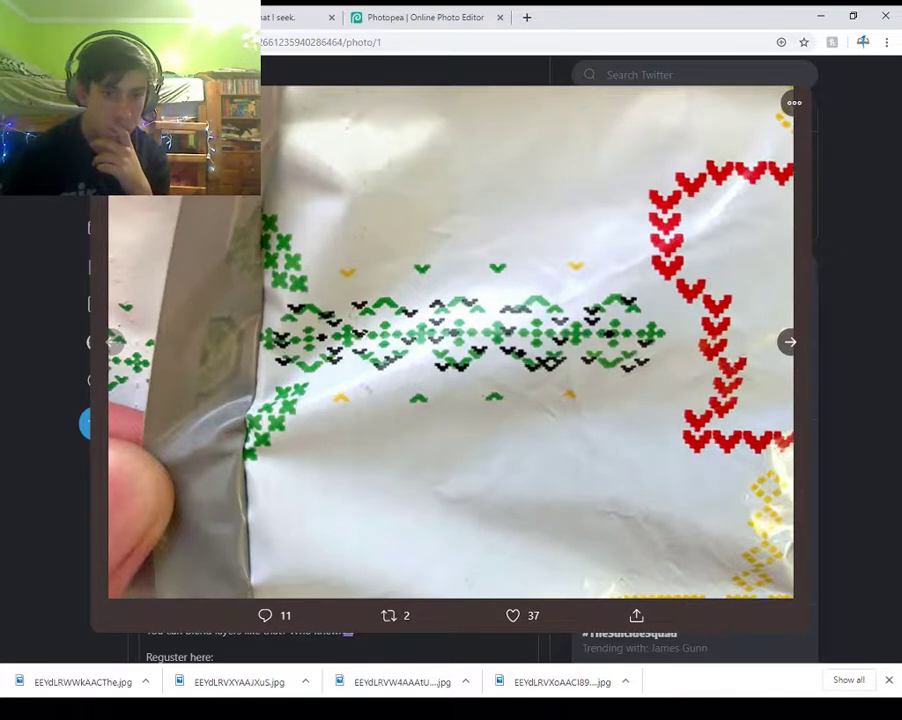
key(Escape)
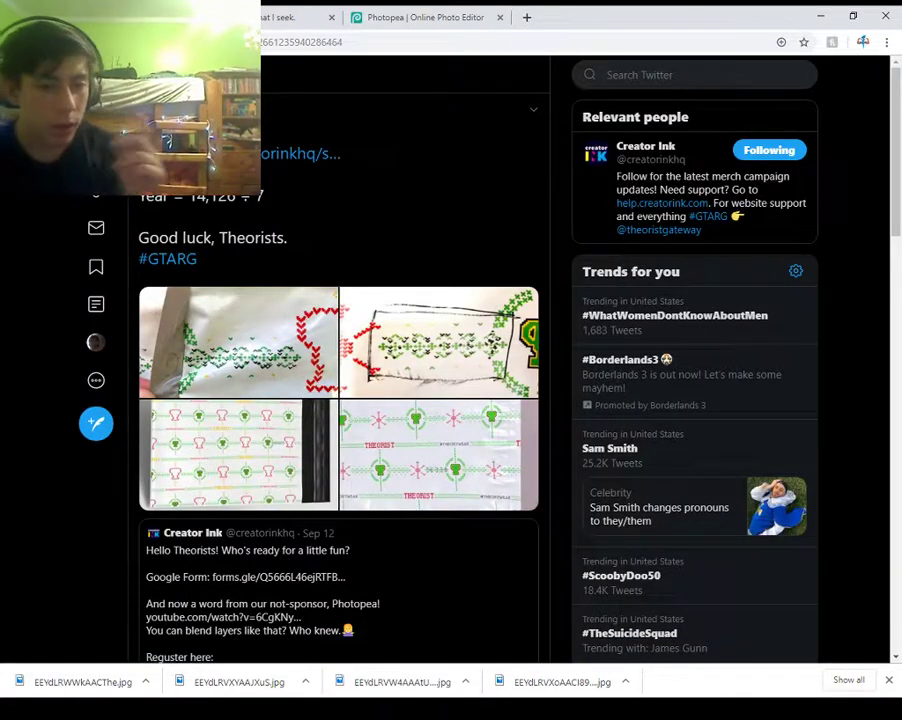
- Check the tweet's third packaging photo, switch to Photopea, open the downloaded EEYdLRVXYAAJXuS.jpg there and select the Zoom tool
click(238, 455)
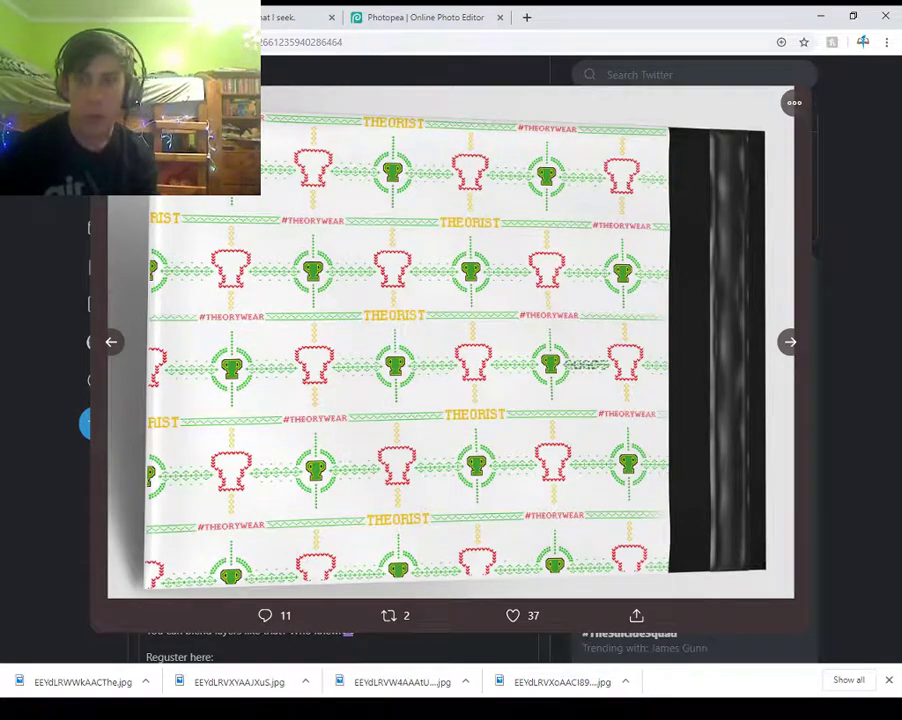
key(Escape)
click(425, 17)
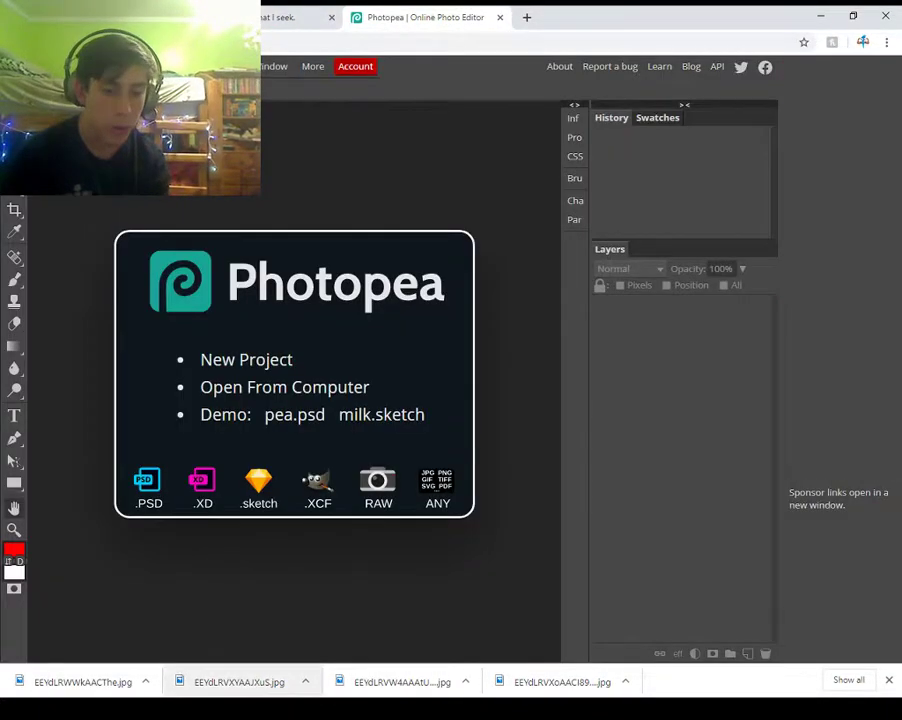
drag(239, 682, 275, 540)
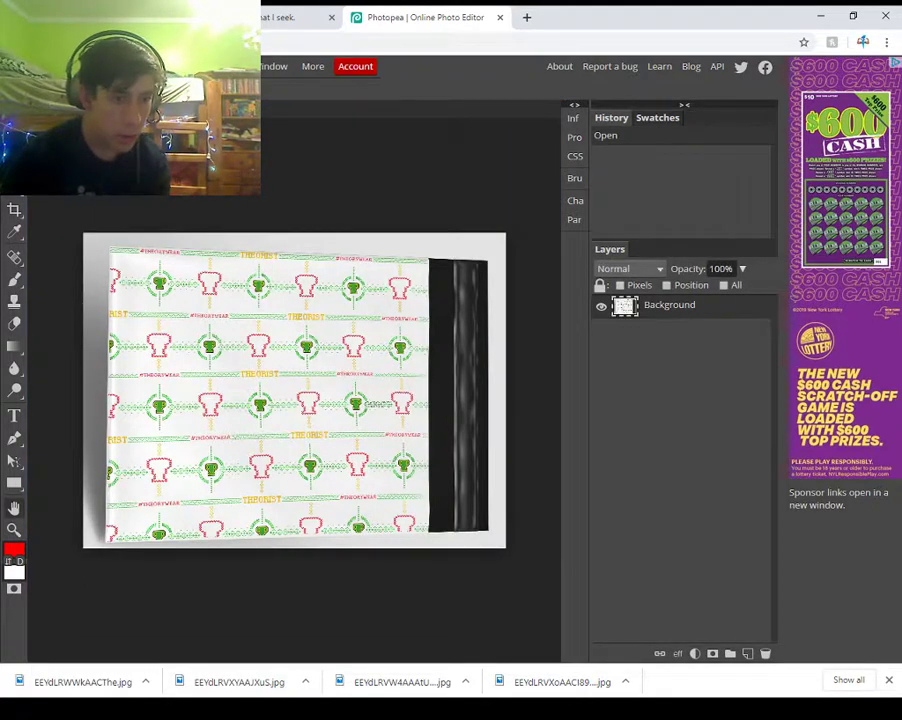
right_click(14, 461)
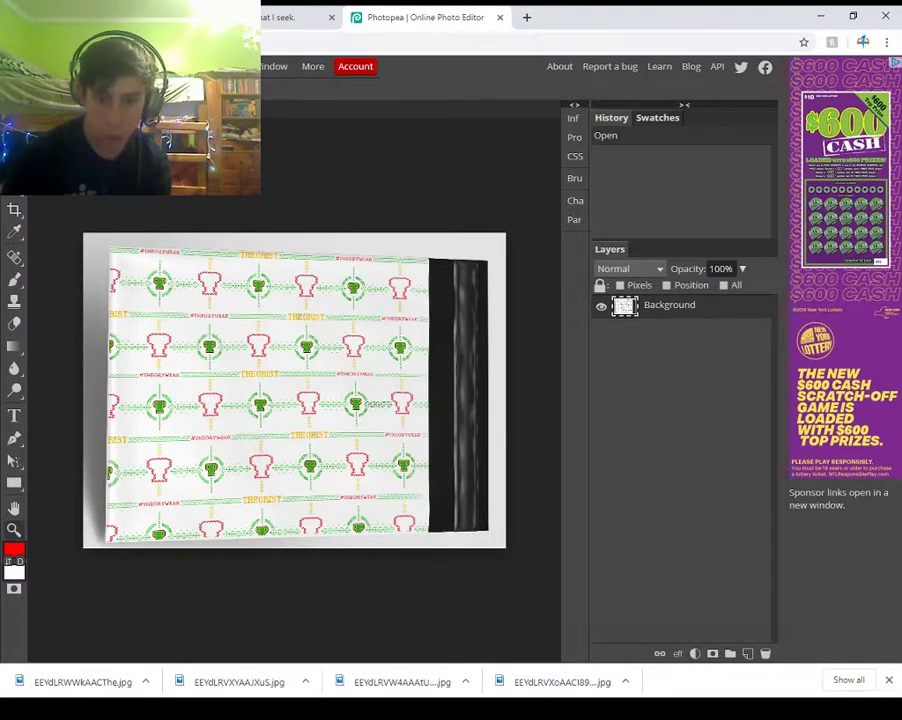
- Magnify the lower end of the package's black strip to examine the faint pattern on it
scroll(487, 516, up, 6)
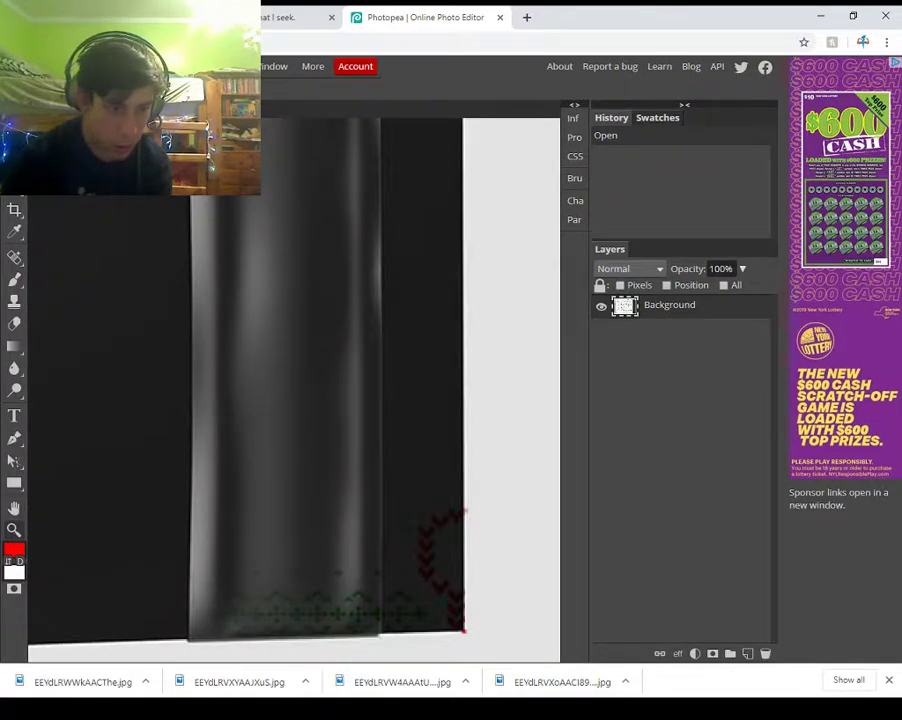
drag(350, 683, 340, 560)
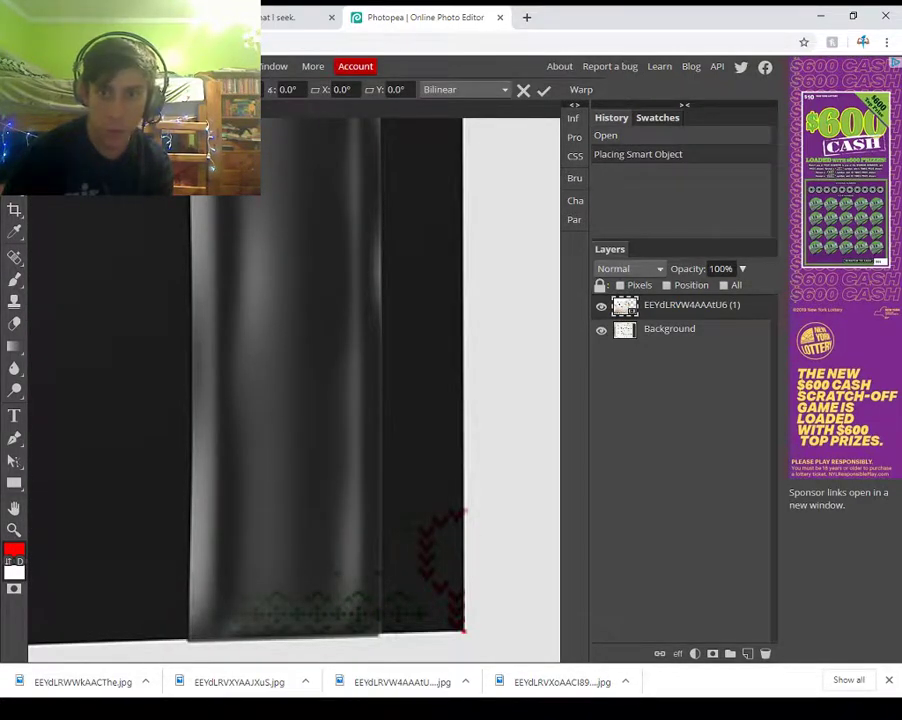
key(ctrl+z)
key(ctrl+z)
- Examine the black strip from its lower end upward and the printed pattern across the package to its upper left corner
drag(390, 500, 356, 228)
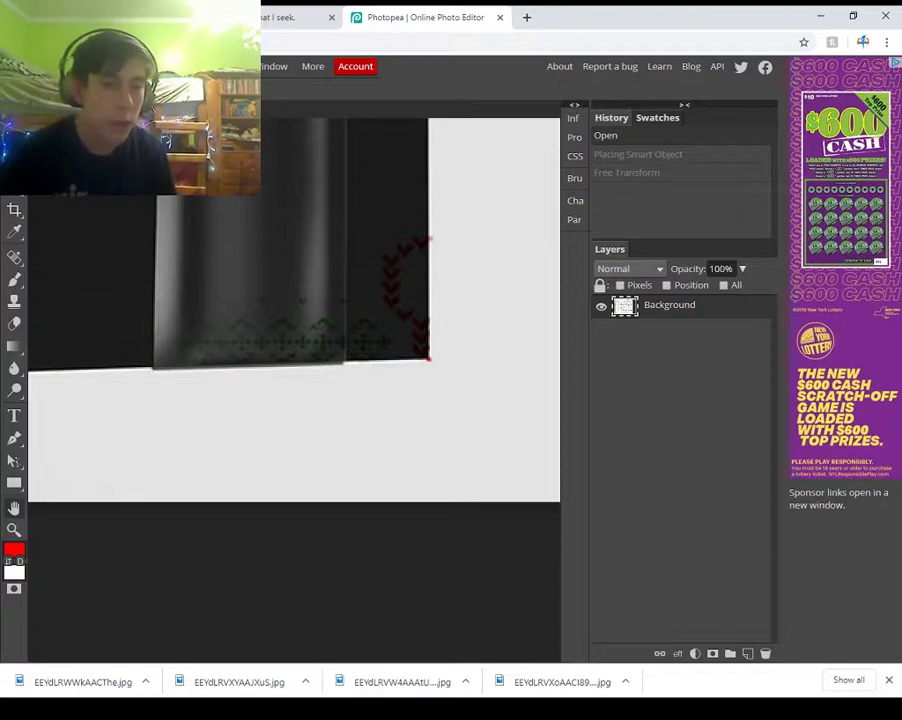
drag(220, 250, 408, 590)
drag(330, 260, 312, 501)
drag(340, 190, 192, 590)
drag(150, 420, 493, 332)
drag(100, 380, 517, 341)
drag(440, 220, 365, 480)
drag(340, 400, 538, 418)
drag(160, 400, 498, 373)
drag(80, 420, 528, 362)
drag(40, 380, 555, 402)
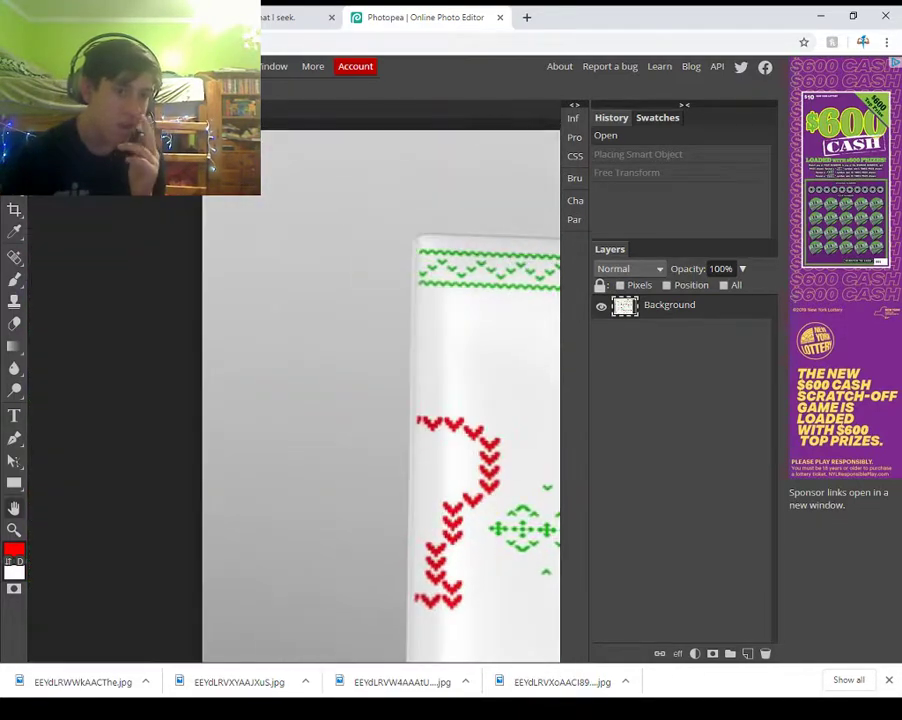
- Examine the printed trophy, #THEORYWEAR and border patterns from the package's upper left corner down to its lower edge
drag(400, 560, 197, 228)
drag(480, 500, 127, 304)
drag(200, 480, 496, 362)
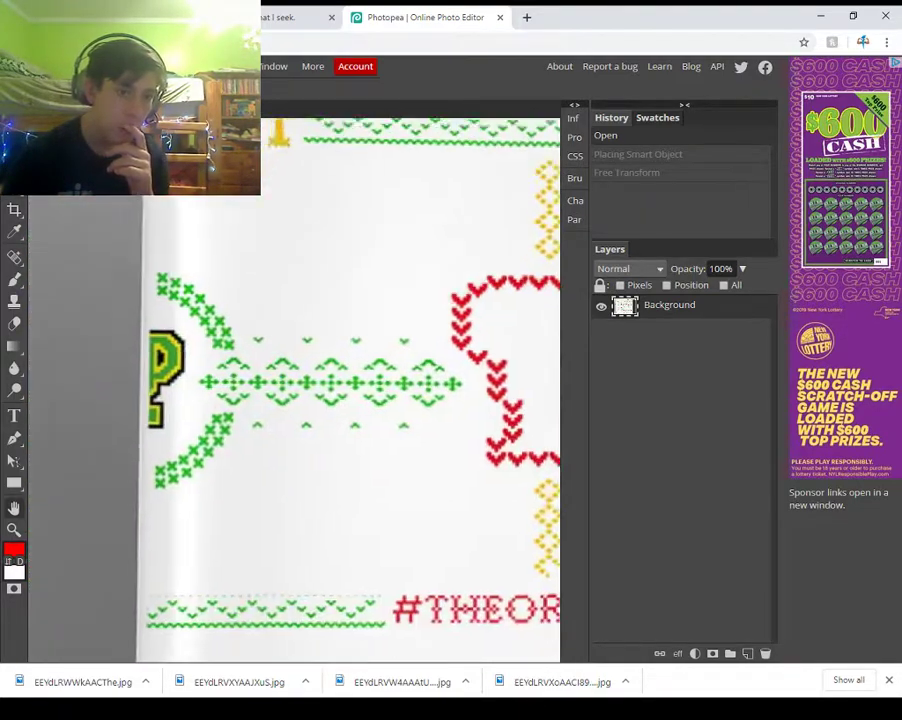
drag(420, 600, 279, 205)
drag(200, 340, 457, 436)
drag(200, 560, 430, 253)
drag(300, 480, 407, 333)
drag(470, 620, 245, 202)
scroll(294, 390, up, 10)
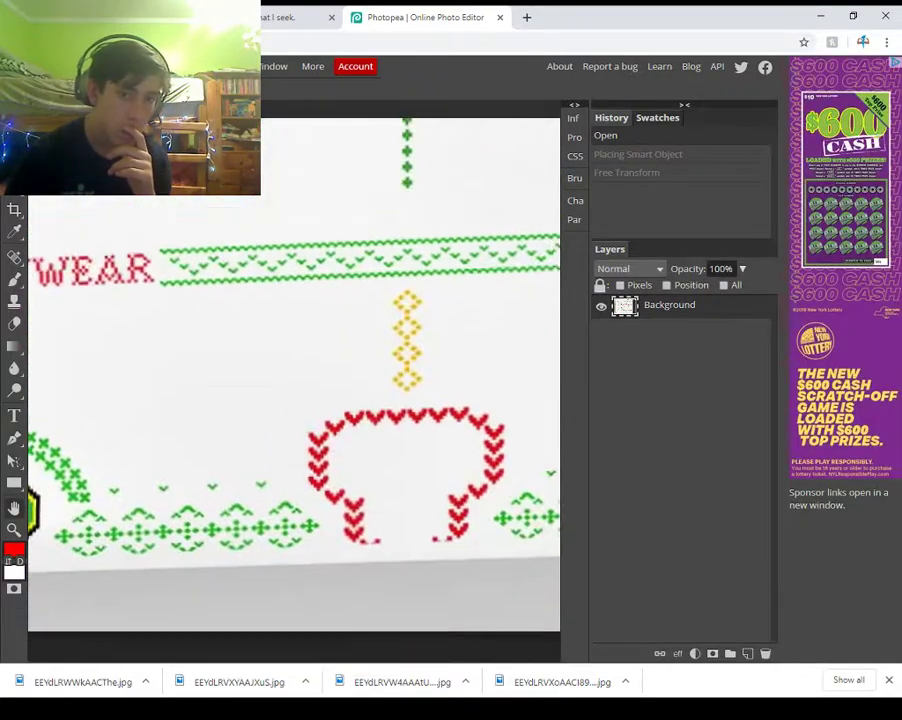
- Examine the printed trophy pattern across the open bag photo, both close up and as a whole
right_click(14, 483)
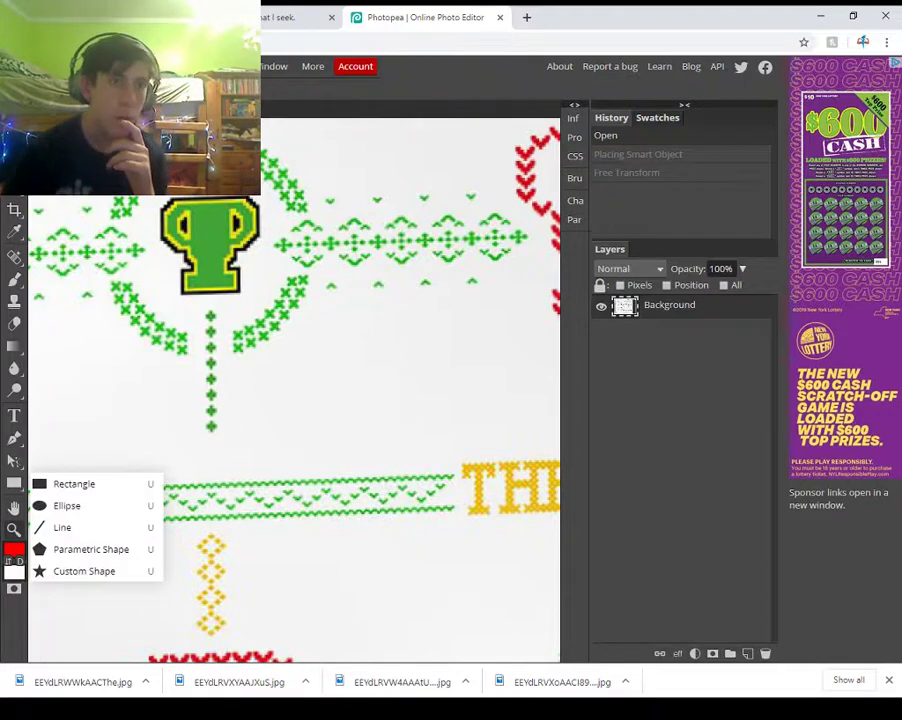
scroll(118, 174, down, 10)
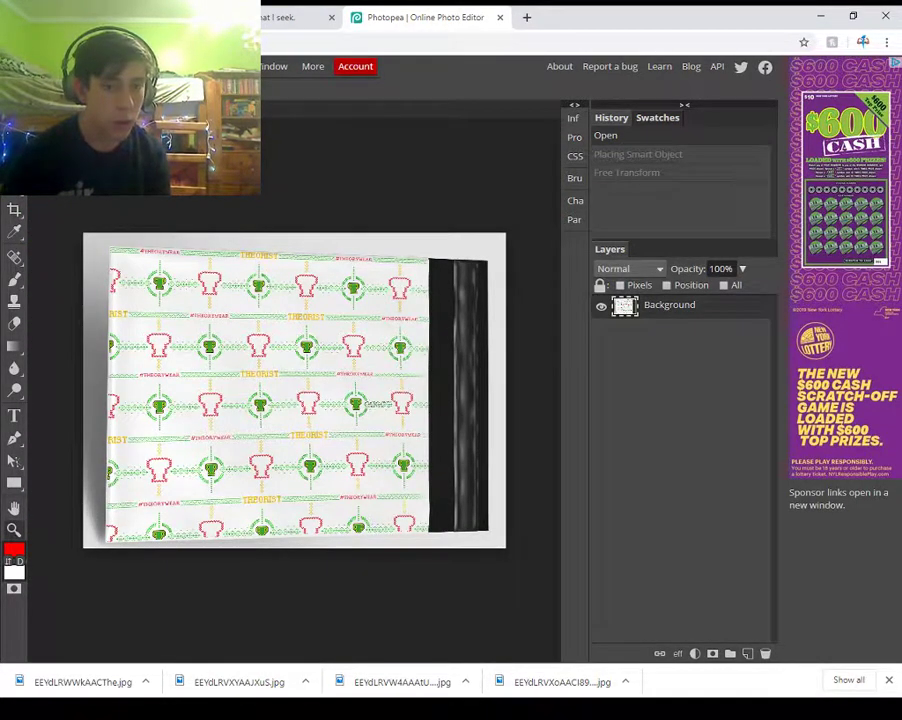
right_click(14, 210)
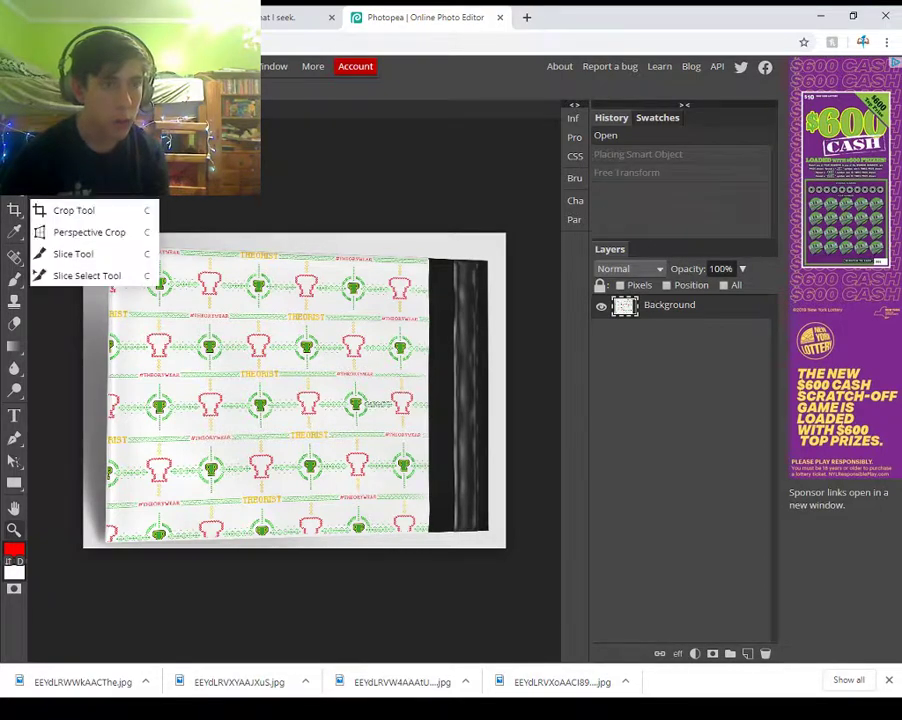
scroll(400, 359, up, 4)
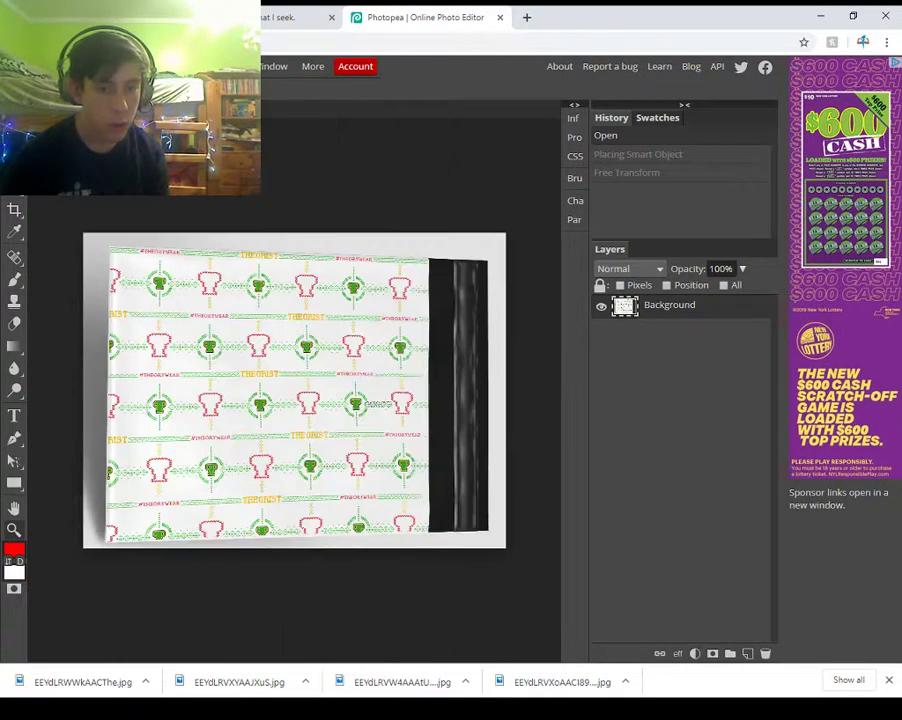
right_click(14, 483)
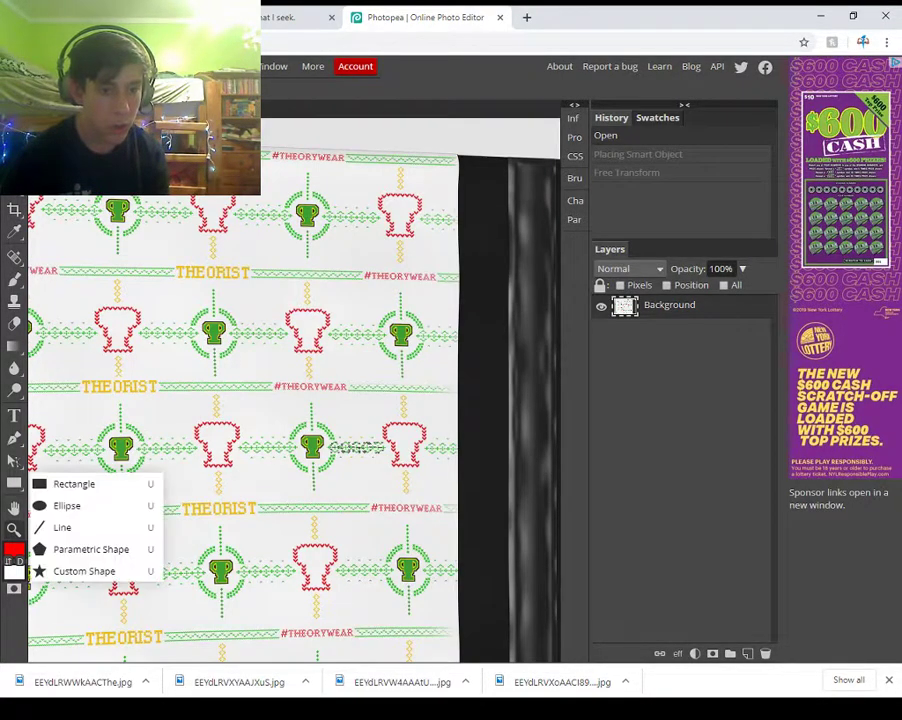
scroll(397, 363, down, 3)
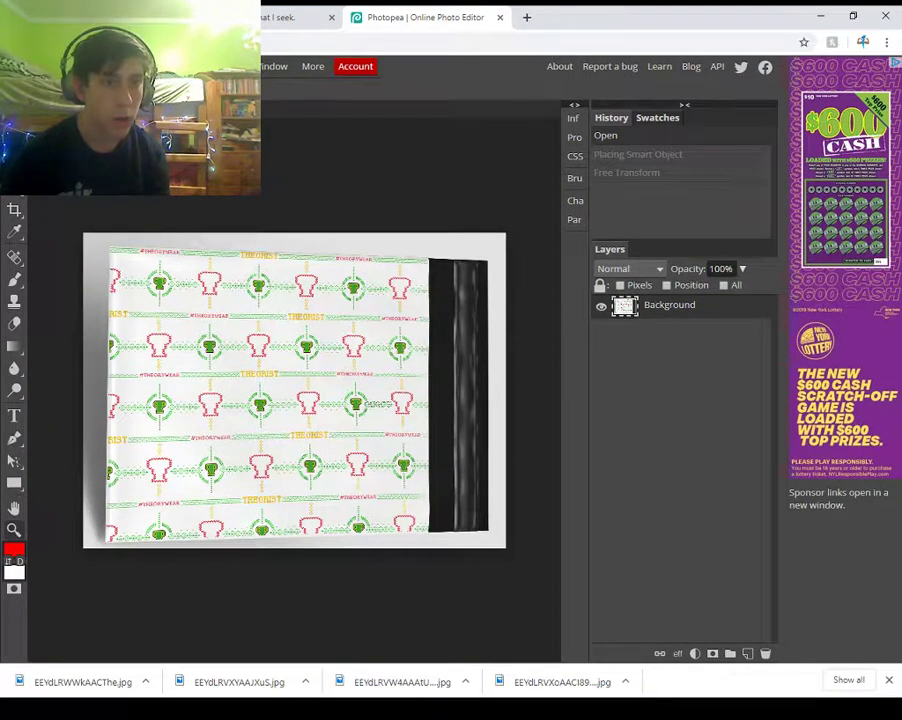
- Switch to the Creator Ink clue tweet on Twitter, reload it and read through its replies
key(ctrl+shift+Tab)
key(ctrl+shift+Tab)
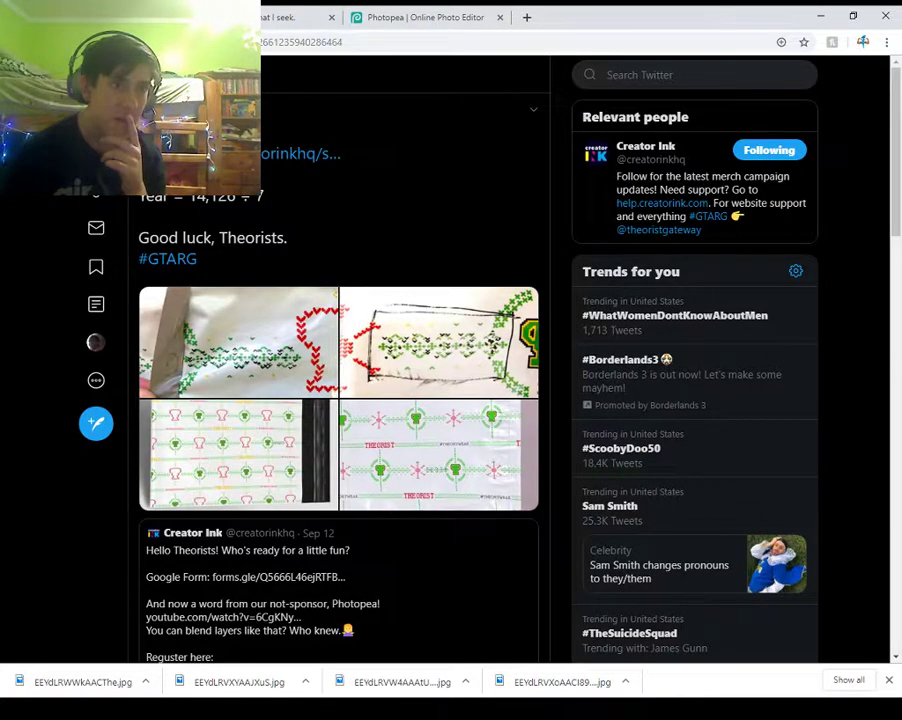
key(F5)
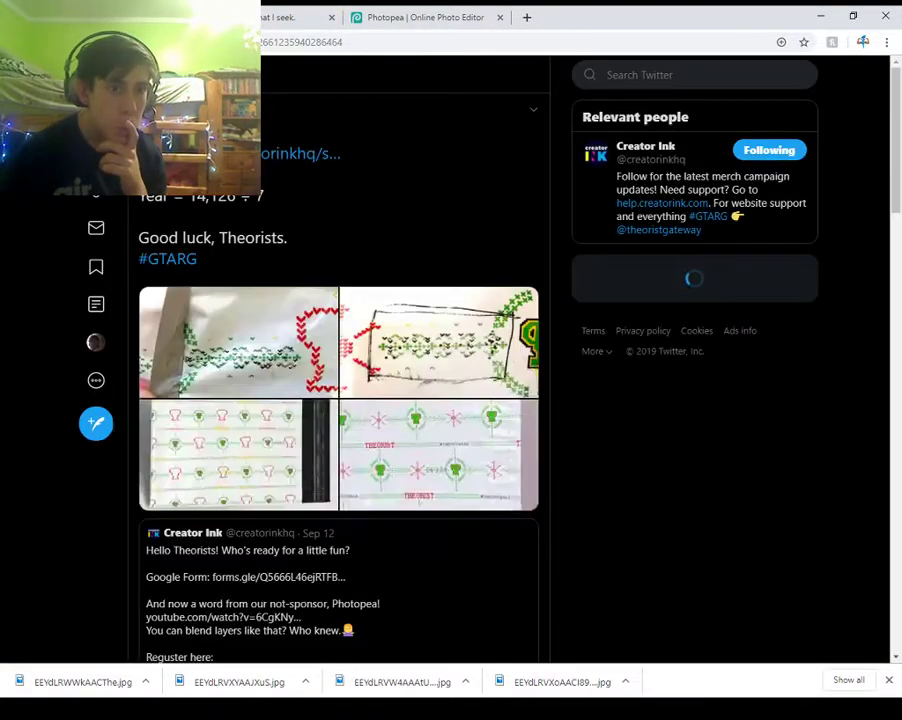
scroll(338, 360, down, 4)
scroll(338, 360, down, 2)
scroll(338, 360, down, 2)
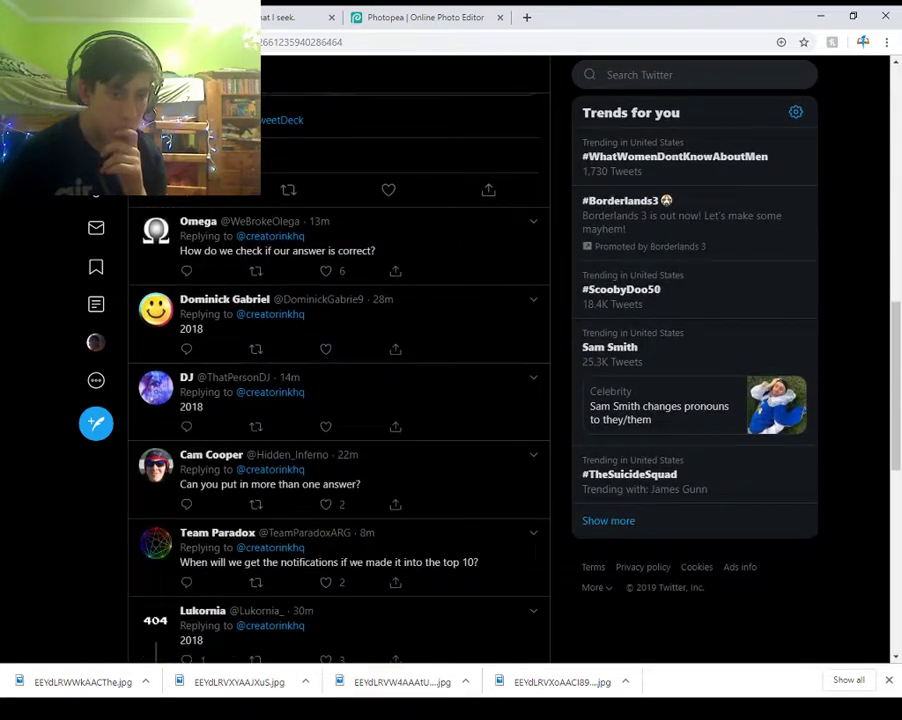
scroll(338, 360, down, 2)
scroll(338, 360, down, 4)
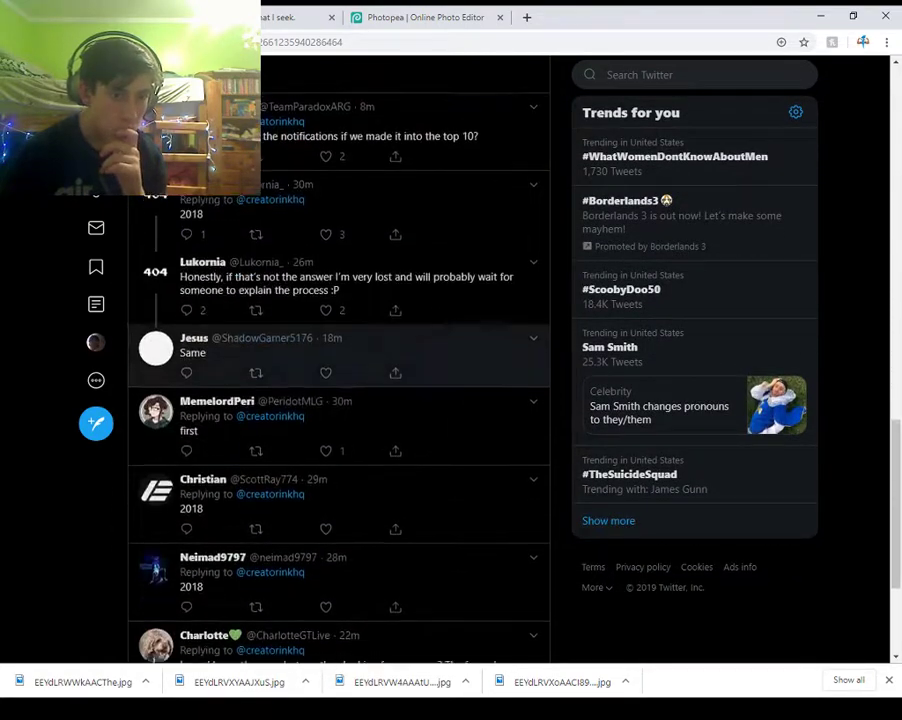
scroll(338, 360, up, 10)
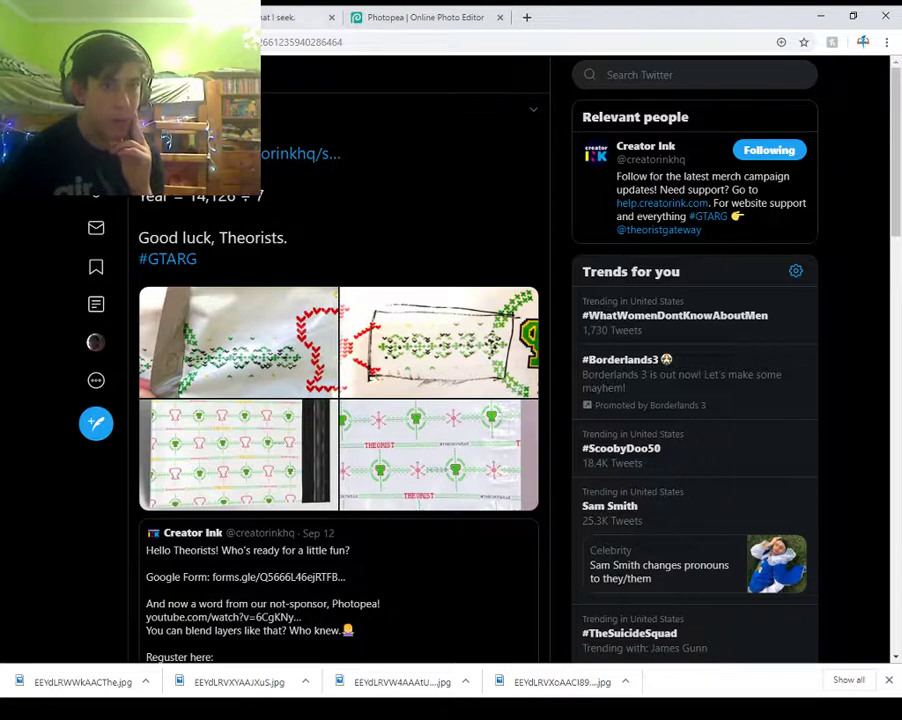
- Return to Photopea, place EEYdLRWWkAACThe.jpg as a layer over the bag photo and shift it slightly downward
click(408, 17)
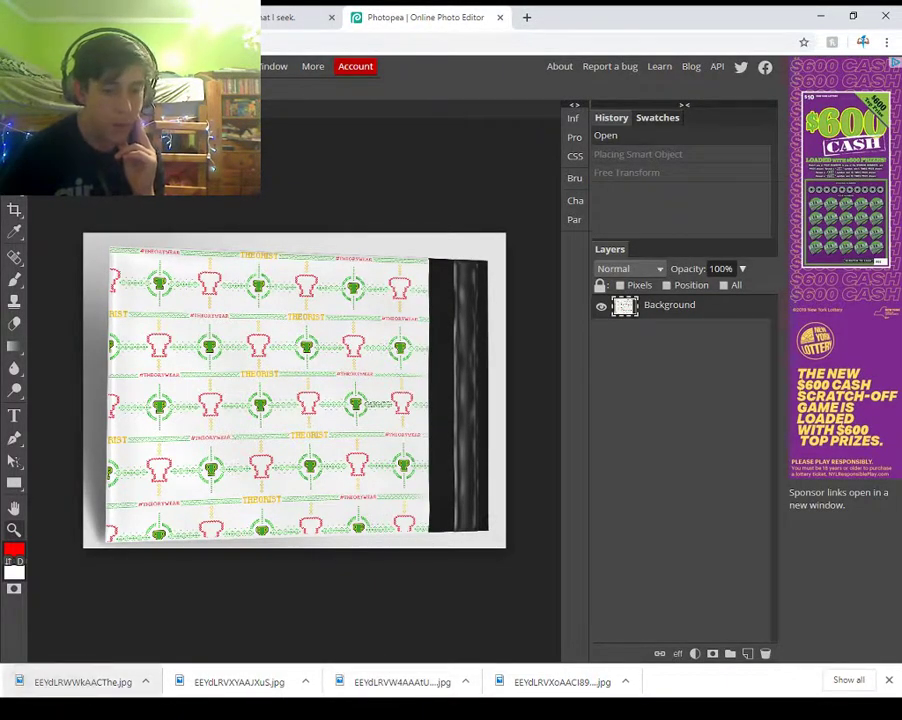
drag(82, 682, 290, 400)
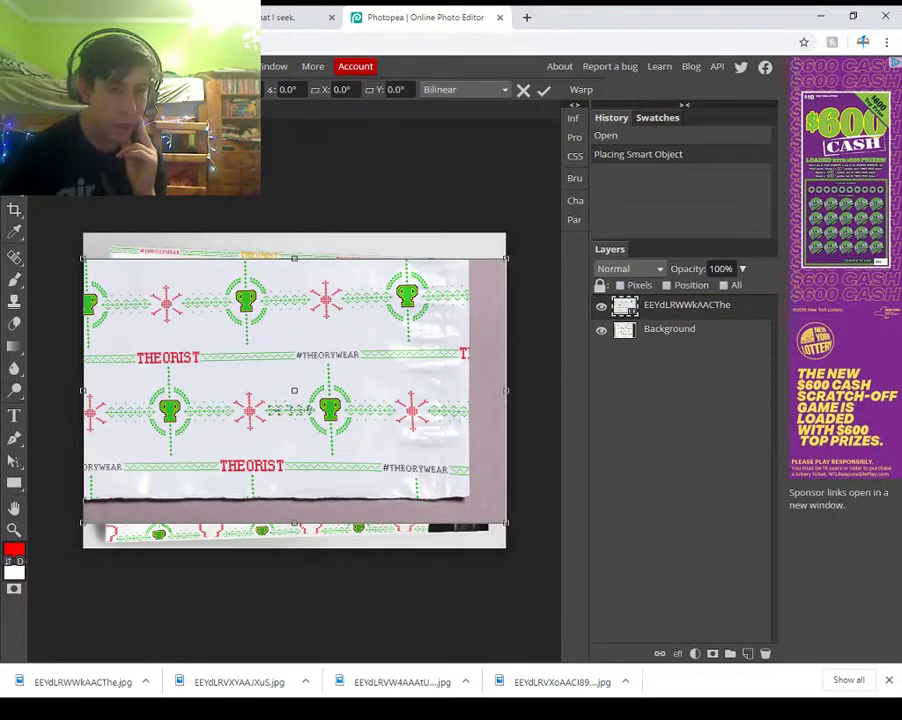
mouse_move(290, 410)
mouse_down()
mouse_move(240, 415)
mouse_move(290, 458)
mouse_move(282, 475)
mouse_move(356, 417)
mouse_move(258, 380)
mouse_move(285, 421)
mouse_move(289, 414)
mouse_up()
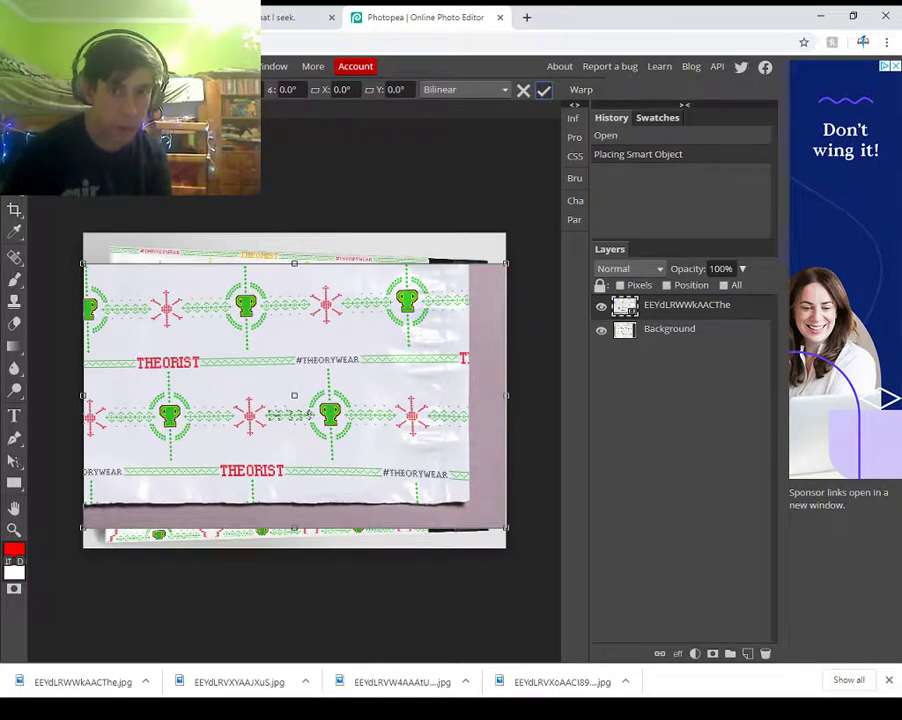
click(543, 89)
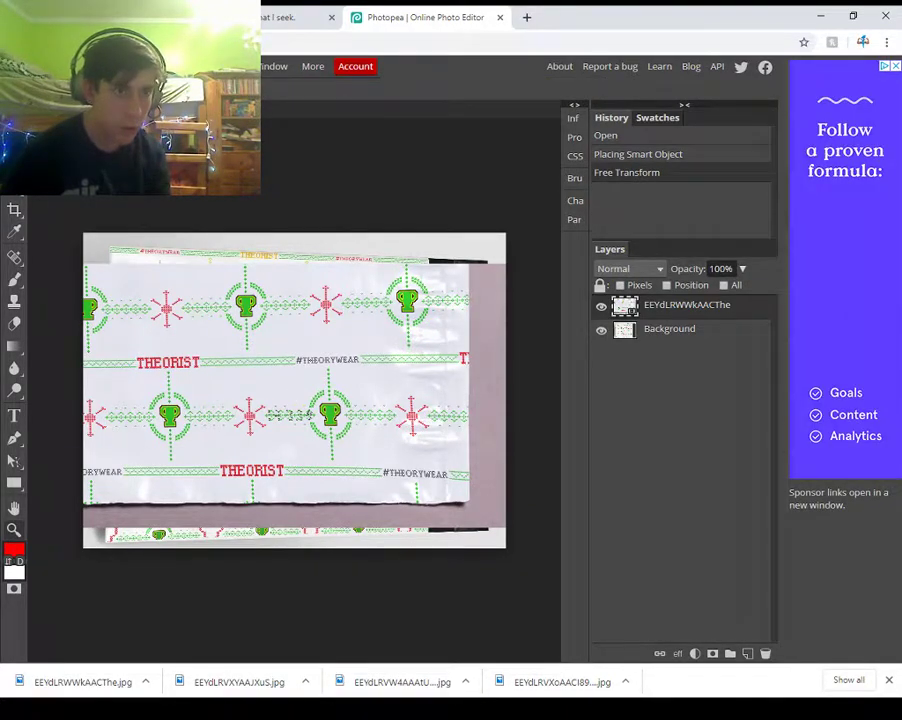
- Examine the placed photo's snowflake and trophy bands up close, including the section with black marks
click(122, 240)
click(112, 230)
click(88, 300)
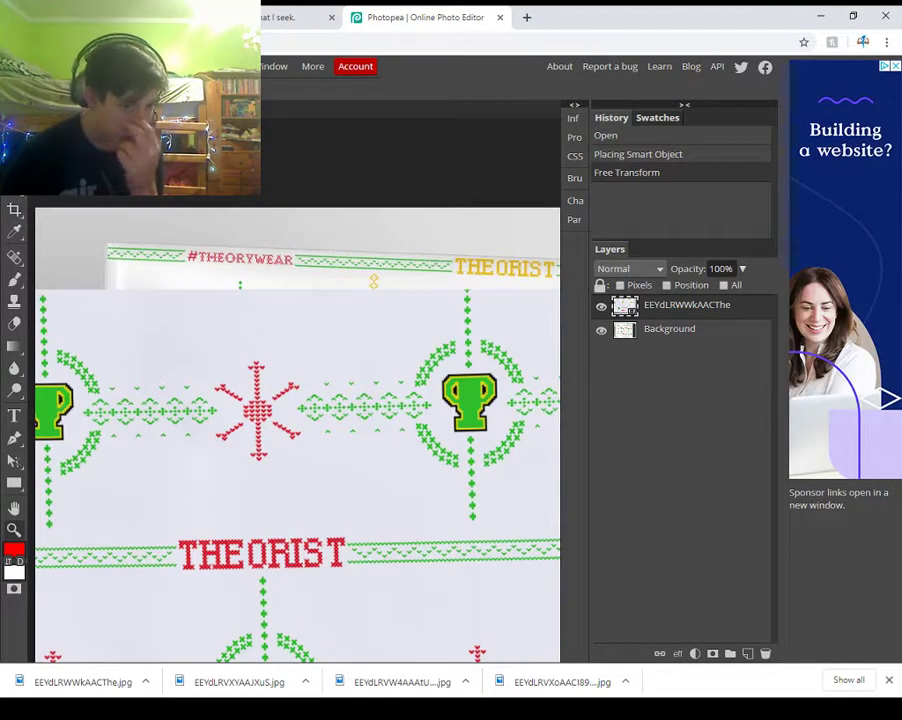
click(51, 369)
click(14, 483)
click(14, 508)
drag(291, 558, 14, 369)
drag(430, 370, 144, 364)
drag(400, 340, 201, 403)
drag(510, 400, 323, 113)
drag(70, 426, 479, 382)
scroll(294, 390, down, 1)
scroll(294, 390, right, 1)
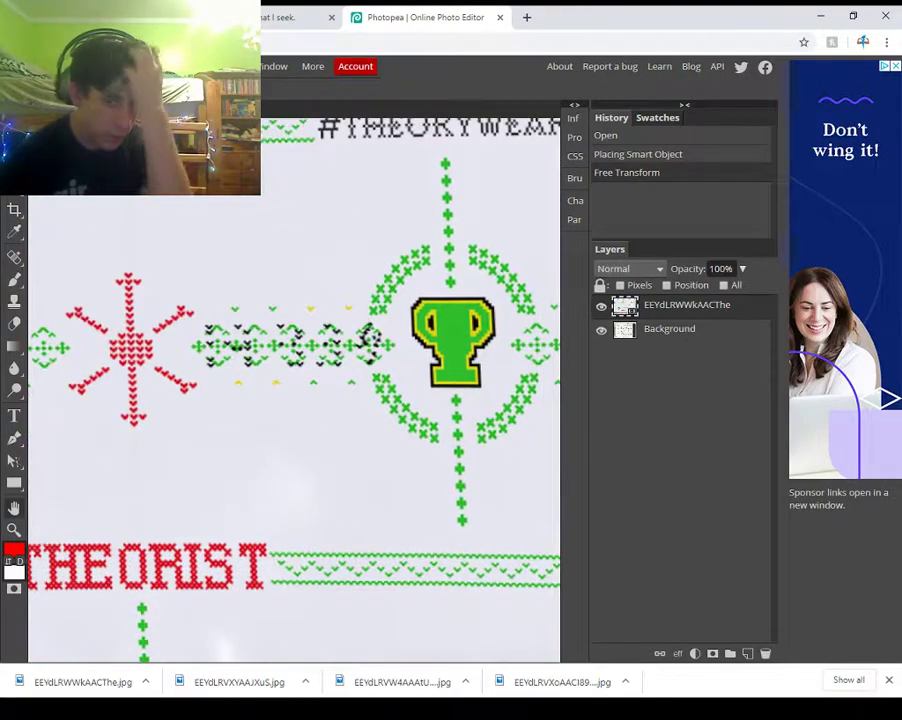
scroll(294, 390, right, 4)
scroll(294, 390, left, 5)
scroll(294, 390, down, 1)
drag(525, 480, 50, 223)
drag(500, 300, 90, 411)
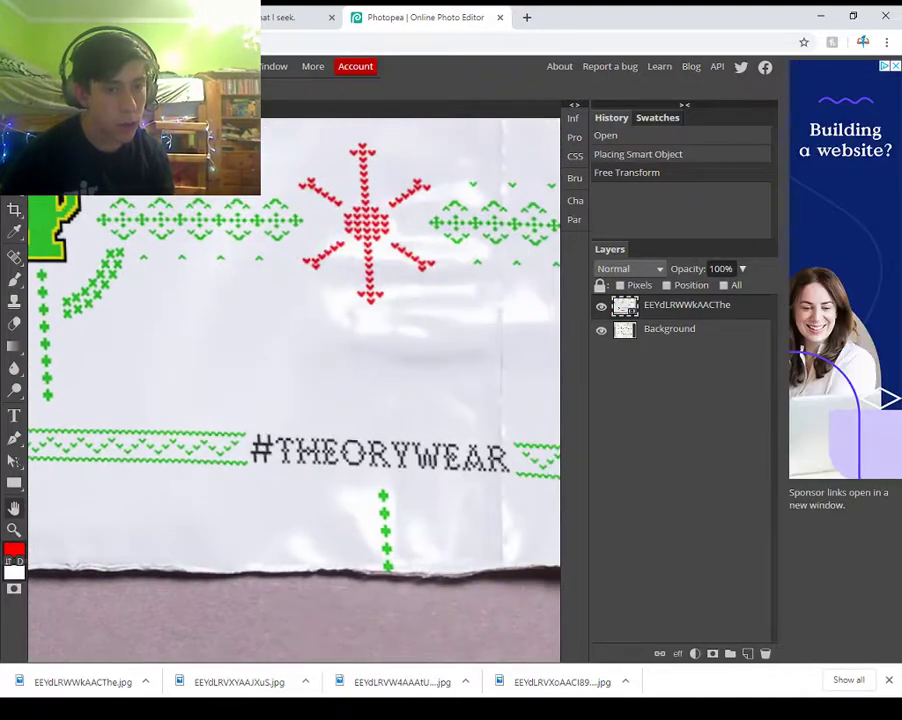
scroll(294, 390, right, 7)
scroll(294, 390, up, 4)
scroll(294, 390, left, 3)
scroll(294, 390, down, 8)
scroll(294, 390, right, 1)
scroll(294, 390, left, 2)
scroll(294, 390, up, 2)
scroll(294, 390, left, 3)
scroll(294, 390, down, 2)
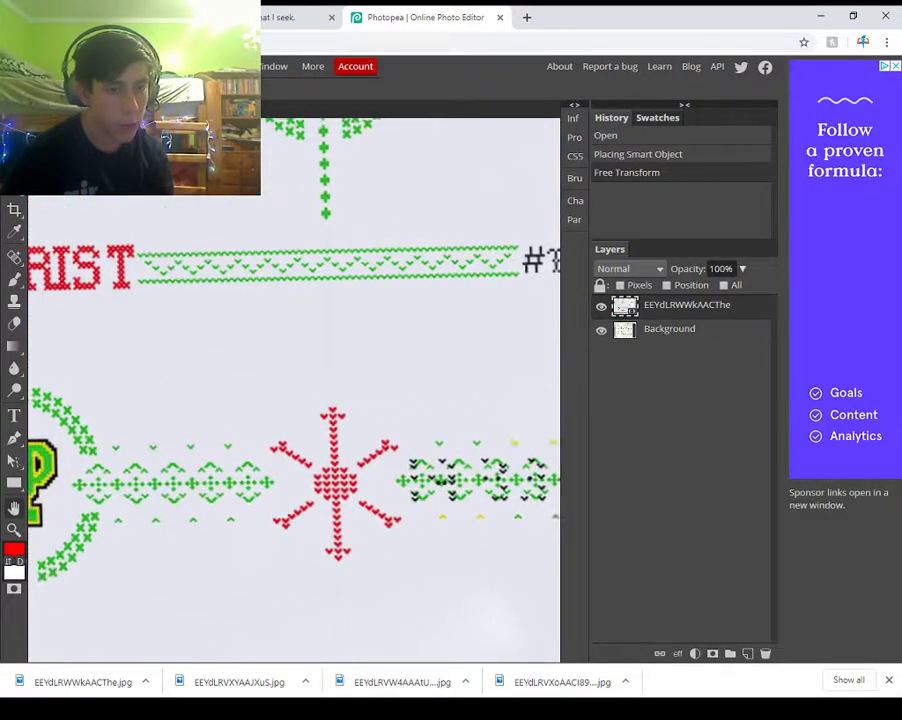
scroll(294, 390, right, 3)
scroll(294, 390, down, 1)
- Hide the EEYdLRWWkAACThe layer and inspect the Background photo's pattern around the black-marked band and the bag's edges
click(601, 306)
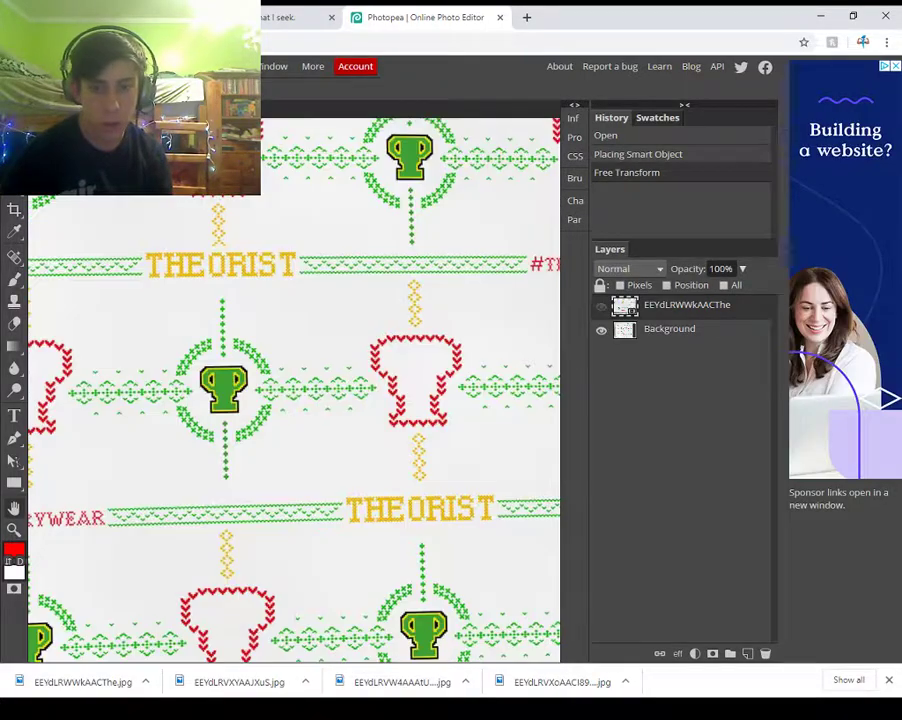
drag(150, 270, 333, 613)
drag(520, 480, 75, 392)
drag(500, 400, 275, 286)
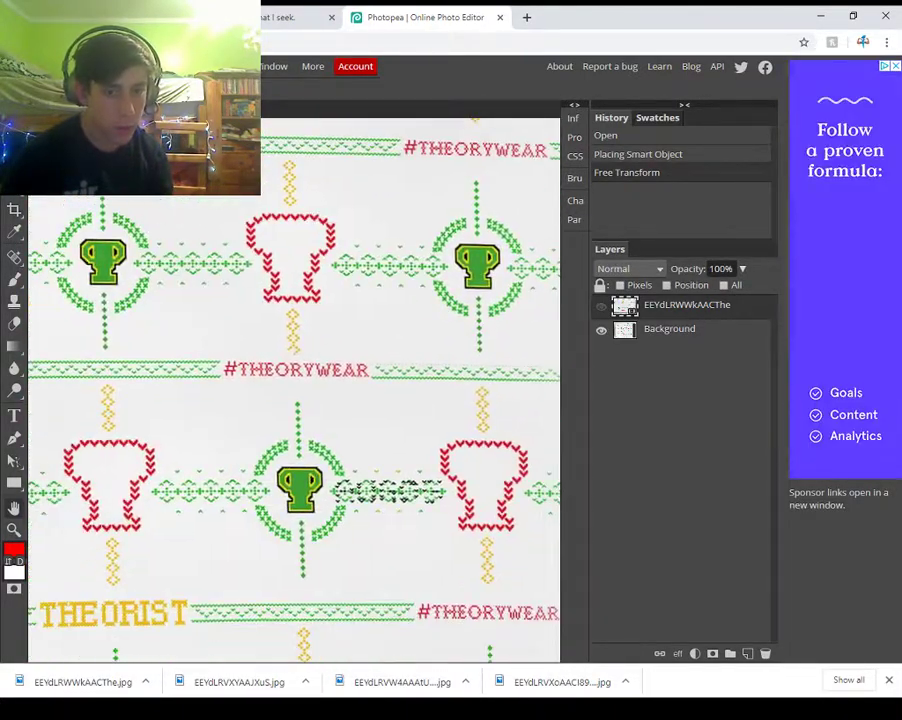
drag(324, 543, 455, 627)
scroll(294, 390, left, 3)
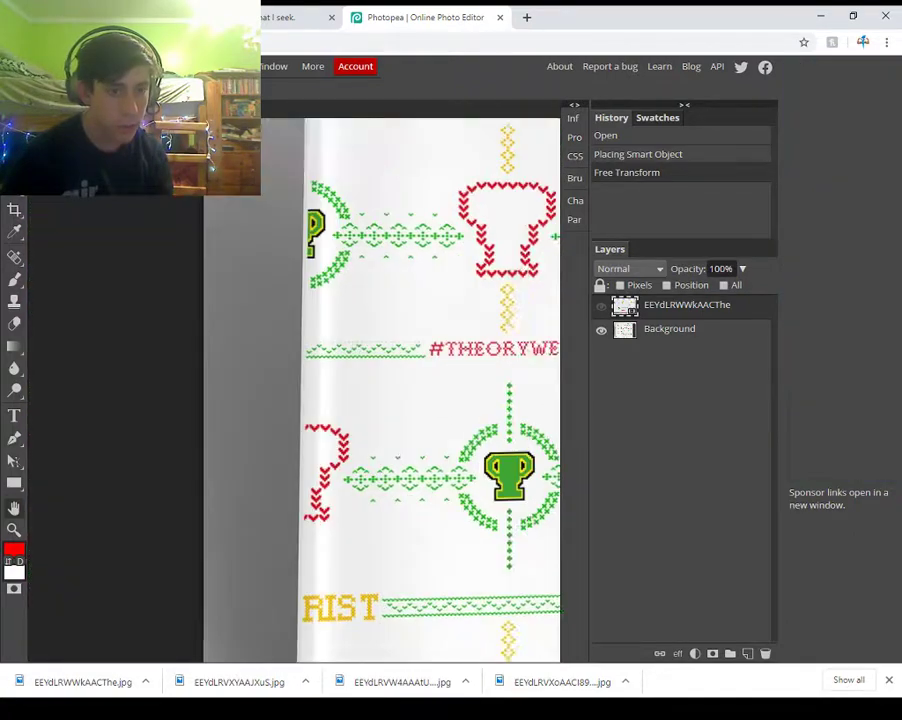
scroll(294, 390, right, 3)
scroll(294, 390, down, 2)
scroll(294, 390, right, 3)
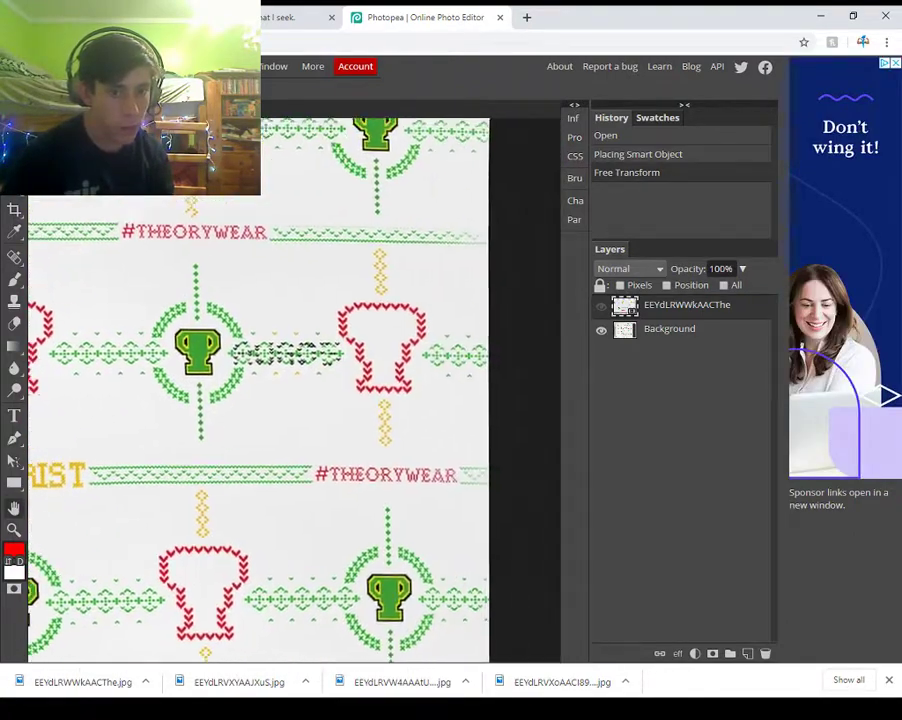
drag(290, 560, 315, 201)
drag(110, 330, 519, 390)
drag(150, 380, 456, 395)
drag(200, 400, 427, 385)
drag(510, 385, 60, 382)
drag(490, 360, 70, 434)
drag(400, 360, 214, 430)
drag(150, 340, 511, 607)
drag(180, 450, 505, 378)
drag(180, 500, 497, 370)
drag(510, 520, 65, 267)
drag(330, 520, 217, 279)
drag(480, 360, 182, 533)
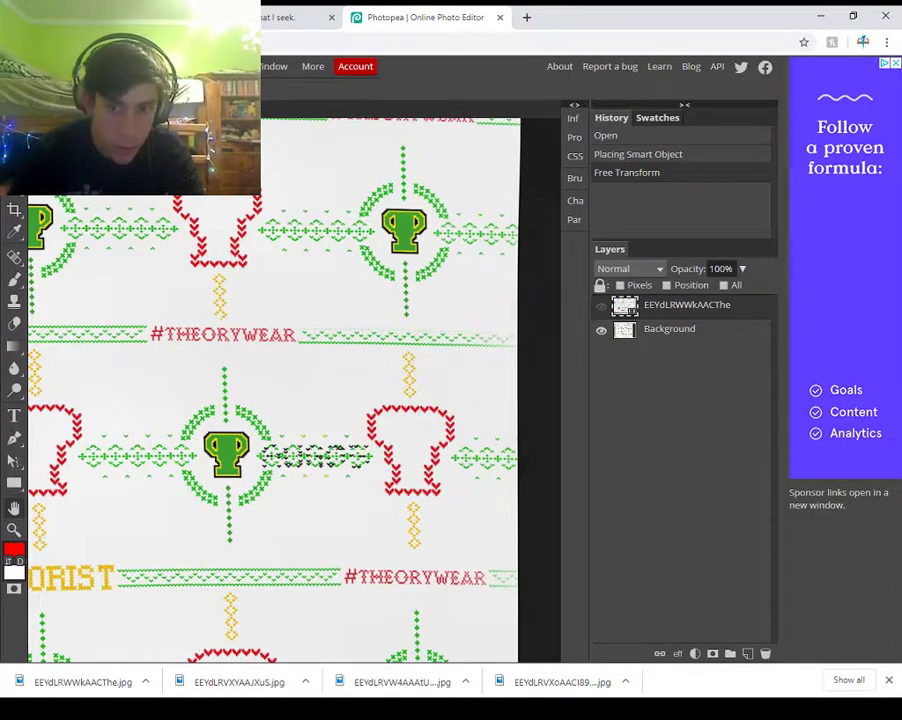
- Place the downloaded EEYdLRVW4AAAtU6 photo as a new top layer and inspect its outlined band up close
drag(420, 683, 271, 549)
scroll(293, 437, up, 1)
scroll(293, 437, down, 1)
key(space)
drag(60, 430, 558, 558)
drag(290, 400, 106, 404)
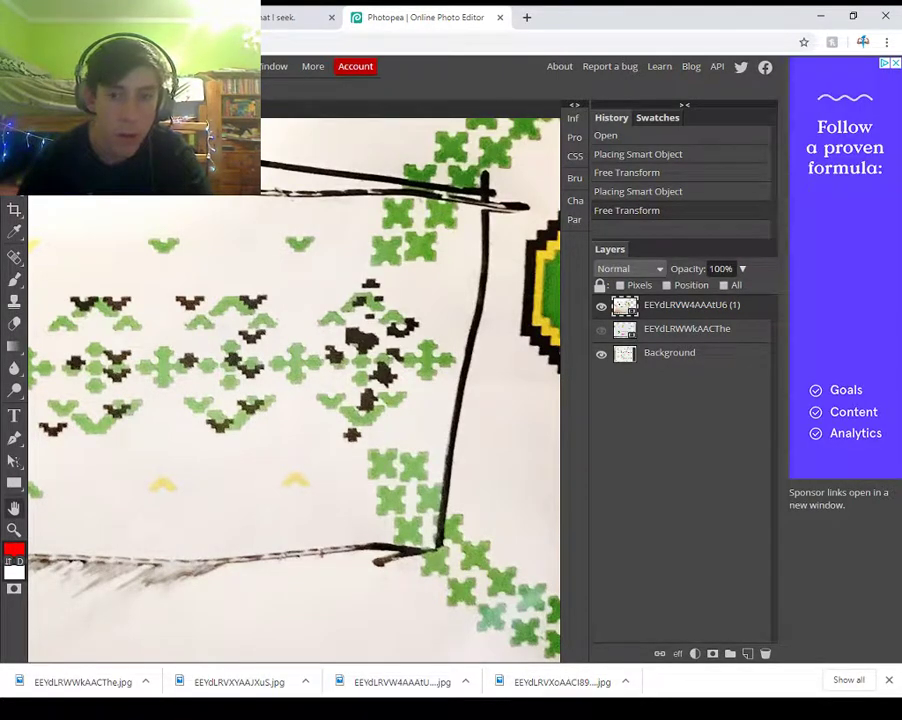
- Show the EEYdLRWWkAACThe layer and place the downloaded EEYdLRVXoAACI89 photo as a new top layer
click(601, 330)
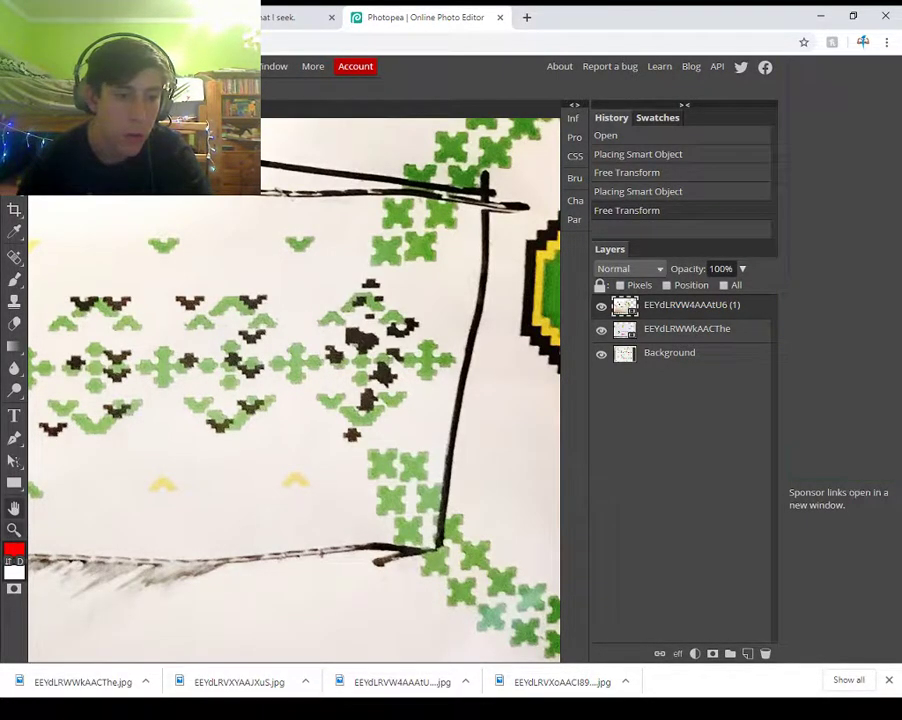
right_click(14, 368)
scroll(290, 280, down, 4)
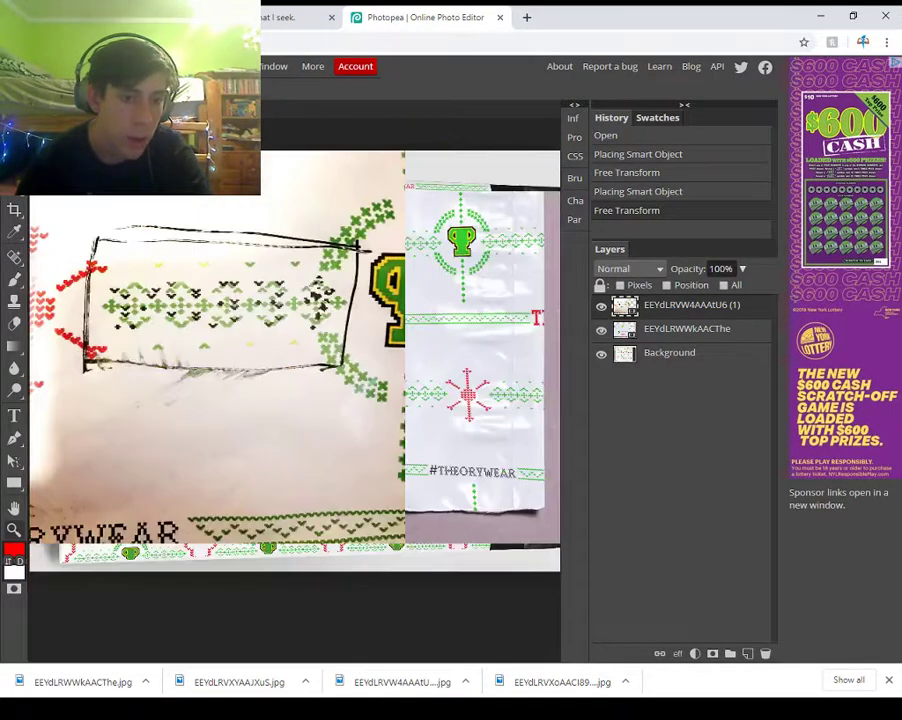
drag(552, 682, 400, 440)
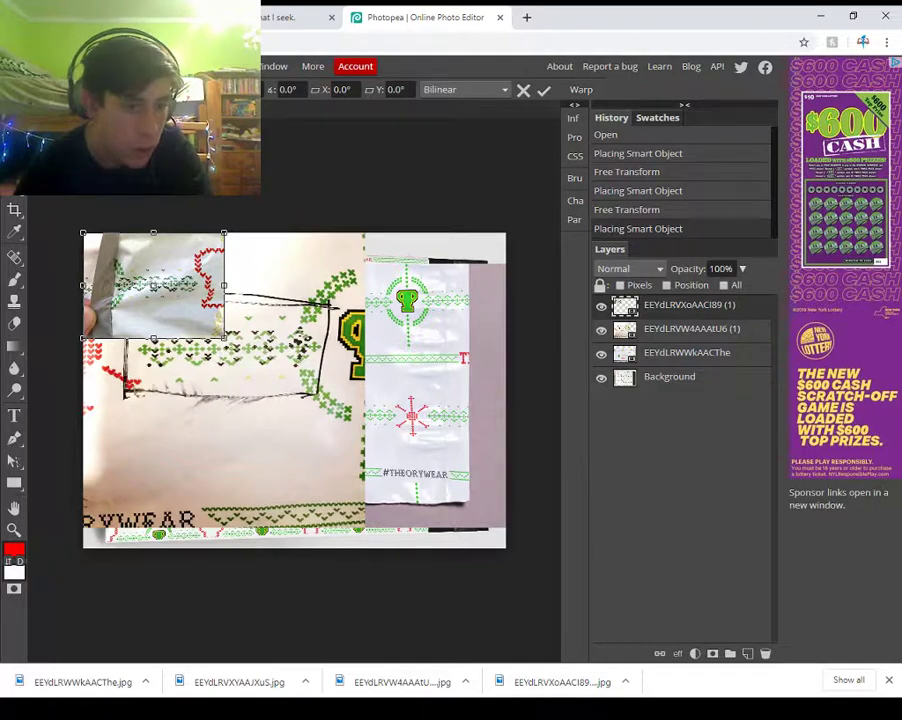
key(Return)
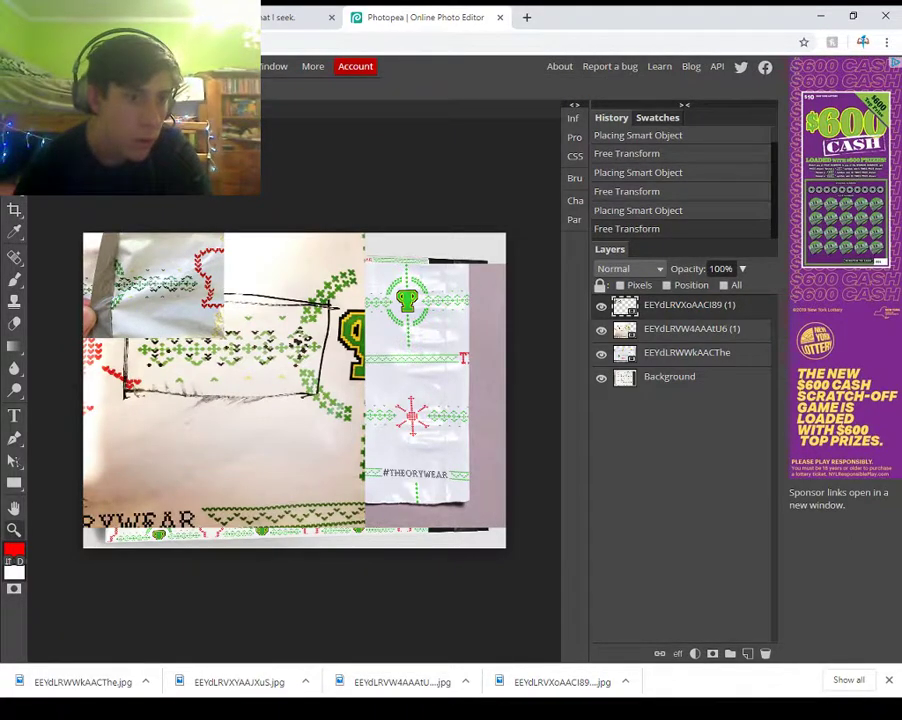
- Set the blend mode of the EEYdLRVXoAACI89 layer to Multiply
scroll(142, 268, up, 3)
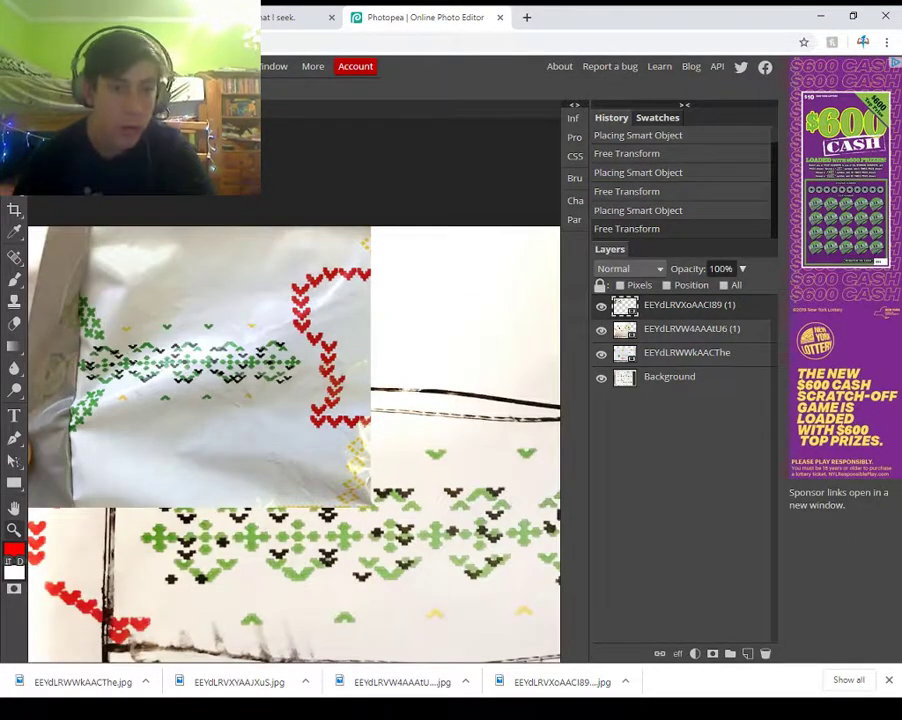
right_click(14, 390)
right_click(14, 483)
click(14, 508)
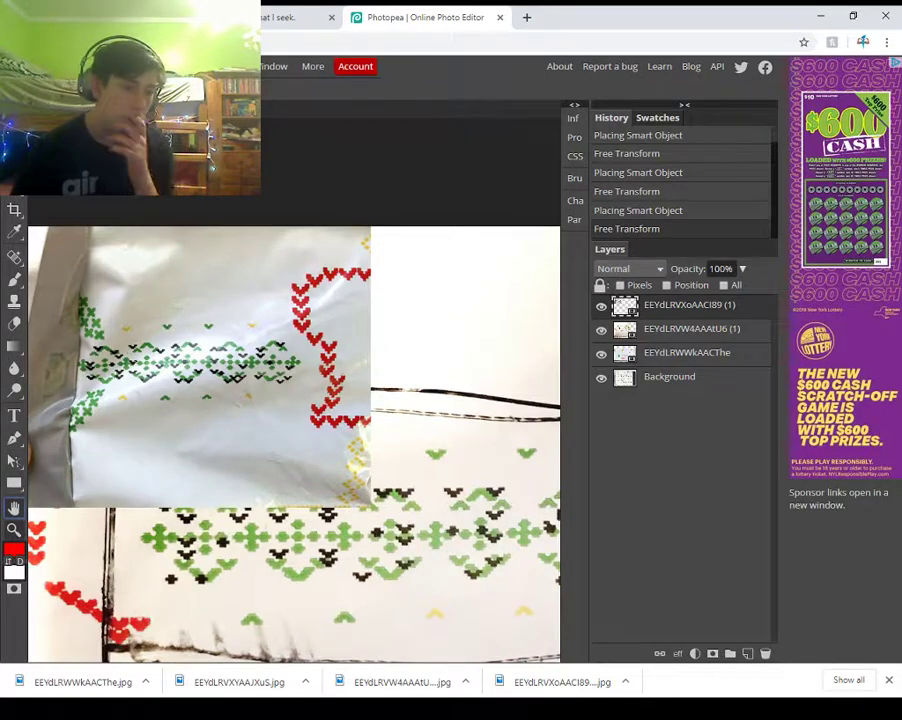
drag(230, 400, 254, 280)
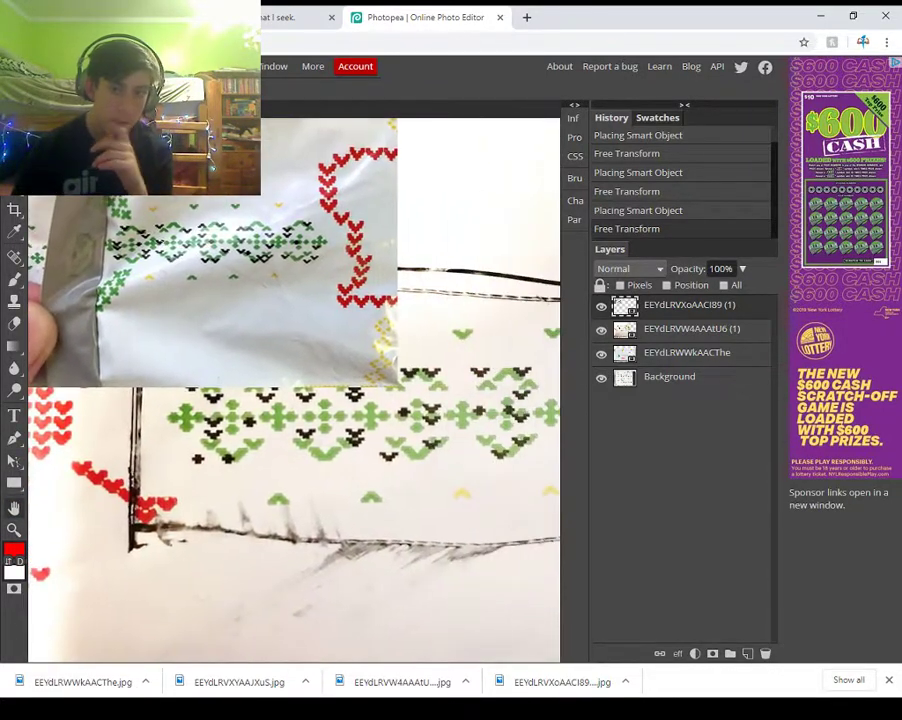
click(618, 330)
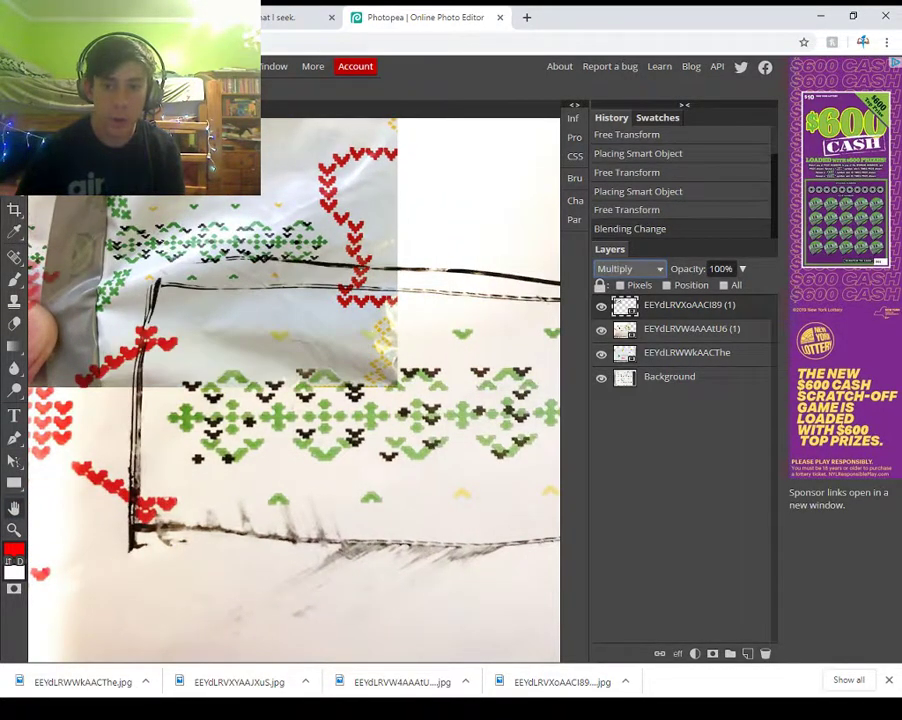
- Set the EEYdLRVW4AAAtU6, EEYdLRWWkAACThe and Background layers to the Multiply blend mode
click(691, 329)
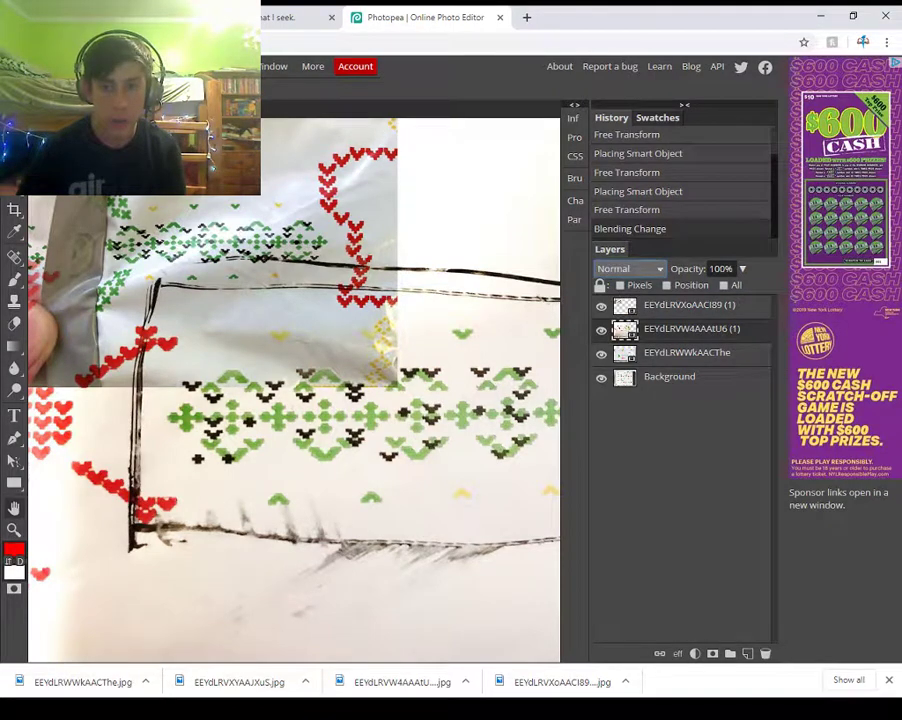
key(shift+alt+m)
key(alt+bracketleft)
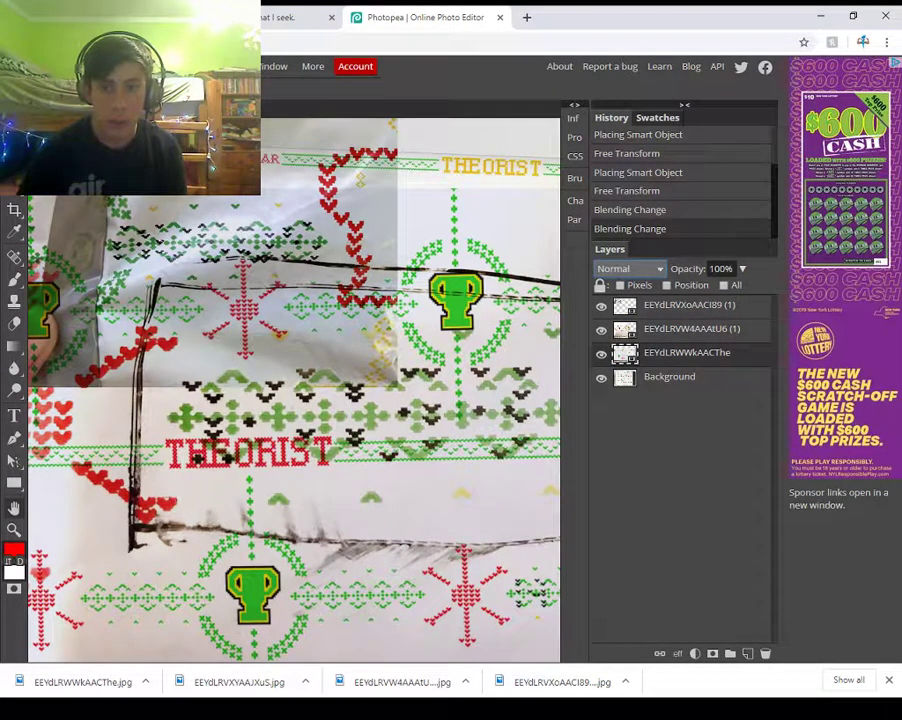
key(shift+alt+m)
key(alt+bracketleft)
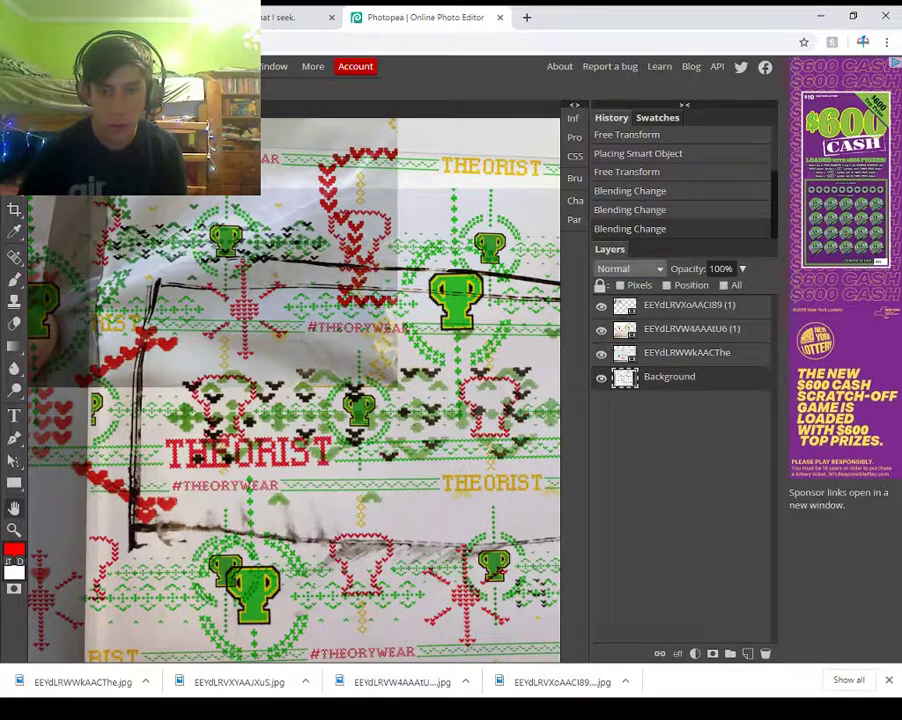
key(shift+alt+m)
- Move the EEYdLRVXoAACI89 layer over the hand-outlined band of the bag pattern
scroll(294, 390, up, 1)
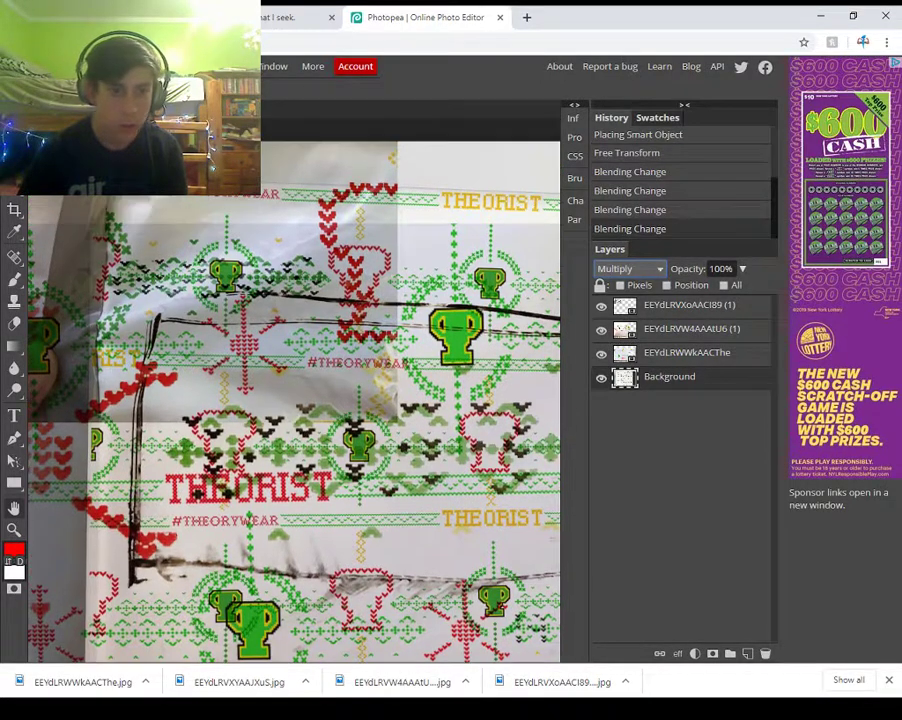
scroll(294, 390, down, 3)
click(14, 163)
scroll(294, 390, up, 1)
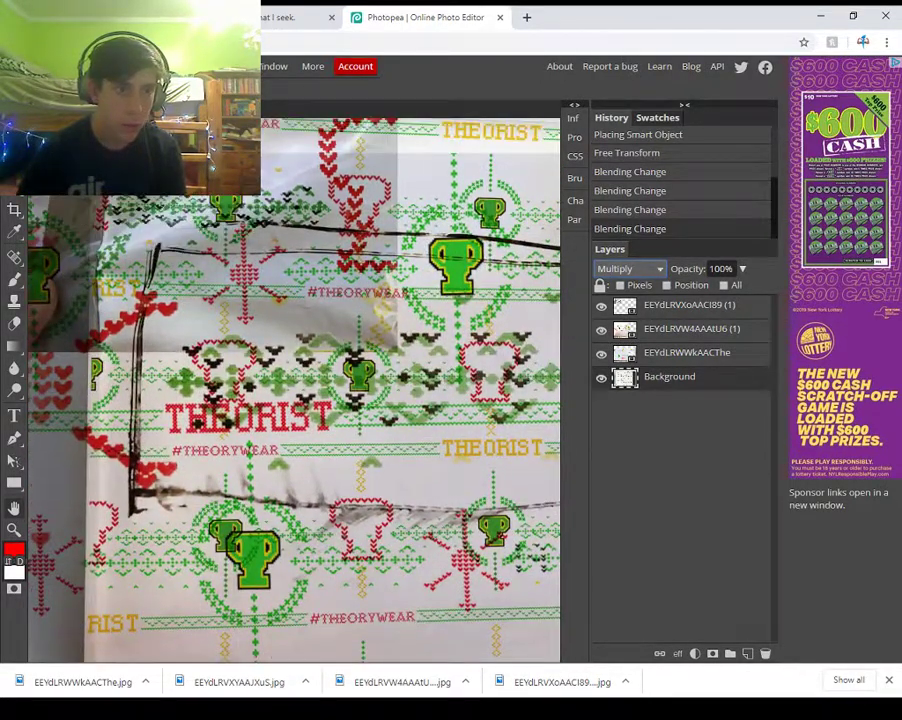
click(14, 117)
drag(375, 250, 392, 399)
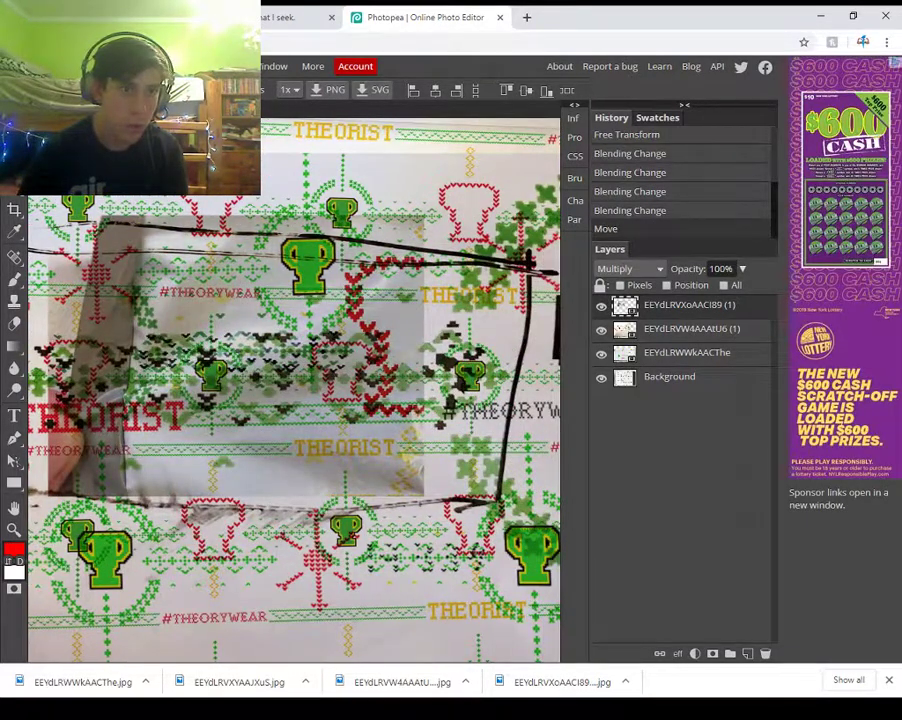
- Enlarge the EEYdLRVXoAACI89 layer with Free Transform and reposition it over the hand-outlined area
click(35, 66)
click(81, 346)
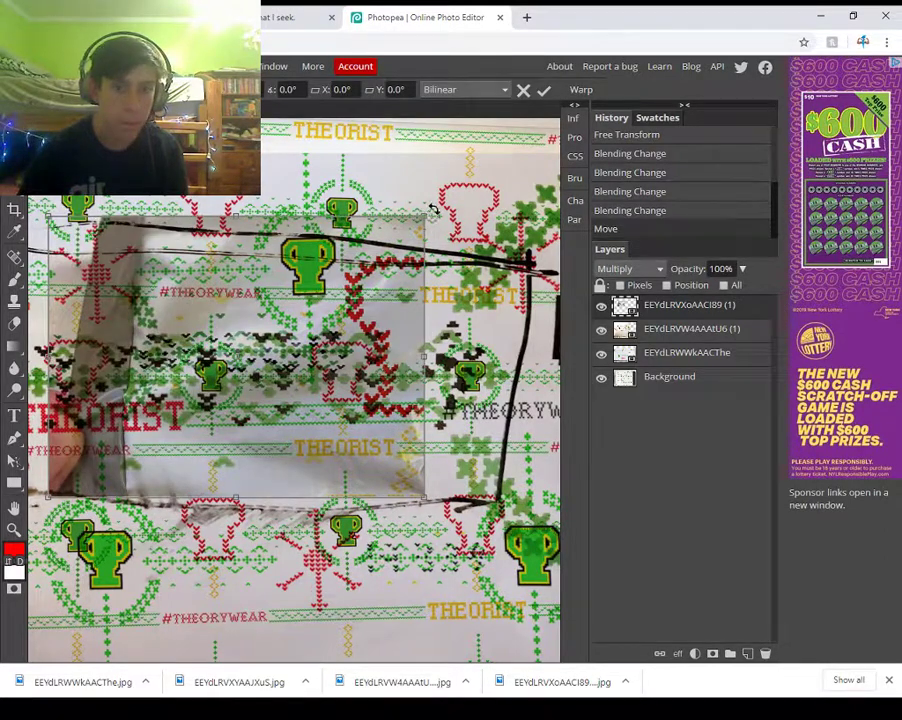
drag(424, 216, 524, 116)
drag(523, 199, 577, 227)
scroll(294, 390, down, 1)
scroll(157, 423, down, 2)
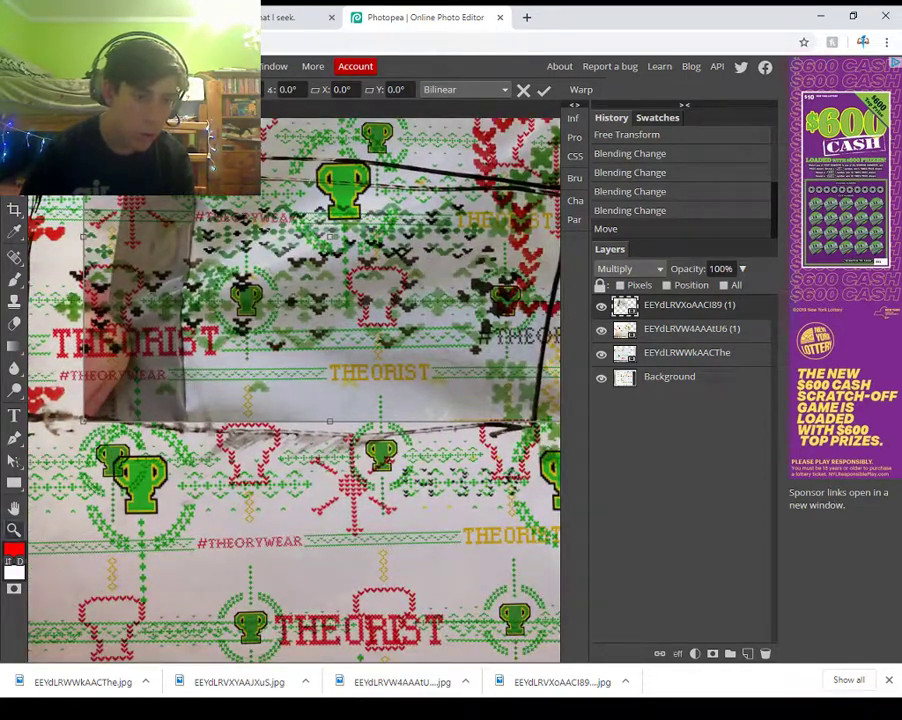
key(Return)
scroll(167, 273, down, 3)
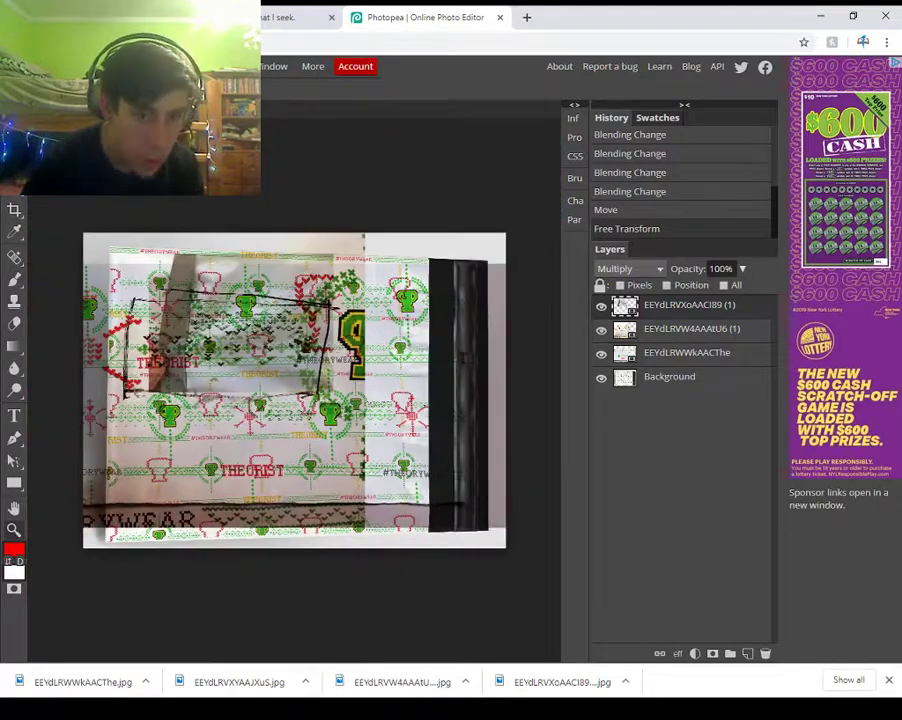
- Enlarge the EEYdLRVXoAACI89 layer further with Free Transform, extending its lower-left corner beyond the hand-drawn outline
click(43, 66)
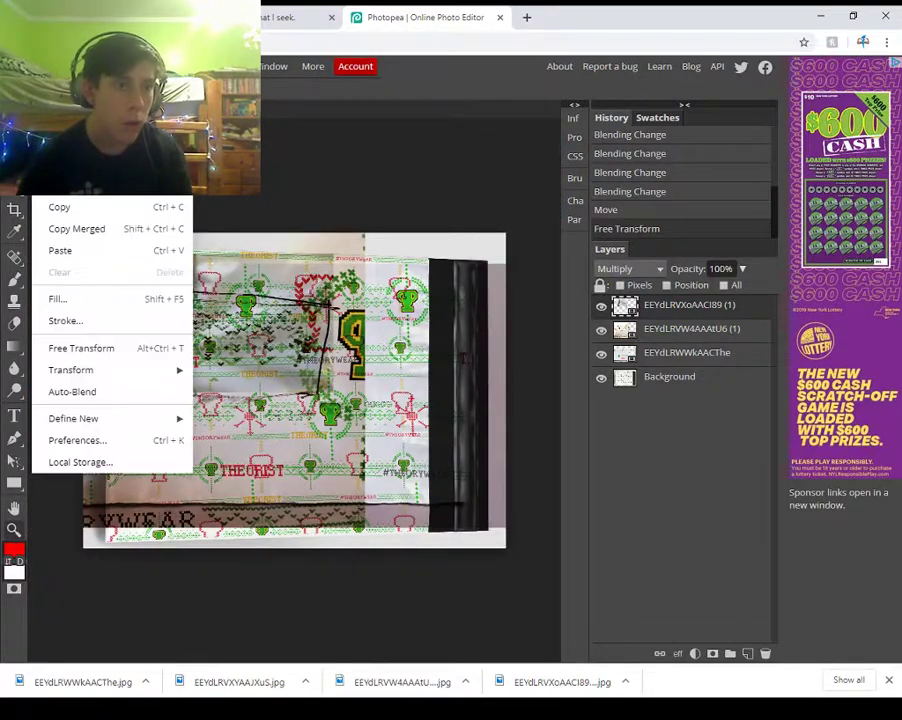
click(81, 348)
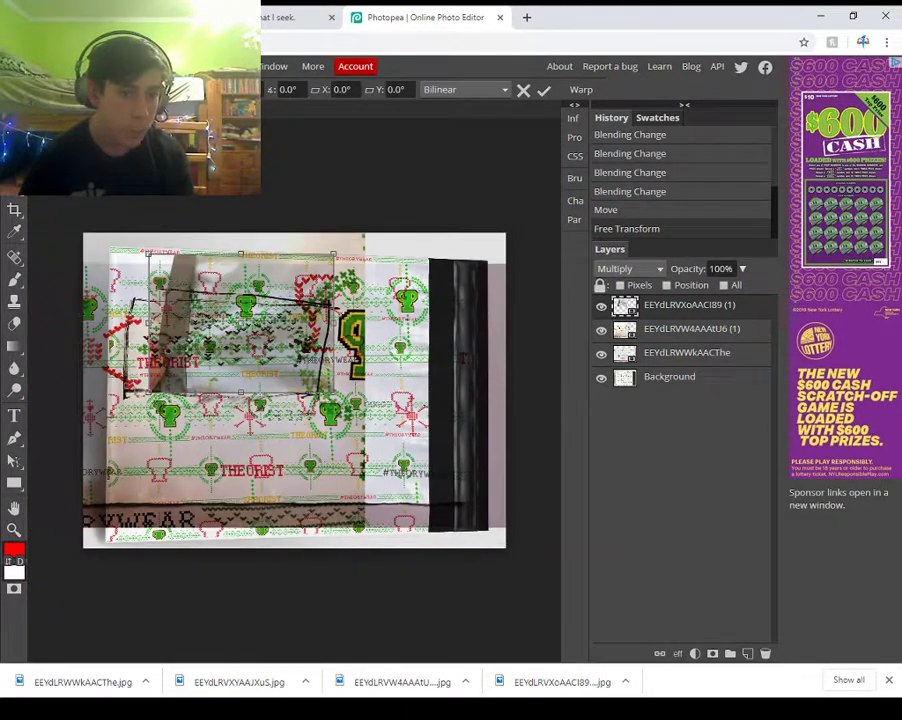
drag(148, 394, 95, 432)
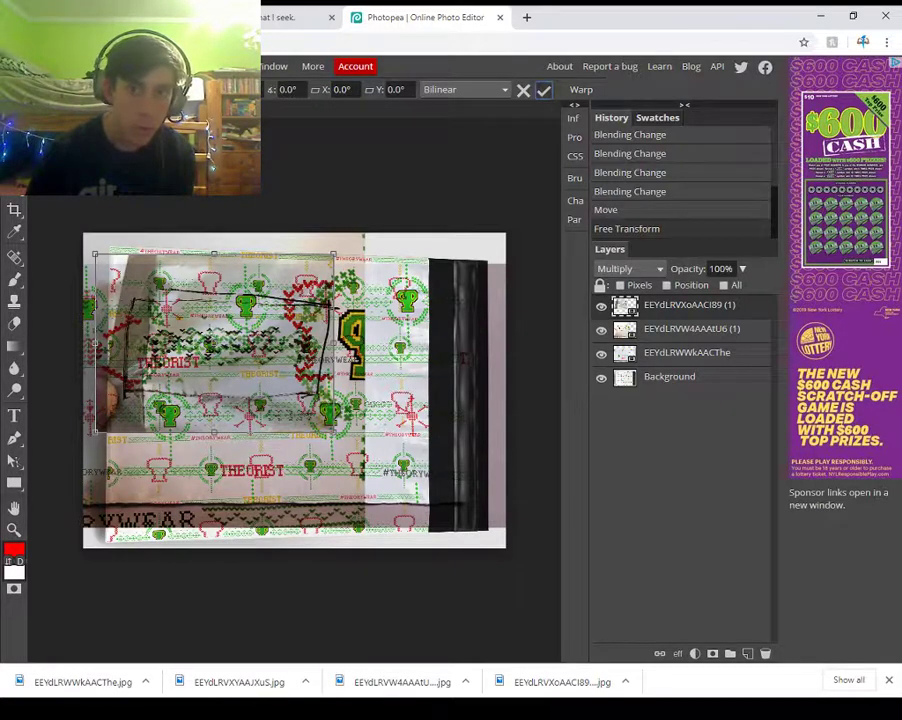
key(Return)
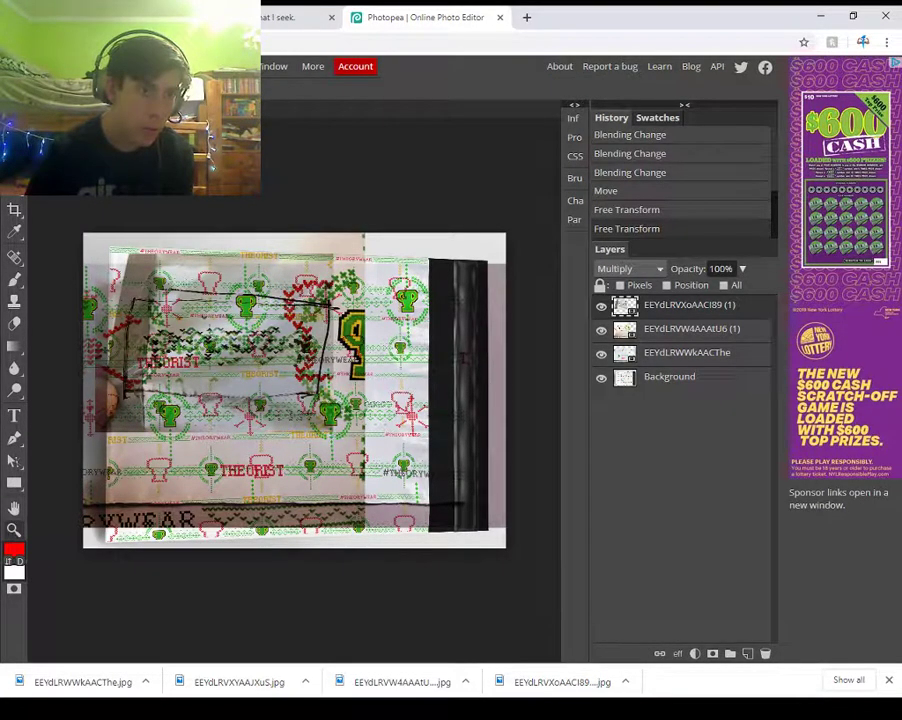
- Examine the blended overlay up close around the hand-outlined area and the large trophy beside it
click(198, 290)
click(198, 290)
click(198, 290)
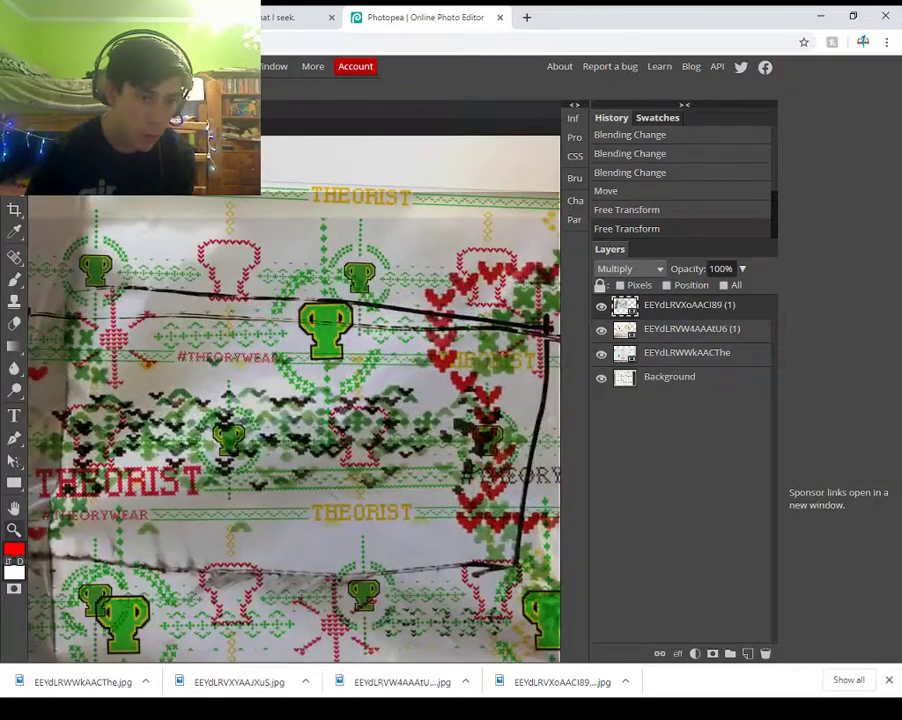
click(14, 508)
drag(300, 410, 133, 295)
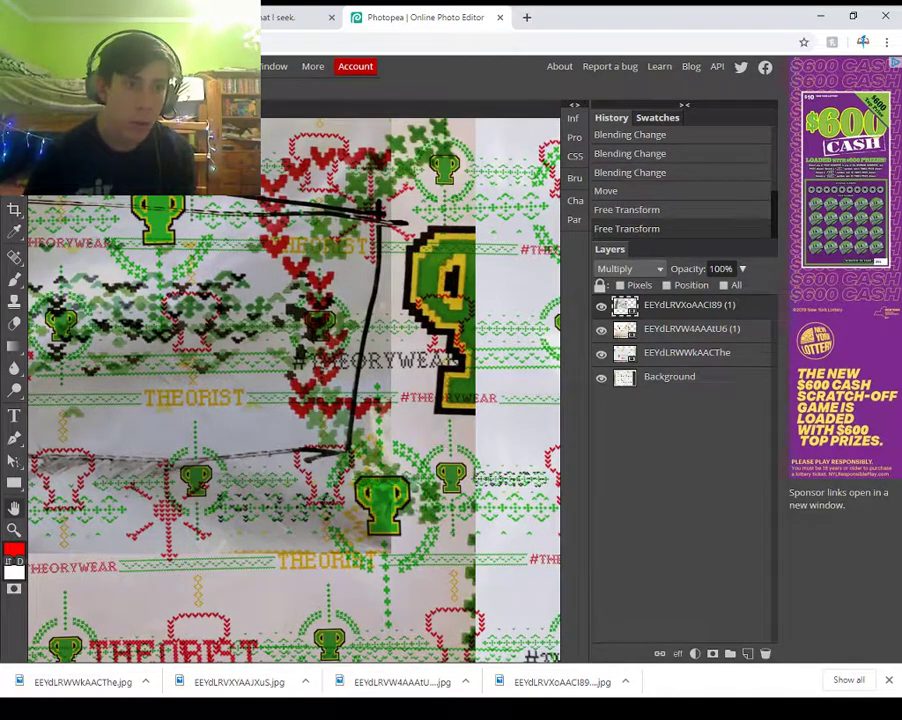
- Close the four-layer project without saving and open the EEYdLRVXoAACI89 photo as a new project
click(187, 109)
key(Return)
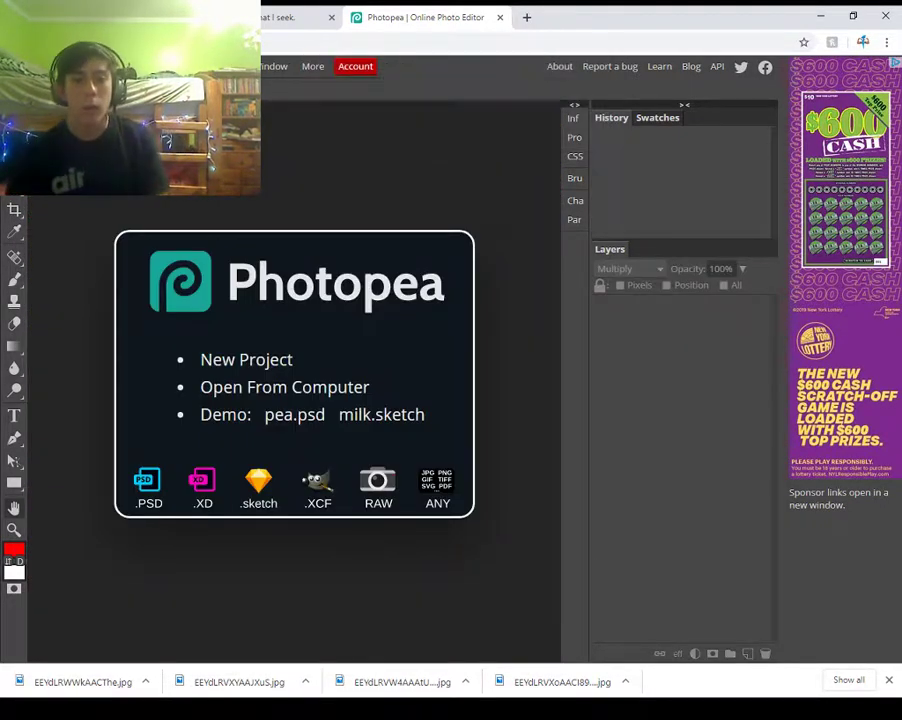
drag(83, 682, 294, 400)
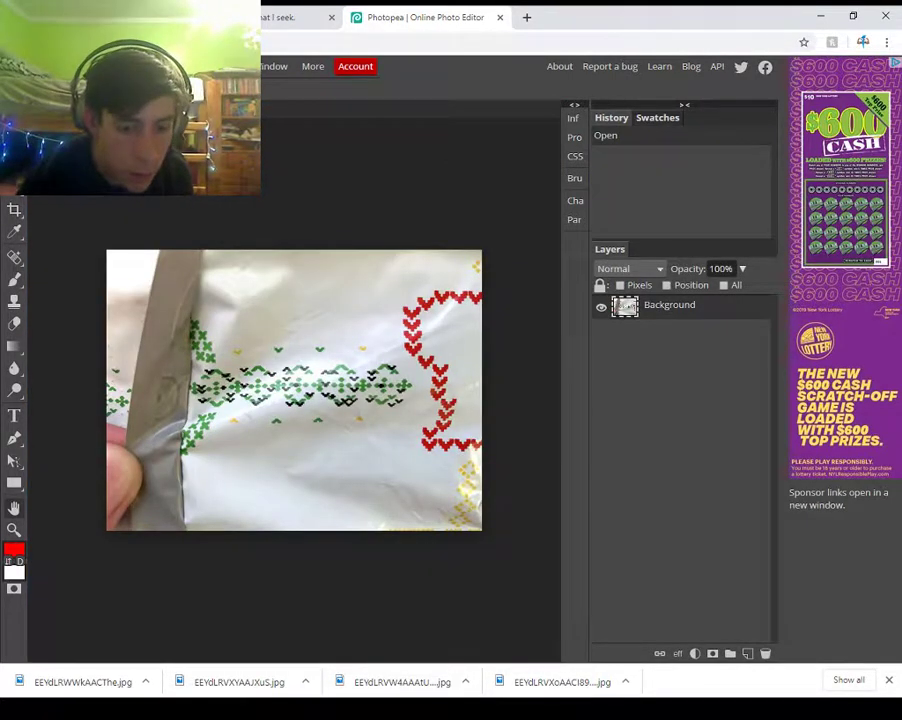
- Try placing the EEYdLRVW4AAAtU6 photo as a new layer, and revert the project to its opened state
drag(402, 682, 270, 581)
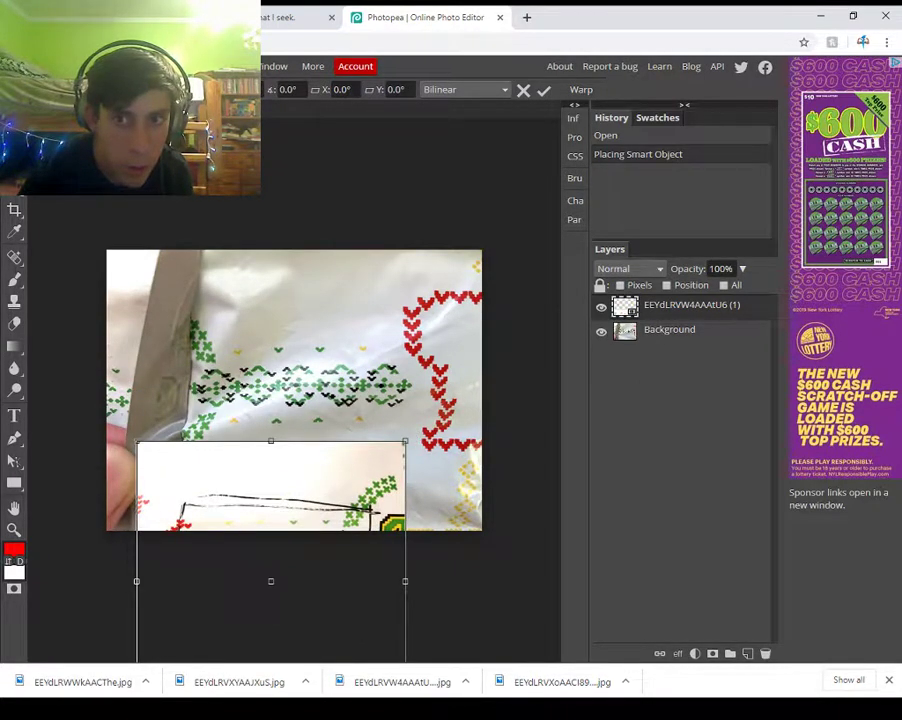
click(650, 136)
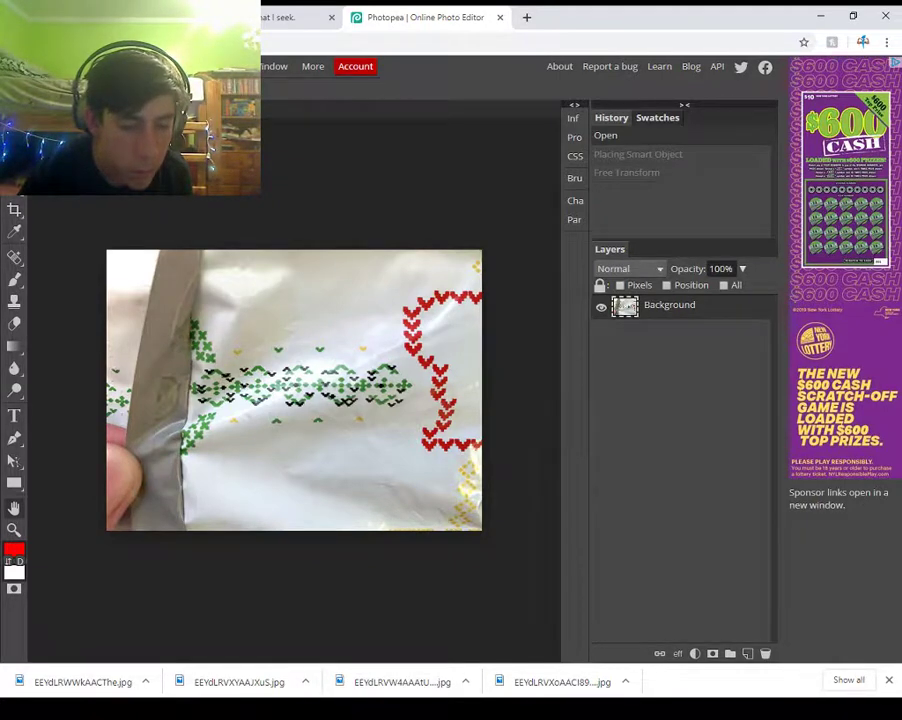
- Place the downloaded EEYdLRVXYAAJXuS photo as a new layer and try enlarging it around the black-marked band
drag(250, 681, 294, 420)
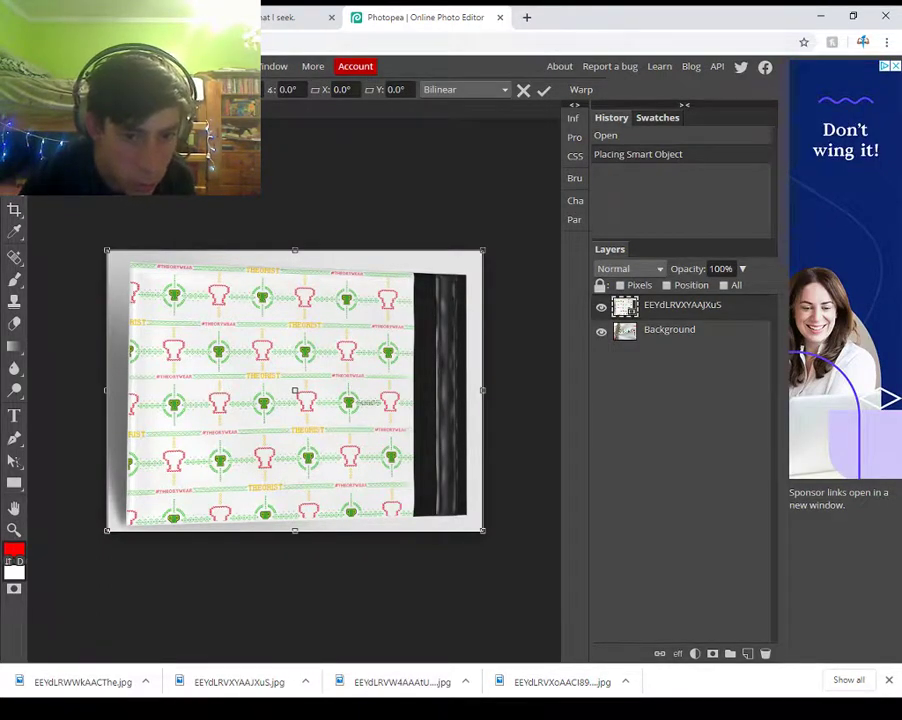
drag(483, 531, 901, 719)
drag(510, 470, 73, 307)
drag(465, 560, 859, 719)
drag(246, 402, 60, 325)
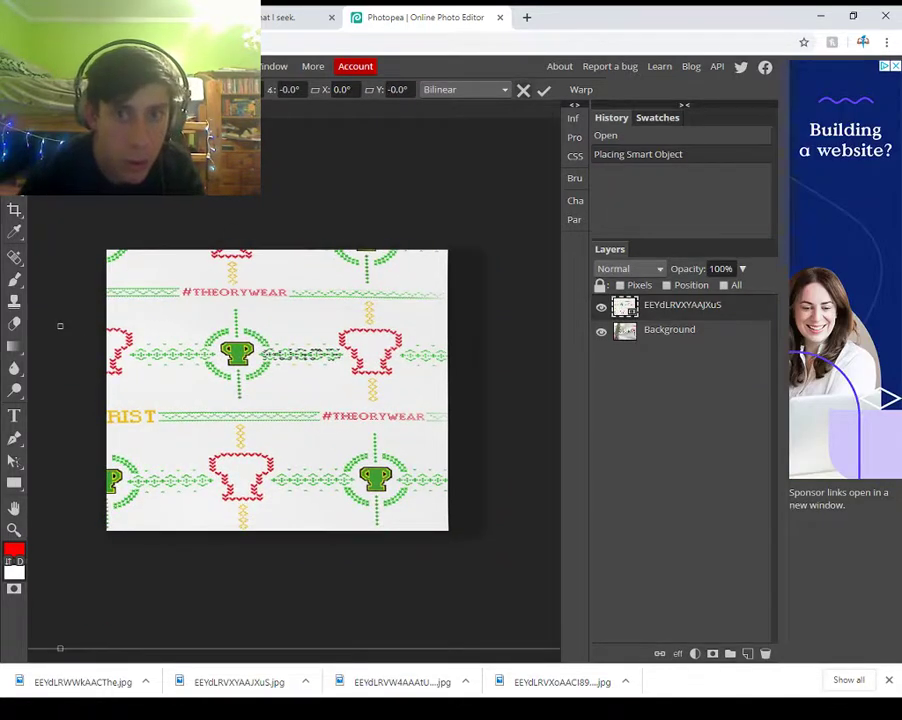
key(Return)
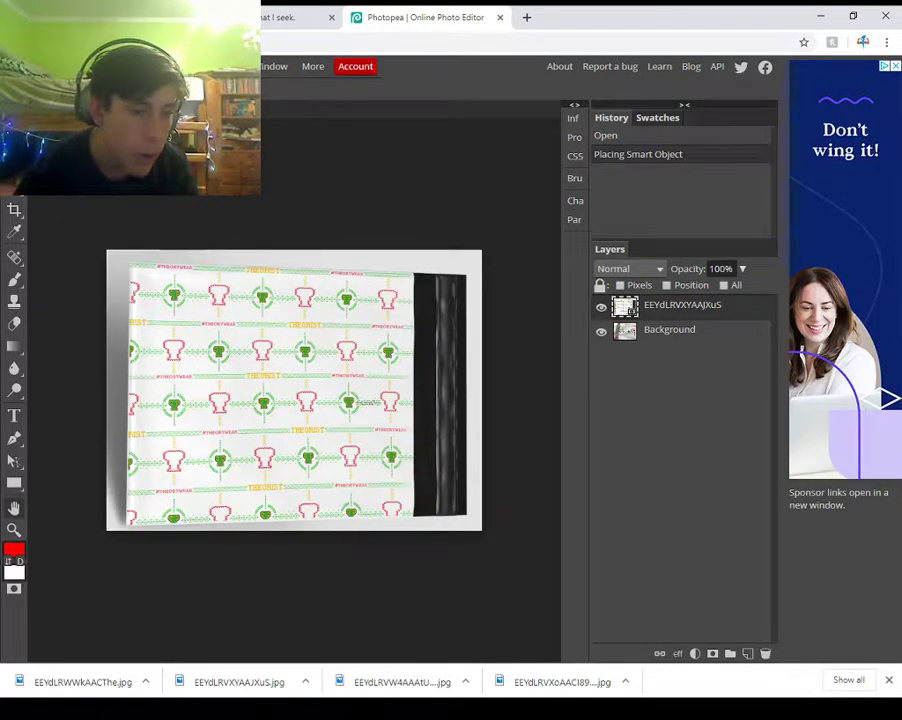
- Examine the black-marked band beside the trophy in the EEYdLRVXYAAJXuS layer up close
click(14, 530)
click(14, 461)
click(407, 426)
right_click(407, 426)
click(324, 370)
scroll(400, 410, up, 4)
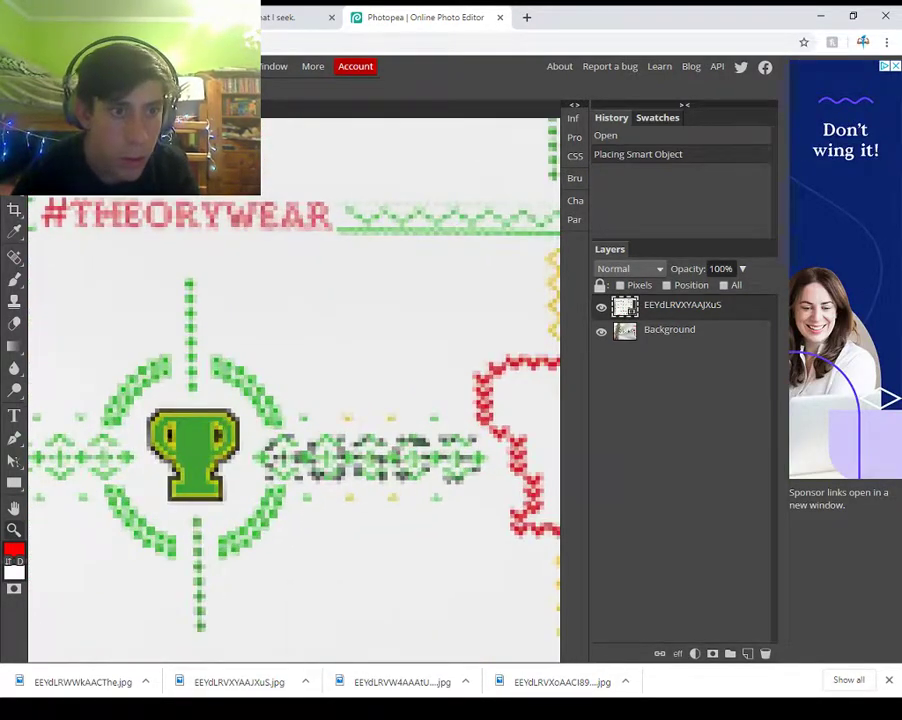
- Close the current project without saving and open the EEYdLRVXYAAJXuS photo as a new project
click(172, 110)
key(Return)
drag(278, 681, 295, 500)
drag(300, 560, 300, 560)
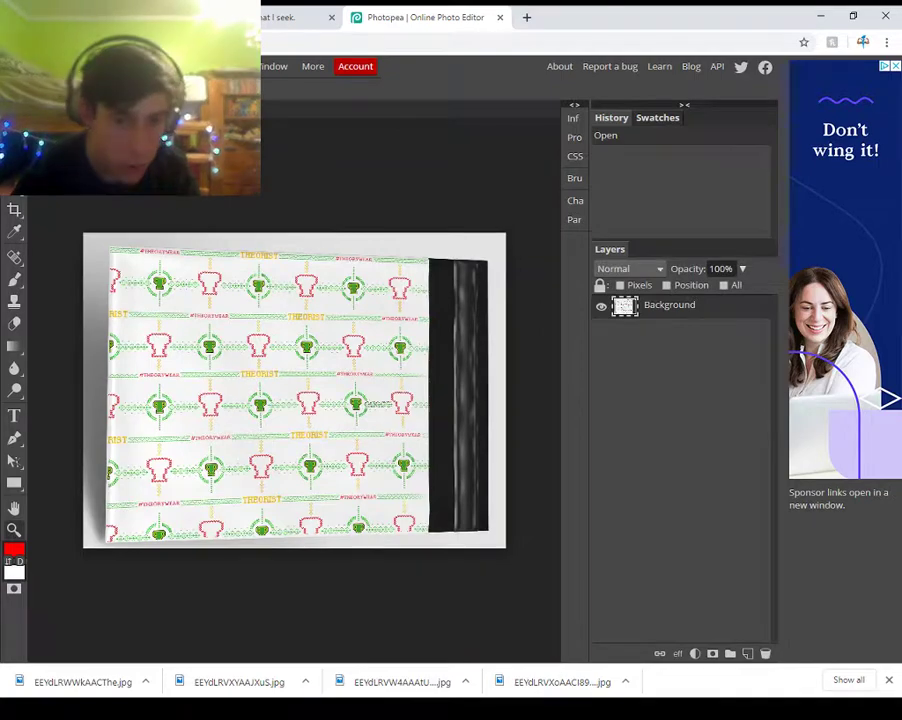
- Place the downloaded EEYdLRVXoAACI89 photo as a new layer above the Background
scroll(384, 402, up, 10)
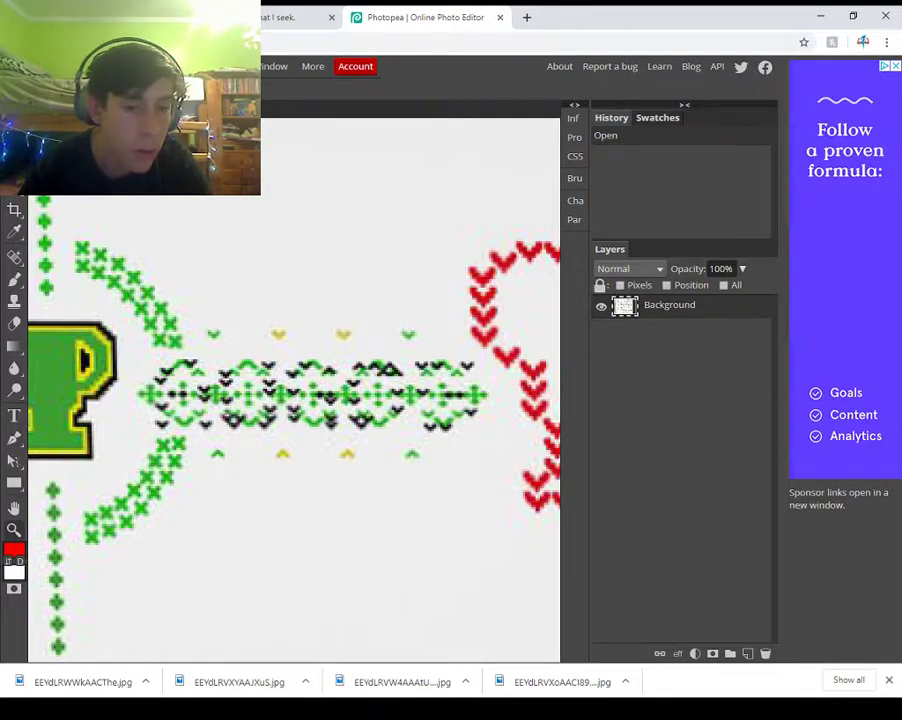
drag(561, 682, 390, 402)
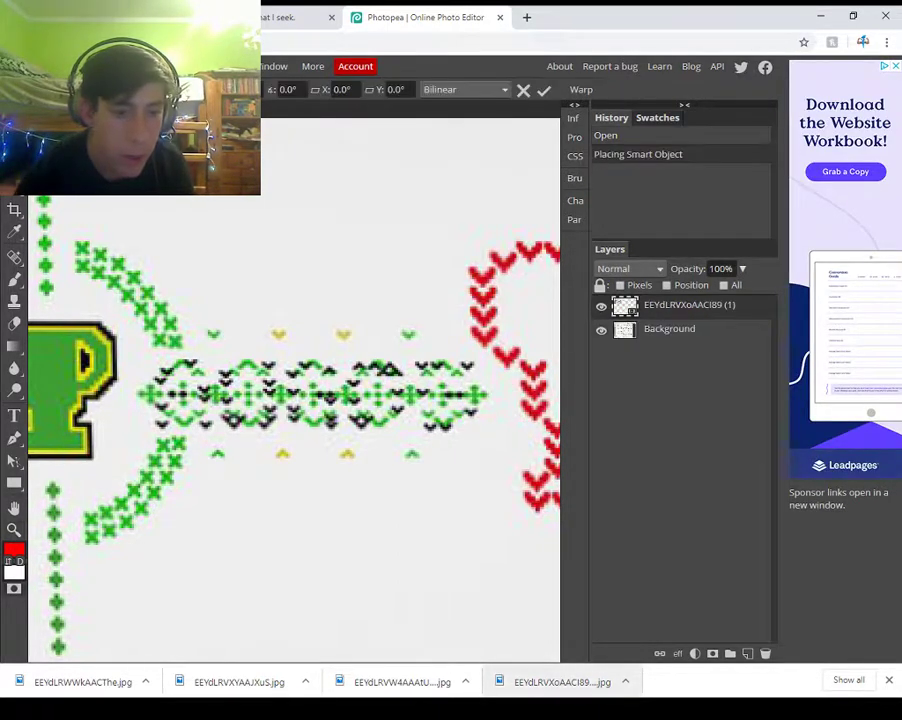
key(Return)
- Compare the Background's black-marked band with the one in the placed EEYdLRVXoAACI89 photo up close
click(14, 484)
click(14, 530)
scroll(147, 217, down, 3)
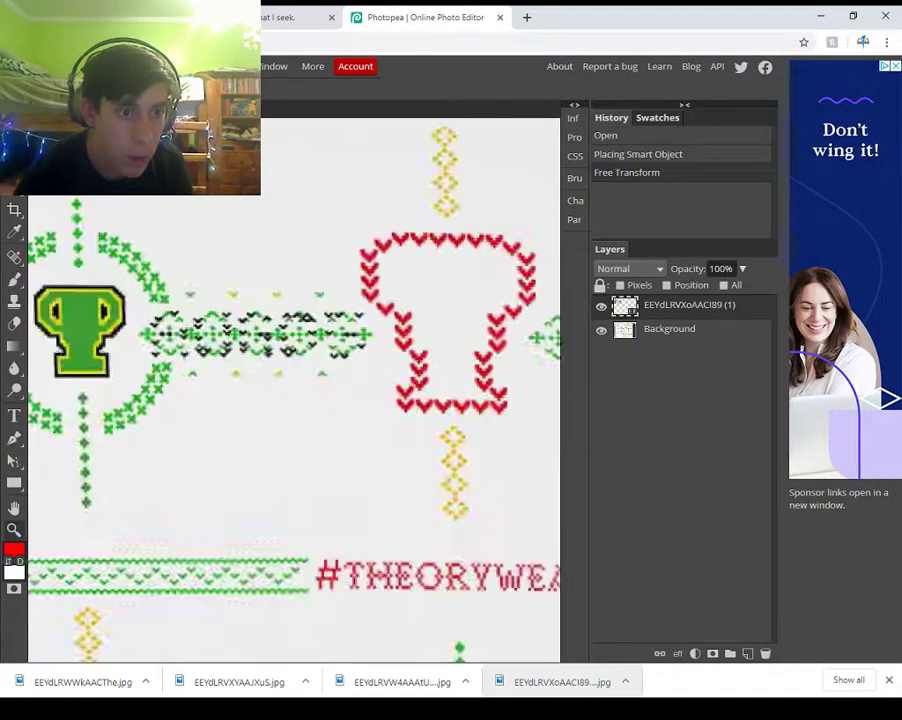
click(145, 218)
click(145, 218)
click(145, 218)
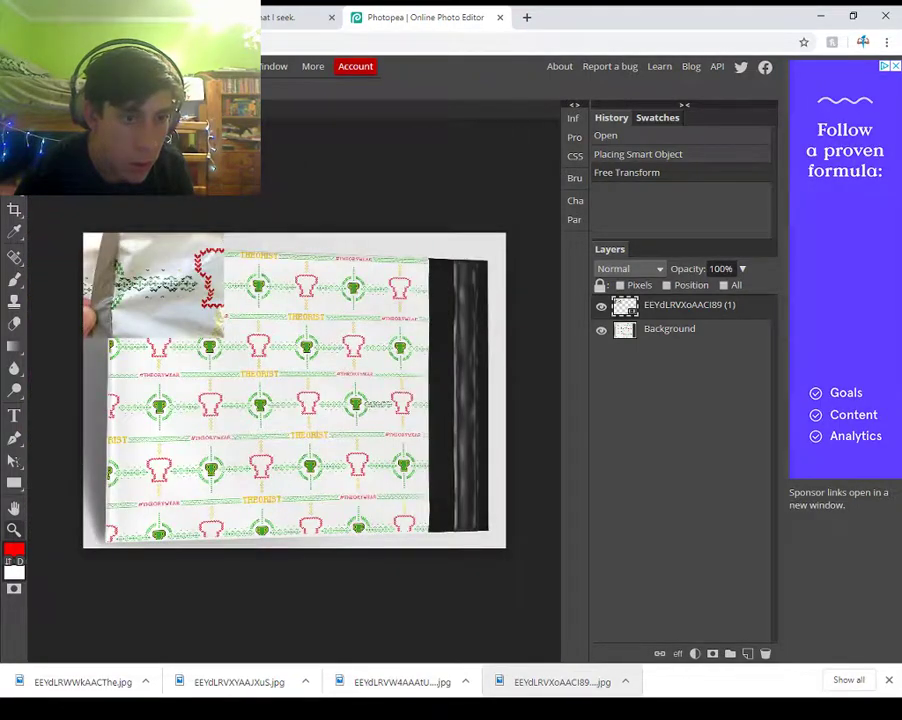
click(132, 255)
click(132, 255)
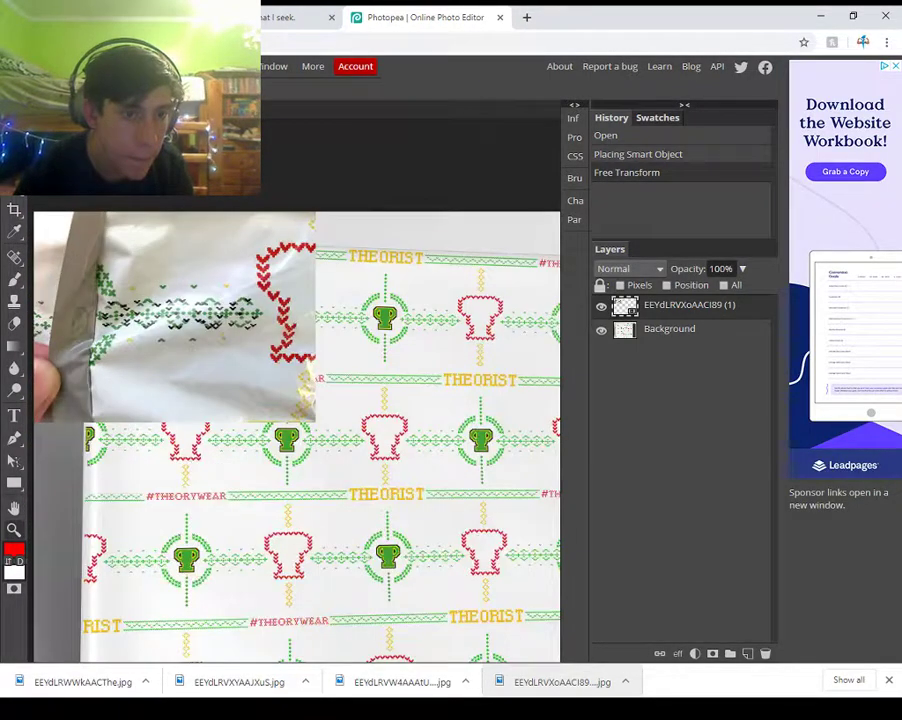
click(132, 255)
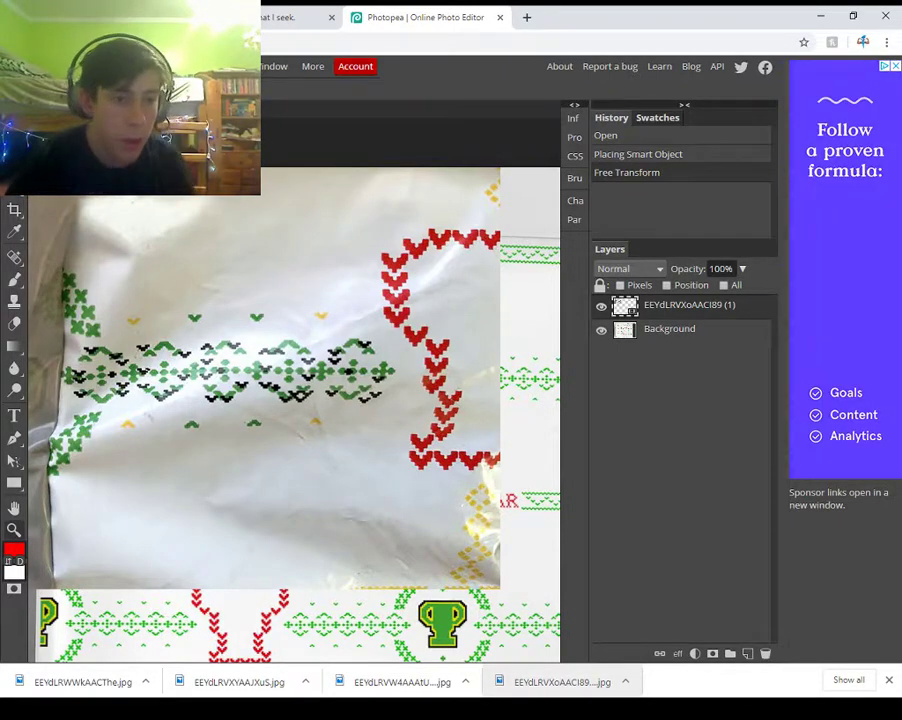
click(15, 66)
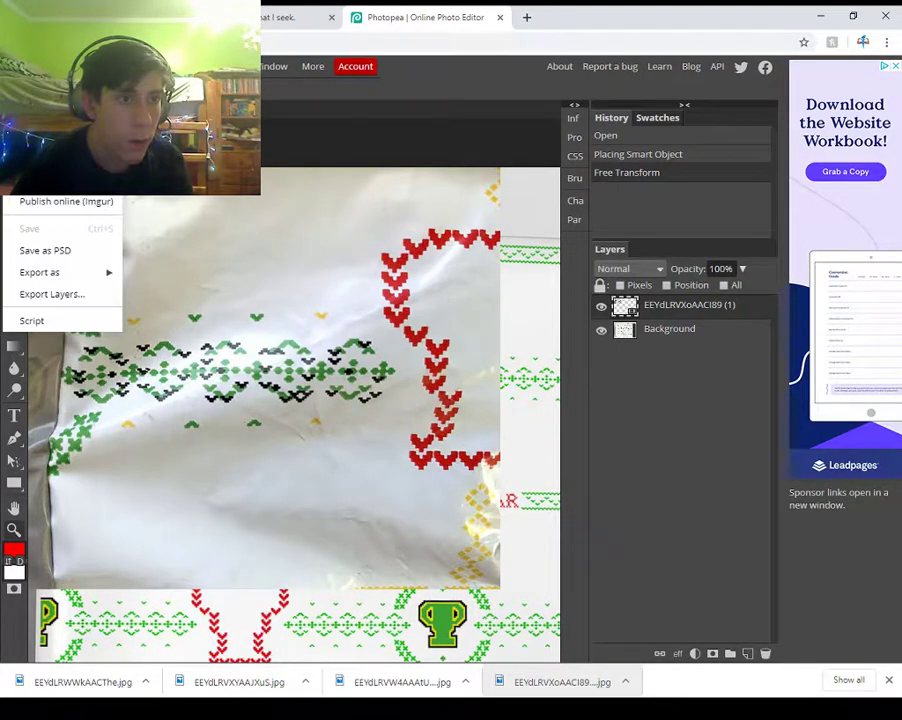
click(25, 90)
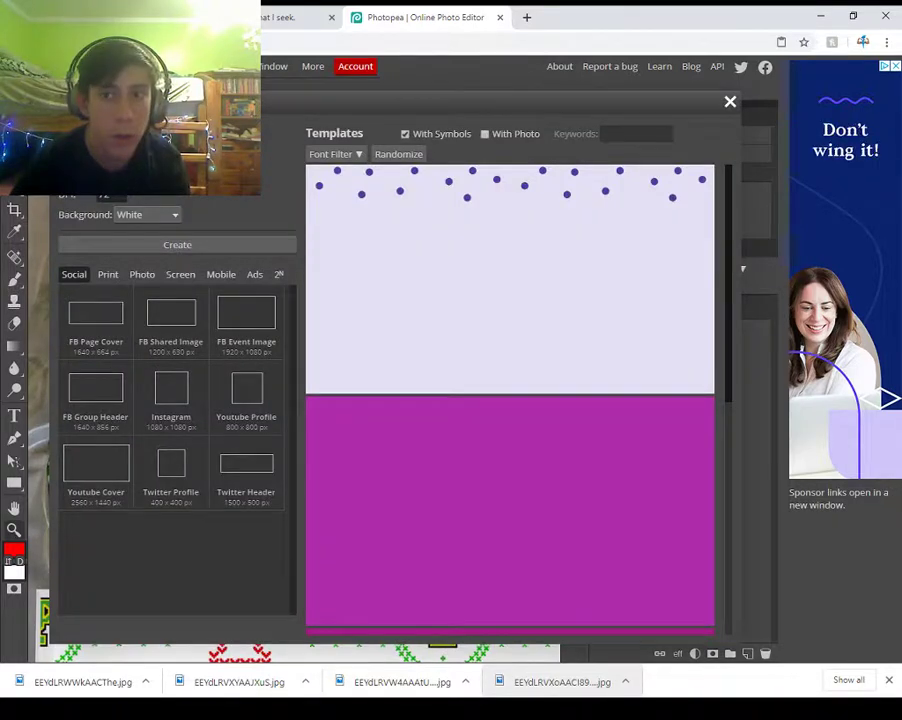
key(Escape)
- Open the torn-edge bag photo with the THEORIST text and red snowflakes as a new project and inspect its black-marked band
click(15, 66)
click(25, 111)
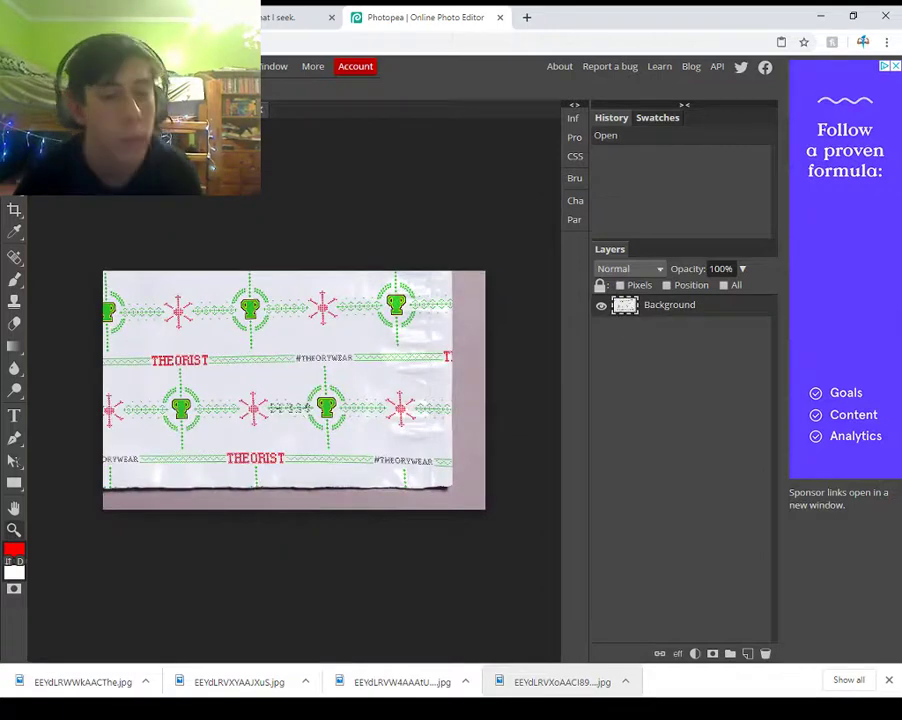
scroll(279, 403, up, 10)
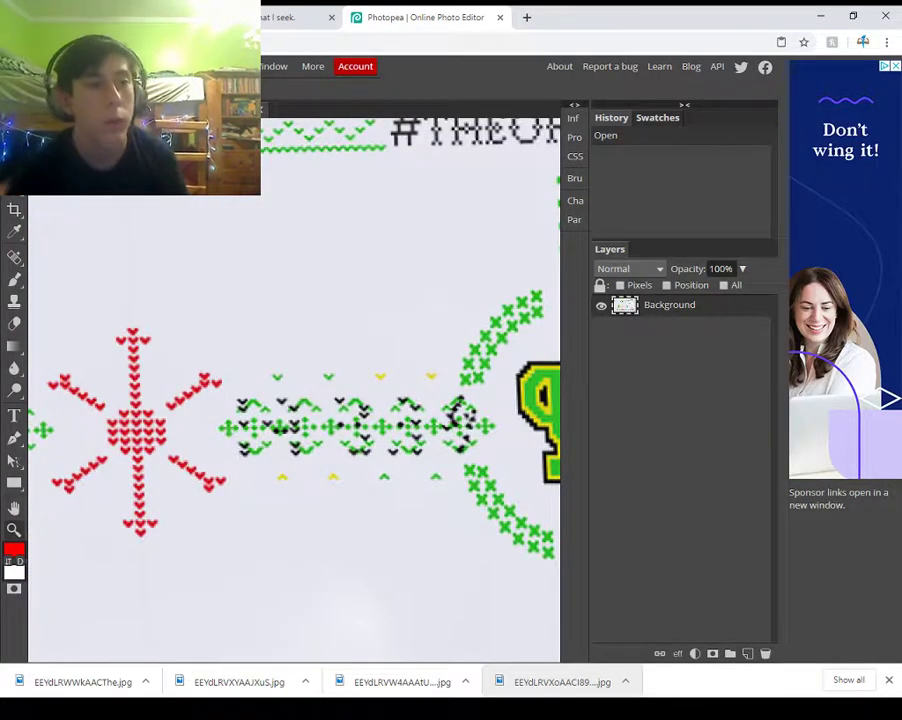
- Place the downloaded EEYdLRVW4AAAtU6 photo as a new layer above the Background
click(16, 66)
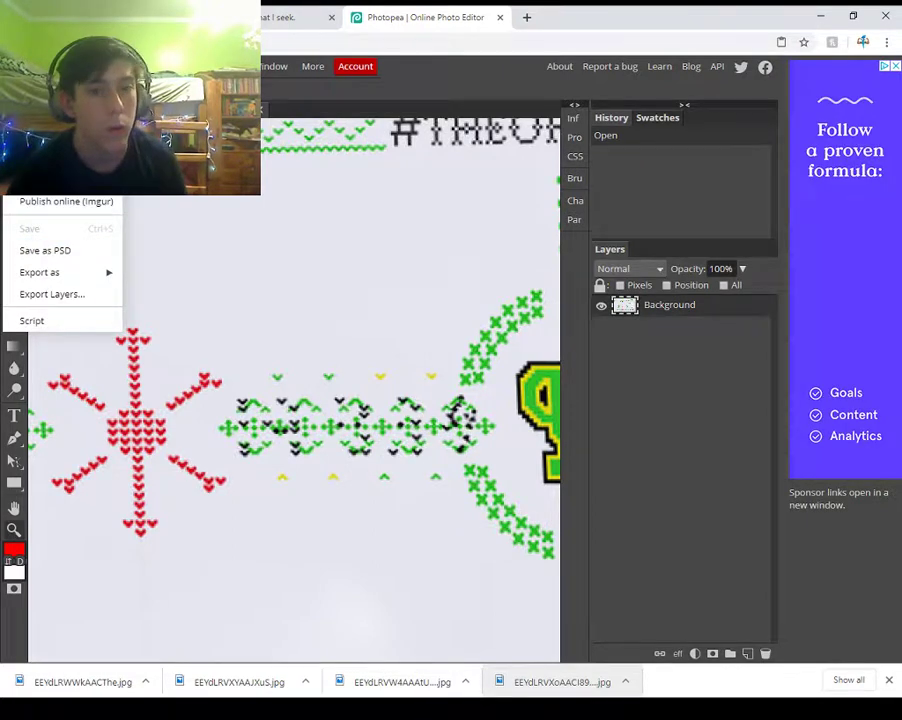
click(36, 110)
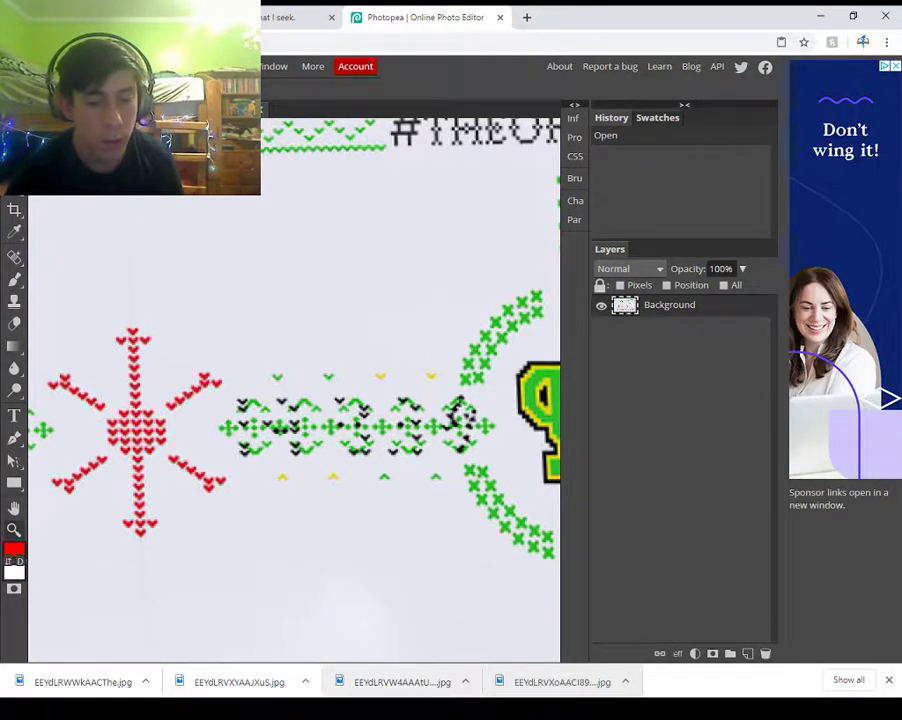
drag(402, 682, 300, 430)
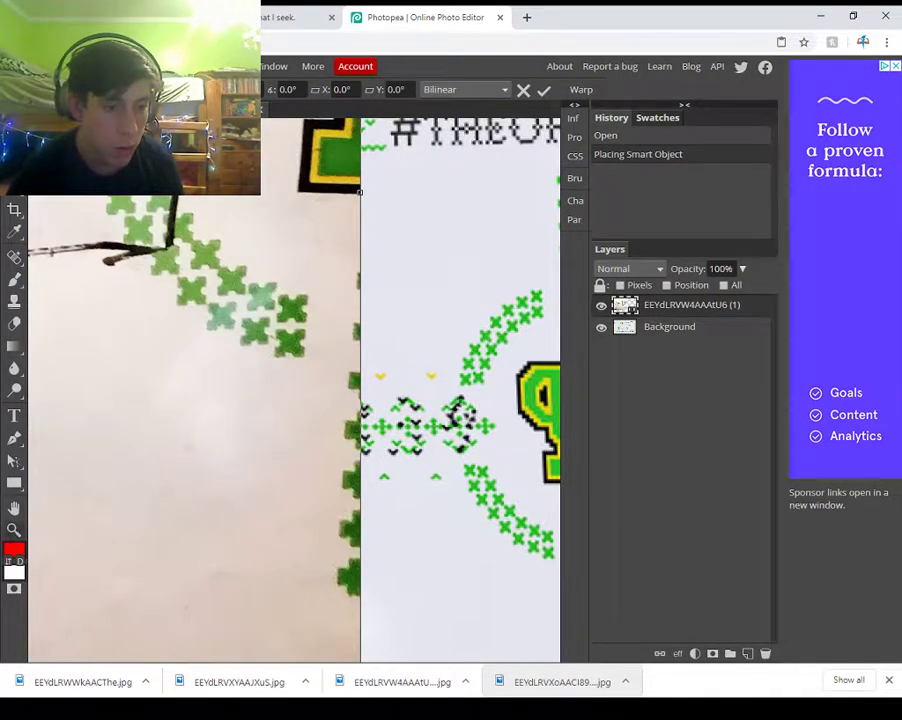
right_click(14, 461)
click(14, 530)
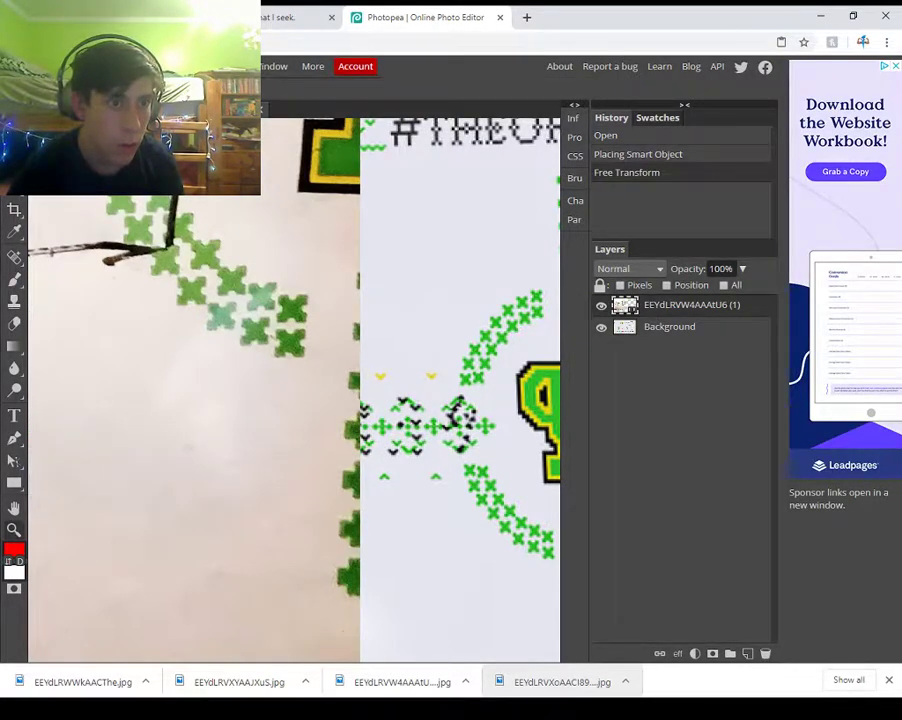
- Set the blend mode of the EEYdLRVW4AAAtU6 layer to Multiply
scroll(104, 188, down, 2)
click(14, 508)
drag(200, 370, 479, 568)
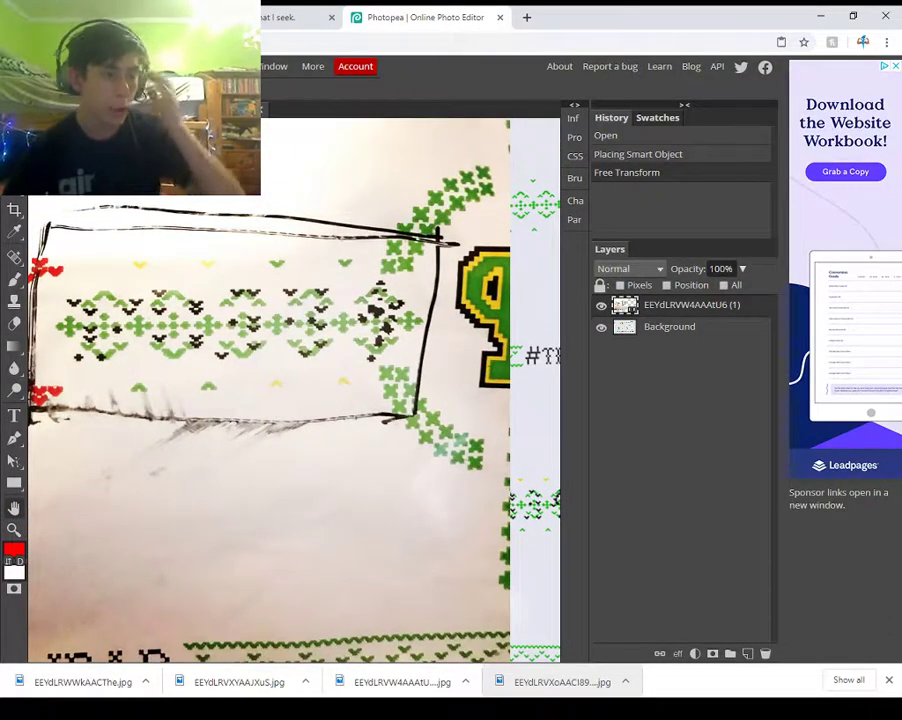
right_click(14, 439)
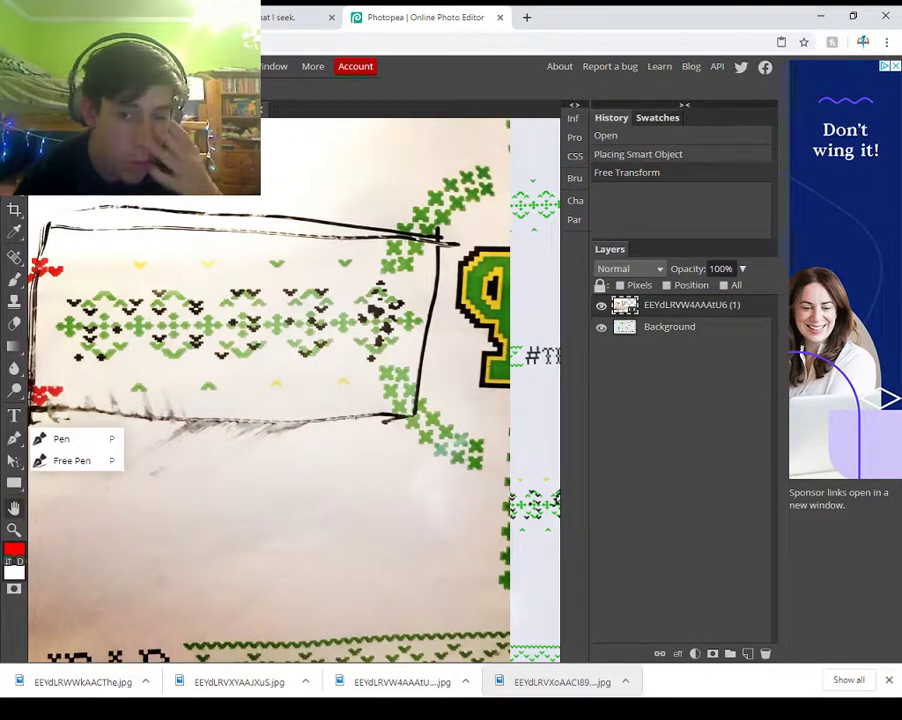
click(629, 269)
click(620, 328)
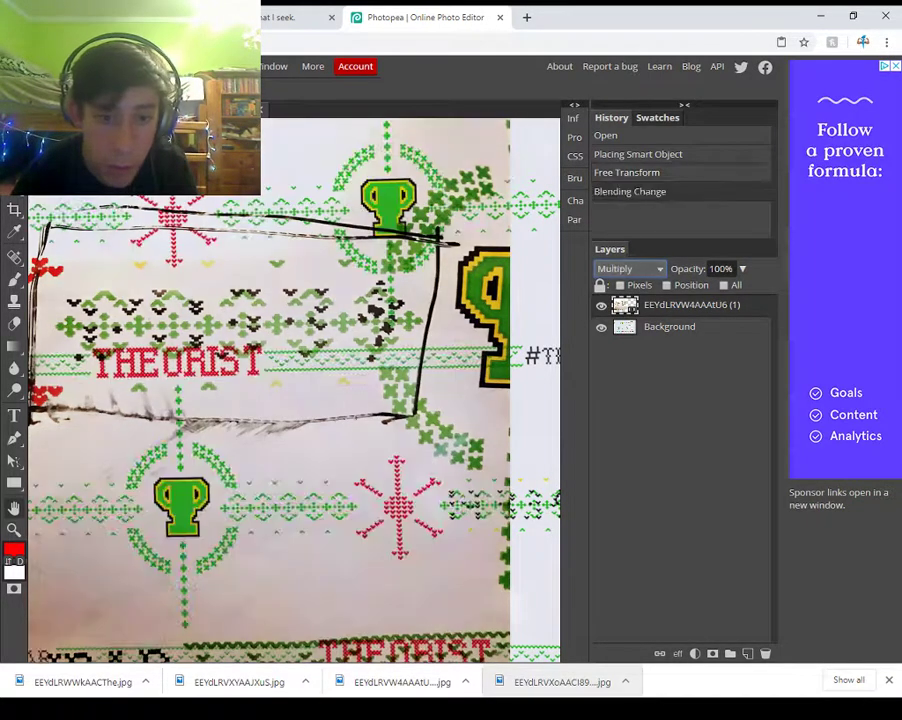
- Scale down the EEYdLRVW4AAAtU6 layer with Free Transform and move it over the Background's lower snowflake, near the black-marked band
scroll(290, 390, down, 3)
right_click(14, 461)
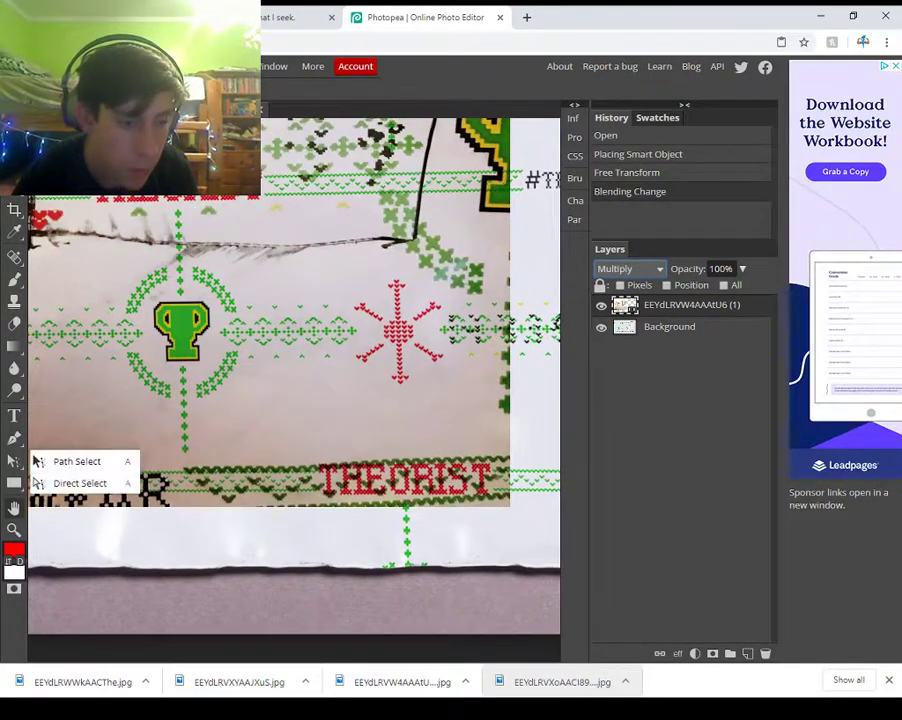
scroll(290, 390, up, 1)
click(77, 66)
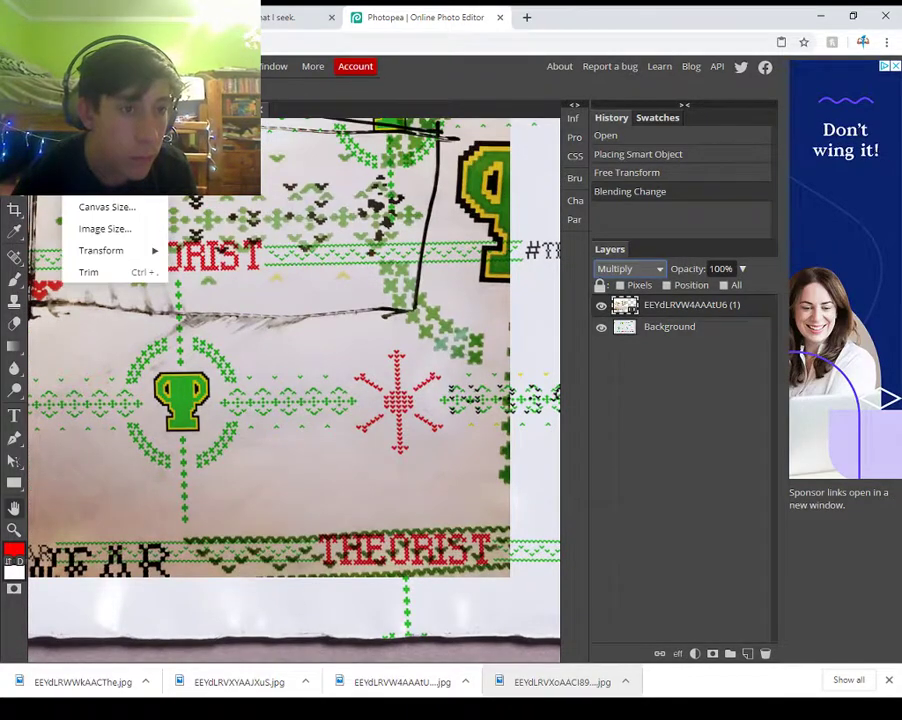
mouse_move(45, 66)
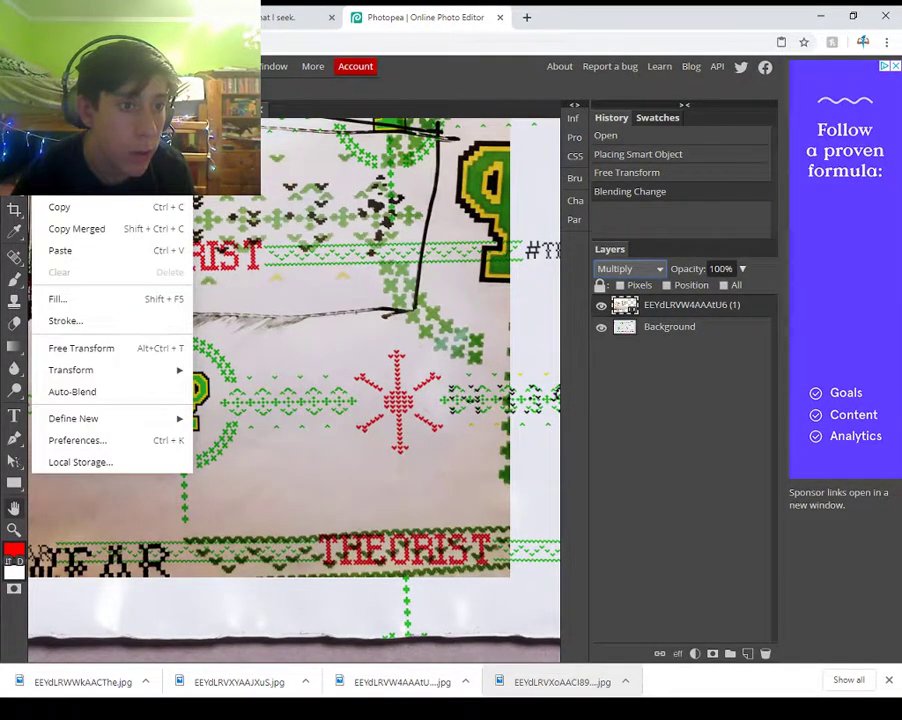
click(81, 348)
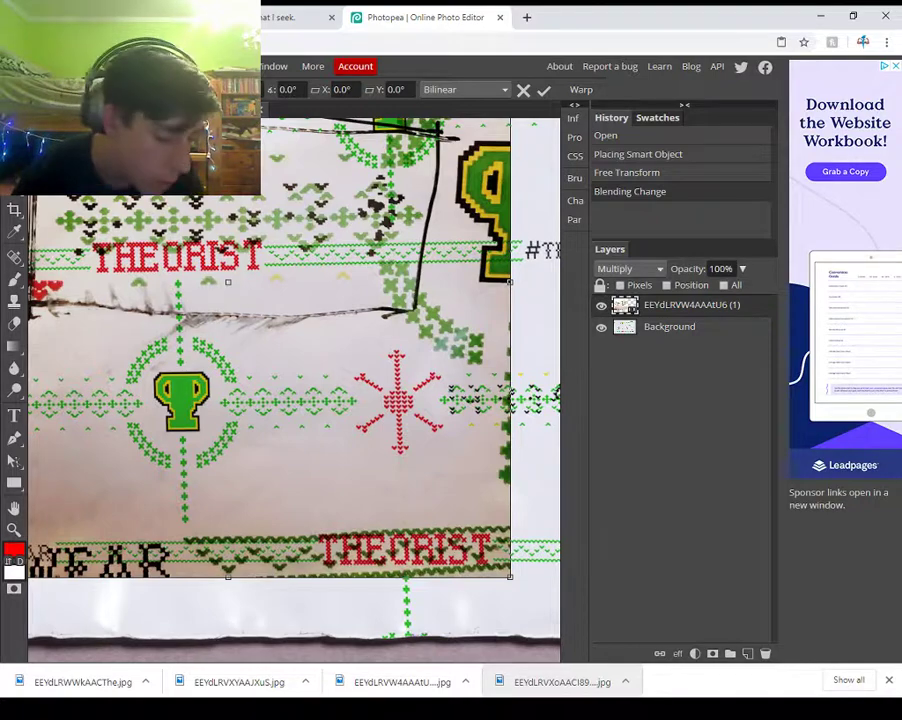
drag(514, 580, 157, 207)
drag(120, 165, 394, 483)
drag(443, 508, 481, 548)
key(Return)
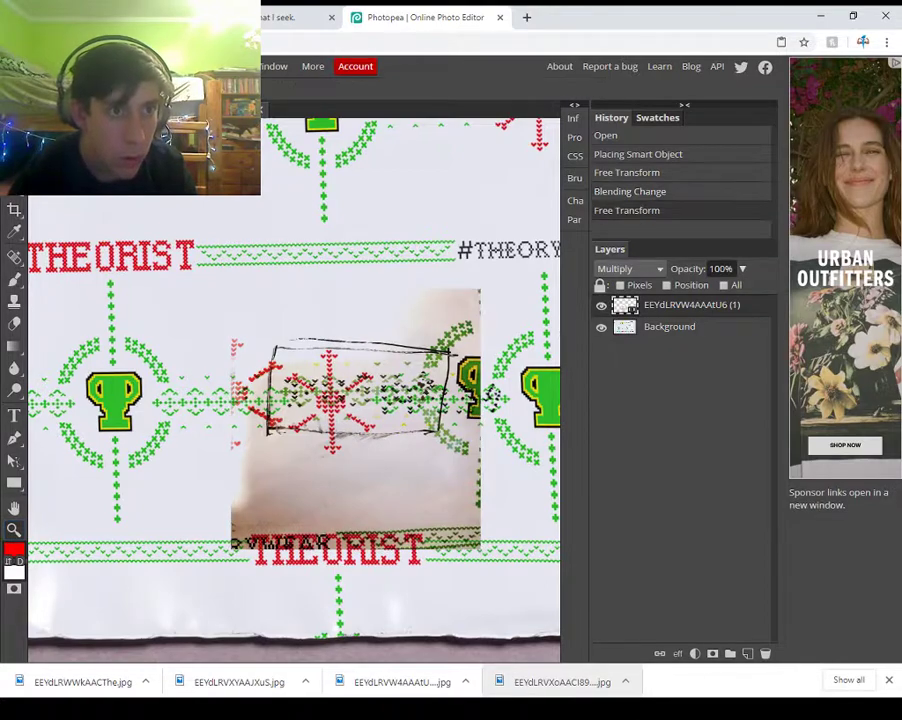
- Move the EEYdLRVW4AAAtU6 layer so its boxed band overlaps the Background's black-marked band beside the trophy
click(432, 438)
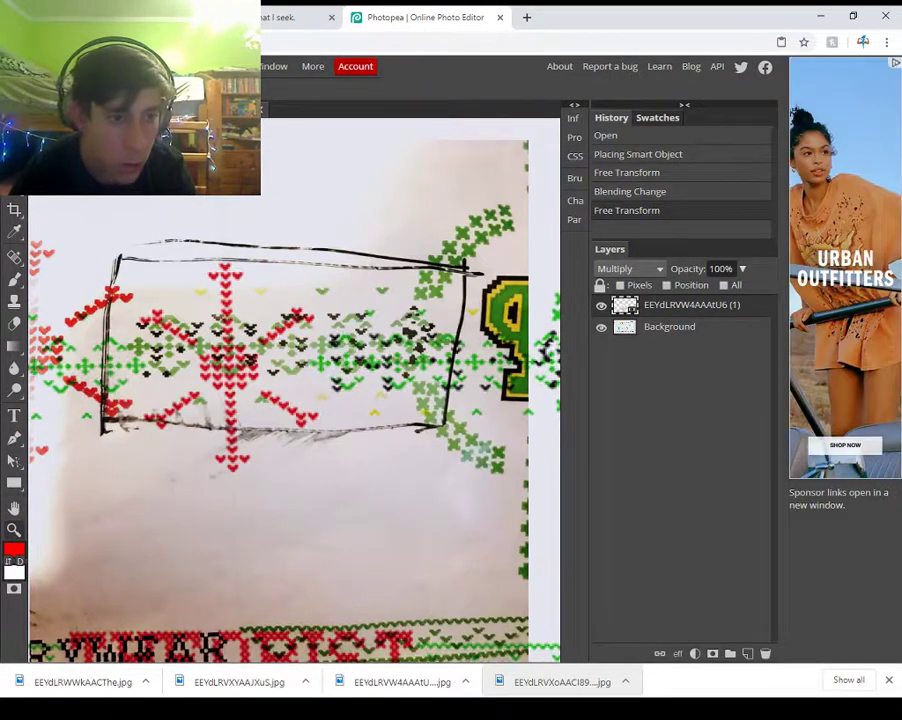
drag(420, 420, 546, 325)
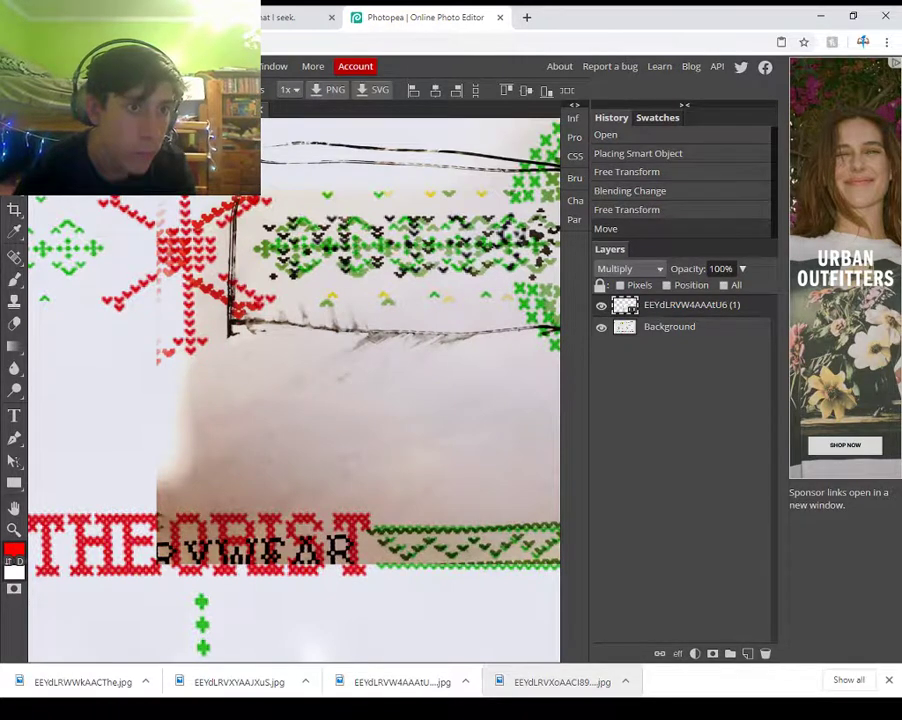
click(55, 66)
click(80, 344)
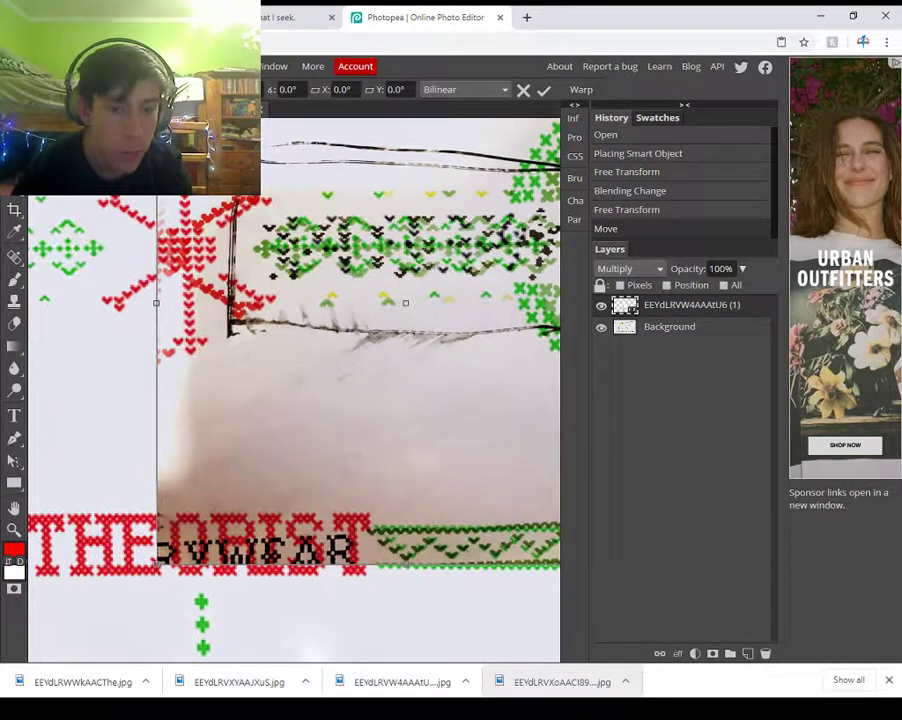
drag(430, 335, 267, 380)
key(Return)
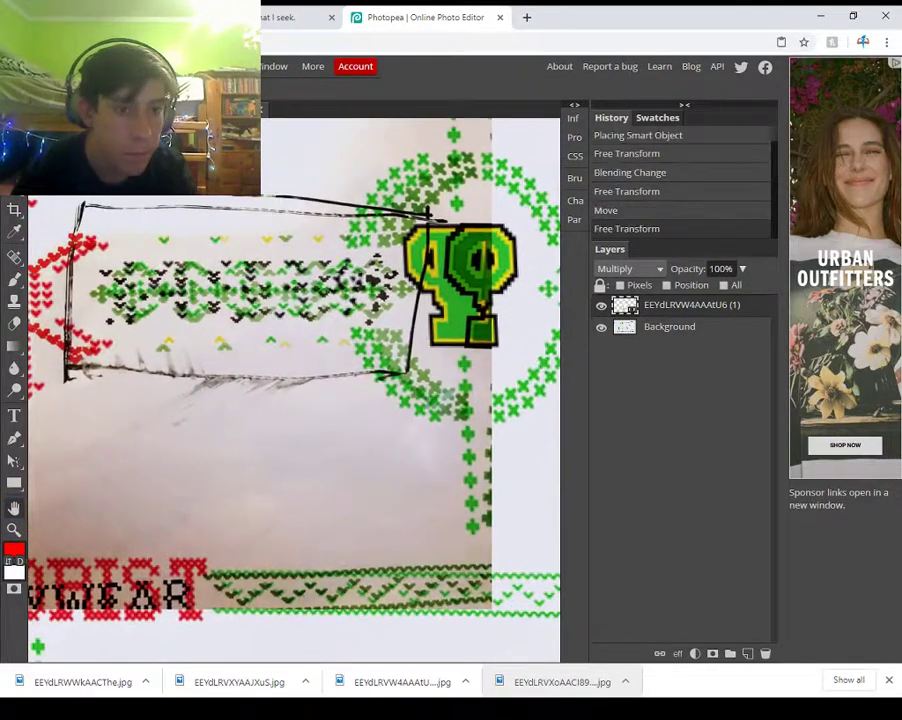
right_click(14, 439)
right_click(14, 280)
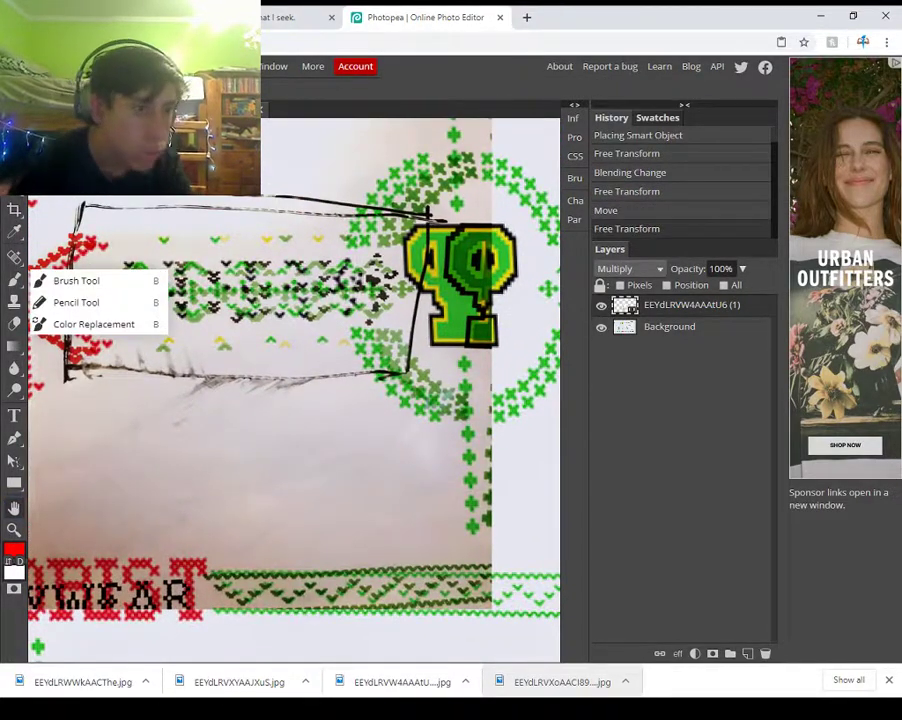
right_click(14, 368)
right_click(14, 279)
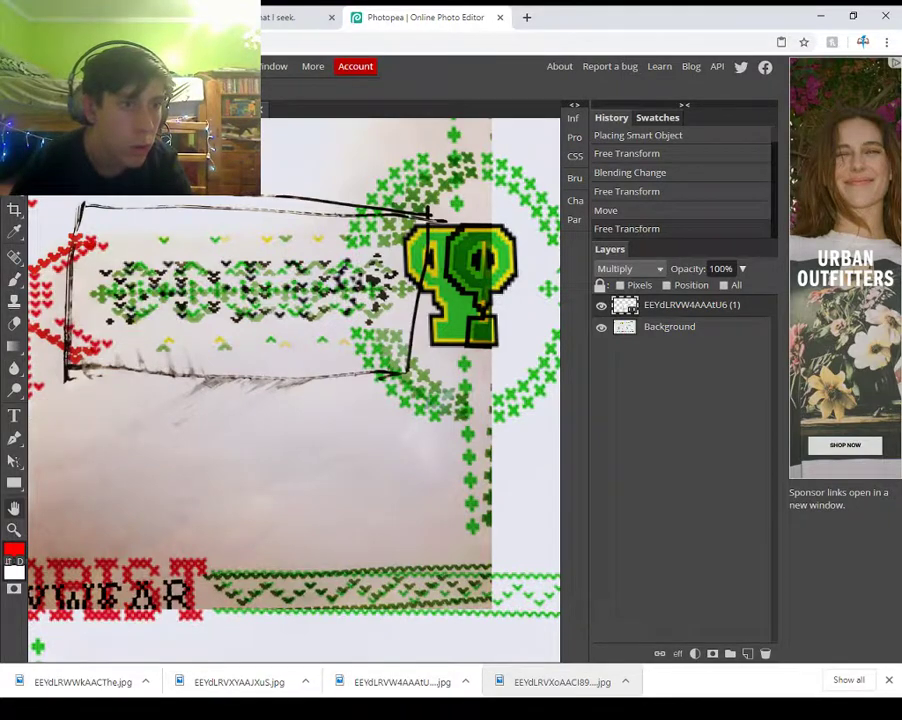
- Try scaling the EEYdLRVW4AAAtU6 layer to about 630 by 703 px to match the Background's marked band
right_click(30, 197)
click(81, 348)
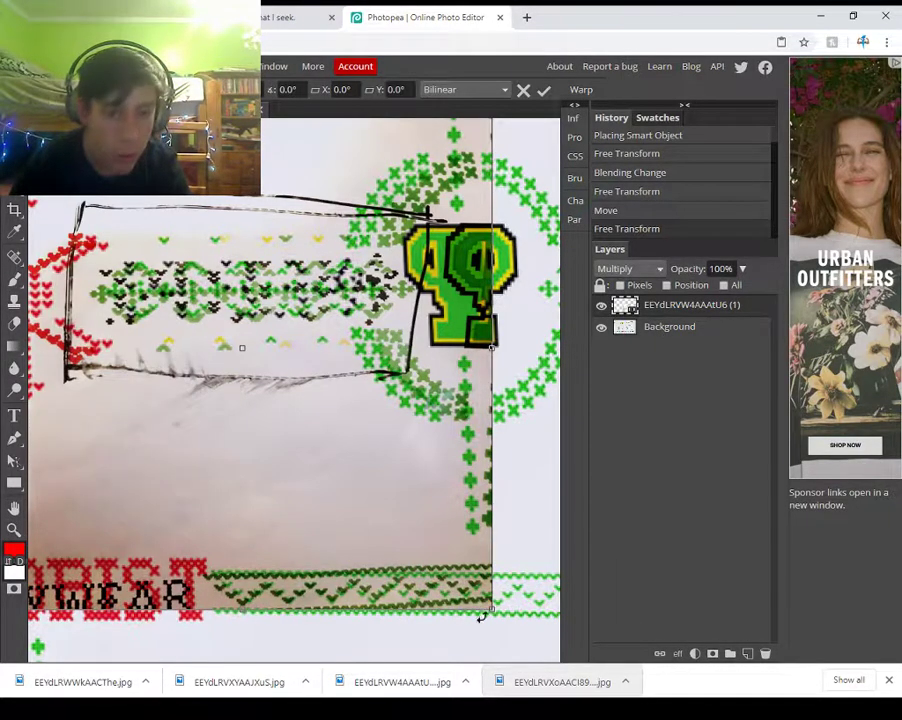
drag(491, 607, 453, 590)
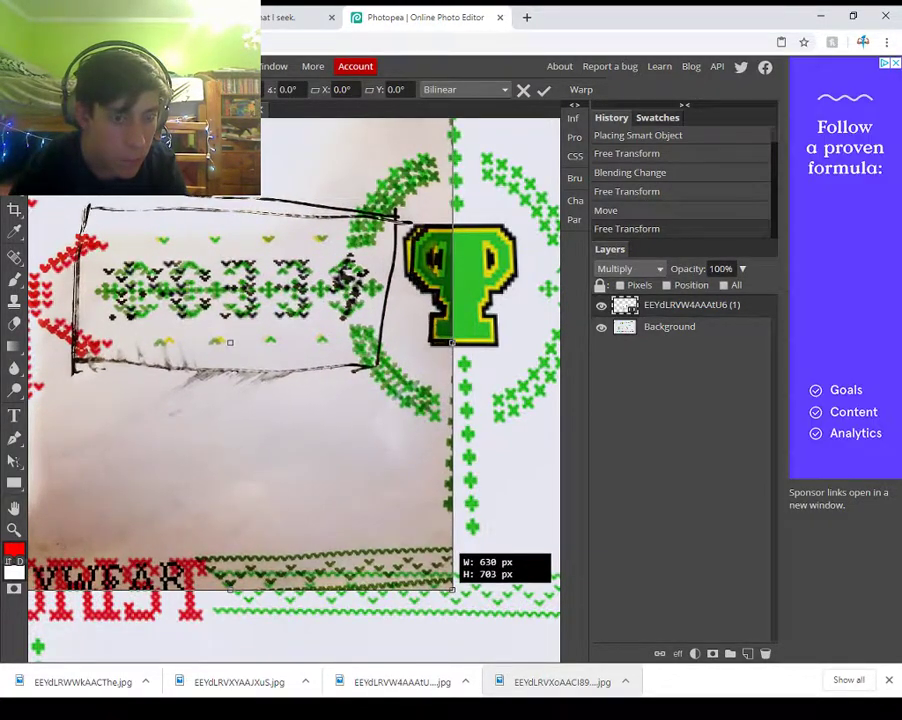
- Try fine-tuning the layer's horizontal position and size so the two marked bands line up, and abandon the transform
key(Right)
key(Right)
key(Right)
key(Left)
key(Right)
key(Right)
key(Right)
key(Left)
key(Left)
drag(455, 590, 460, 590)
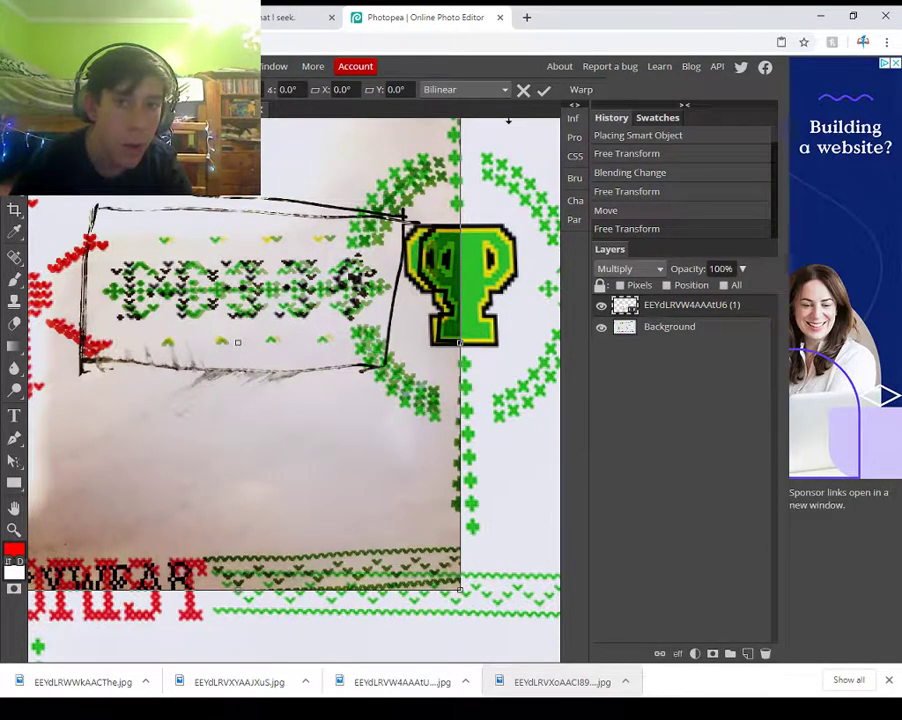
drag(237, 342, 237, 342)
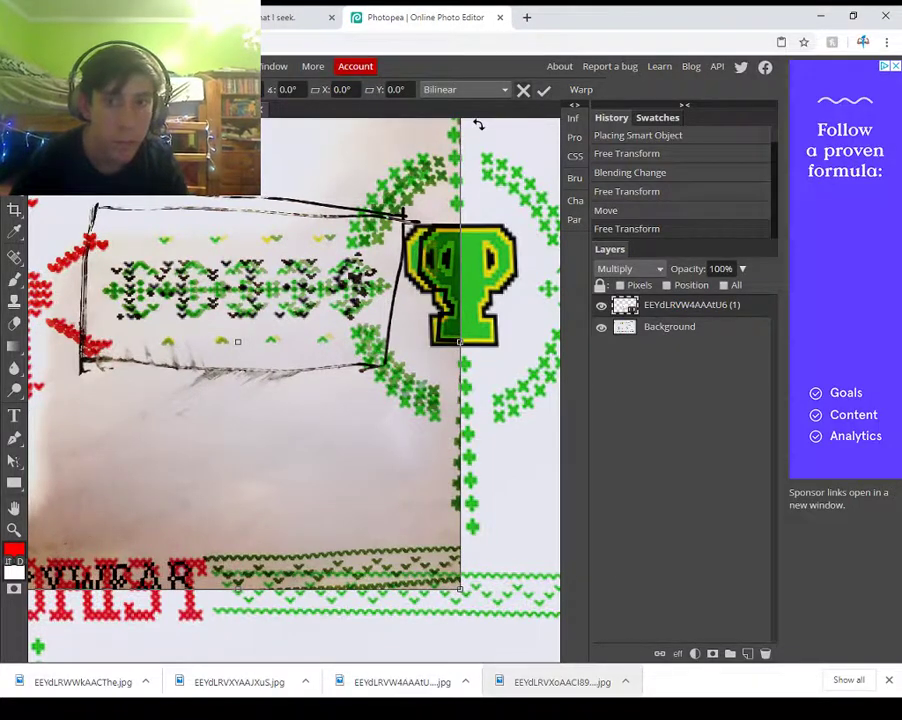
key(Escape)
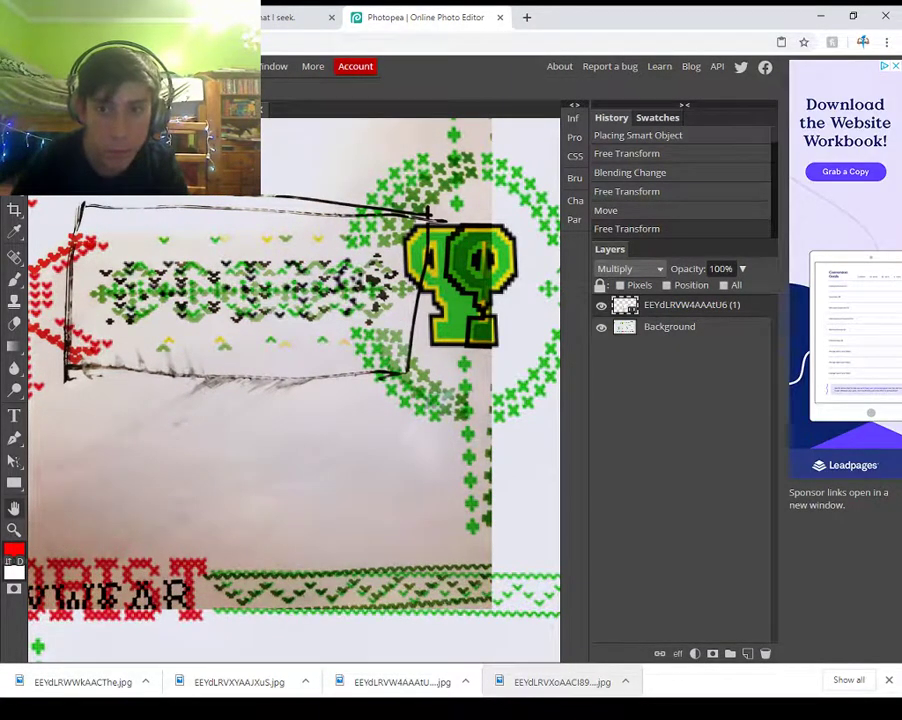
- Revert the project to the state right after the smart object was placed
scroll(683, 182, up, 1)
click(638, 154)
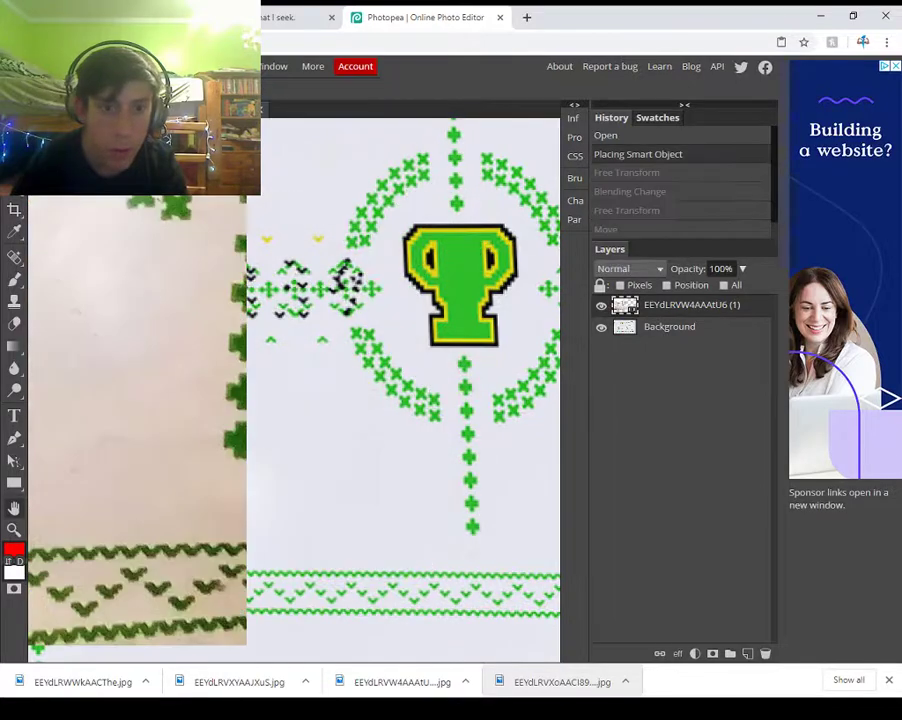
- Scale down the EEYdLRVW4AAAtU6 layer with Free Transform and move it over the Background's black-marked band area
click(15, 166)
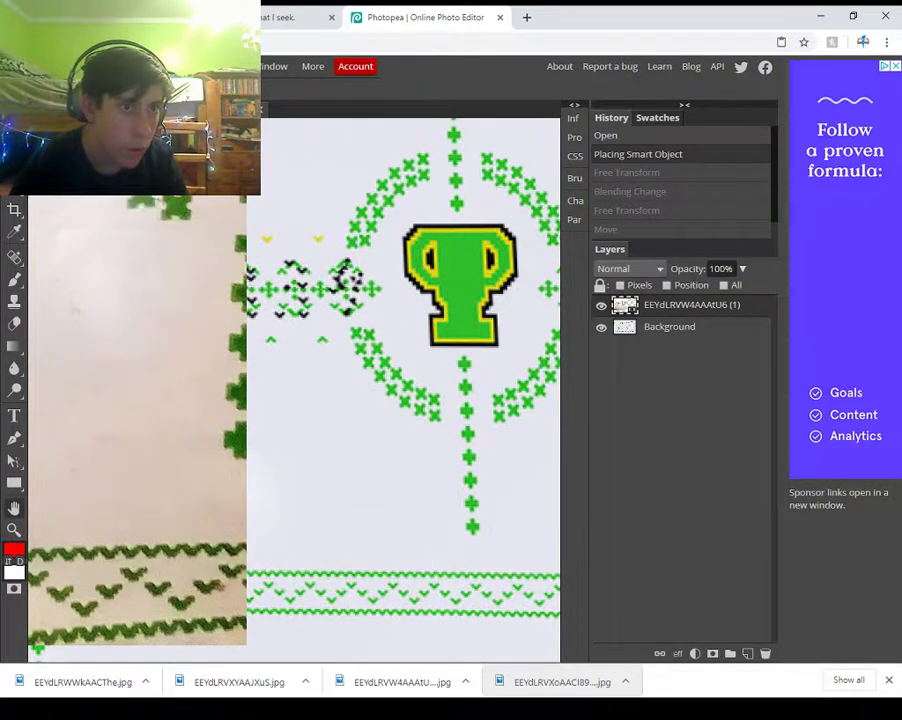
click(45, 67)
click(81, 348)
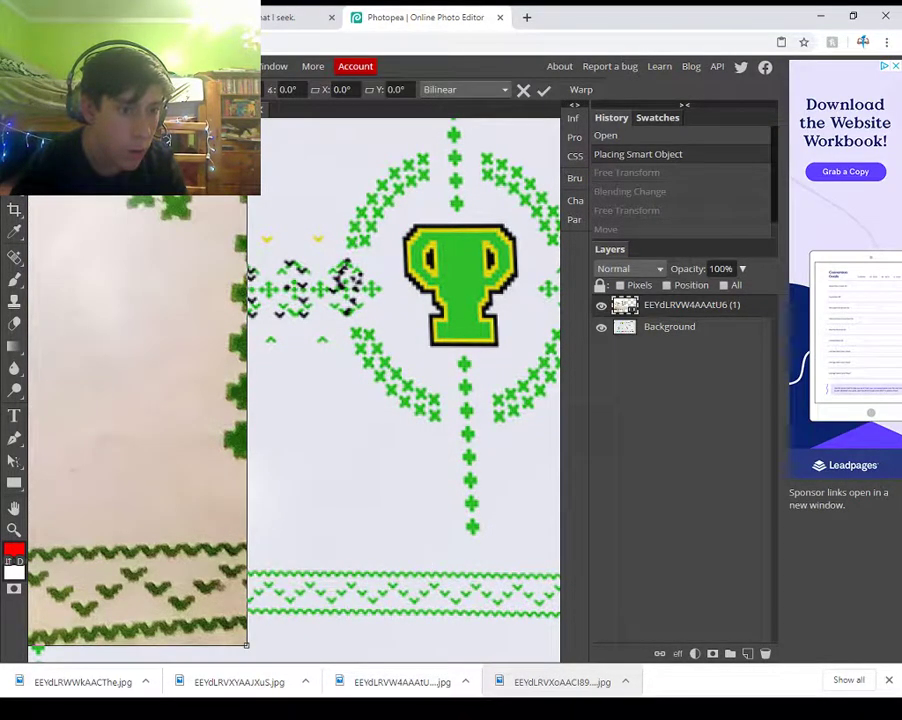
mouse_move(245, 645)
mouse_down()
mouse_move(244, 598)
mouse_move(50, 350)
mouse_move(15, 166)
mouse_up()
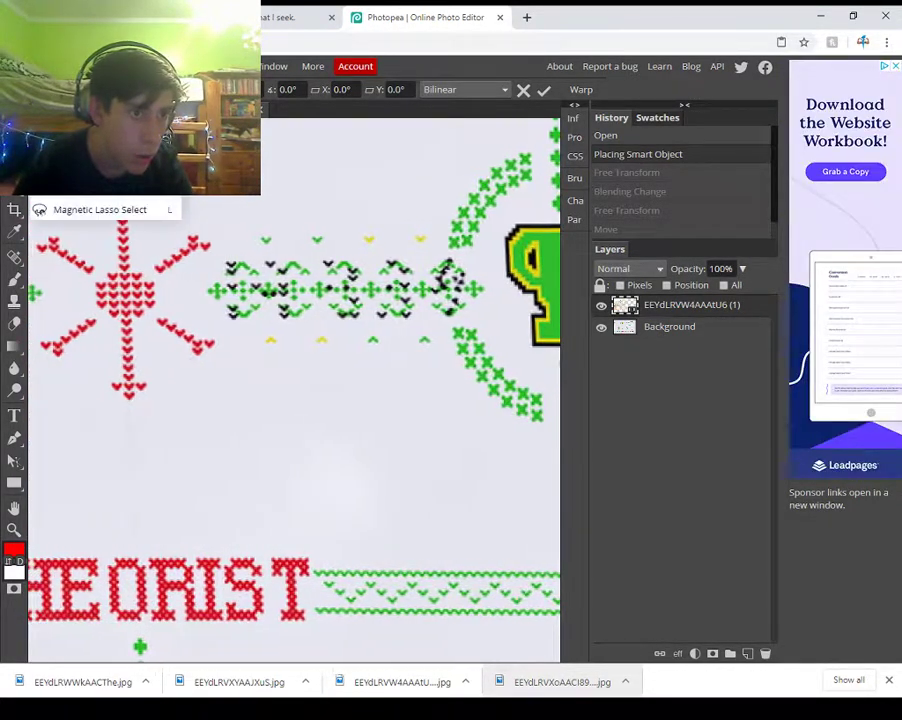
key(Return)
drag(250, 300, 530, 509)
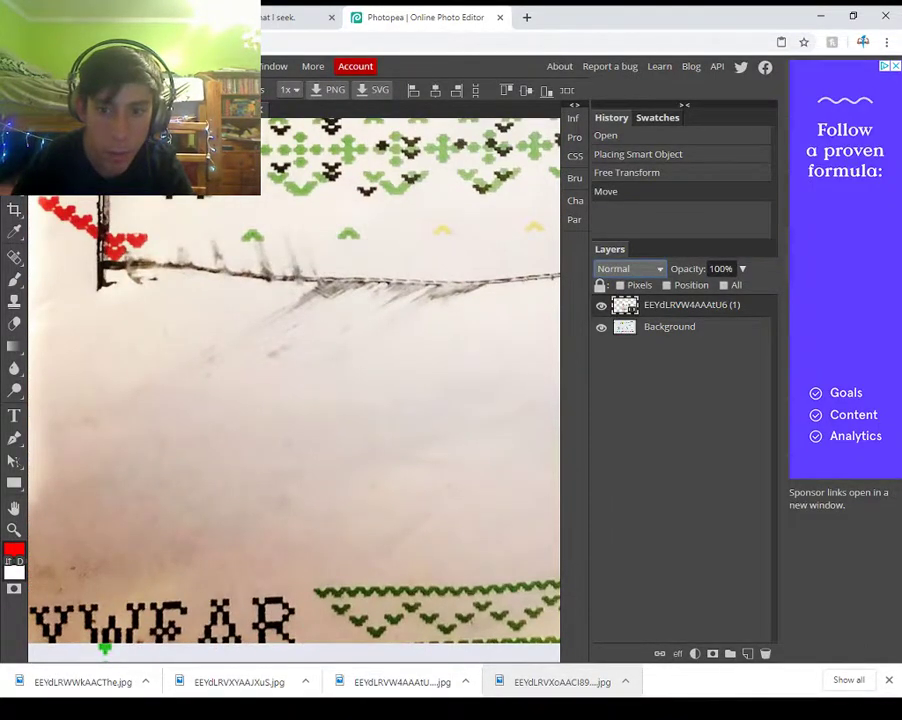
- Blend the EEYdLRVW4AAAtU6 layer with Multiply and reposition it around the Background's black-marked band and trophy
click(620, 346)
drag(400, 380, 404, 435)
drag(385, 380, 367, 523)
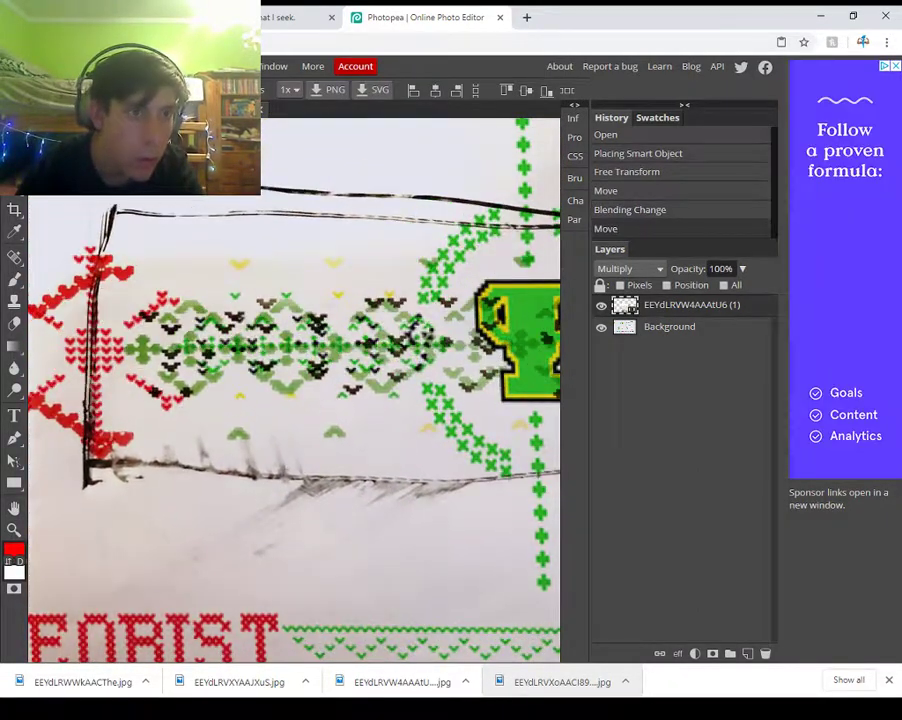
drag(250, 380, 502, 475)
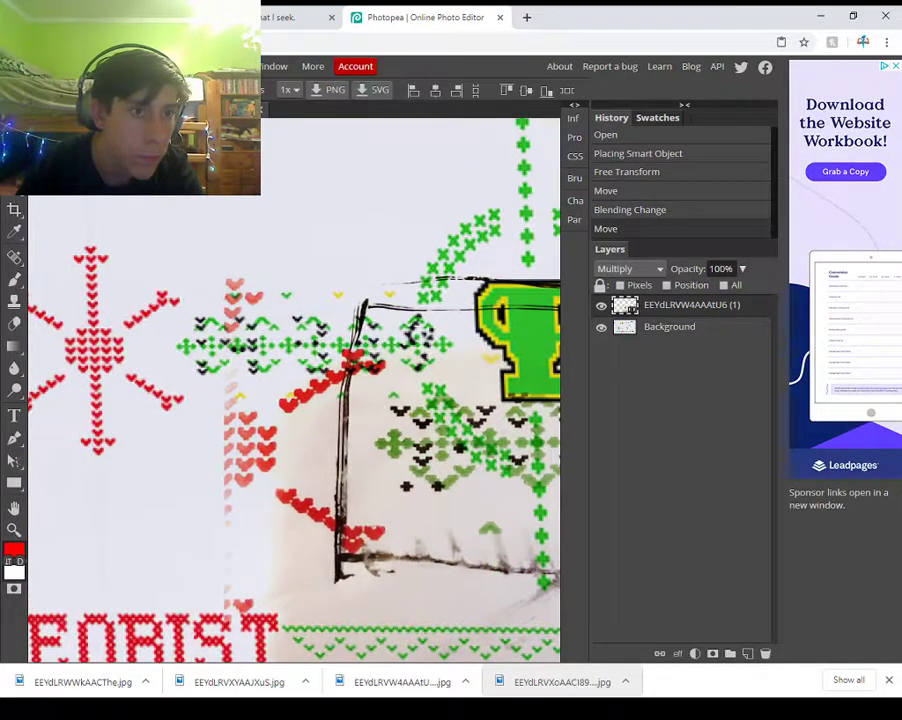
click(45, 66)
click(82, 348)
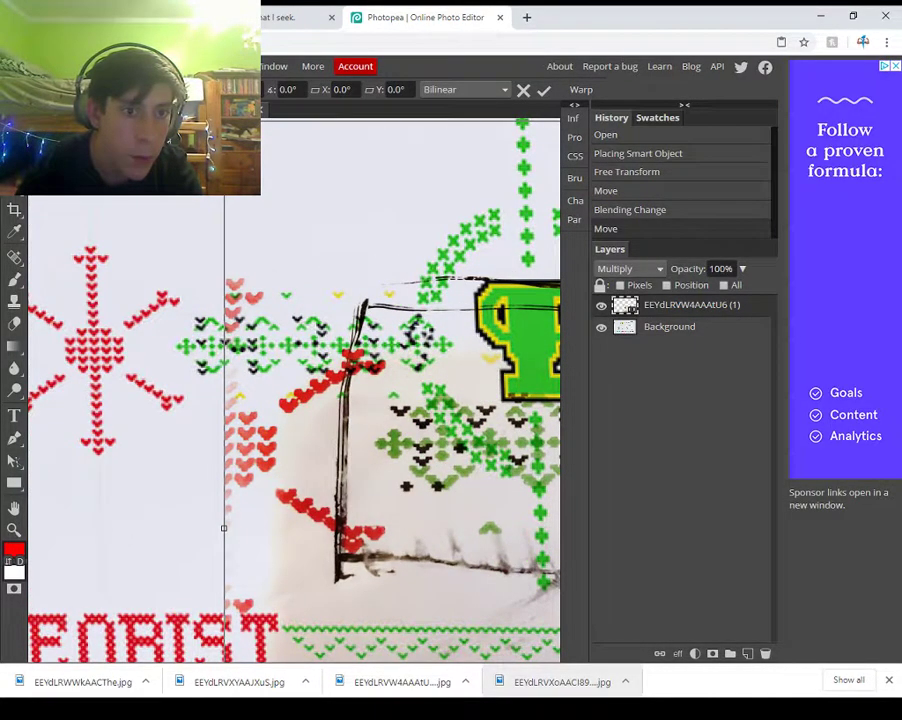
key(Return)
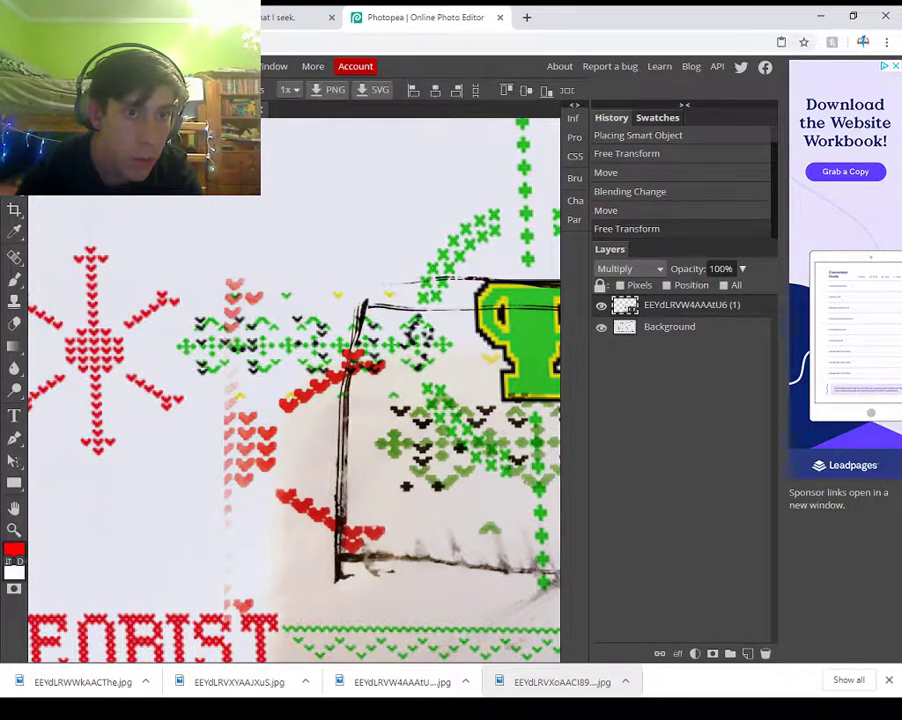
click(45, 66)
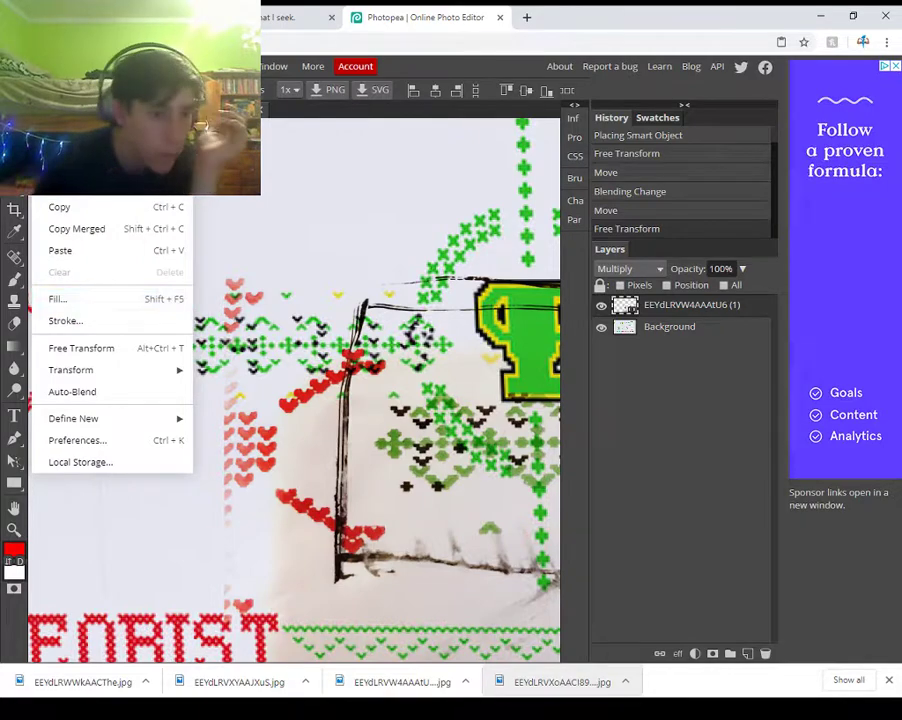
click(80, 348)
drag(224, 197, 361, 347)
key(Return)
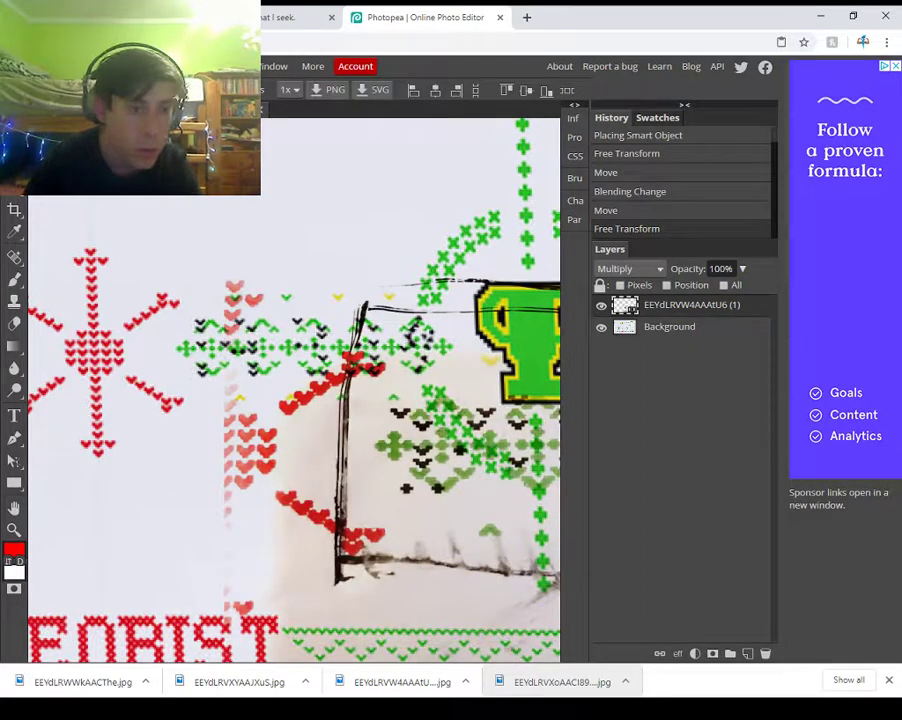
- Scale down the EEYdLRVW4AAAtU6 layer with Free Transform and move its boxed band over the Background's green band beside the trophy
click(35, 66)
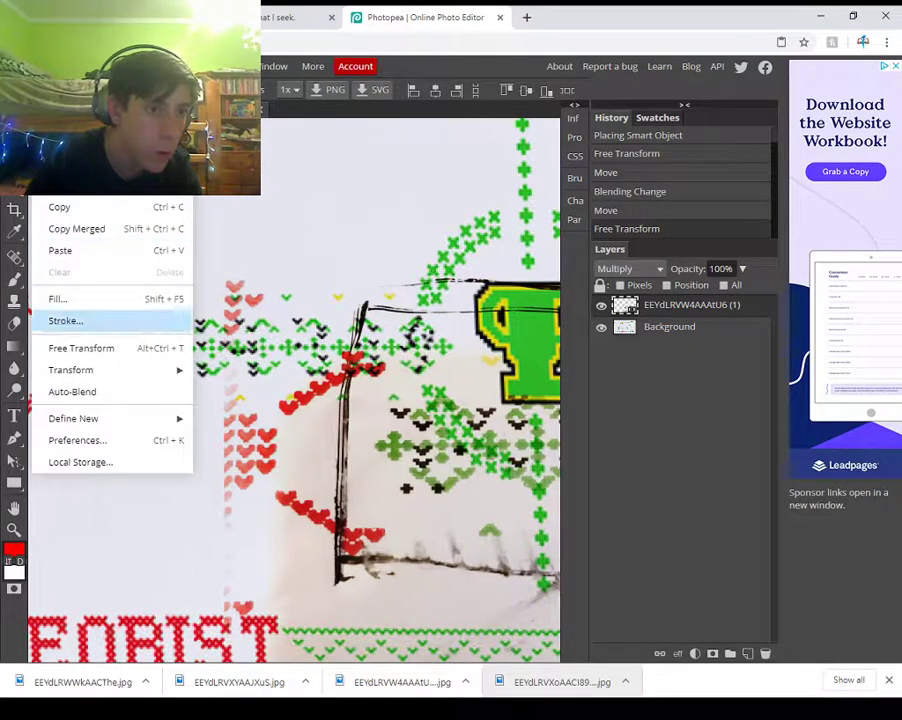
click(120, 341)
drag(224, 124, 82, 191)
drag(290, 380, 282, 368)
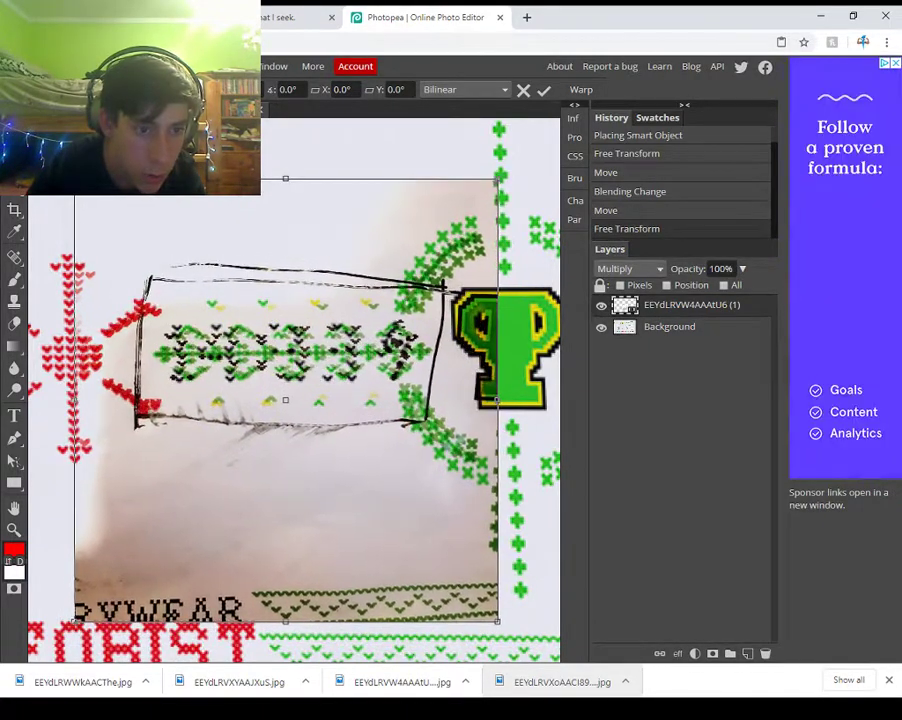
drag(401, 339, 396, 344)
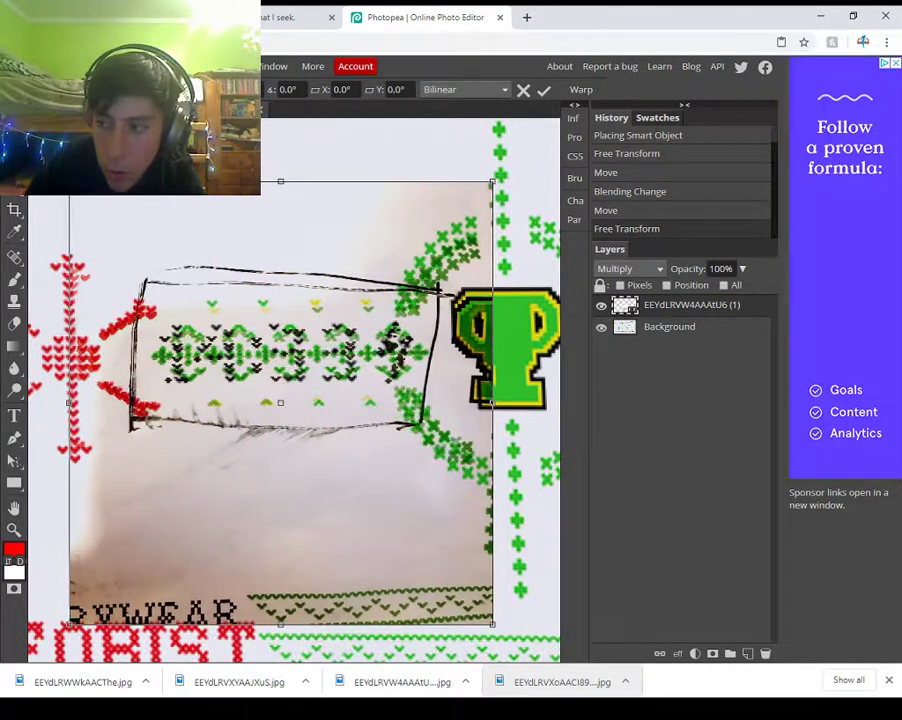
mouse_move(396, 344)
mouse_down()
mouse_move(361, 338)
mouse_move(335, 318)
mouse_move(401, 338)
mouse_move(387, 328)
mouse_up()
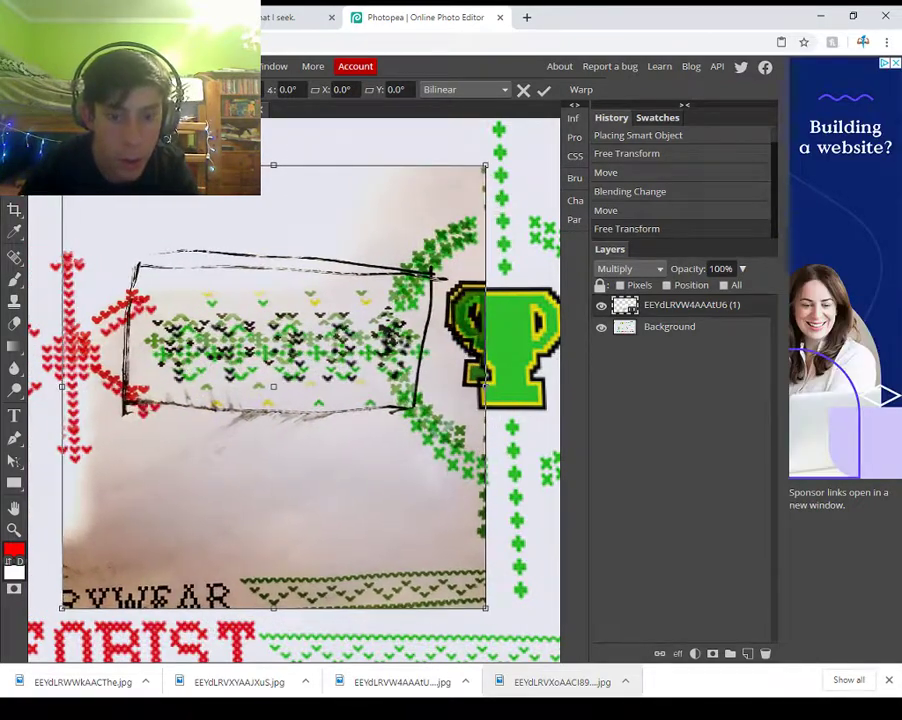
- Fine-tune the layer's width, height and position so its band matches the Background's green band, and apply the transform
drag(487, 607, 507, 628)
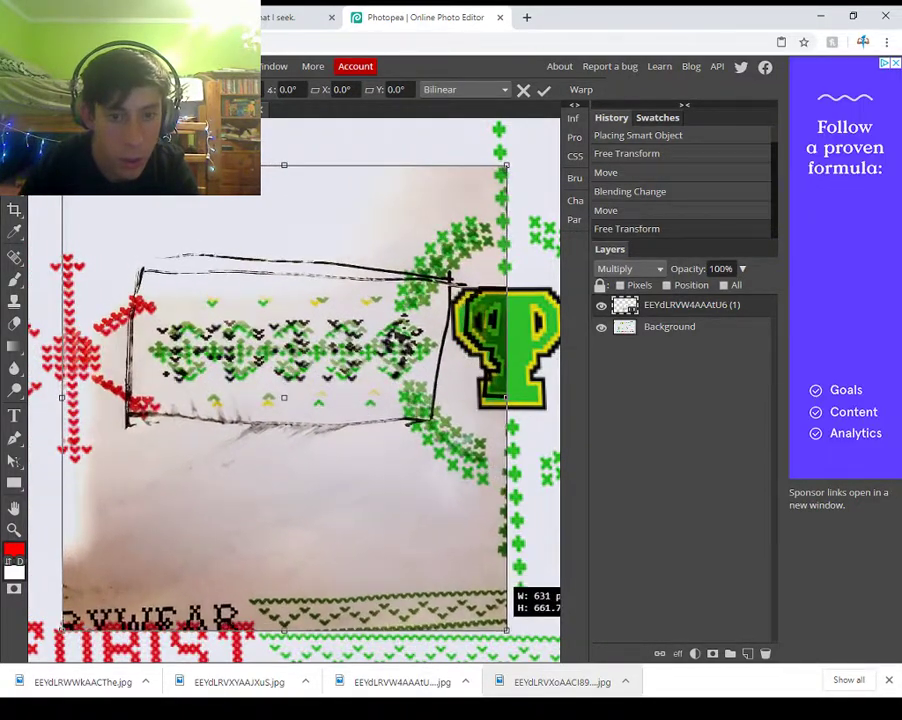
mouse_move(404, 320)
mouse_down()
mouse_move(390, 335)
mouse_move(395, 328)
mouse_up()
drag(274, 405, 286, 402)
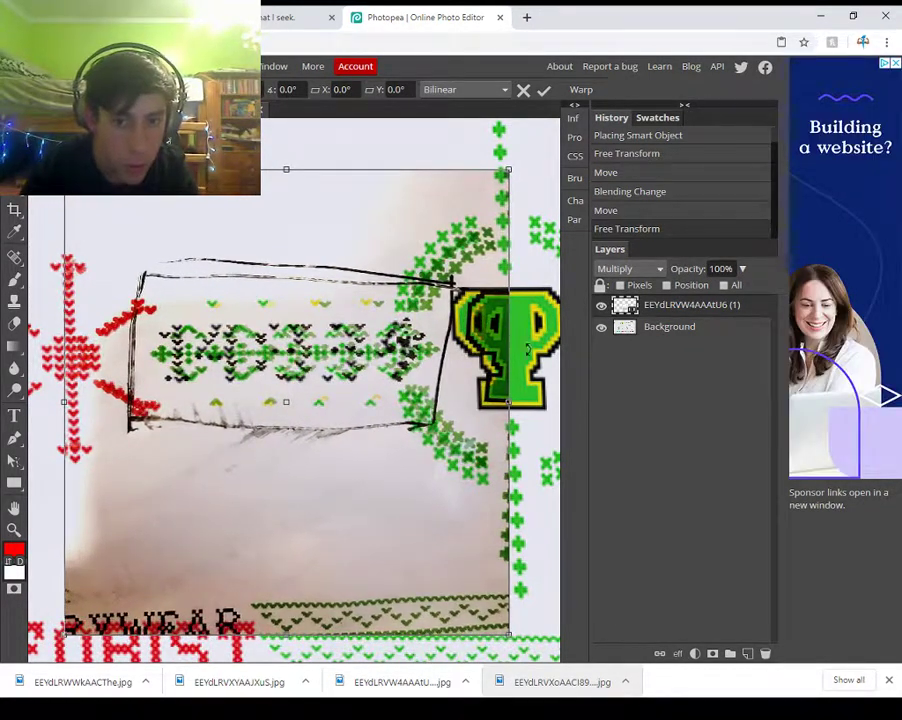
drag(509, 402, 499, 402)
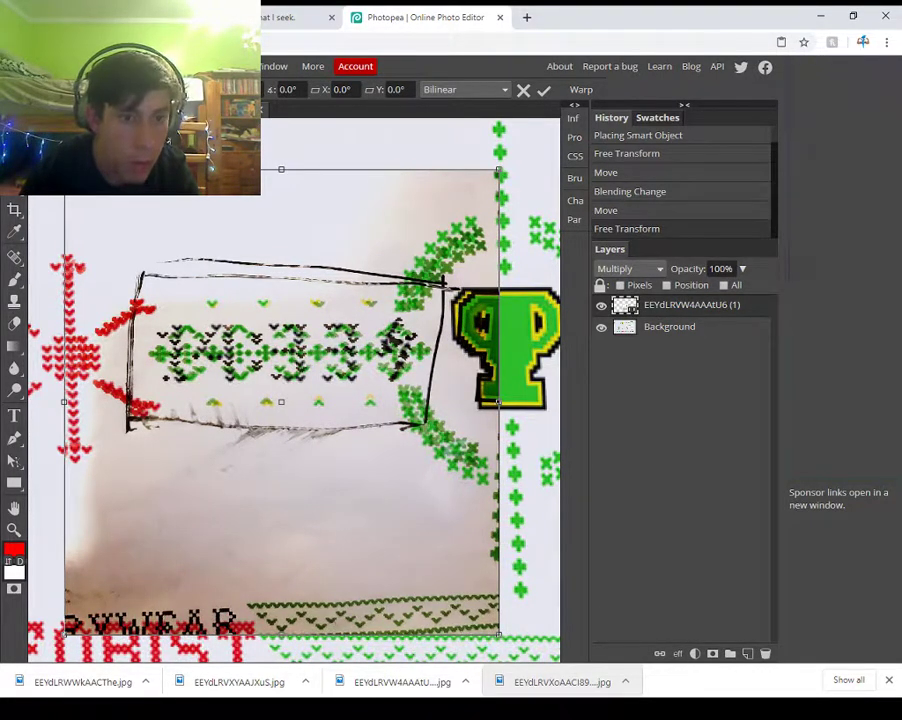
drag(281, 170, 281, 176)
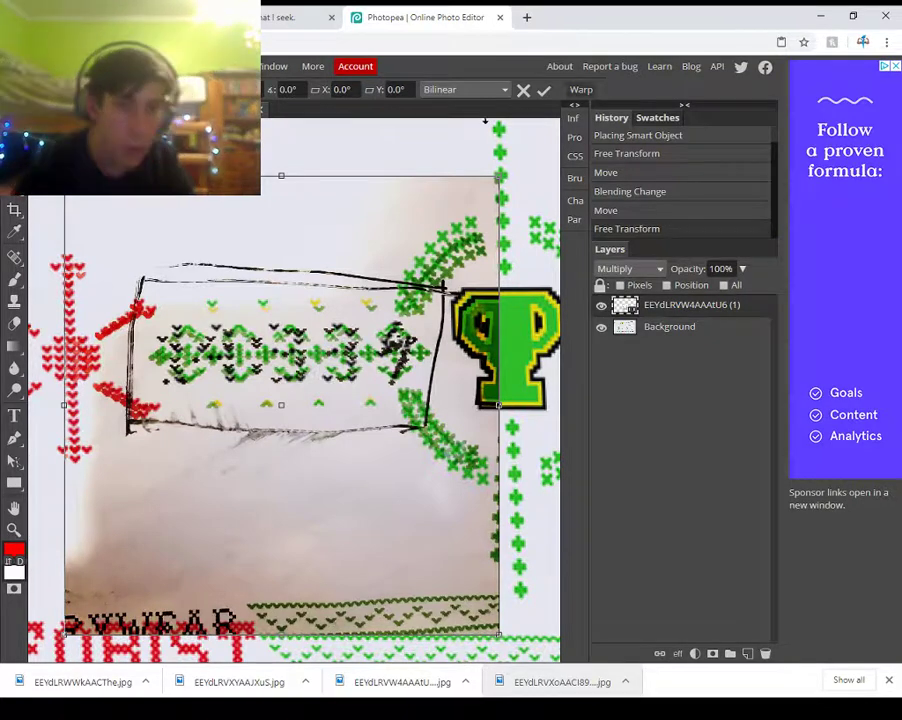
key(Return)
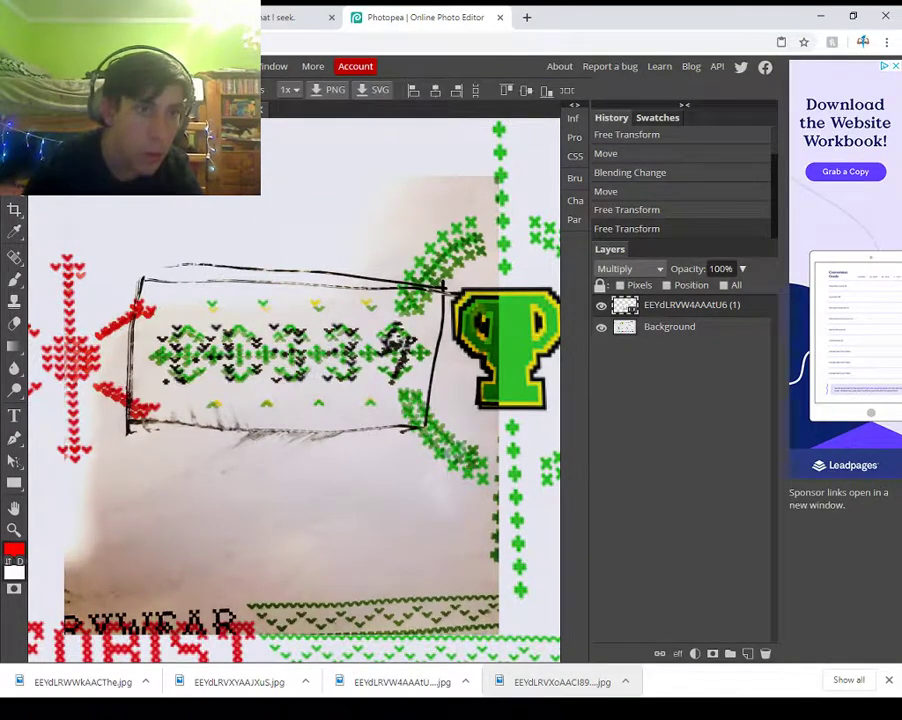
- Desaturate the EEYdLRVW4AAAtU6 layer with a Hue/Saturation adjustment at Saturation -100
click(79, 67)
mouse_move(100, 88)
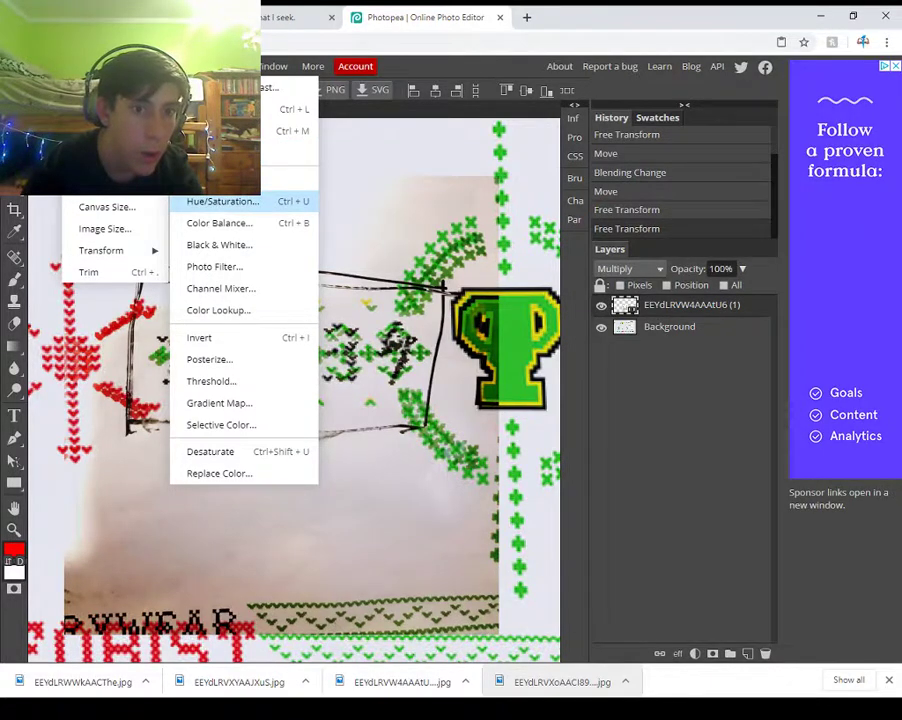
click(222, 201)
drag(221, 282, 119, 282)
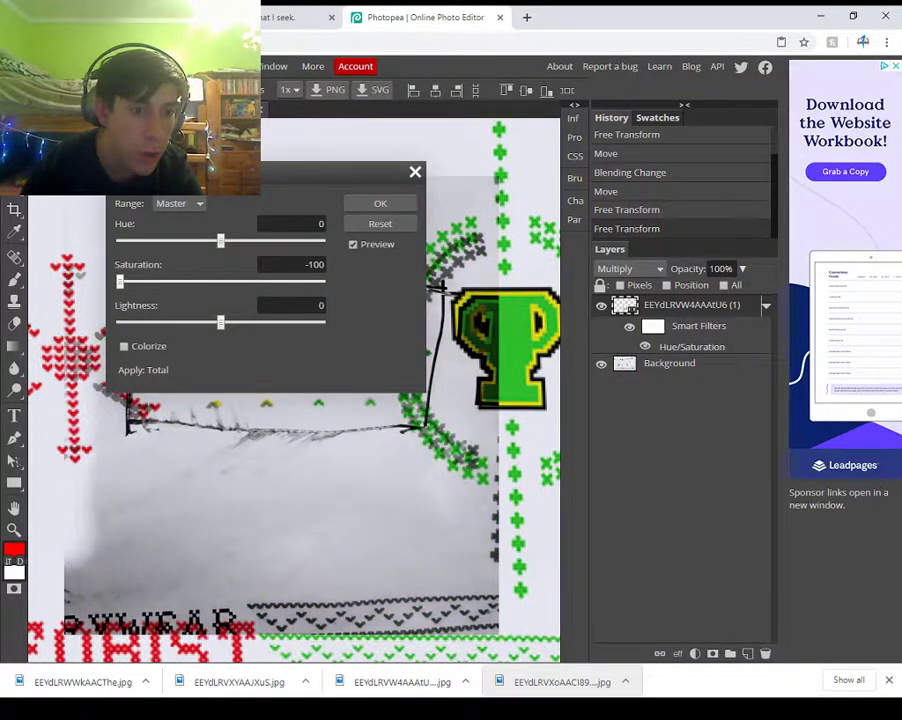
drag(300, 172, 489, 168)
drag(590, 197, 580, 197)
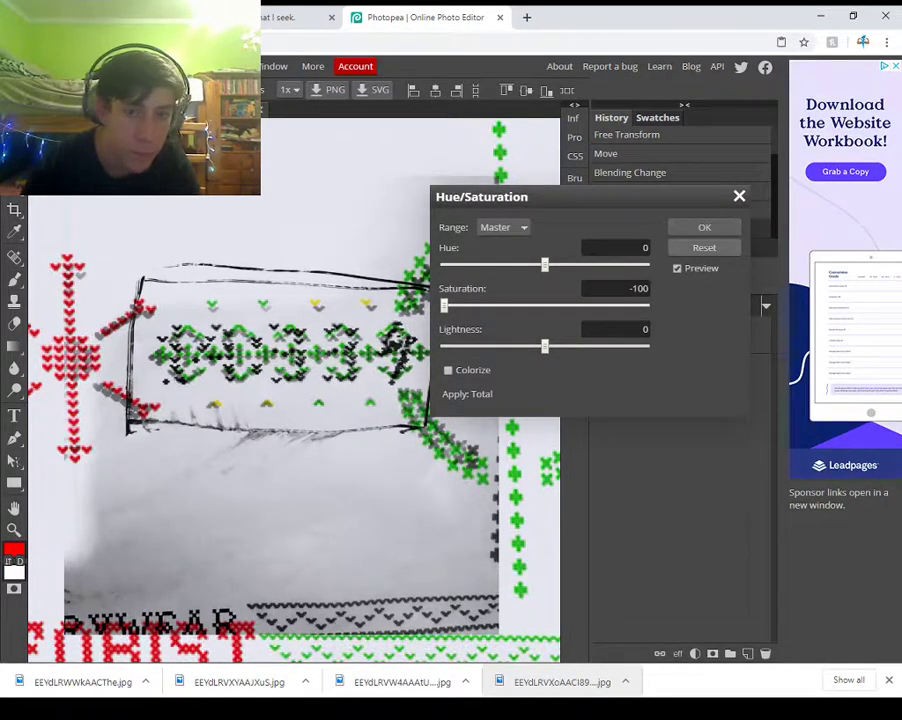
key(Return)
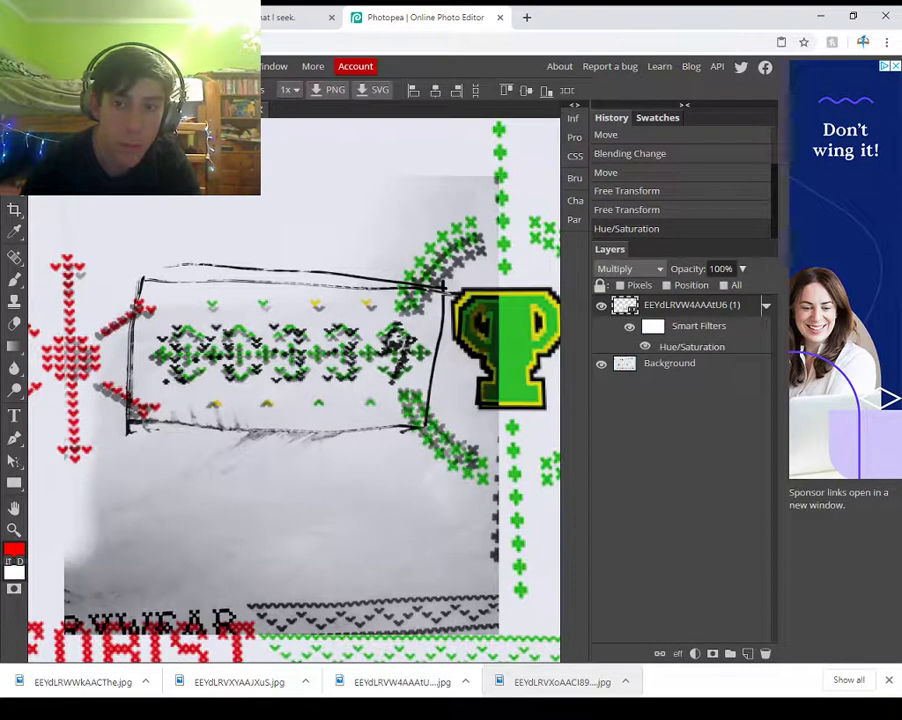
- Desaturate the Background layer with a Hue/Saturation adjustment at Saturation -100
click(670, 364)
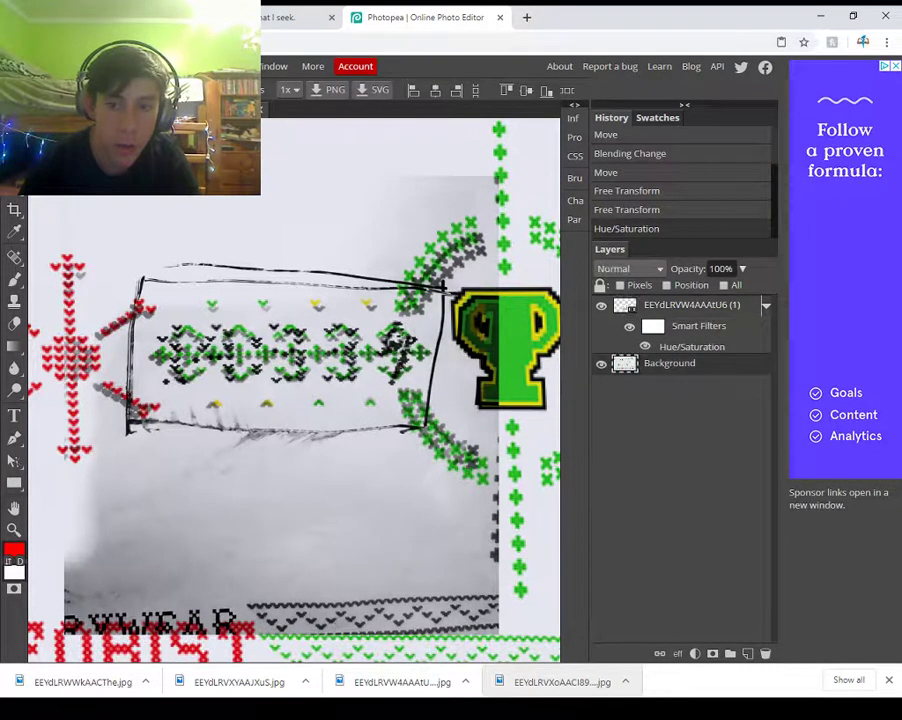
click(78, 66)
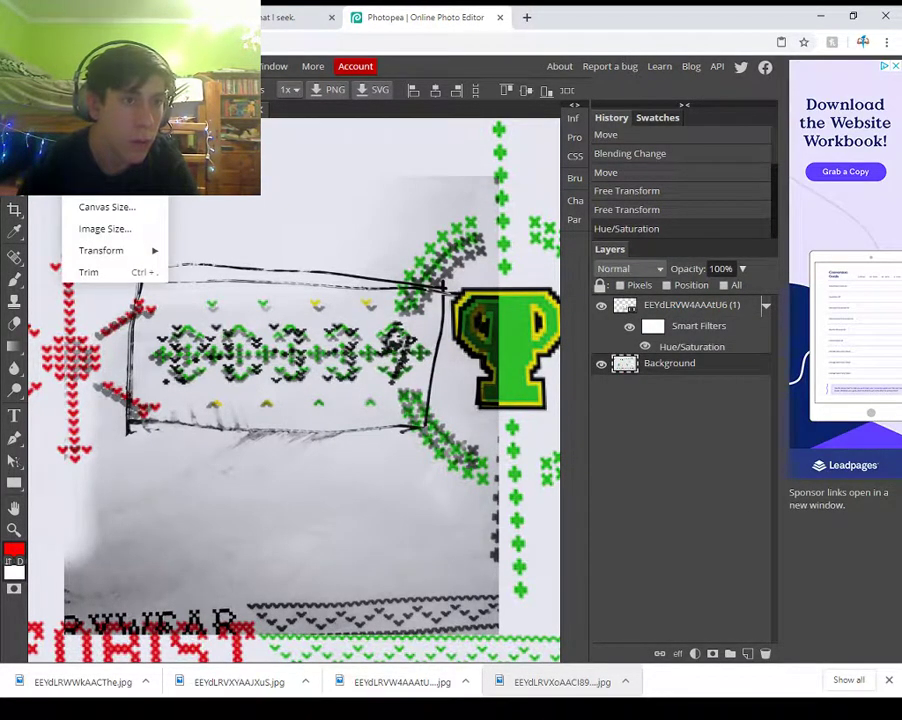
mouse_move(106, 93)
click(222, 201)
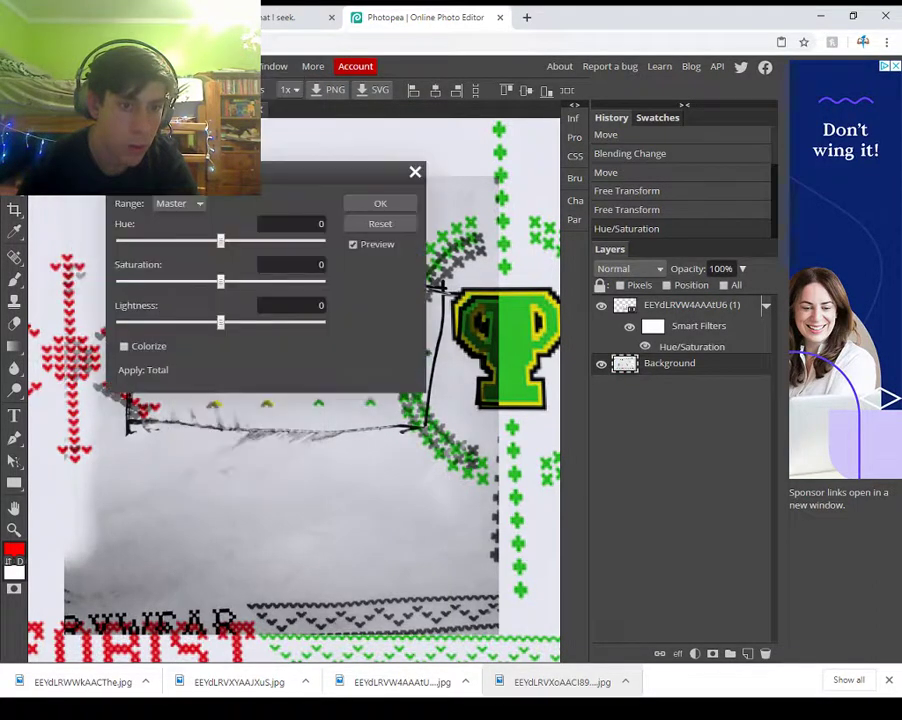
text(-100)
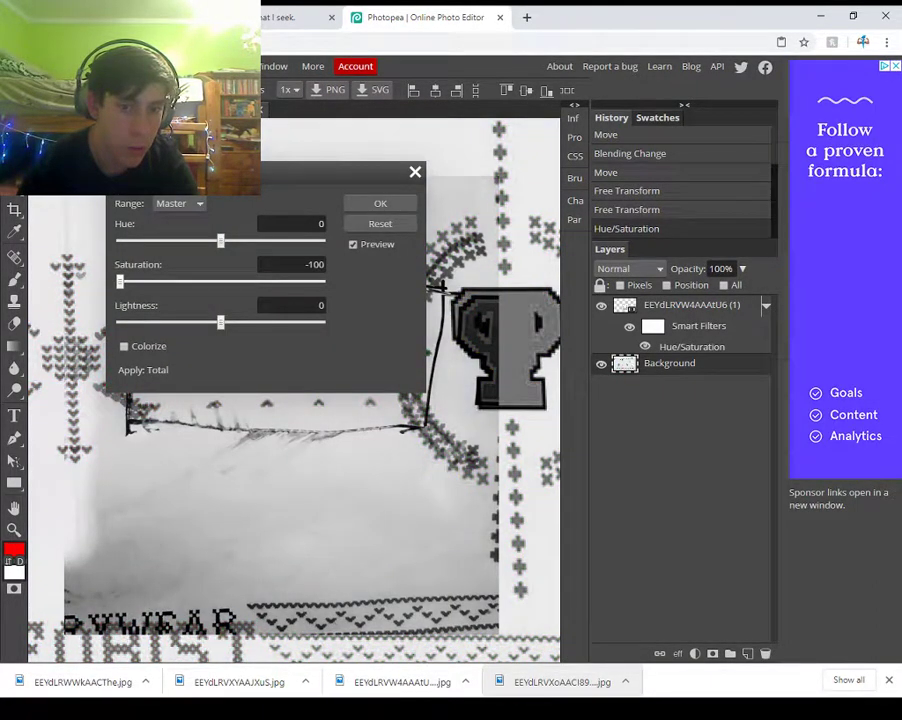
key(Return)
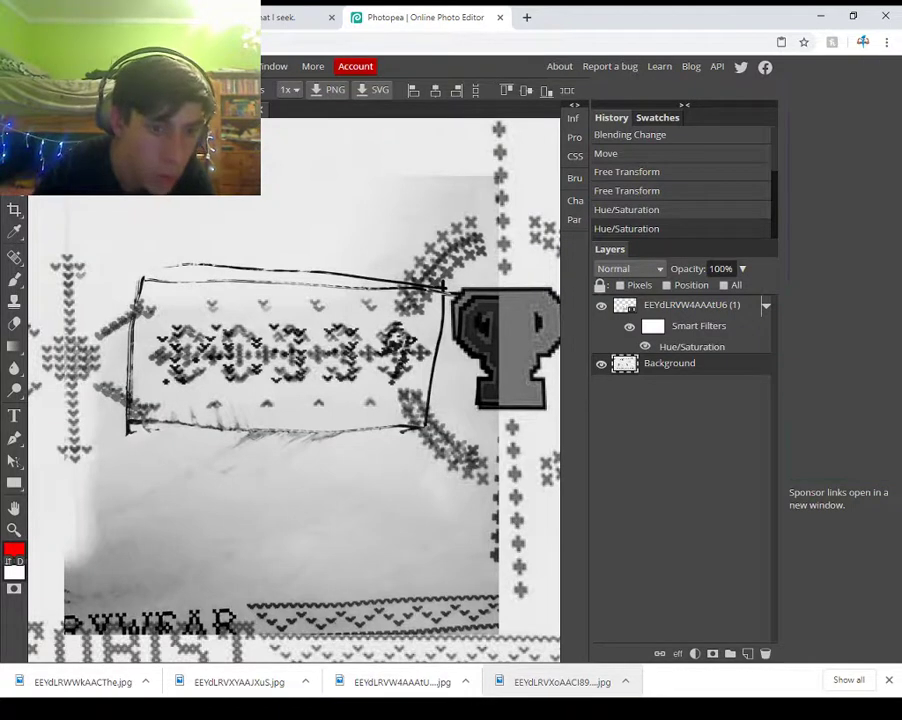
- Undo the Hue/Saturation adjustments on both layers
right_click(14, 437)
click(60, 436)
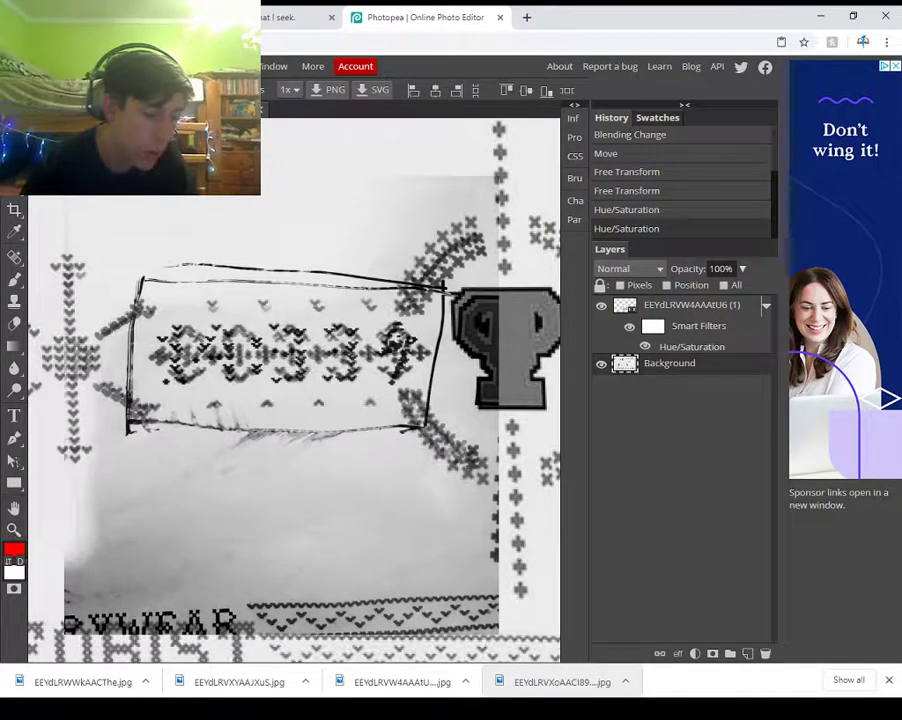
key(ctrl+z)
key(ctrl+z)
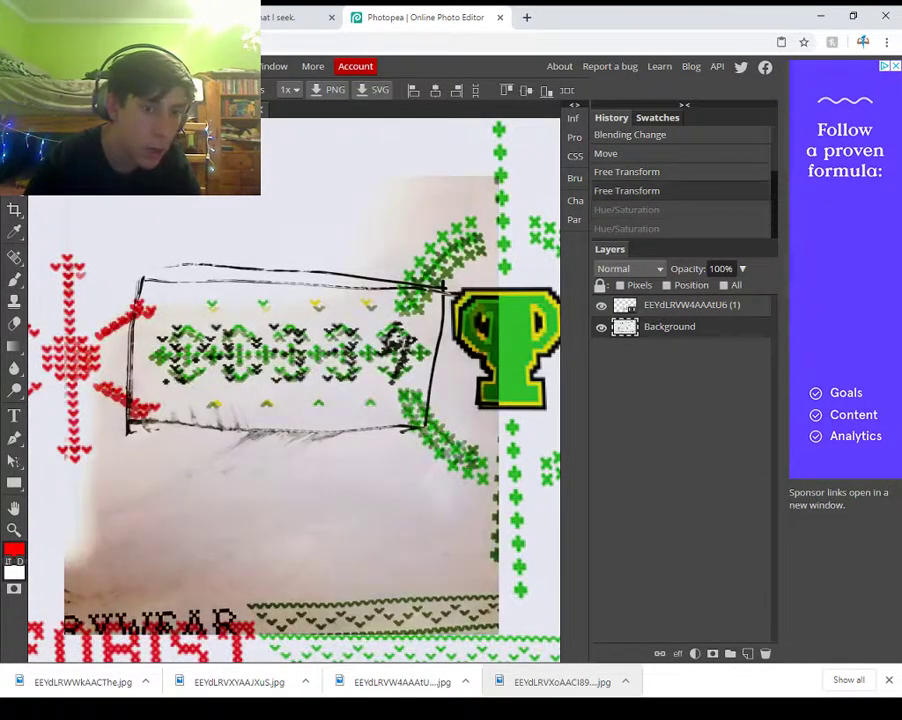
- Nudge the EEYdLRVW4AAAtU6 layer over the Background's green band and examine the symbols formed by the overlapping marks up close
right_click(14, 460)
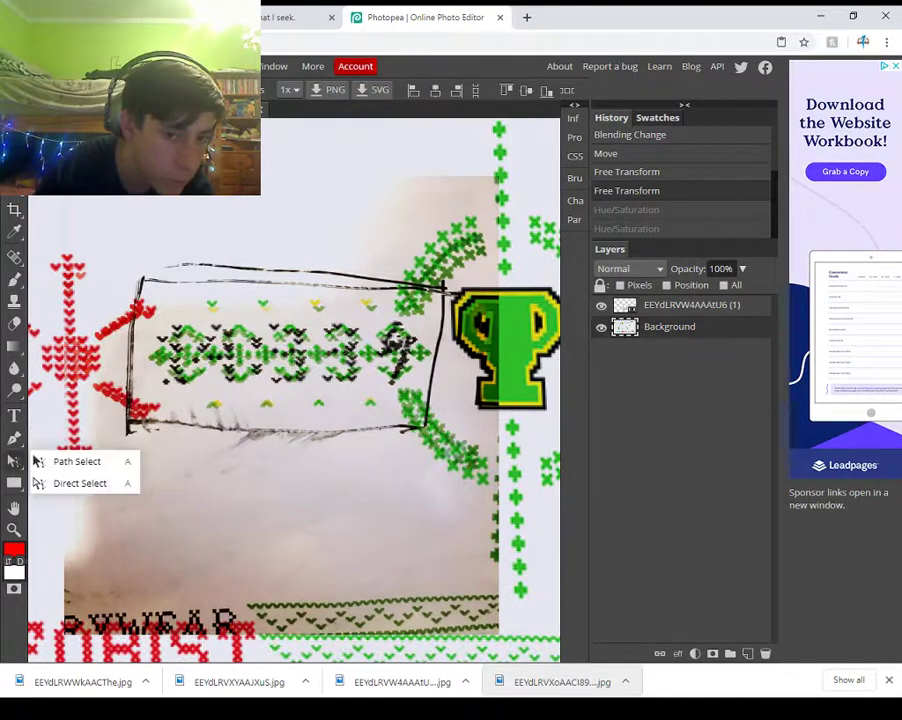
right_click(14, 483)
click(14, 529)
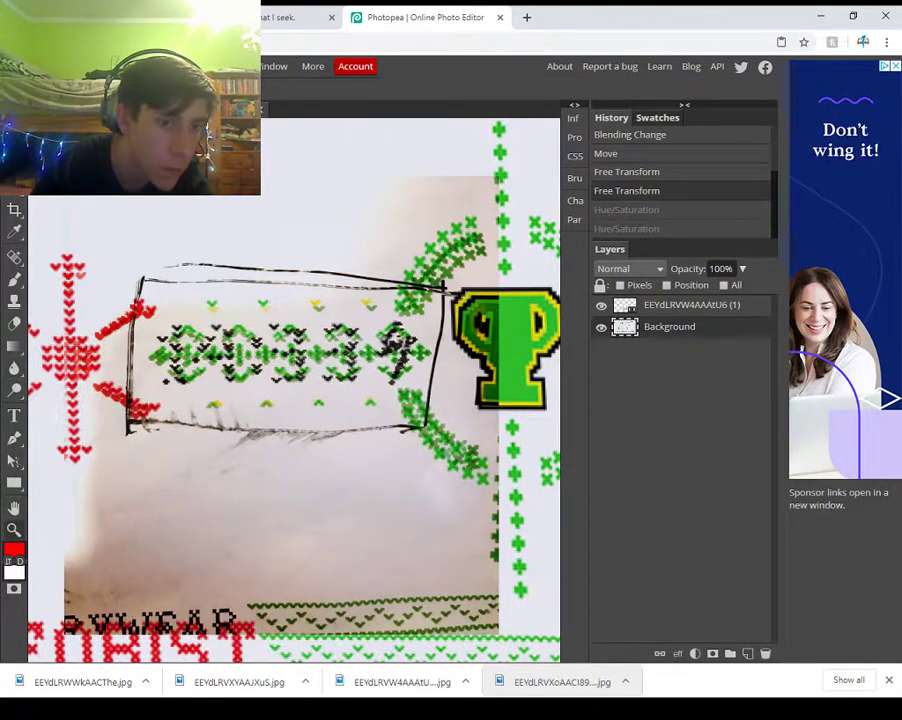
click(262, 368)
drag(262, 366, 162, 342)
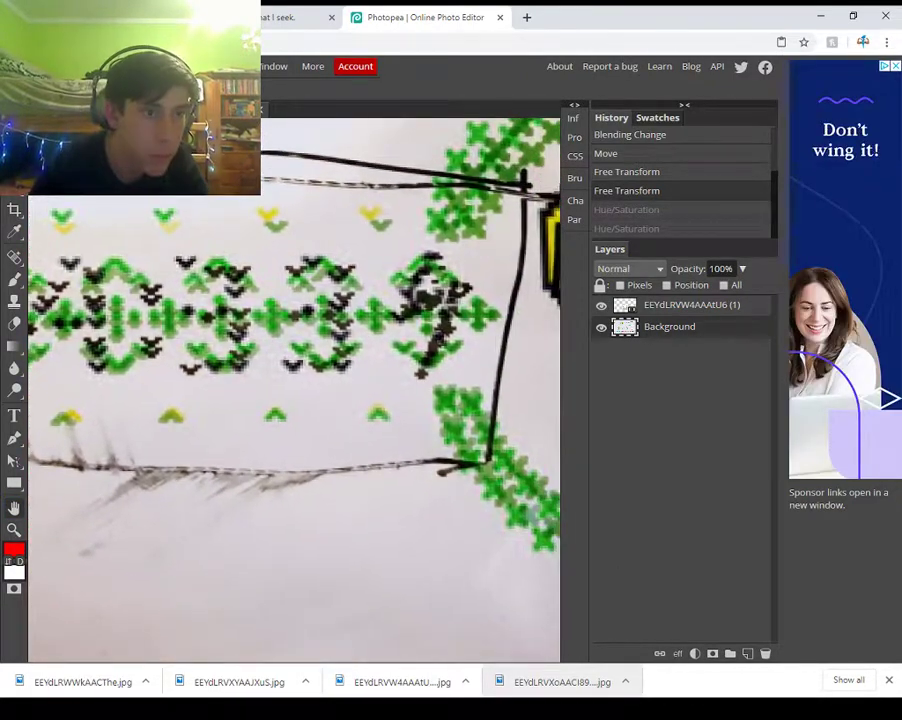
drag(438, 297, 482, 319)
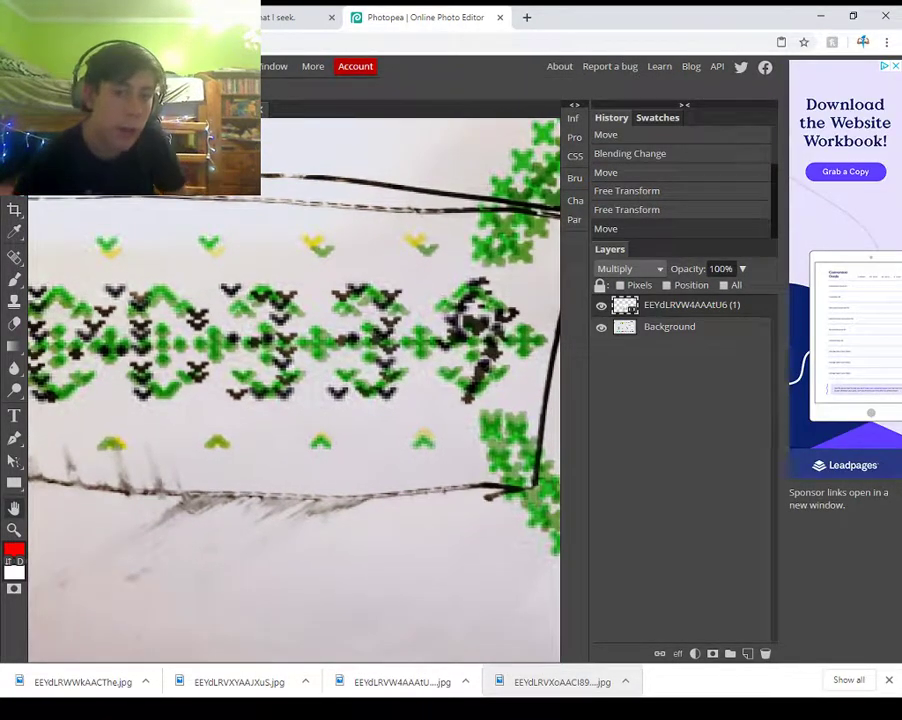
drag(468, 320, 572, 312)
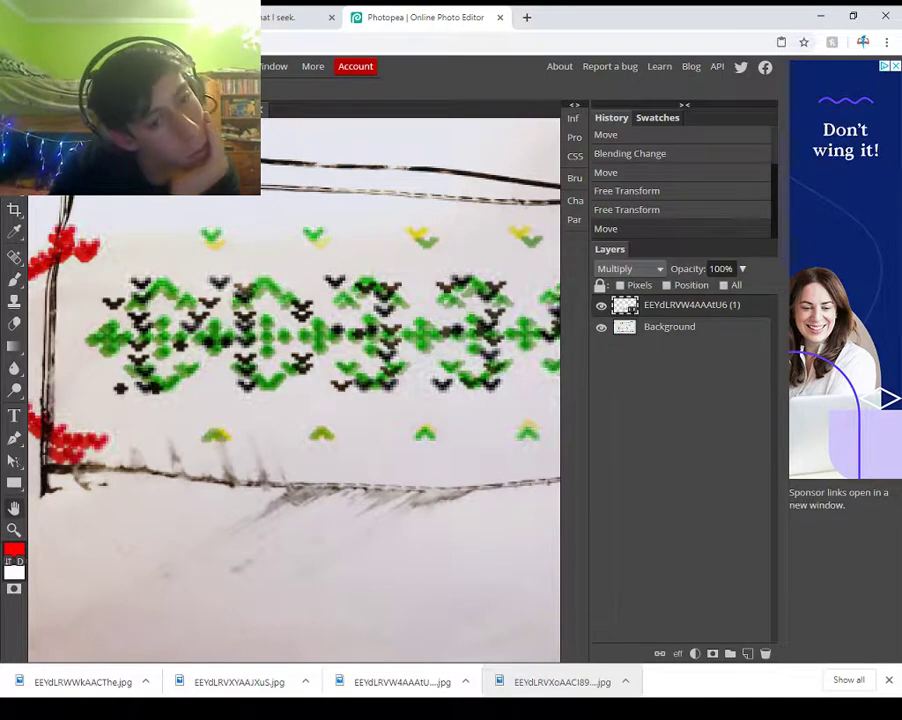
- Switch to the document with the EEYdLRVXoAACI89 layer and set both that layer and the Background to Multiply blending
mouse_move(400, 380)
mouse_down()
mouse_move(374, 366)
mouse_move(391, 380)
mouse_move(405, 374)
mouse_up()
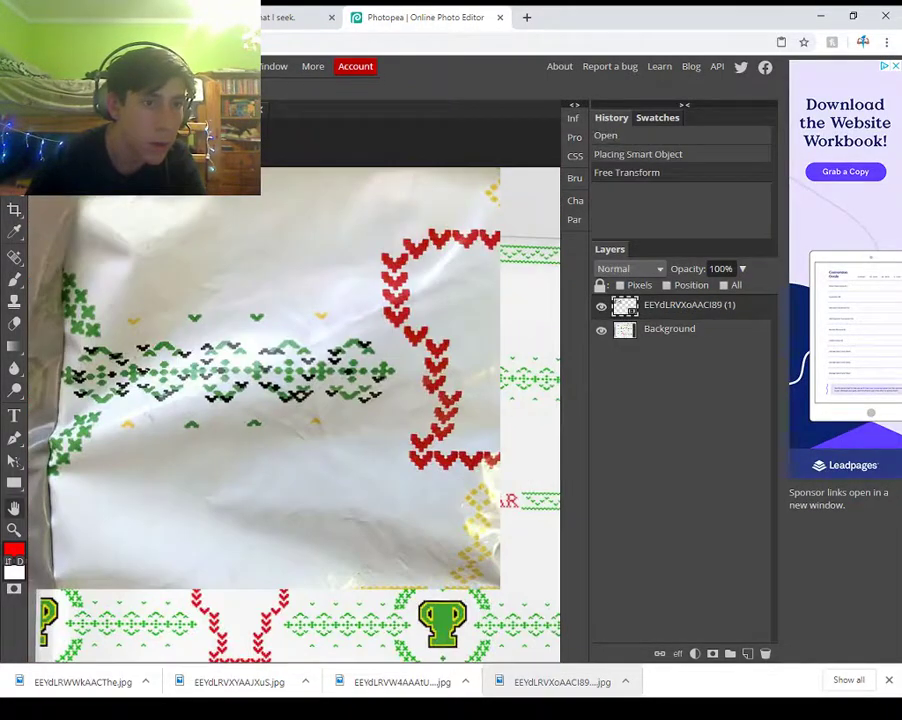
click(14, 347)
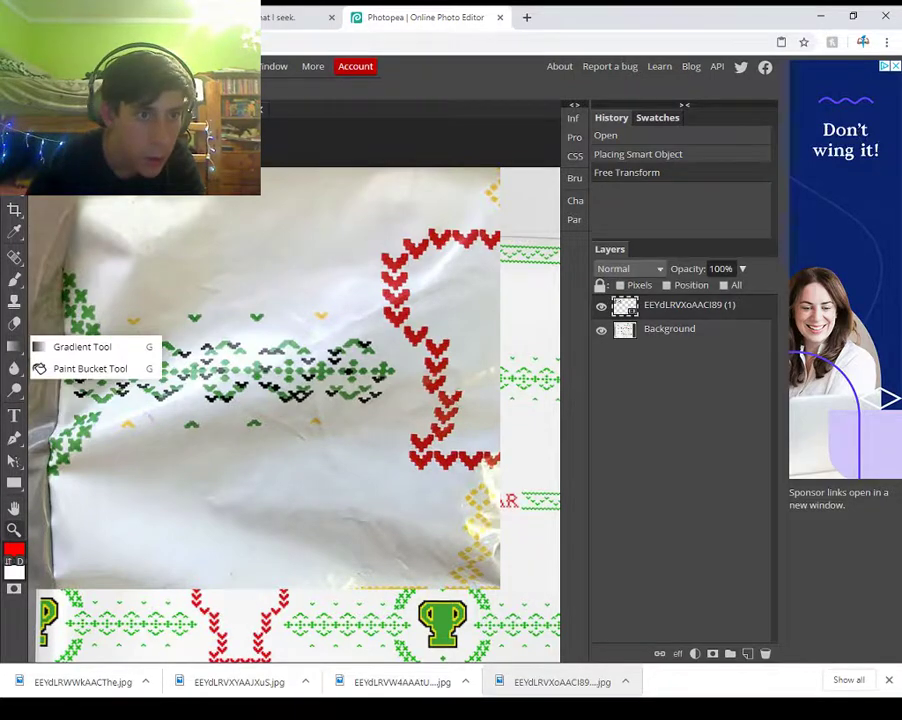
drag(300, 420, 315, 335)
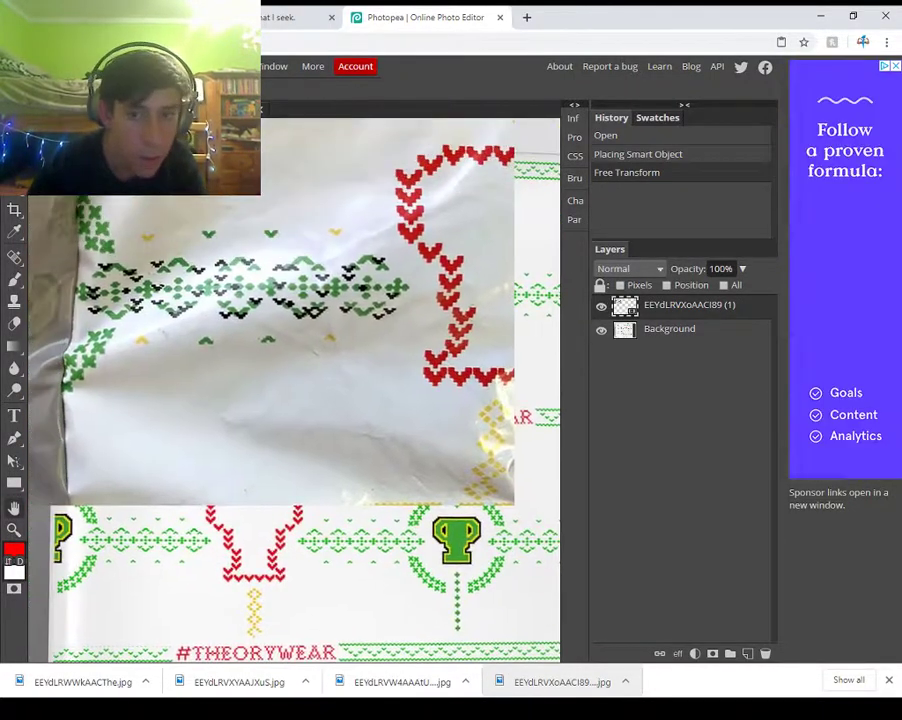
click(629, 269)
click(618, 333)
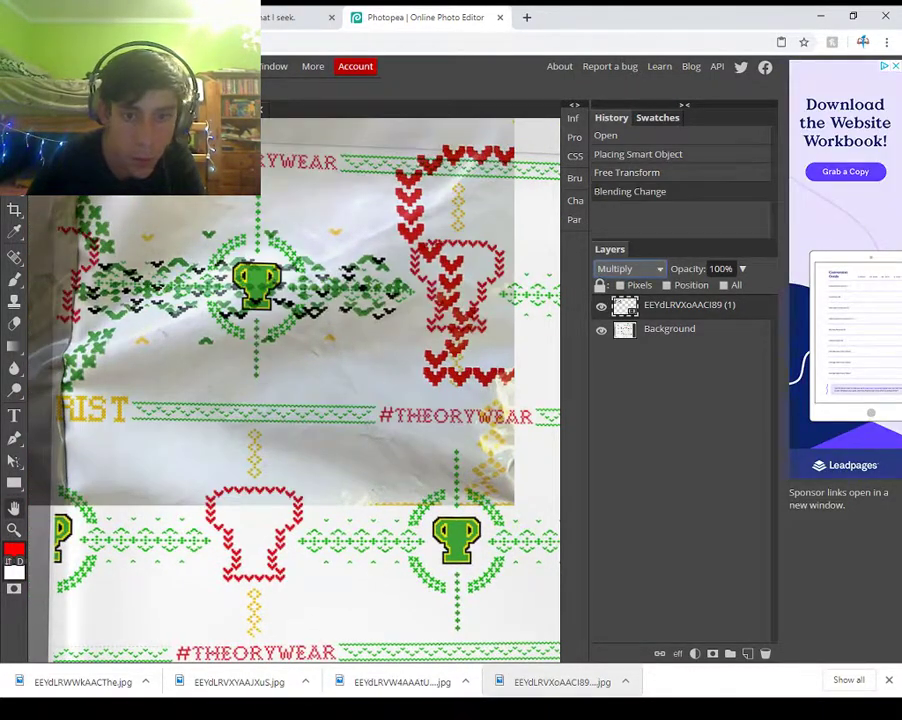
click(669, 329)
key(shift+alt+m)
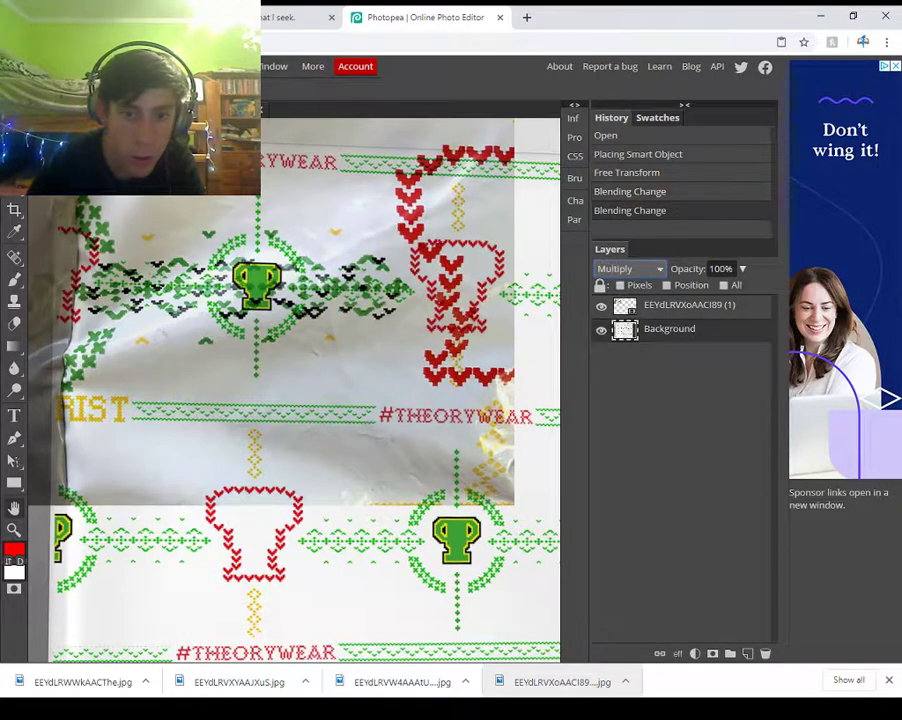
right_click(14, 483)
click(72, 481)
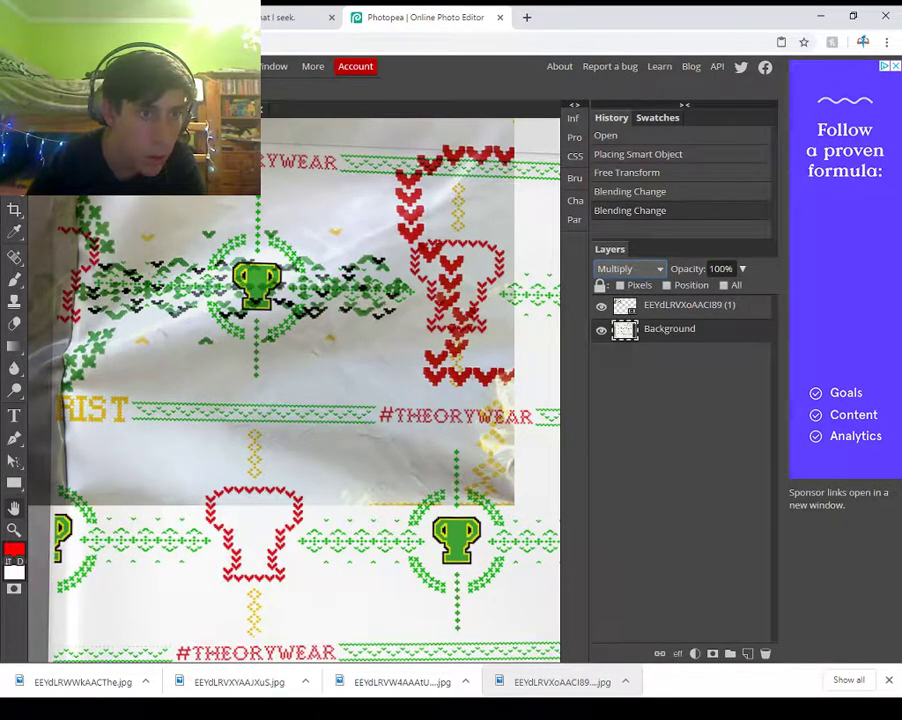
drag(257, 300, 345, 407)
drag(390, 459, 387, 455)
key(ctrl+z)
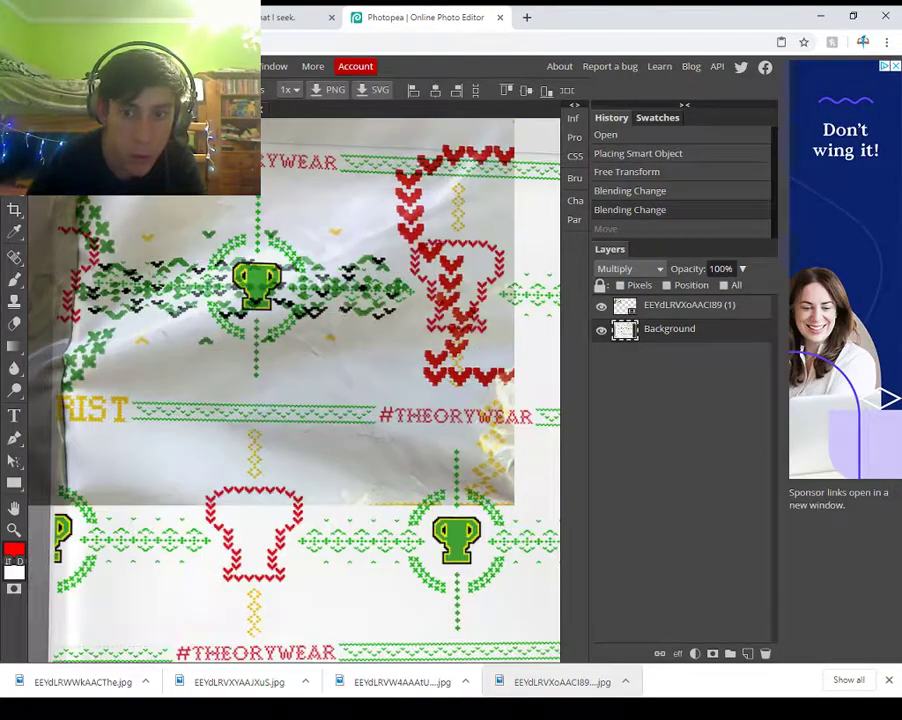
- Move the EEYdLRVXoAACI89 layer and scale it down with Free Transform onto the Background's black-marked green band beside the central trophy
click(680, 306)
drag(300, 300, 232, 434)
right_click(31, 197)
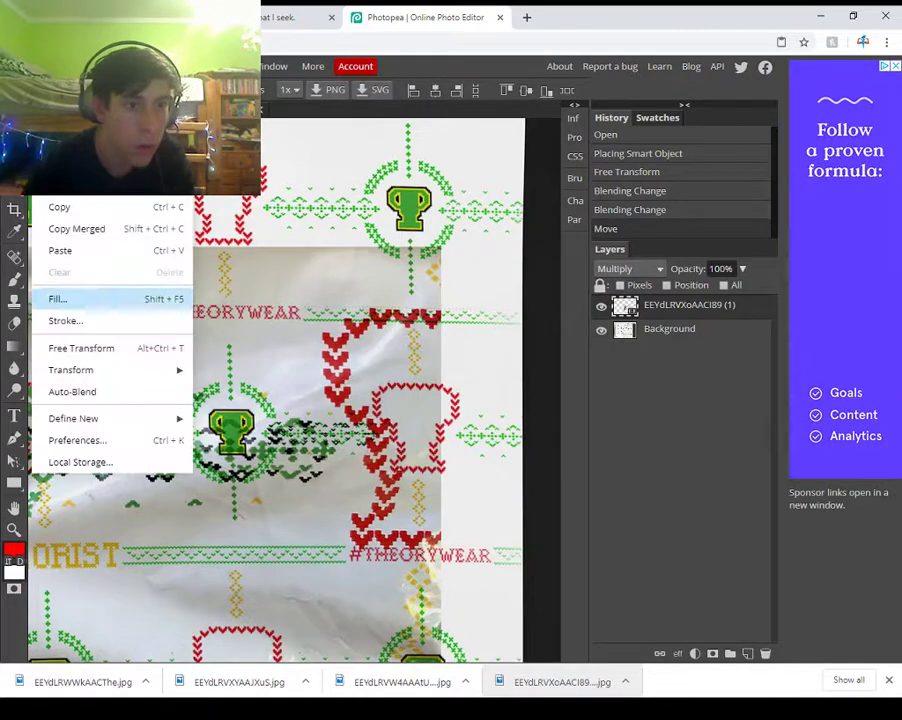
click(80, 348)
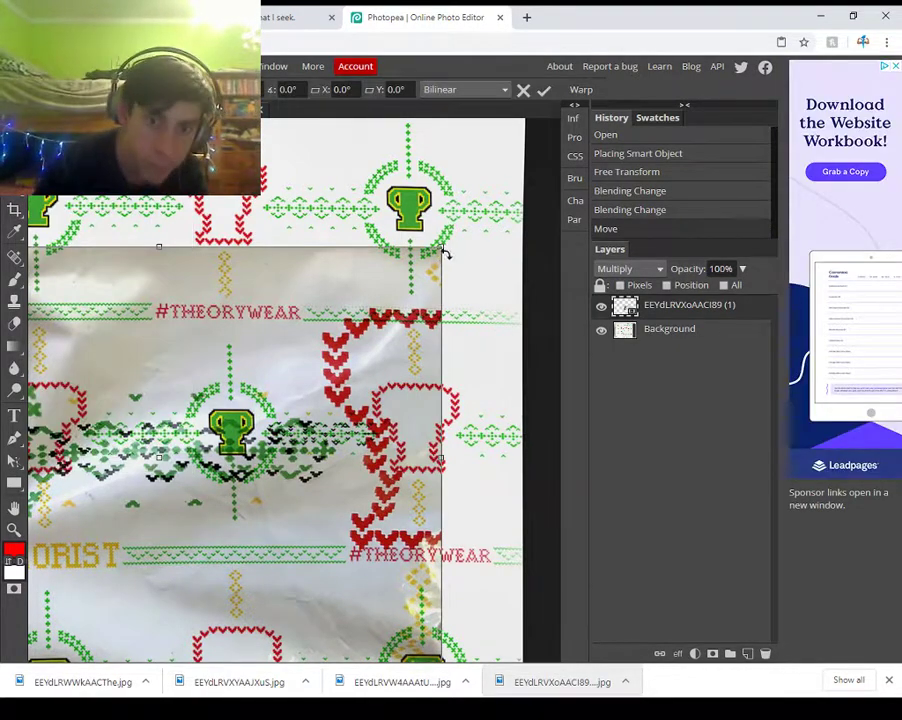
drag(441, 246, 79, 518)
drag(56, 597, 392, 437)
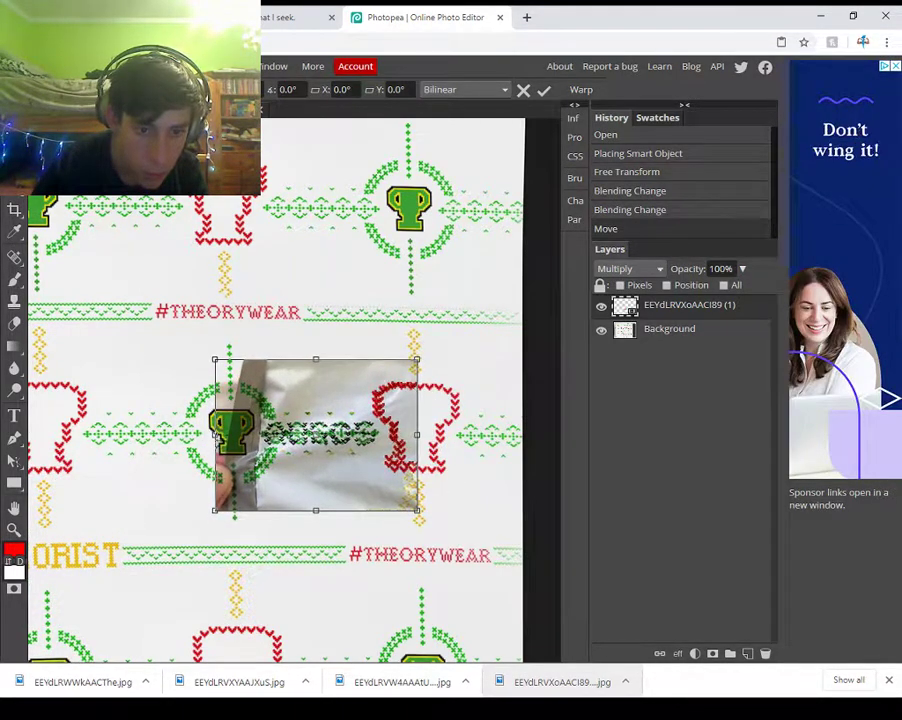
key(Return)
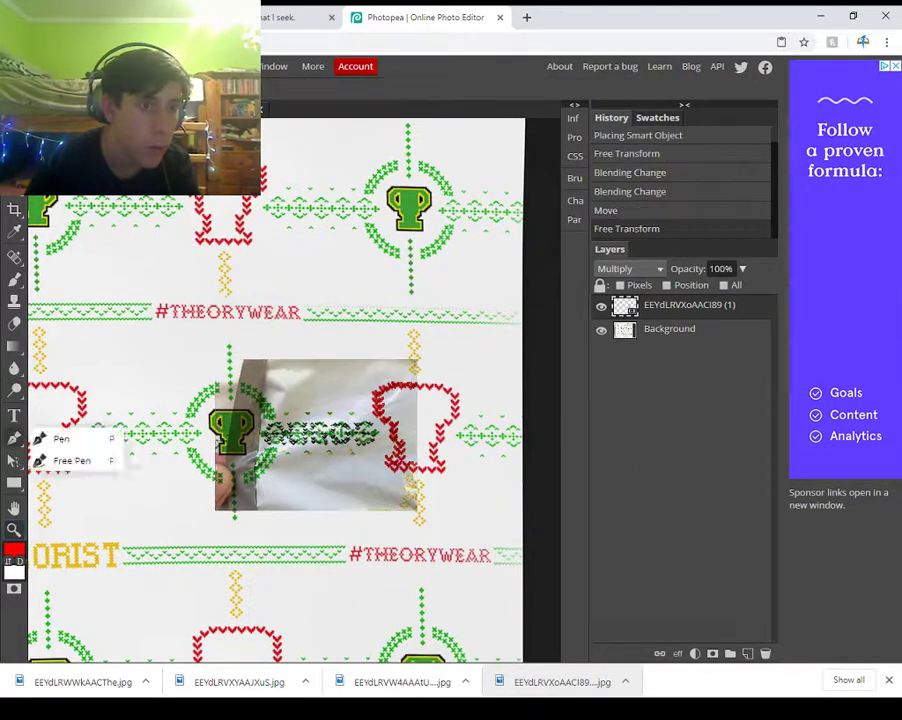
- Try to shift the scaled EEYdLRVXoAACI89 layer across the Background's marked green band, checking the overlap up close
click(326, 396)
click(326, 396)
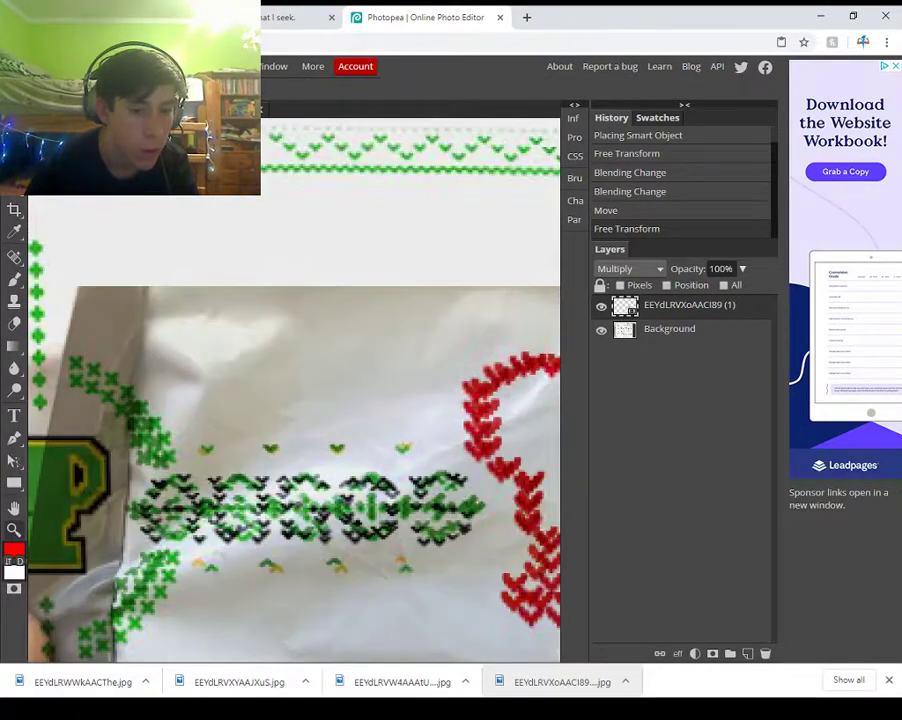
scroll(294, 400, down, 2)
scroll(294, 400, down, 1)
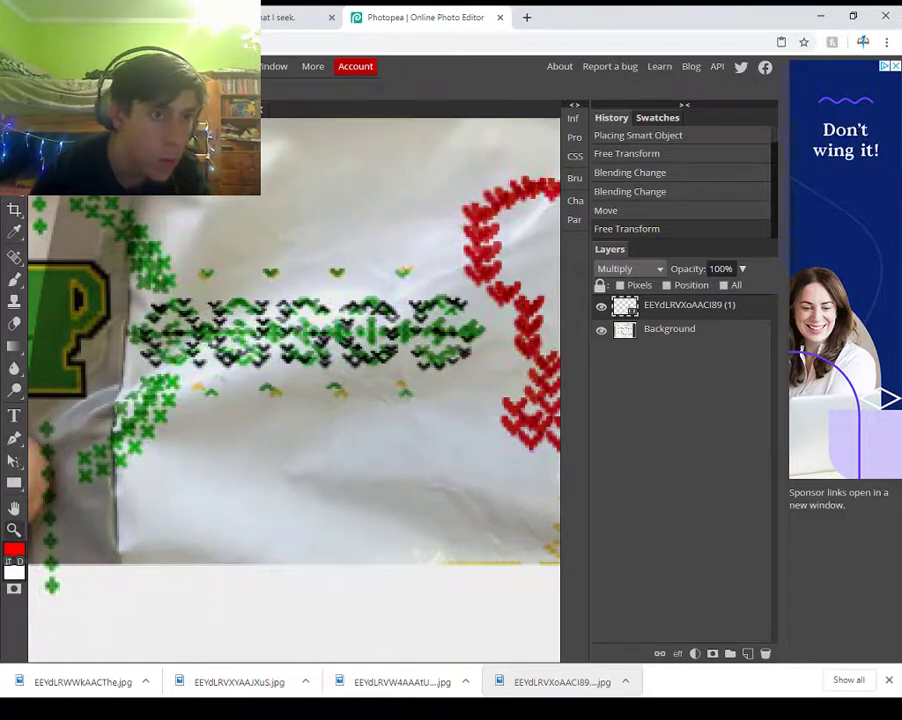
key(v)
drag(294, 396, 78, 409)
drag(22, 323, 150, 338)
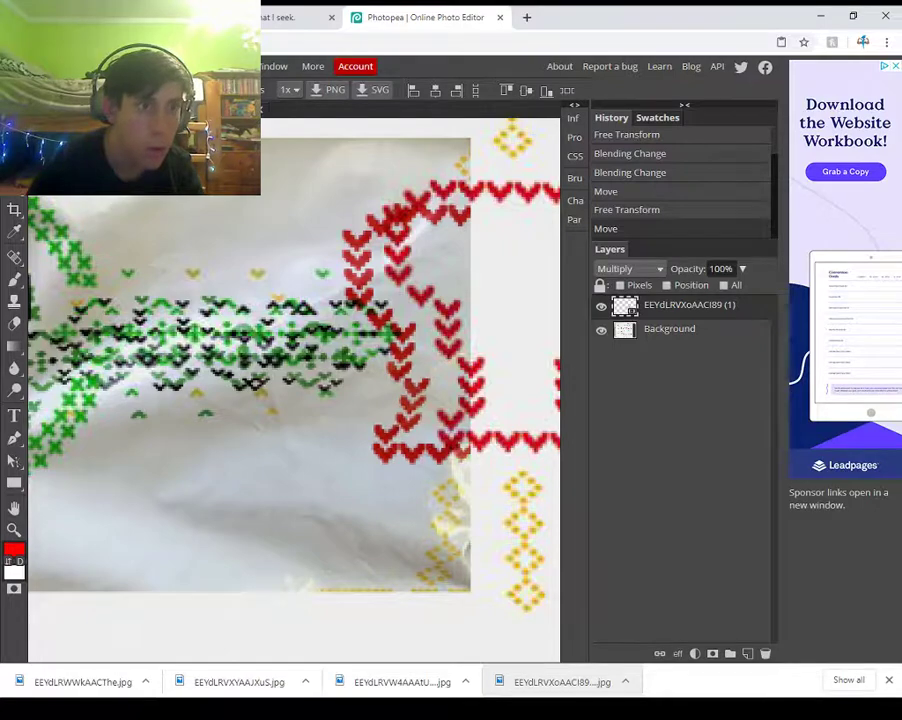
- Try to resize and reposition the EEYdLRVXoAACI89 layer with Free Transform so its red trophy outline matches the Background's, stretching it upward
click(43, 66)
click(81, 348)
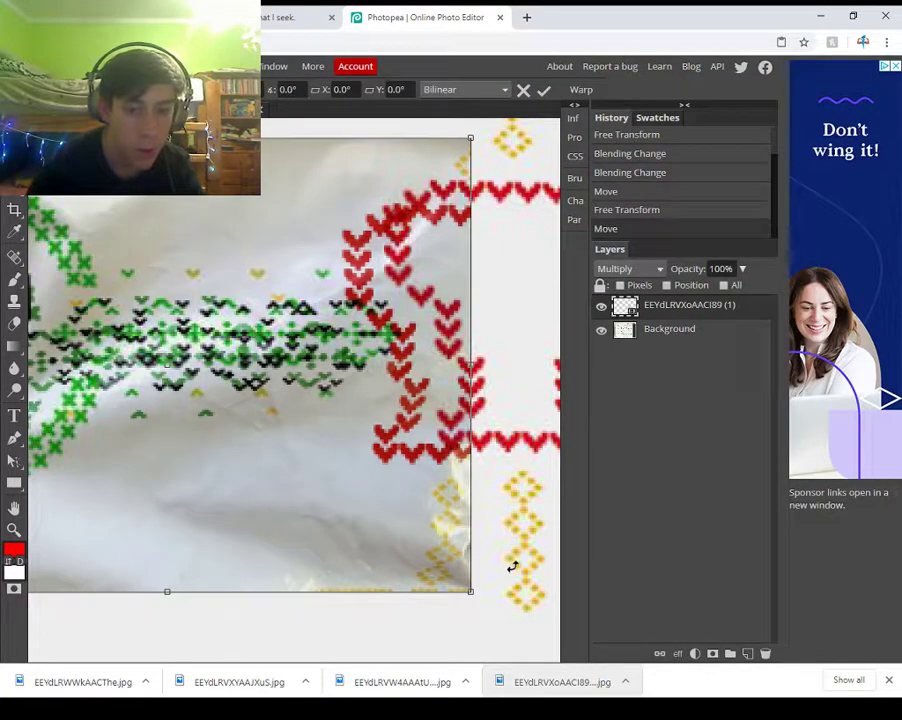
drag(470, 591, 529, 627)
drag(440, 260, 341, 479)
scroll(467, 423, down, 1)
drag(425, 215, 225, 382)
drag(140, 500, 370, 181)
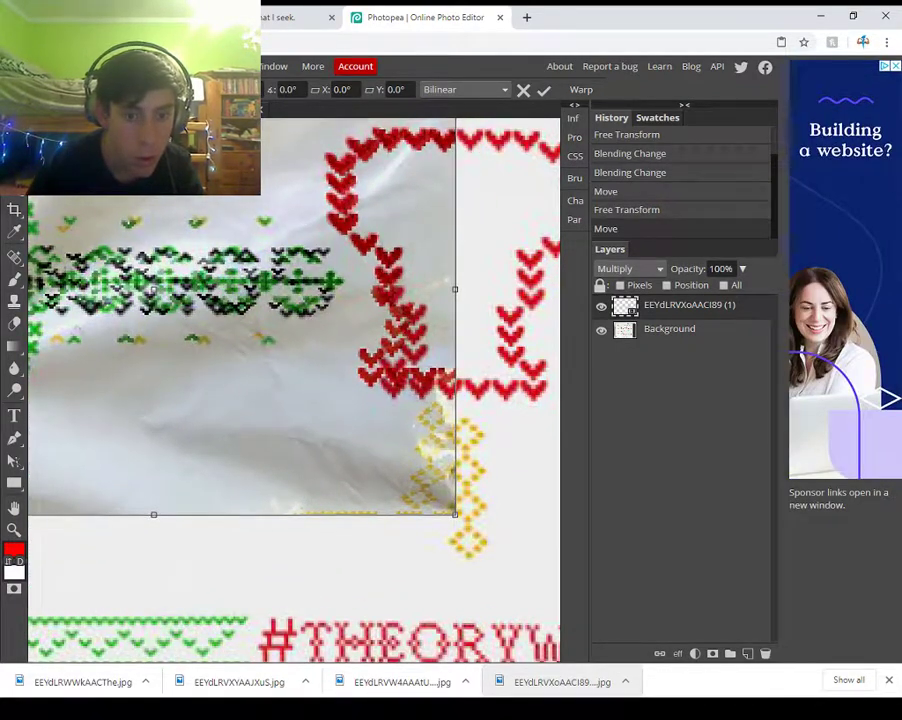
mouse_move(455, 514)
mouse_down()
mouse_move(372, 428)
mouse_move(377, 446)
mouse_move(446, 482)
mouse_move(463, 503)
mouse_up()
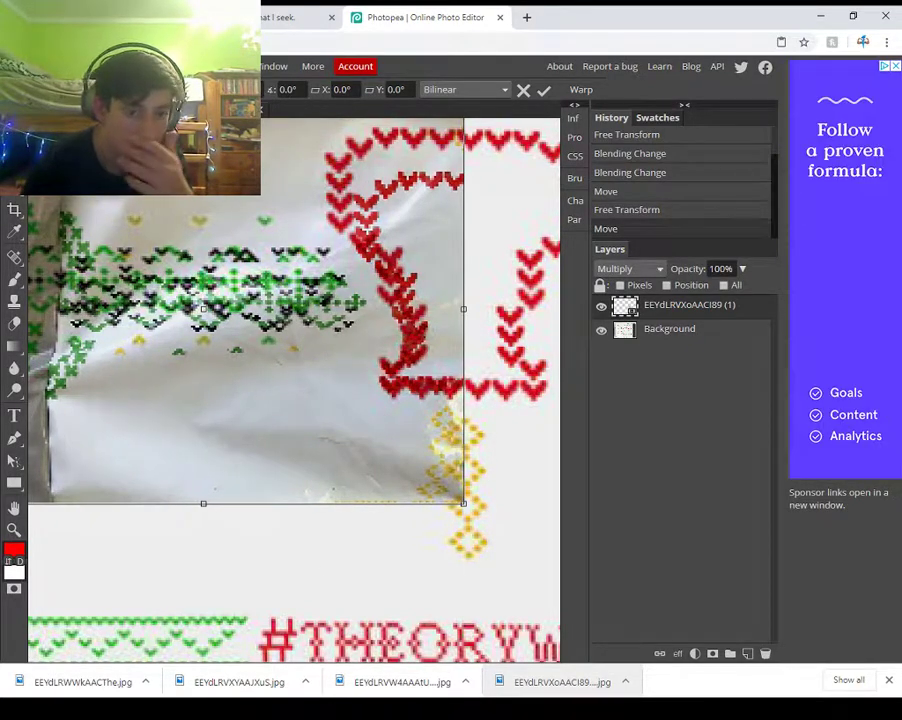
scroll(290, 390, up, 2)
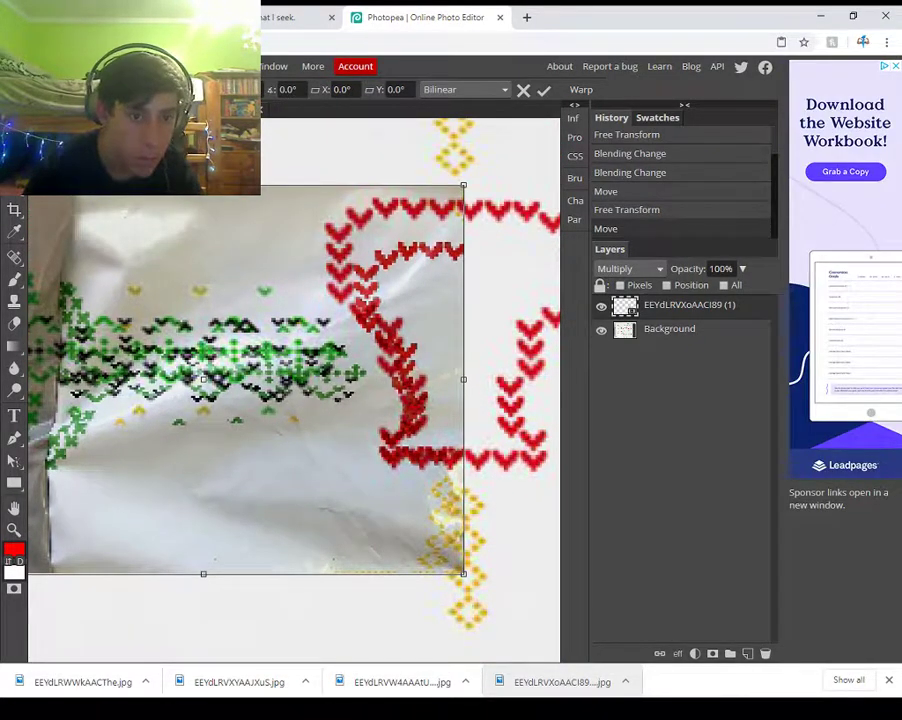
drag(203, 185, 203, 133)
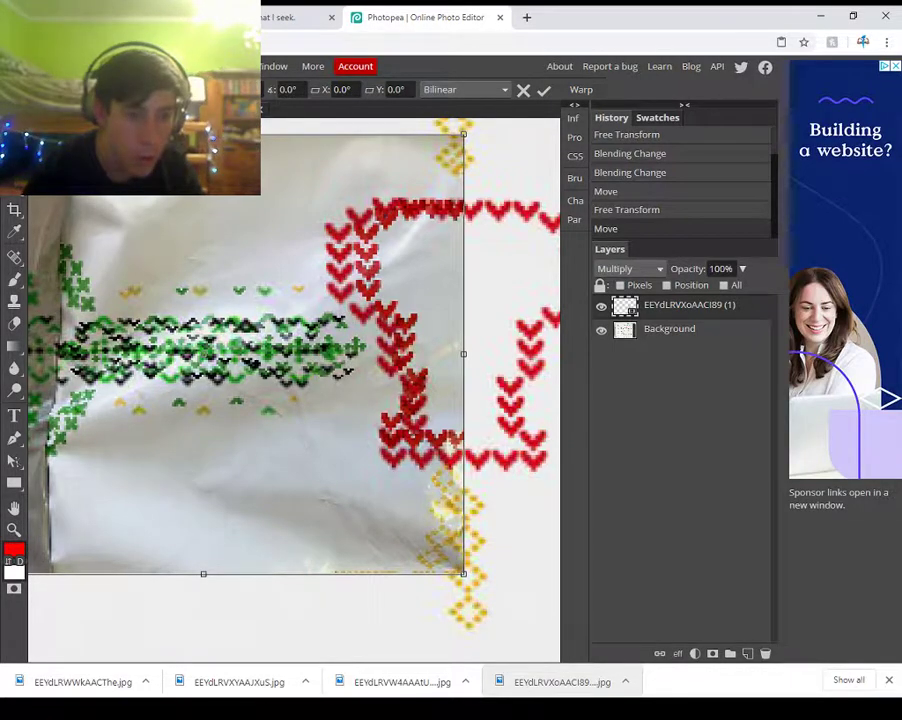
key(Return)
- Try to widen the EEYdLRVXoAACI89 layer toward the central trophy with Free Transform
drag(300, 380, 434, 418)
right_click(14, 210)
click(300, 400)
click(44, 67)
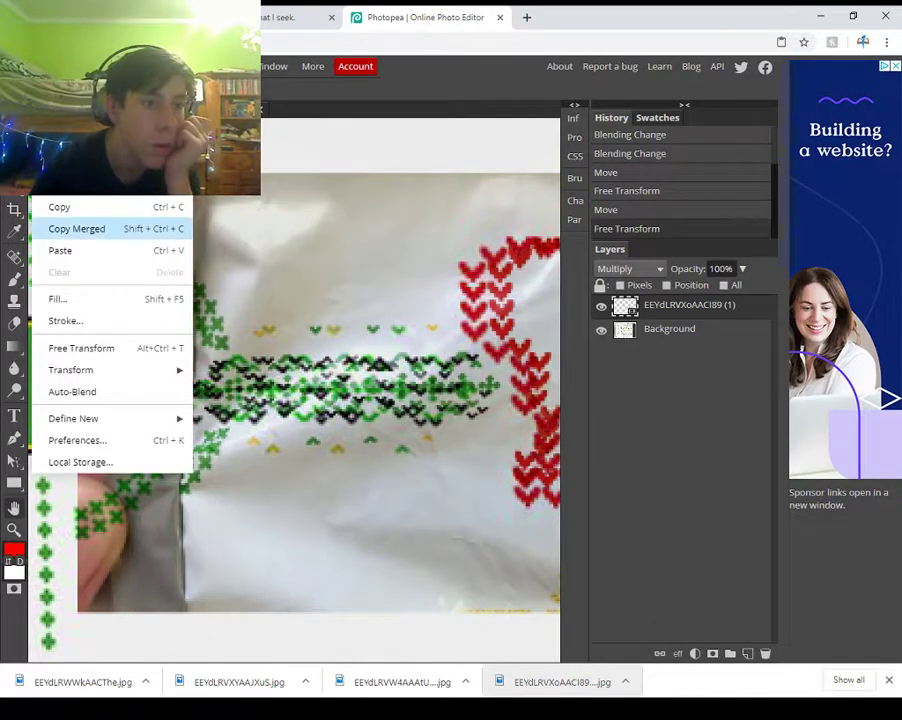
click(81, 348)
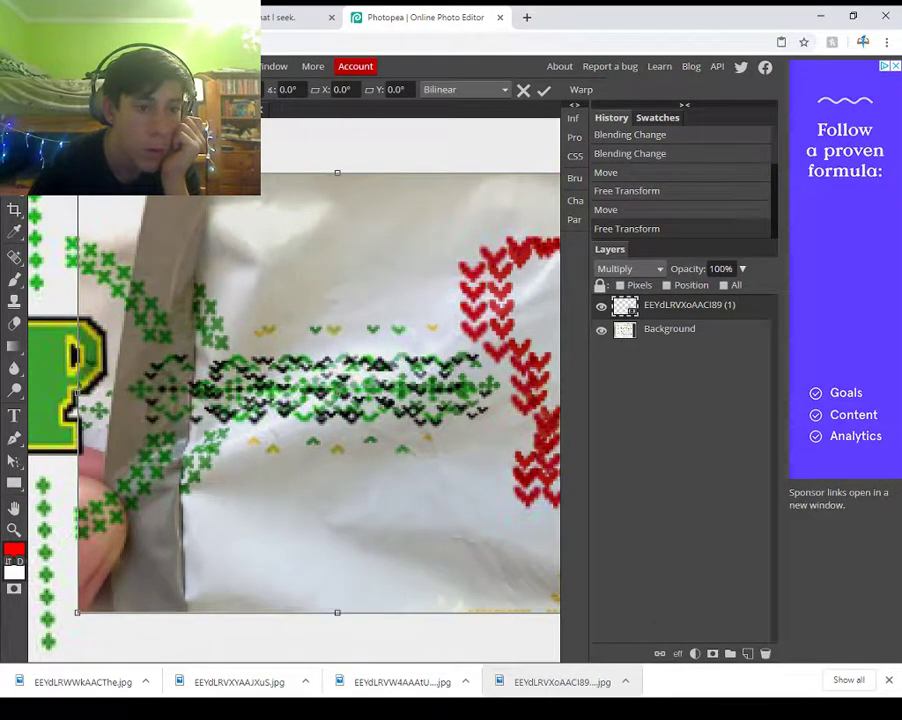
mouse_move(78, 392)
mouse_down()
mouse_move(38, 392)
mouse_move(72, 392)
mouse_move(58, 392)
mouse_move(53, 412)
mouse_up()
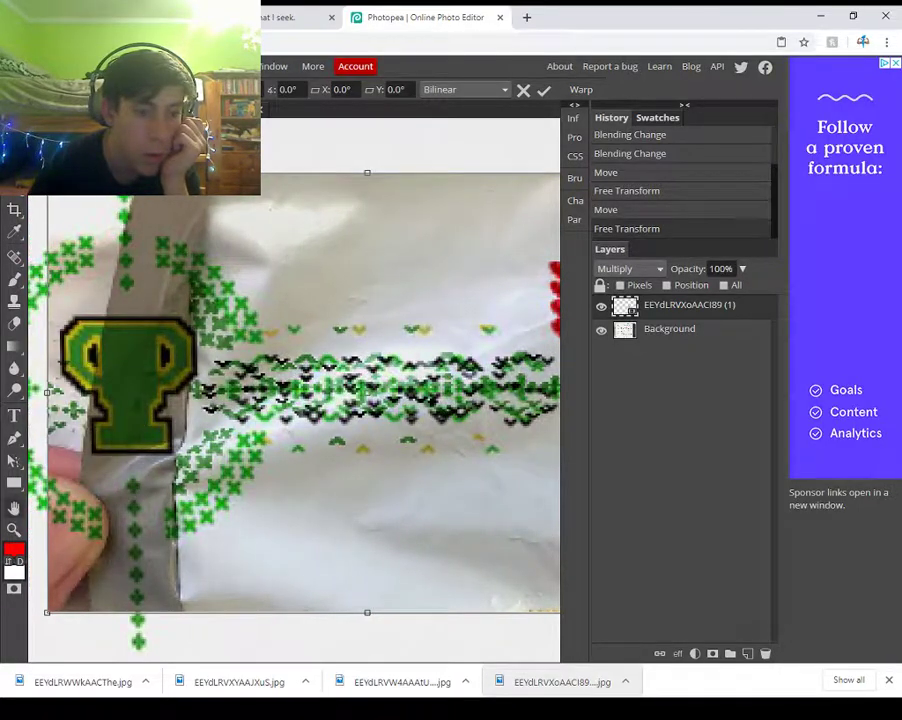
key(Return)
- Try to move the overlay's red outline onto the Background's outline base and adjust the layer's height with Free Transform
drag(420, 390, 123, 375)
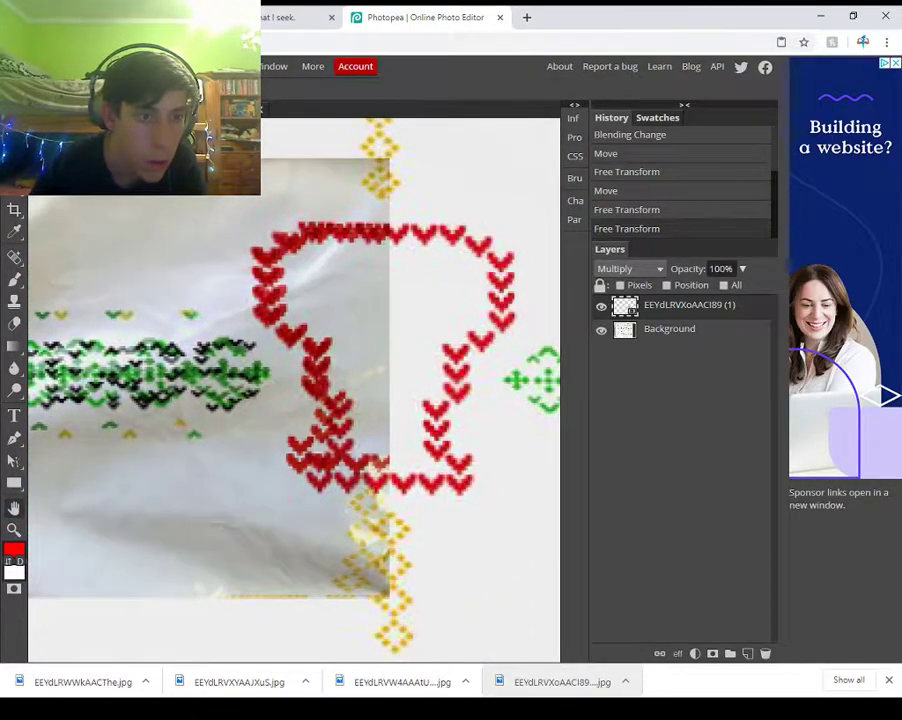
drag(300, 380, 320, 400)
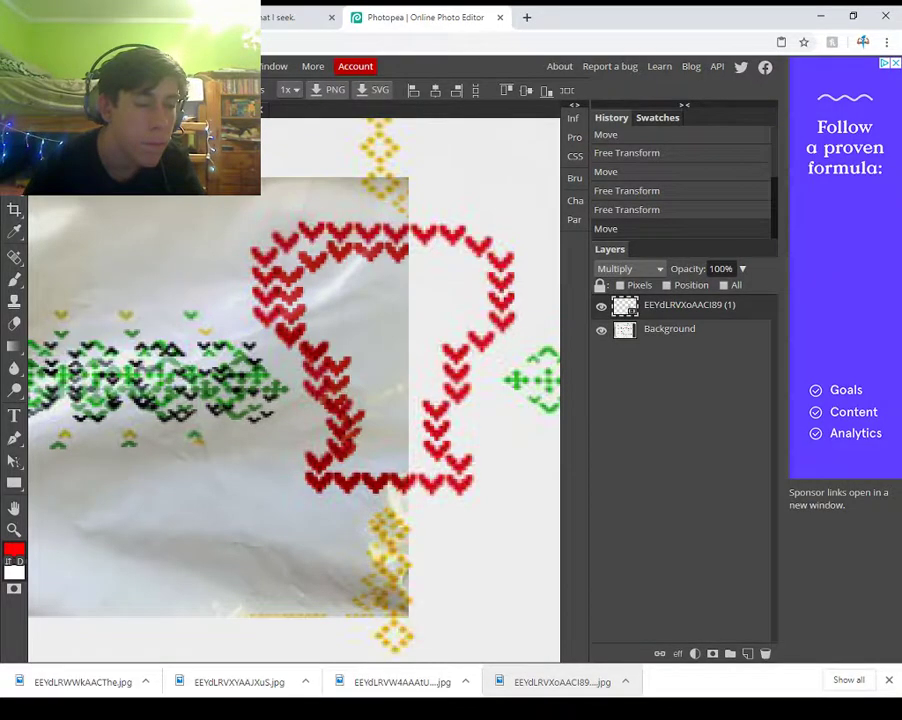
click(45, 66)
click(81, 348)
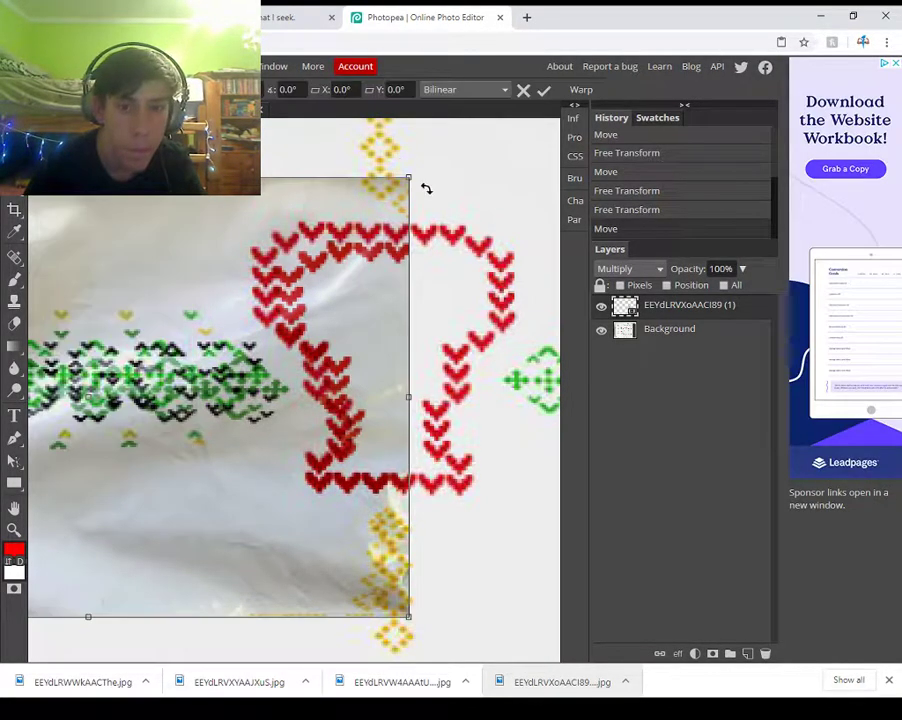
mouse_move(410, 177)
mouse_down()
mouse_move(390, 162)
mouse_move(408, 169)
mouse_up()
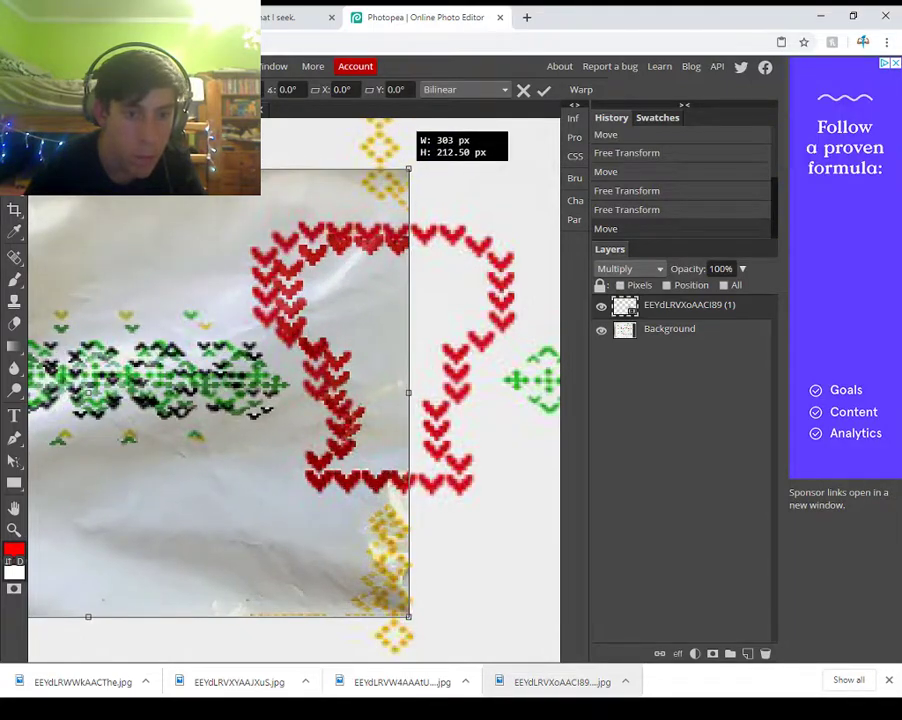
- Try to fit the overlay's red trophy outline and green band to the Background's by resizing, repositioning and nudging the transformed layer
drag(408, 355, 451, 375)
drag(300, 400, 256, 394)
drag(406, 393, 364, 362)
drag(108, 454, 153, 443)
key(Left)
key(Left)
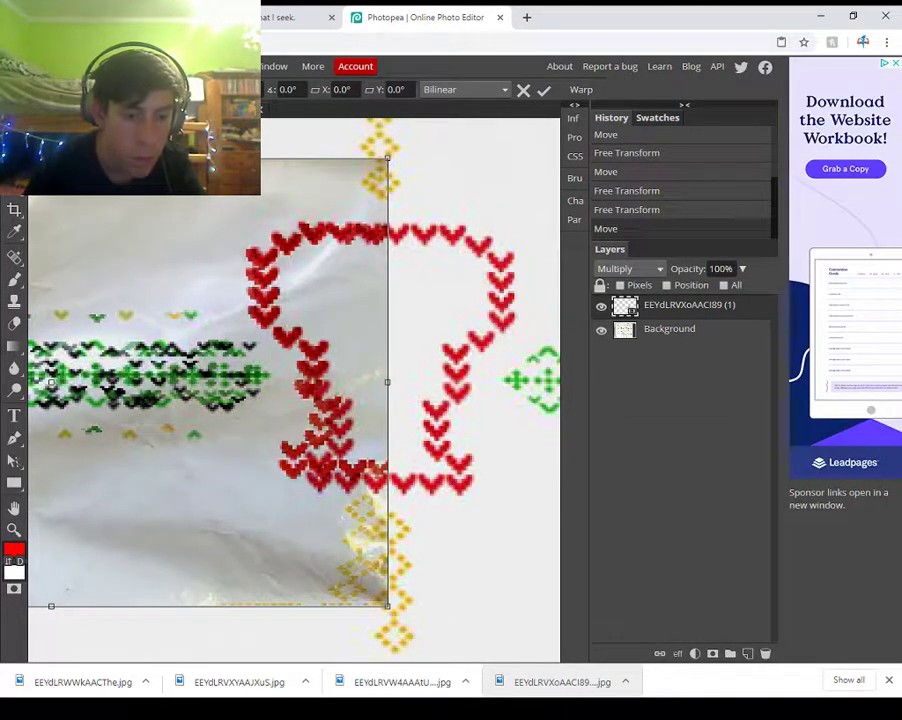
mouse_move(51, 606)
mouse_down()
mouse_move(52, 668)
mouse_move(51, 595)
mouse_up()
drag(110, 520, 138, 499)
mouse_move(414, 323)
mouse_down()
mouse_move(435, 322)
mouse_move(425, 327)
mouse_up()
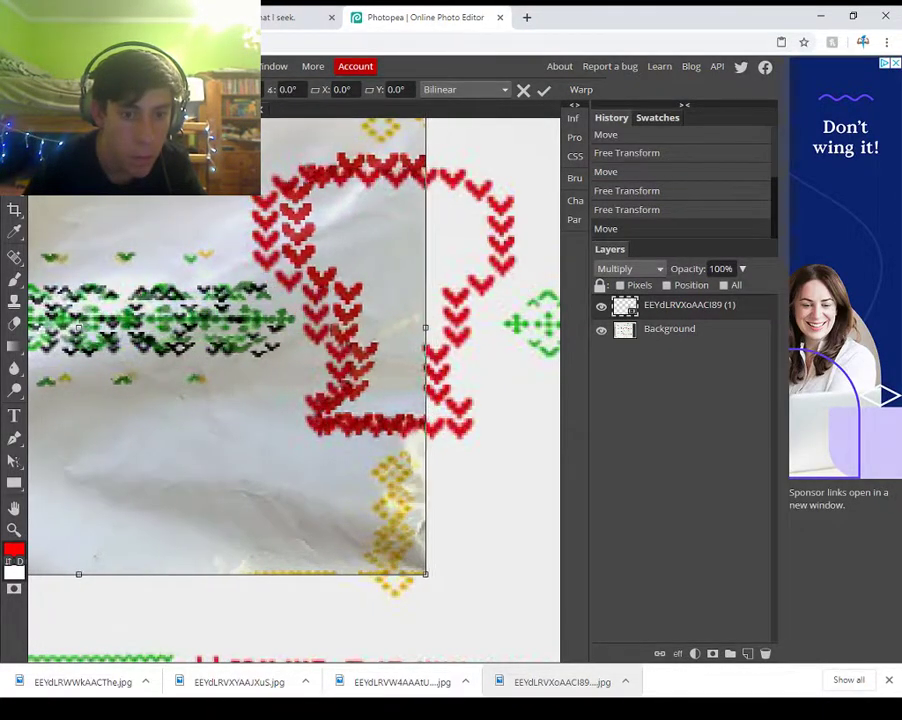
key(Left)
key(Left)
key(Left)
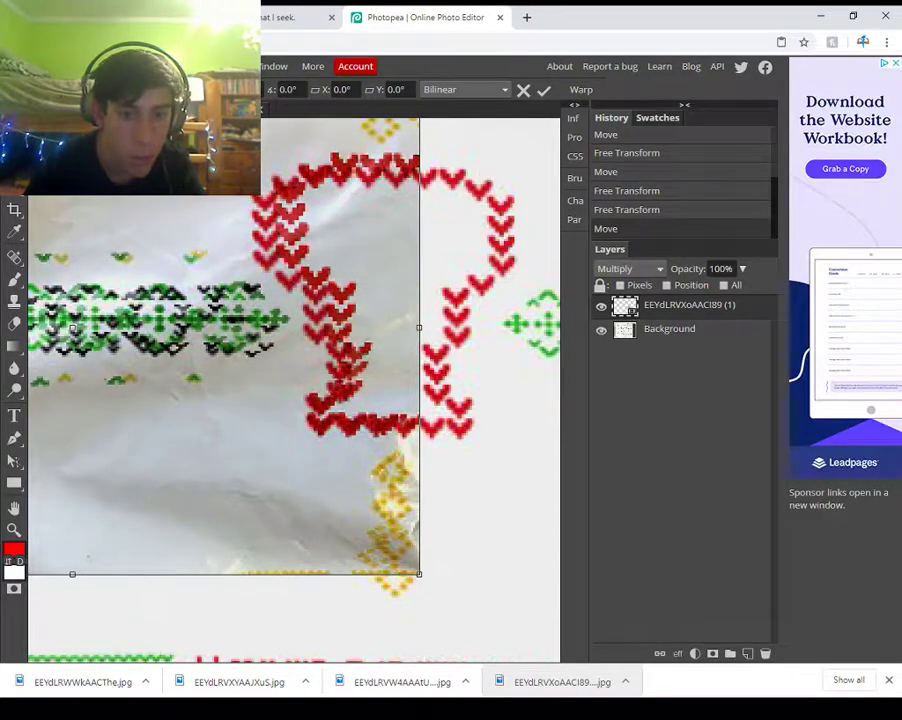
- Try to widen the transformed overlay and nudge it back over the Background's red trophy outline
drag(419, 327, 473, 325)
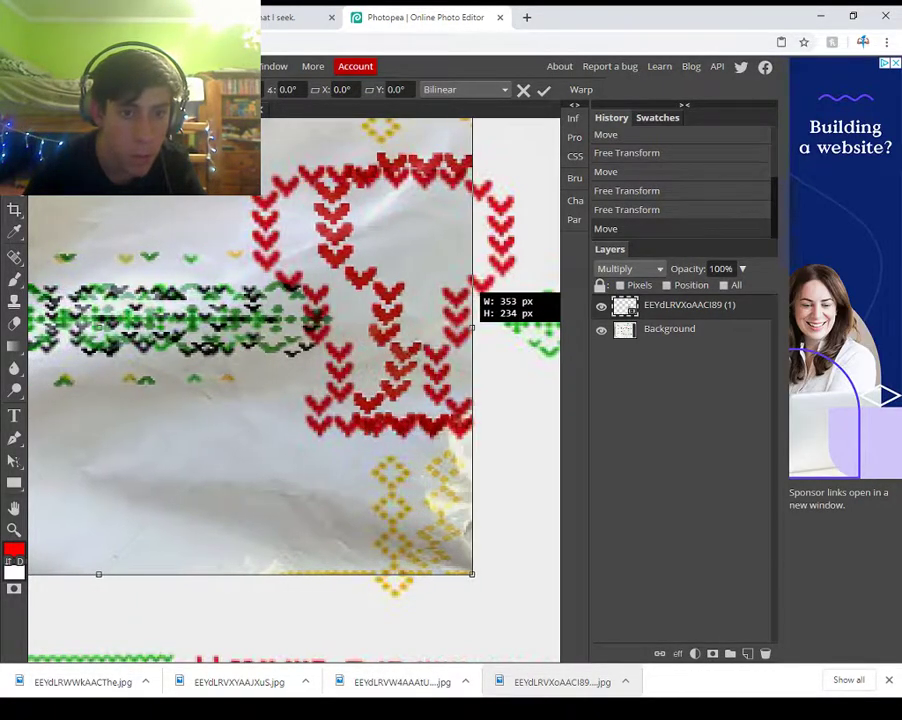
key(Left)
key(Left)
key(Left)
key(Left)
key(Left)
key(Left)
key(Left)
key(Left)
key(Left)
key(Left)
key(Left)
key(Left)
key(Left)
key(Left)
key(Left)
key(Left)
key(Left)
key(Left)
key(Left)
key(Left)
key(Down)
key(Right)
key(Right)
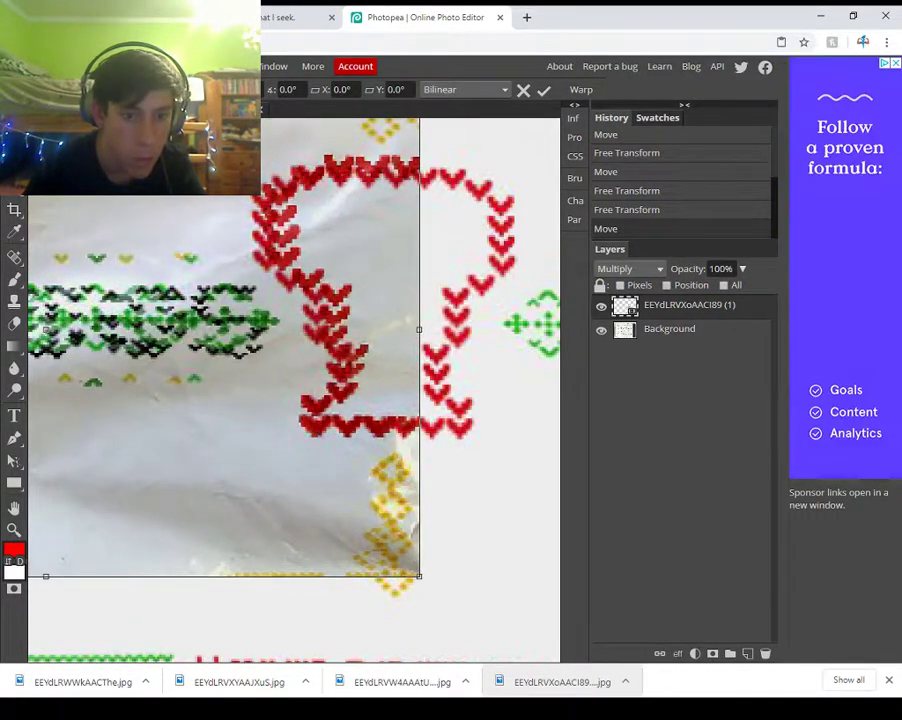
drag(419, 329, 434, 365)
scroll(491, 328, up, 1)
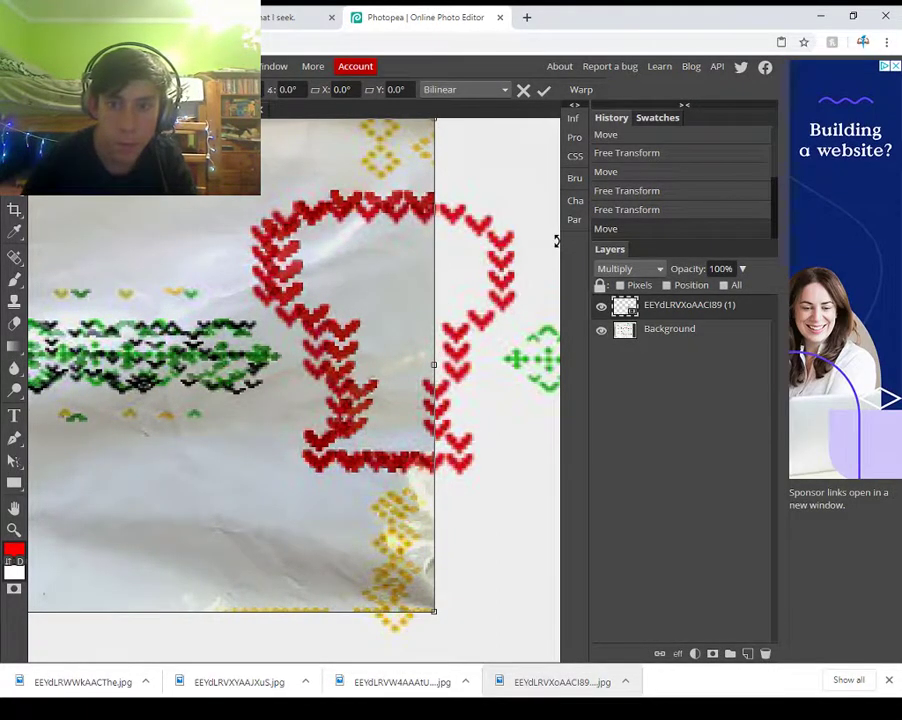
- Undo the later moves and transforms, restoring the EEYdLRVXoAACI89 layer to its first scaled-down placement over the green band
key(ctrl+z)
key(ctrl+z)
key(ctrl+z)
scroll(683, 182, up, 1)
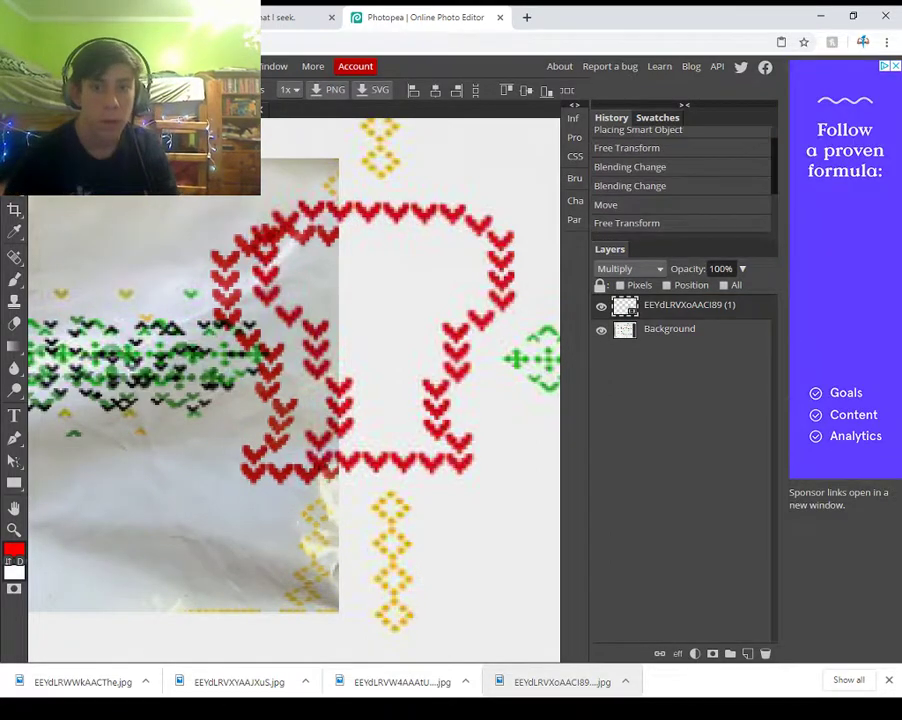
key(ctrl+z)
key(ctrl+z)
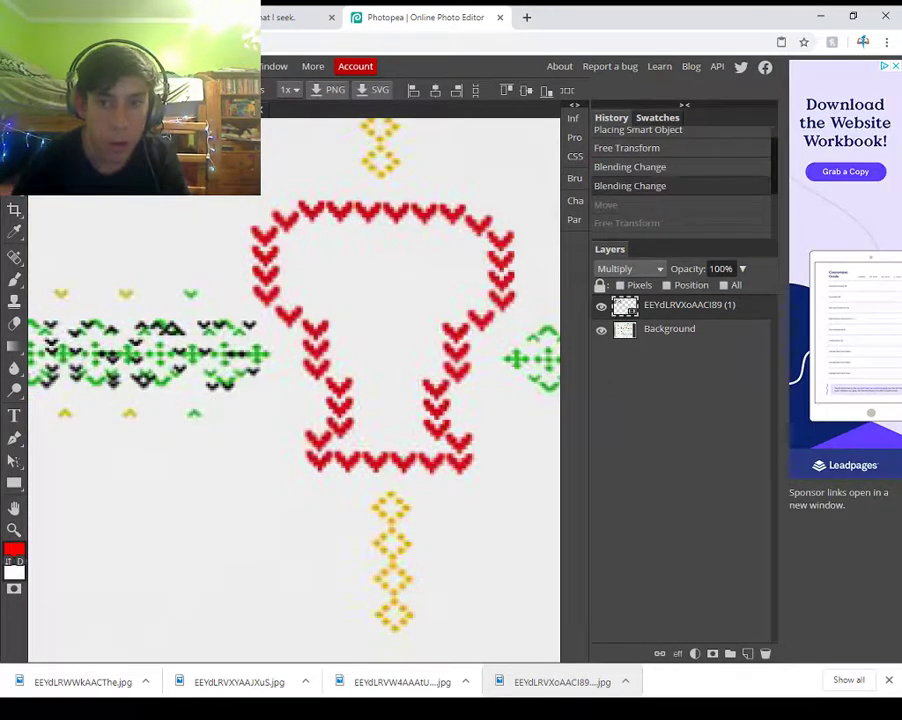
key(ctrl+shift+z)
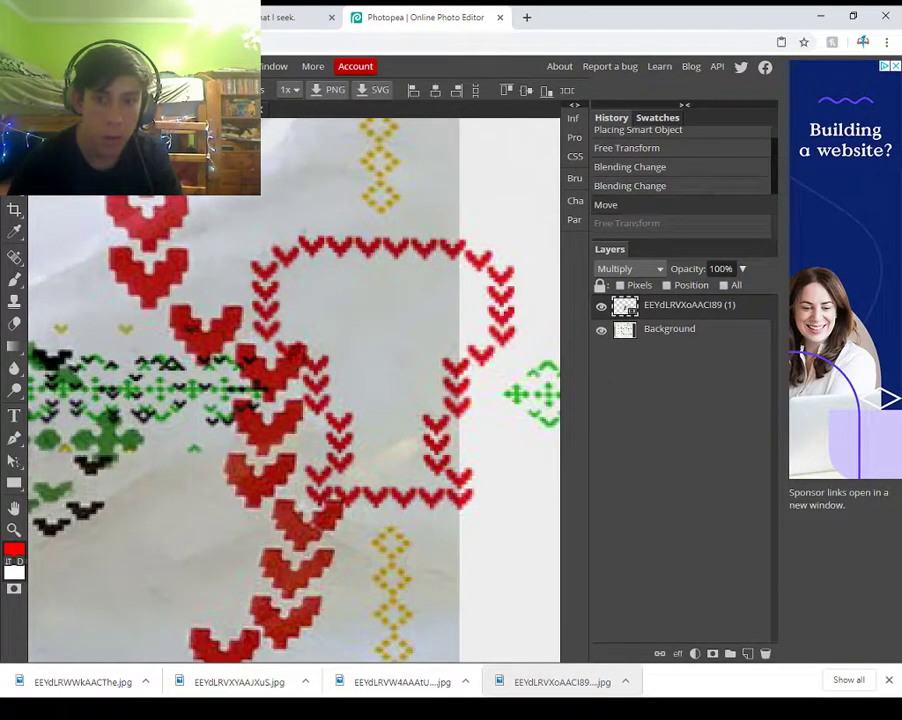
key(ctrl+shift+z)
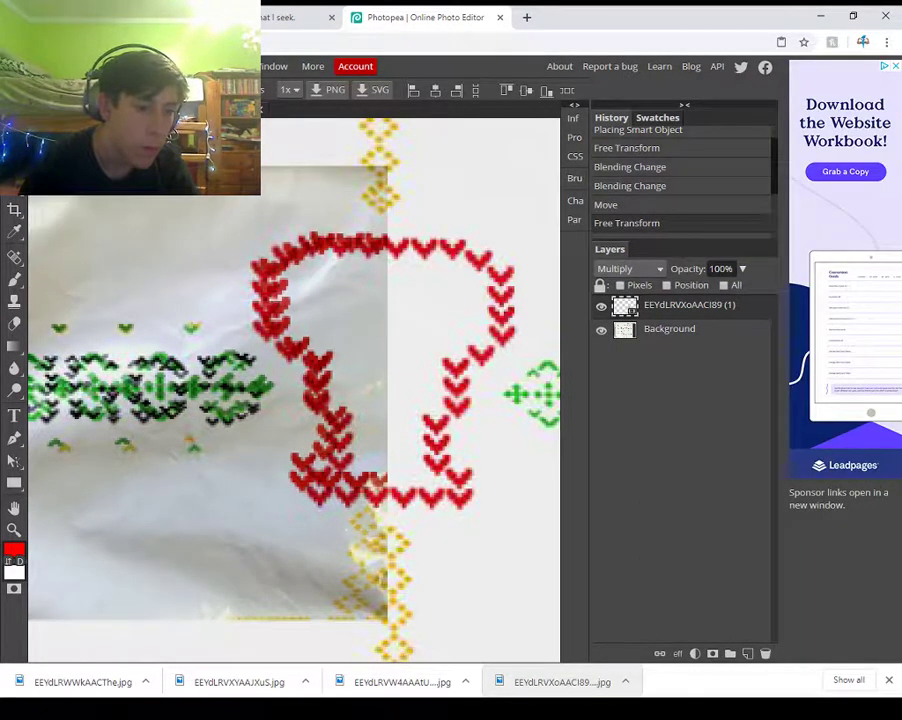
- Try to enlarge the EEYdLRVXoAACI89 layer and rotate it -1.7° to match the Background's red outline, then cancel the transform
click(46, 66)
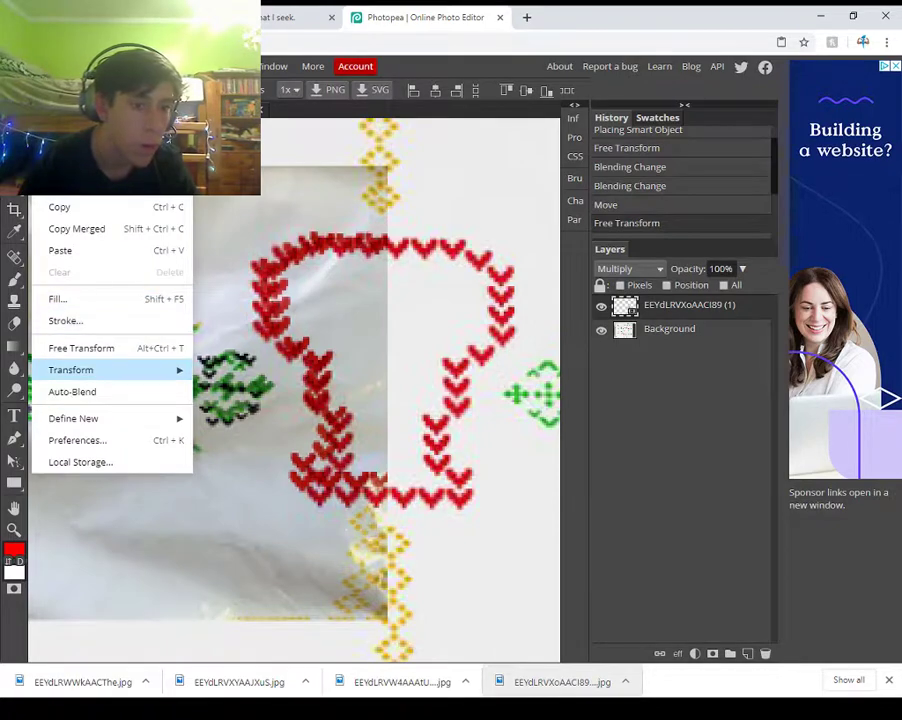
click(81, 348)
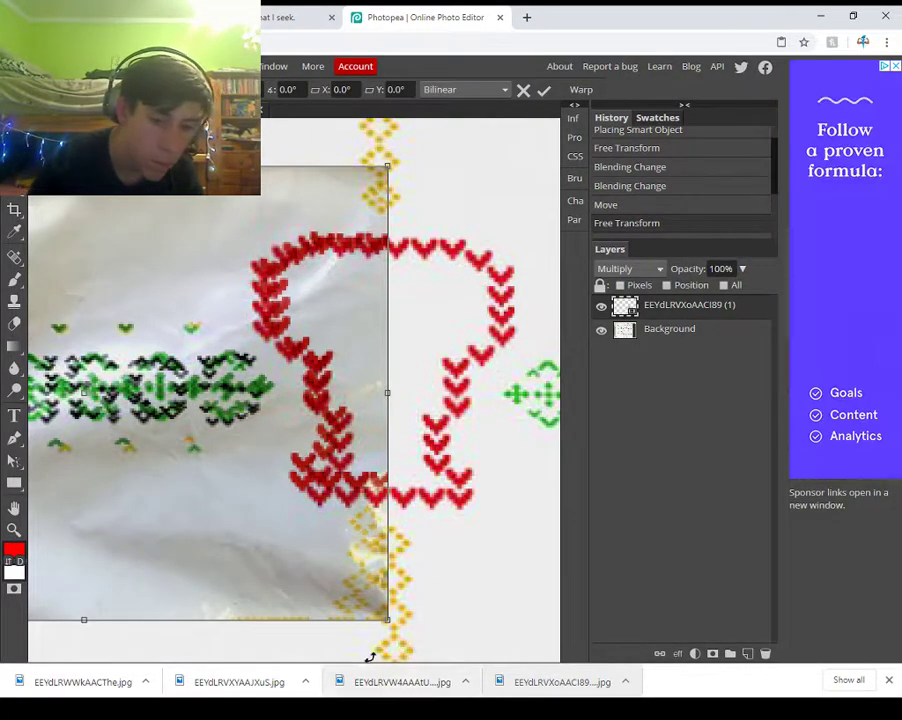
drag(390, 616, 428, 650)
drag(385, 590, 345, 581)
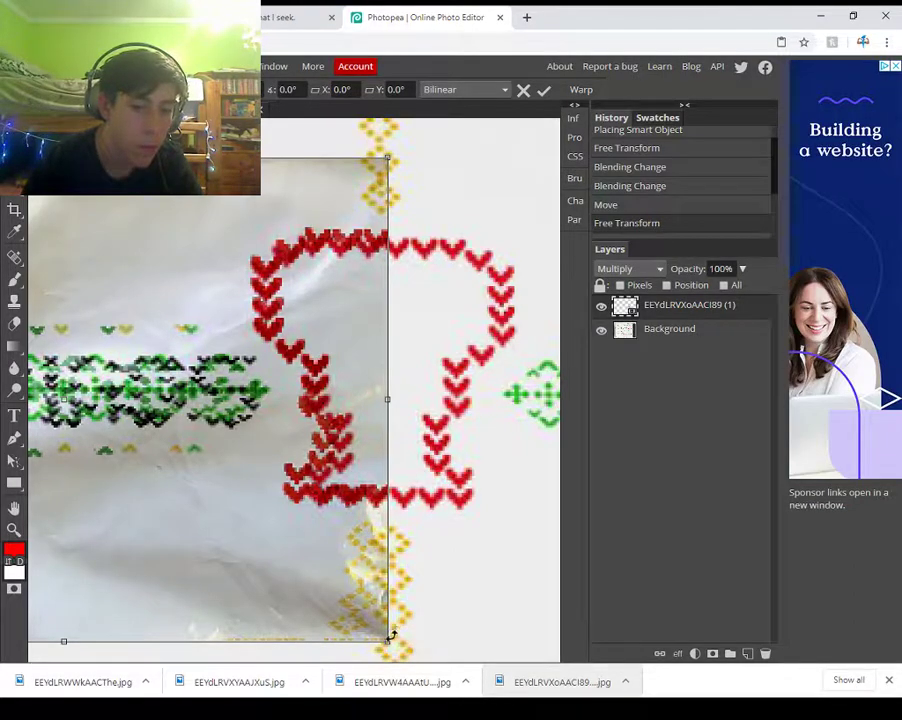
drag(391, 633, 404, 614)
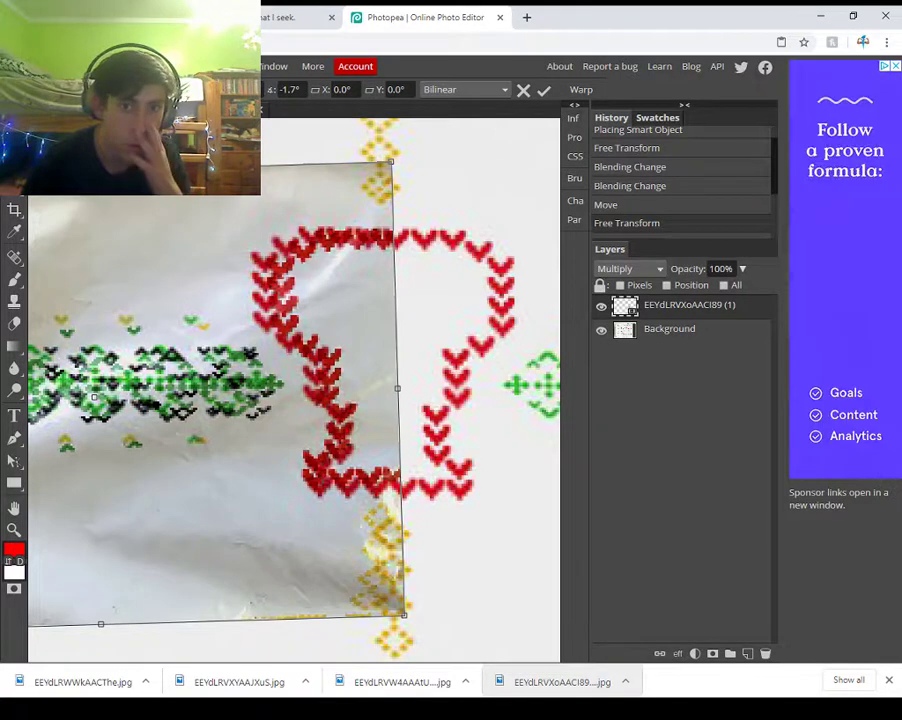
key(Escape)
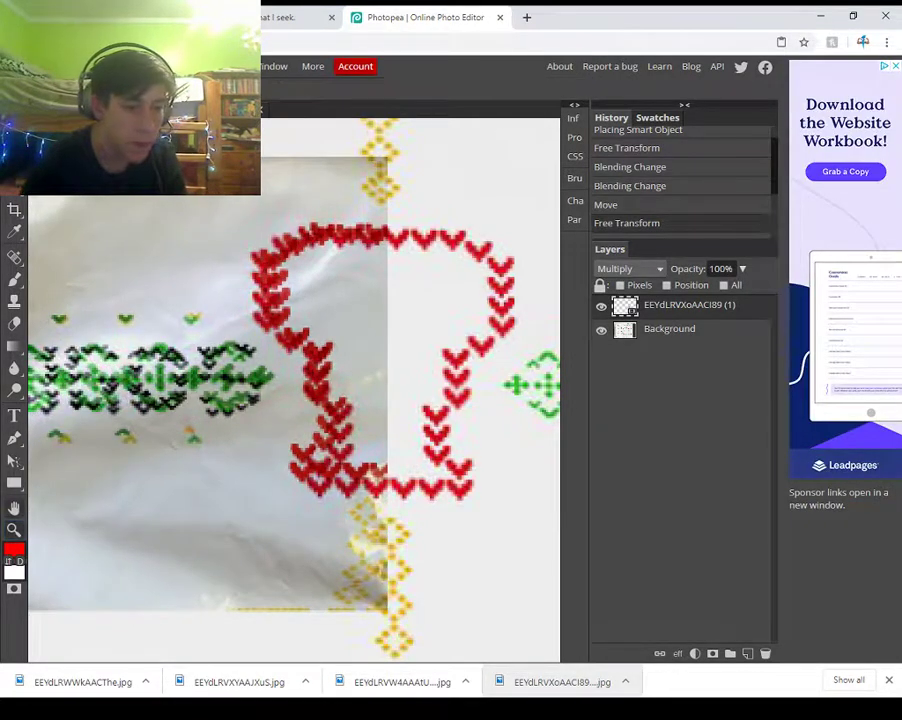
- In the other bag document, nudge the EEYdLRVW4AAAtU6 layer back and forth to realign its black-marked green band with the Background's band
drag(270, 420, 478, 379)
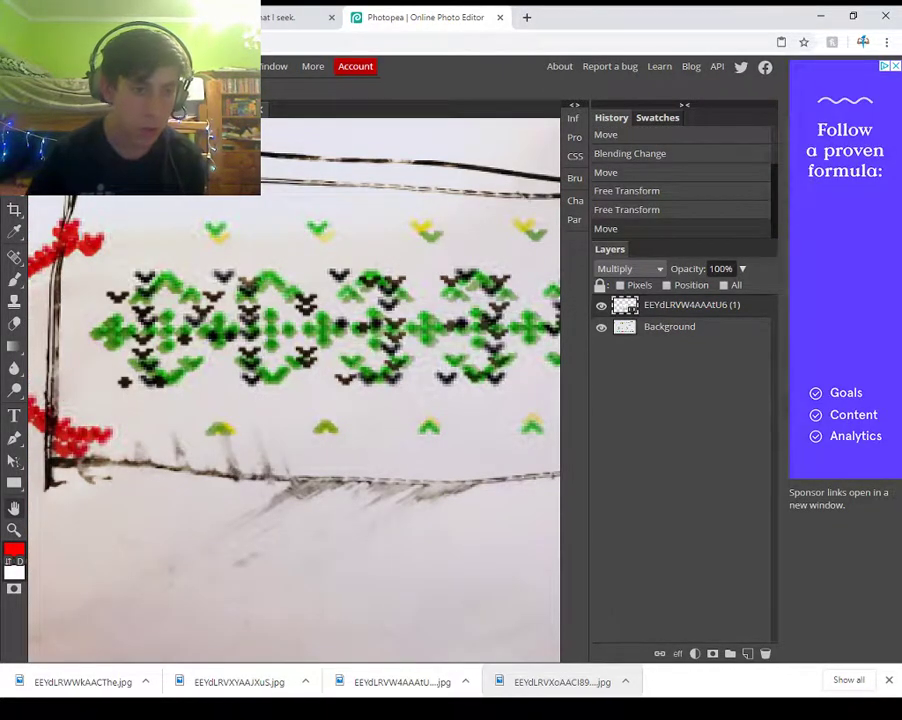
mouse_move(300, 390)
mouse_down()
mouse_move(167, 384)
mouse_move(89, 422)
mouse_move(122, 423)
mouse_up()
right_click(14, 280)
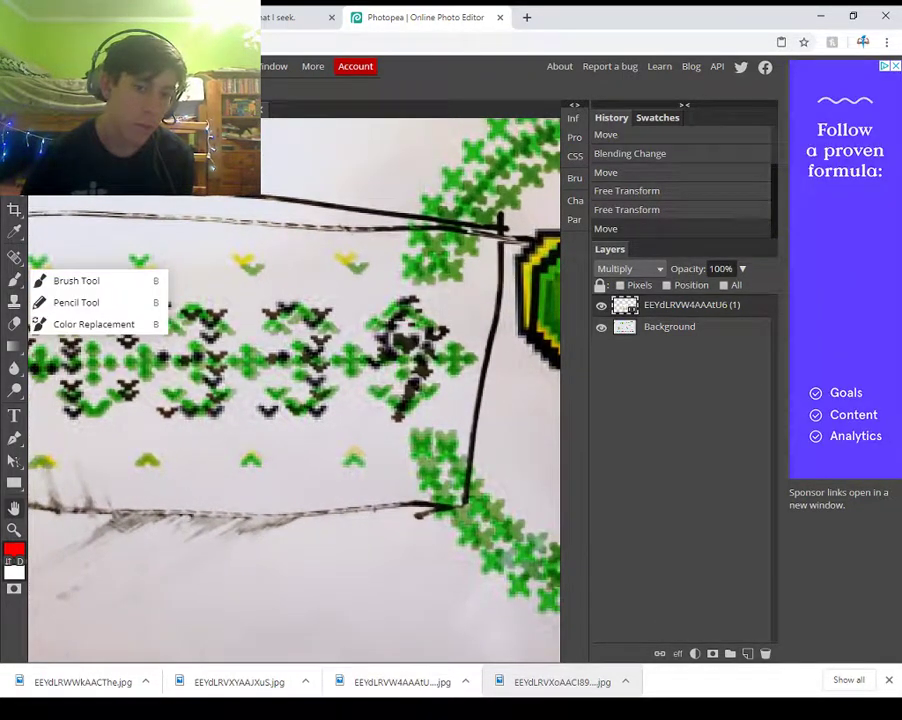
key(Escape)
key(v)
mouse_move(300, 390)
mouse_down()
mouse_move(312, 388)
mouse_move(287, 392)
mouse_move(321, 433)
mouse_move(291, 389)
mouse_move(306, 384)
mouse_move(312, 393)
mouse_move(305, 378)
mouse_up()
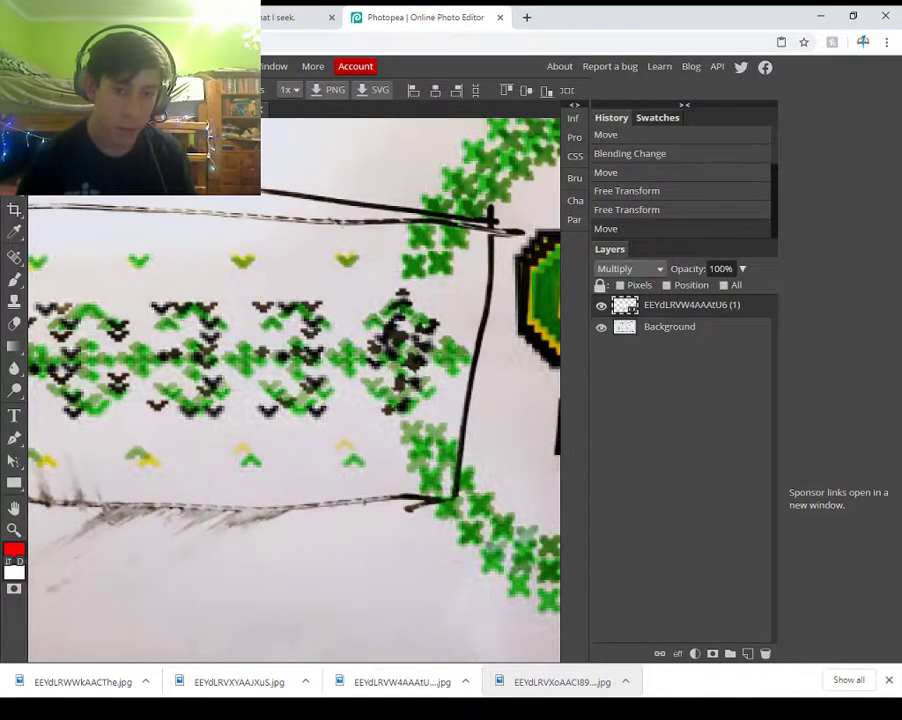
mouse_move(305, 378)
mouse_down()
mouse_move(318, 379)
mouse_move(297, 381)
mouse_move(306, 374)
mouse_up()
drag(407, 332, 417, 343)
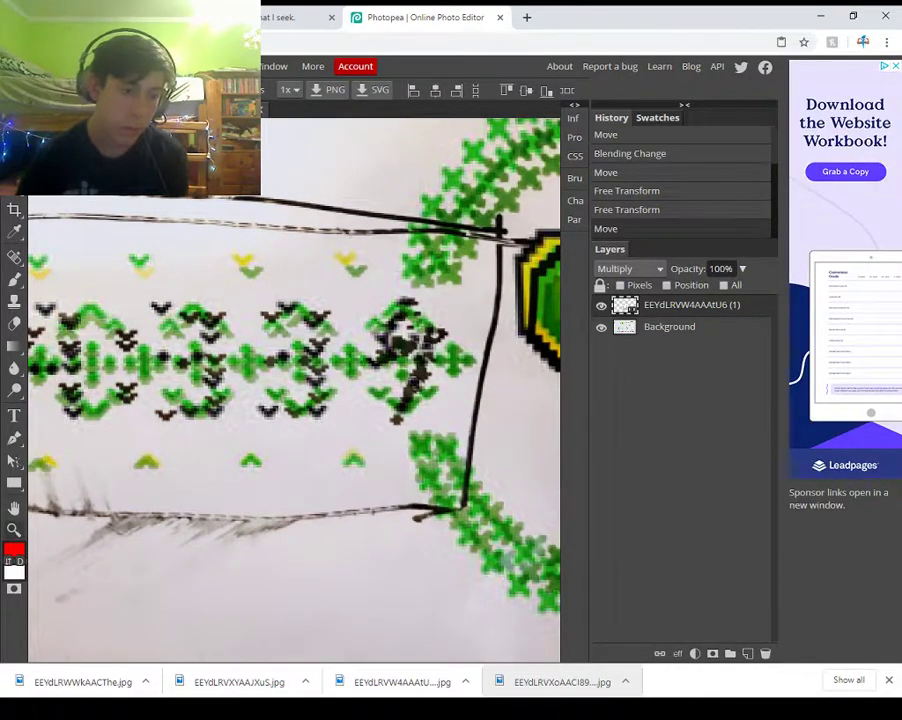
key(z)
scroll(105, 196, down, 8)
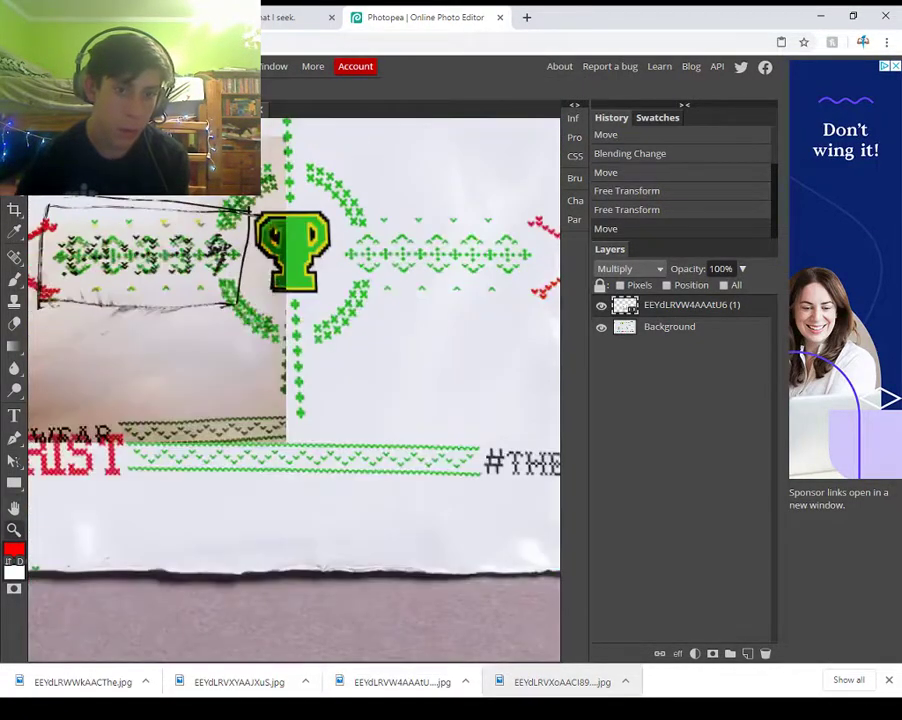
scroll(105, 200, down, 2)
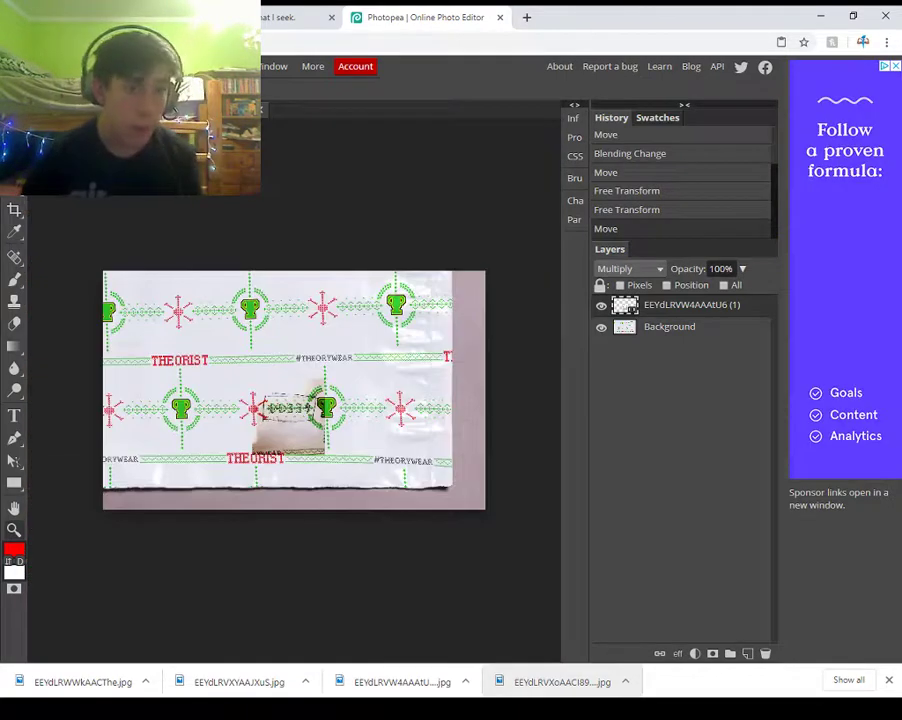
- Switch to the Creator Ink #GTARG tweet on Twitter, look over its quoted game announcement and reload the page
key(ctrl+shift+Tab)
key(ctrl+shift+Tab)
scroll(338, 370, down, 5)
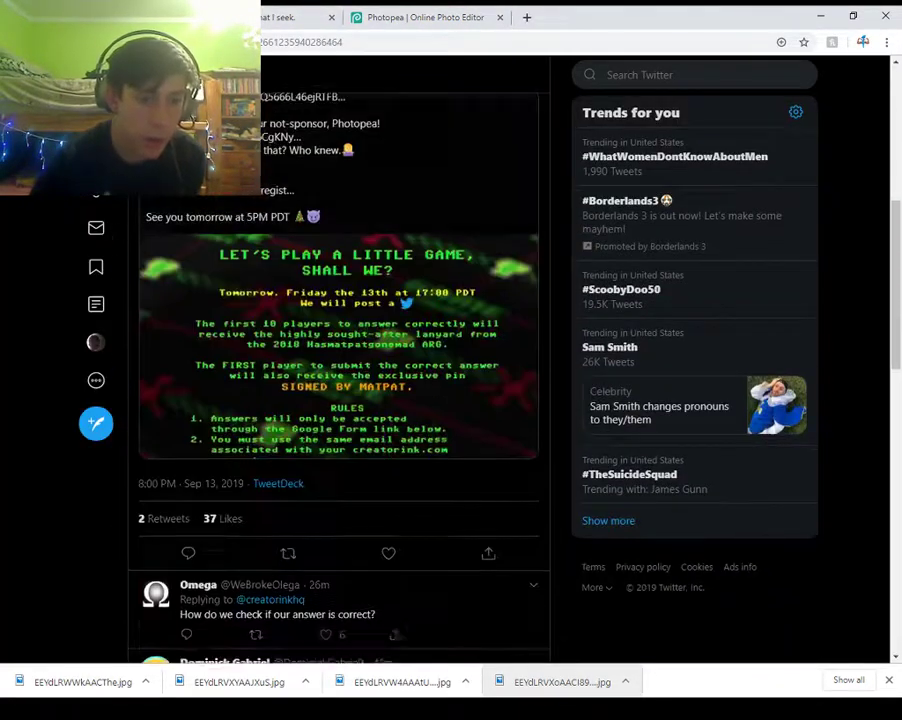
scroll(338, 370, down, 5)
scroll(338, 370, up, 5)
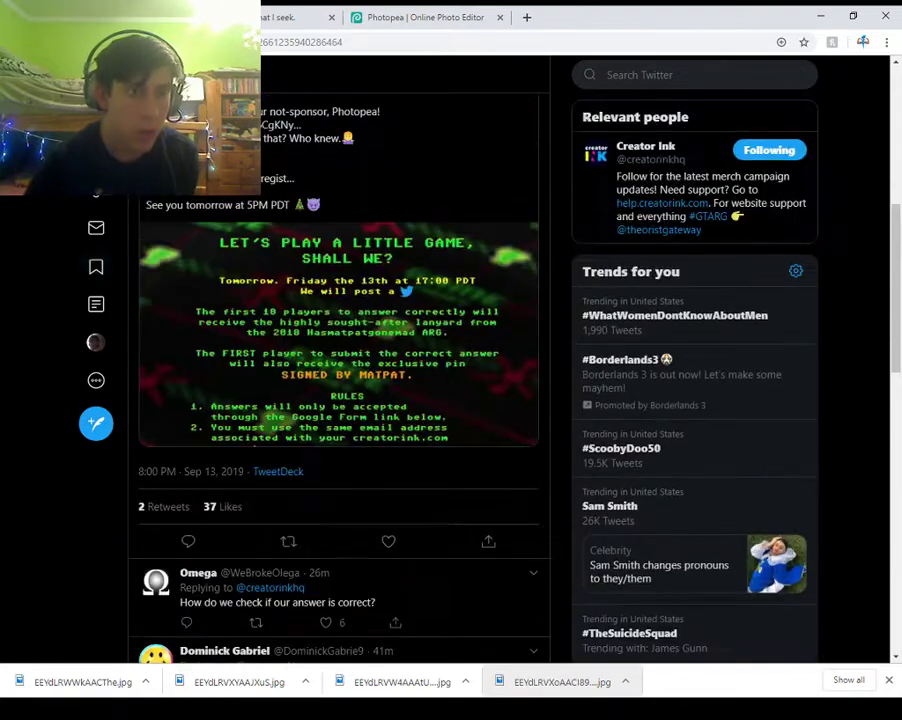
key(F5)
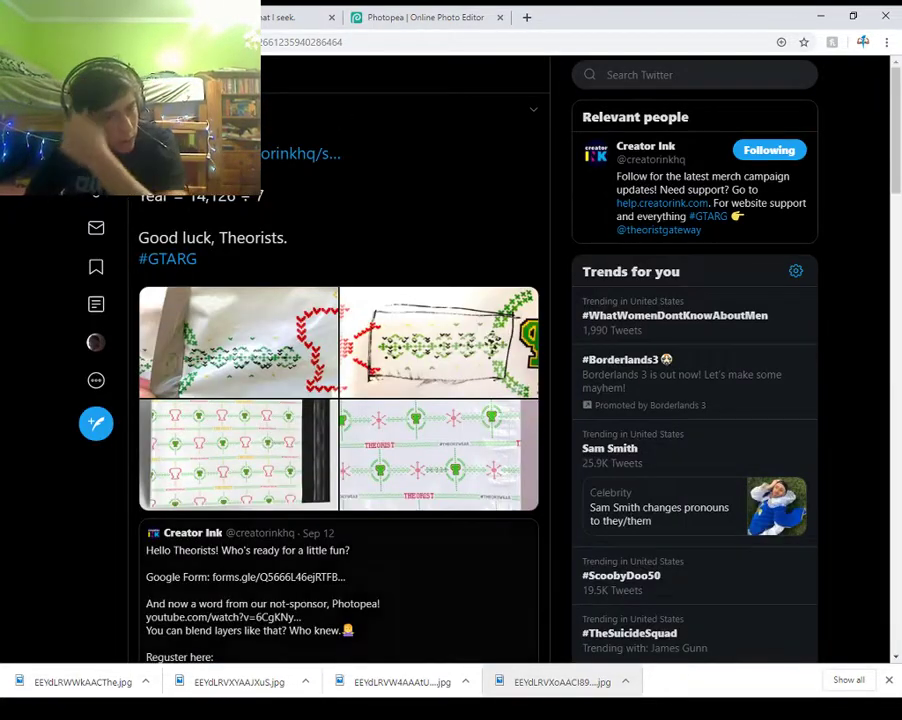
- Read through the replies under the tweet for hints, expanding the extra reply below the question about checking answers
scroll(338, 370, down, 6)
scroll(338, 400, down, 6)
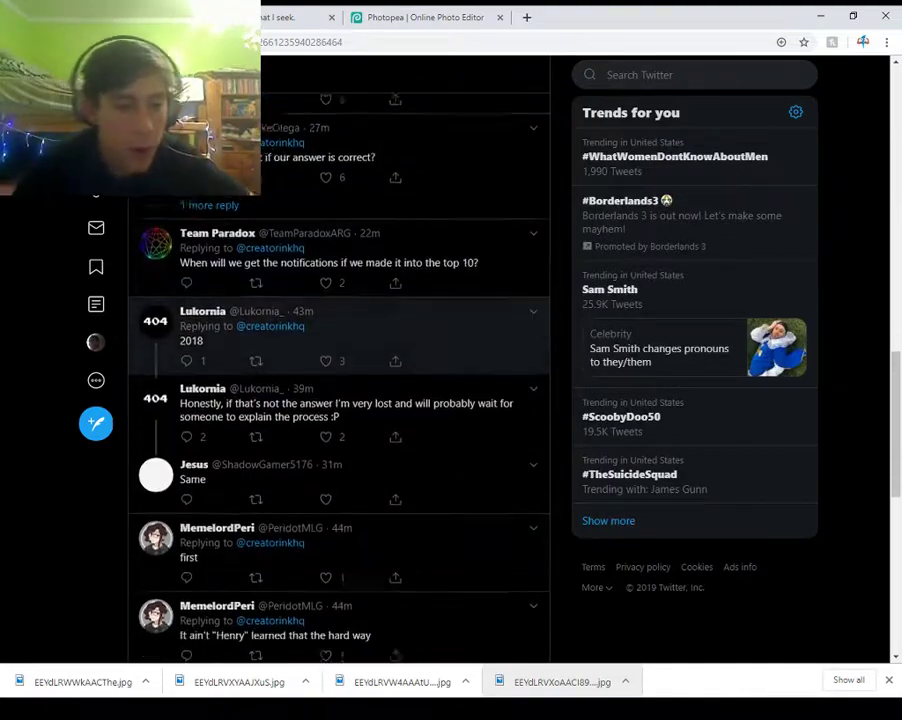
scroll(338, 400, up, 3)
click(209, 321)
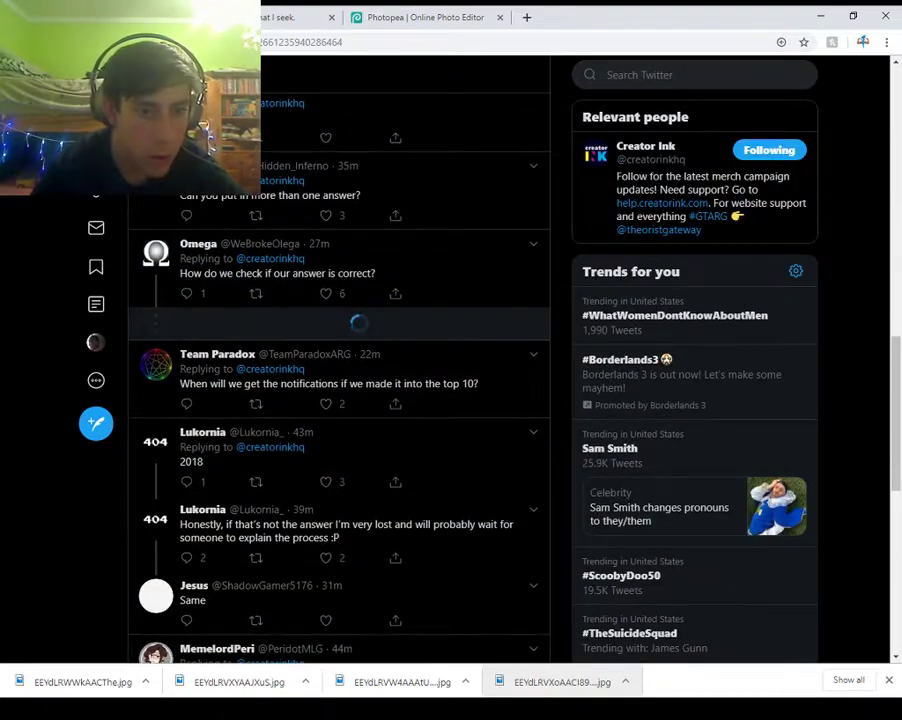
scroll(217, 384, down, 5)
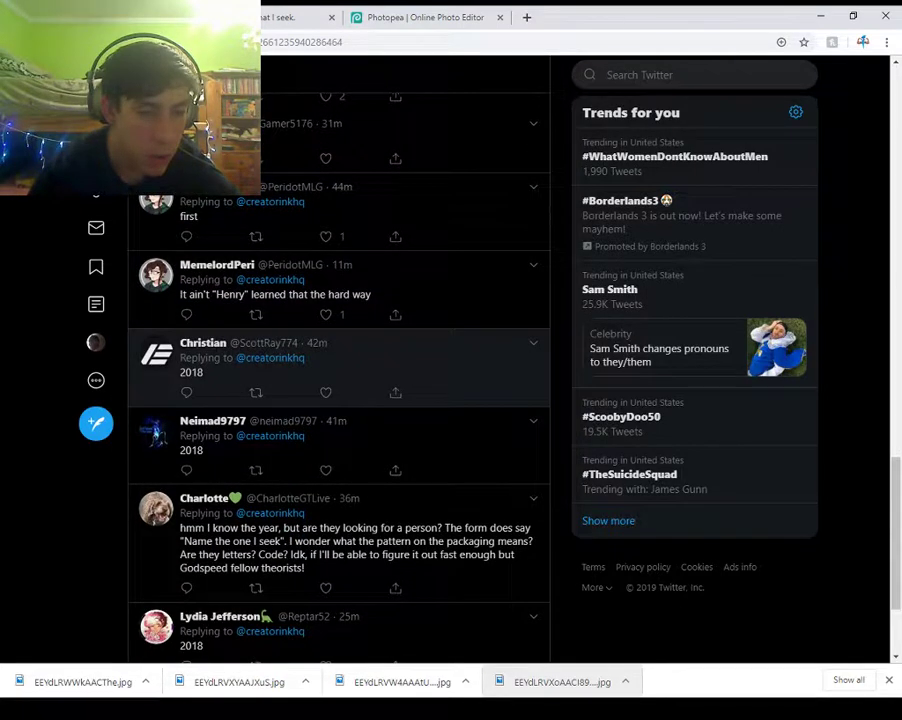
scroll(270, 372, down, 2)
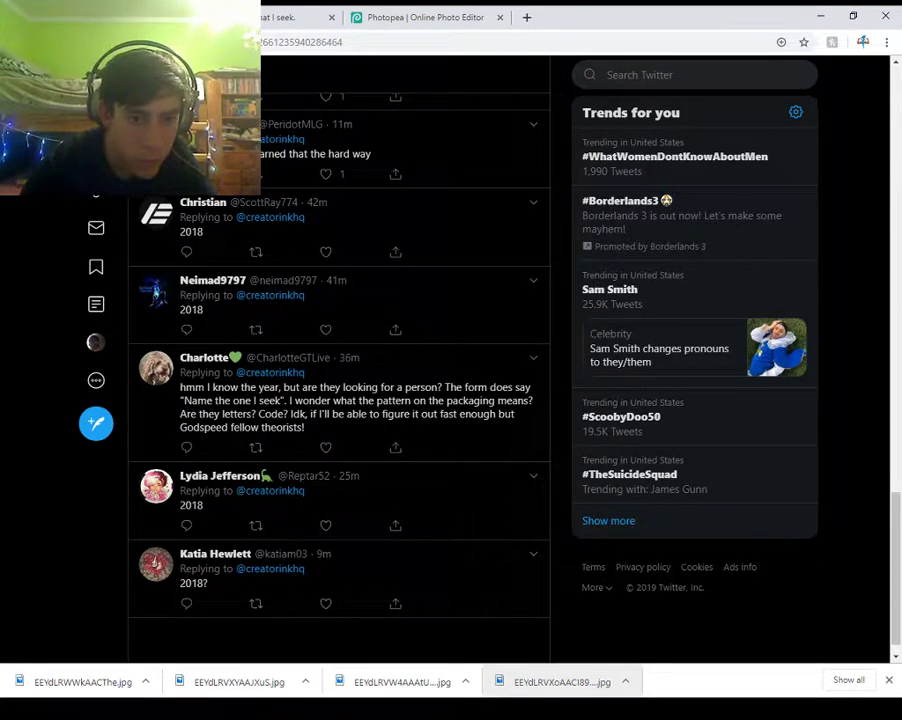
scroll(340, 580, up, 5)
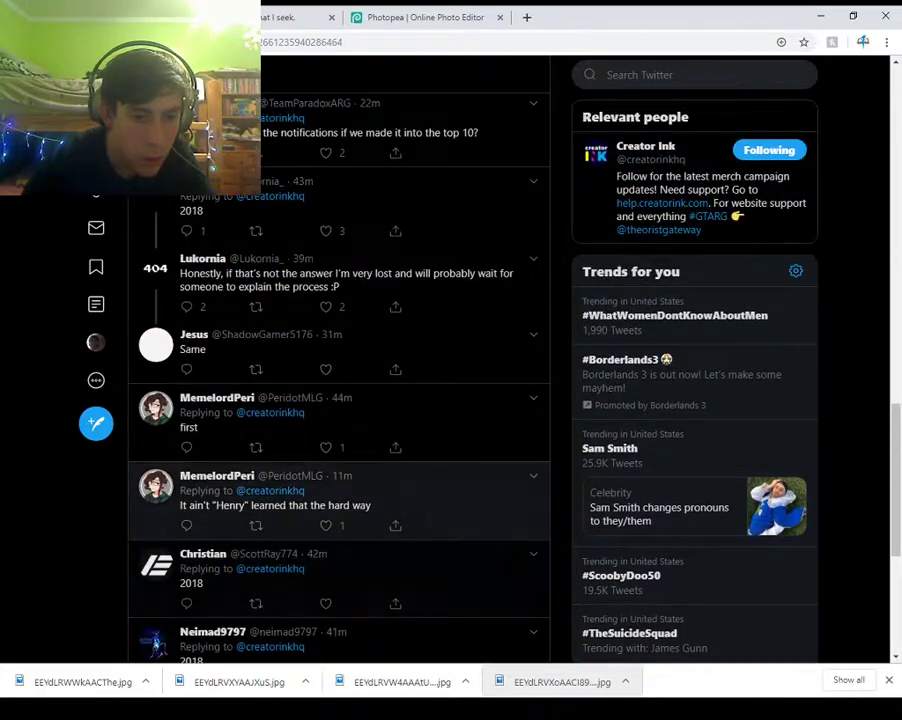
scroll(340, 400, up, 10)
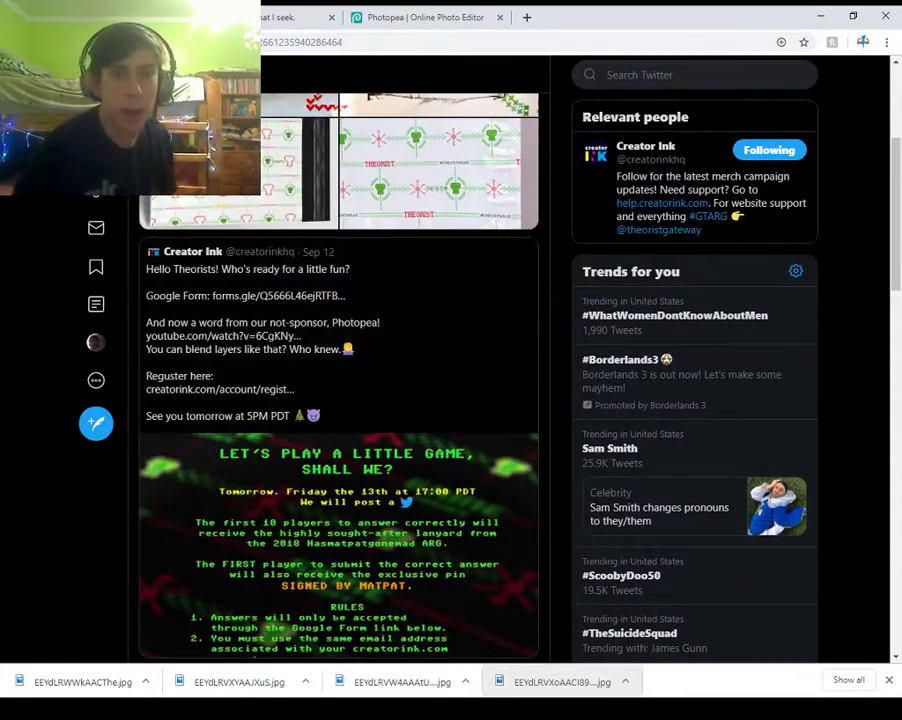
- Switch back to Photopea and shift the EEYdLRVW4AAAtU6 layer slightly so its marked band sits over the Background's green pattern
key(ctrl+Tab)
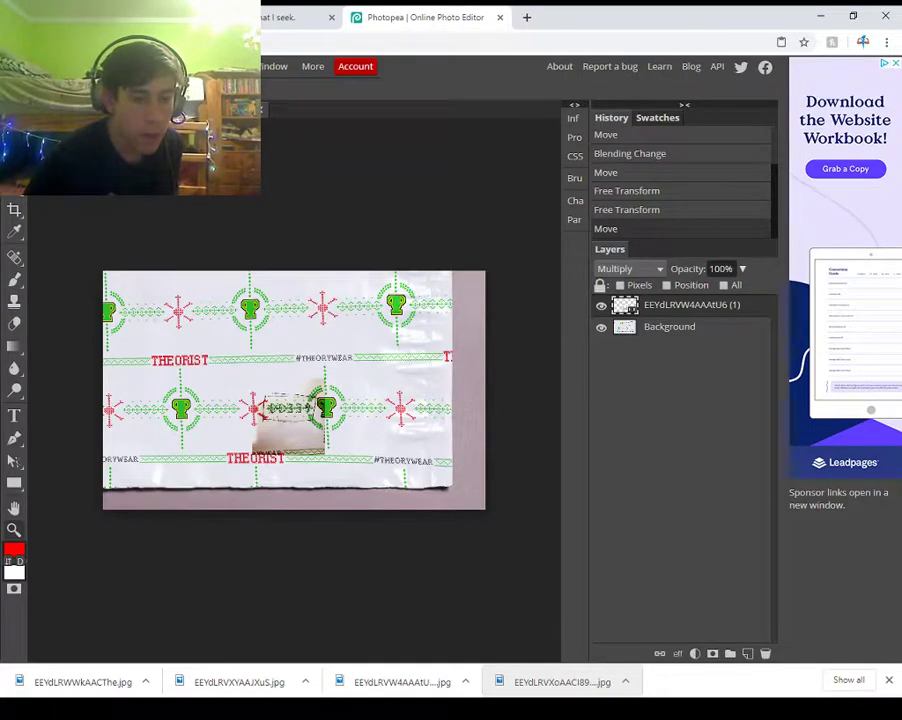
scroll(292, 430, up, 8)
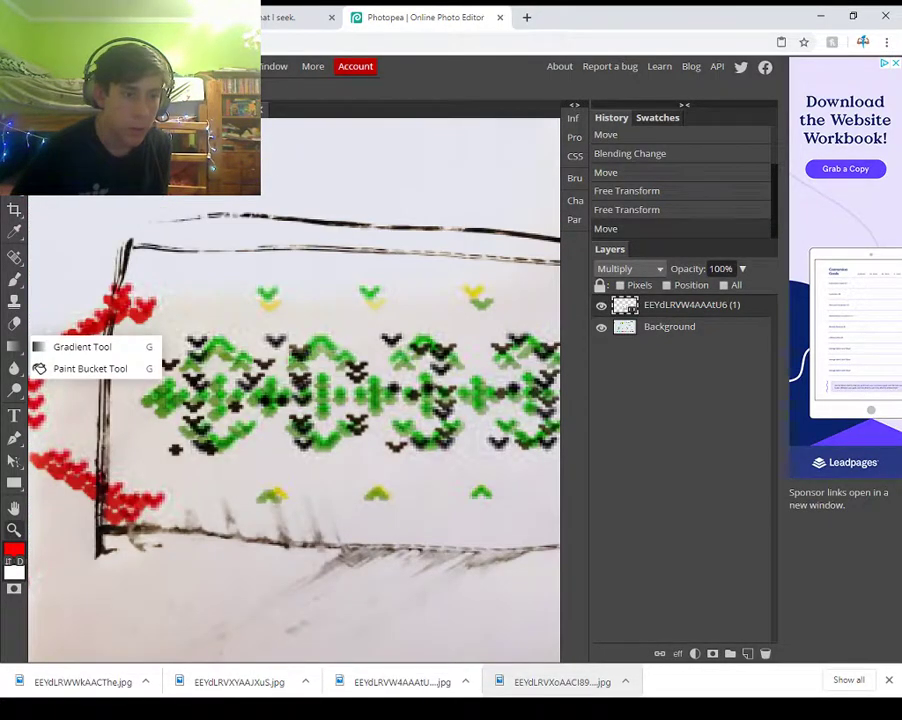
click(14, 508)
drag(260, 420, 216, 413)
key(v)
mouse_move(310, 370)
mouse_down()
mouse_move(270, 420)
mouse_move(207, 337)
mouse_move(166, 240)
mouse_move(170, 264)
mouse_move(297, 445)
mouse_move(248, 551)
mouse_move(240, 537)
mouse_move(326, 372)
mouse_up()
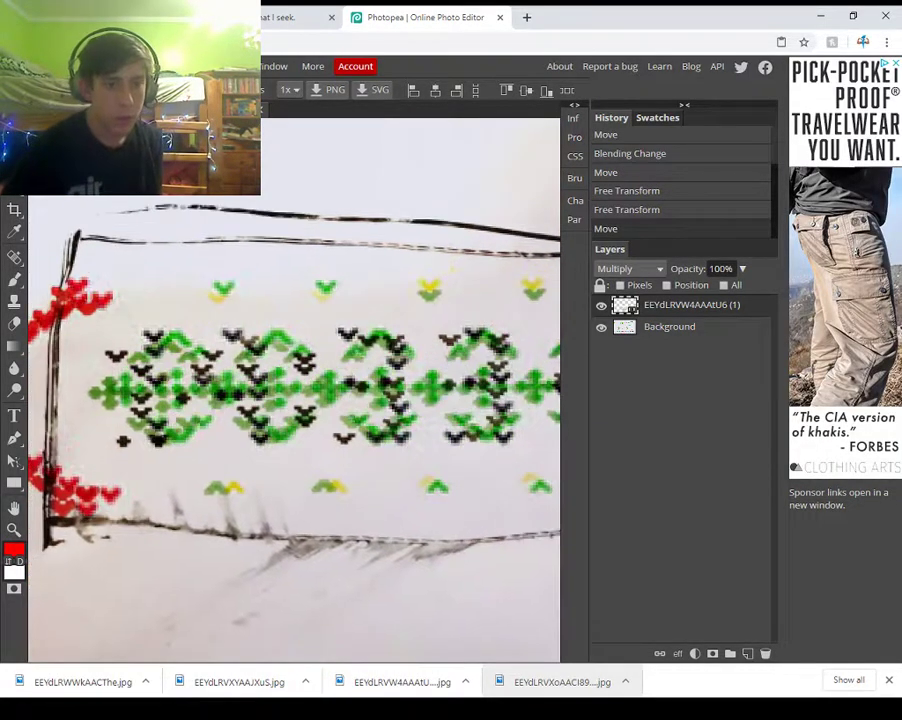
- In the red-trophy bag document, move the EEYdLRVXoAACI89 layer below the Background's green band for comparison, then back over it
click(220, 109)
drag(300, 330, 290, 527)
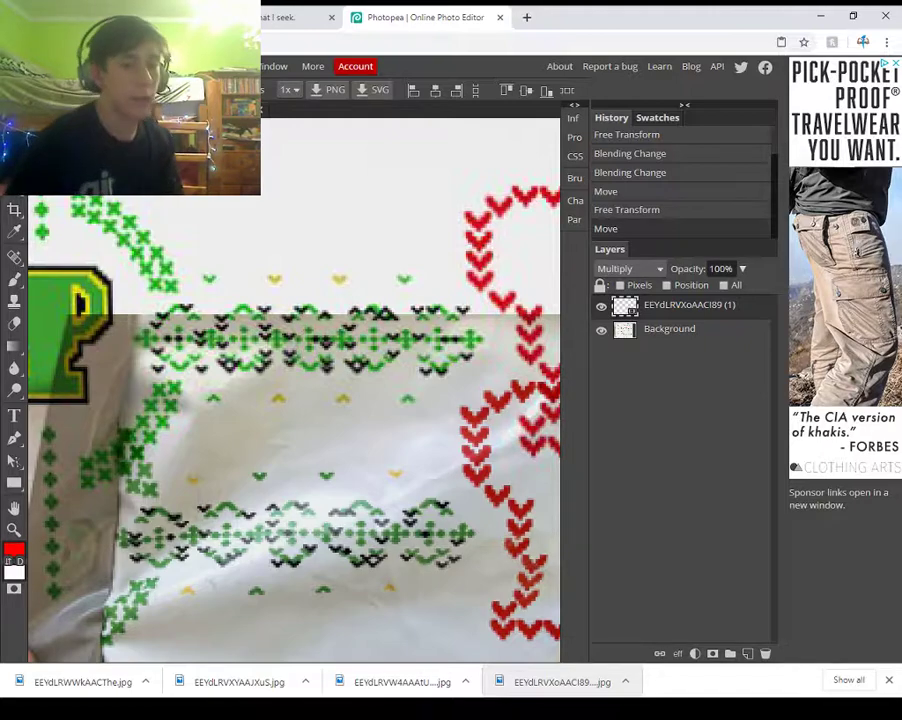
drag(290, 527, 308, 331)
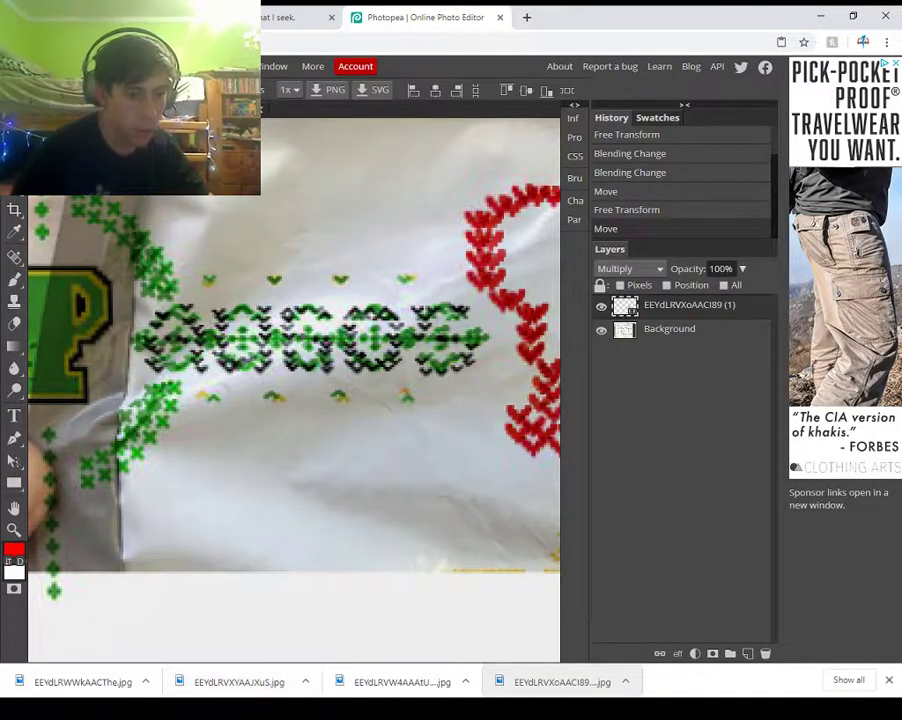
- Place the EEYdLRVW4AAAtU6 image as a new layer above EEYdLRVXoAACI89 and set its blend mode to Multiply
click(14, 530)
scroll(131, 267, down, 4)
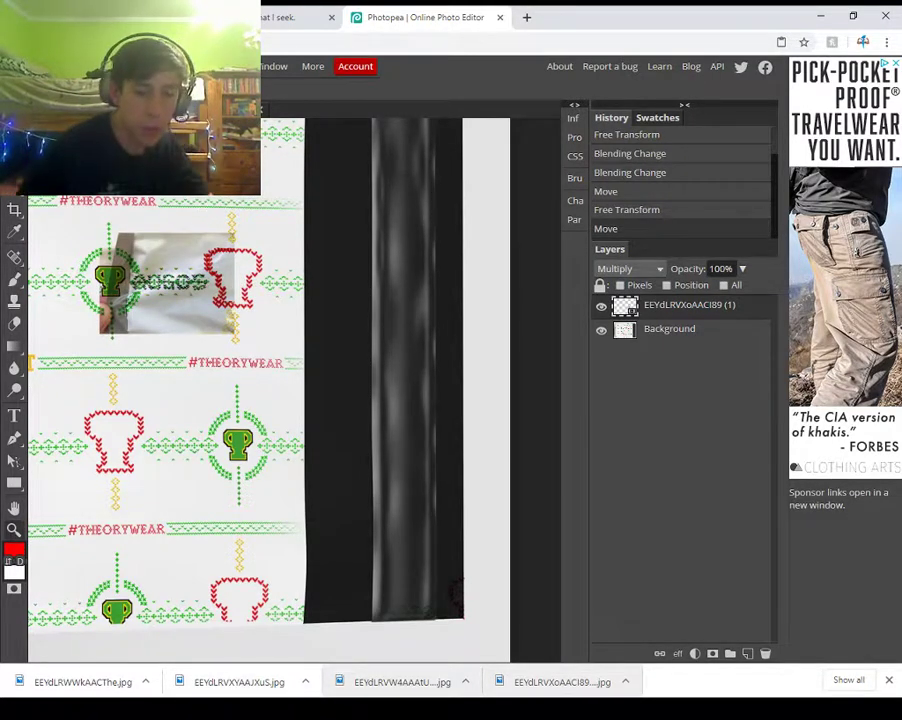
click(14, 483)
click(14, 508)
drag(290, 380, 336, 391)
drag(180, 300, 328, 483)
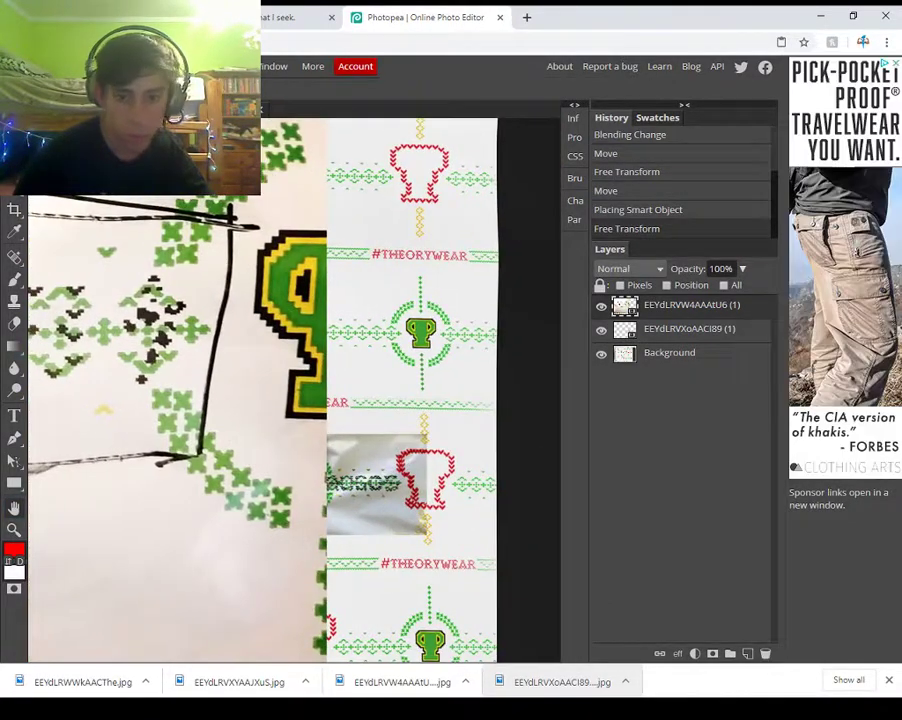
click(618, 336)
drag(330, 290, 348, 497)
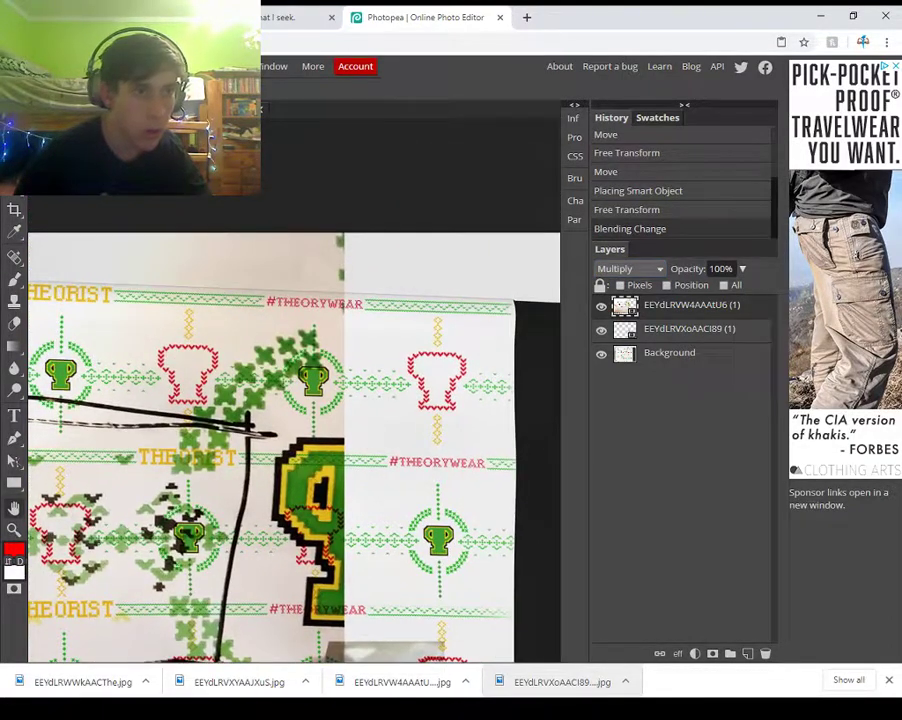
- Scale down the EEYdLRVW4AAAtU6 layer with Free Transform and move it beside the EEYdLRVXoAACI89 overlay
click(50, 66)
click(80, 346)
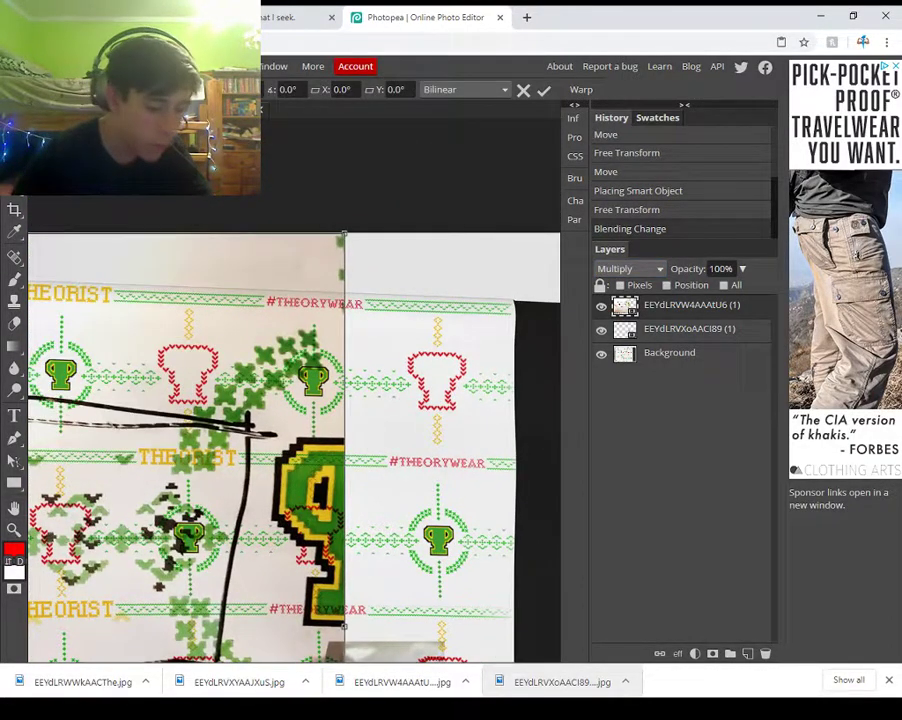
drag(344, 234, 46, 658)
key(Return)
drag(300, 640, 215, 115)
drag(150, 300, 551, 345)
key(v)
drag(260, 380, 55, 352)
right_click(14, 484)
click(14, 508)
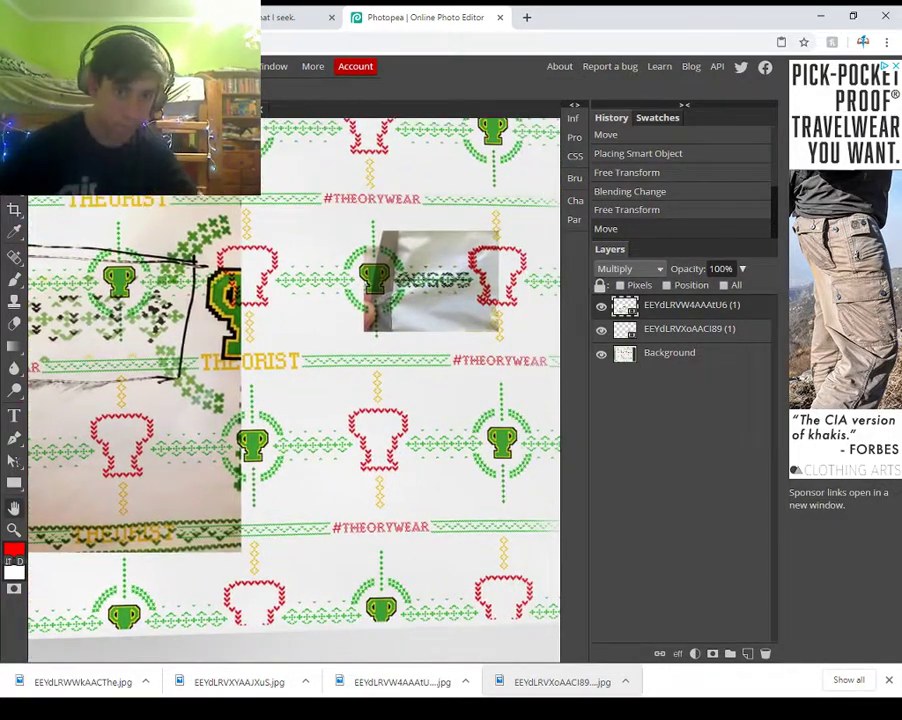
drag(1, 400, 147, 445)
- Shrink the EEYdLRVW4AAAtU6 layer to about the EEYdLRVXoAACI89 overlay's size and place it on top of that overlay
click(82, 66)
click(82, 66)
click(47, 66)
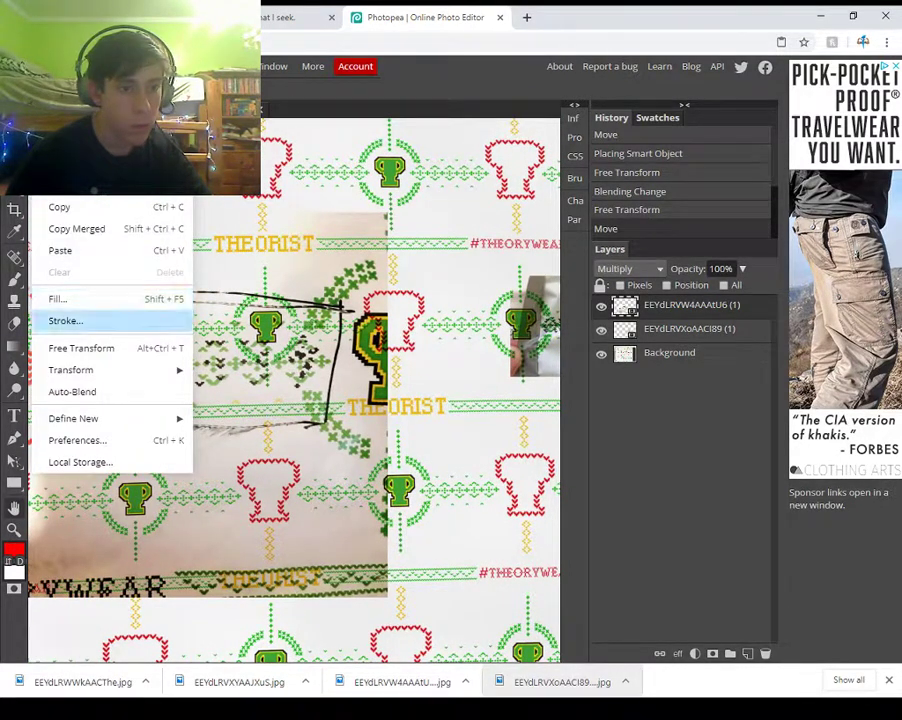
click(81, 347)
drag(385, 211, 138, 475)
drag(88, 532, 466, 334)
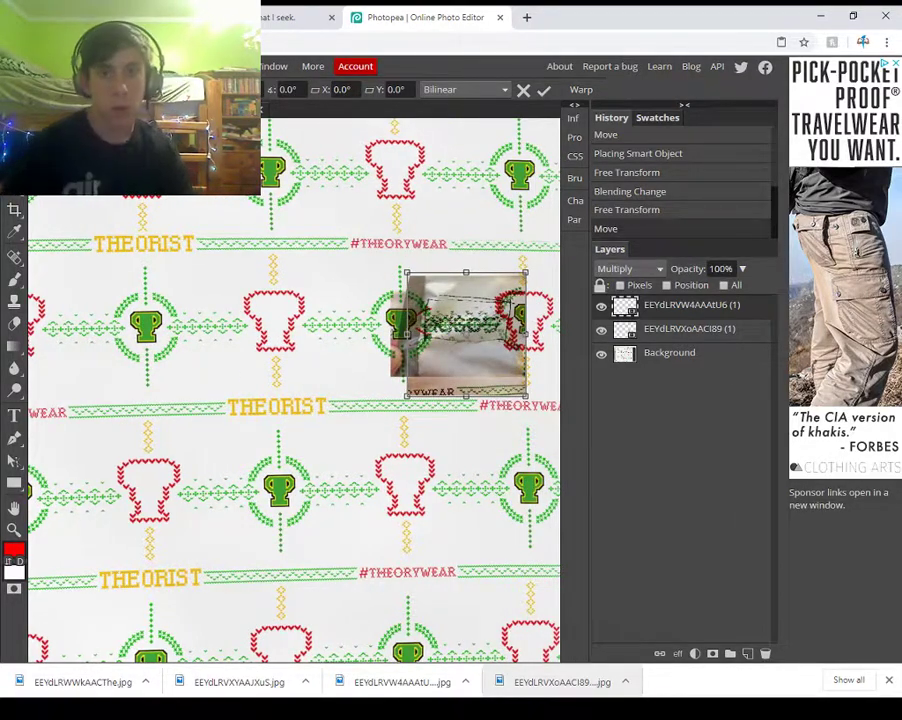
key(Return)
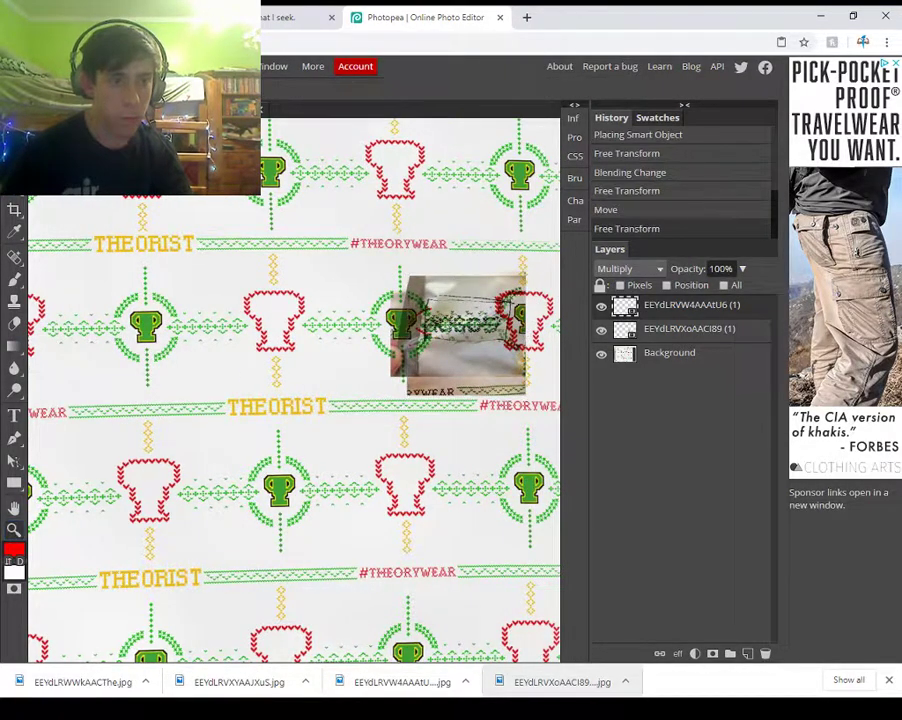
- Move the EEYdLRVW4AAAtU6 layer so its boxed, marked band lines up with the EEYdLRVXoAACI89 band, and view the whole composite
drag(476, 315, 575, 315)
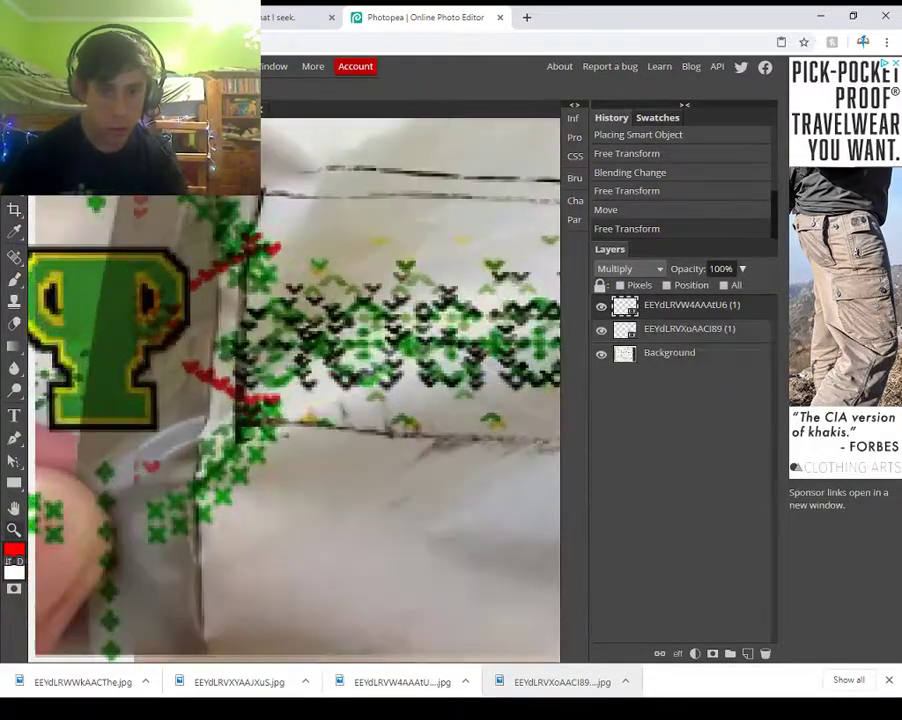
drag(240, 232, 212, 232)
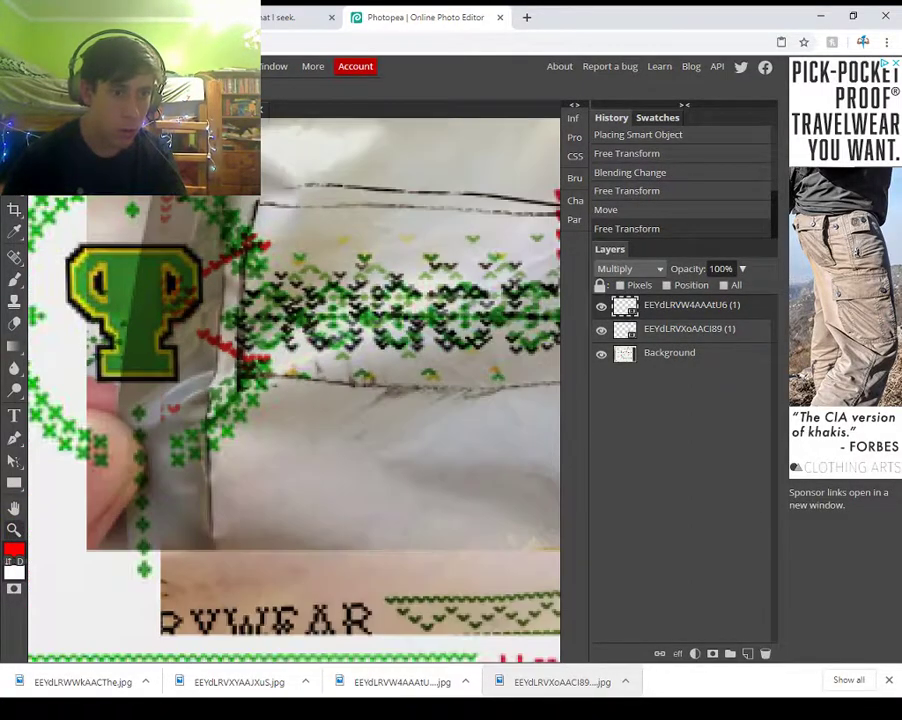
click(14, 508)
drag(335, 370, 281, 407)
key(v)
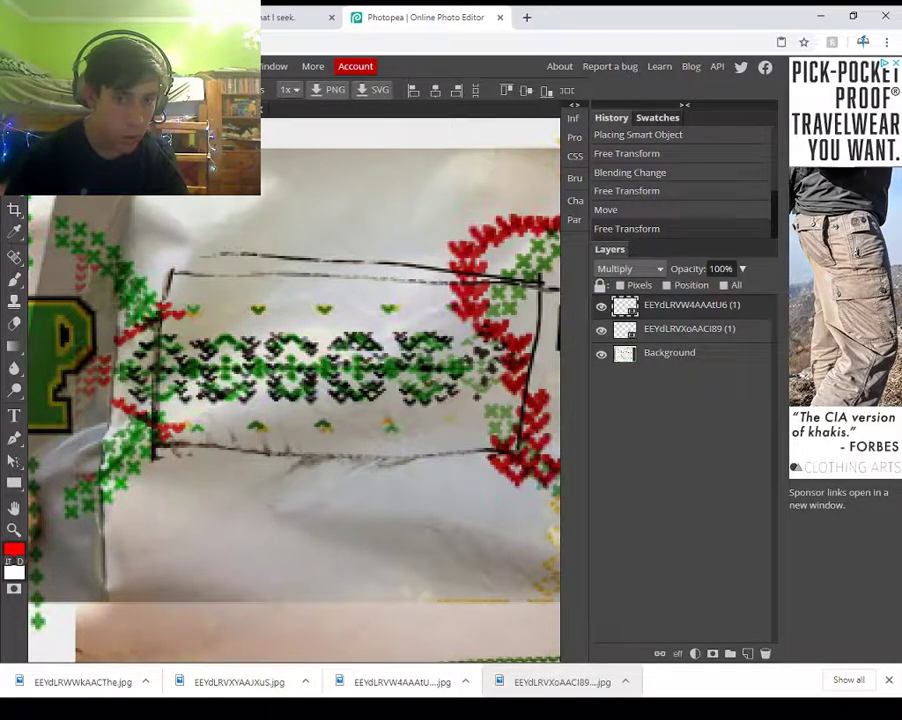
drag(281, 407, 281, 407)
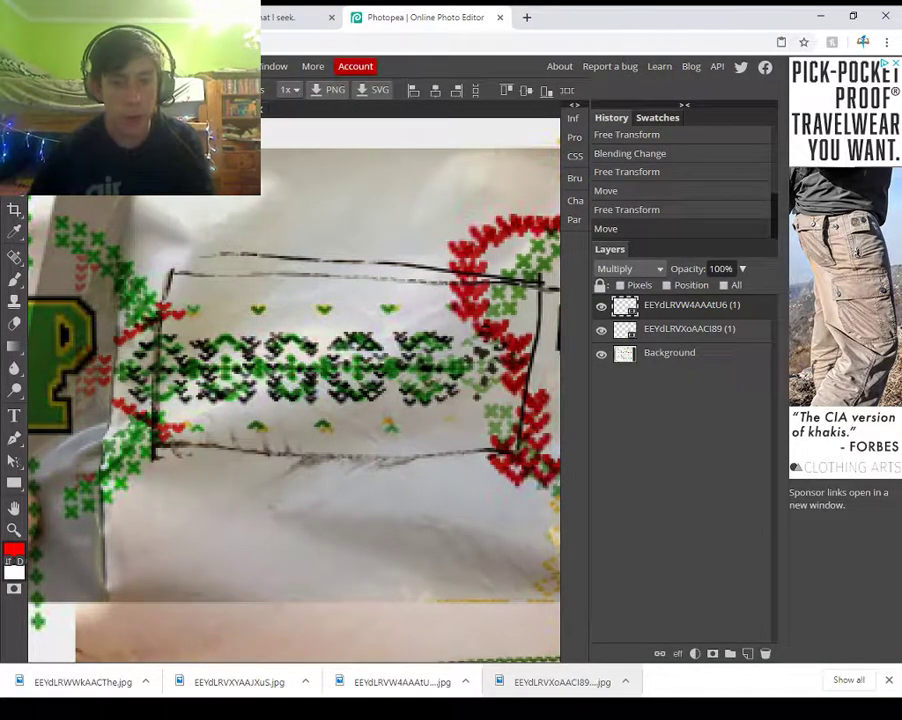
mouse_move(312, 347)
mouse_down()
mouse_move(290, 333)
mouse_move(282, 340)
mouse_move(303, 351)
mouse_move(264, 355)
mouse_move(251, 342)
mouse_move(250, 353)
mouse_up()
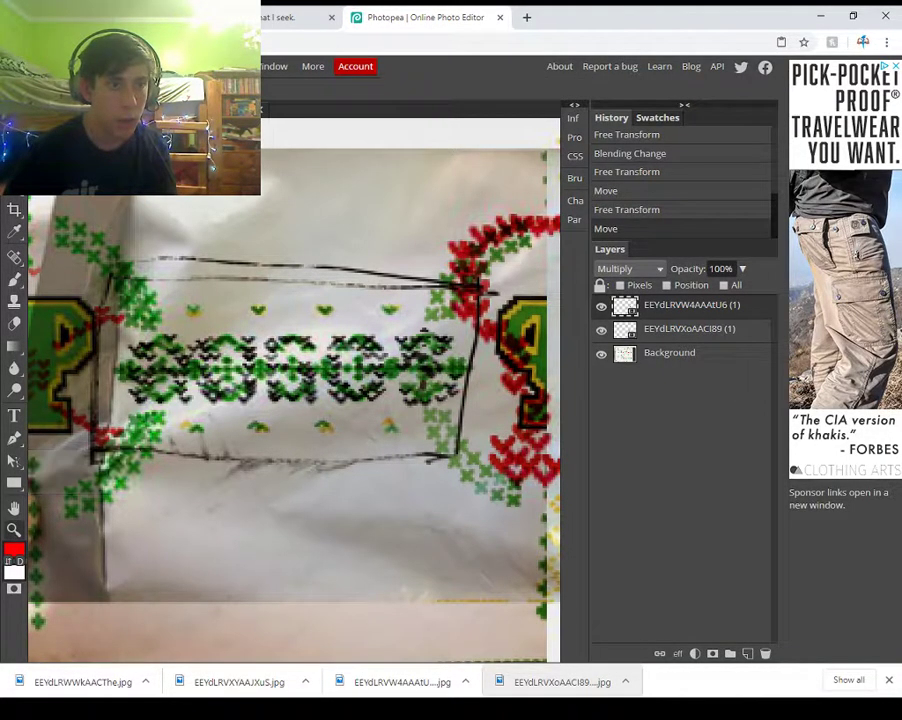
scroll(172, 280, down, 8)
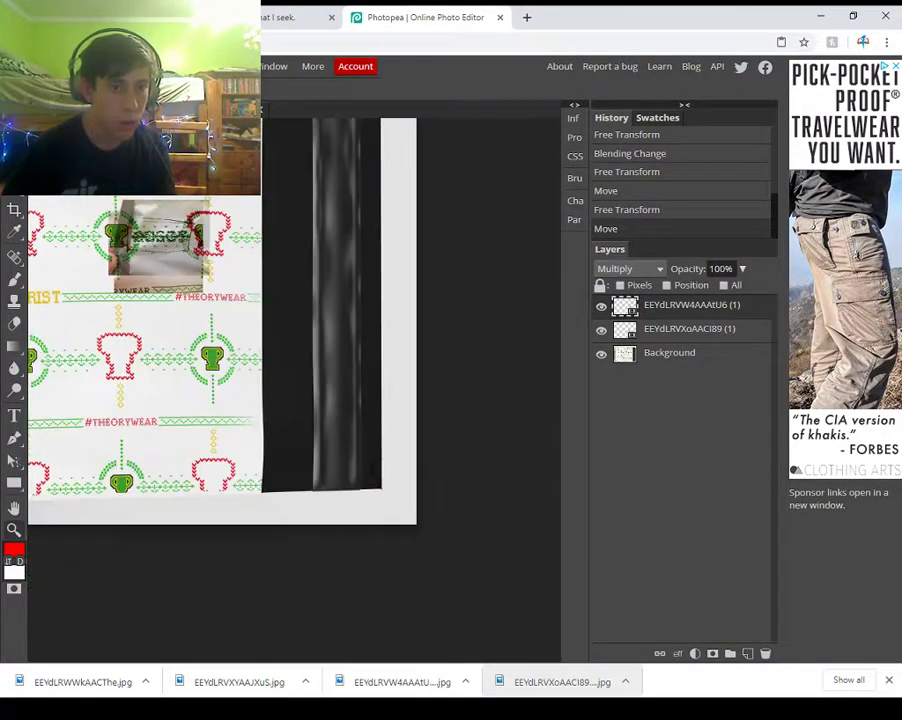
key(ctrl+0)
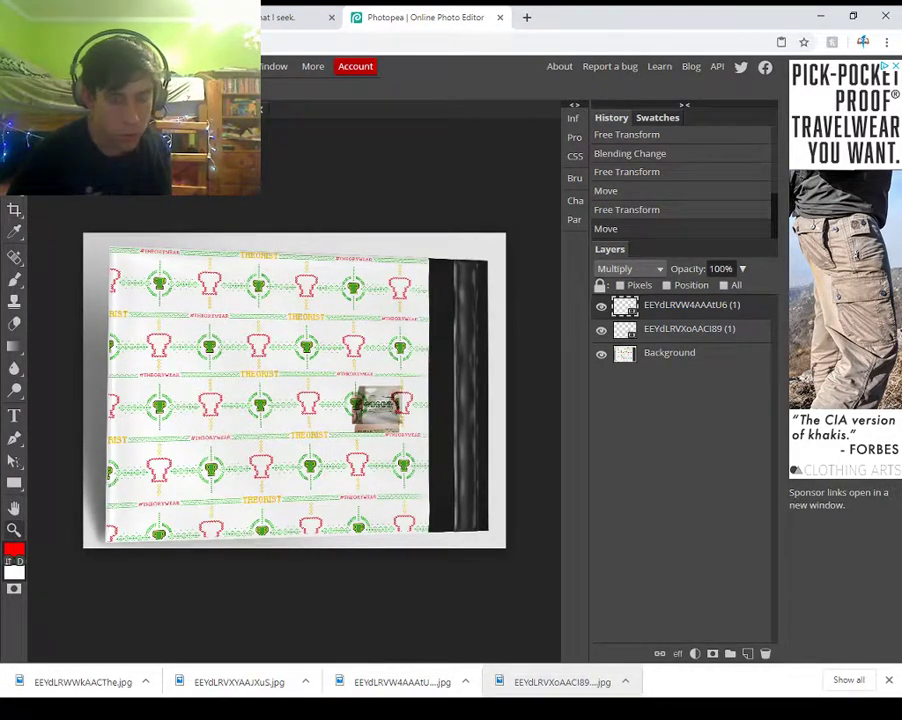
- Place the EEYdLRWWkAACThe image as a new top layer, remove its duplicate, shift it down, and set its blend mode to Multiply
drag(378, 410, 374, 410)
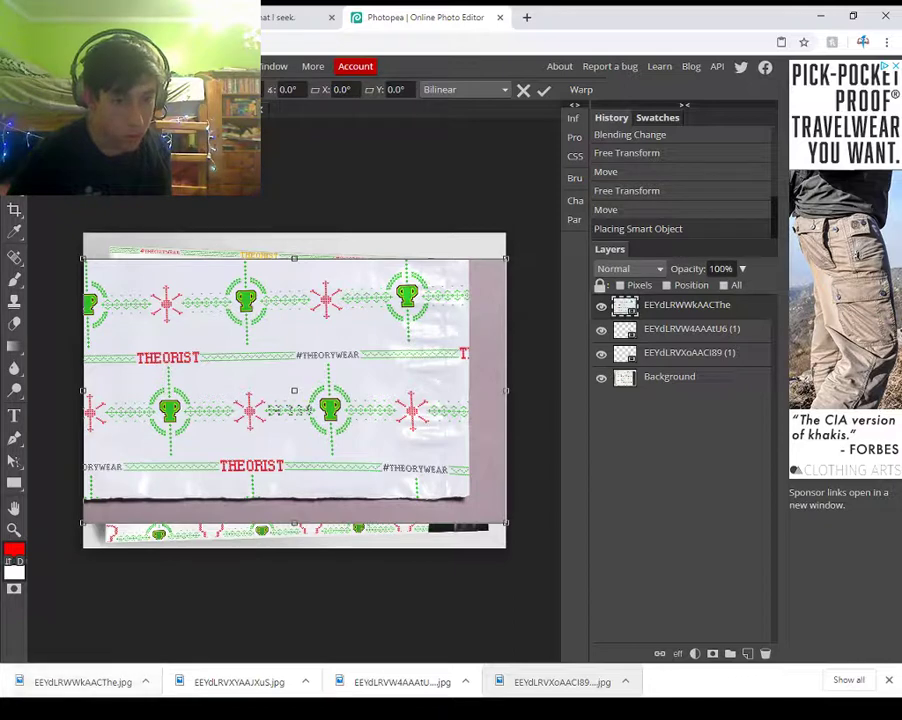
drag(374, 410, 273, 400)
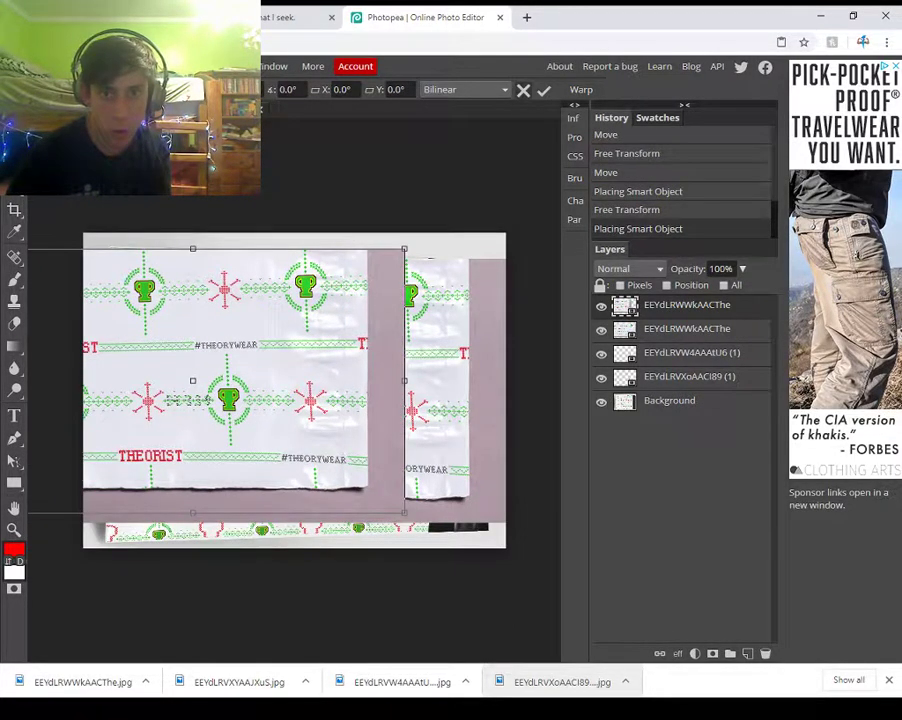
key(Escape)
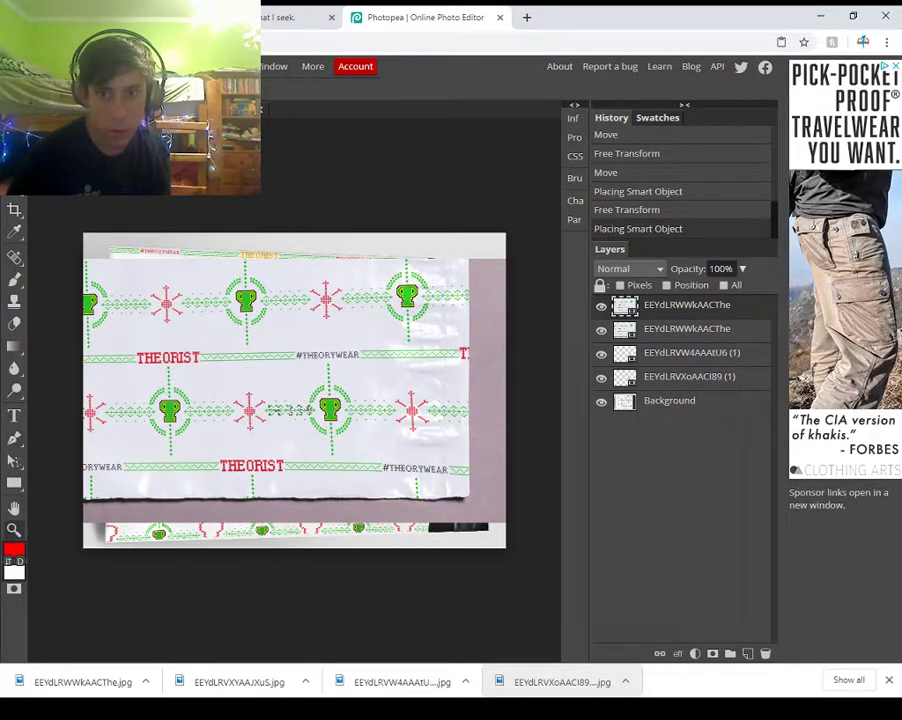
key(ctrl+z)
click(14, 280)
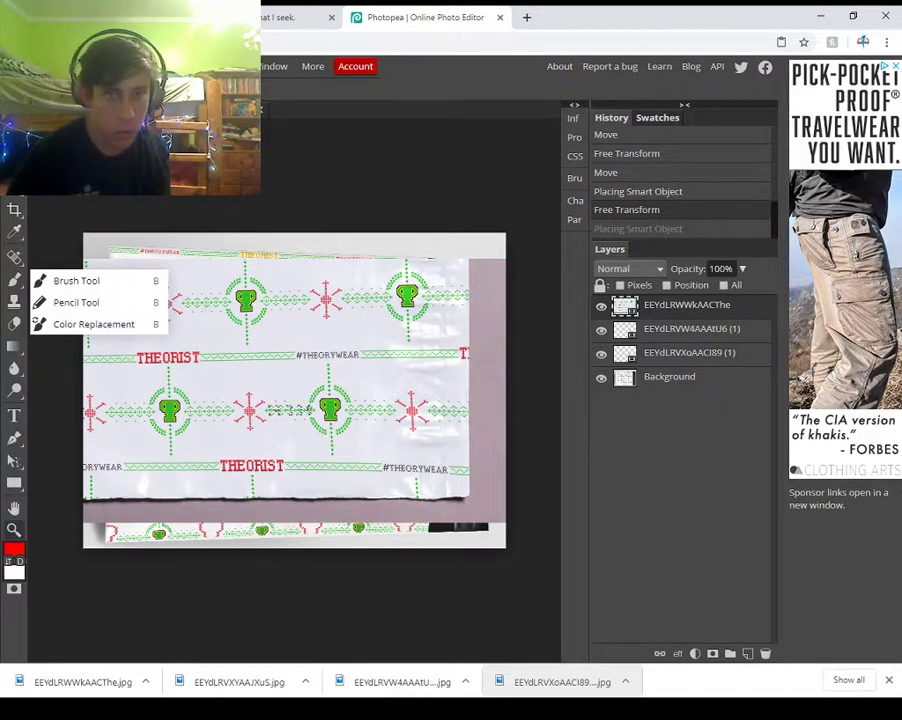
click(14, 118)
mouse_move(315, 395)
mouse_down()
mouse_move(210, 365)
mouse_move(237, 440)
mouse_up()
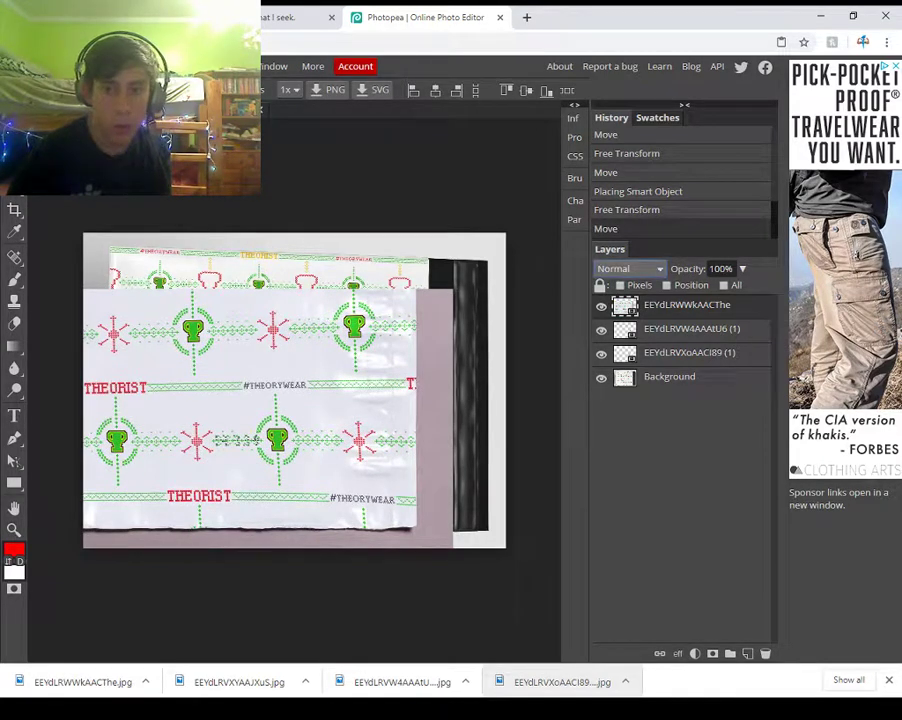
click(616, 336)
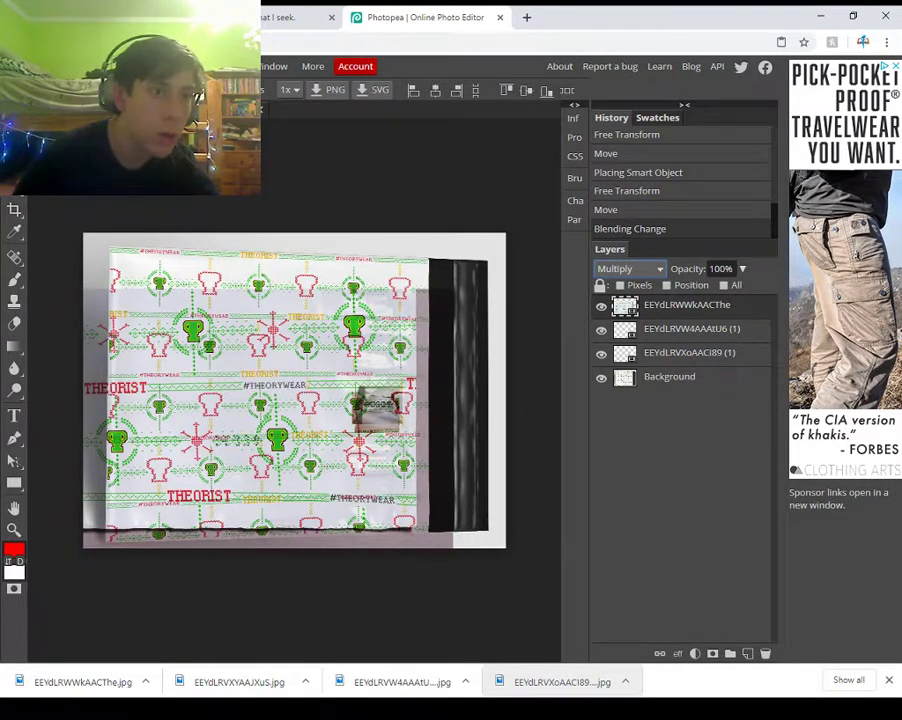
- Scale down the EEYdLRWWkAACThe layer with Free Transform and place it over the two smaller photo overlays
click(44, 66)
click(81, 348)
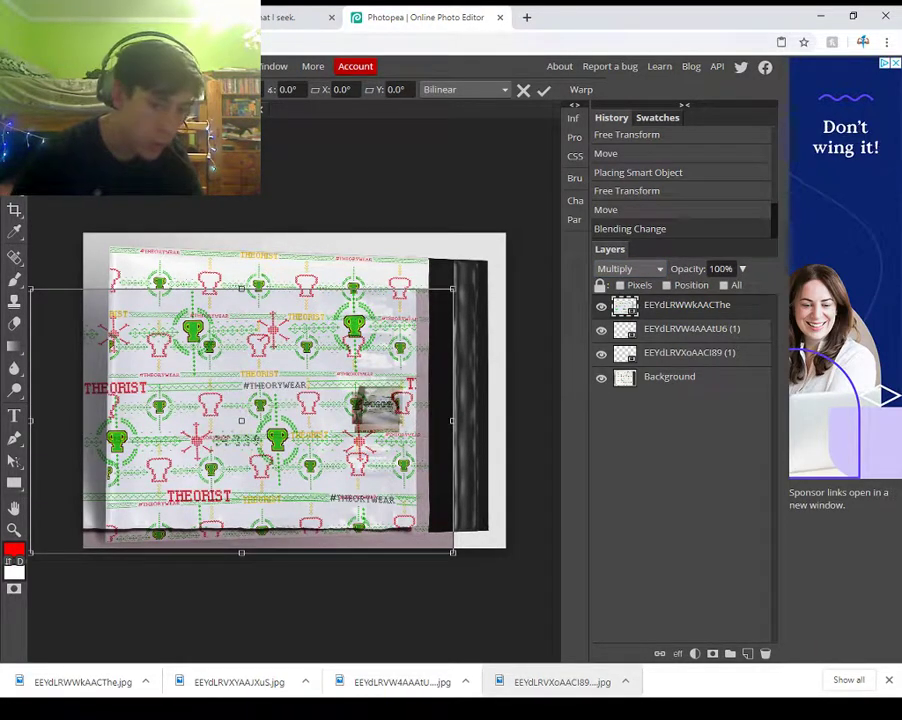
drag(453, 289, 161, 477)
drag(100, 510, 370, 412)
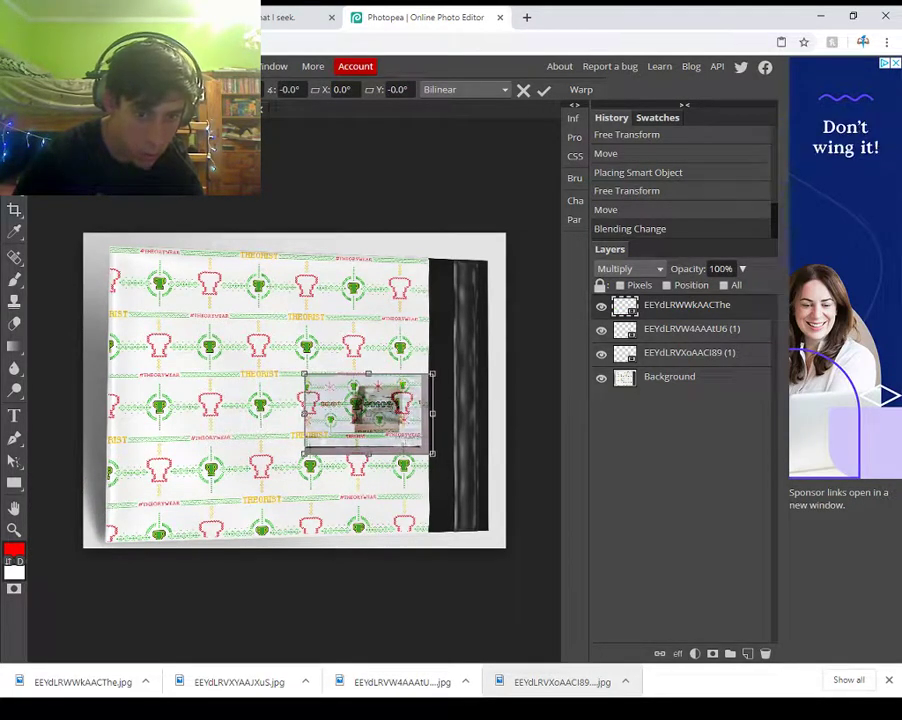
key(Return)
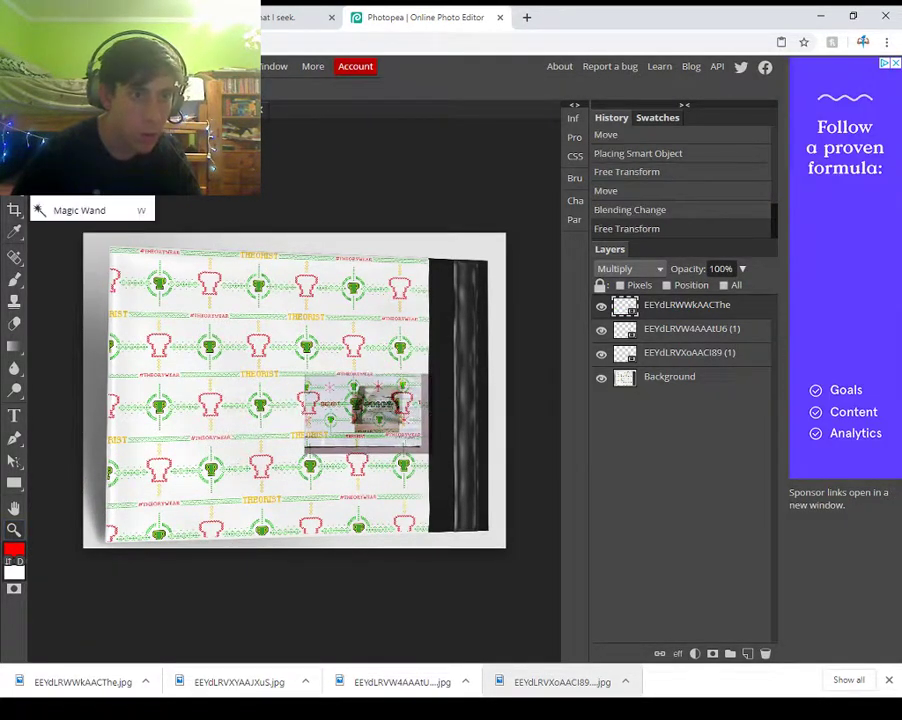
- Move the EEYdLRWWkAACThe layer so its marked band sits just above the overlays' combined band, near the hand-drawn box's upper edge
scroll(383, 458, up, 5)
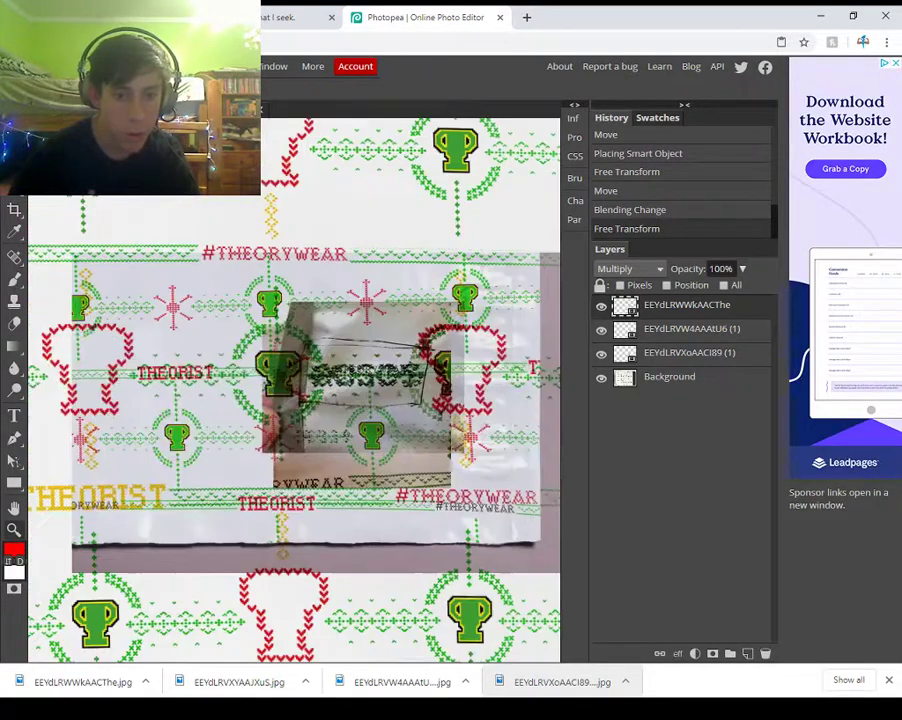
scroll(333, 301, up, 2)
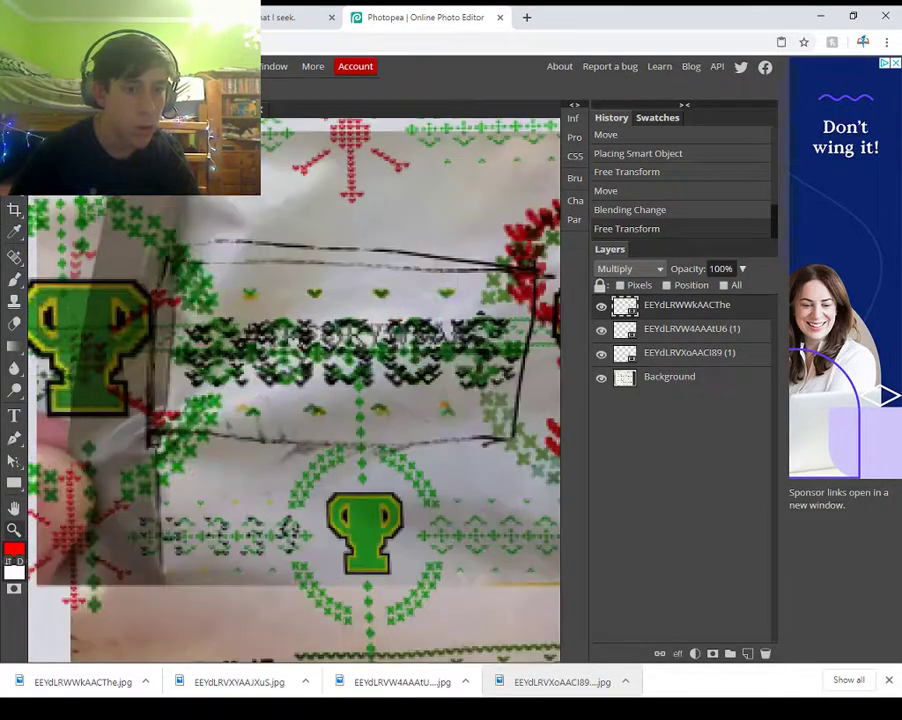
key(v)
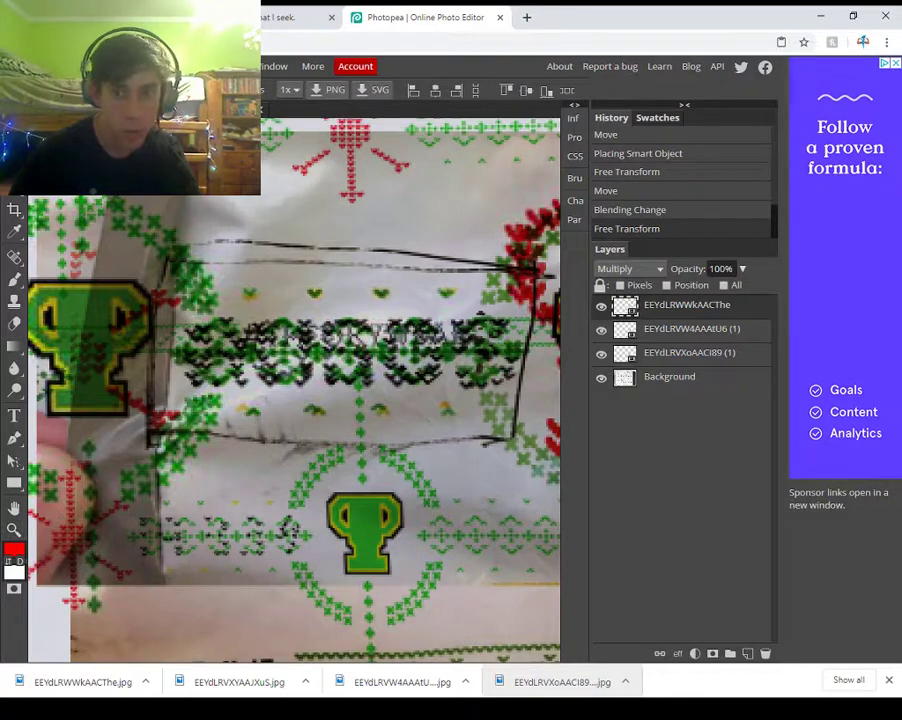
drag(300, 460, 429, 222)
drag(426, 160, 398, 128)
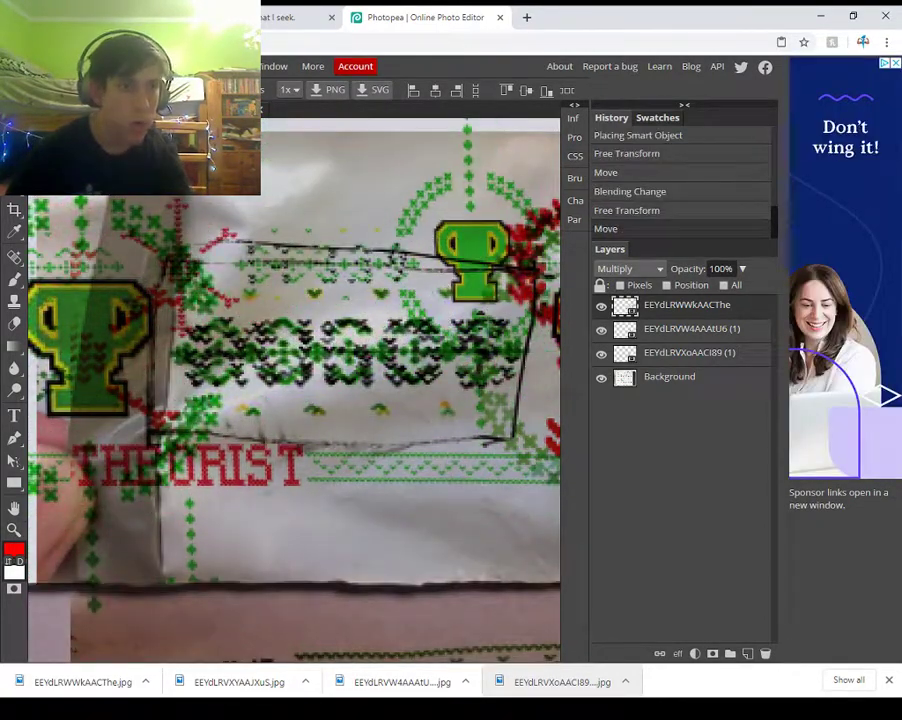
- Enlarge the EEYdLRWWkAACThe layer with Free Transform by pulling its lower-left corner outward
click(47, 66)
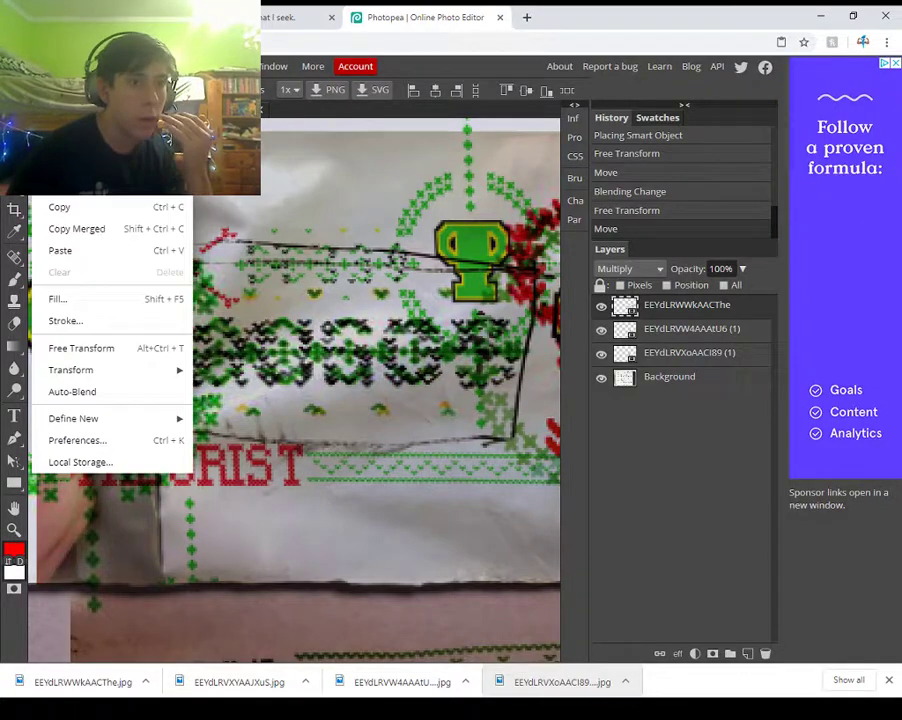
click(82, 349)
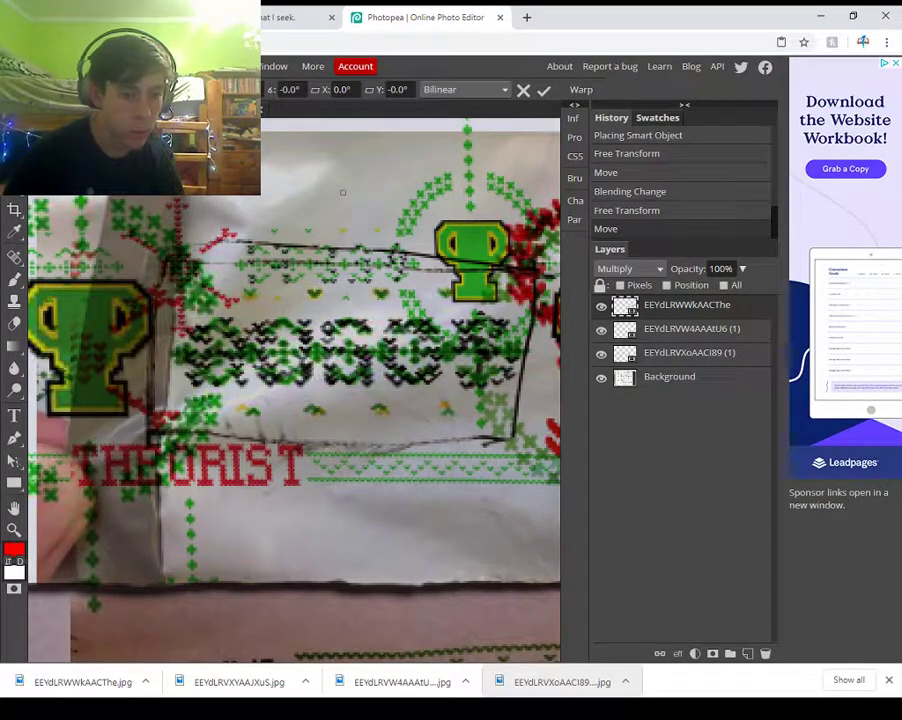
key(Return)
drag(130, 390, 525, 326)
mouse_move(150, 320)
mouse_down()
mouse_move(378, 380)
mouse_move(397, 435)
mouse_move(471, 186)
mouse_move(338, 127)
mouse_up()
right_click(14, 163)
click(48, 66)
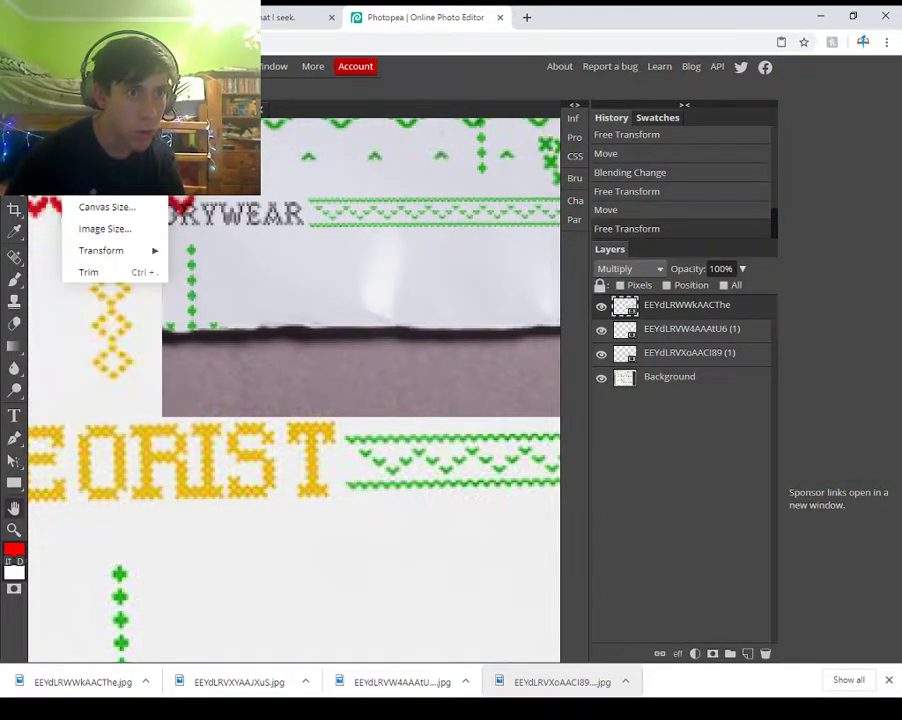
click(81, 348)
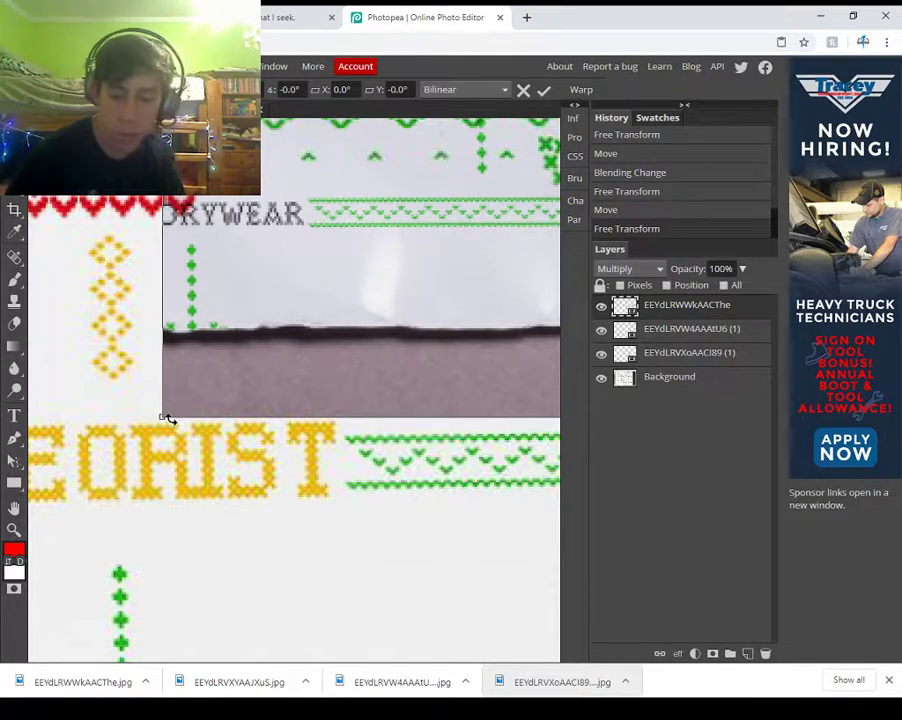
drag(160, 412, 22, 537)
key(Return)
- Move the enlarged EEYdLRWWkAACThe layer around the boxed band to compare its pattern size with the overlays
drag(300, 200, 171, 405)
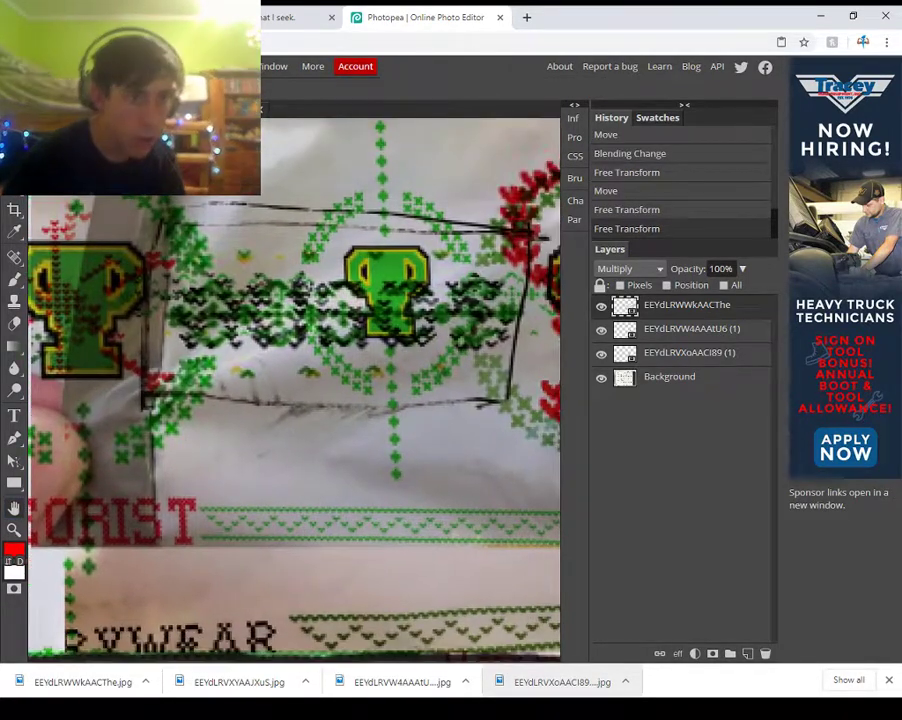
drag(300, 400, 361, 330)
drag(120, 450, 550, 230)
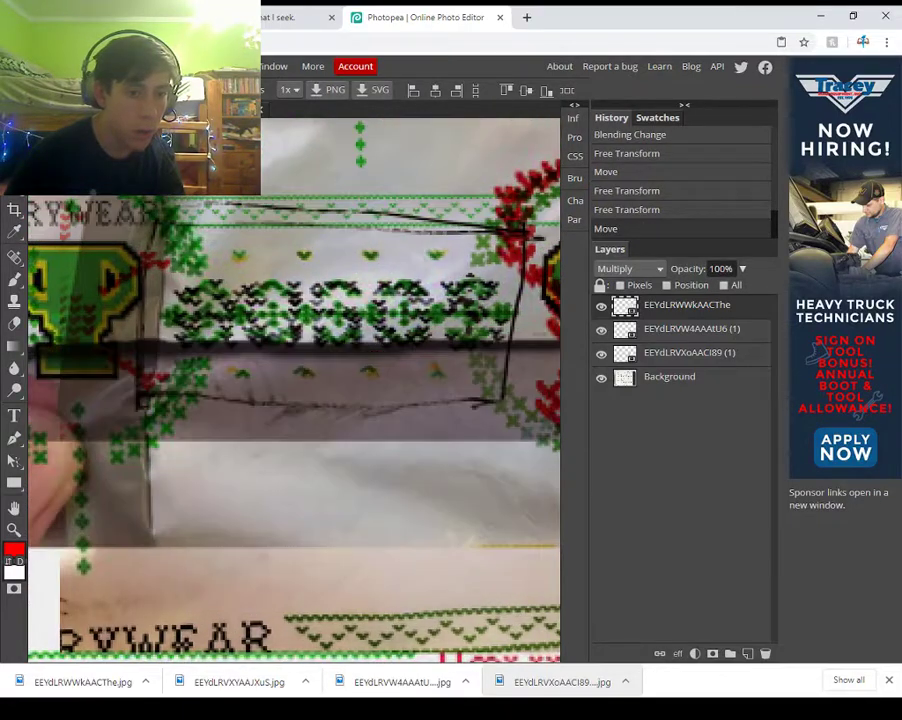
drag(240, 240, 556, 244)
key(z)
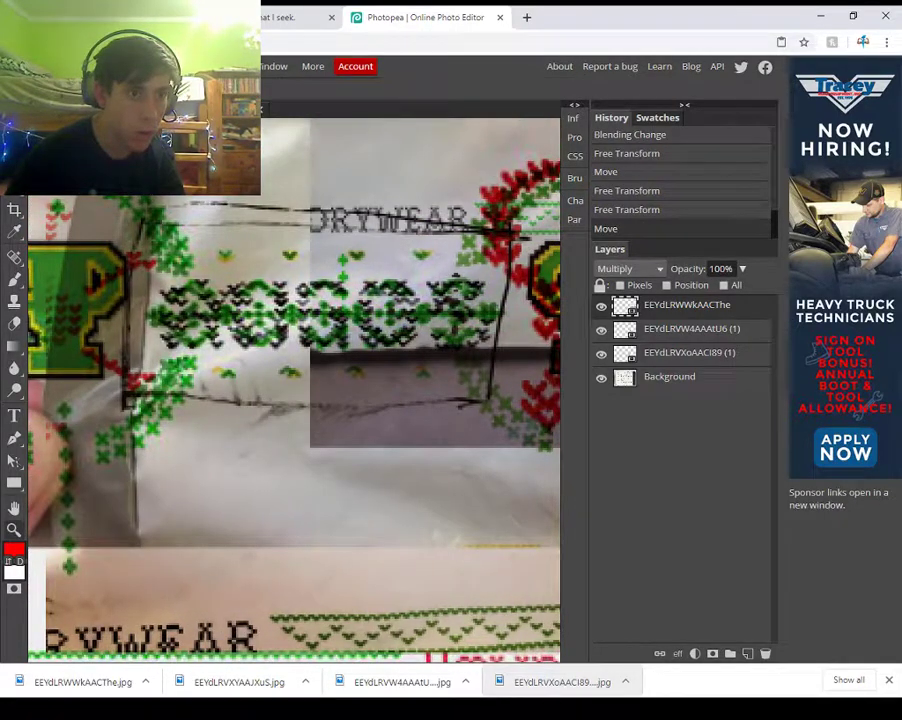
alt+click(193, 243)
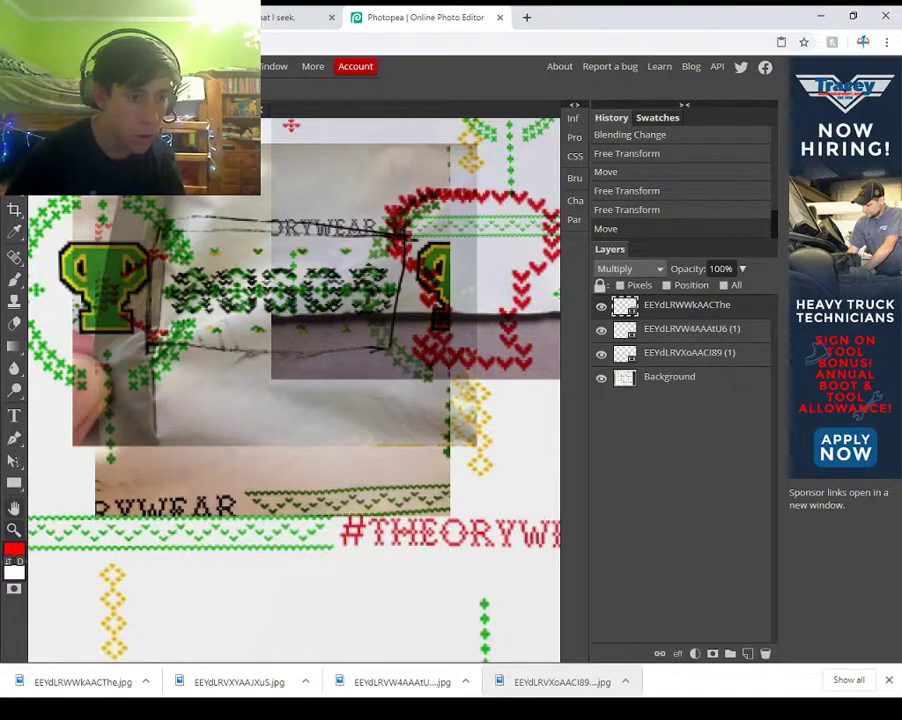
right_click(14, 484)
click(400, 280)
key(v)
drag(400, 280, 321, 397)
drag(370, 225, 136, 499)
drag(330, 499, 265, 487)
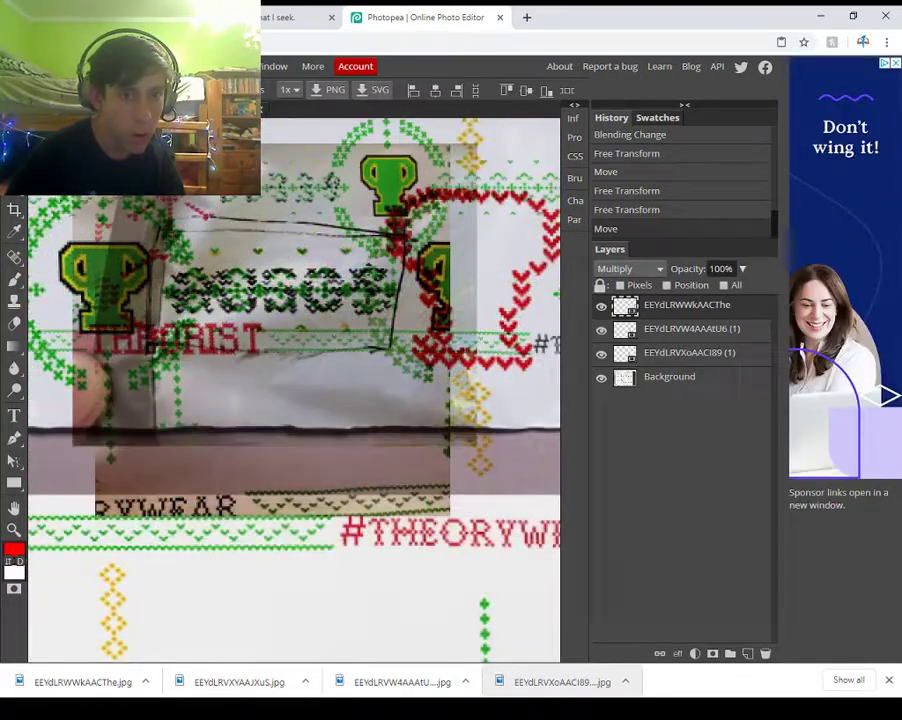
- Shift the EEYdLRWWkAACThe layer until its lower-right corner is reachable, and enlarge it considerably with Free Transform
drag(530, 450, 41, 473)
click(75, 66)
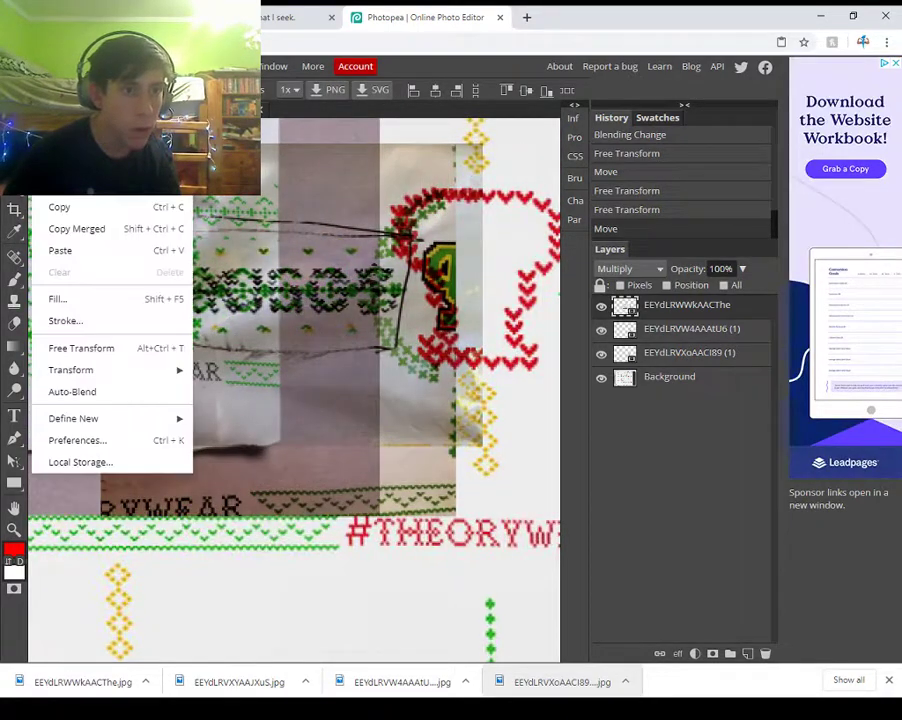
click(85, 346)
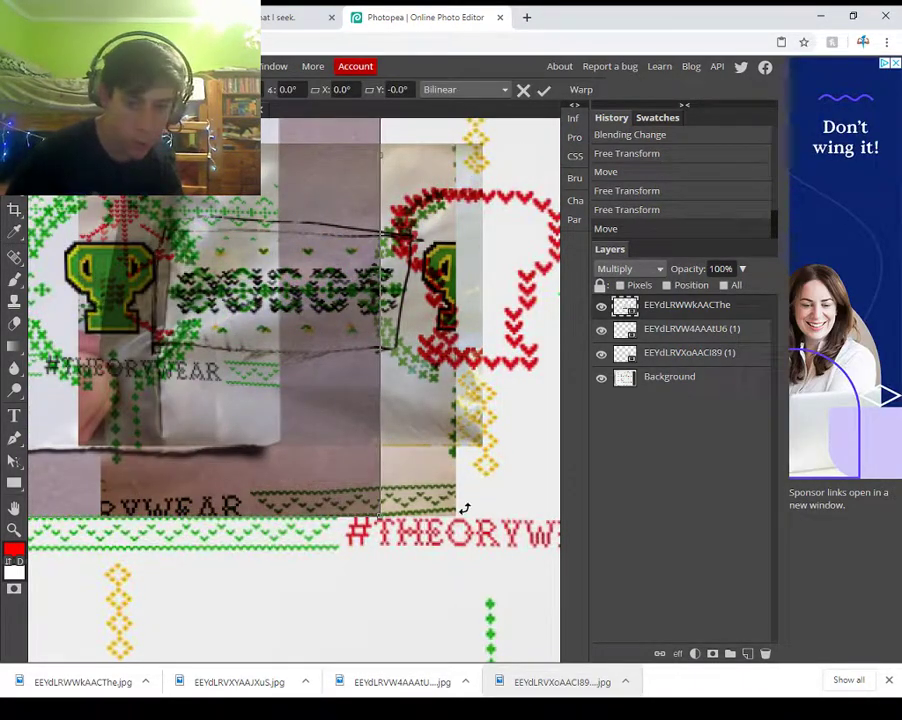
drag(380, 516, 752, 706)
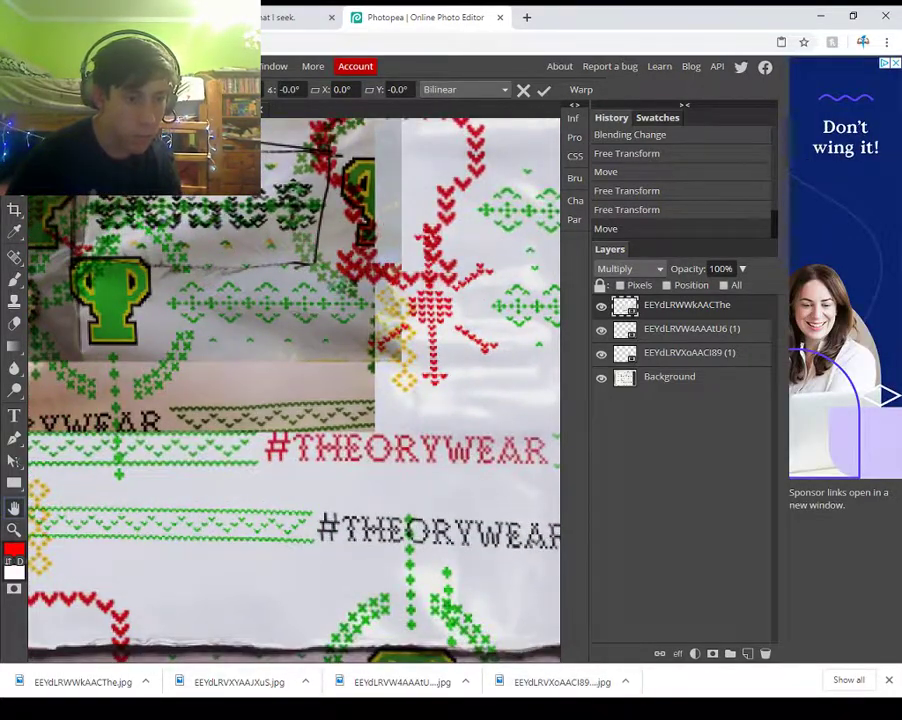
key(Return)
- Move the EEYdLRWWkAACThe layer so its marked band lies between the overlays' trophies, over their combined band
drag(150, 290, 175, 355)
drag(235, 370, 313, 368)
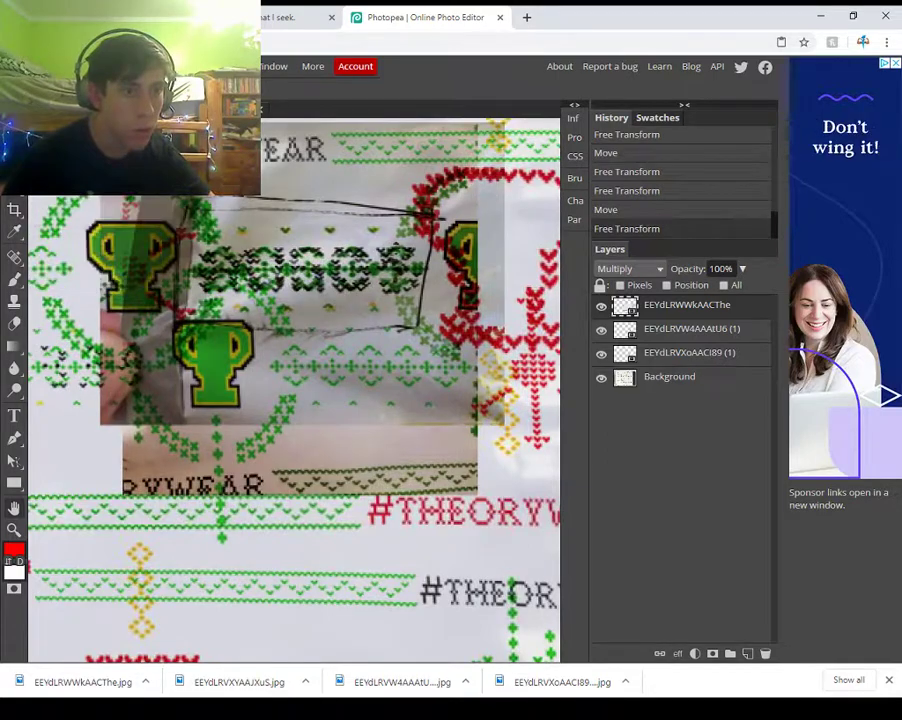
drag(390, 390, 684, 368)
drag(300, 400, 295, 255)
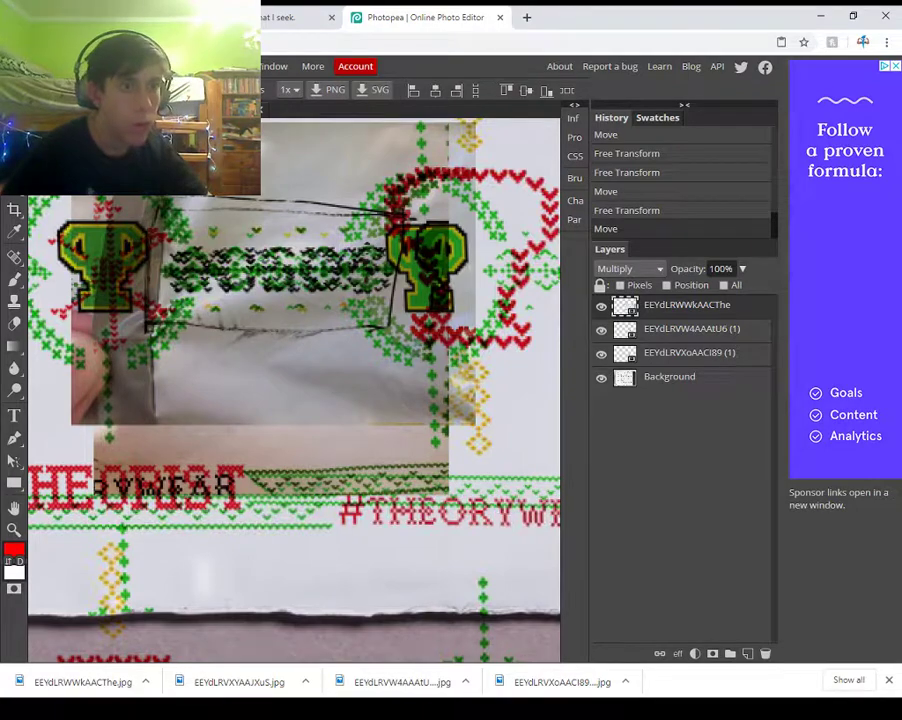
right_click(32, 199)
click(81, 348)
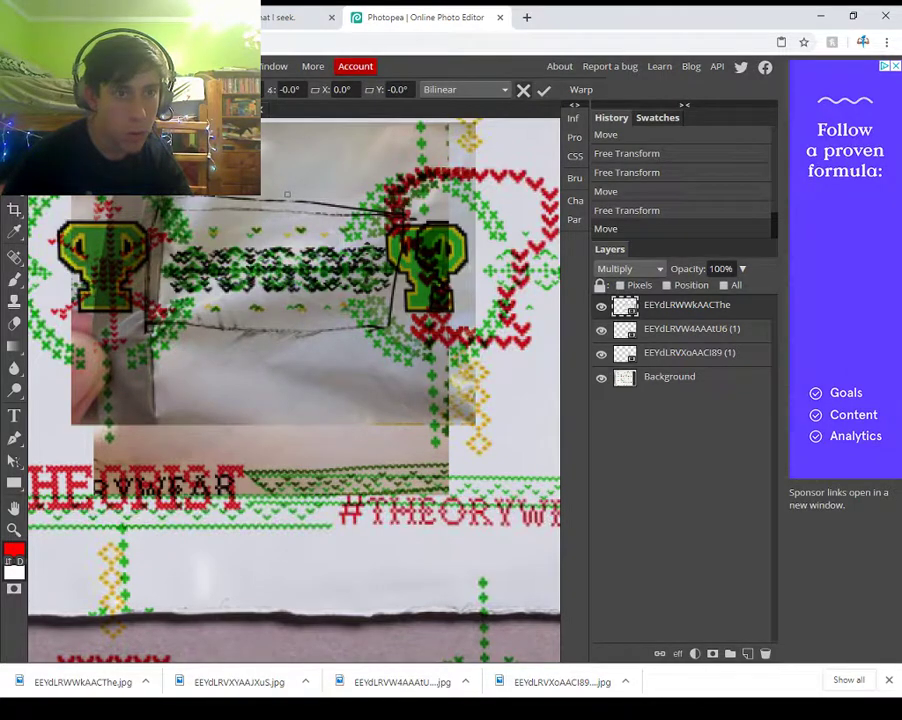
key(Escape)
- Shift the EEYdLRWWkAACThe layer to expose its lower-right corner and enlarge it slightly more with Free Transform
drag(550, 460, 8, 279)
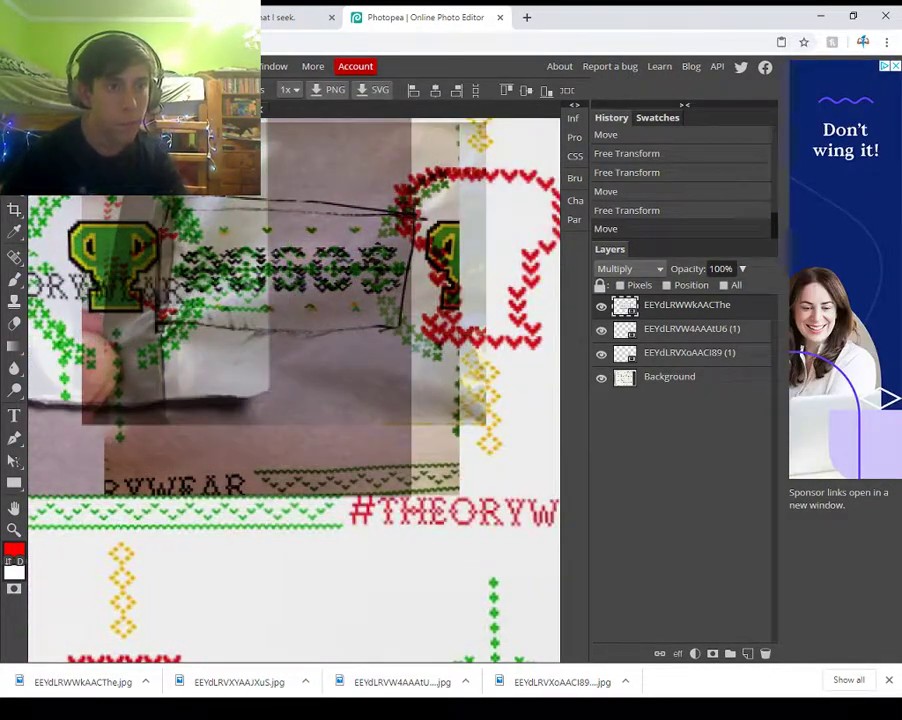
click(43, 66)
click(82, 348)
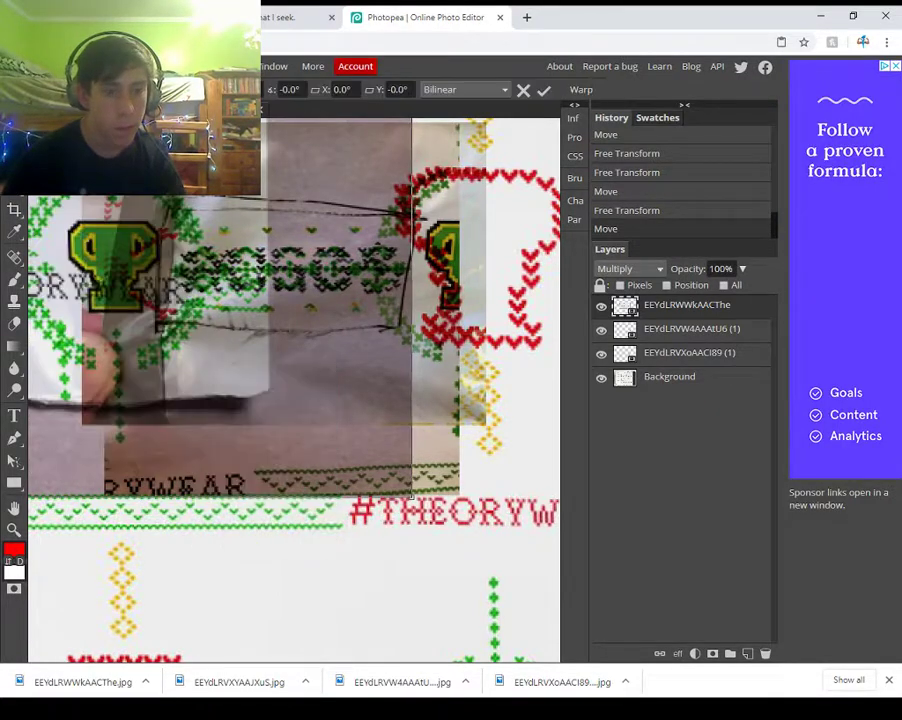
drag(412, 494, 478, 545)
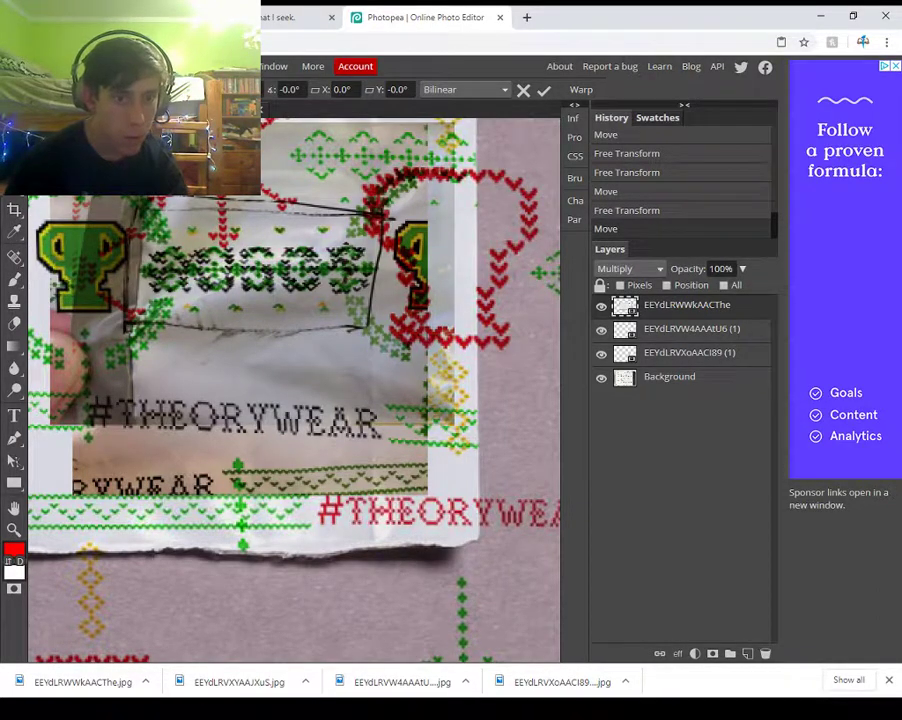
key(Return)
- Realign the resized EEYdLRWWkAACThe layer so its marked band and trophies coincide with those of the overlays
drag(240, 300, 543, 490)
drag(390, 260, 503, 659)
drag(360, 400, 544, 226)
drag(350, 500, 341, 208)
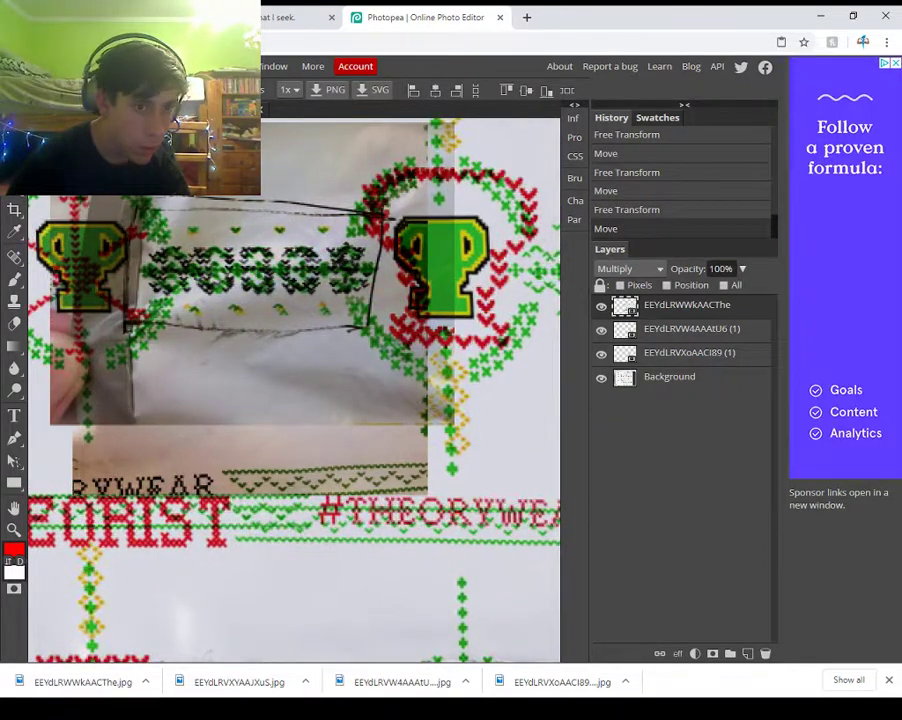
- Examine the combined black-and-green symbols along the boxed band up close, from its first symbol to its last
click(14, 530)
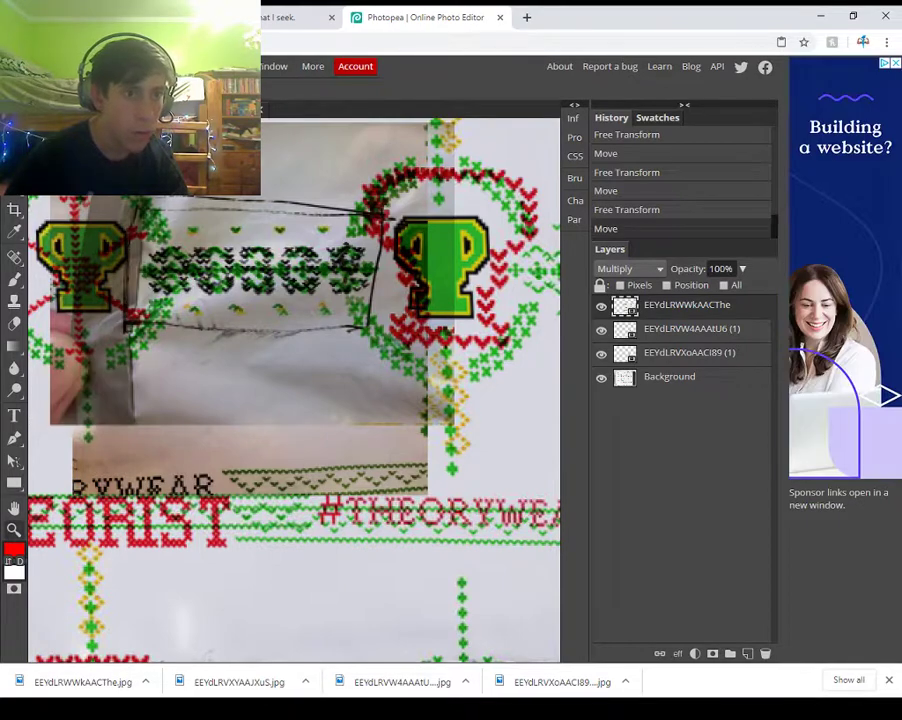
click(118, 241)
click(118, 241)
mouse_move(14, 484)
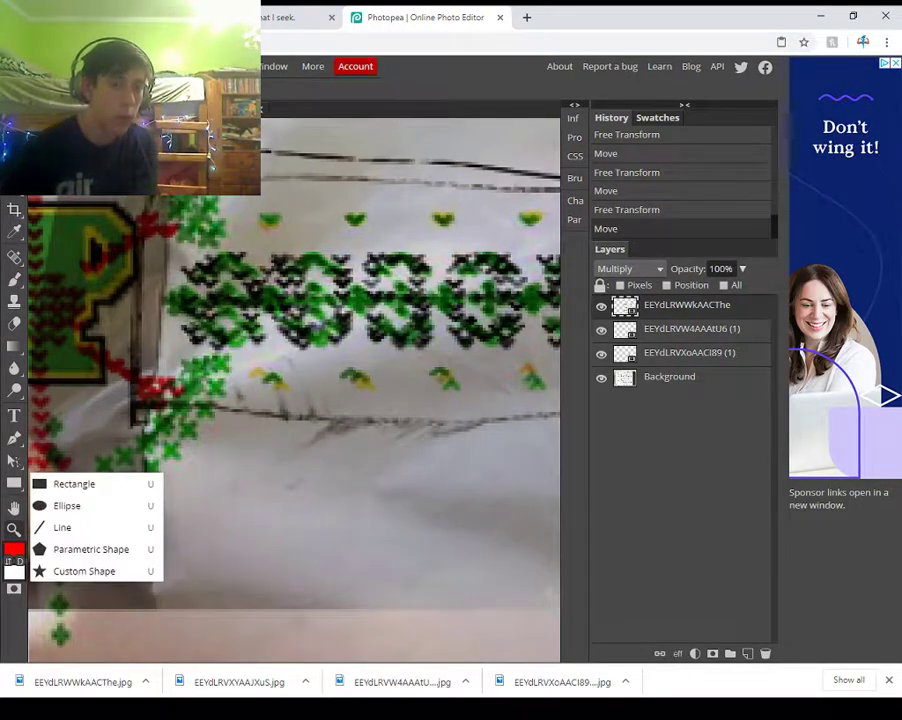
click(14, 508)
drag(290, 410, 158, 372)
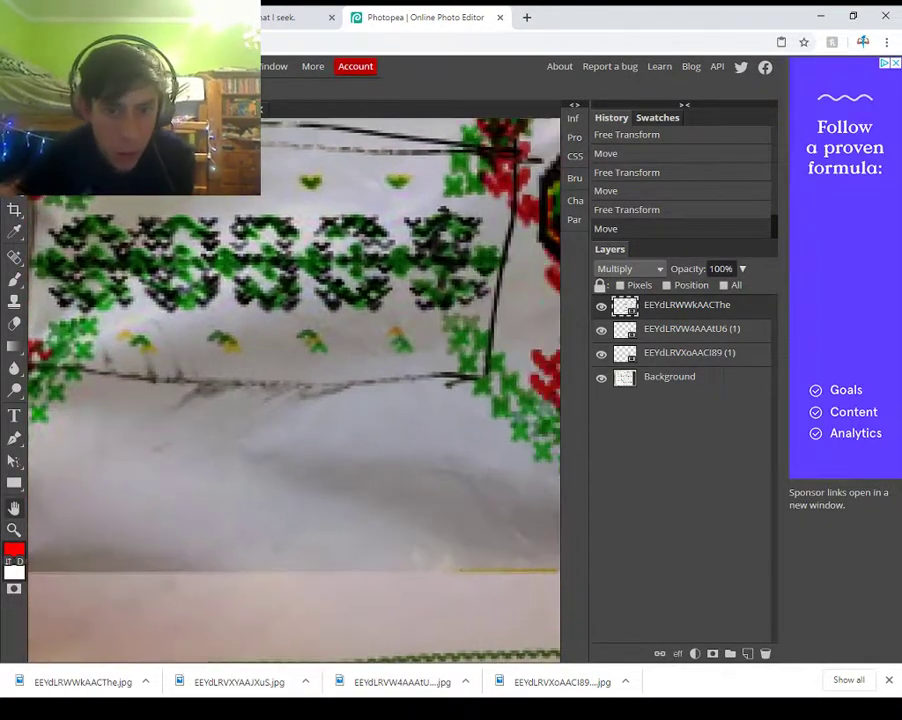
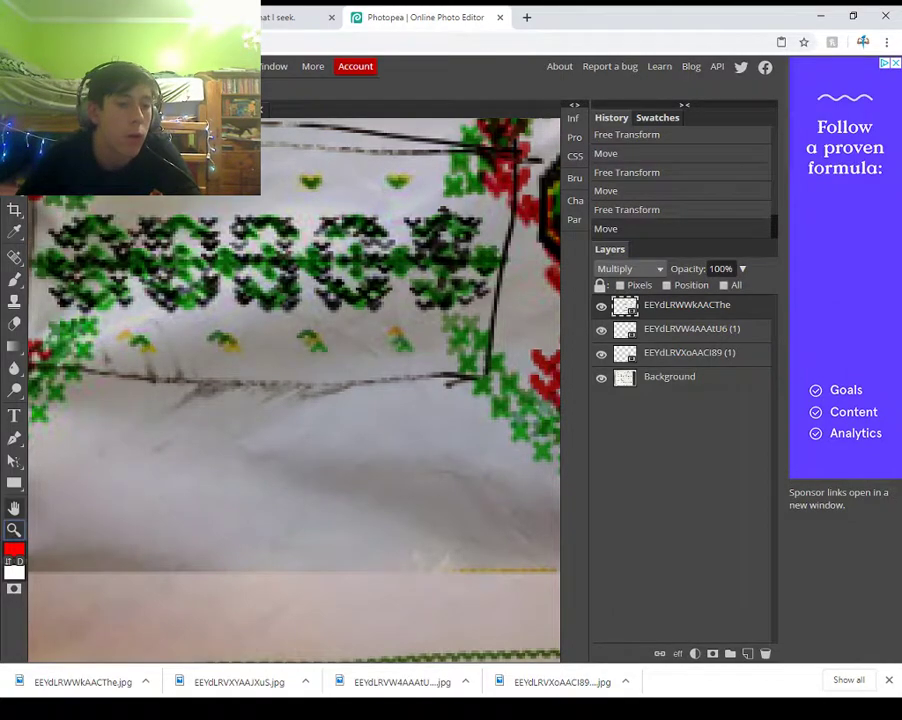
click(90, 176)
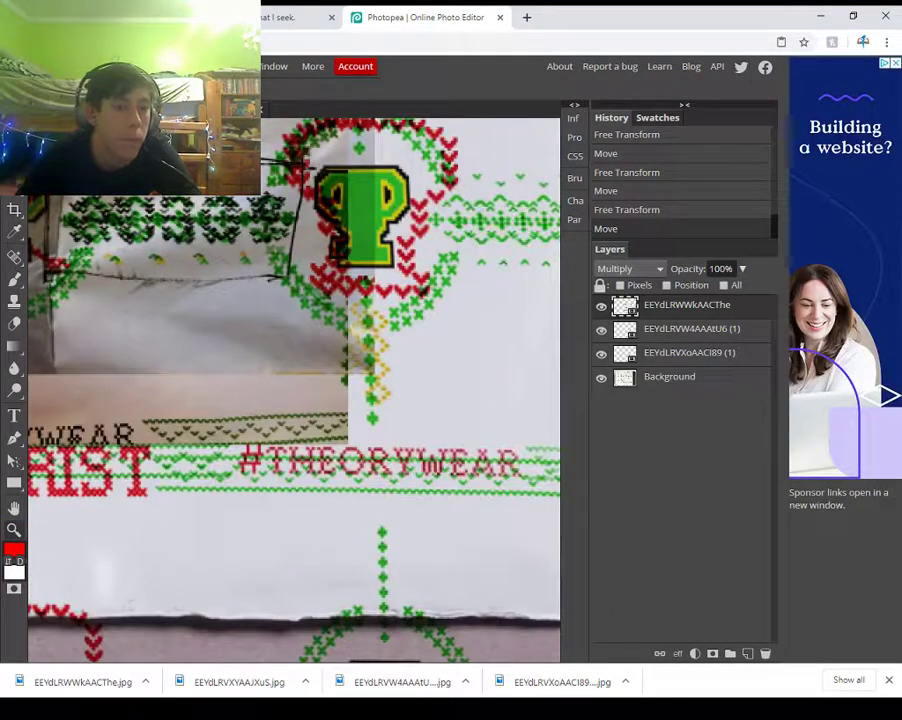
click(14, 508)
drag(240, 400, 339, 443)
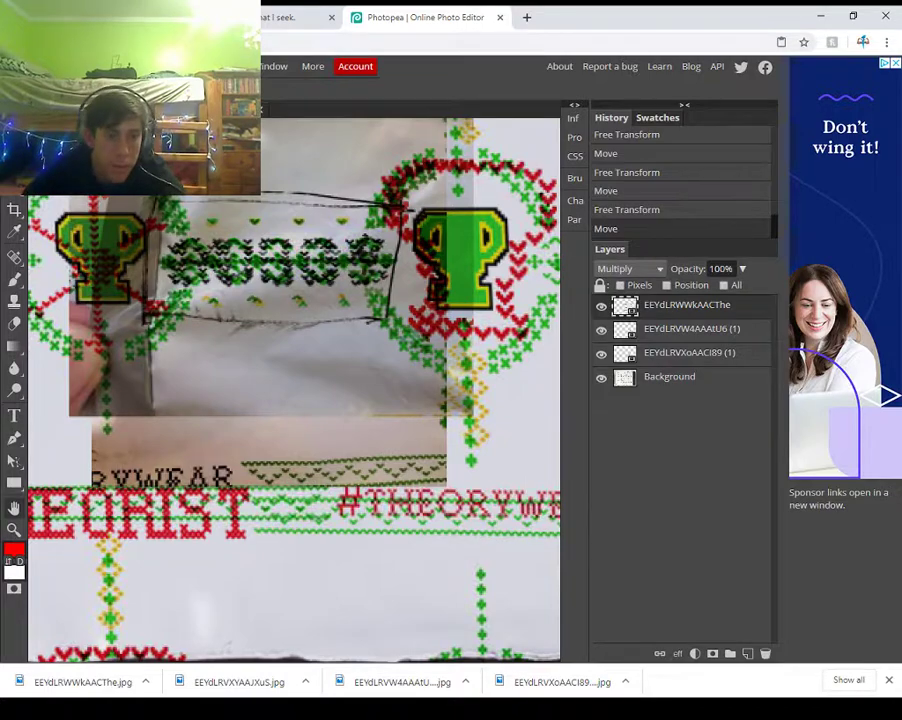
right_click(14, 256)
click(60, 256)
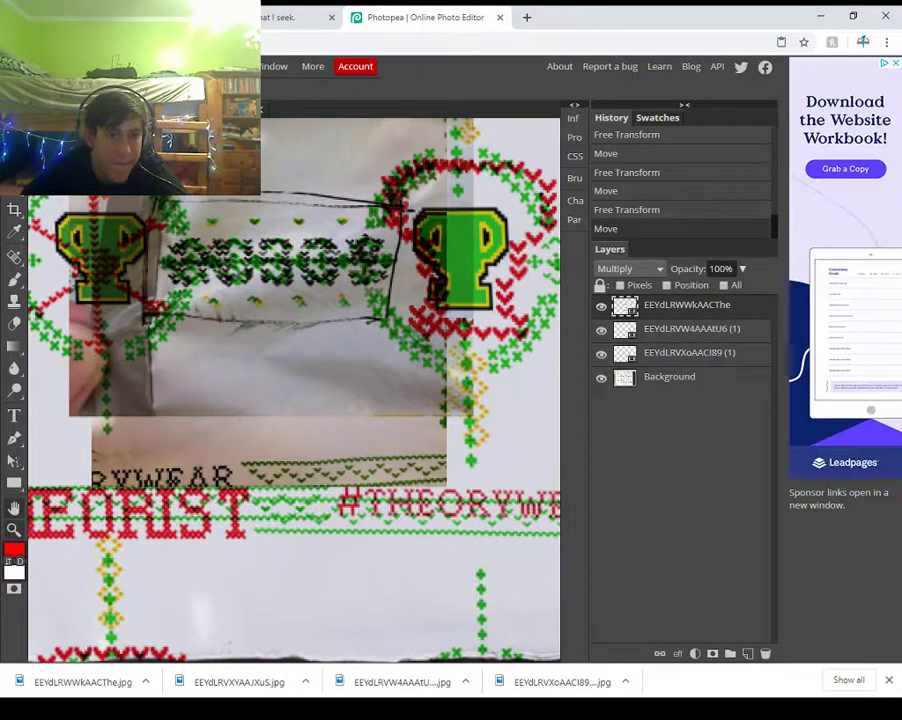
click(14, 484)
click(14, 438)
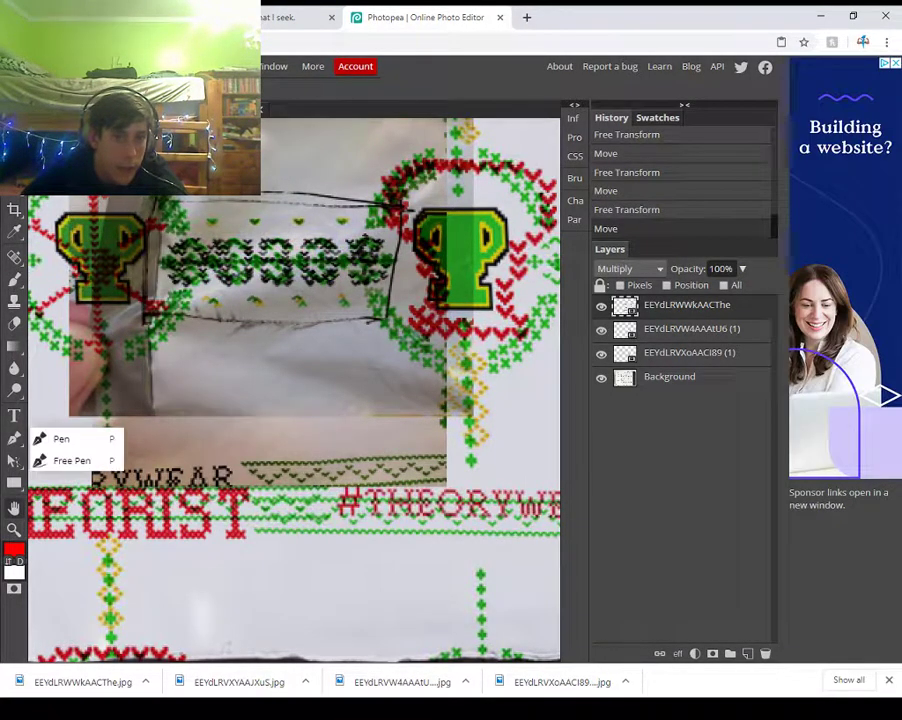
- Switch to the Creator Ink tweet on Twitter, reload it and read through its replies for hints about the answer
click(288, 17)
key(ctrl+shift+Tab)
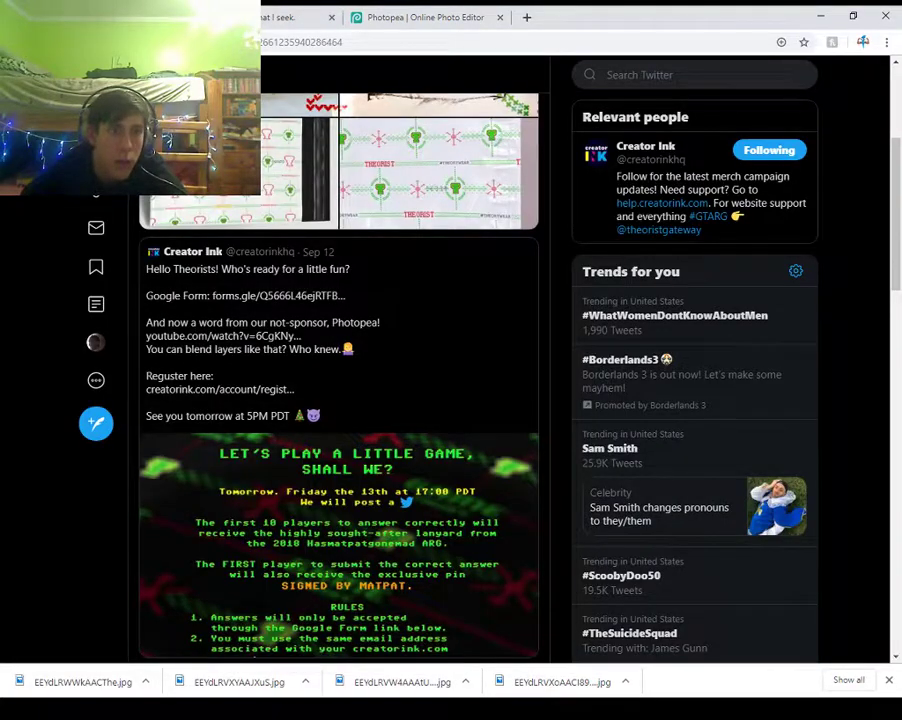
key(F5)
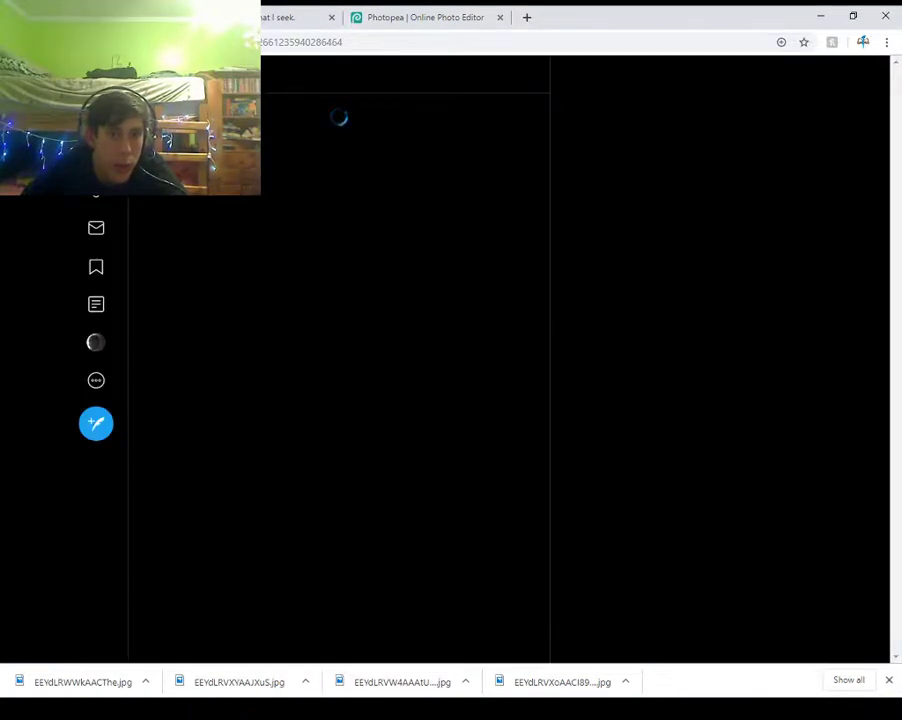
scroll(338, 360, down, 5)
scroll(338, 360, down, 4)
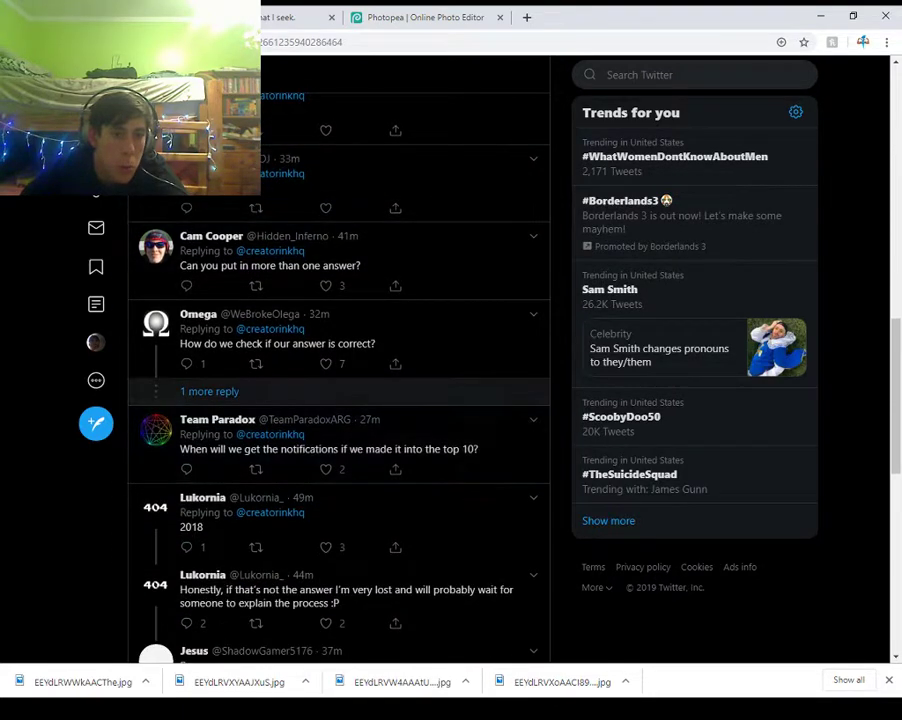
click(209, 391)
scroll(209, 391, down, 2)
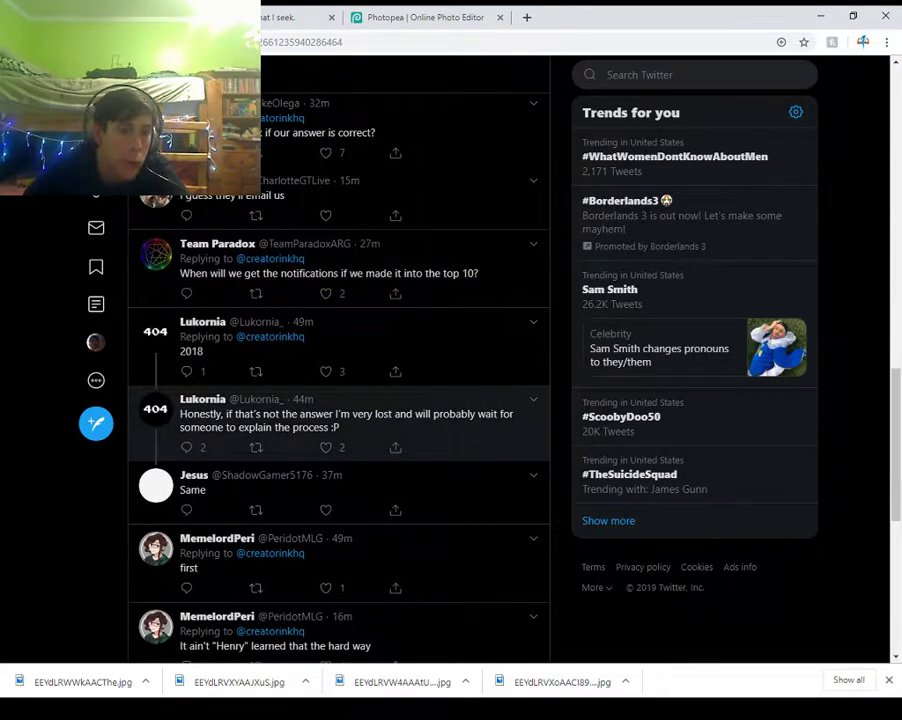
scroll(338, 420, down, 5)
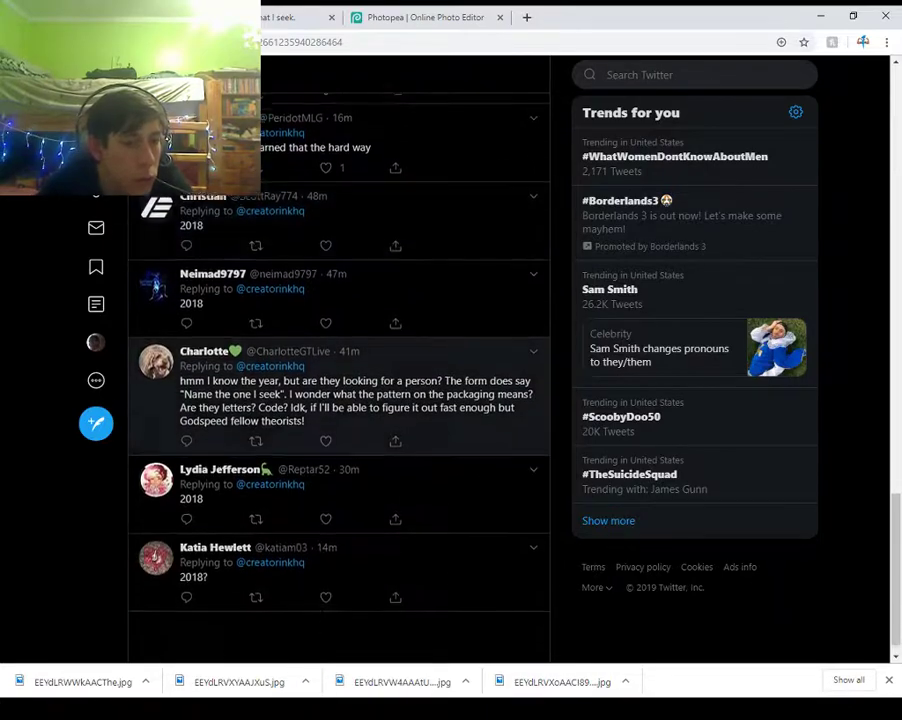
scroll(338, 400, up, 10)
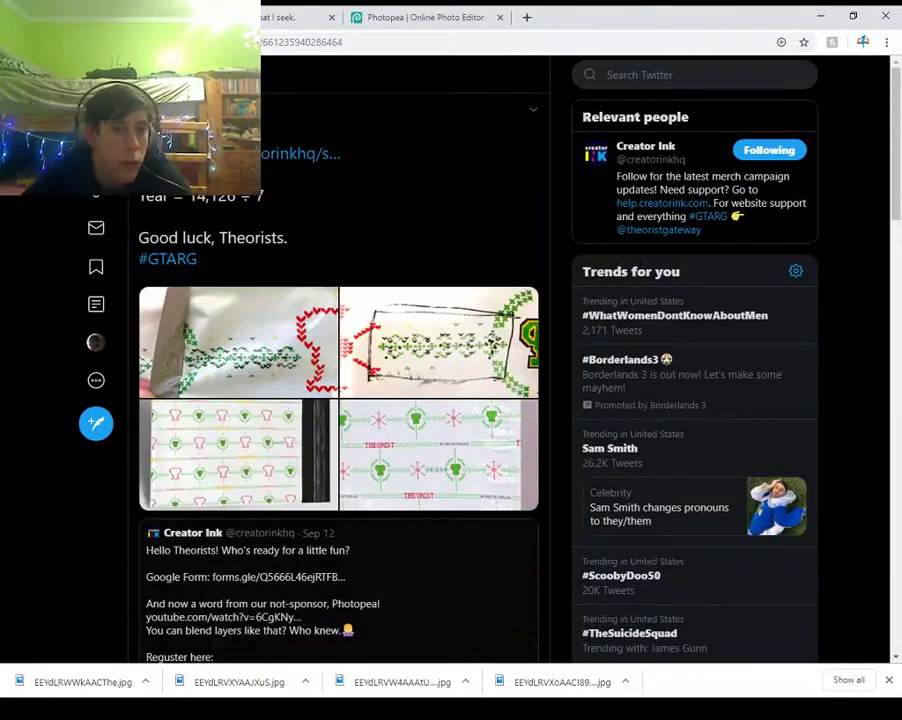
- Return to Photopea and close the EEYdLRVXYAAJXuS.psd composite, discarding its unsaved work
key(ctrl+Tab)
key(ctrl+Tab)
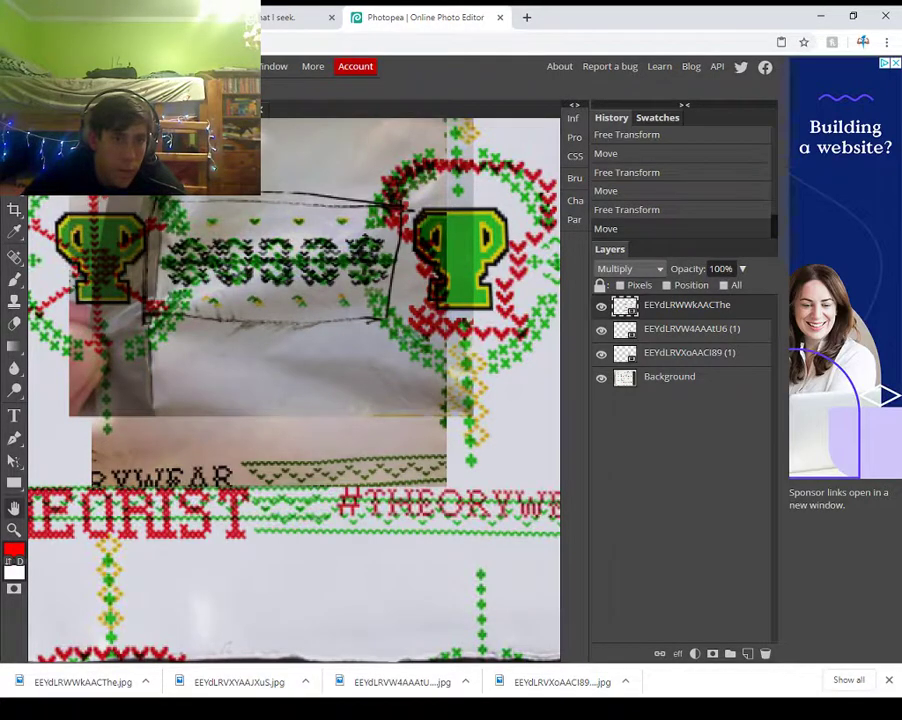
key(ctrl+w)
key(Escape)
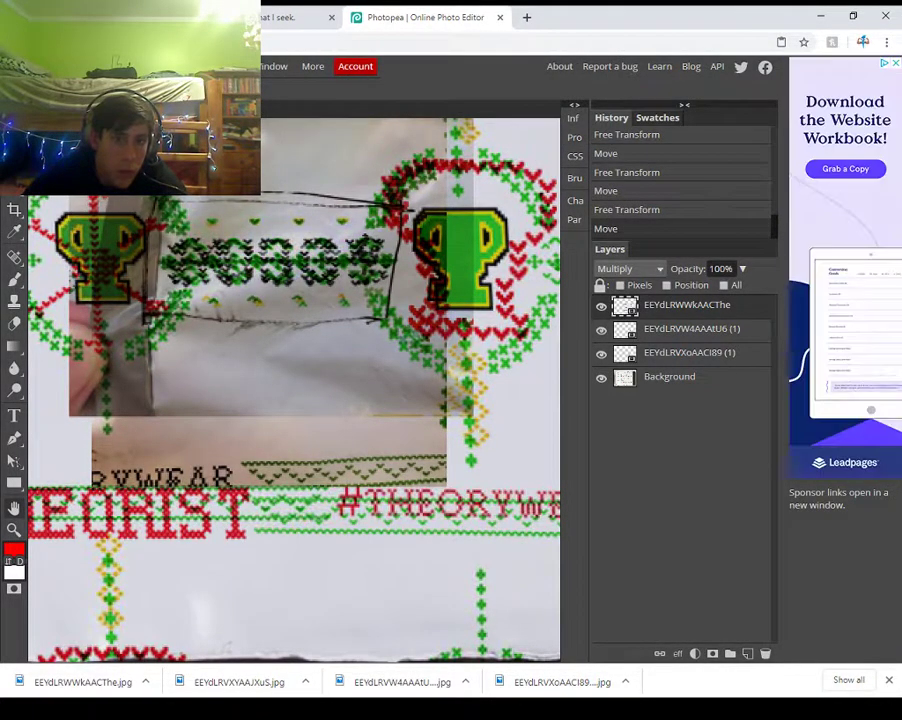
key(ctrl+w)
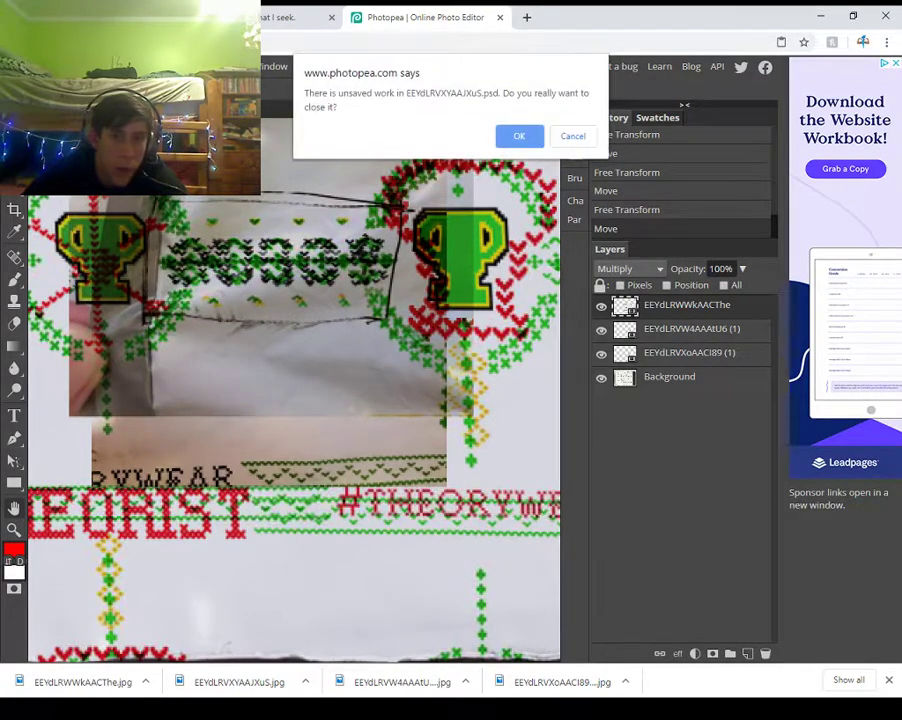
key(Return)
drag(562, 682, 390, 462)
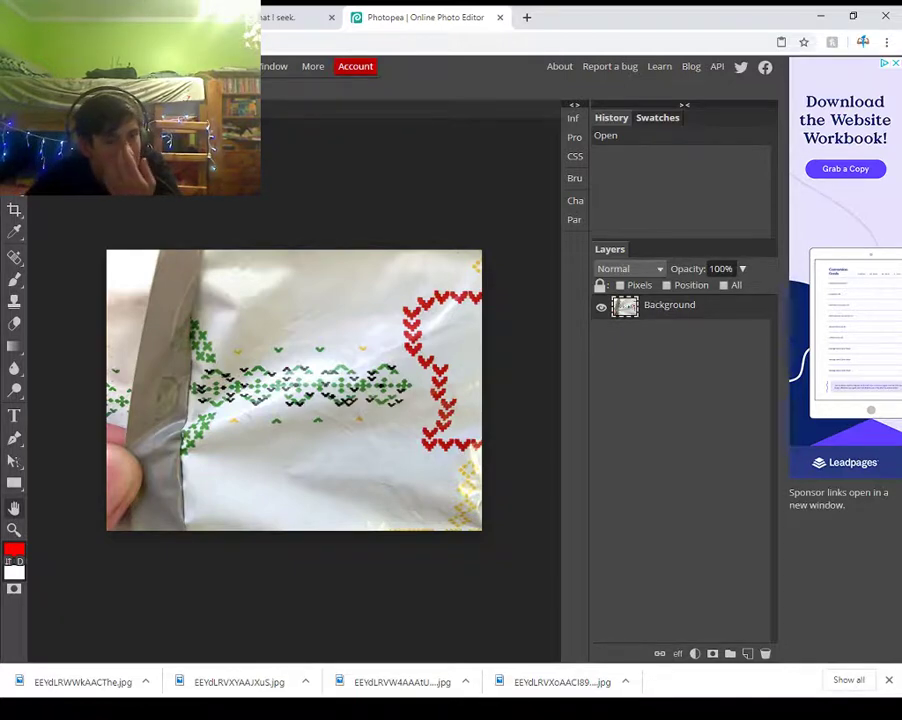
key(ctrl+w)
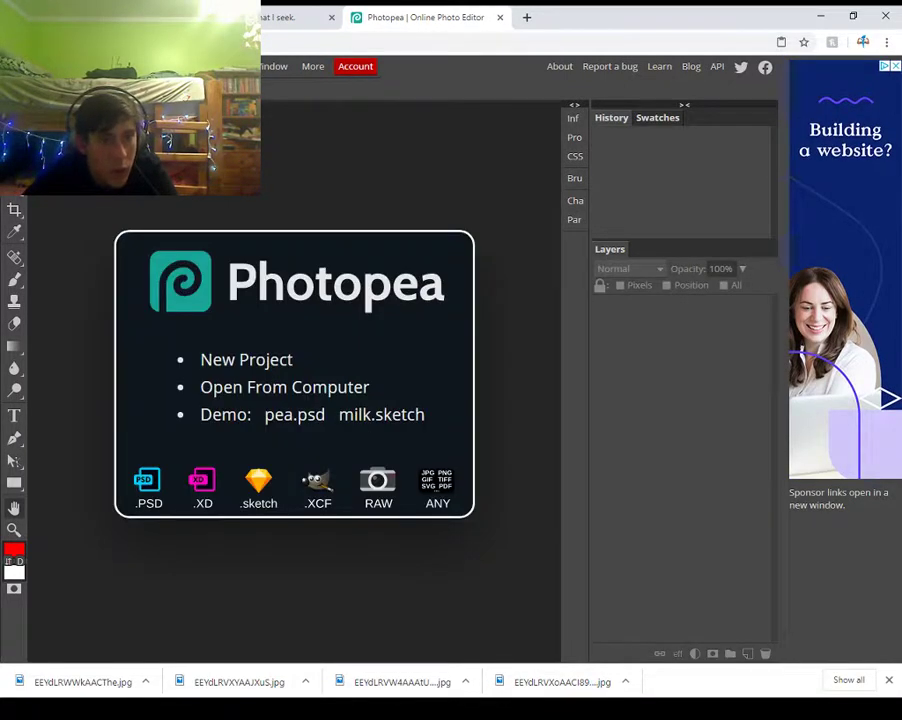
click(16, 67)
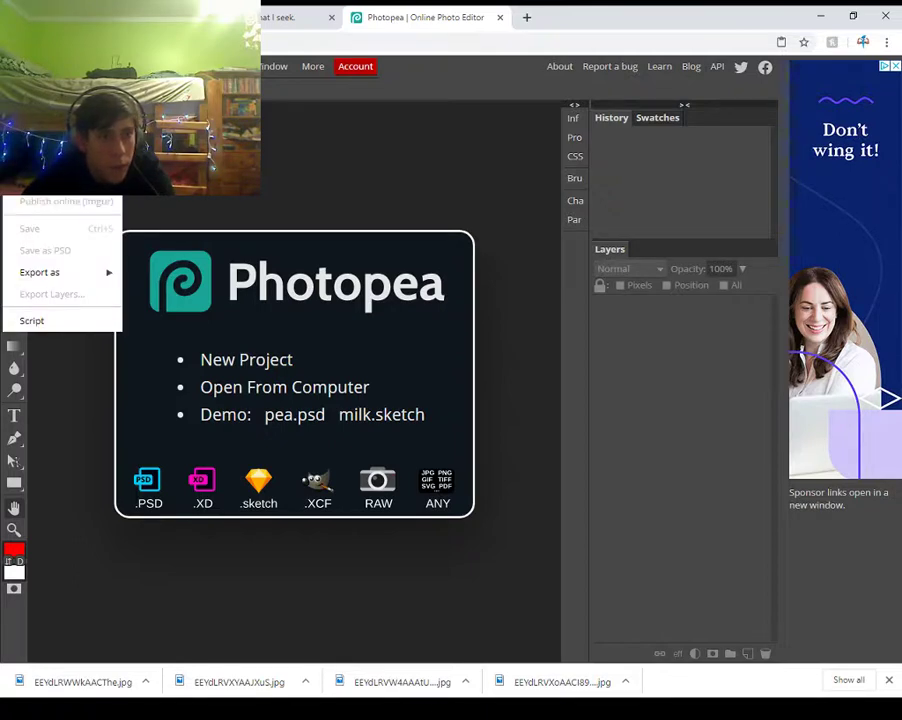
click(36, 111)
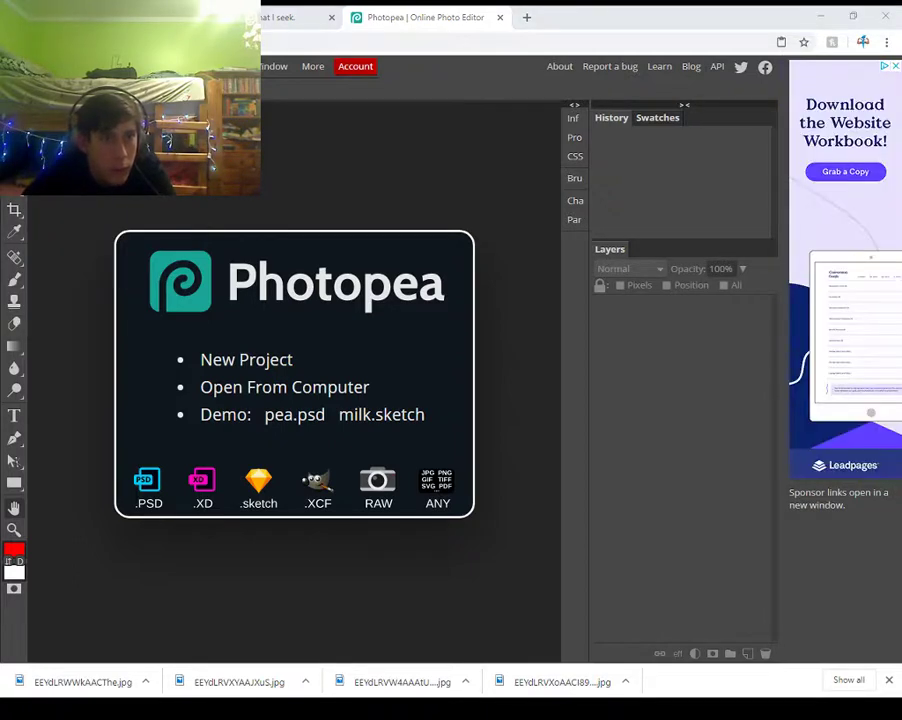
- Create a new blank square project with a white background
click(16, 67)
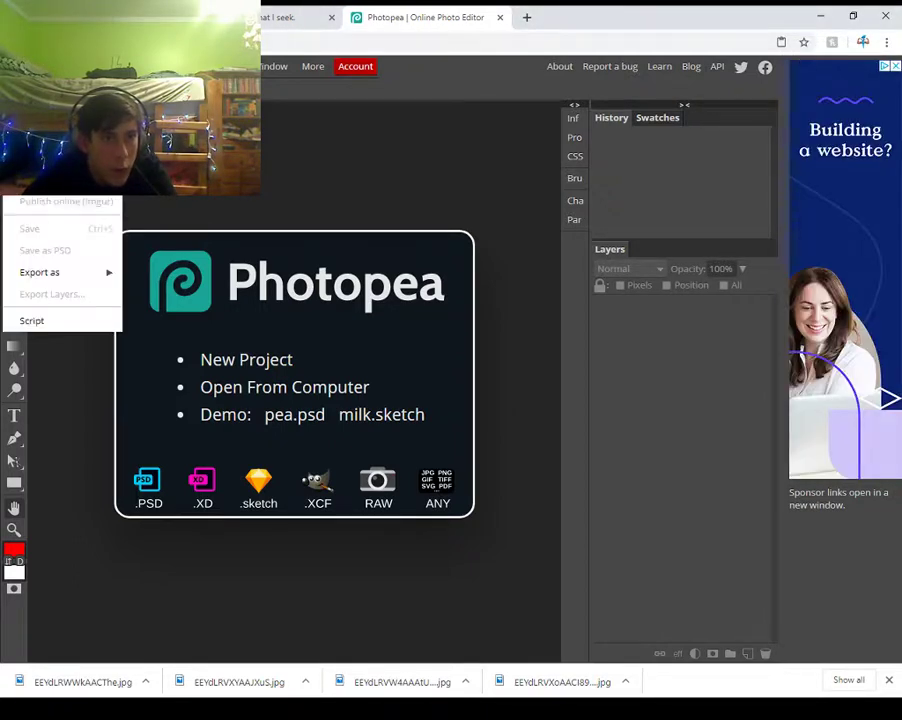
click(34, 89)
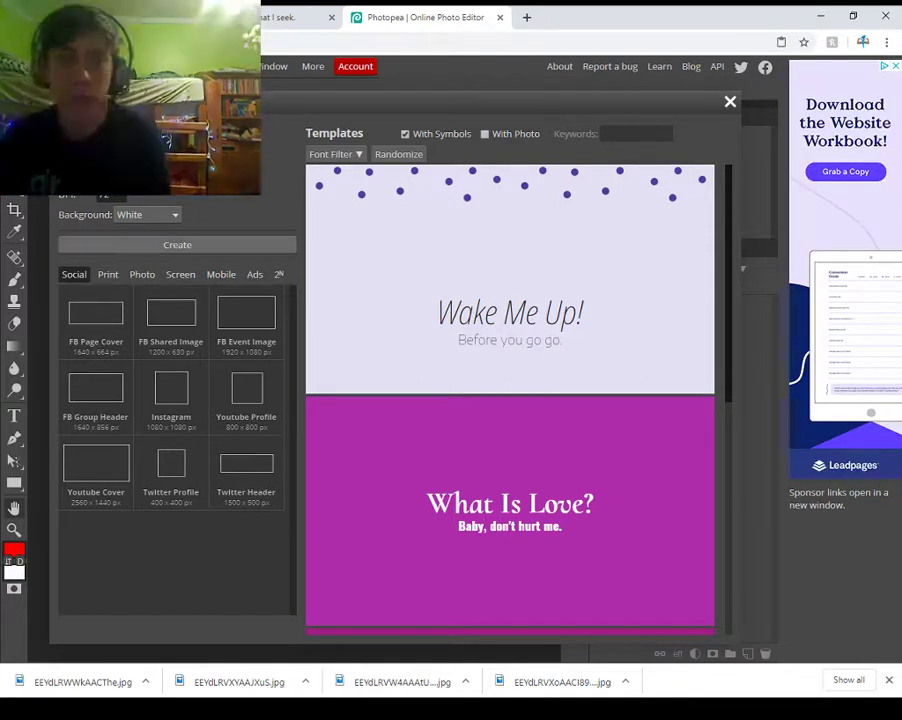
click(111, 175)
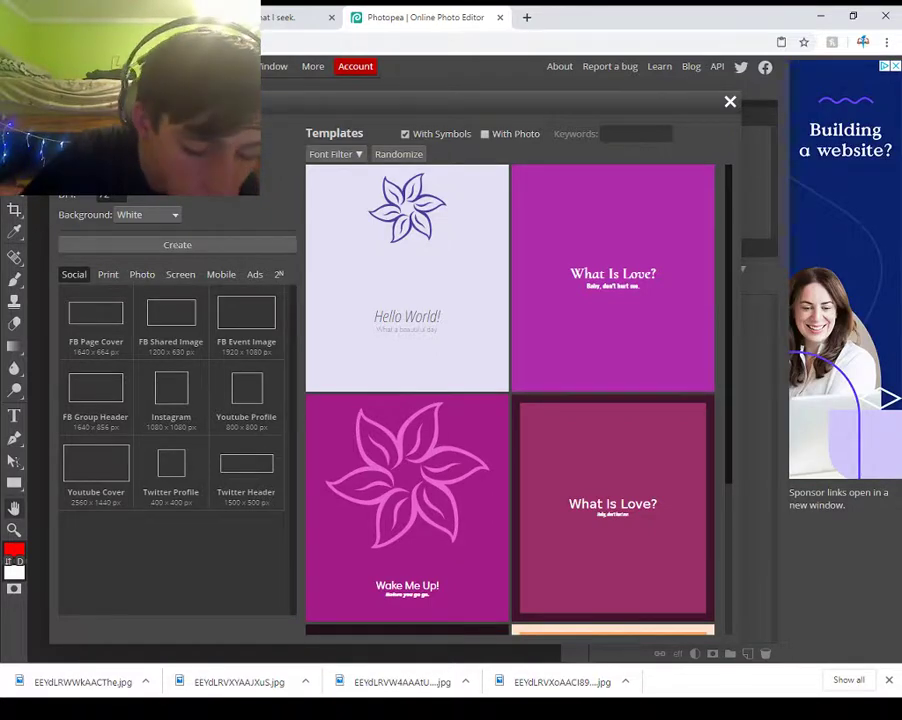
key(BackSpace)
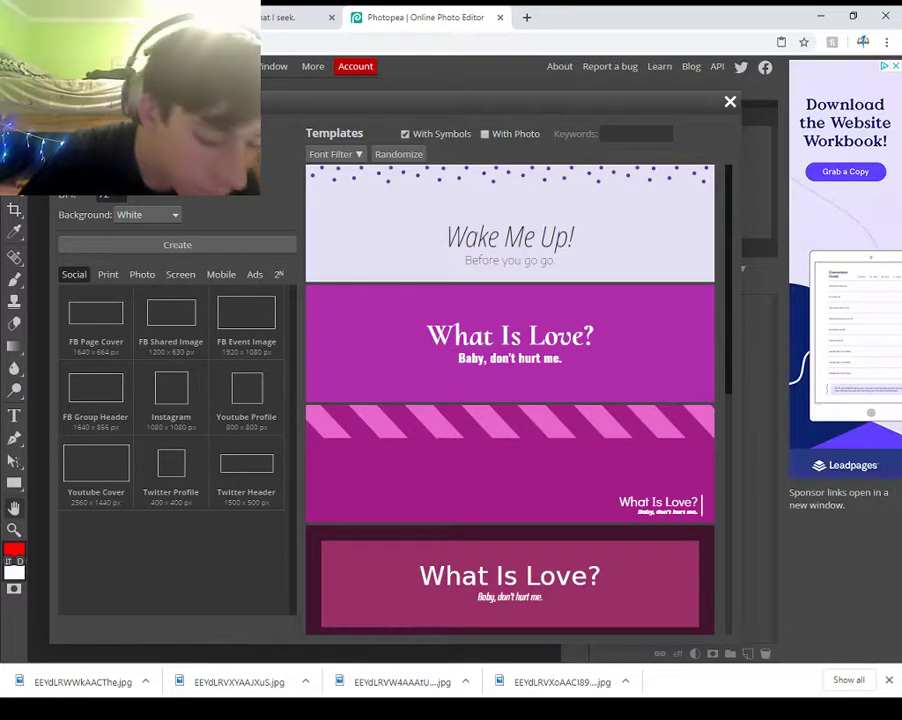
text(0)
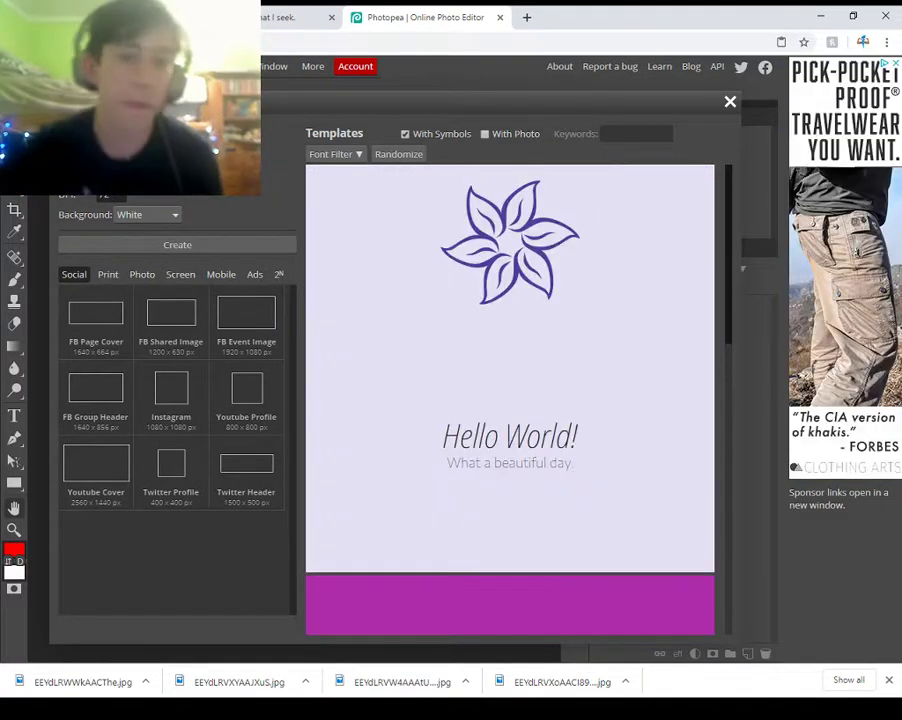
click(177, 245)
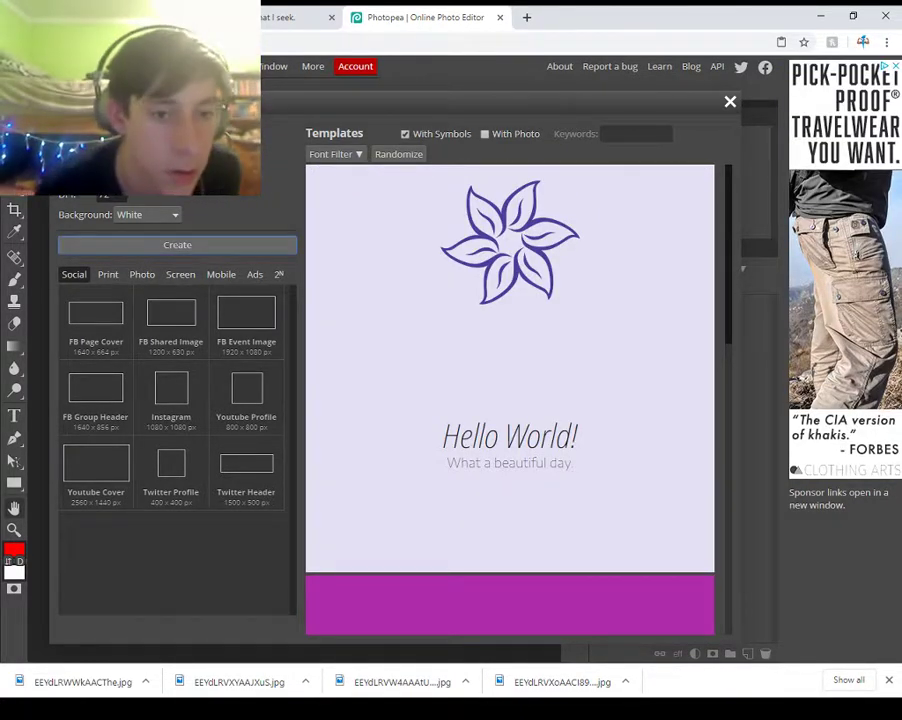
key(Return)
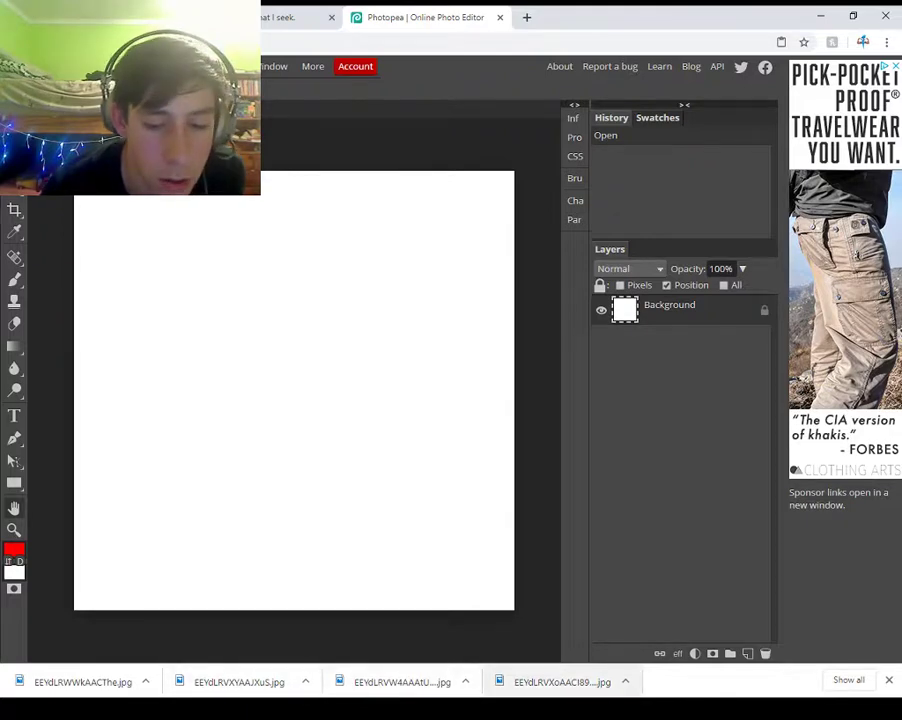
- Place the downloaded EEYdLRVXoAACI89 and EEYdLRVW4AAAtU6 photos side by side in the canvas's upper-left area
drag(562, 682, 400, 480)
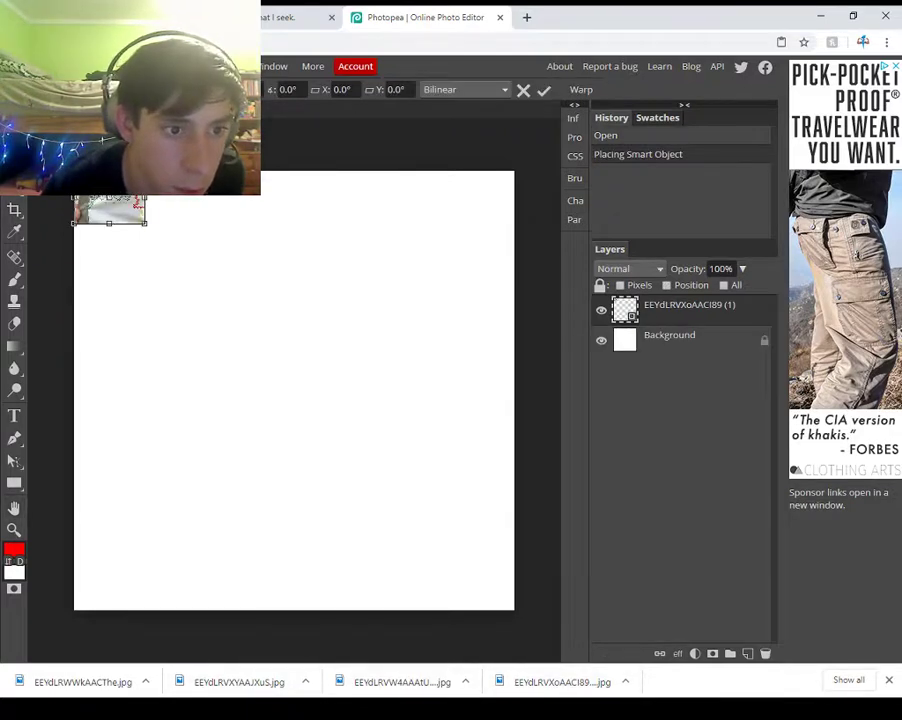
drag(112, 205, 125, 238)
drag(400, 682, 350, 480)
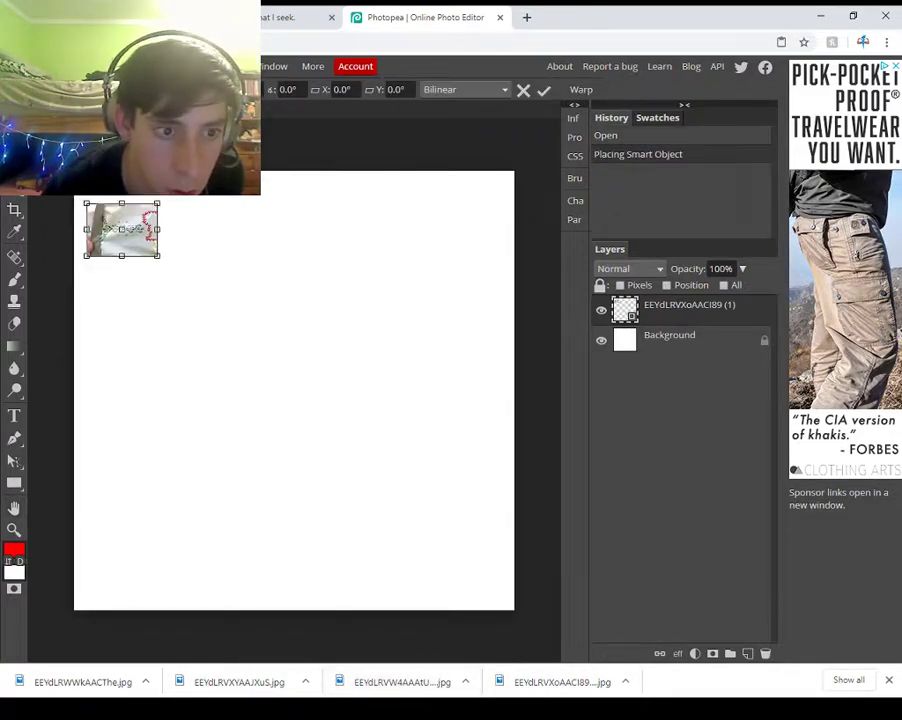
drag(150, 275, 261, 301)
key(Return)
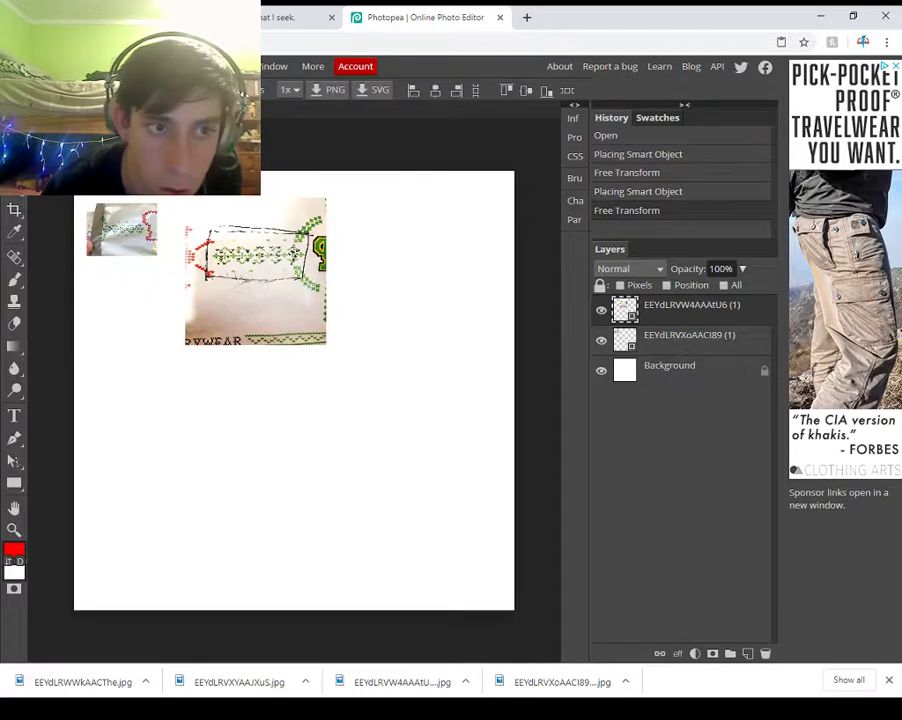
drag(122, 230, 125, 274)
drag(250, 275, 251, 274)
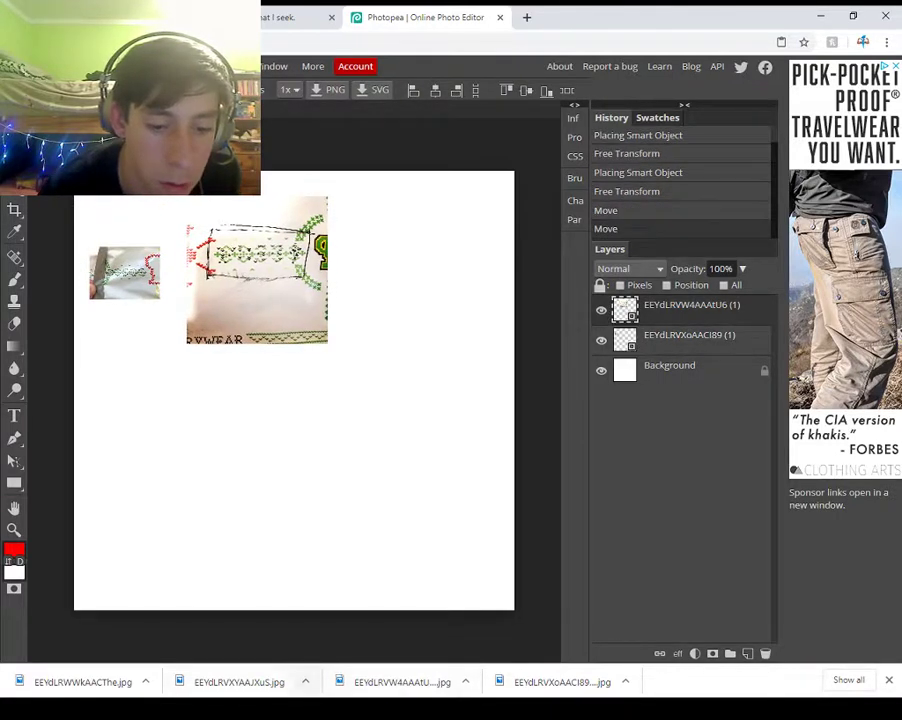
- Add the EEYdLRVXYAAJXuS photo to the canvas's lower-left area and the EEYdLRWWkAACThe photo as a further layer above it
drag(239, 682, 303, 458)
key(Return)
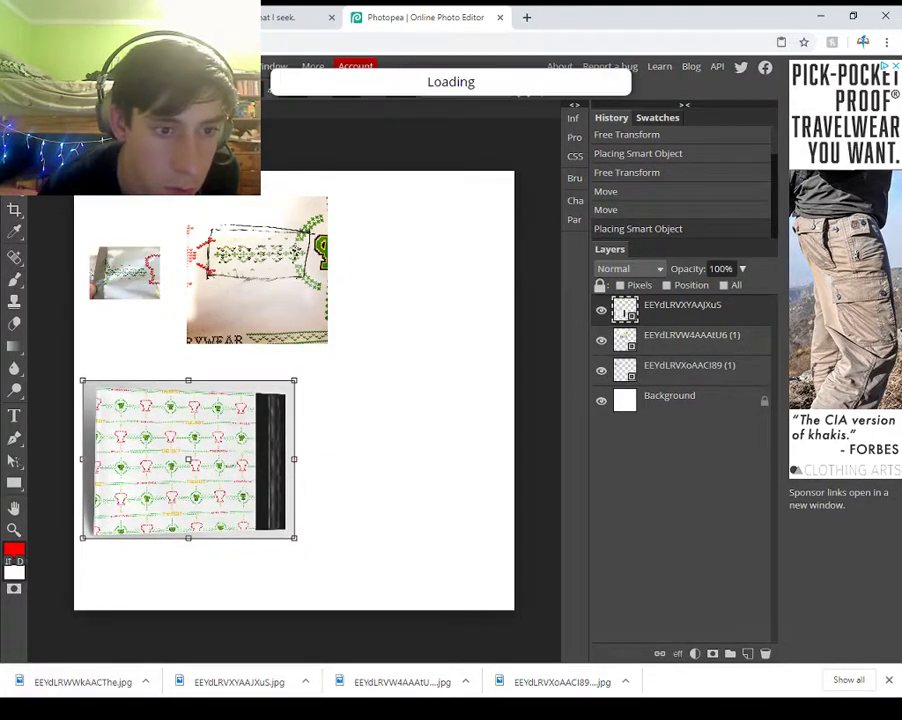
drag(217, 262, 399, 251)
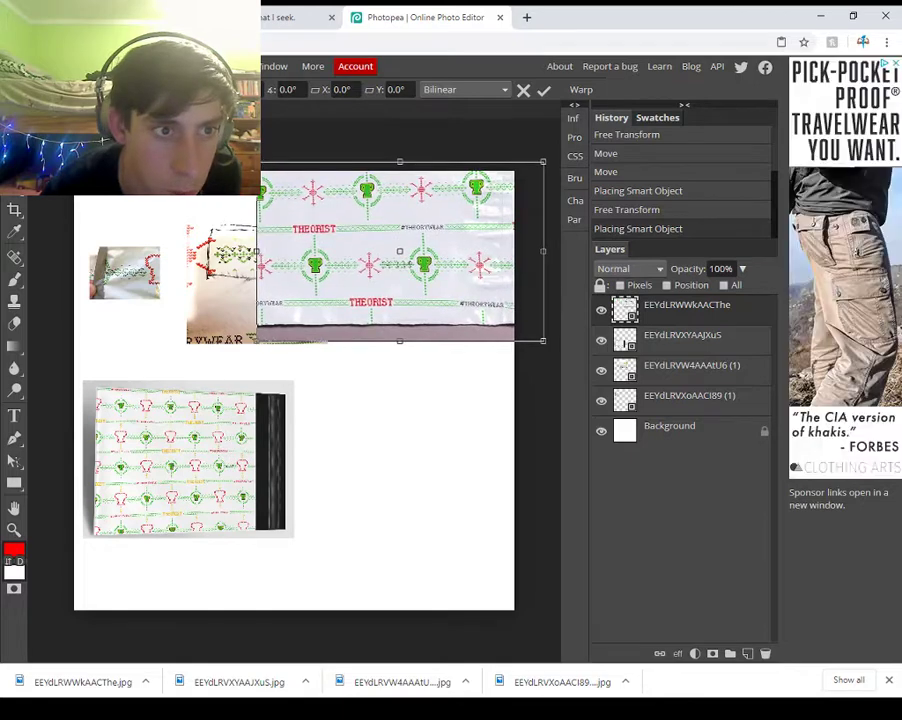
drag(228, 244, 228, 243)
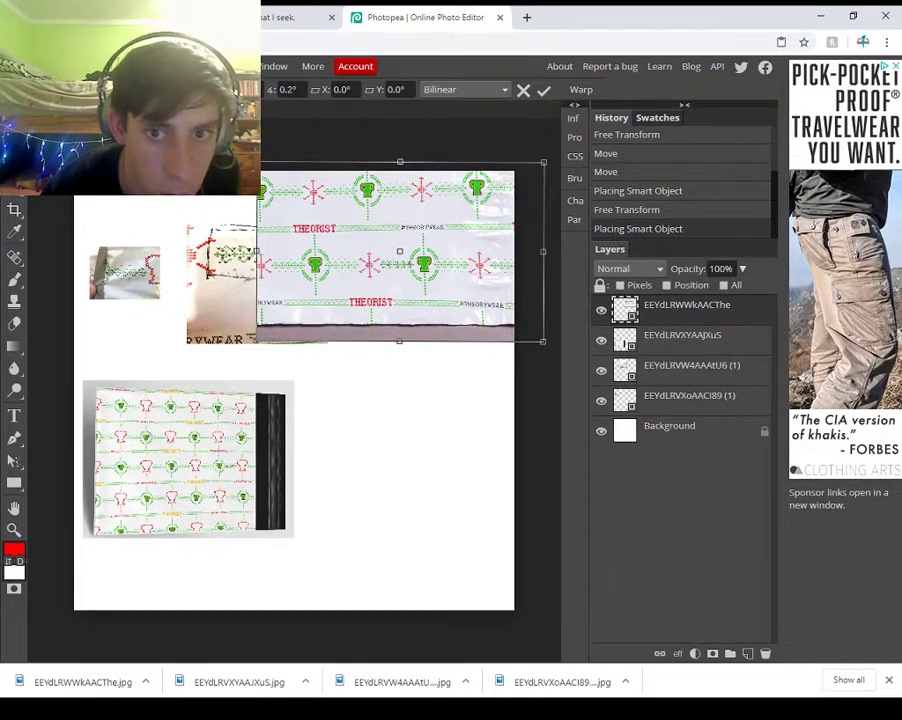
key(Escape)
- Move EEYdLRVW4AAAtU6 to the canvas's lower right and EEYdLRWWkAACThe to its upper right so the four photos do not overlap
drag(228, 243, 409, 494)
drag(259, 271, 420, 455)
drag(415, 462, 311, 211)
drag(195, 197, 248, 207)
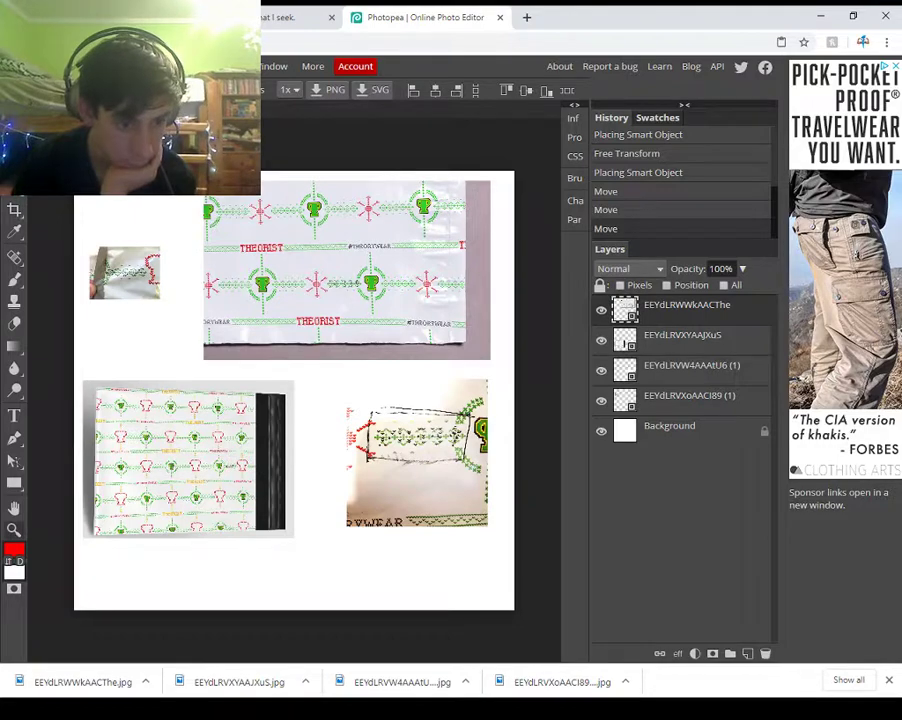
- Examine the EEYdLRVXYAAJXuS bag photo up close, especially the lower corner of its black strip and the marked pattern band
key(z)
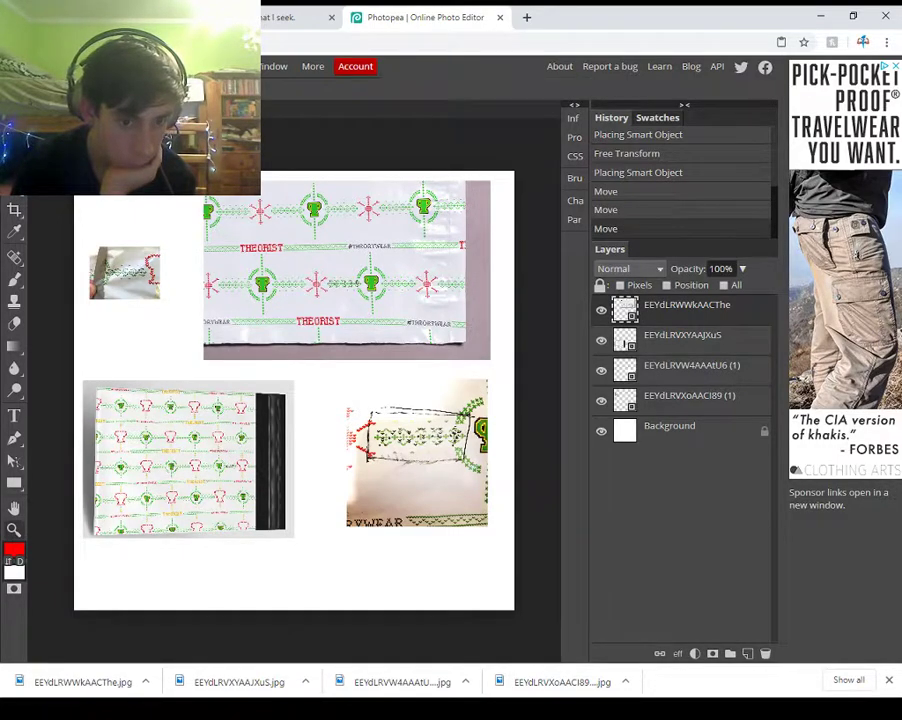
click(269, 497)
click(269, 497)
click(269, 497)
click(269, 497)
scroll(269, 497, up, 4)
scroll(268, 433, down, 5)
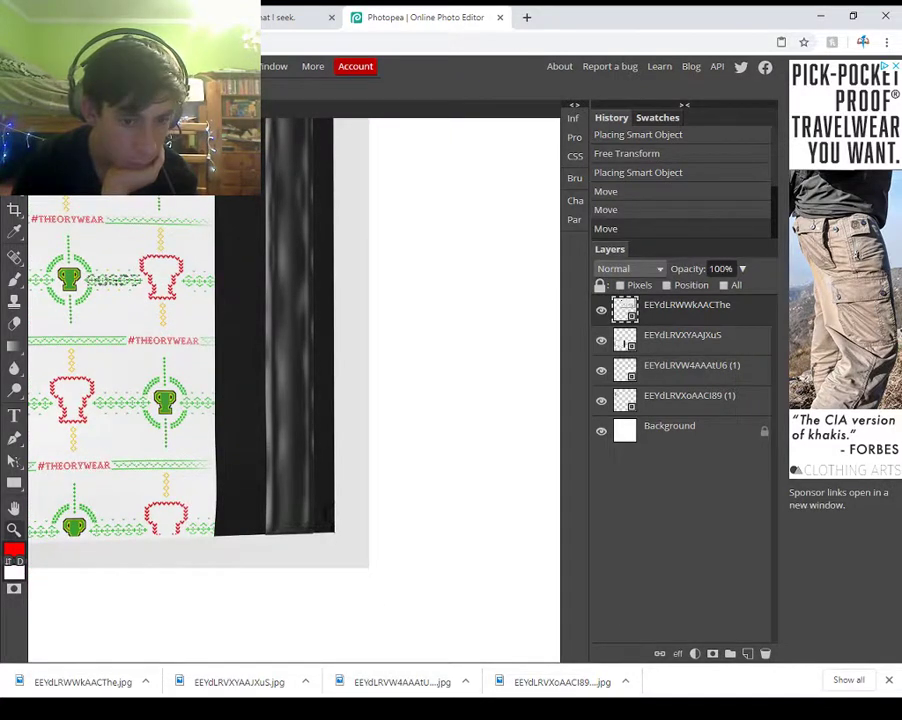
click(327, 509)
click(327, 509)
scroll(268, 433, down, 1)
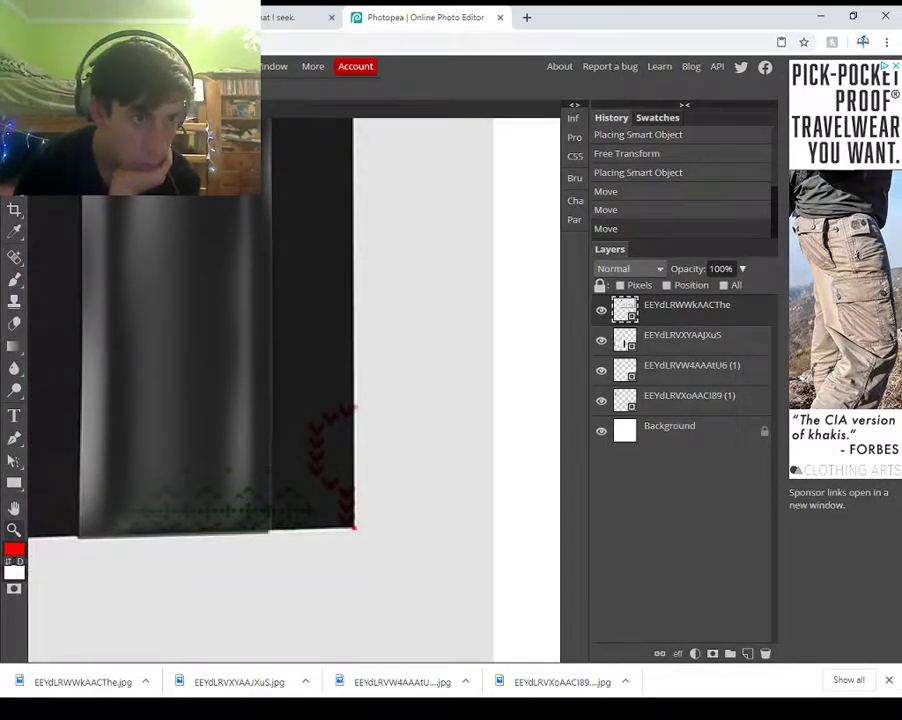
scroll(107, 136, down, 3)
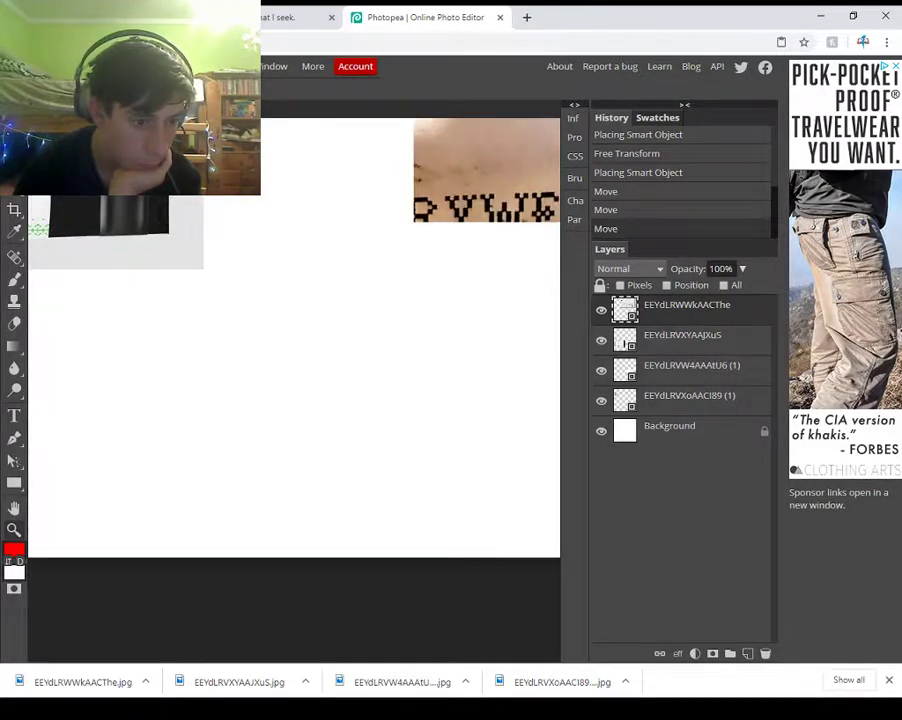
scroll(268, 433, up, 4)
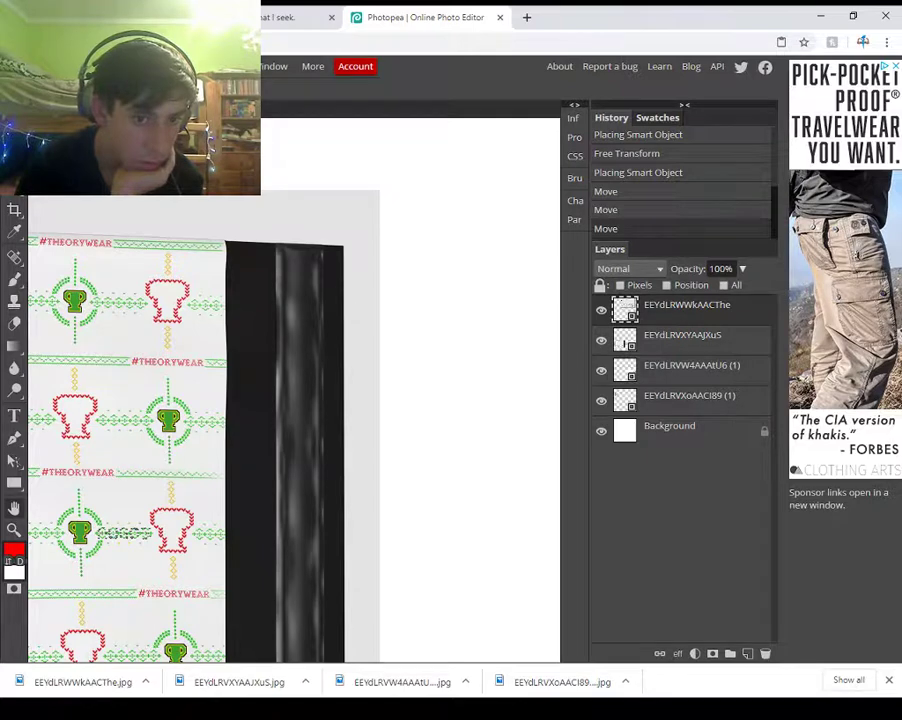
scroll(268, 420, down, 5)
scroll(200, 400, up, 1)
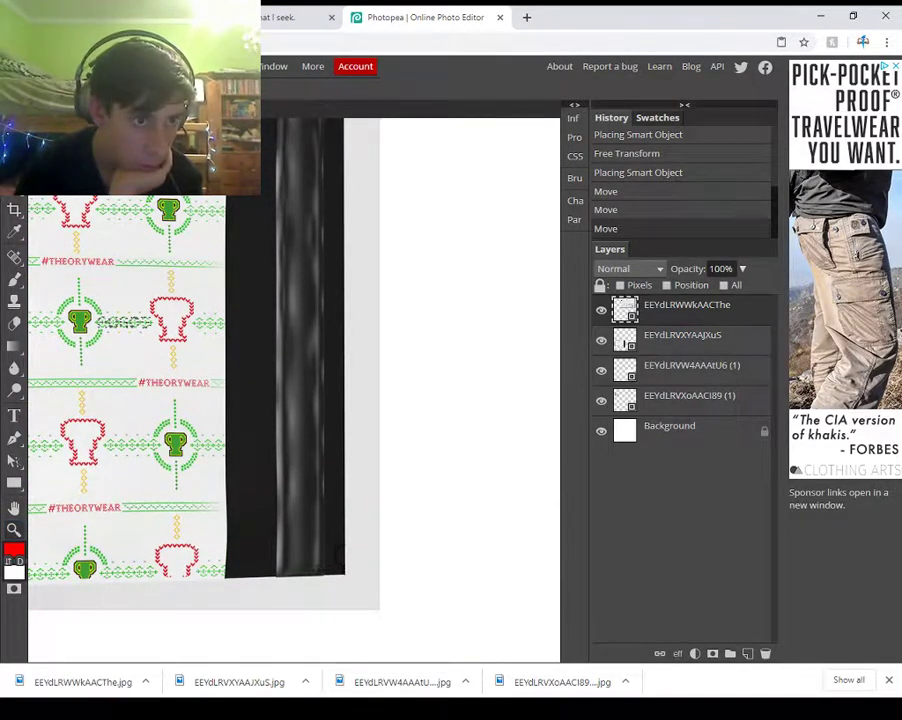
scroll(290, 390, down, 5)
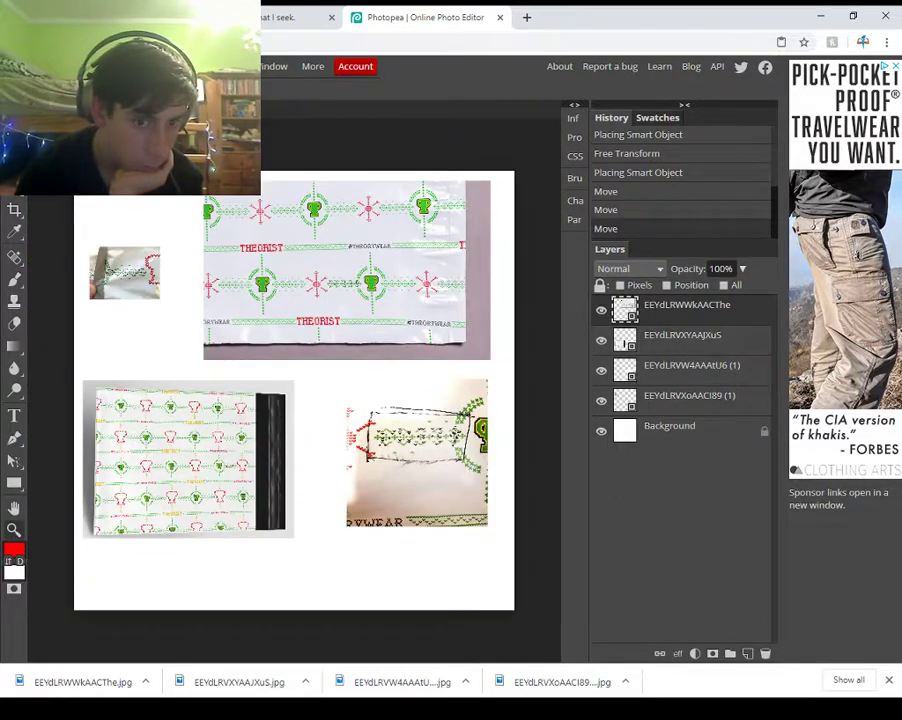
- Return to the Creator Ink #GTARG tweet on Twitter to view its clue text and four bag photos
key(ctrl+shift+Tab)
key(ctrl+shift+Tab)
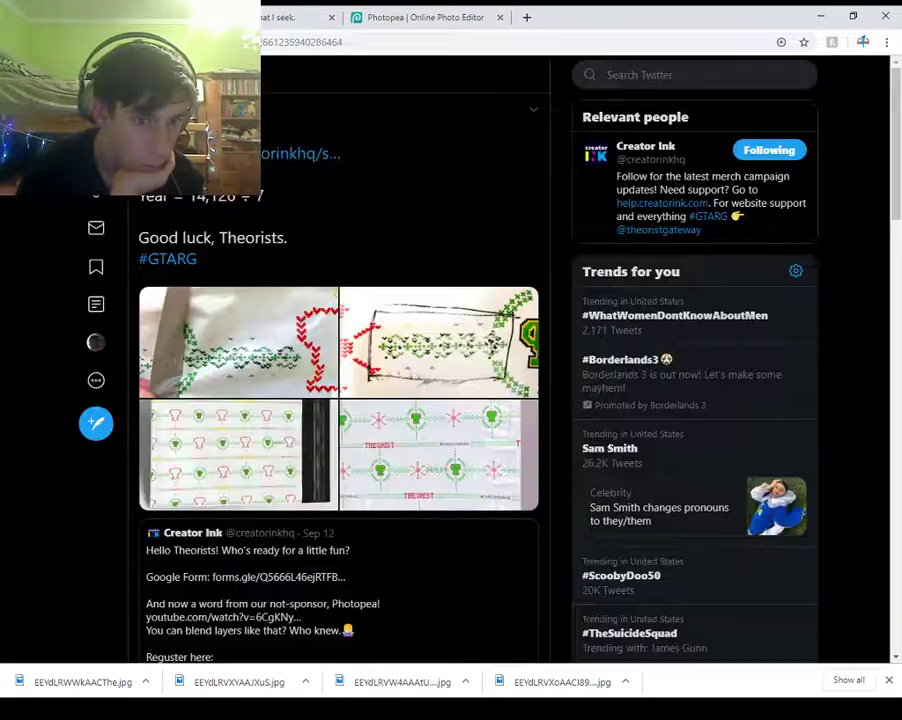
- Read the puzzle tweet, open its quoted Creator Ink post and follow the link to the Photopea tutorial video
scroll(340, 400, down, 8)
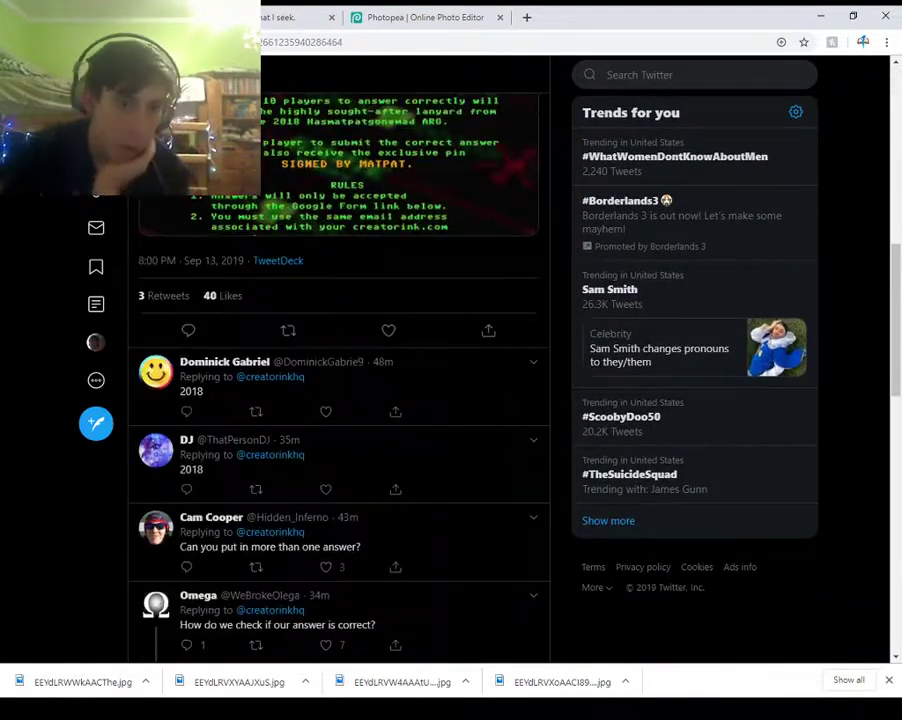
scroll(340, 380, up, 3)
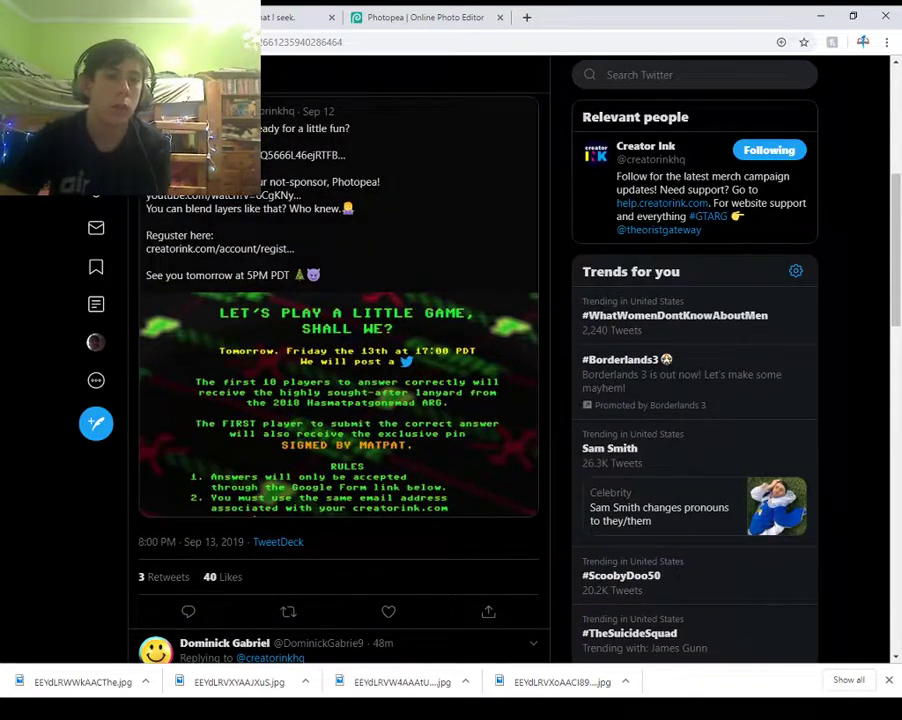
click(350, 235)
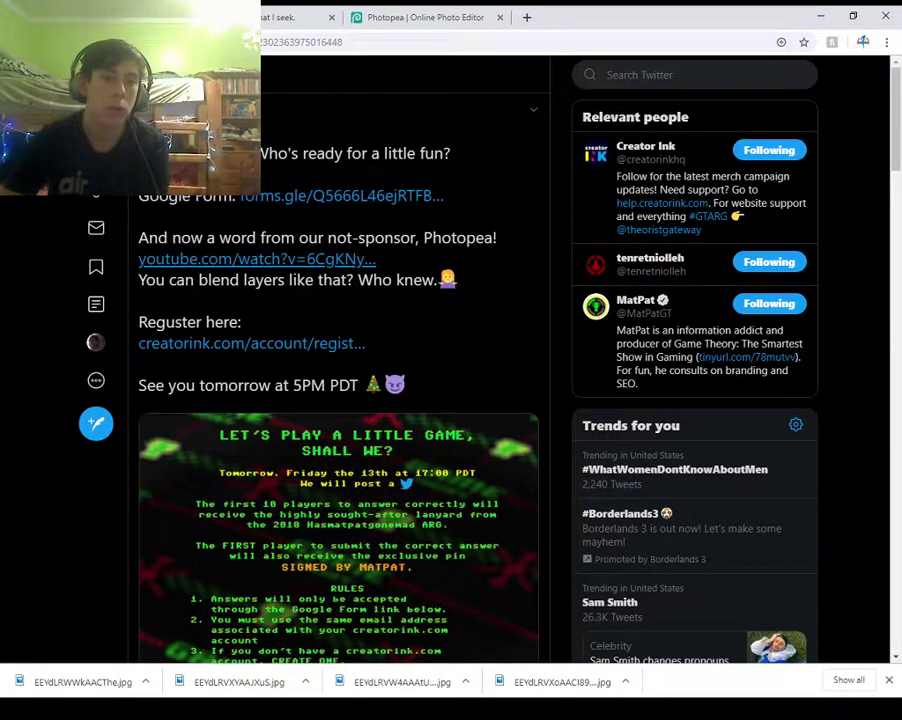
click(257, 259)
key(ctrl+shift+Tab)
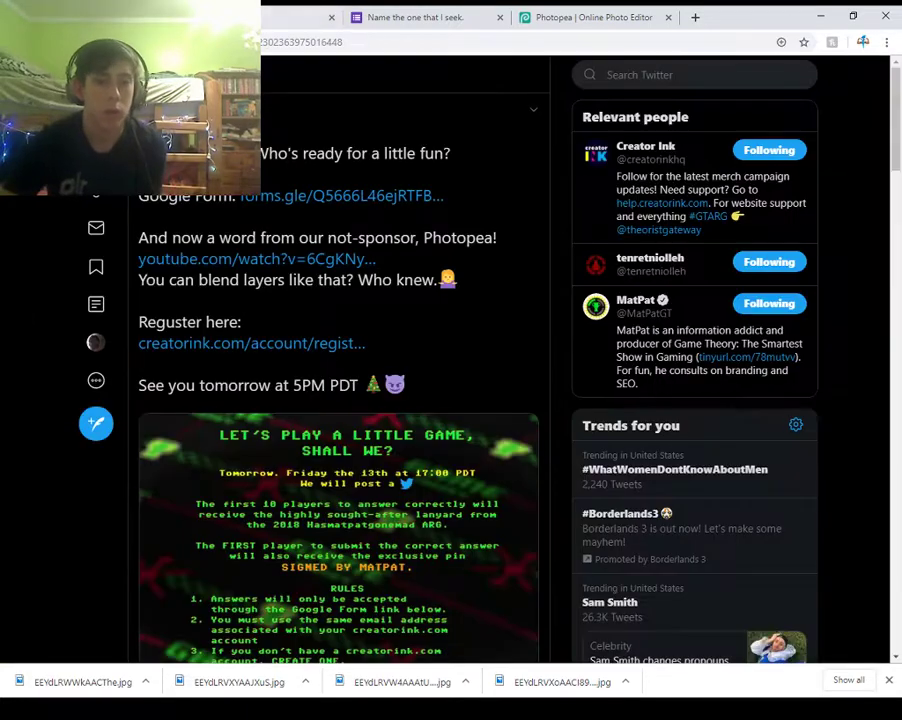
key(alt+Right)
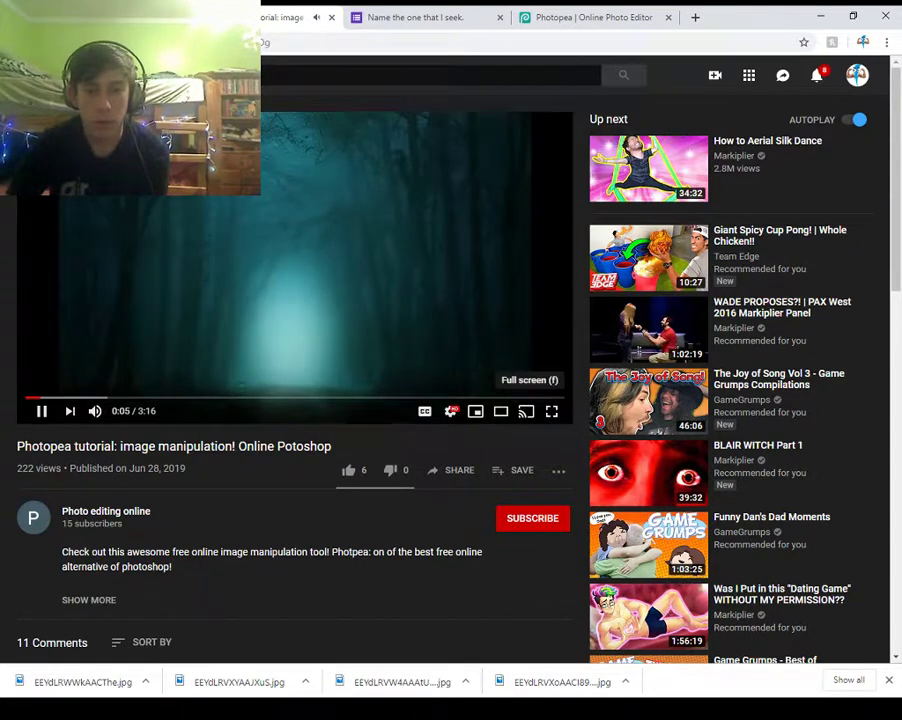
- Watch the Photopea tutorial in full screen through its black-and-white, layer duplication, Gaussian blur, mask and brush sections
click(551, 411)
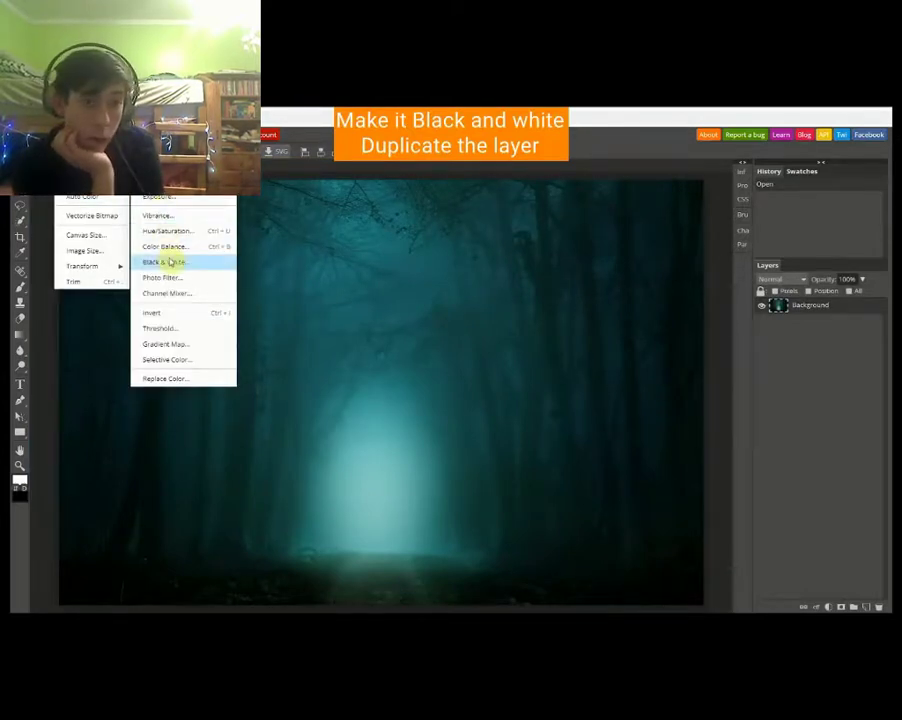
click(170, 261)
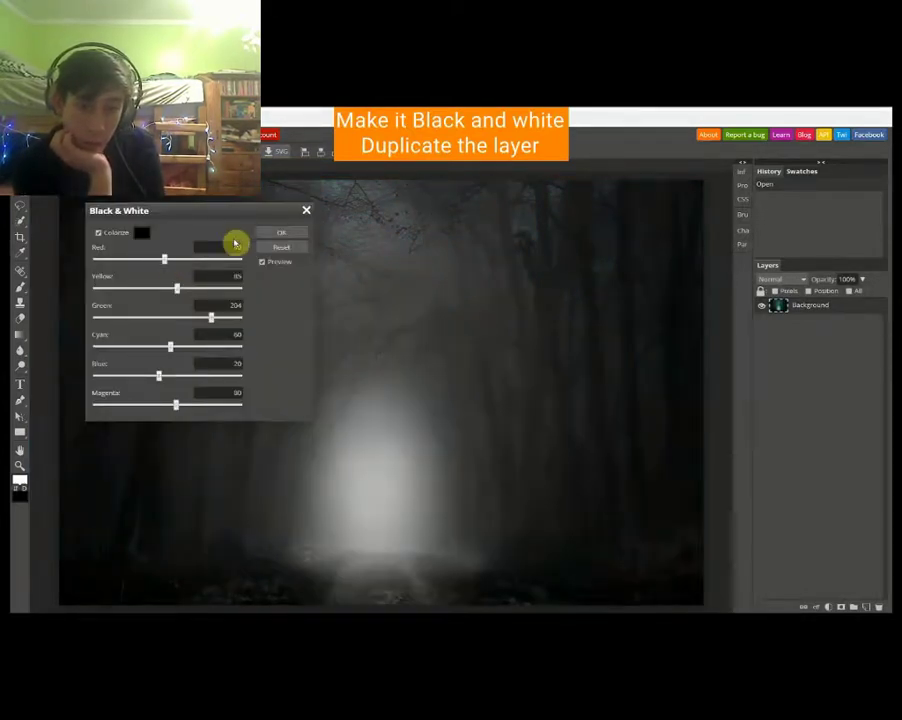
click(282, 233)
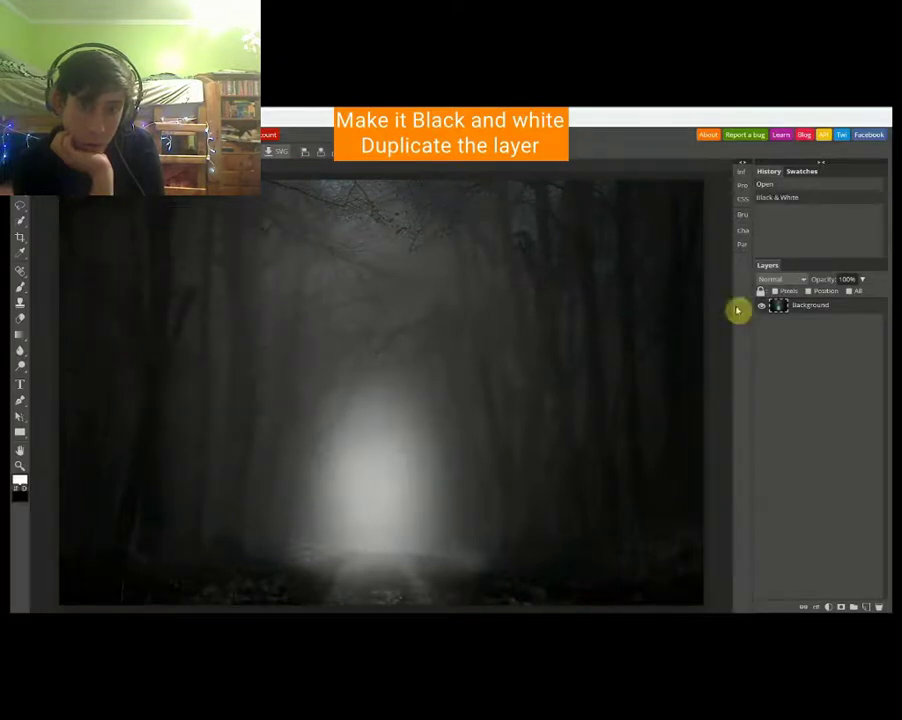
right_click(780, 311)
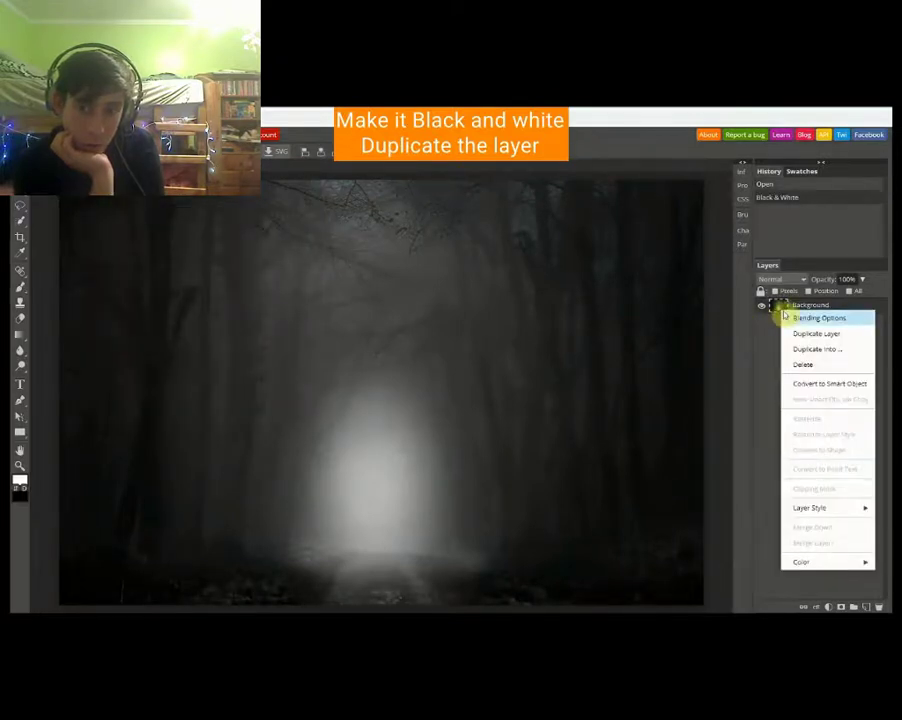
click(798, 334)
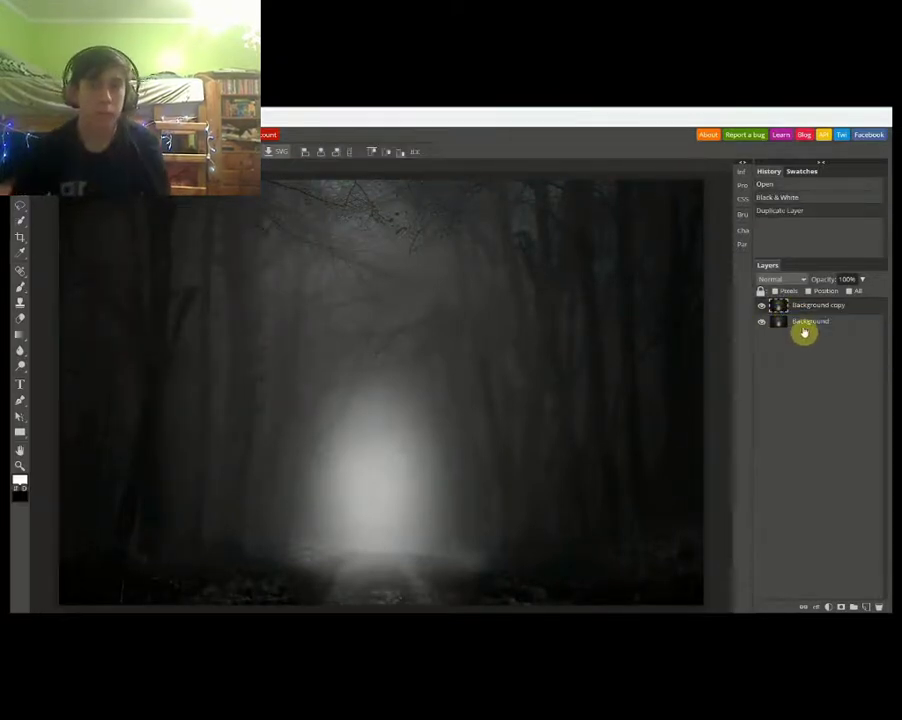
click(149, 135)
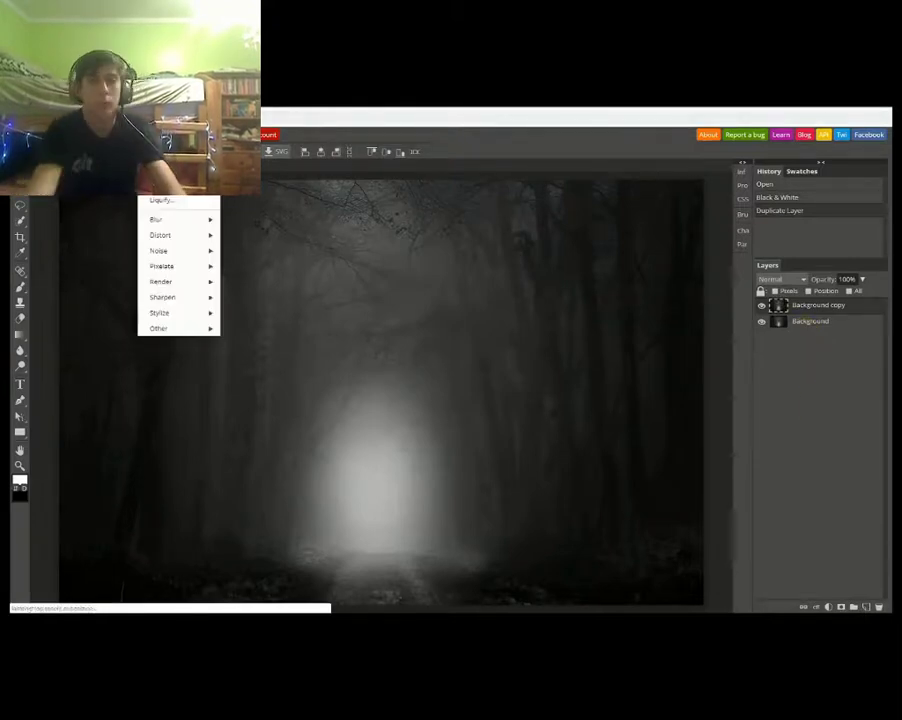
mouse_move(164, 218)
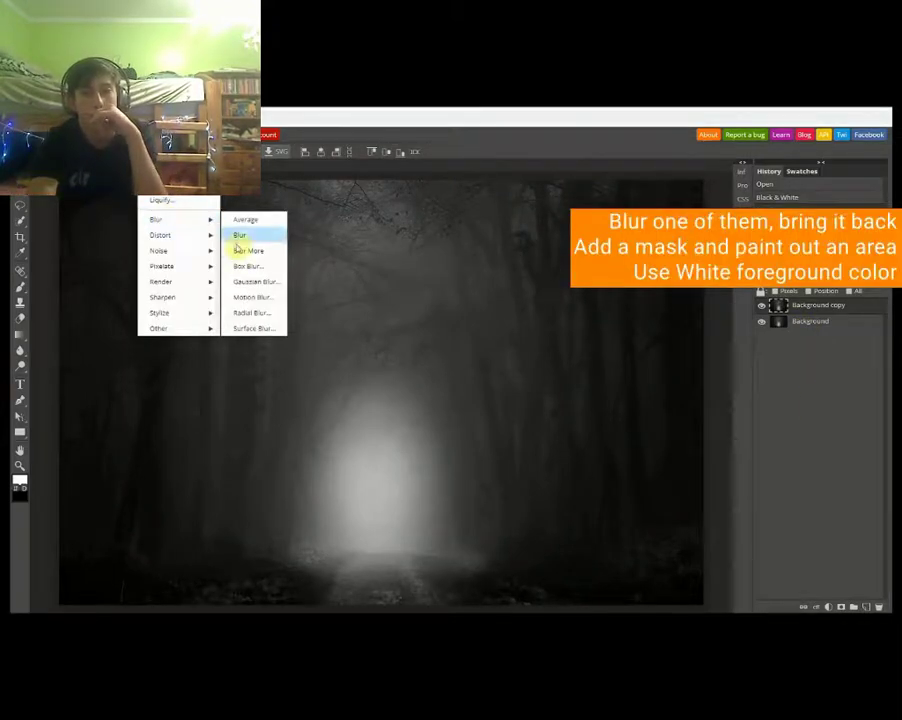
click(251, 285)
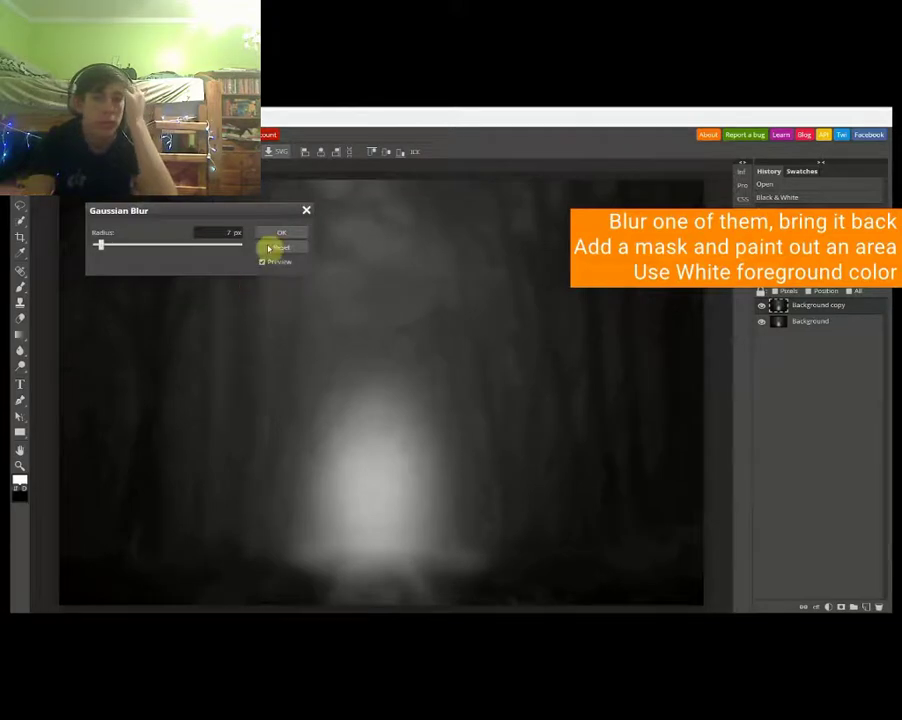
click(272, 237)
mouse_move(771, 306)
mouse_down()
mouse_move(781, 330)
mouse_move(780, 313)
mouse_up()
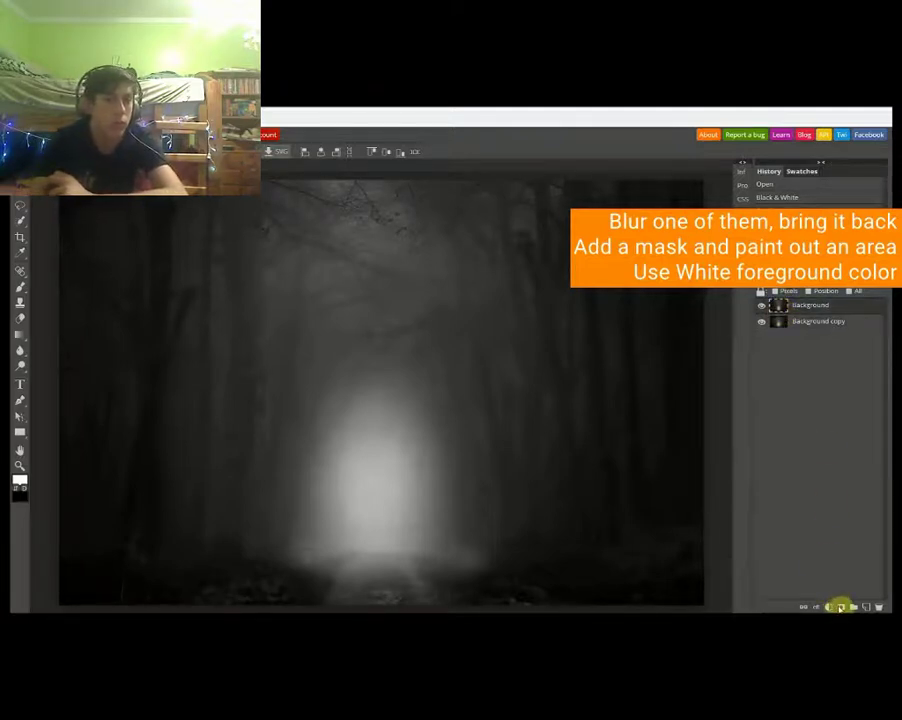
click(841, 607)
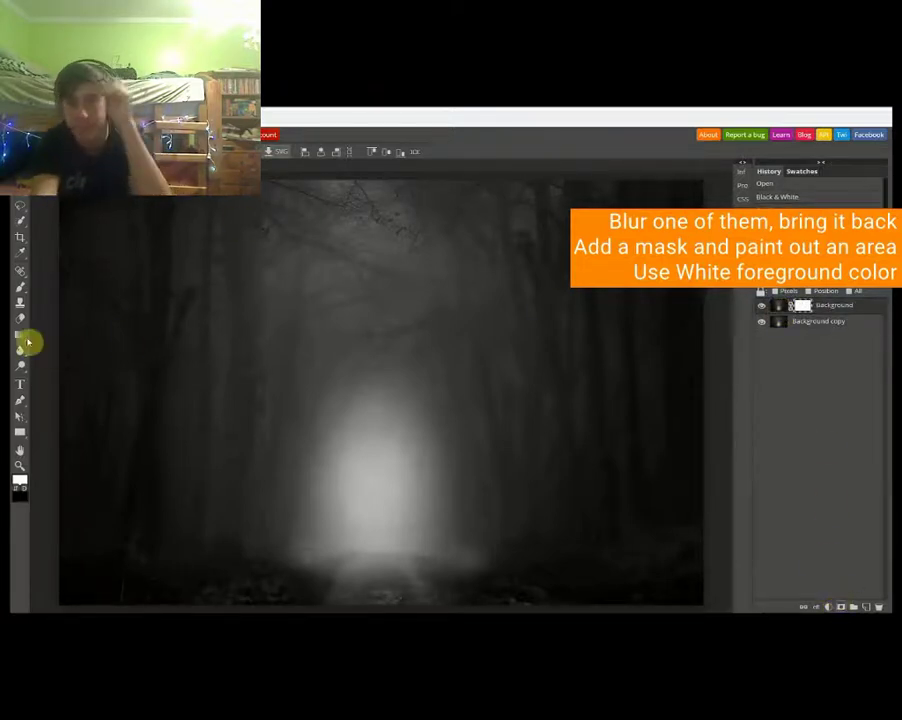
click(20, 288)
click(58, 288)
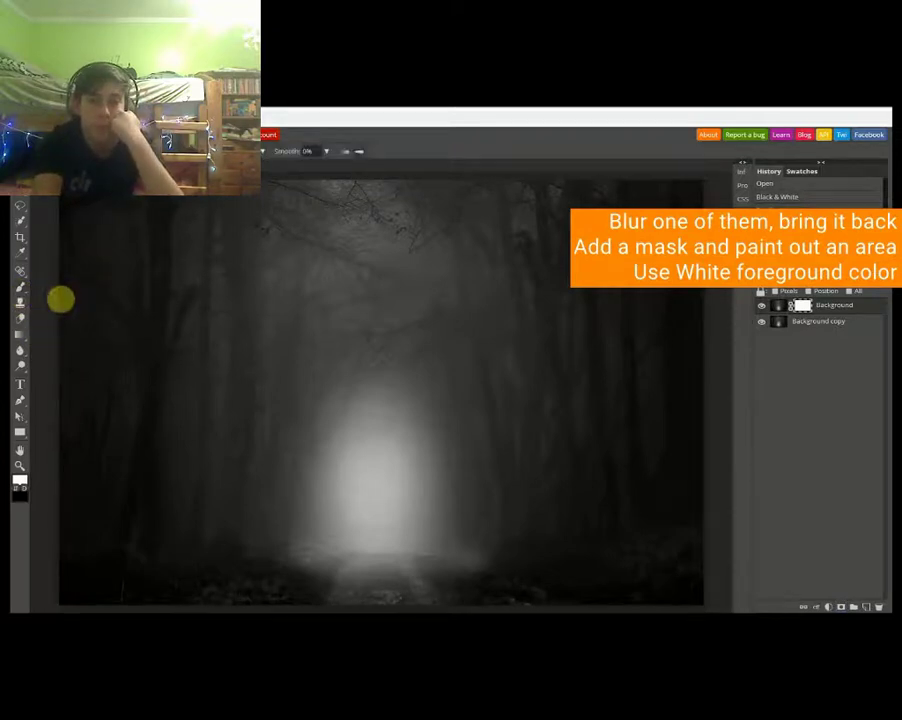
click(46, 151)
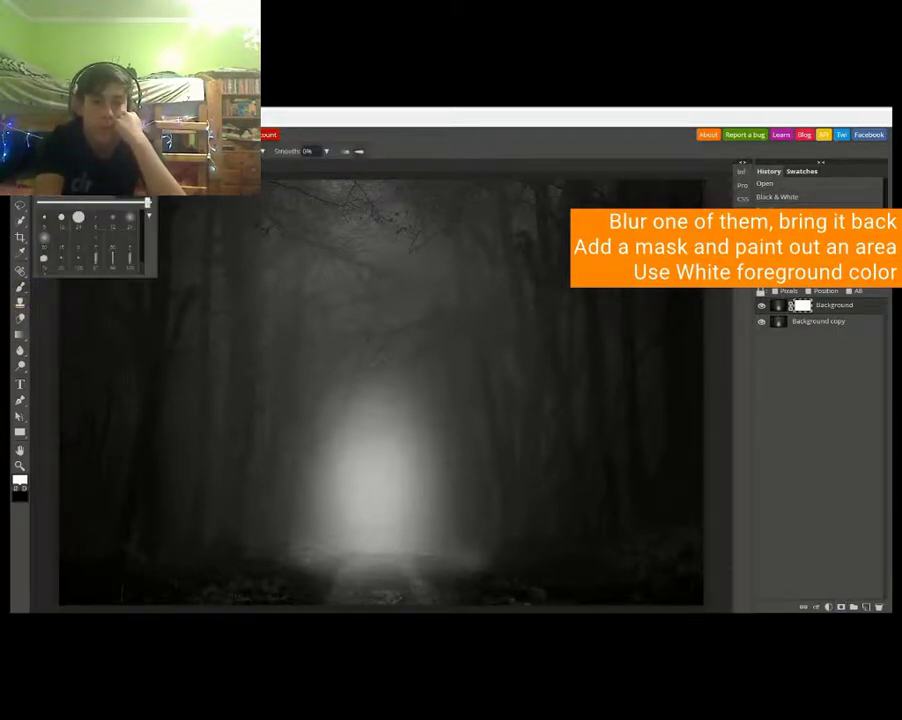
mouse_move(121, 700)
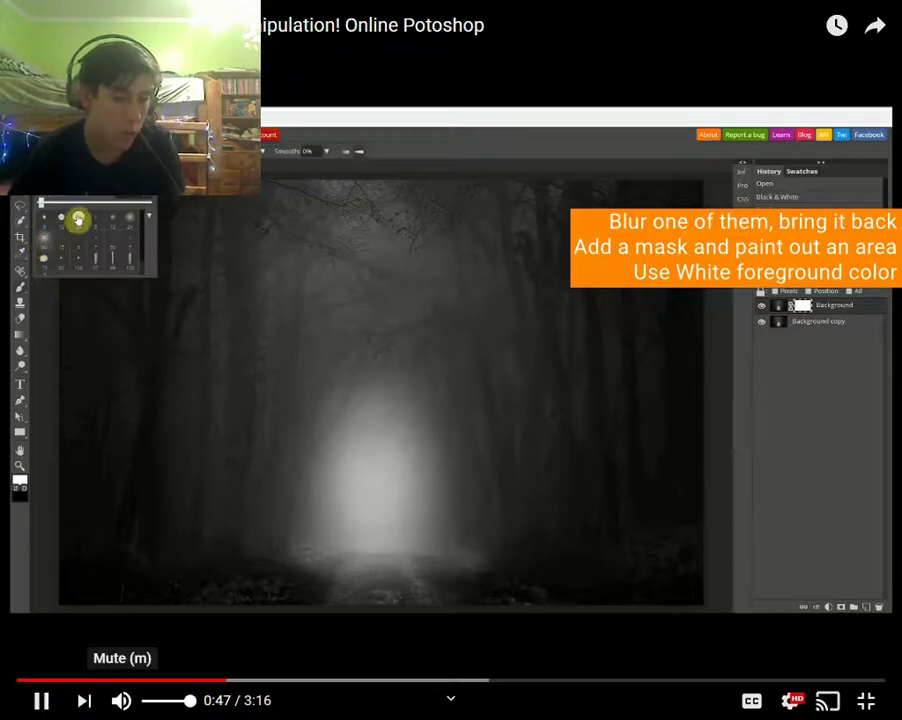
- Rewind the tutorial to its black-and-white section, pause it at 0:15 and leave full screen
click(18, 681)
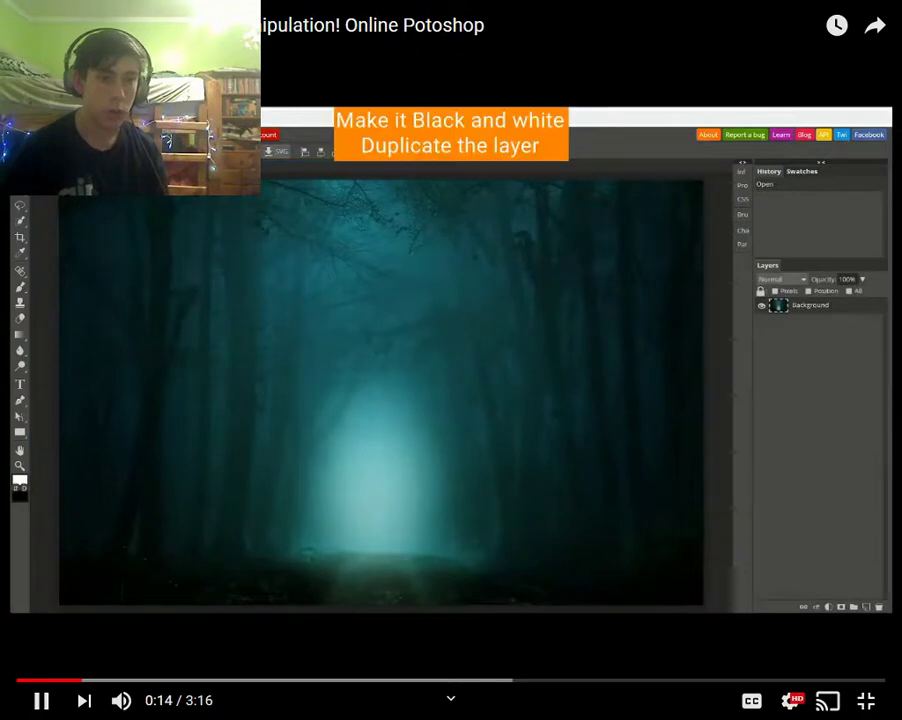
key(space)
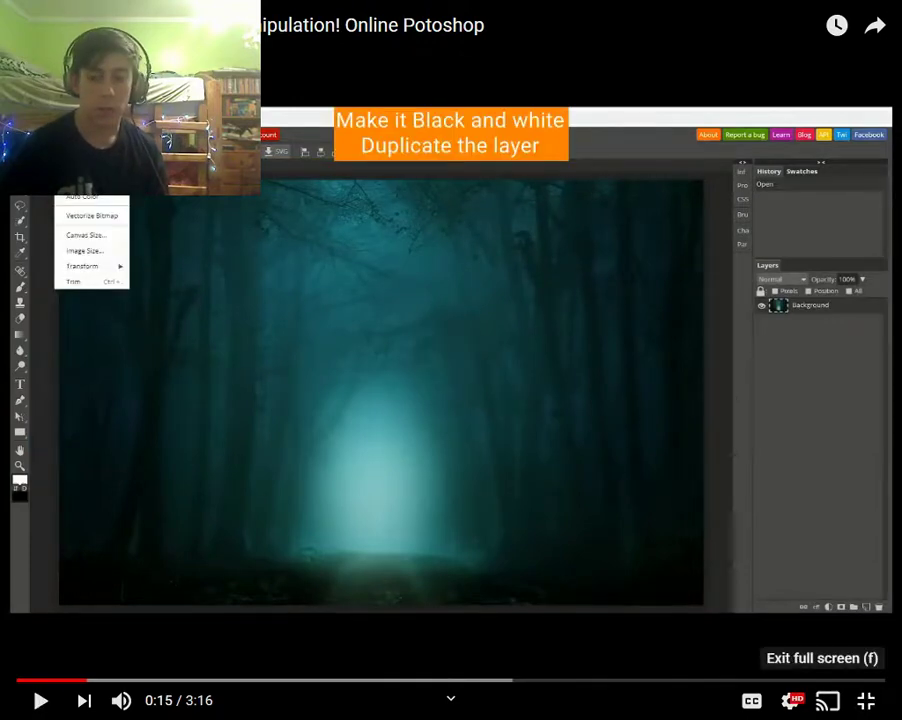
click(866, 700)
- Switch to Photopea and paint a red number 1 above the smallest photo with the Brush tool on the Background layer
key(ctrl+Tab)
key(ctrl+Tab)
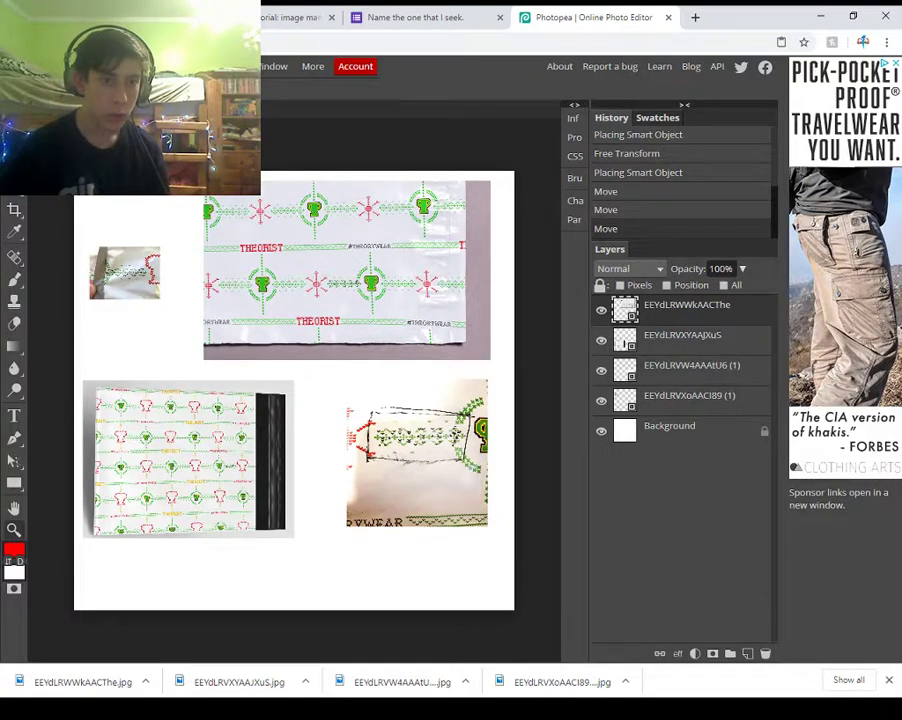
right_click(14, 166)
right_click(14, 232)
right_click(14, 280)
click(72, 281)
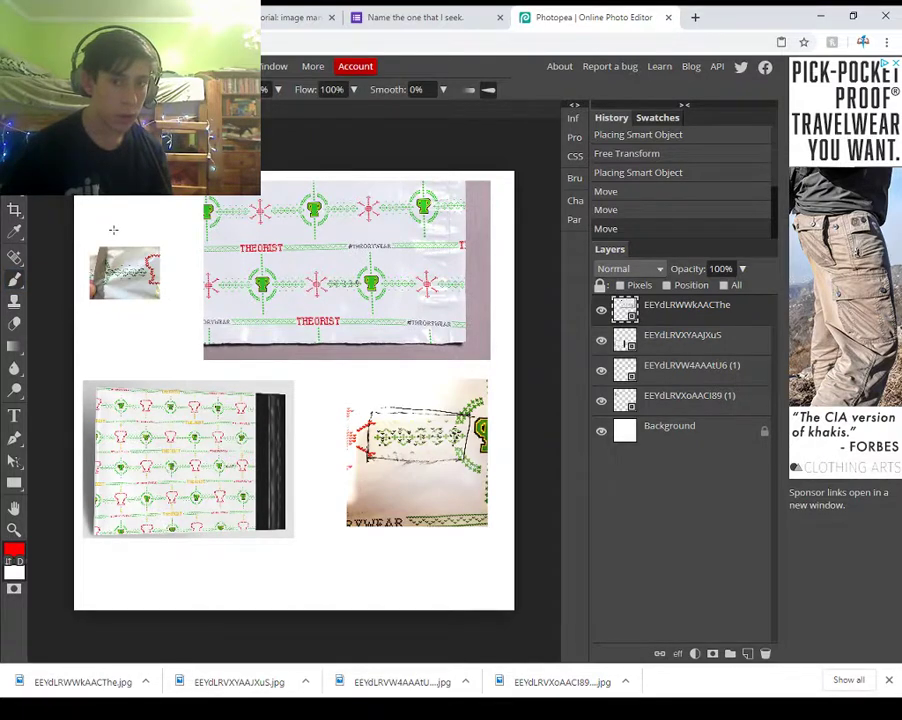
click(660, 428)
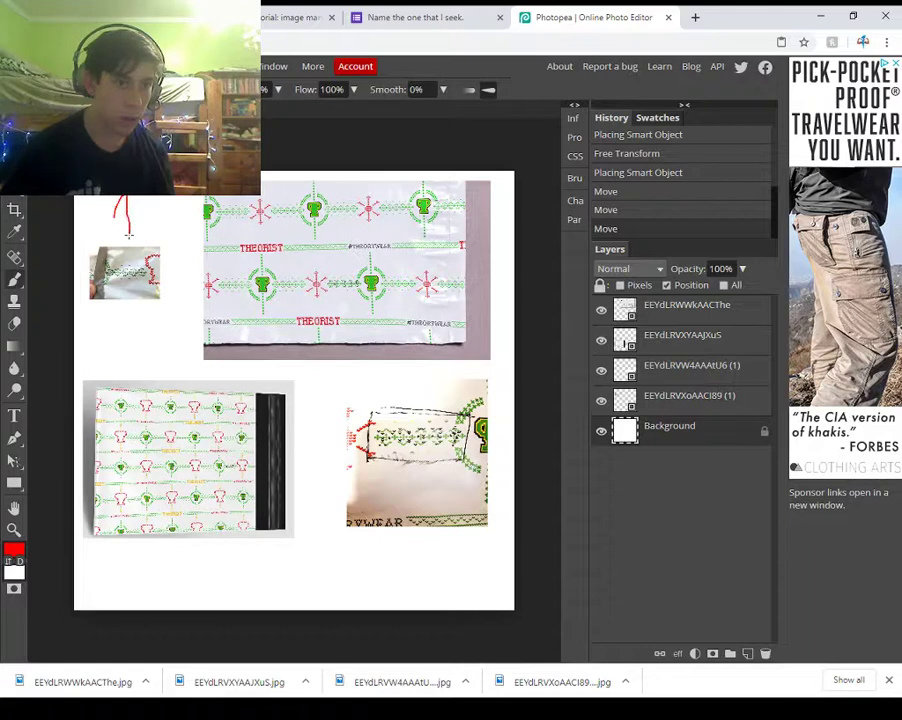
drag(156, 225, 157, 229)
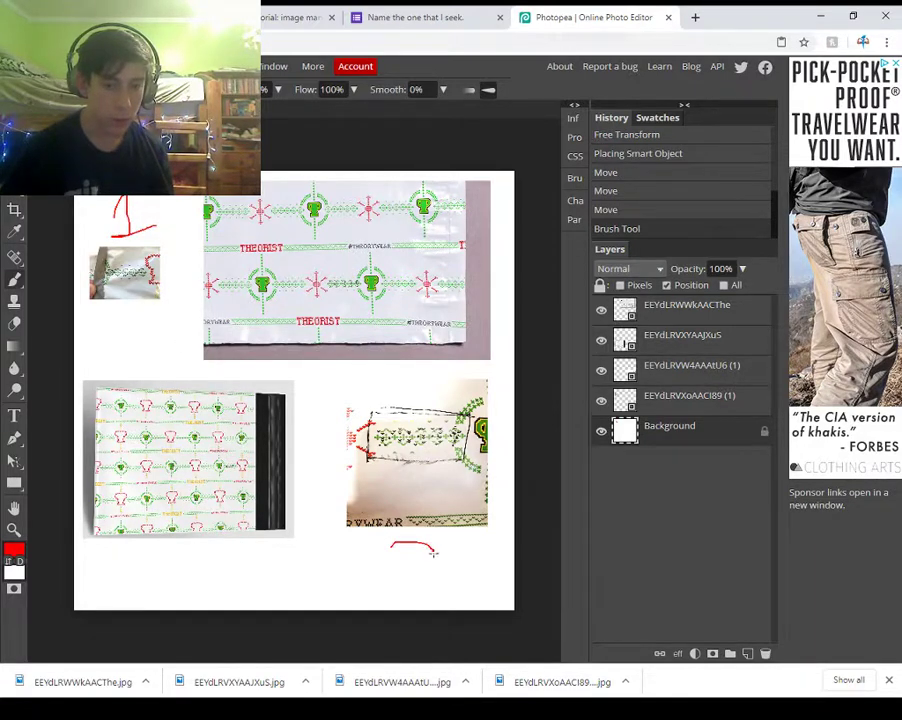
- Paint red numbers 2 and 3 below the two lower photos and a 4 below the large upper photo
drag(425, 582, 446, 577)
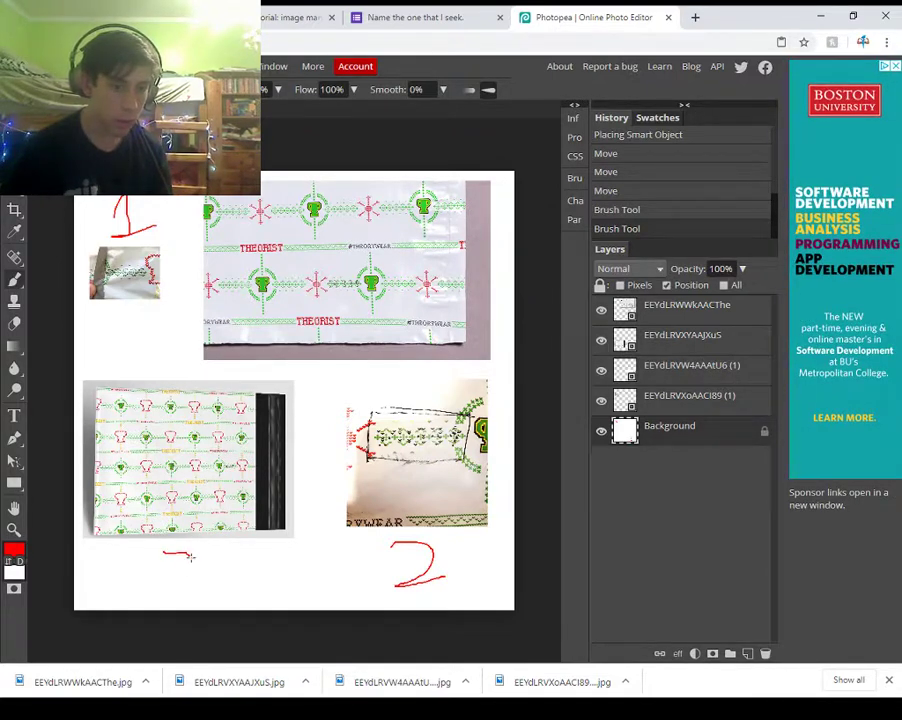
drag(186, 590, 165, 594)
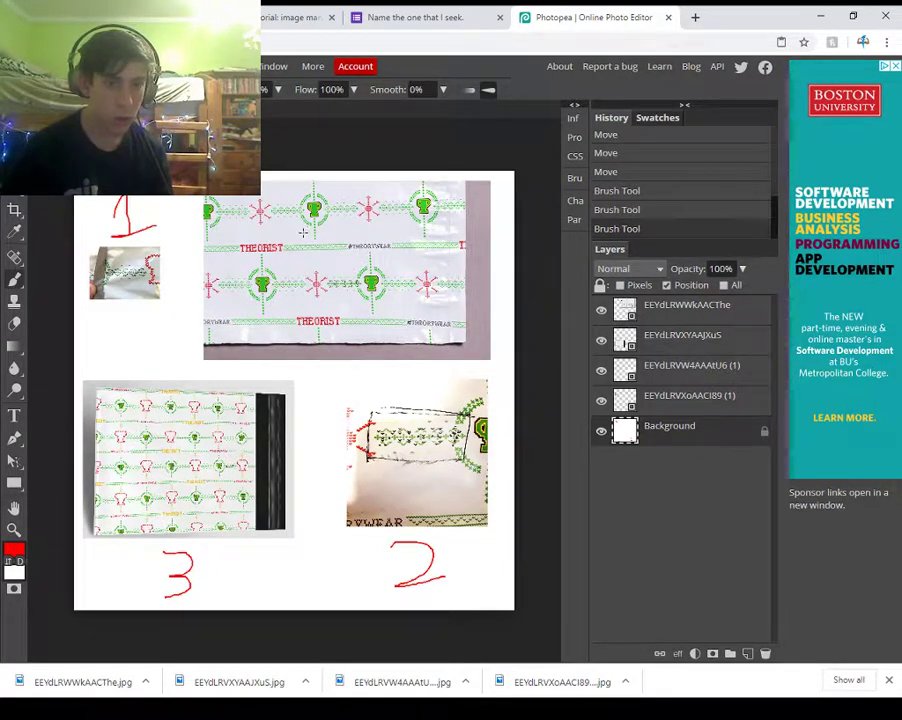
drag(326, 257, 361, 241)
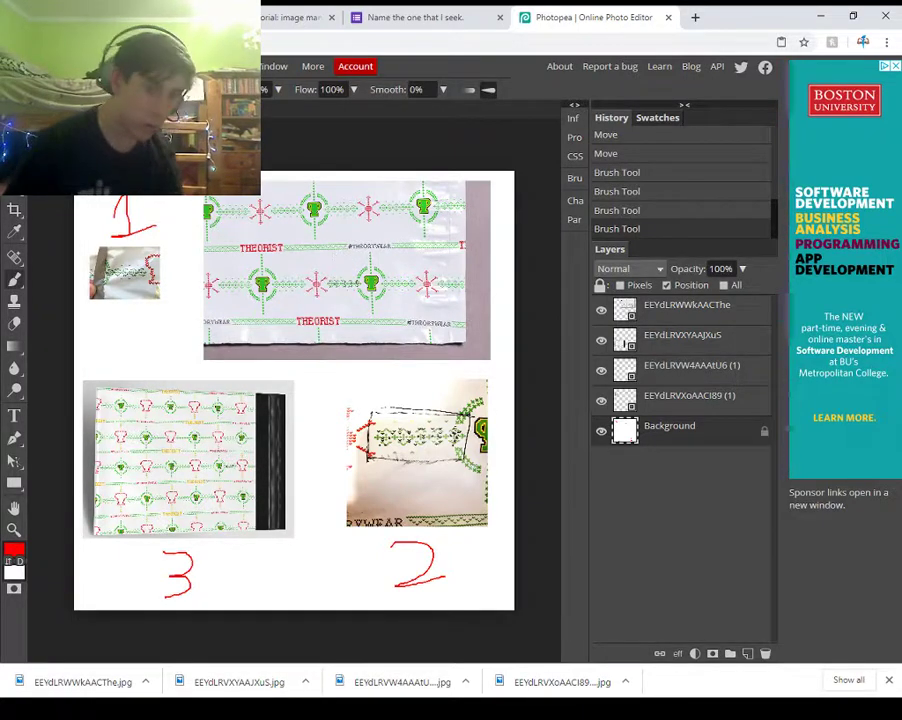
key(ctrl+z)
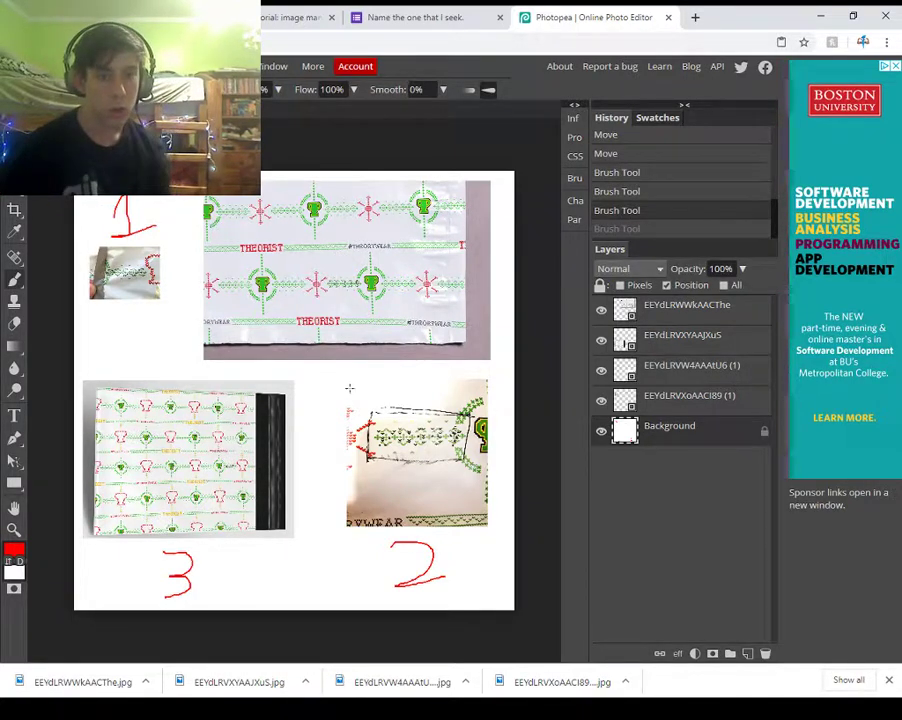
mouse_move(311, 370)
mouse_down()
mouse_move(338, 361)
mouse_move(345, 379)
mouse_up()
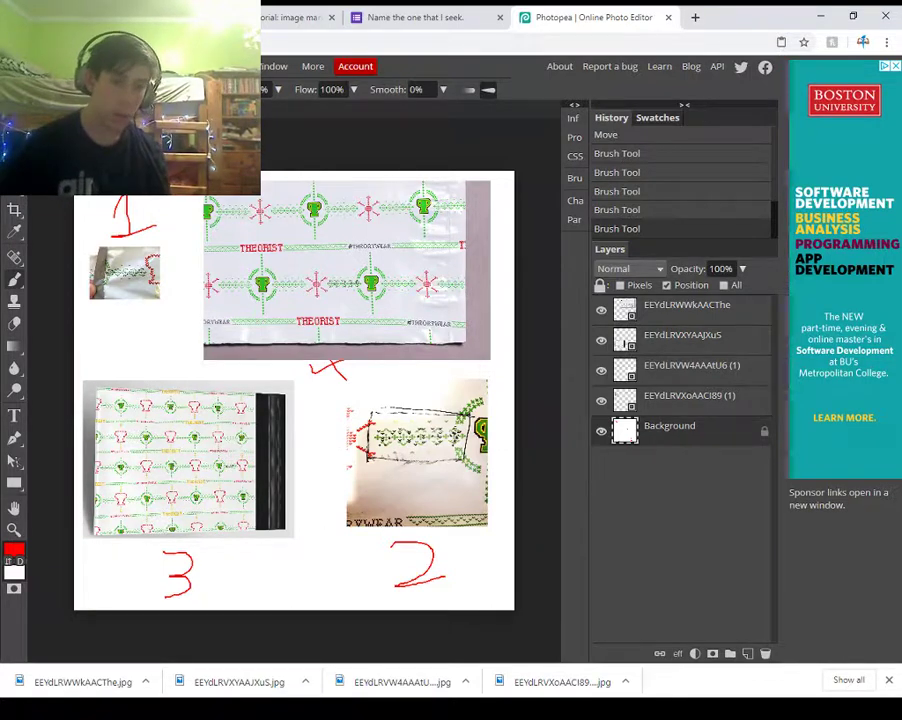
- Open the photo of the whole patterned bag with the black strip, marked 3, as a separate document
drag(82, 682, 141, 540)
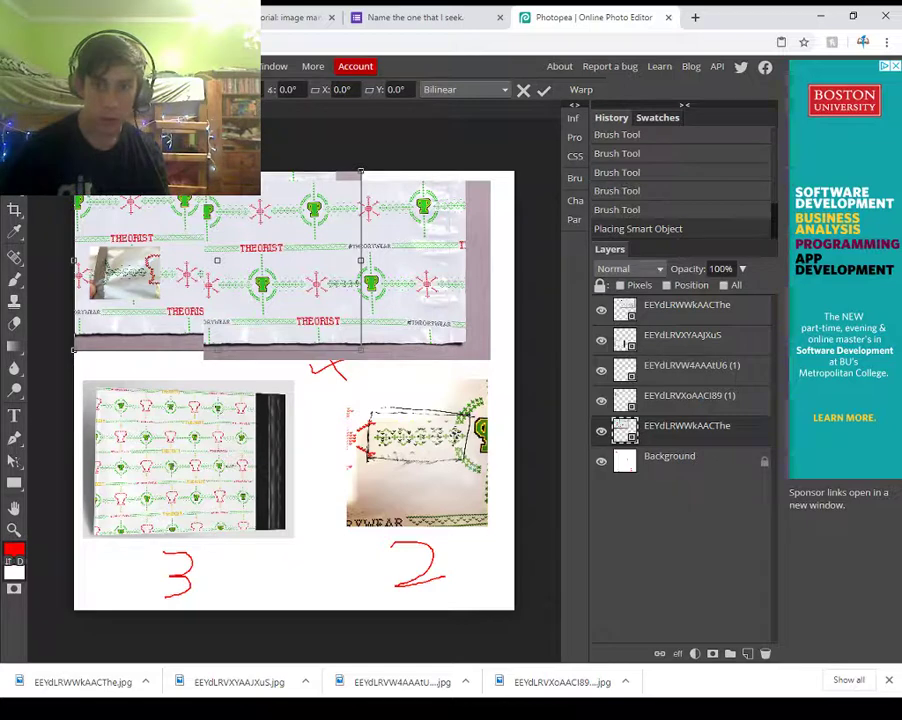
click(523, 91)
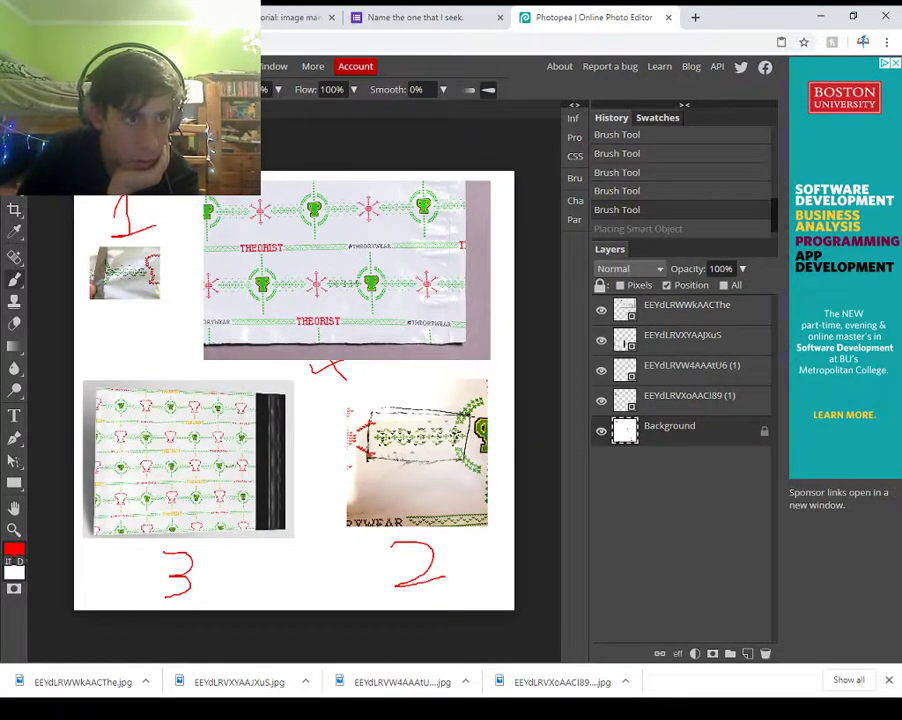
click(17, 66)
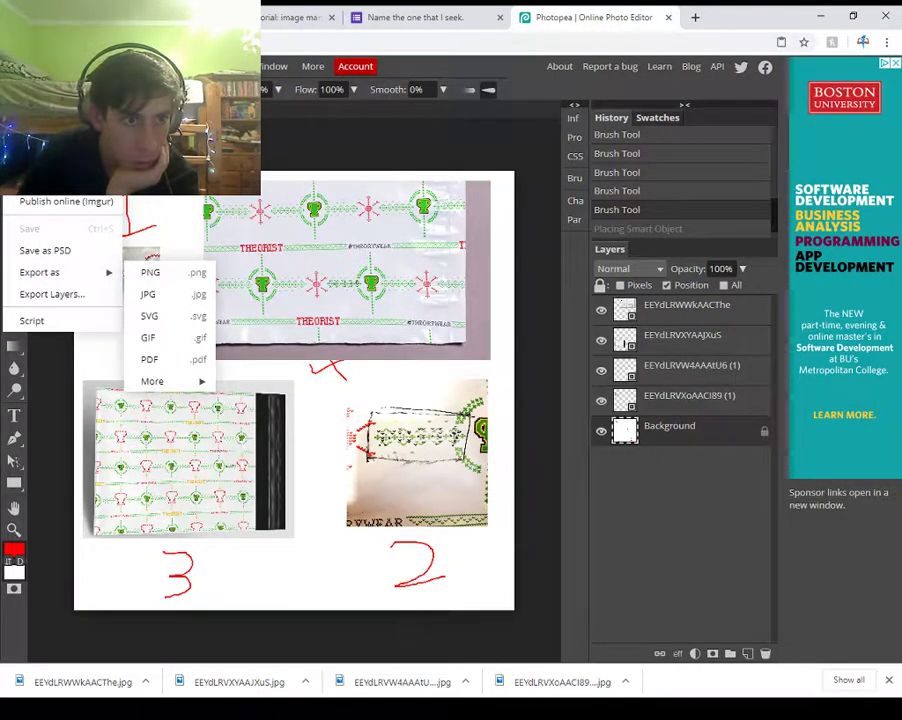
click(48, 131)
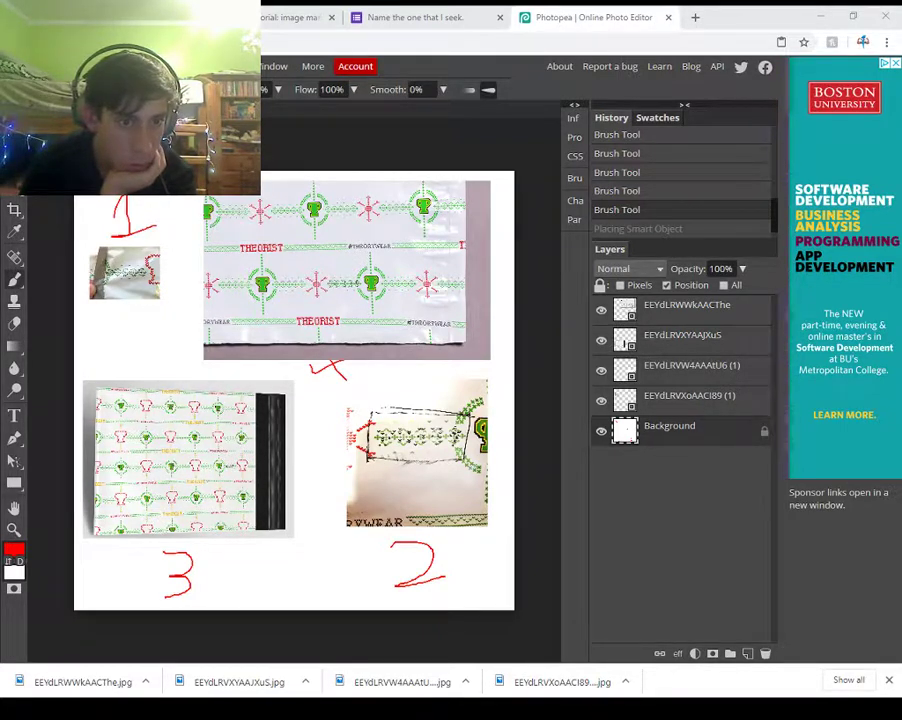
key(Return)
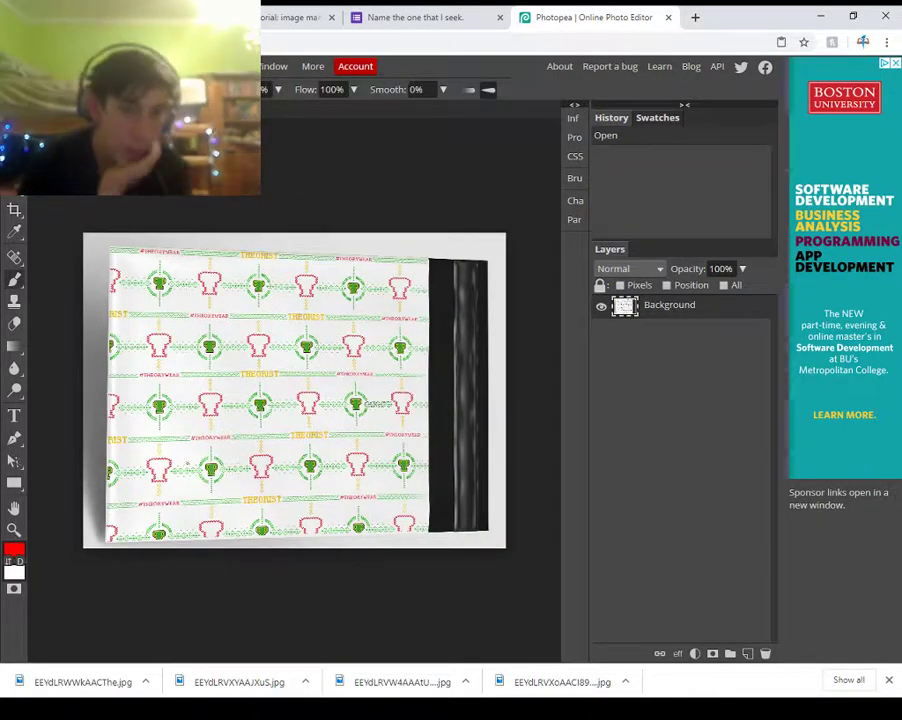
- Return to the paused Photopea tutorial video on YouTube
right_click(14, 483)
click(292, 17)
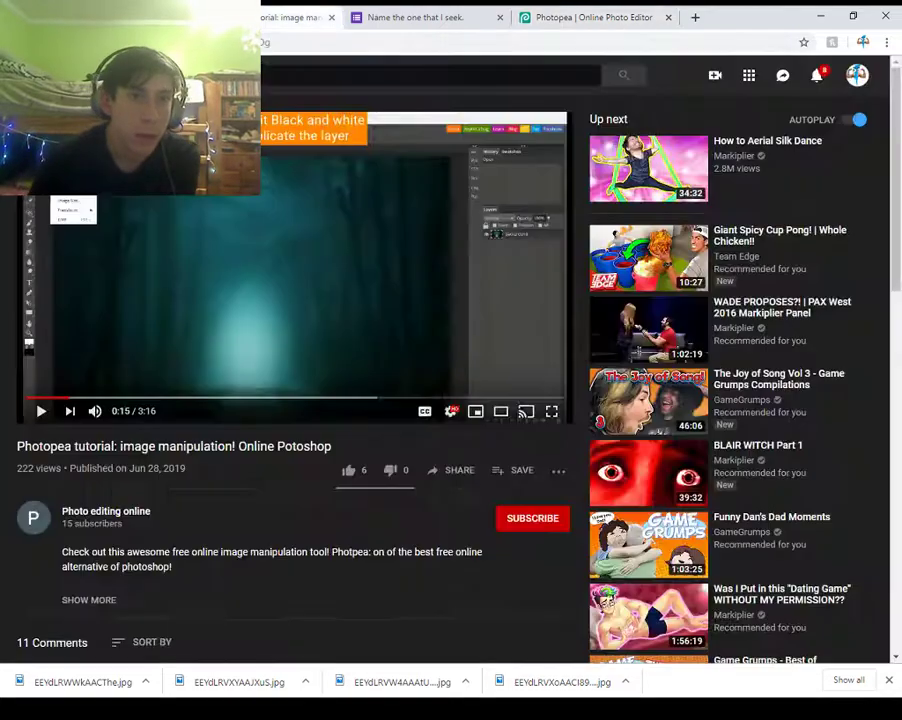
- Switch to Photopea and convert the bag photo to black and white with black colorize, Yellow 85 and Green 204
click(590, 17)
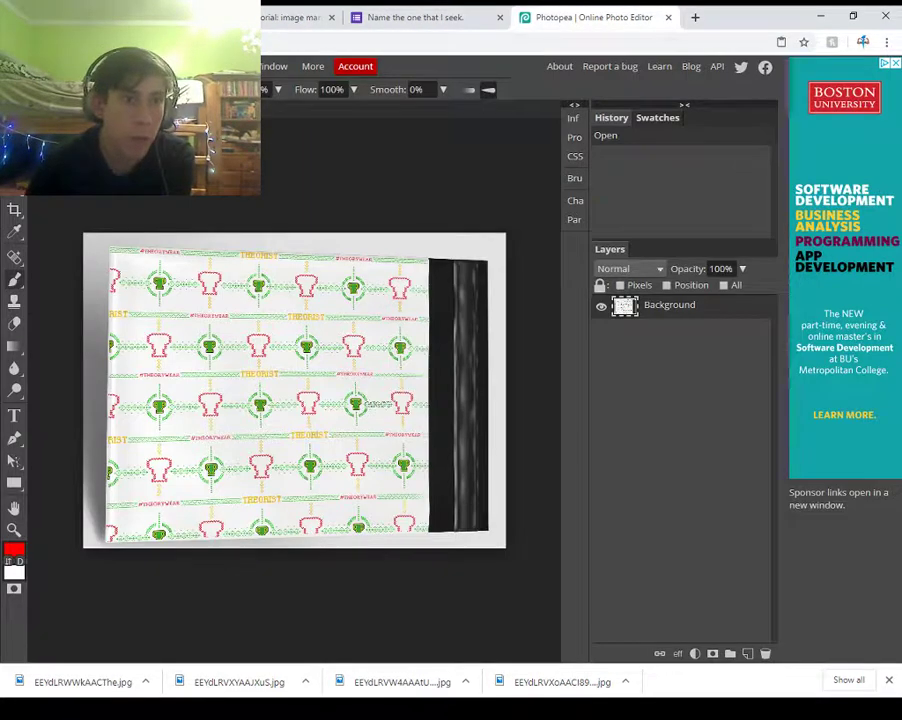
click(80, 66)
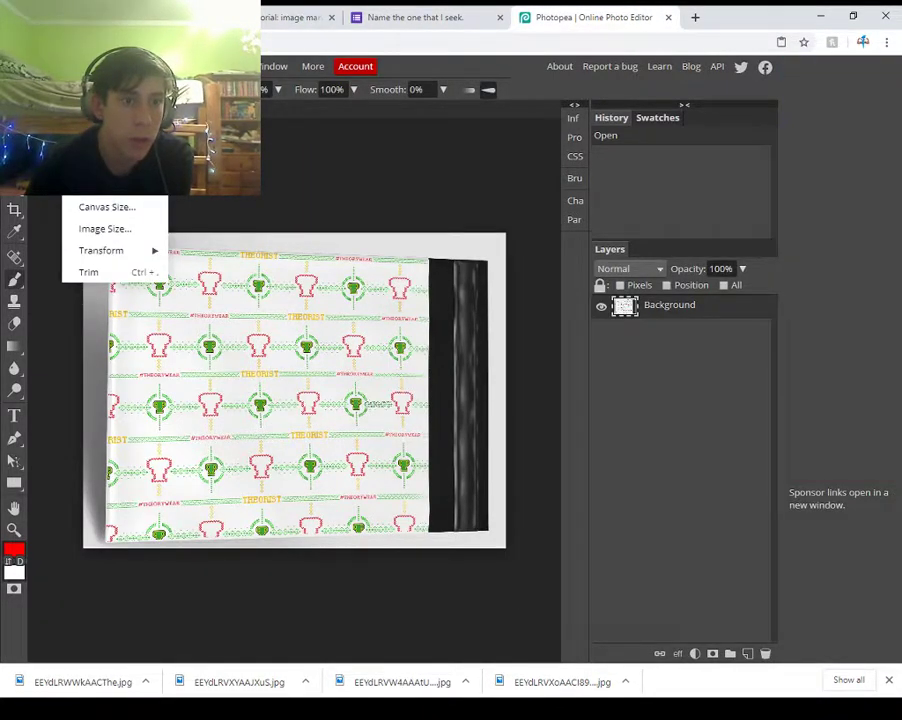
mouse_move(108, 88)
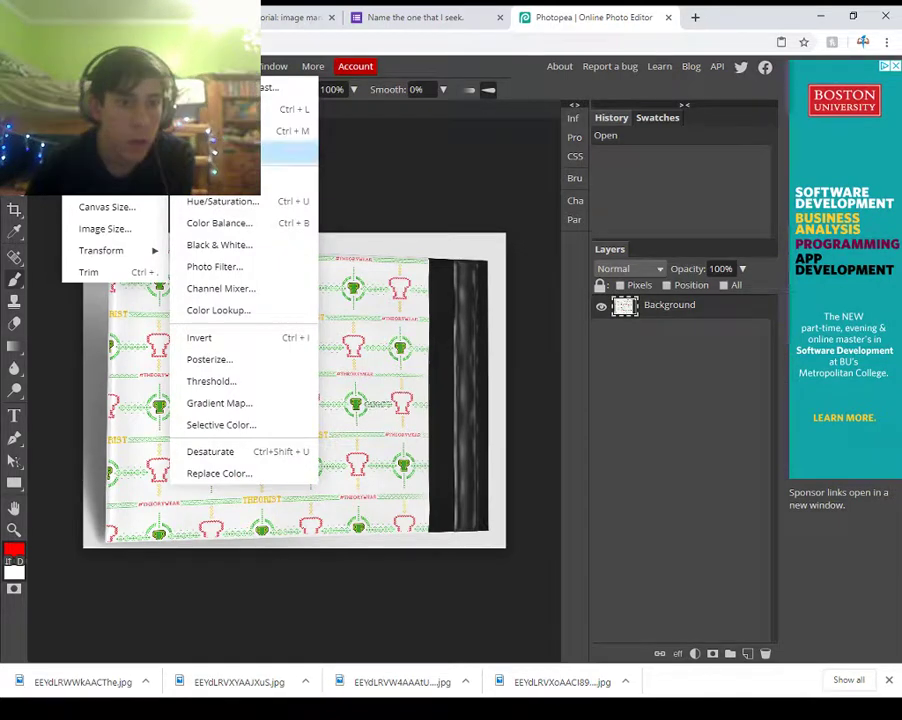
click(219, 244)
drag(180, 170, 643, 229)
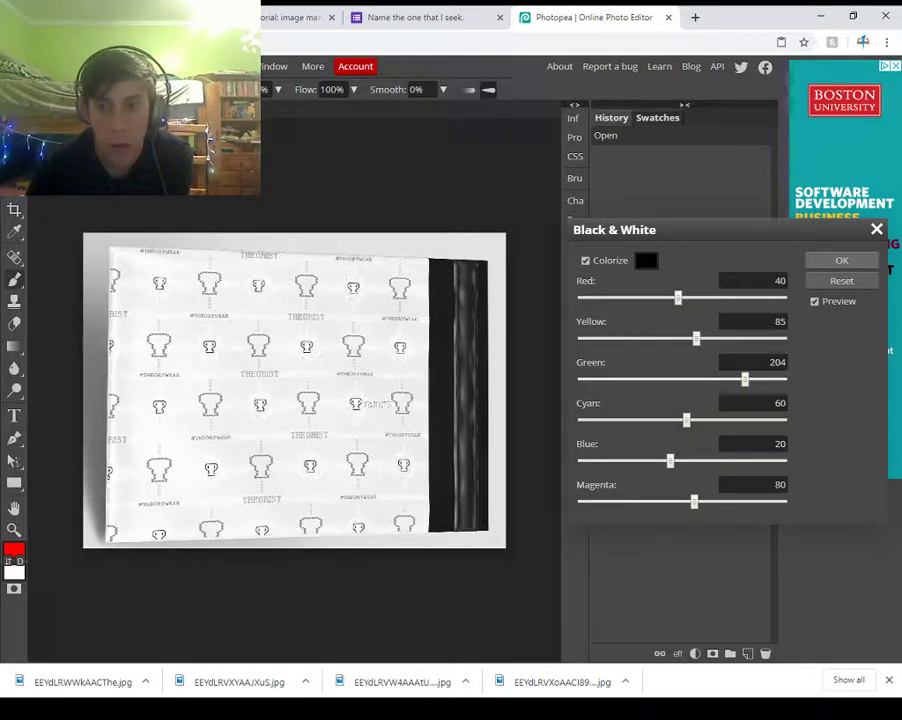
key(Return)
- Return to the YouTube tutorial and watch it up to the part that duplicates the layer
click(290, 17)
key(space)
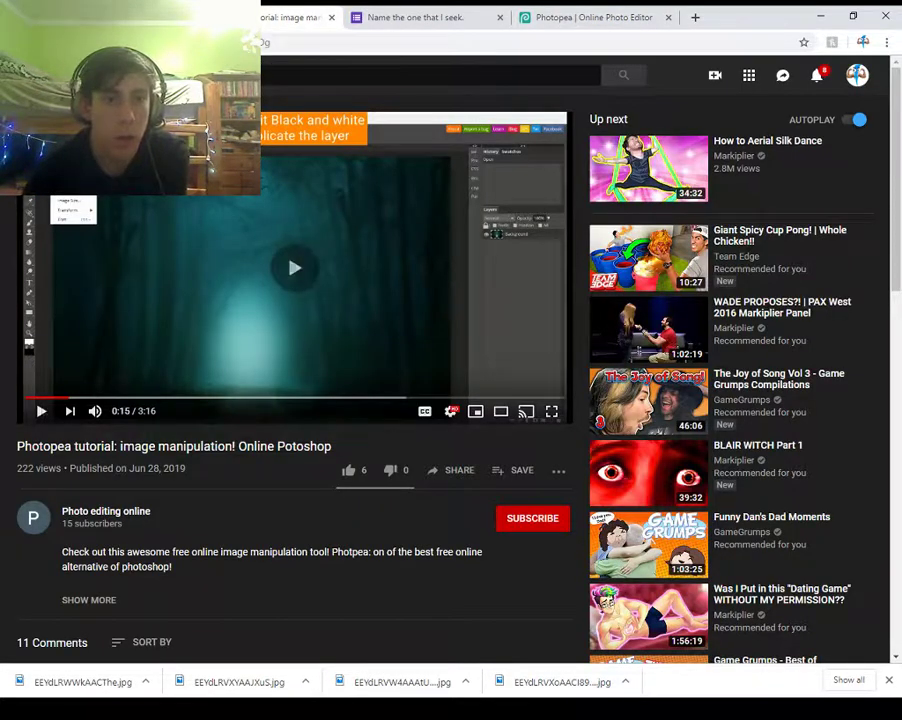
key(space)
key(space)
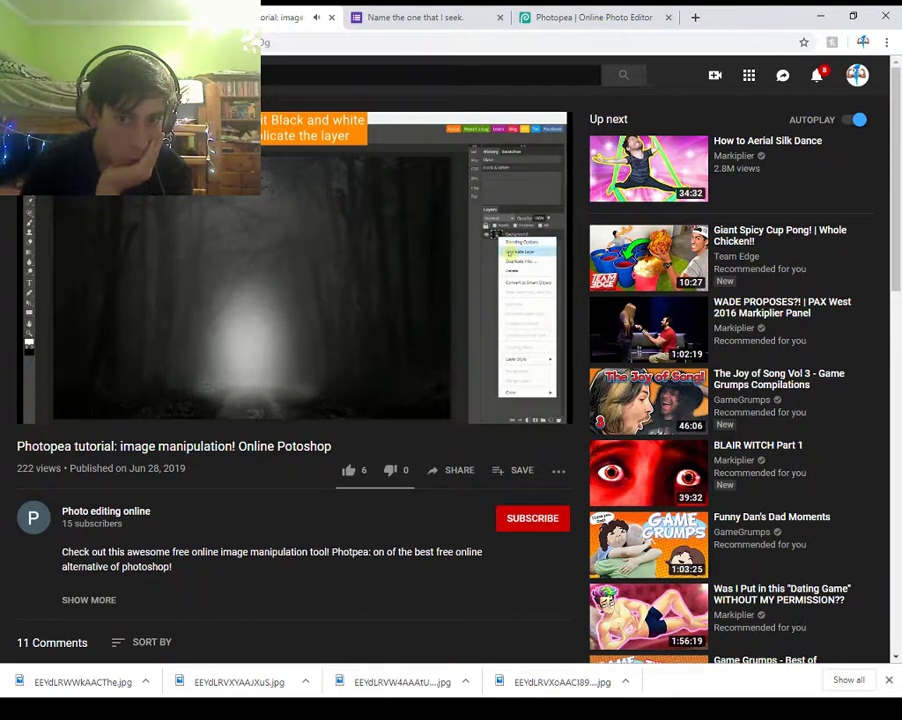
click(361, 173)
- Switch to Photopea and duplicate the Background layer of the bag photo
click(580, 17)
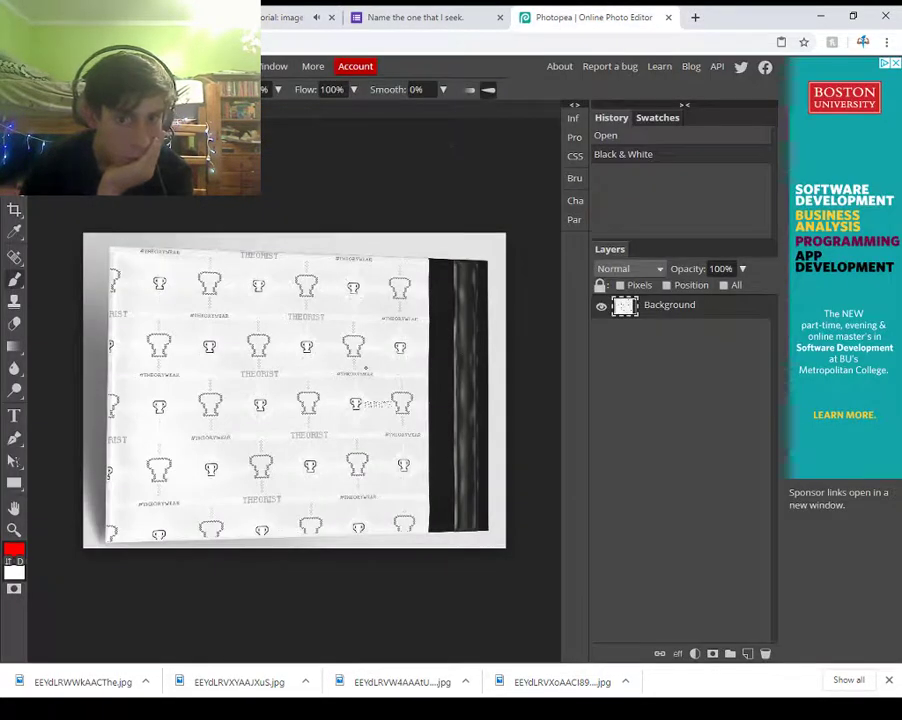
right_click(660, 305)
click(664, 304)
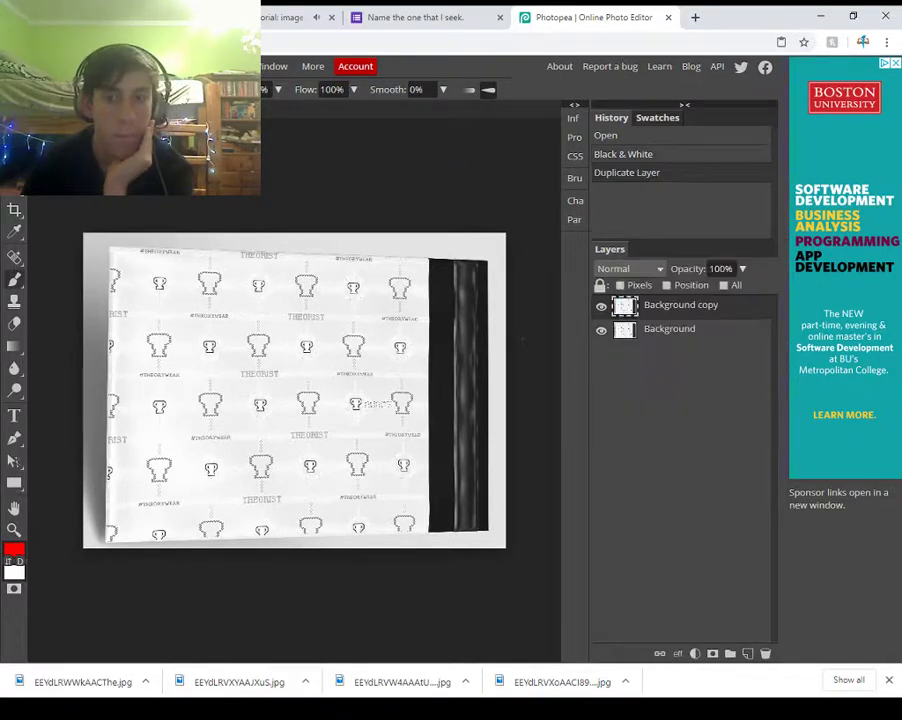
- Go back to the YouTube tutorial and watch how one layer is blurred, reordered and given a mask
key(ctrl+shift+Tab)
key(ctrl+shift+Tab)
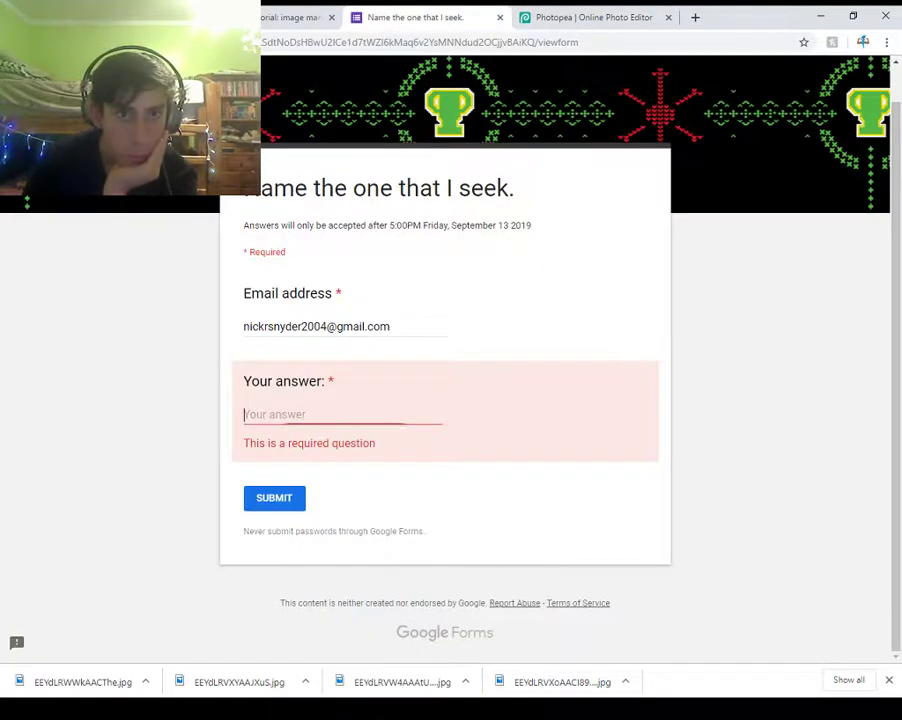
key(space)
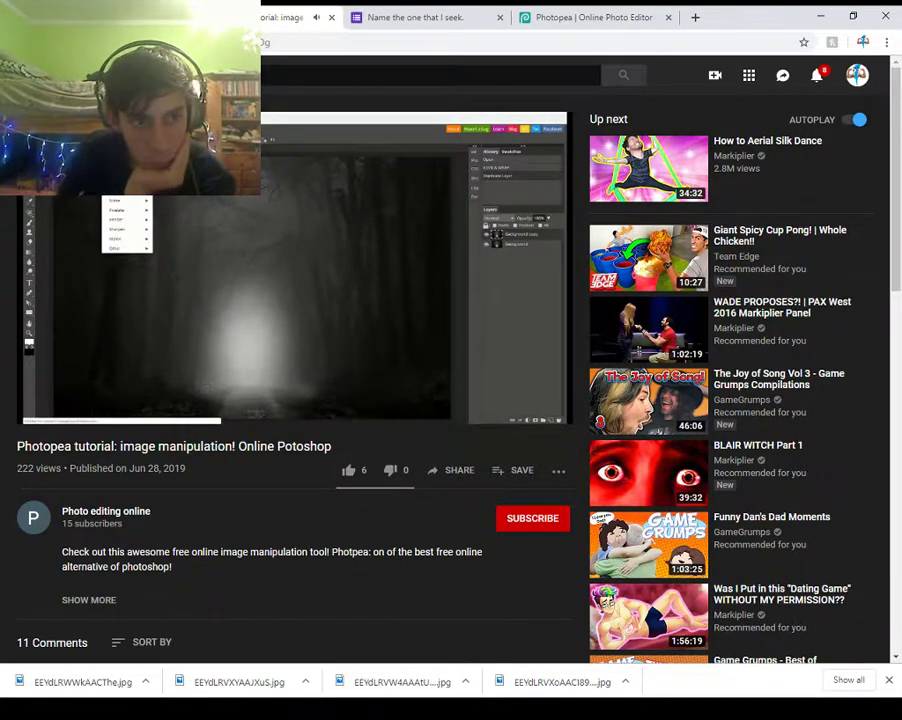
key(space)
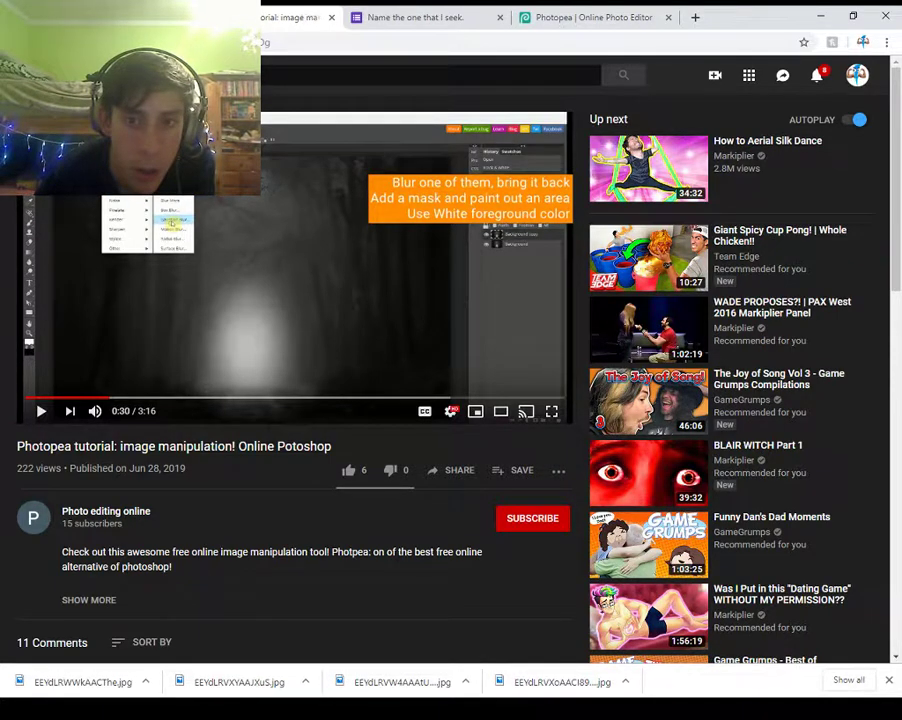
key(space)
key(space)
key(space)
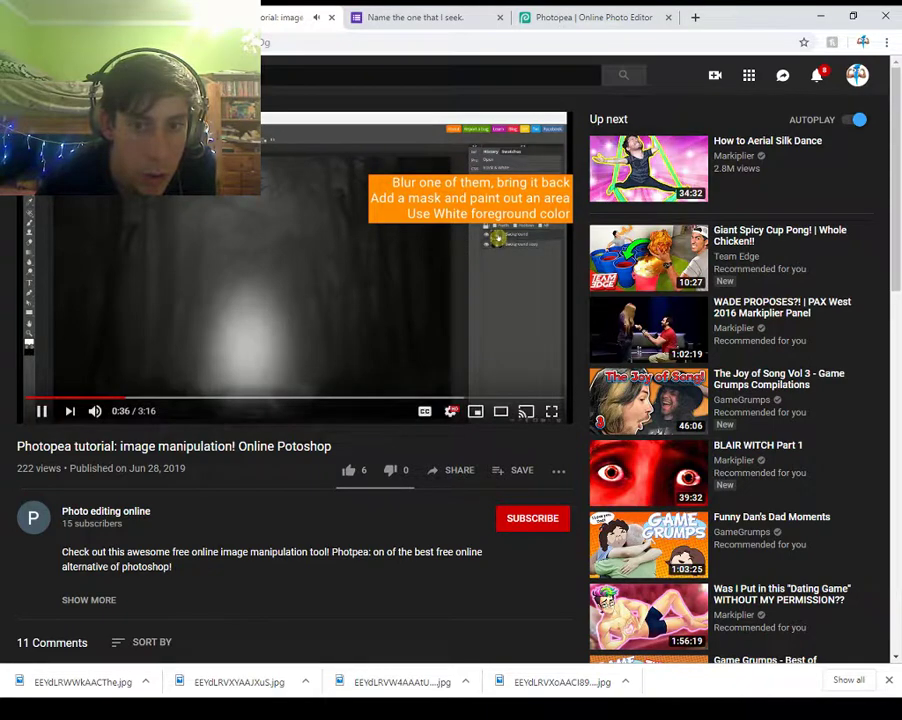
double_click(294, 267)
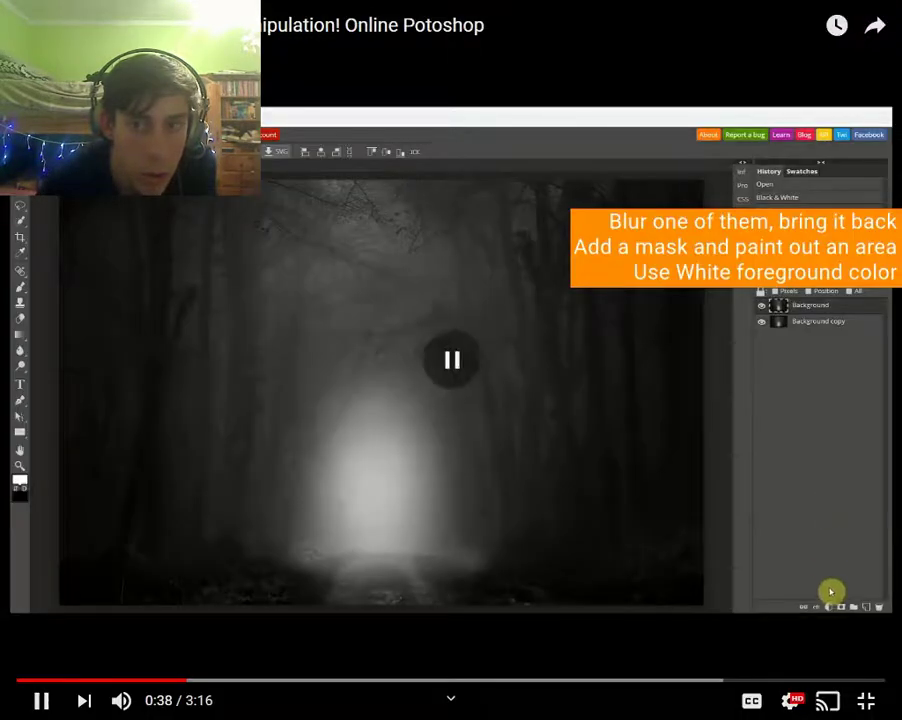
double_click(730, 545)
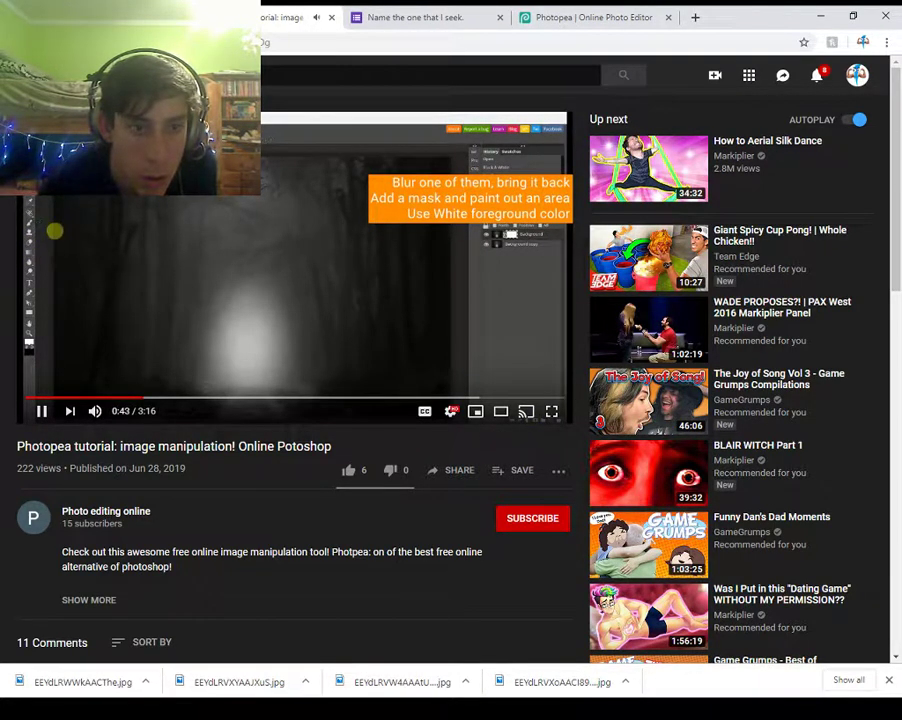
- Rewind the tutorial to before the blur section and rewatch how the blurred layer is handled
right_click(203, 240)
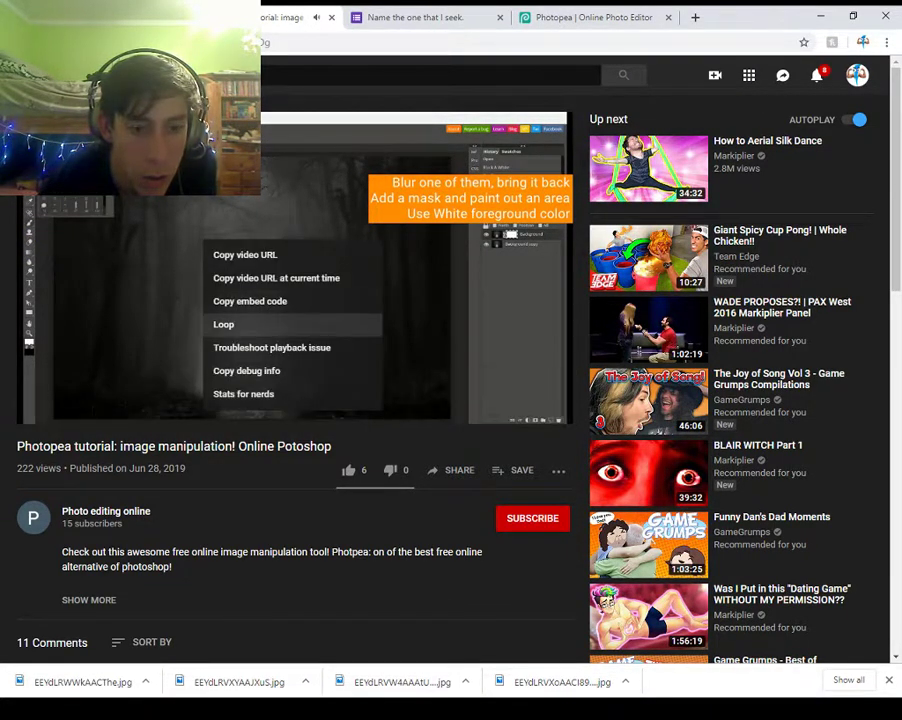
click(198, 244)
click(198, 244)
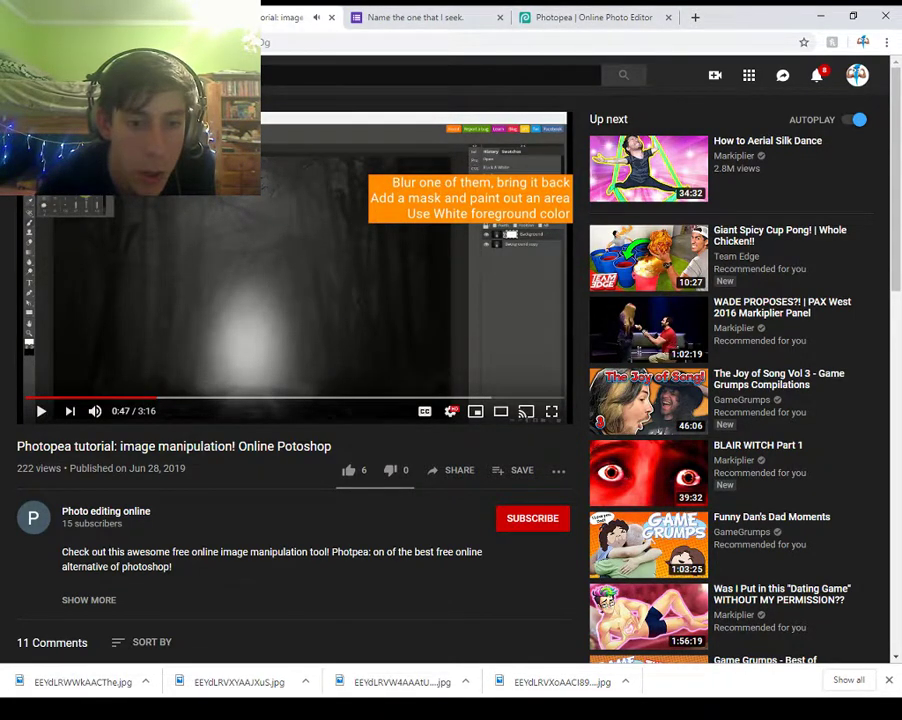
click(150, 398)
click(133, 398)
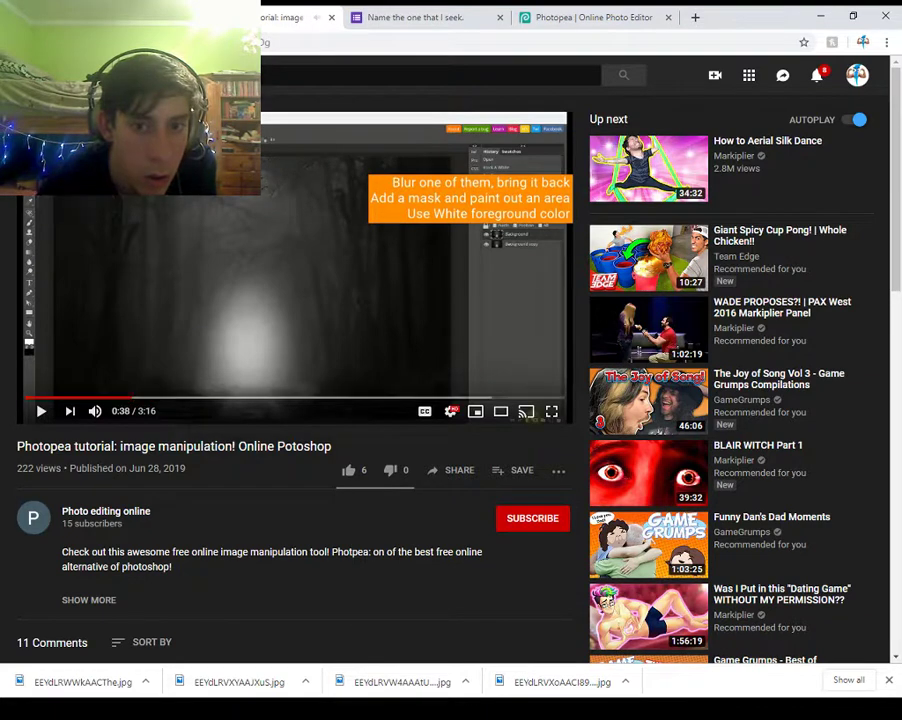
click(111, 398)
click(96, 398)
key(space)
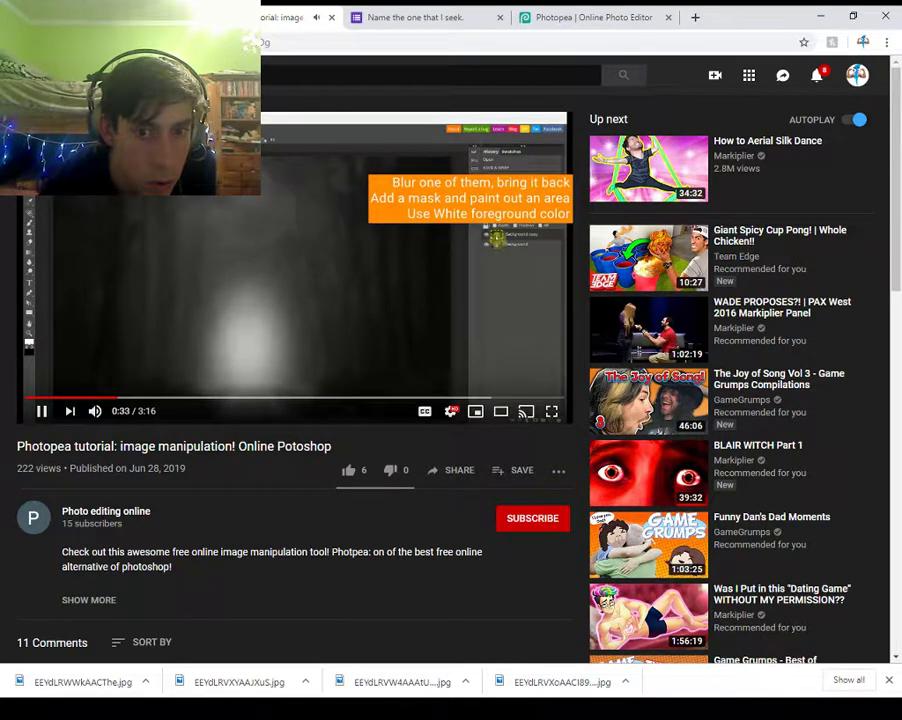
click(295, 267)
- In Photopea, apply a 7.2 px Gaussian Blur to the Background copy layer and move it below the Background layer
click(593, 17)
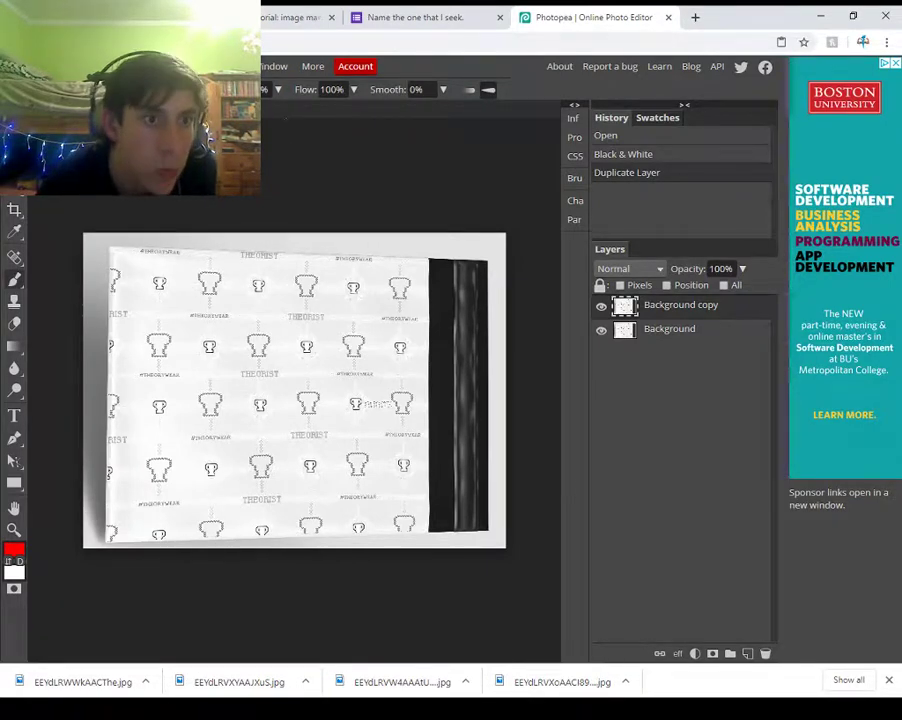
click(80, 66)
mouse_move(110, 87)
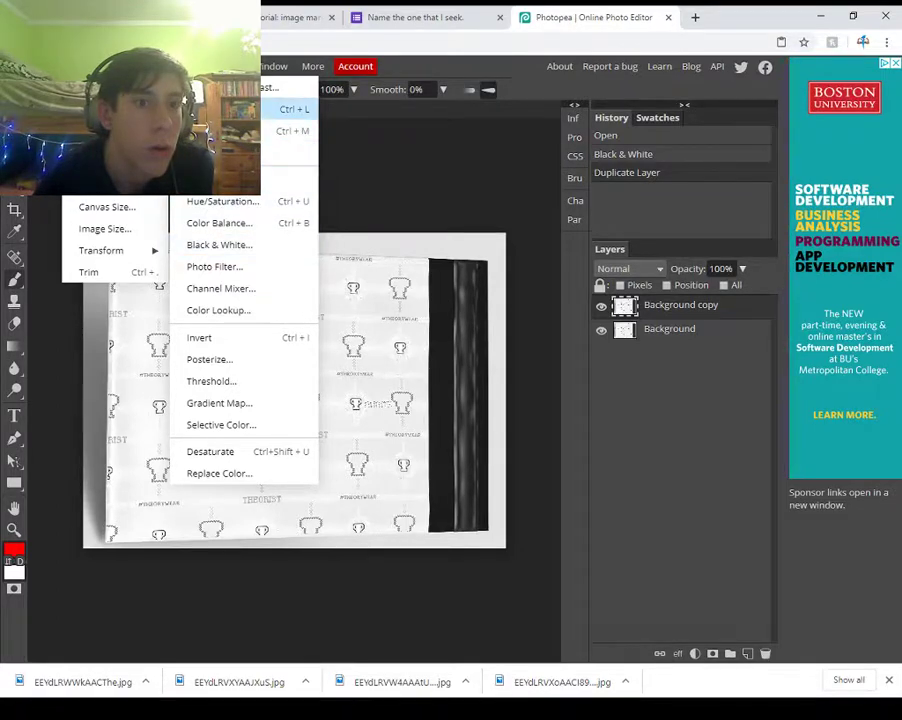
click(200, 66)
mouse_move(235, 185)
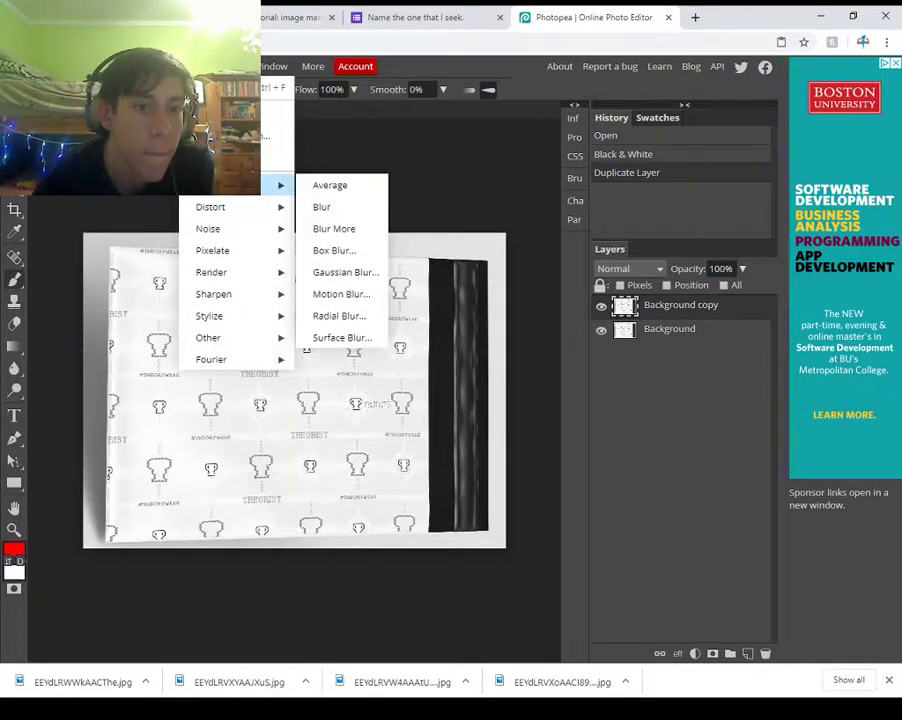
click(345, 272)
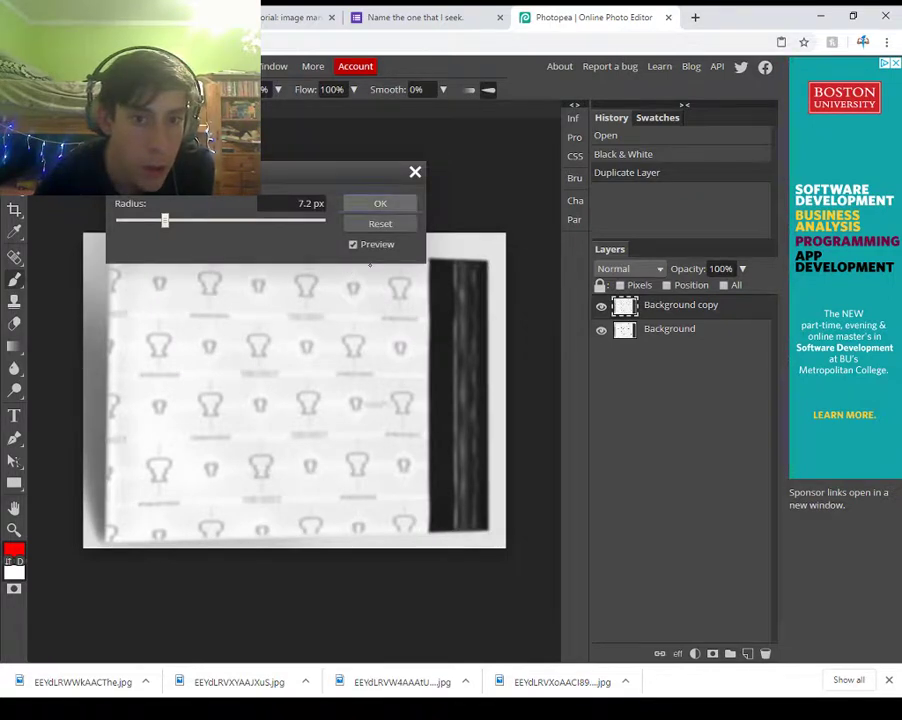
click(380, 203)
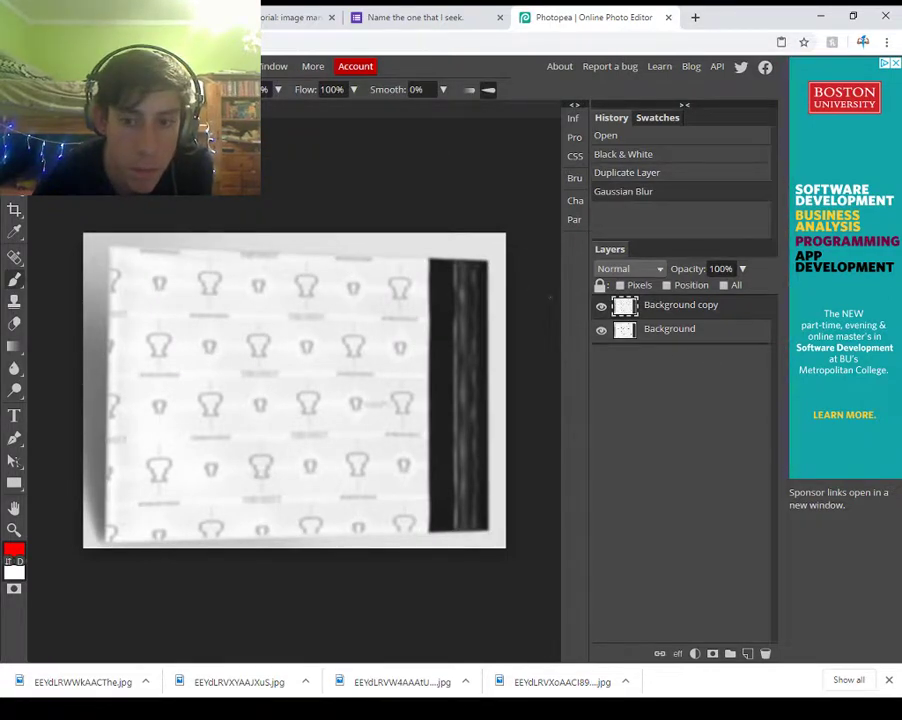
key(ctrl+bracketleft)
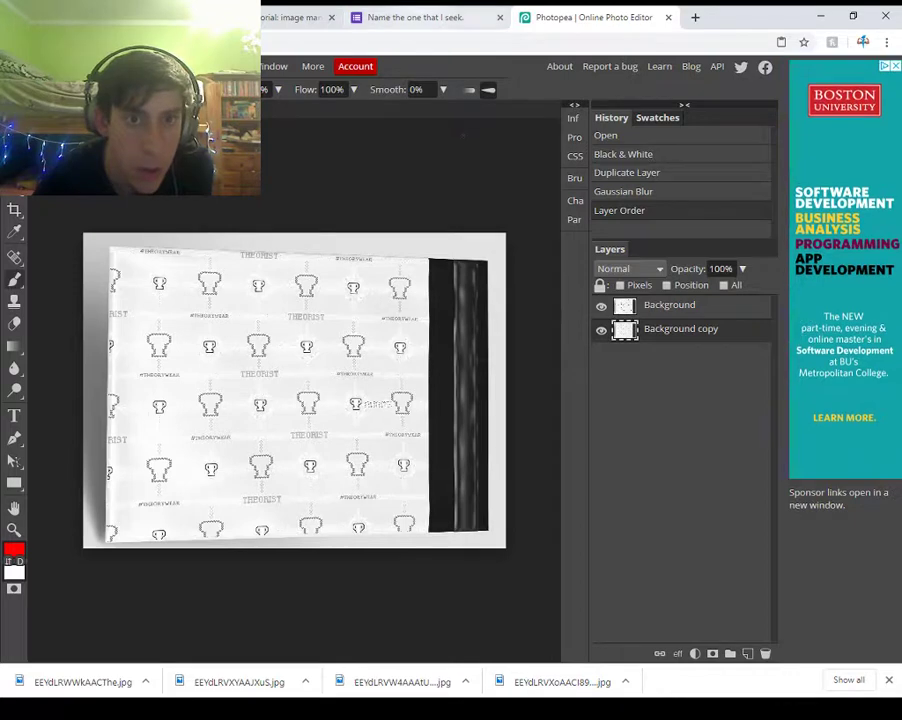
- Return to the YouTube tutorial and watch the part that adds a mask to the upper layer
key(ctrl+shift+Tab)
key(ctrl+shift+Tab)
key(space)
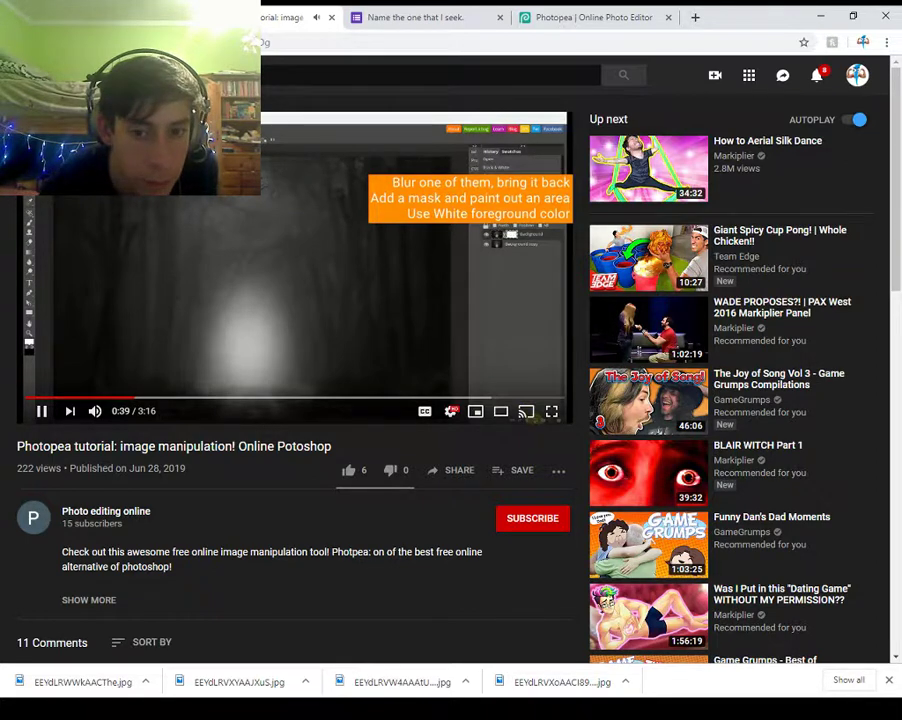
key(space)
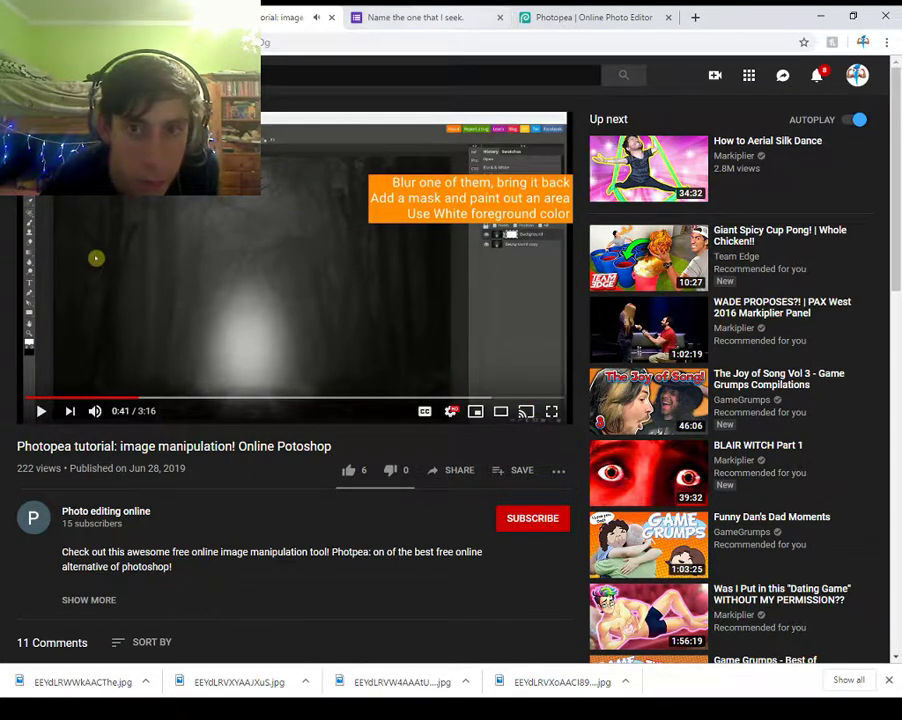
- Switch to Photopea and check the order of the Background and Background copy layers
click(594, 17)
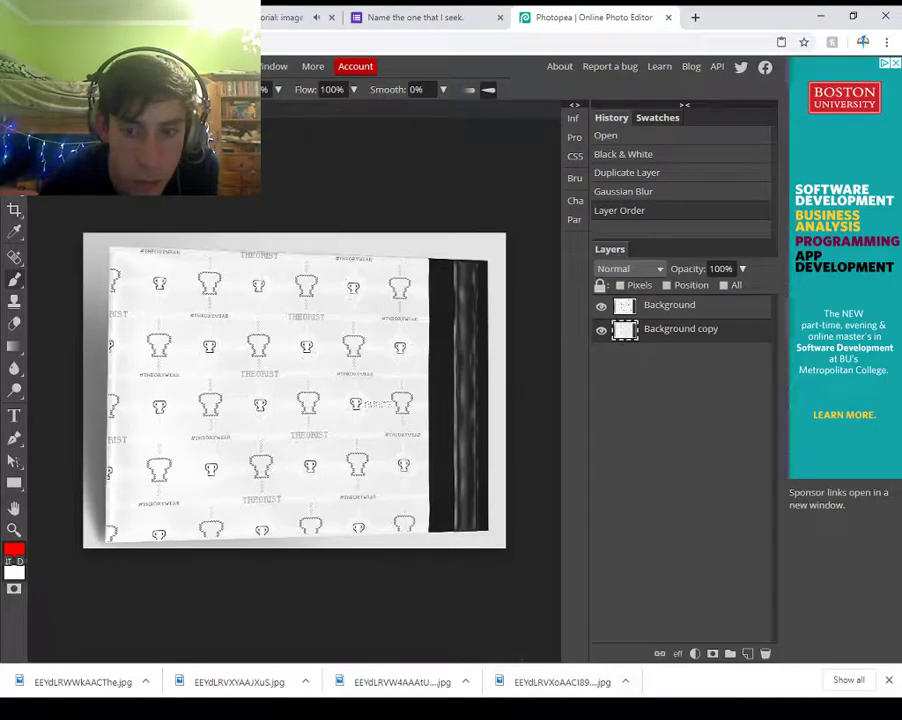
click(670, 305)
click(681, 329)
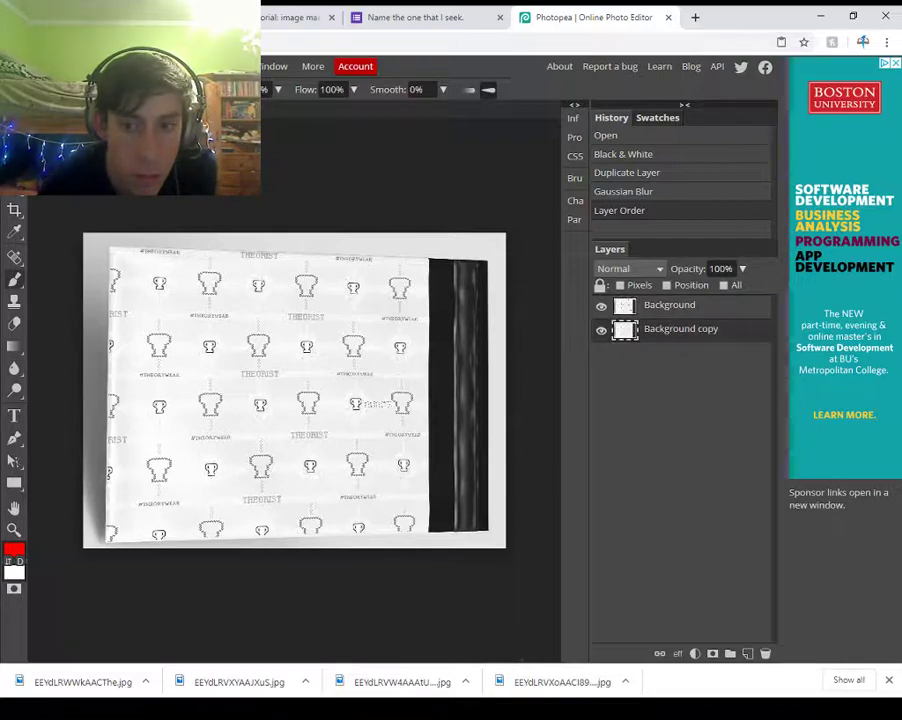
- Replay the YouTube tutorial from 0:22 to 0:38 to review the duplicating, blurring and reordering of layers, and return to Photopea
key(ctrl+shift+Tab)
key(ctrl+shift+Tab)
key(space)
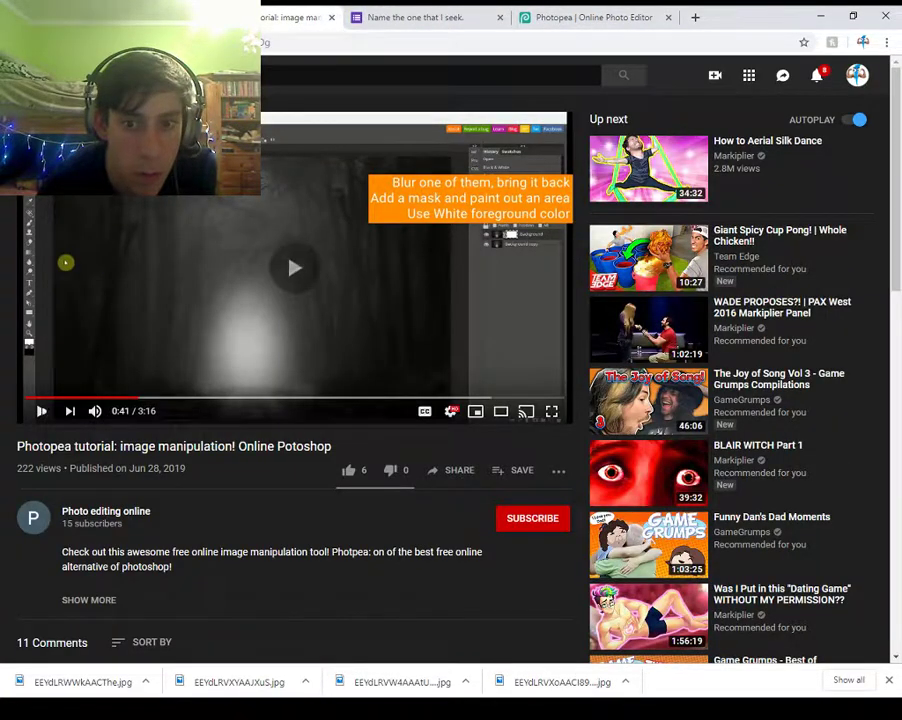
key(space)
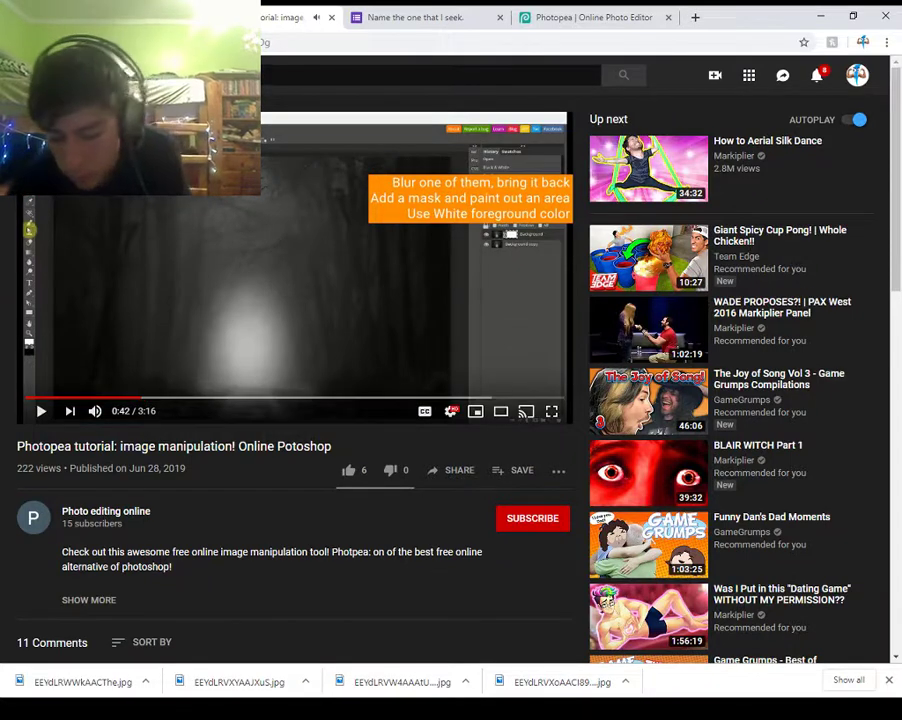
key(j)
key(j)
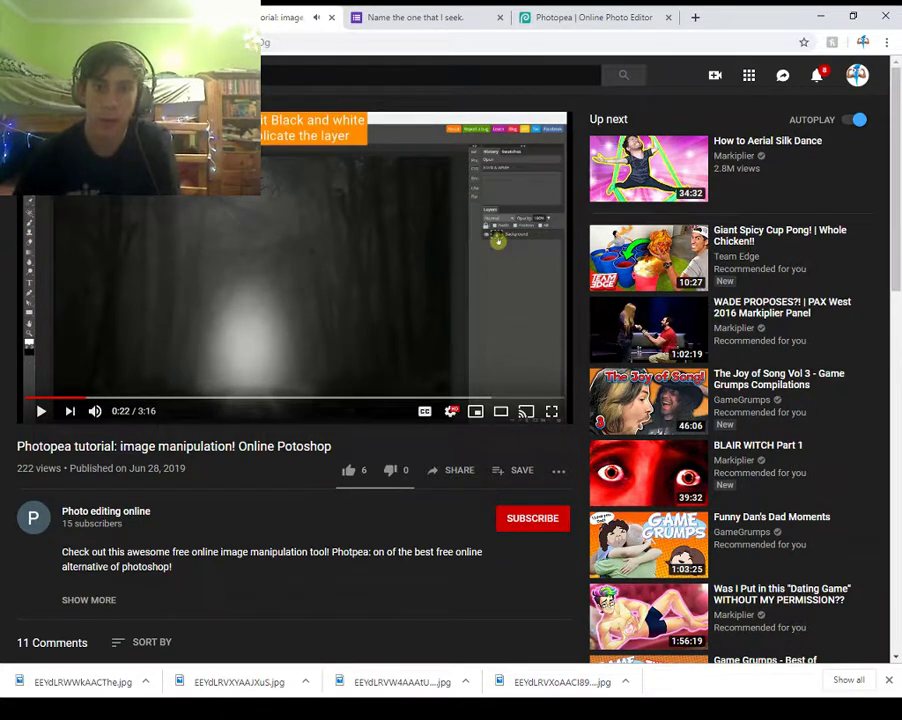
key(space)
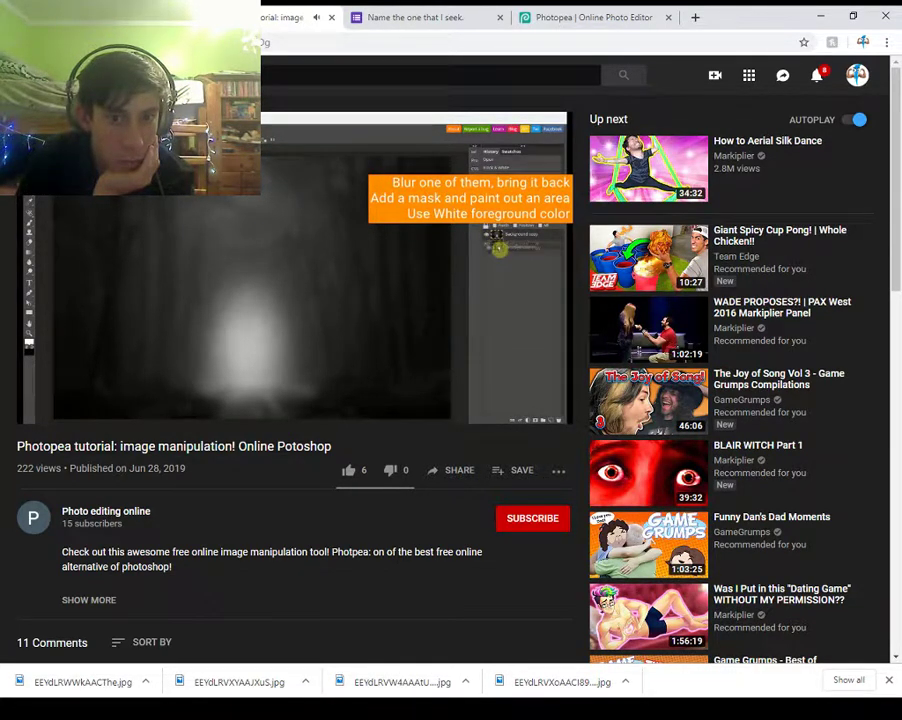
key(space)
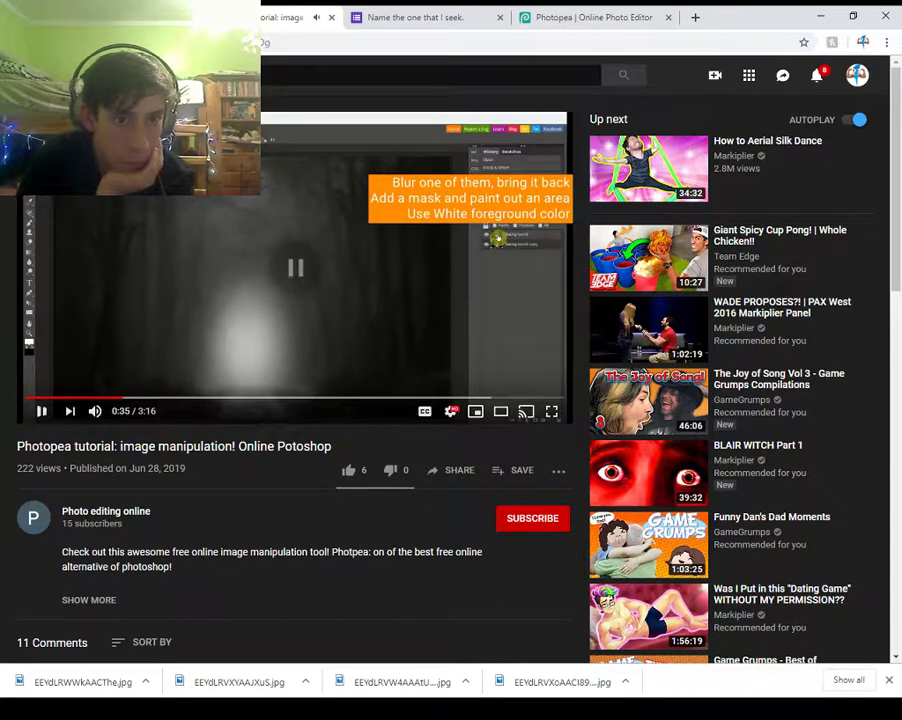
key(space)
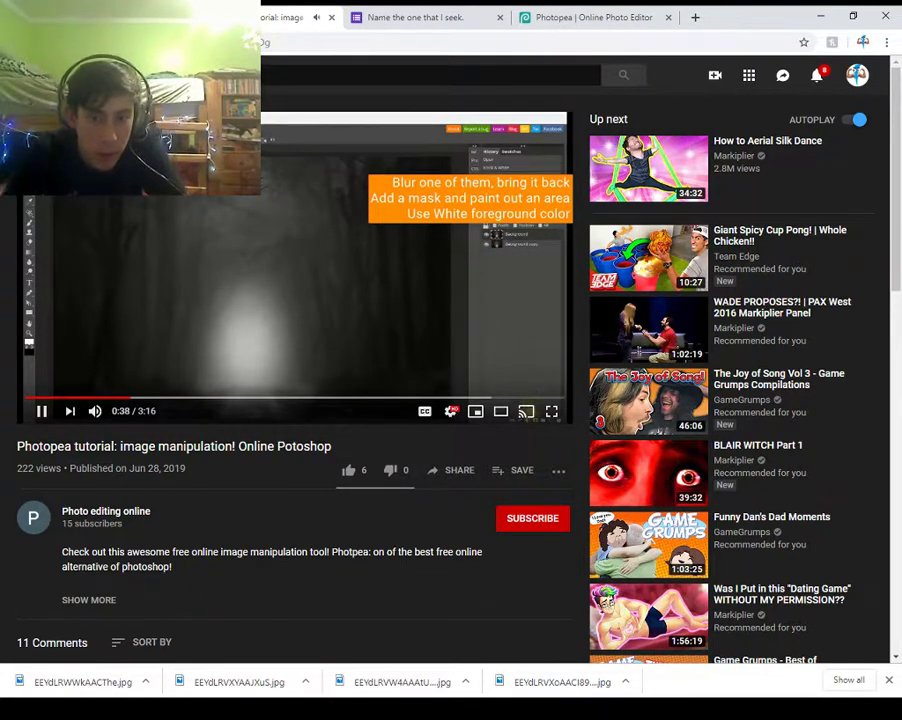
key(space)
click(566, 17)
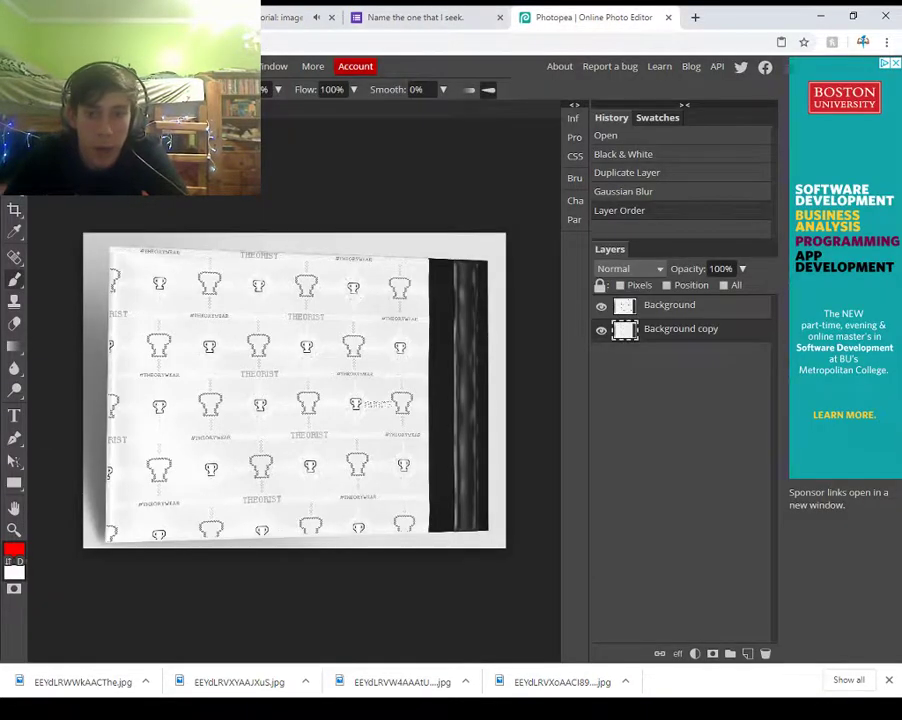
- Add a raster mask to the upper Background layer
click(668, 306)
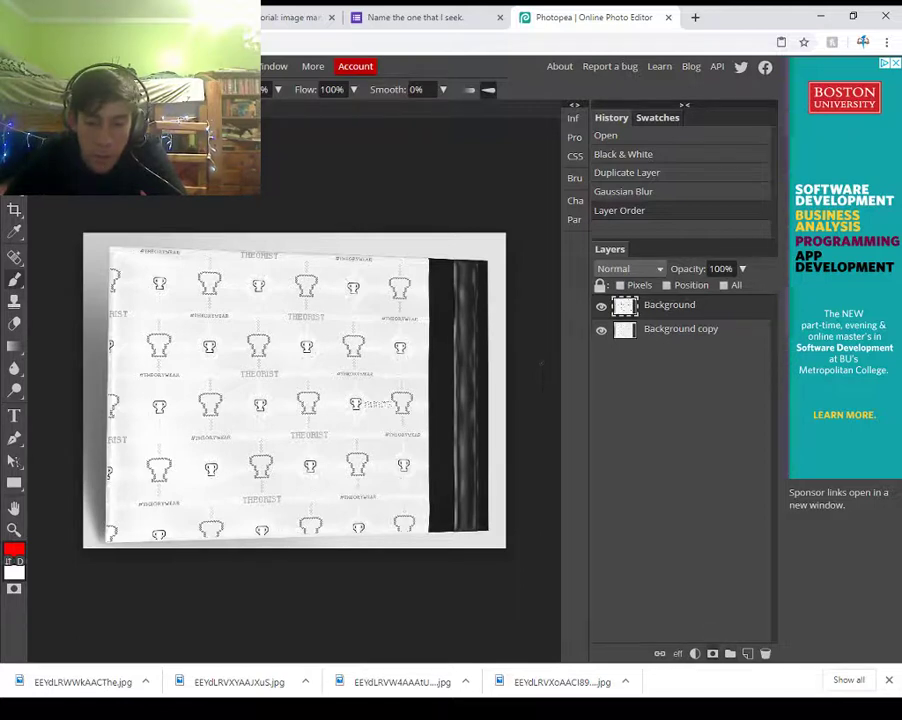
click(712, 653)
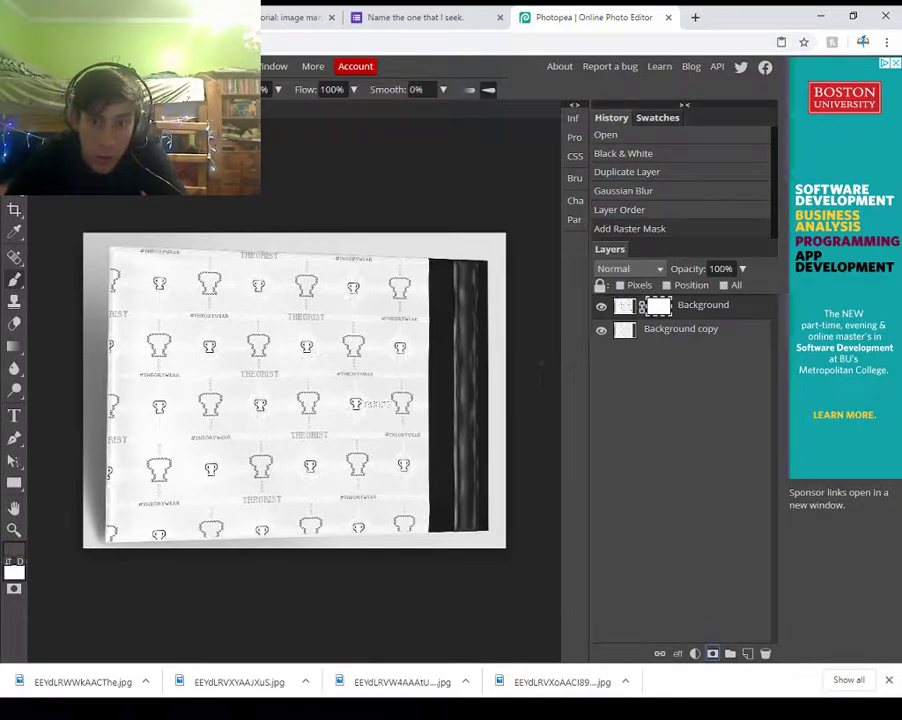
- Switch to the YouTube tutorial and play it up to 0:47 to see which brush is picked for the mask
key(ctrl+shift+Tab)
key(ctrl+shift+Tab)
key(space)
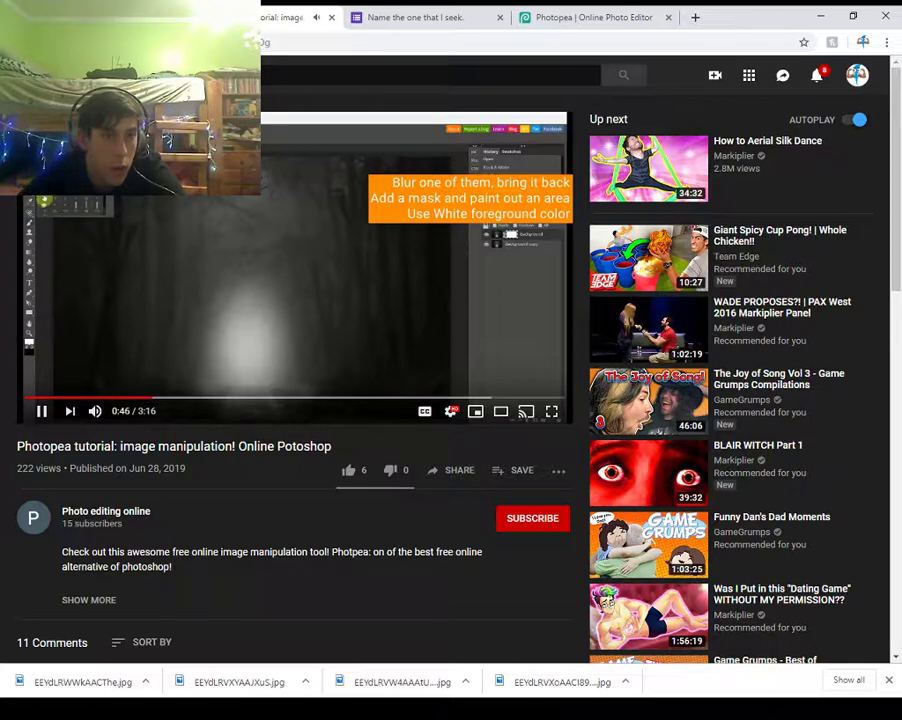
key(space)
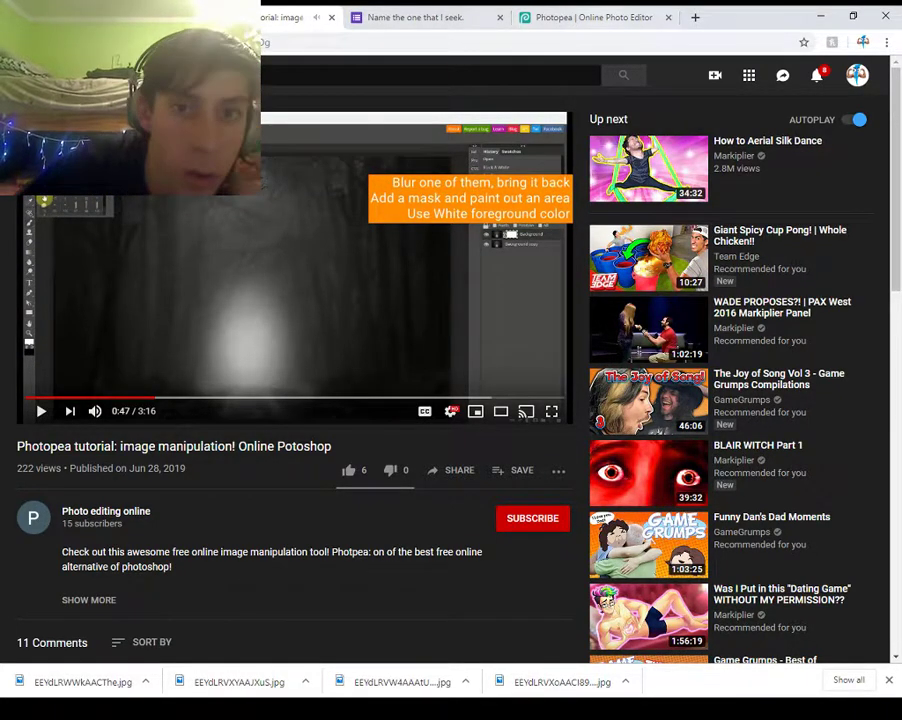
- Return to Photopea, swap the colours so white is the foreground, and open the brush presets
click(584, 17)
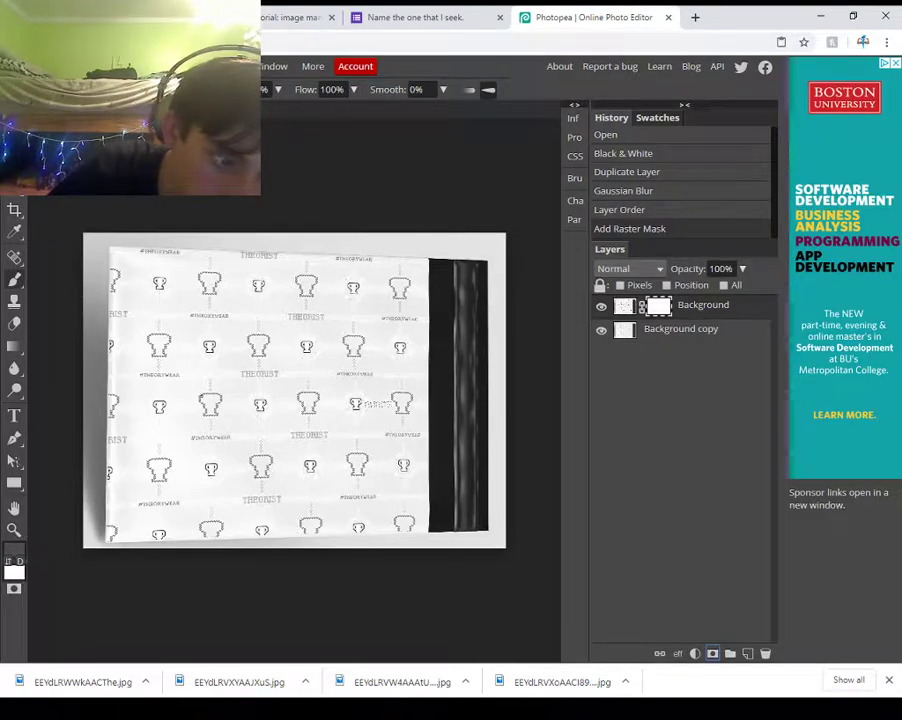
click(8, 561)
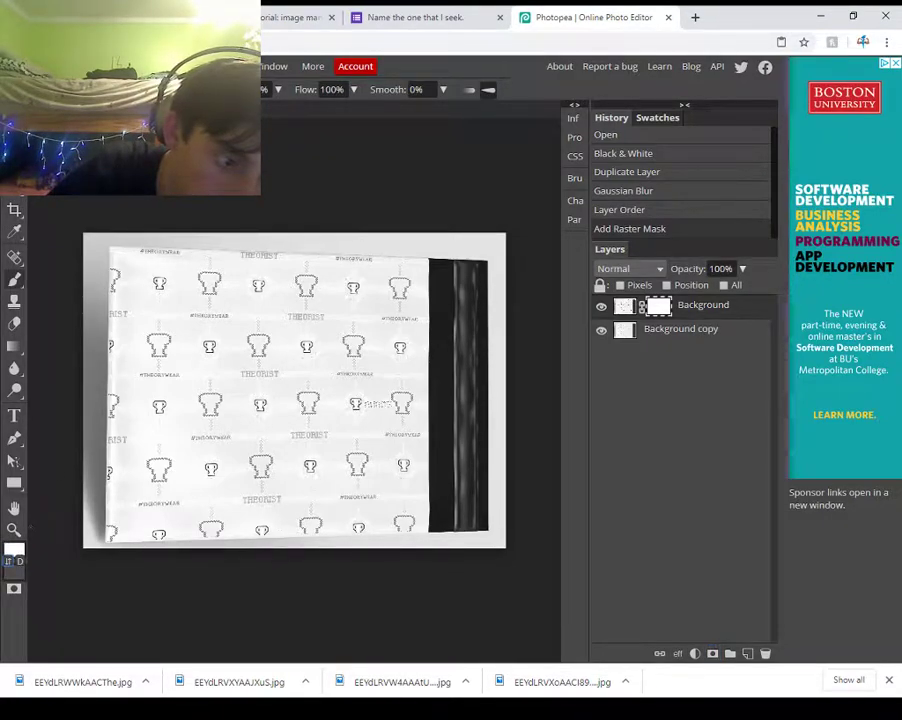
click(48, 90)
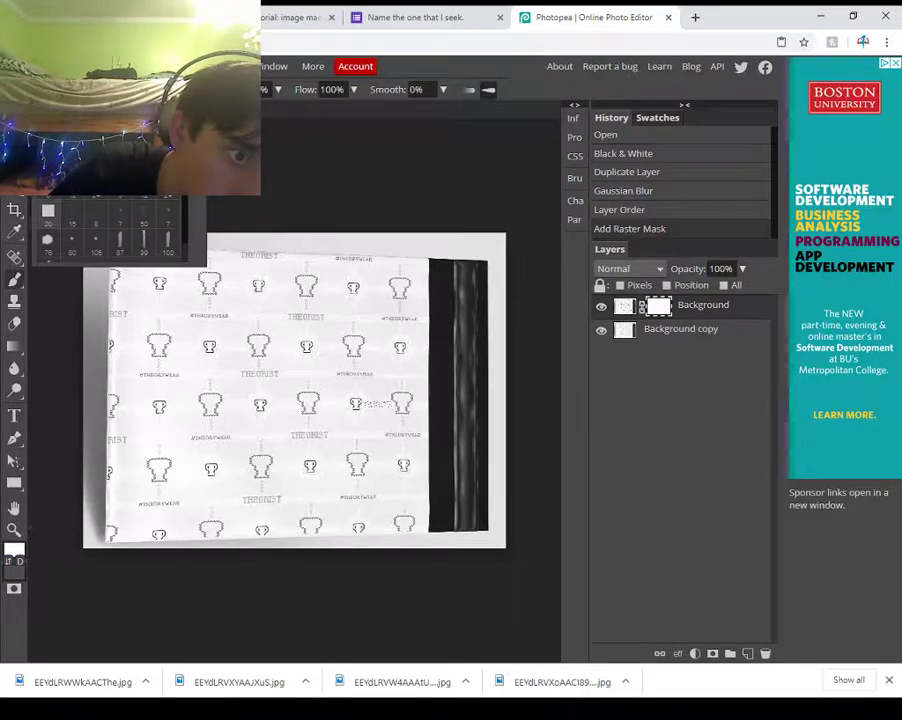
- Examine the tutorial's paused frame at 0:47 in full screen for the chosen brush preset
click(260, 17)
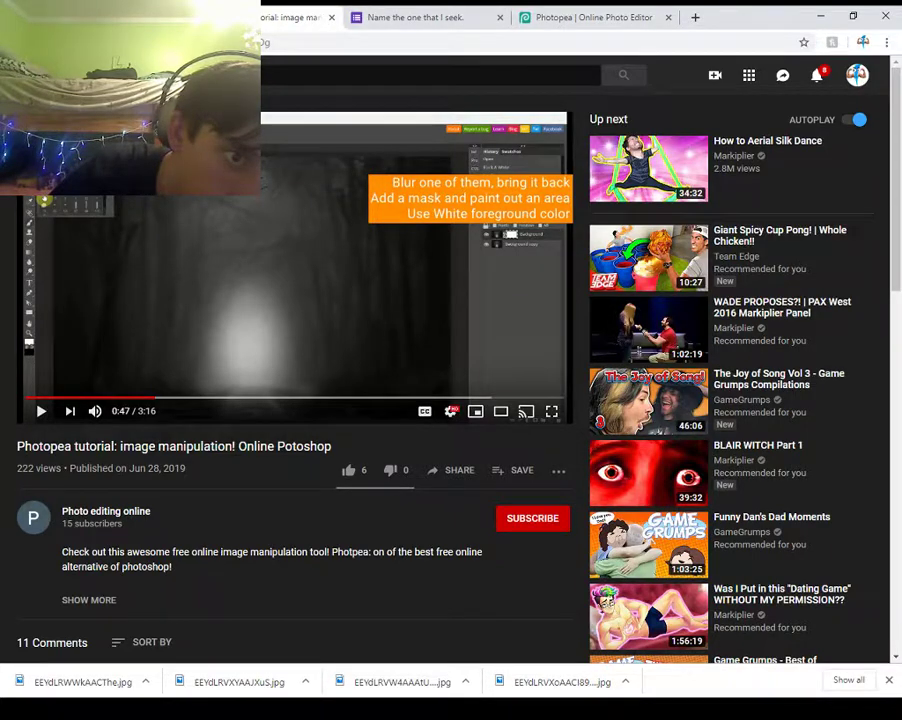
click(551, 411)
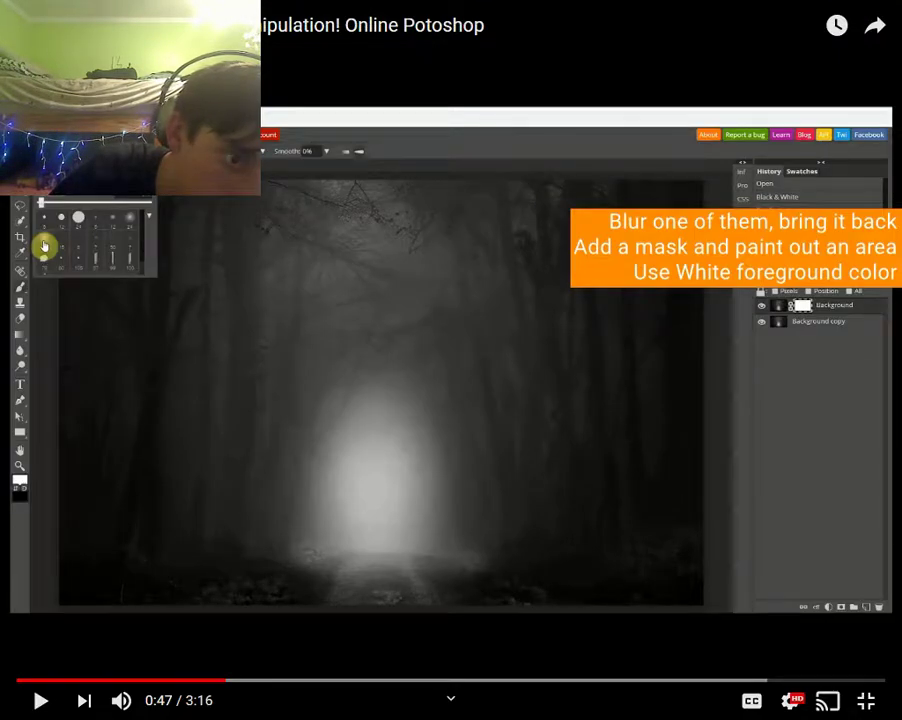
key(Escape)
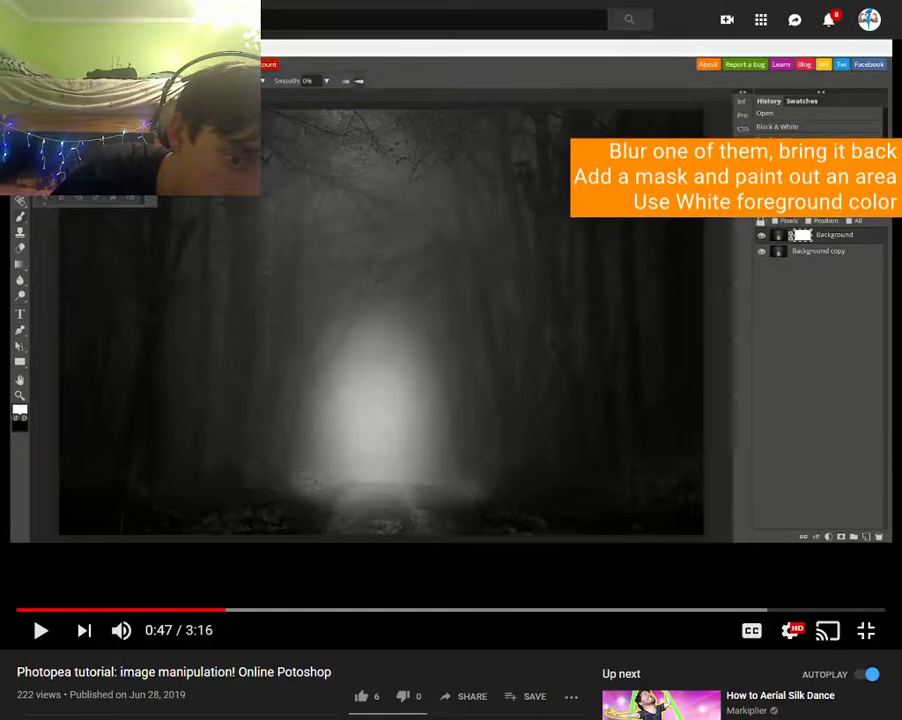
key(f)
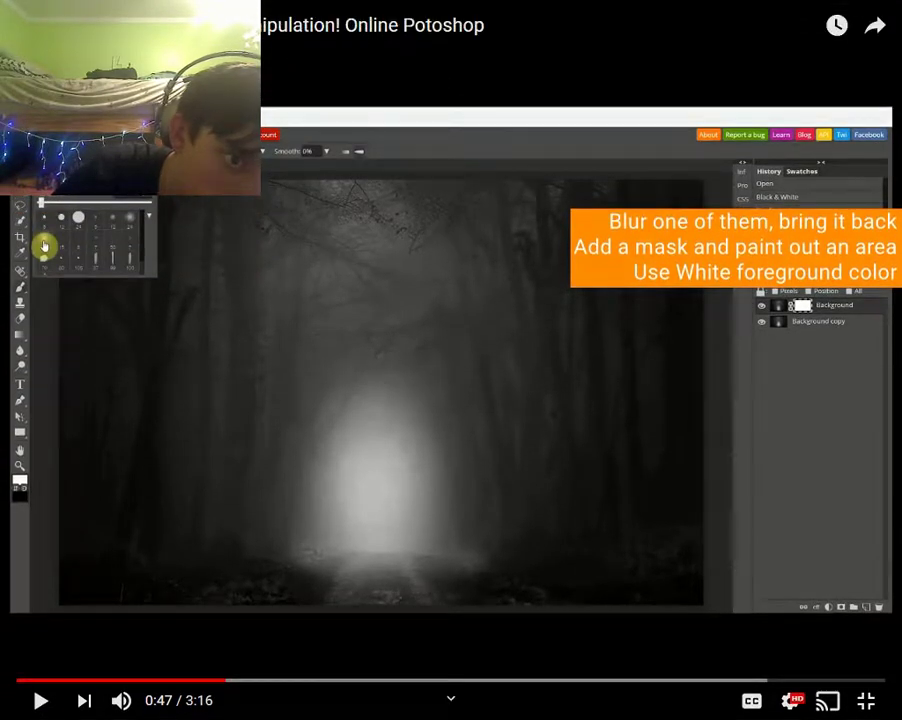
click(866, 701)
- Look through the brush presets in Photopea and compare them with the one used in the YouTube tutorial
click(596, 17)
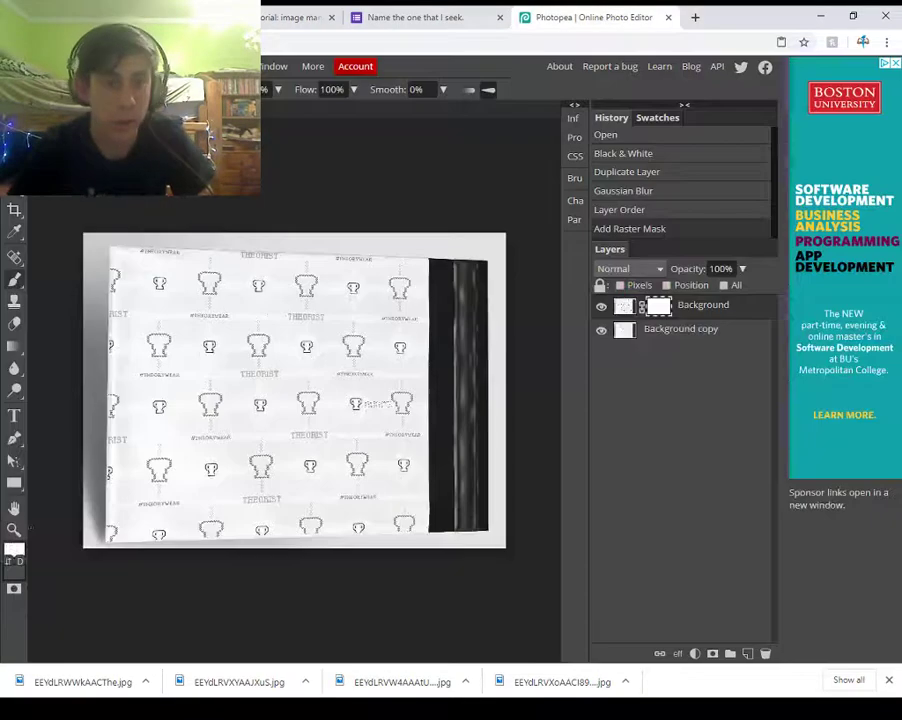
click(52, 90)
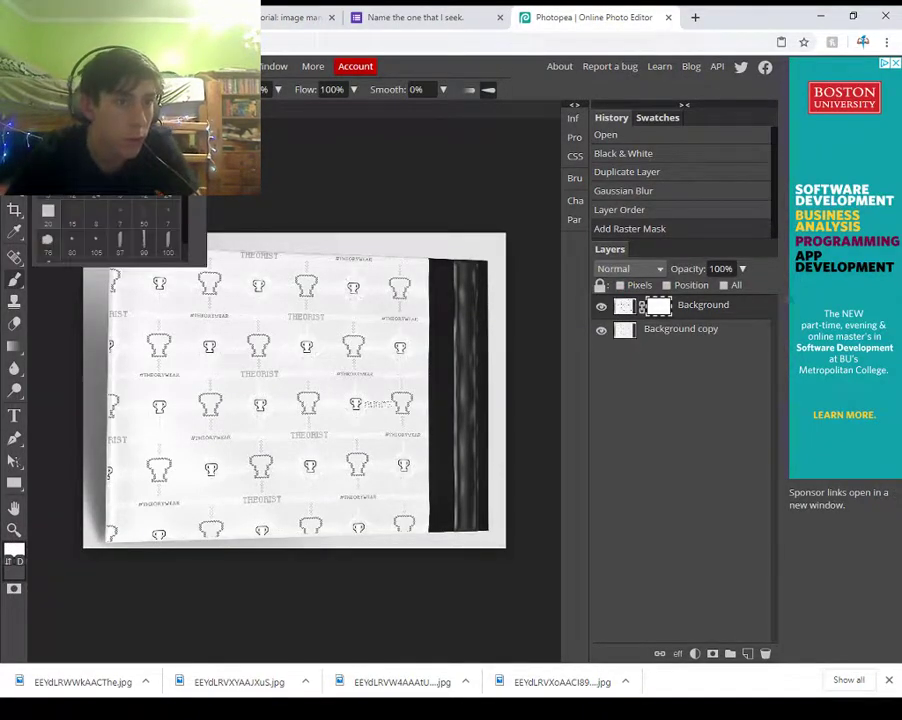
scroll(110, 220, down, 1)
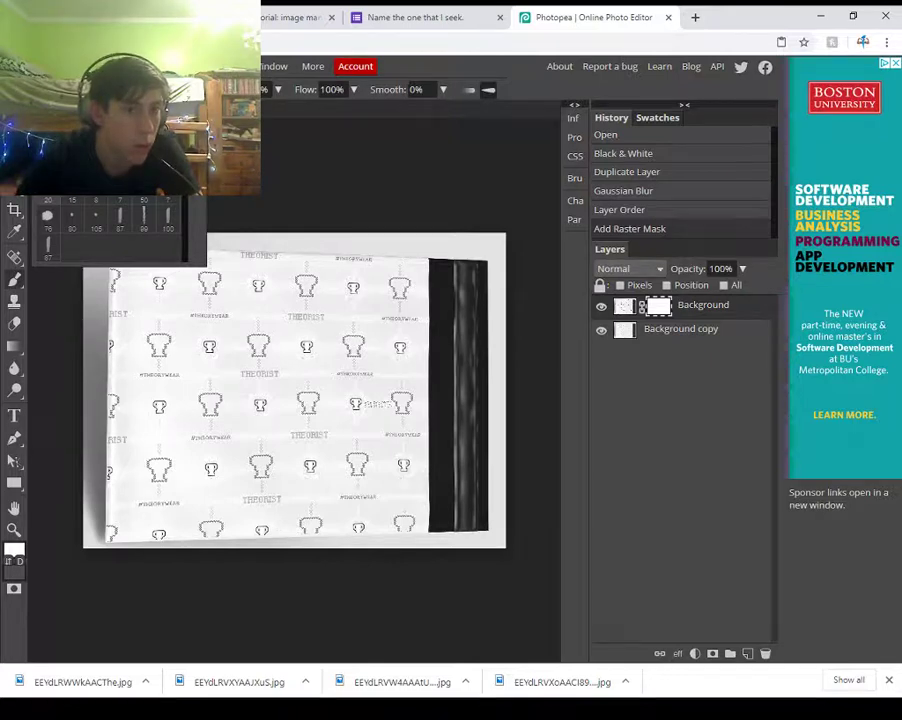
scroll(108, 230, up, 1)
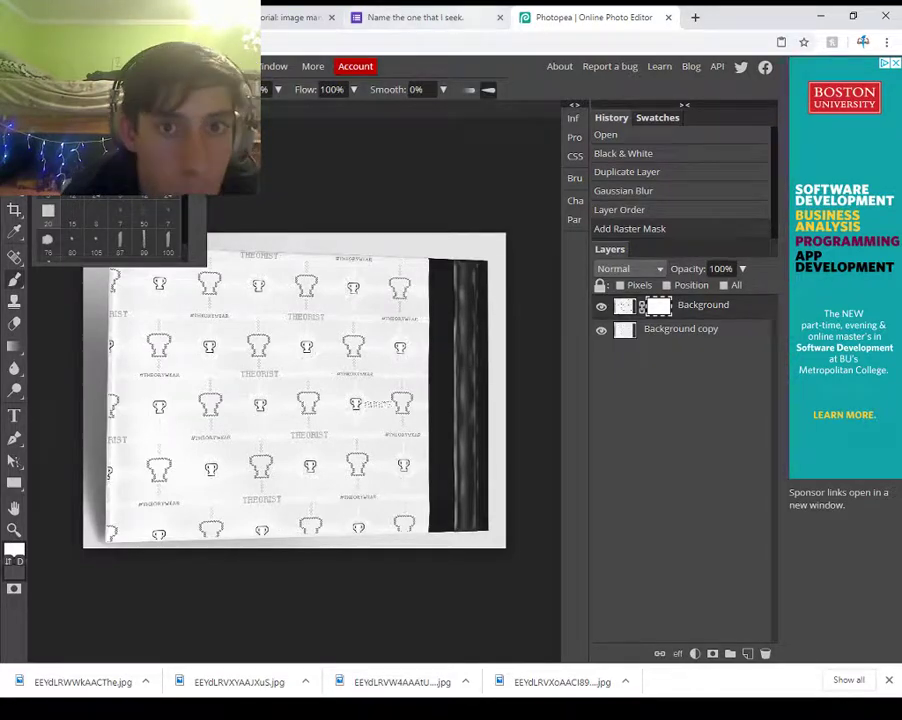
key(ctrl+shift+Tab)
key(ctrl+shift+Tab)
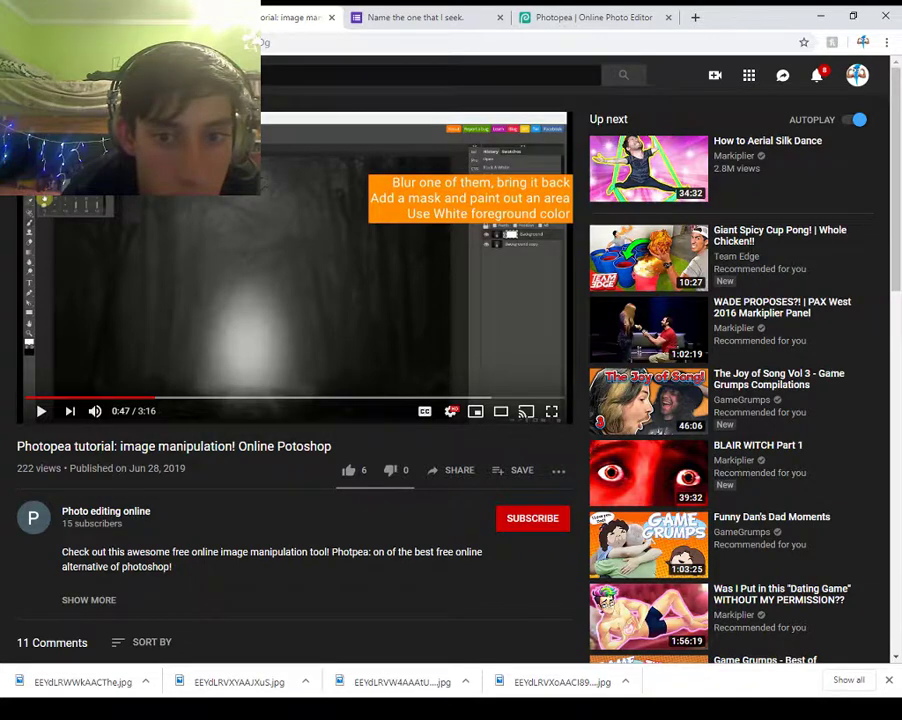
key(ctrl+Tab)
key(ctrl+Tab)
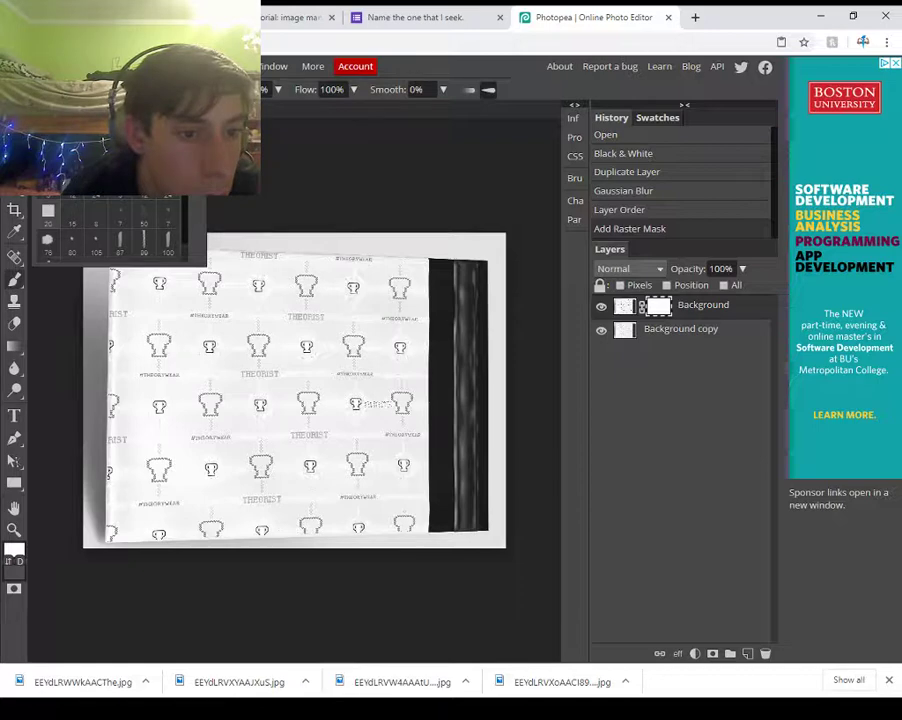
scroll(120, 222, down, 1)
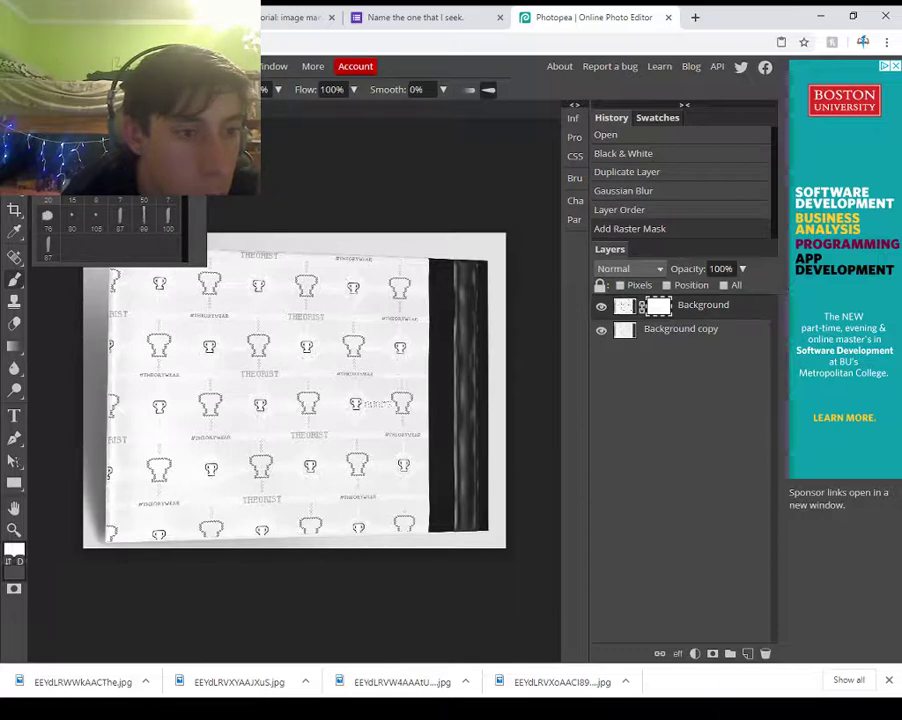
scroll(110, 230, up, 1)
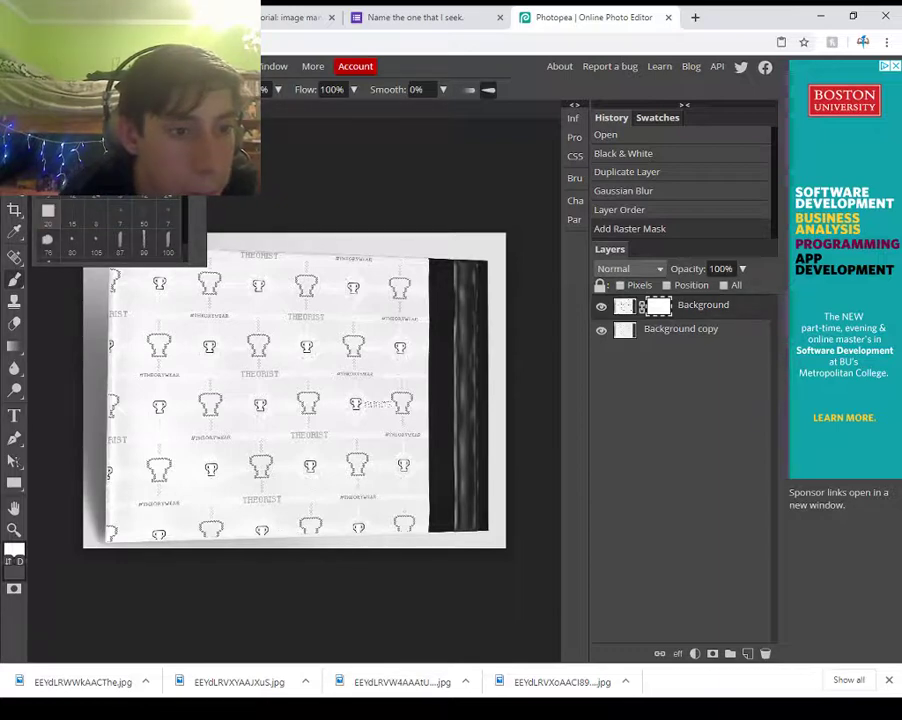
- Replay the YouTube tutorial's brush selection up to 0:47, partly in full screen
click(292, 17)
key(space)
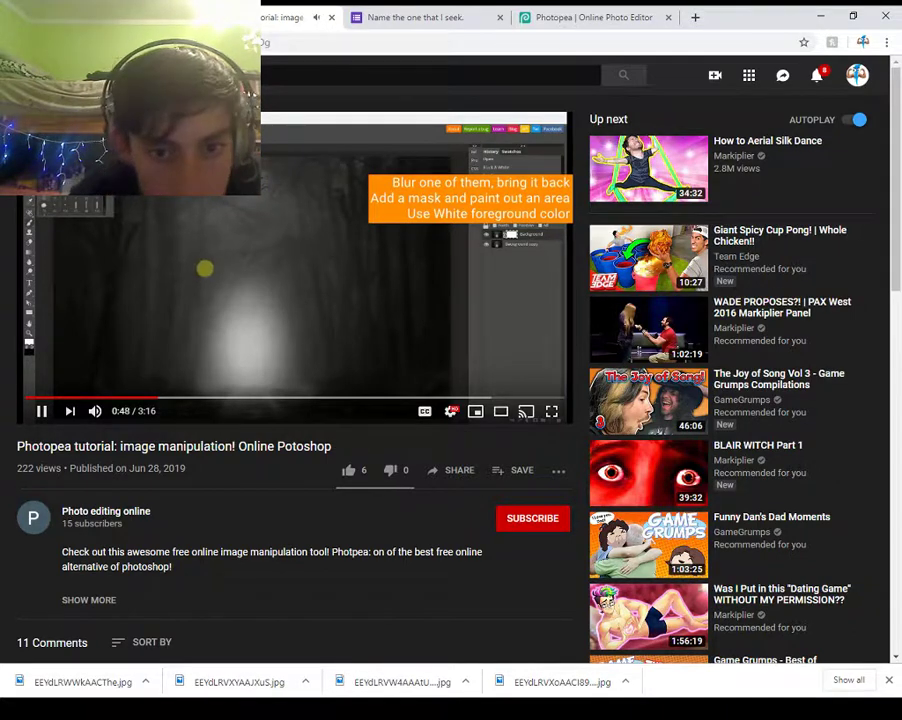
key(Left)
key(Left)
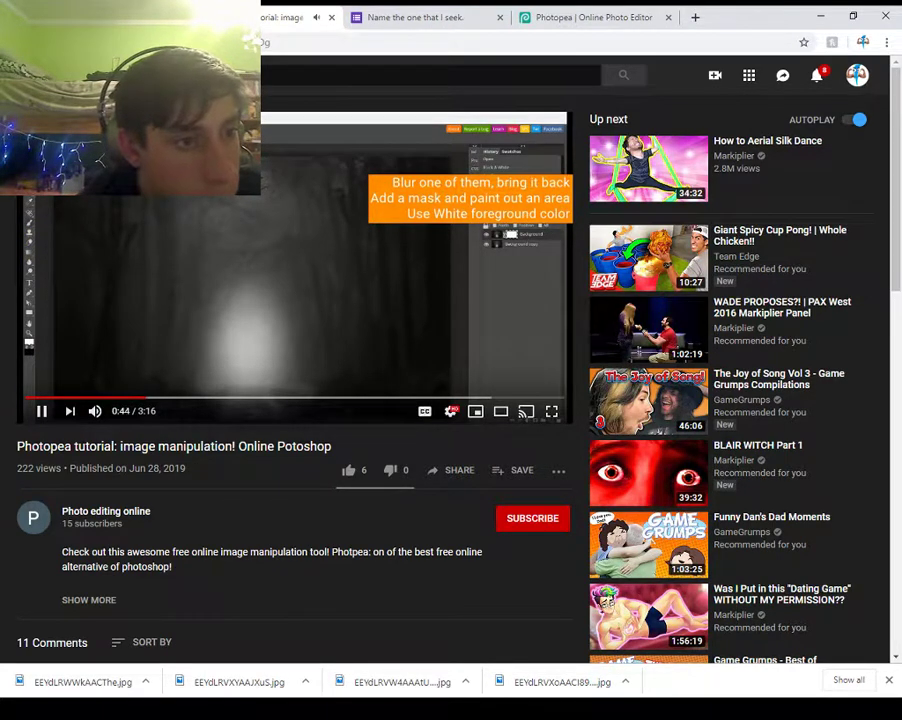
key(space)
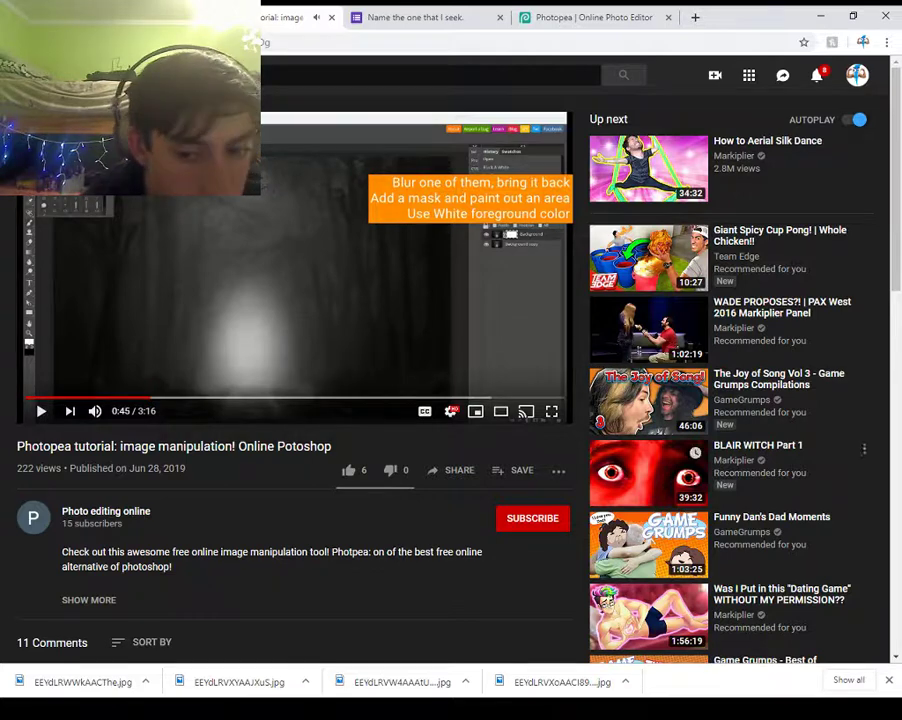
click(552, 411)
key(space)
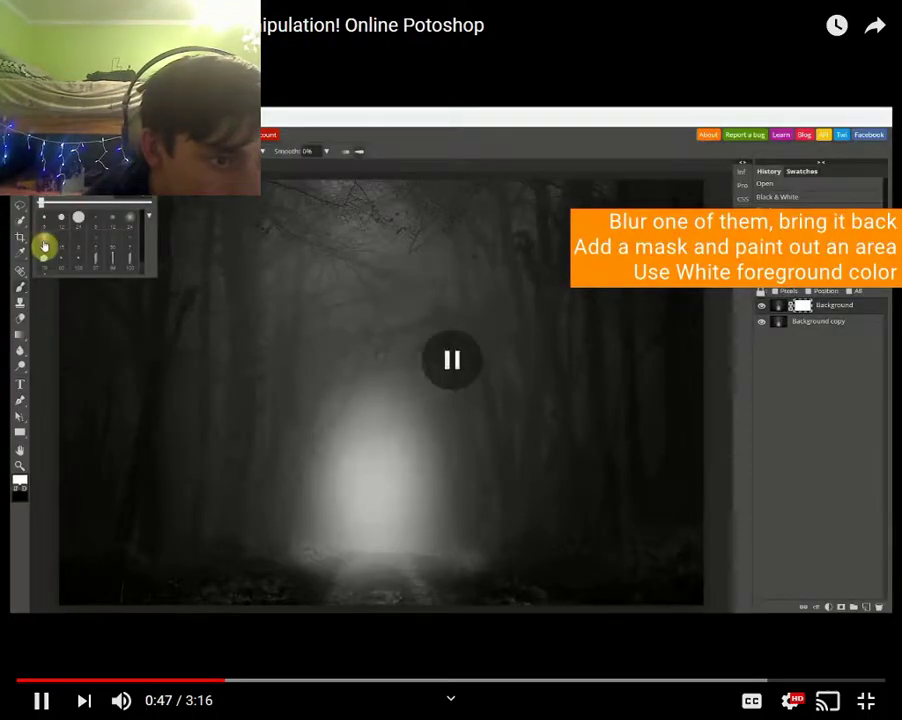
click(866, 700)
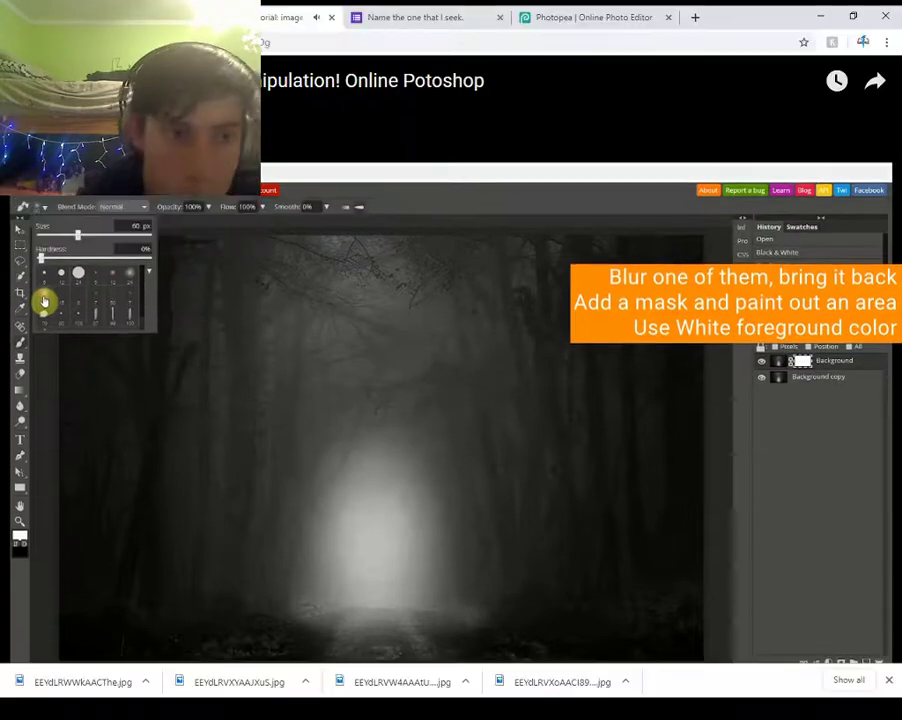
- Return to Photopea and dab white on the Background layer's mask near the bag's upper edge
key(ctrl+Tab)
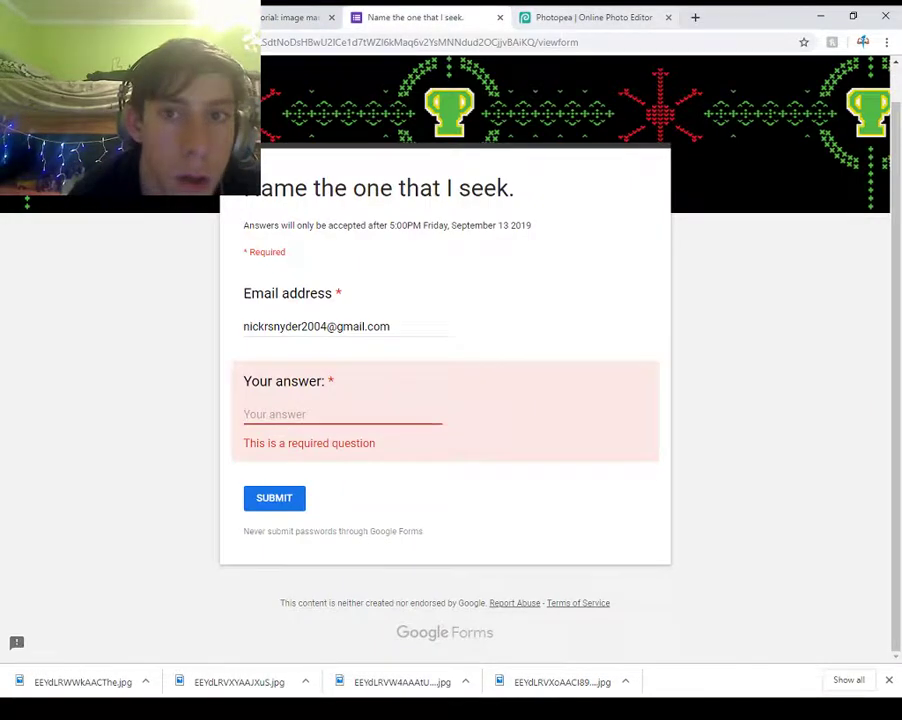
key(ctrl+Tab)
click(48, 90)
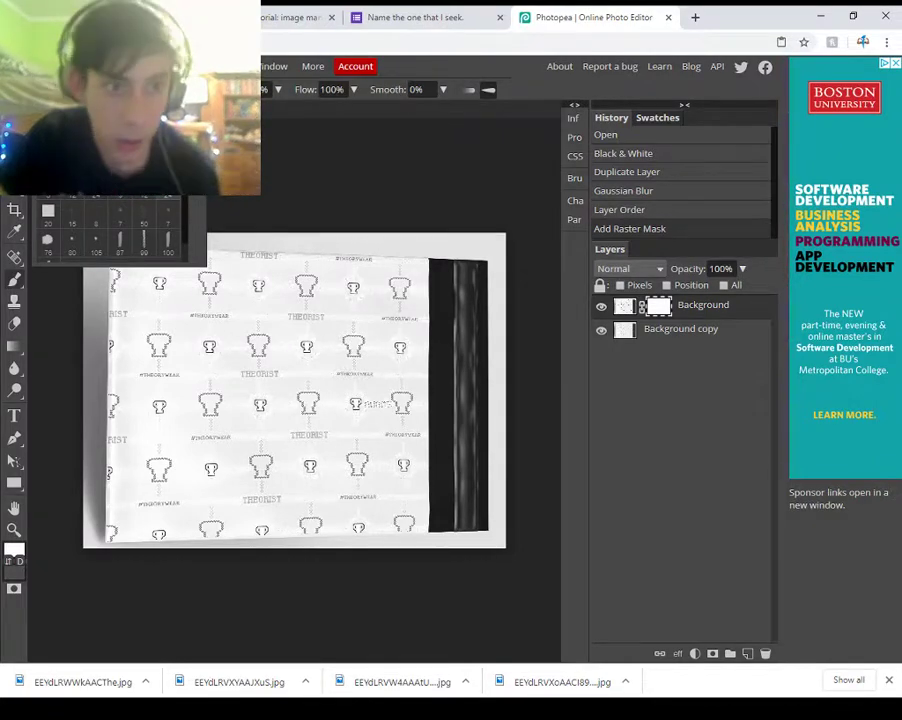
click(265, 255)
click(265, 255)
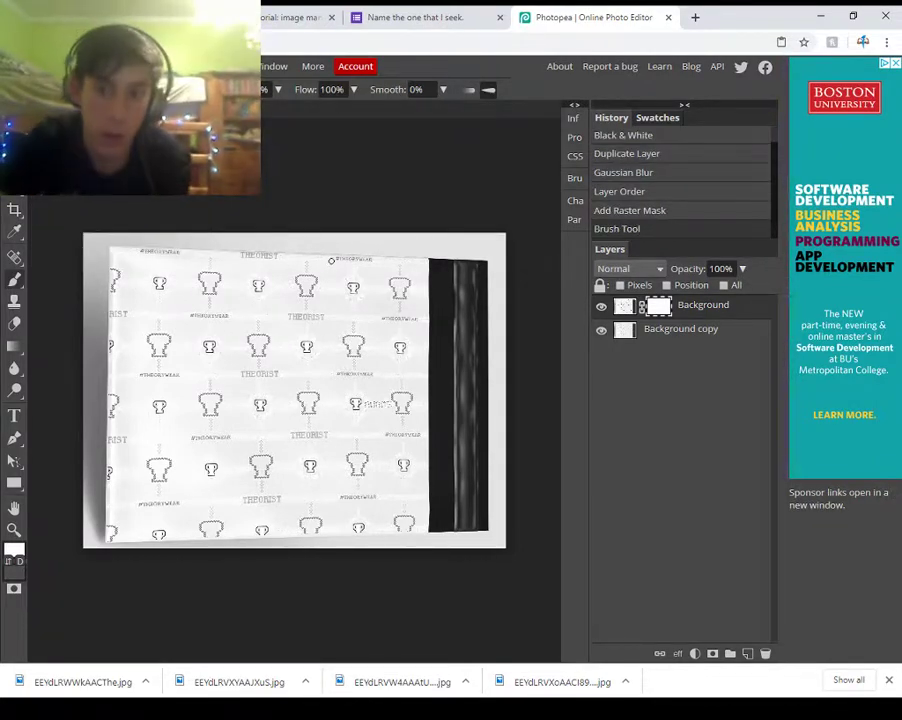
- Watch the YouTube tutorial's mask painting from 0:47 to 0:59 and return to Photopea
click(385, 17)
click(270, 17)
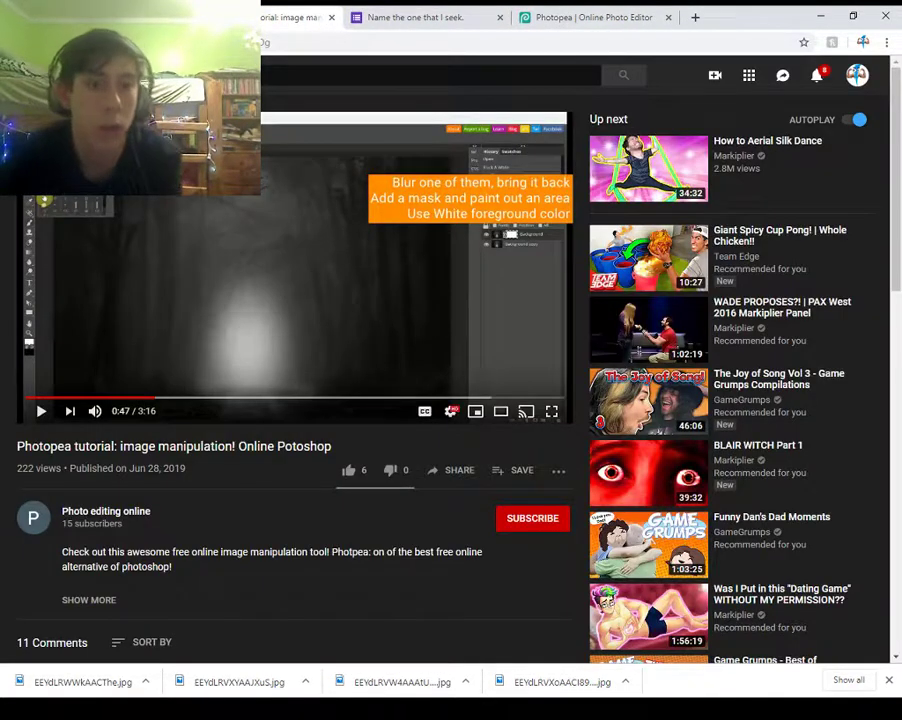
key(space)
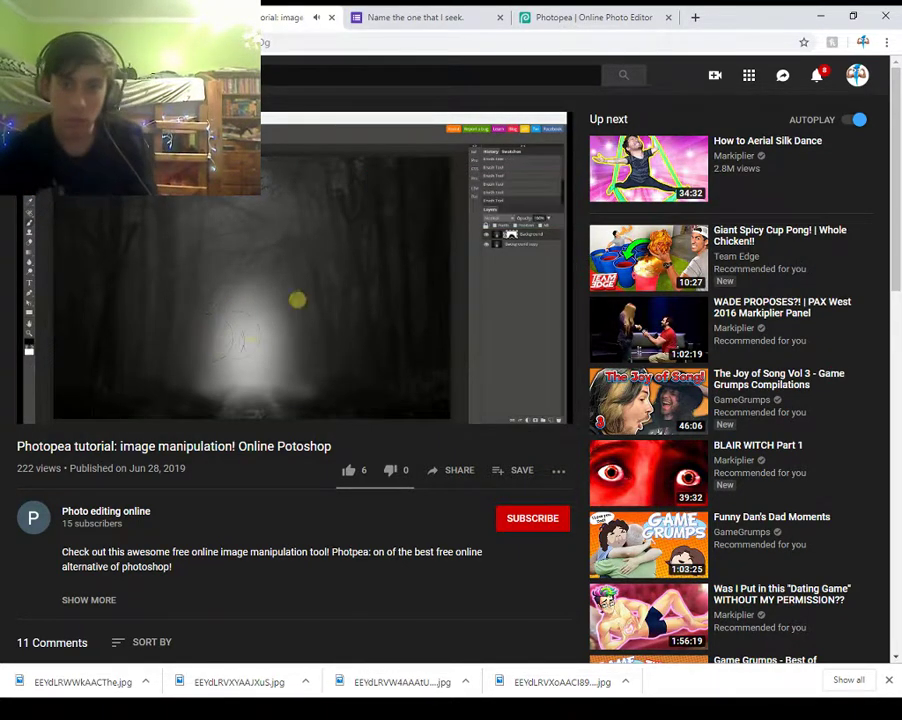
key(space)
click(593, 17)
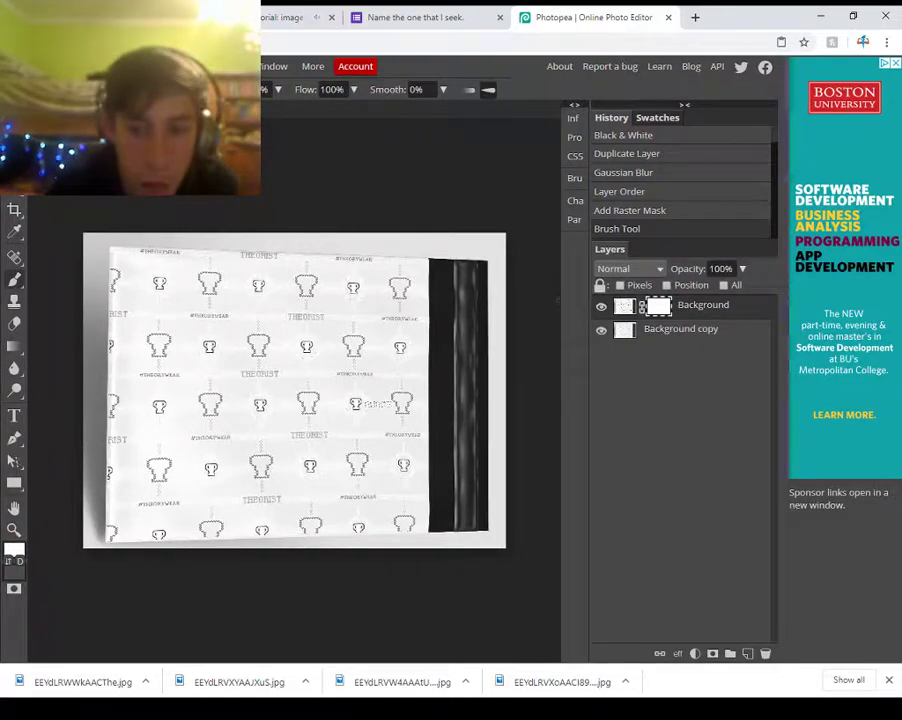
key(ctrl+shift+Tab)
key(ctrl+shift+Tab)
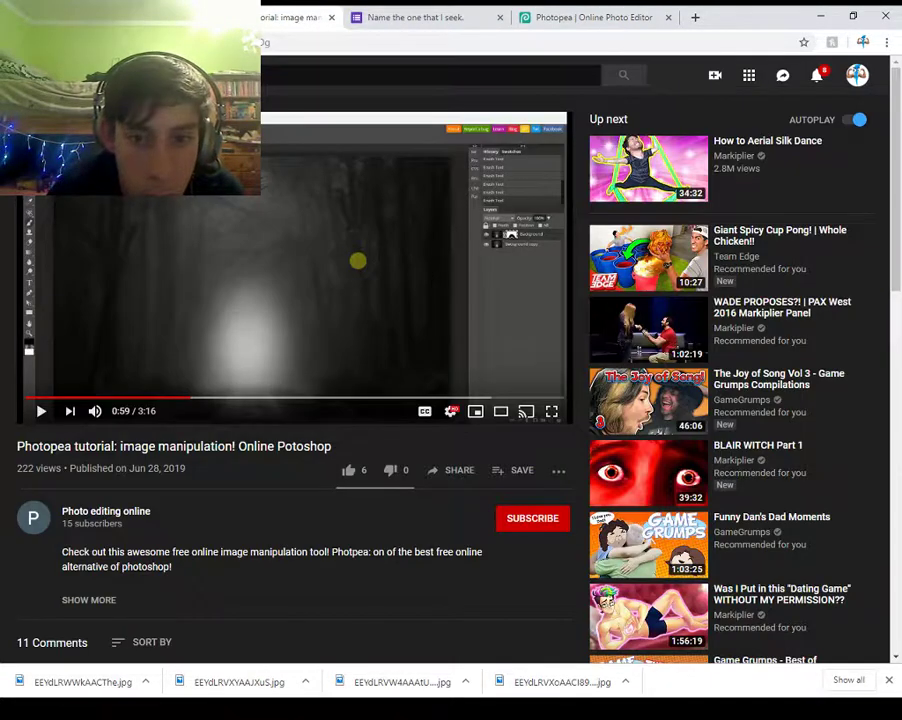
key(ctrl+shift+Tab)
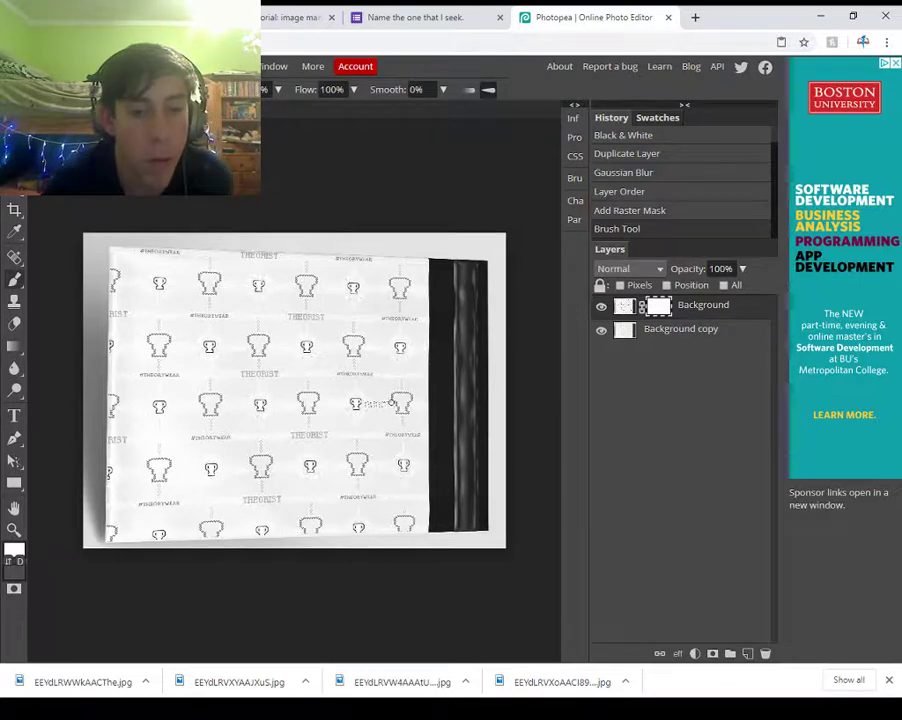
- Dab white on the mask at the hidden lettering beside the small trophy, and examine the lettering up close with the Zoom tool
click(393, 403)
right_click(14, 483)
right_click(15, 280)
click(14, 530)
click(364, 406)
click(380, 407)
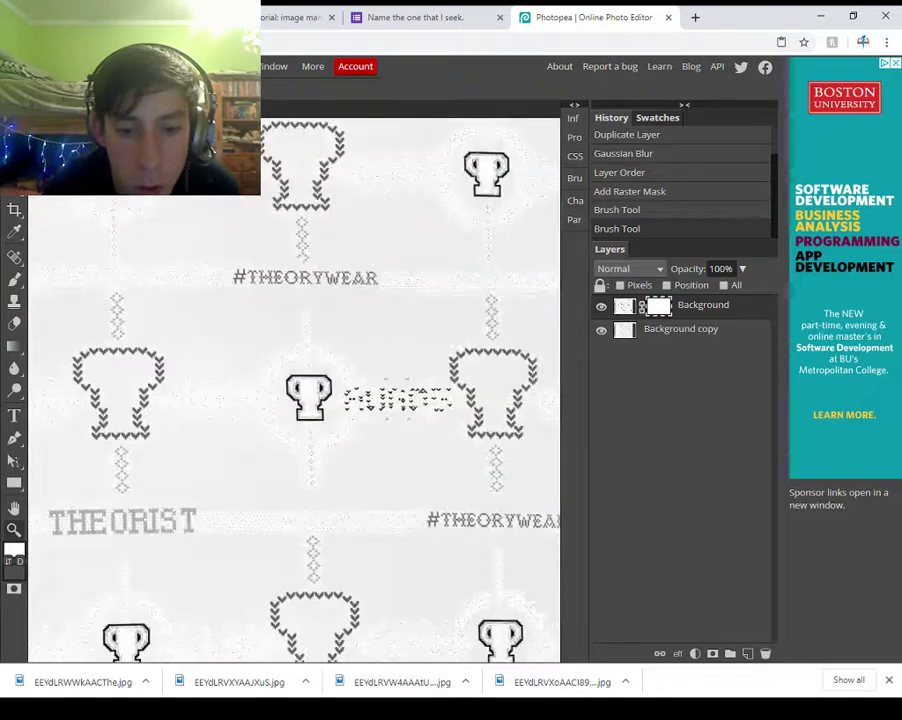
scroll(413, 412, up, 3)
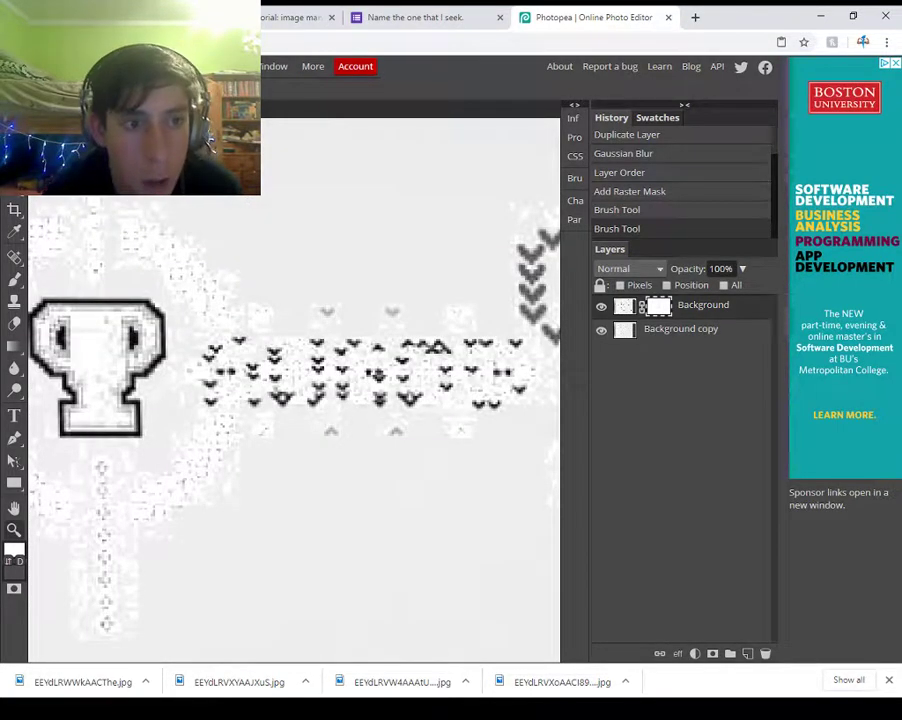
scroll(200, 300, down, 8)
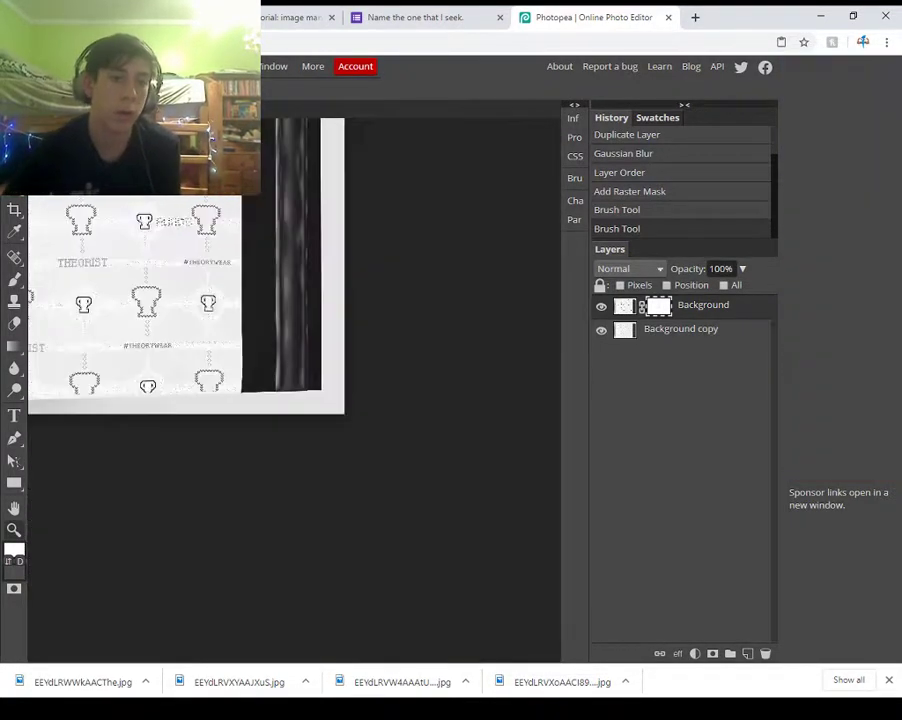
- Return to the YouTube tutorial and watch it from 0:59 to 1:04
scroll(240, 330, down, 2)
click(295, 17)
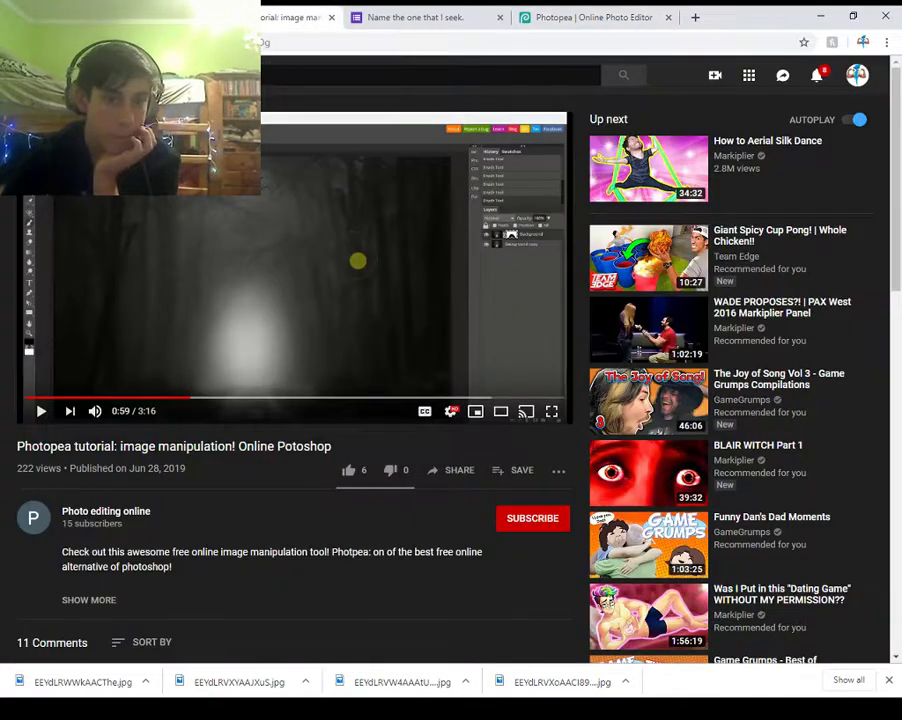
key(space)
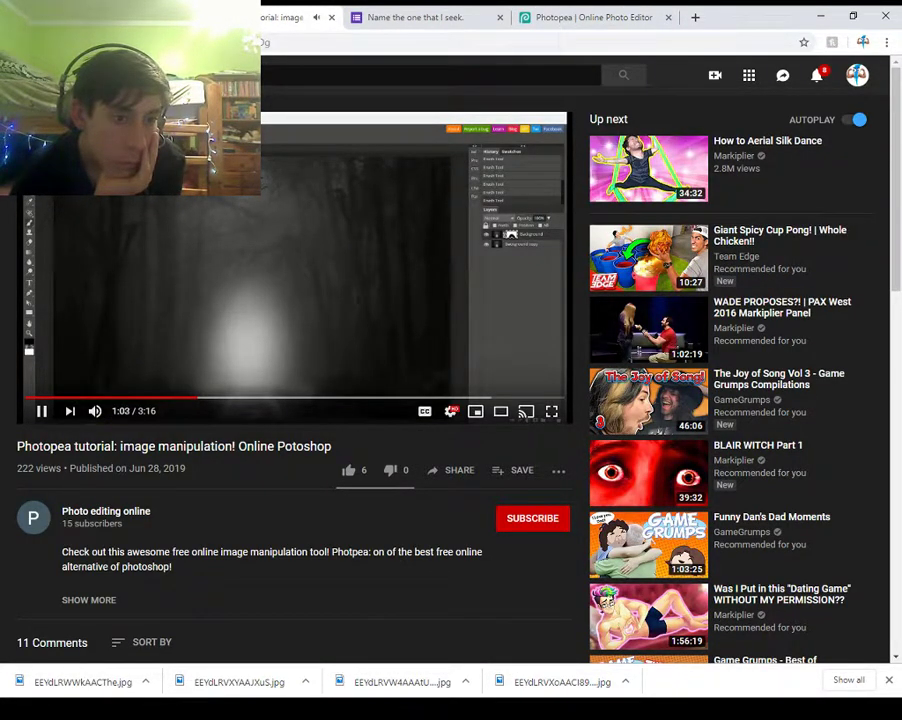
key(space)
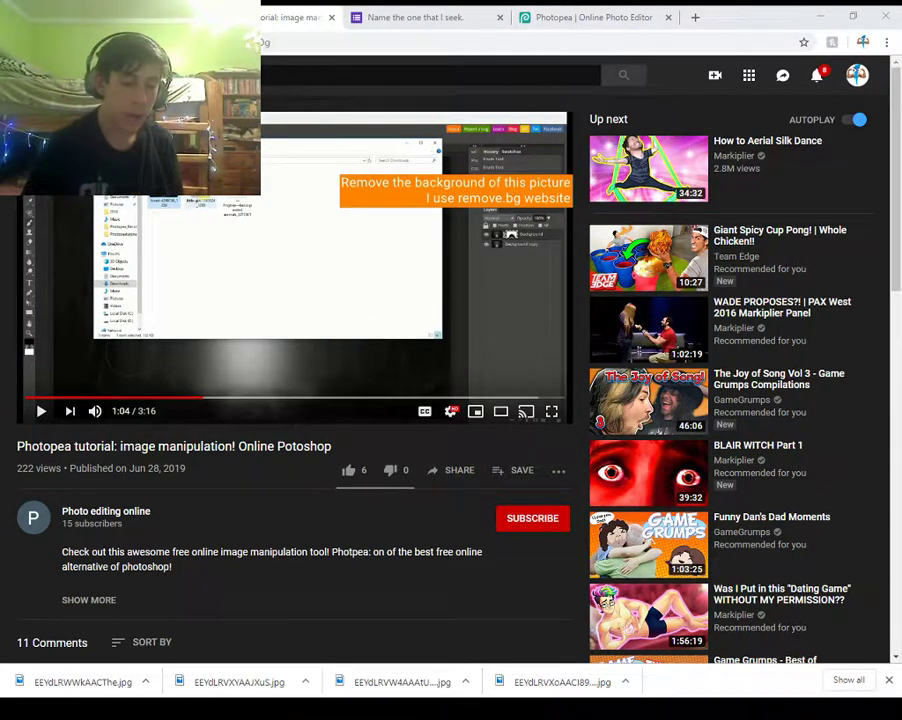
- Open the remove.bg website and try to remove the background of the close-up photo of the stitched lettering
key(ctrl+t)
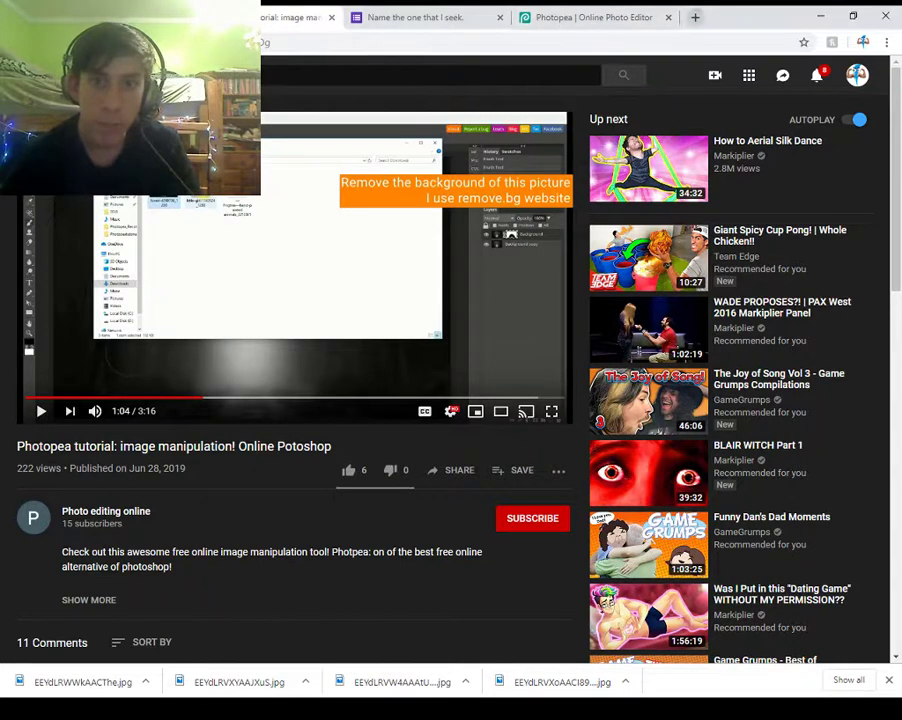
text(remov)
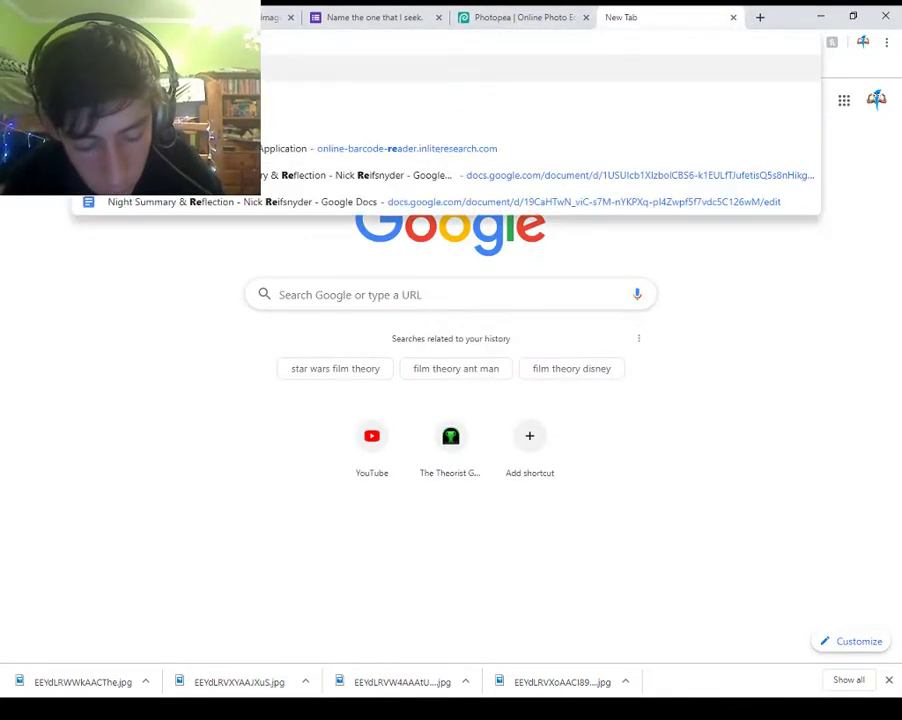
text(e)
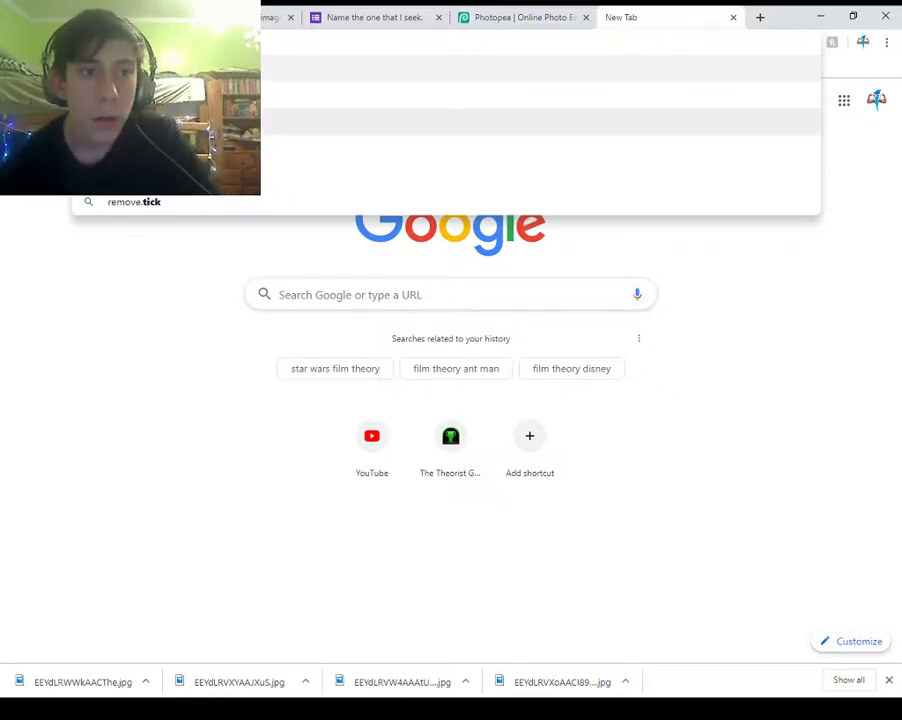
key(Return)
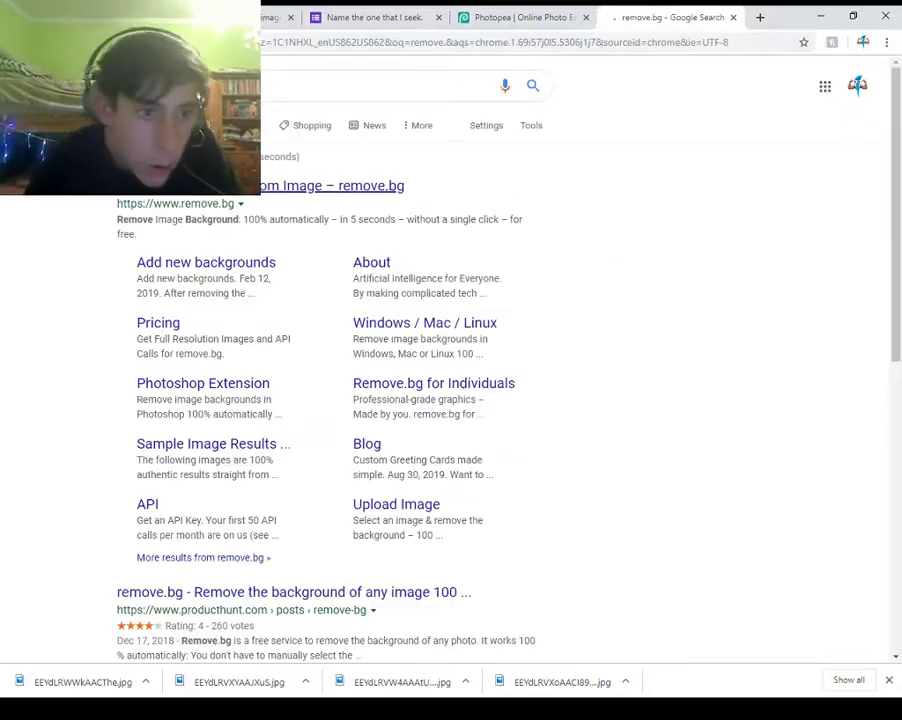
click(330, 186)
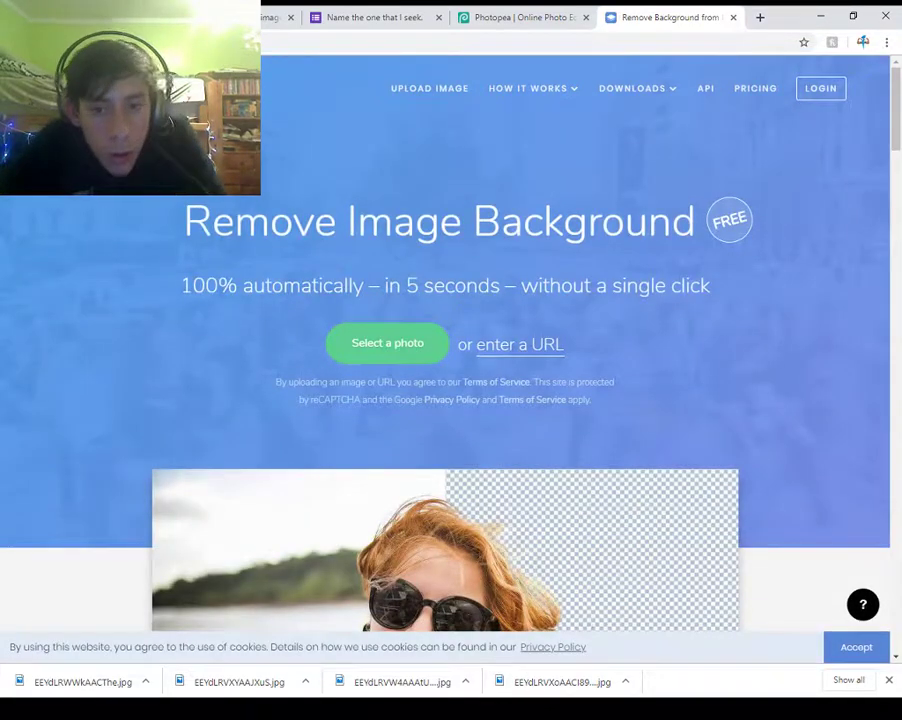
click(387, 343)
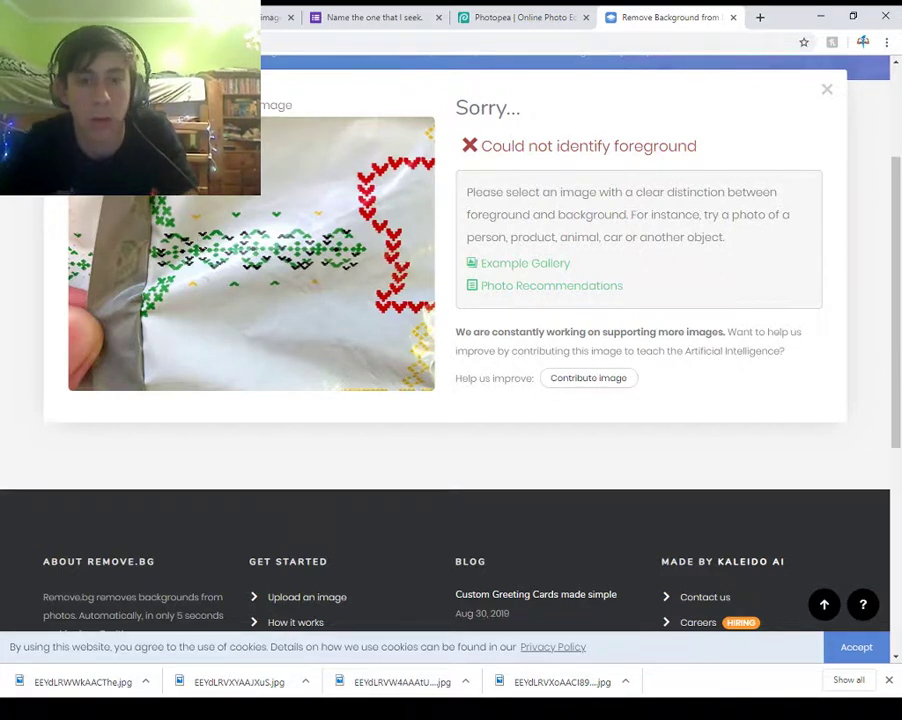
click(827, 89)
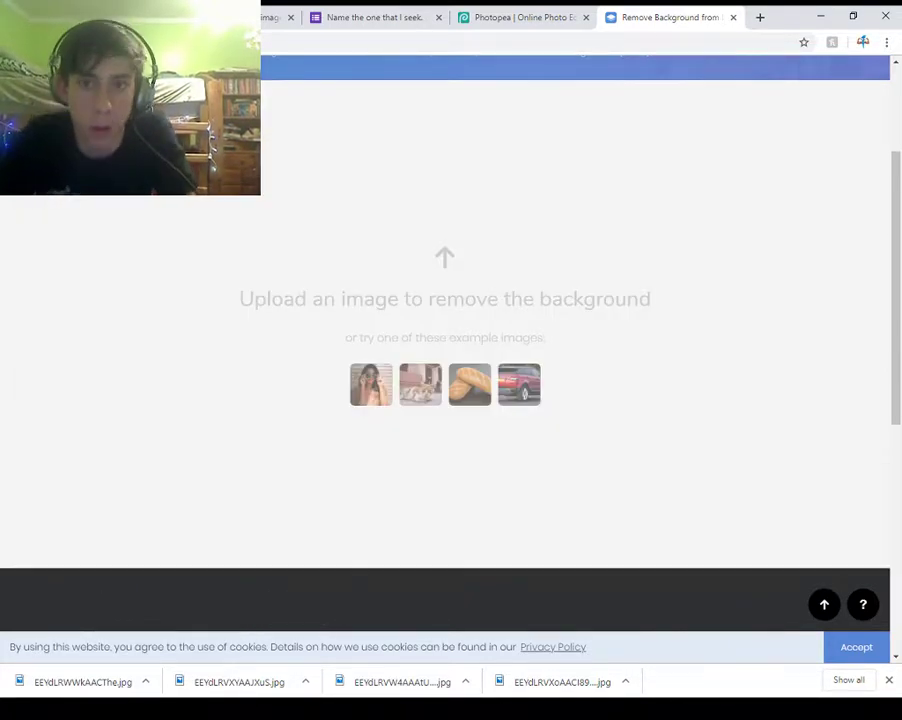
key(ctrl+w)
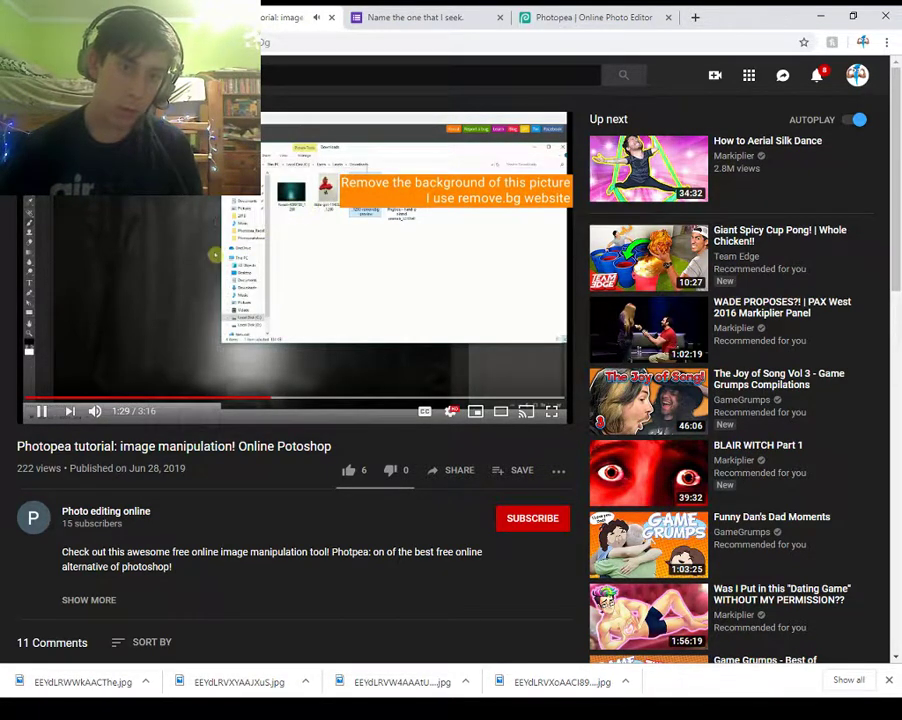
- Pause the tutorial, return to Photopea and place the downloaded close-up photo EEYdLRVXoAACI89 over the bag image as a smart object
key(space)
click(415, 17)
key(ctrl+Tab)
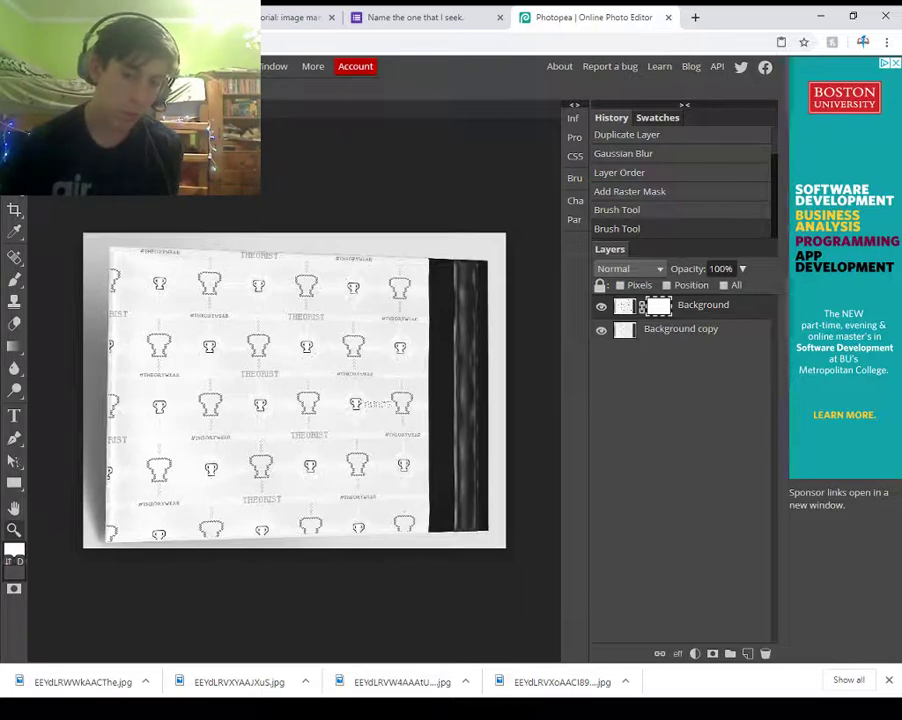
drag(560, 682, 400, 480)
drag(153, 285, 279, 418)
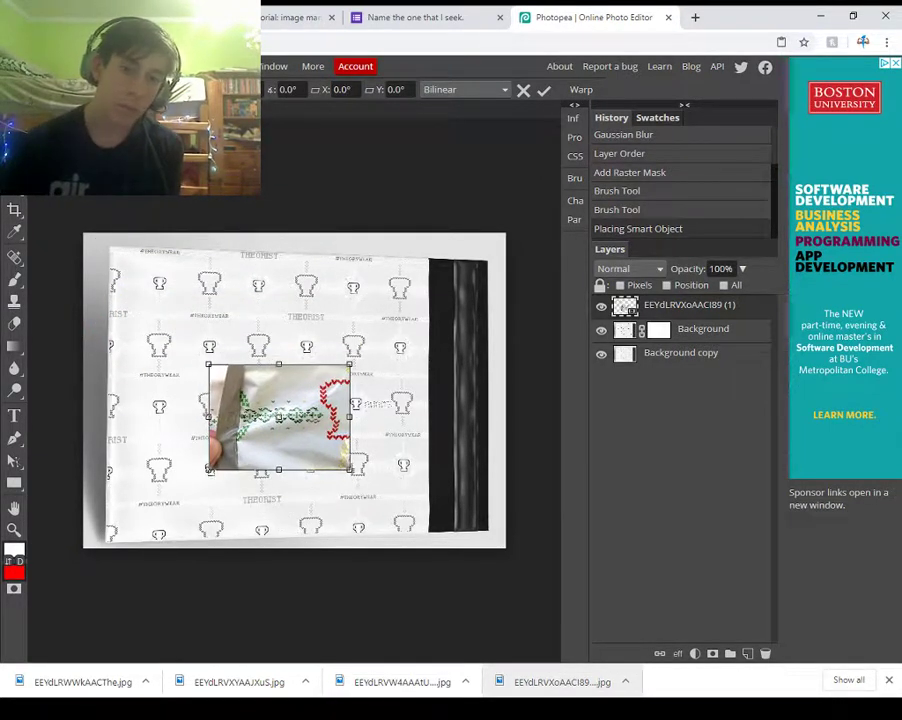
key(Return)
- Watch the YouTube tutorial's section on placing and blending images up to 2:48 and return to Photopea
click(292, 17)
key(space)
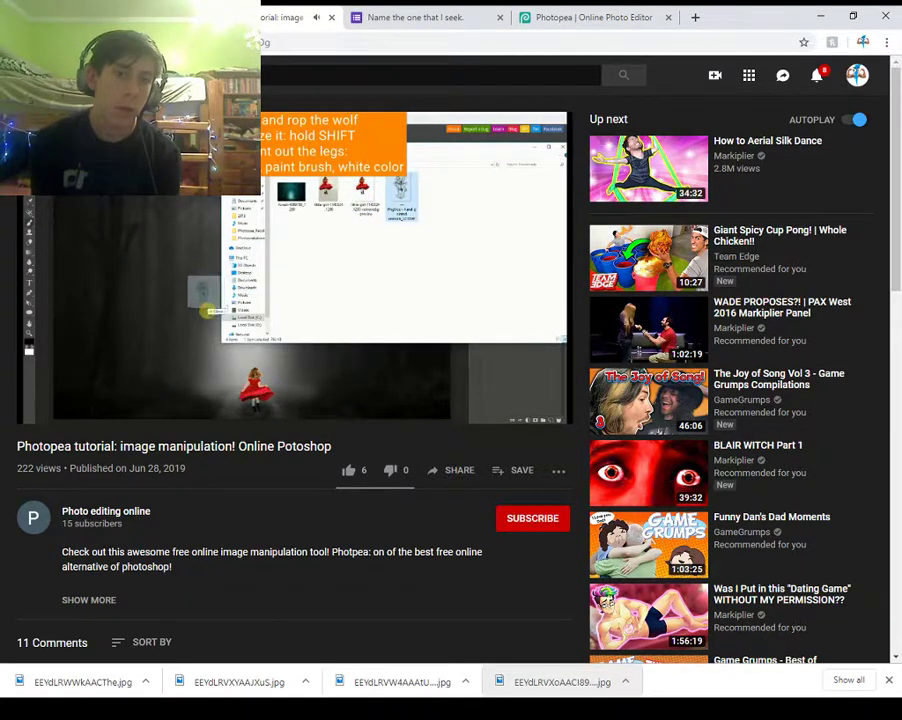
key(space)
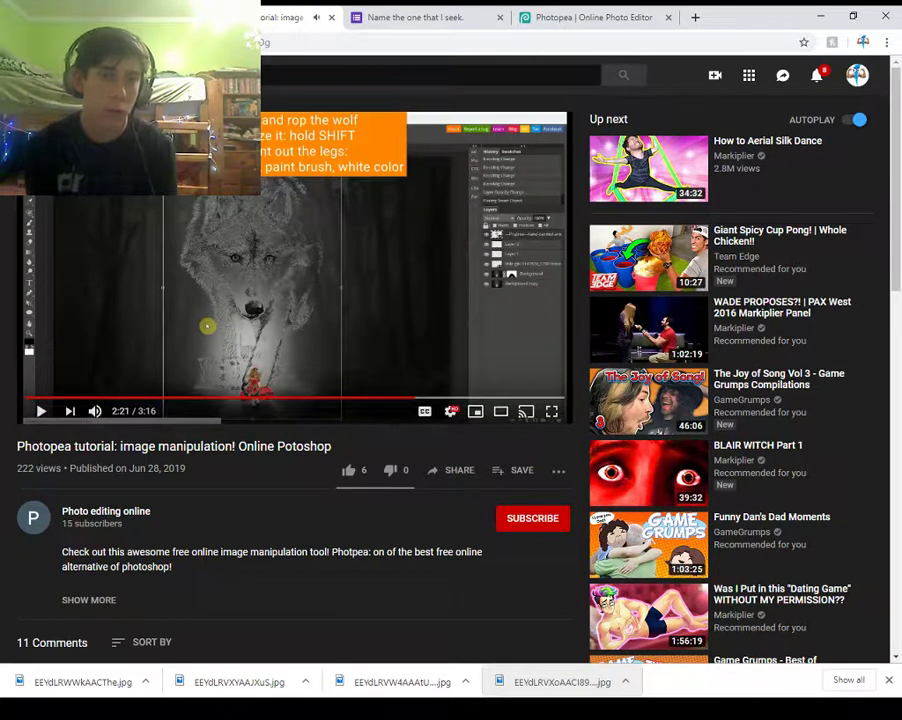
key(space)
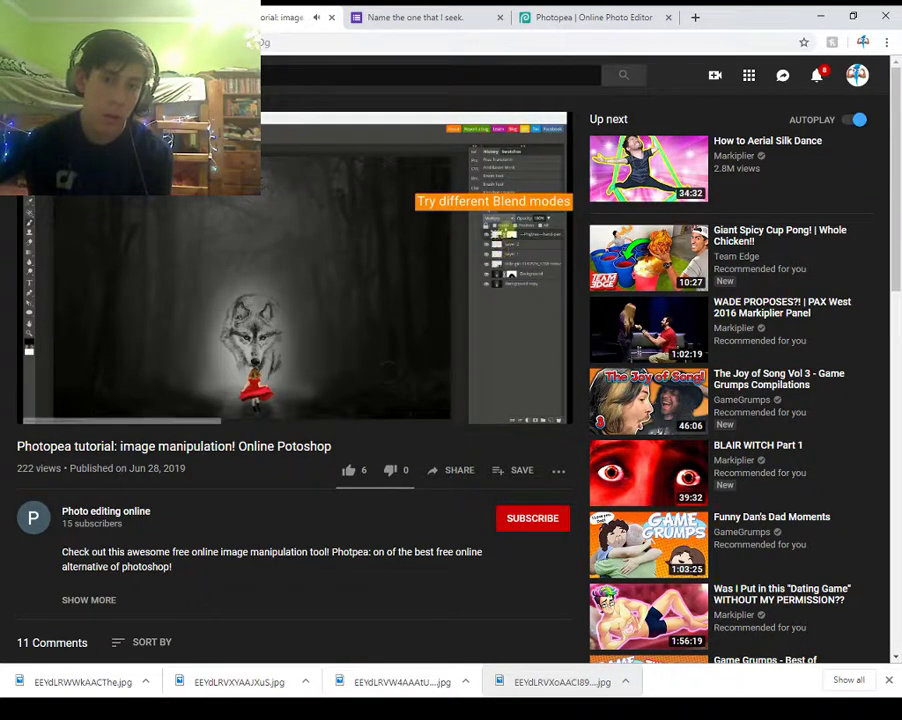
key(space)
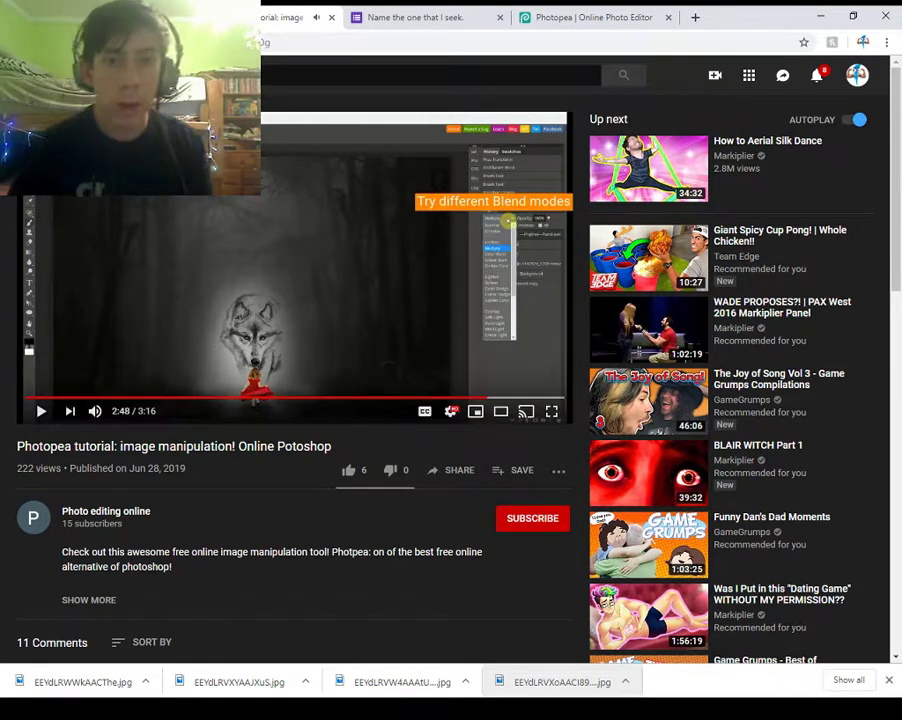
click(594, 17)
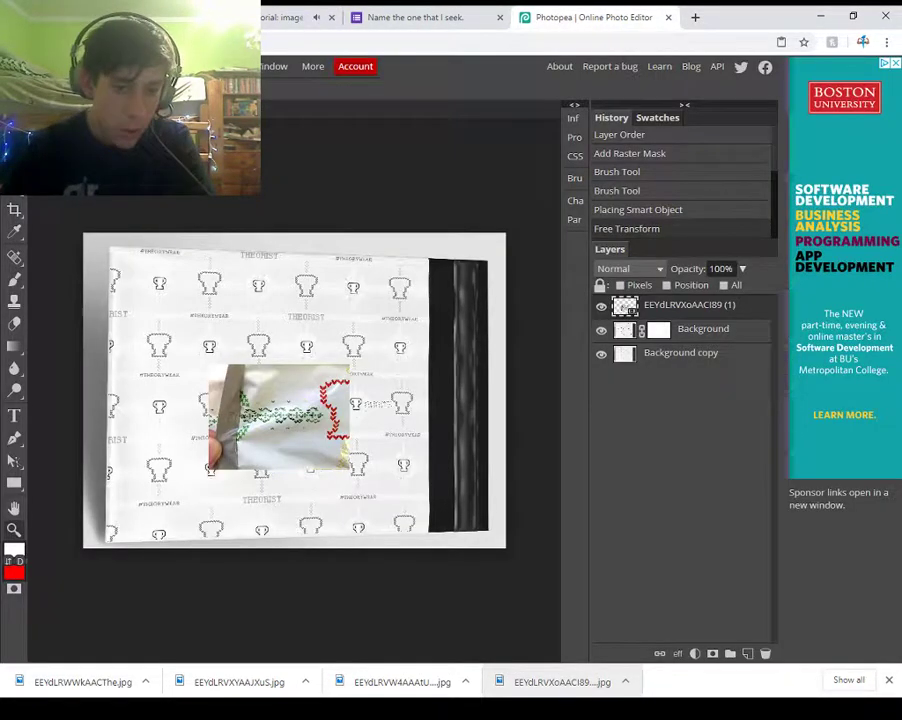
- Examine the green and black stitched lettering on the placed close-up photo at high magnification
right_click(14, 162)
right_click(14, 438)
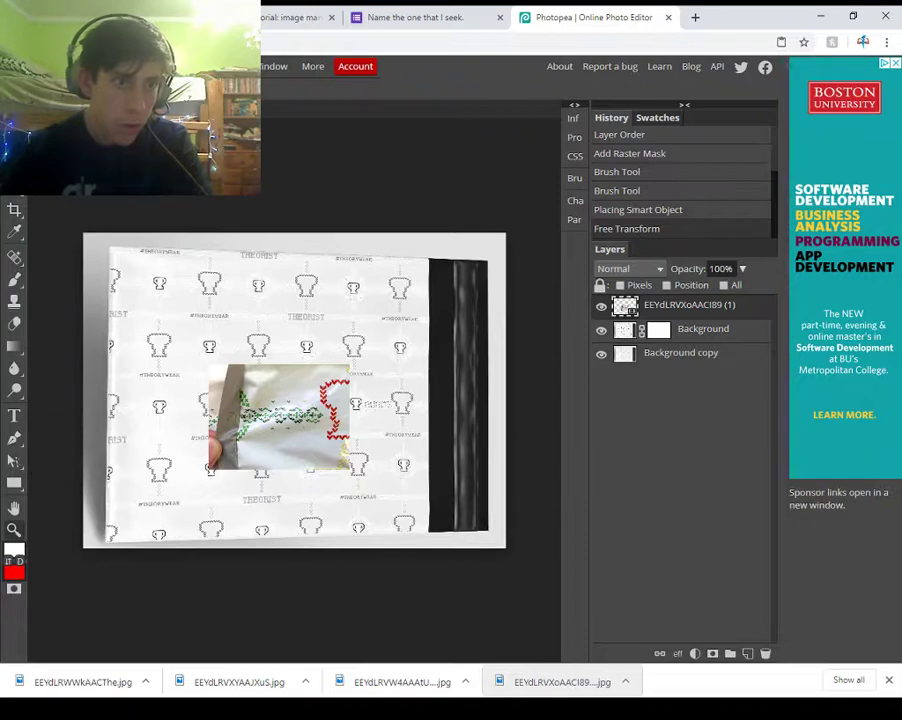
click(214, 223)
click(214, 223)
click(341, 374)
click(14, 508)
drag(147, 560, 56, 62)
mouse_move(280, 560)
mouse_down()
mouse_move(130, 293)
mouse_move(350, 272)
mouse_up()
right_click(14, 162)
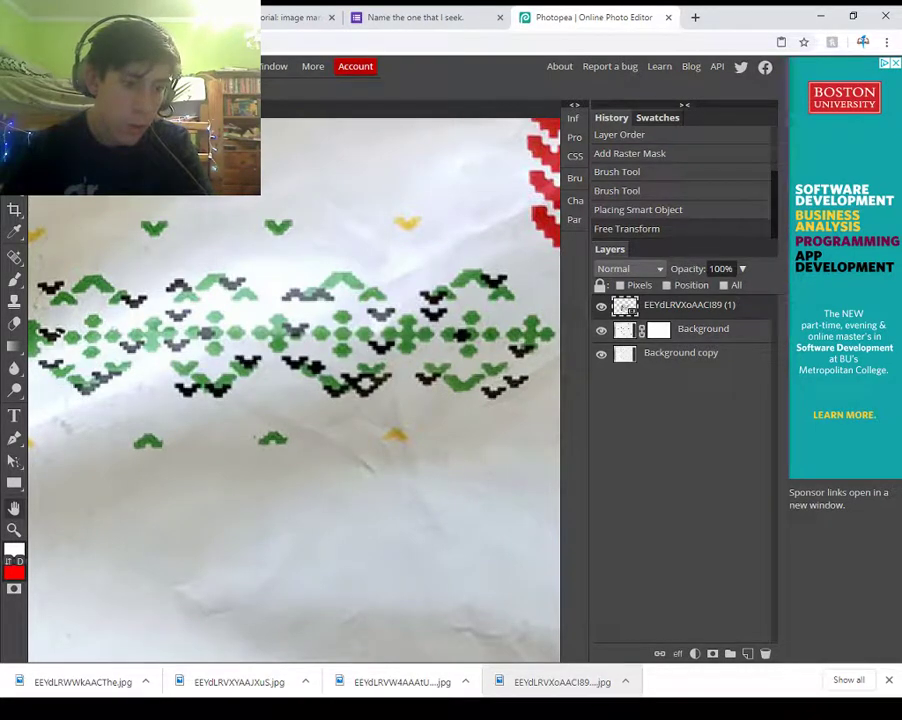
click(14, 530)
click(160, 208)
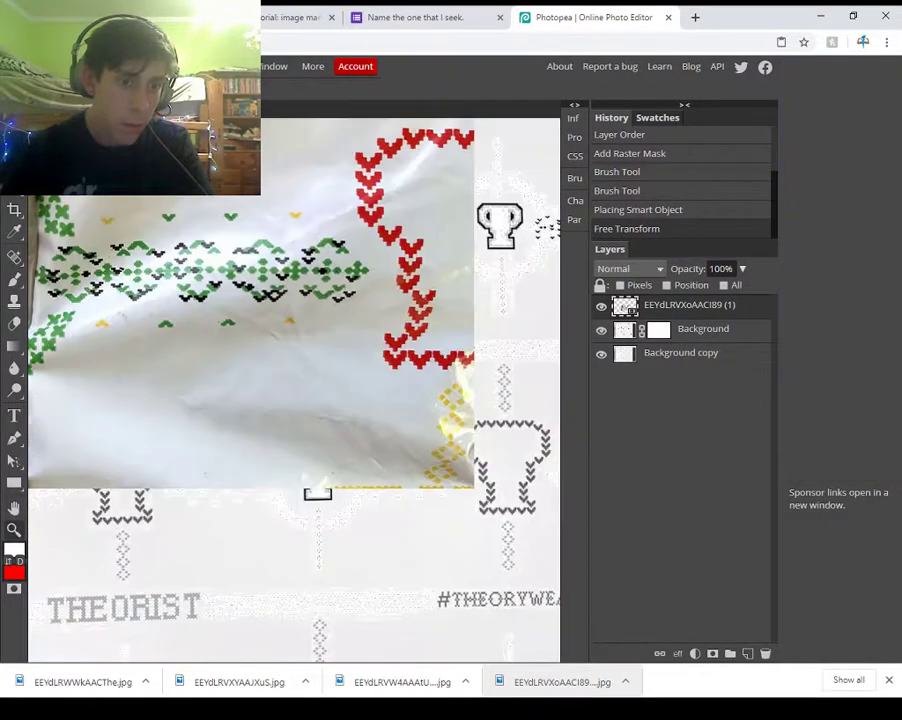
click(14, 508)
drag(300, 400, 211, 512)
- Move the placed close-up photo and scale it down to about half size over the hidden lettering beside the small trophy
click(14, 117)
drag(200, 400, 465, 358)
click(44, 66)
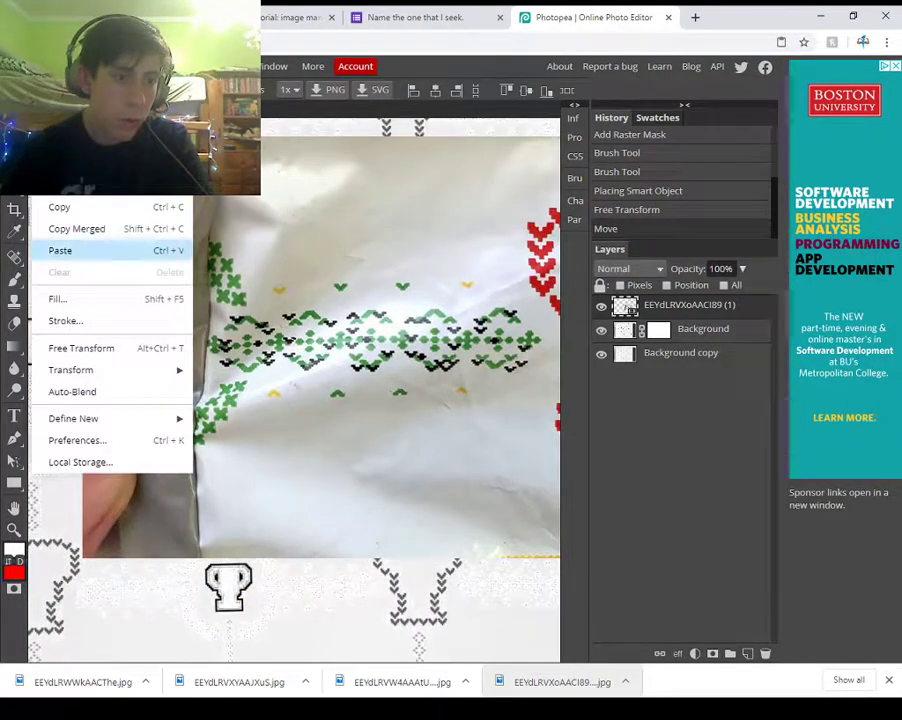
click(84, 348)
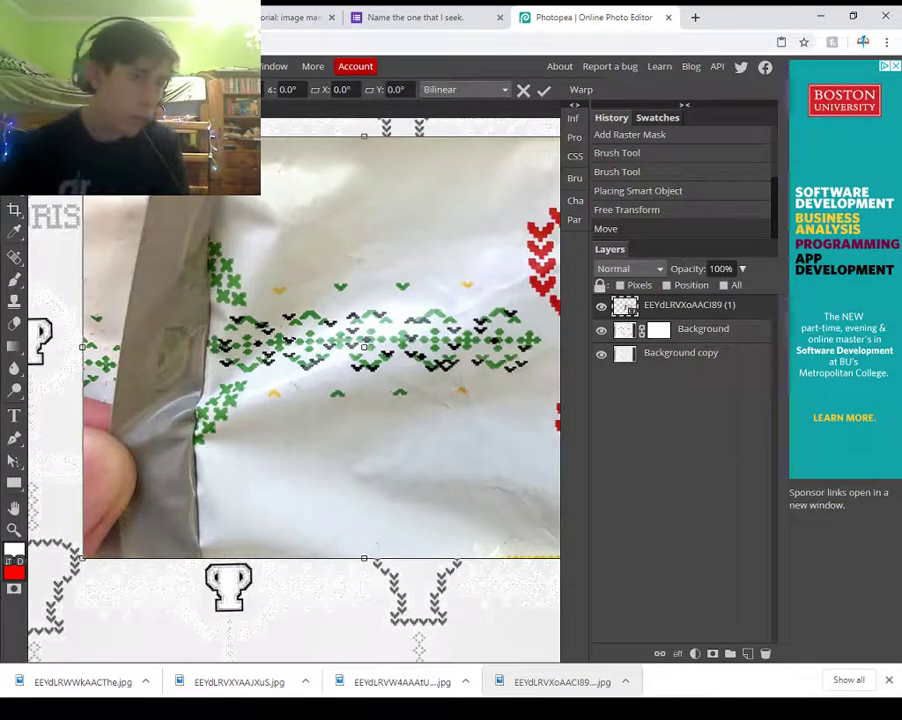
drag(83, 136, 378, 358)
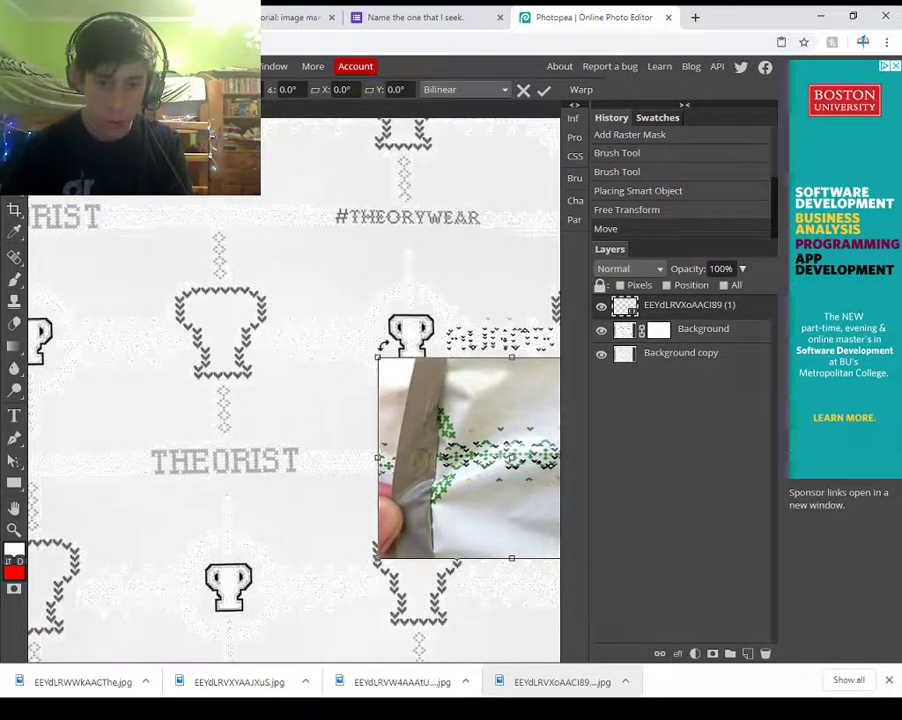
drag(464, 436, 470, 362)
drag(386, 320, 364, 298)
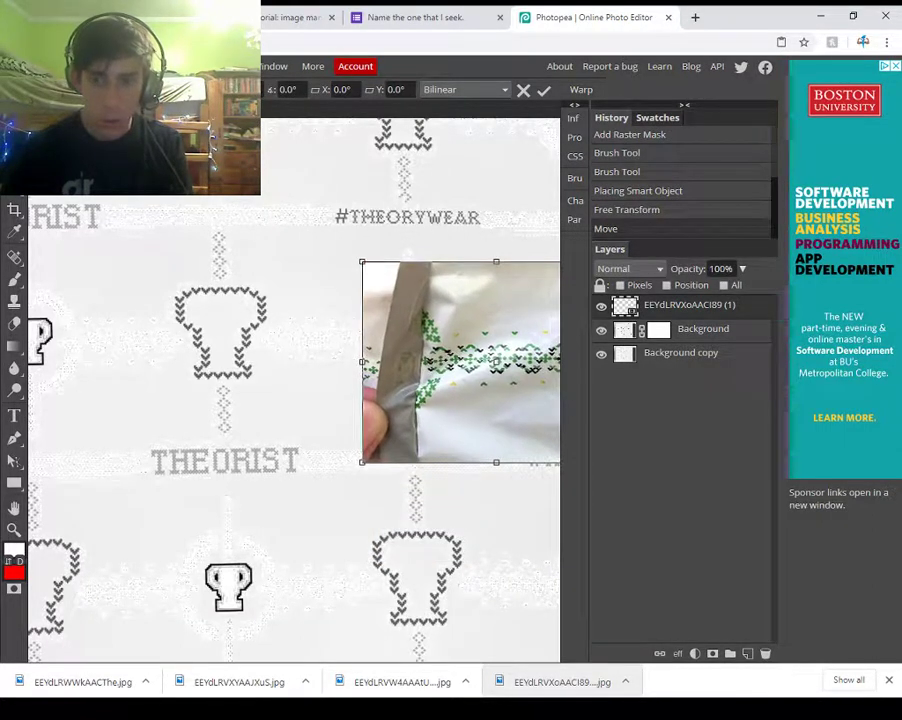
- Set the close-up layer's blend mode to Multiply and examine the overlapping lettering up close
click(618, 336)
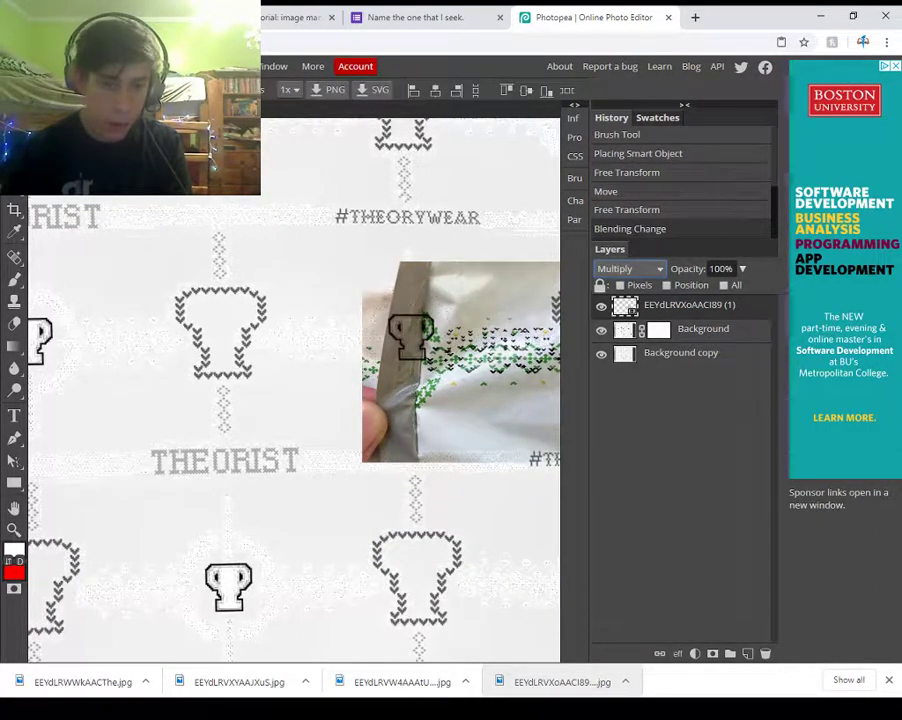
click(14, 530)
right_click(14, 484)
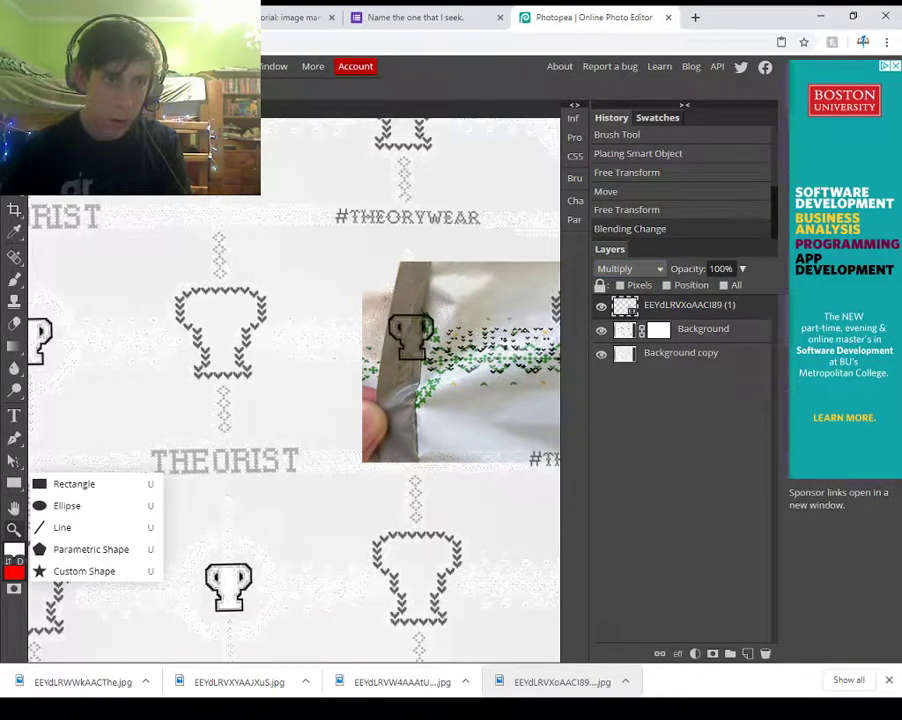
scroll(503, 322, up, 5)
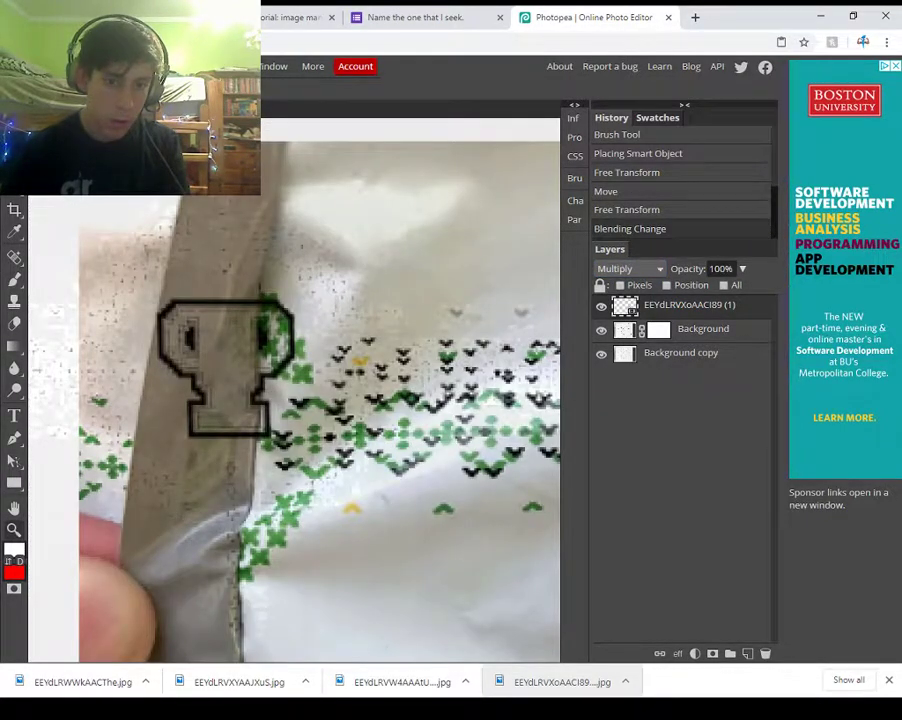
click(14, 508)
drag(400, 420, 157, 312)
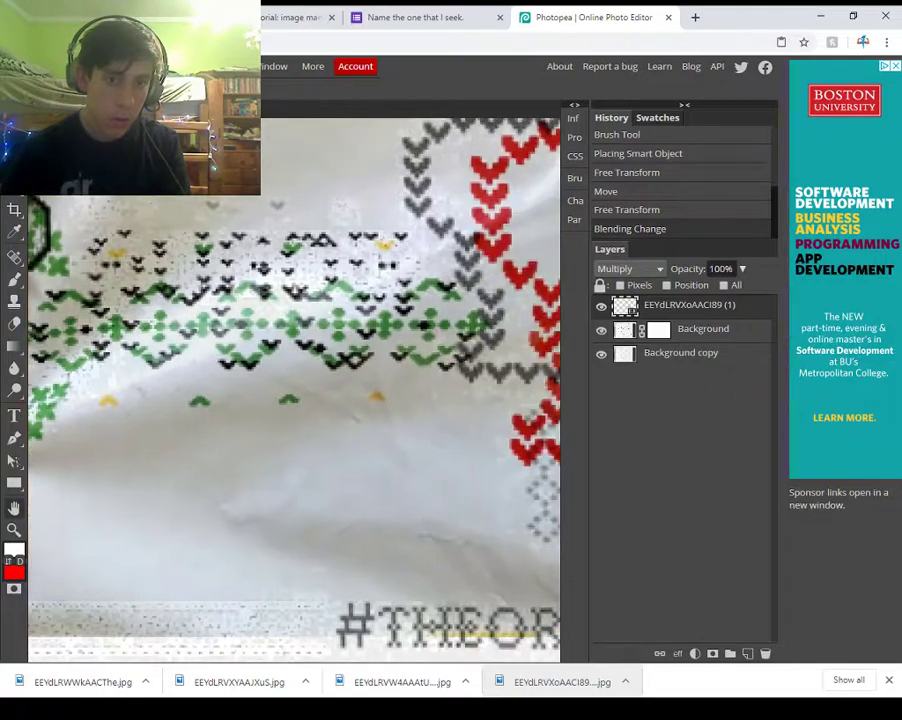
- Move the close-up layer so its stitched pattern overlaps the hidden lettering on the bag photo
right_click(14, 437)
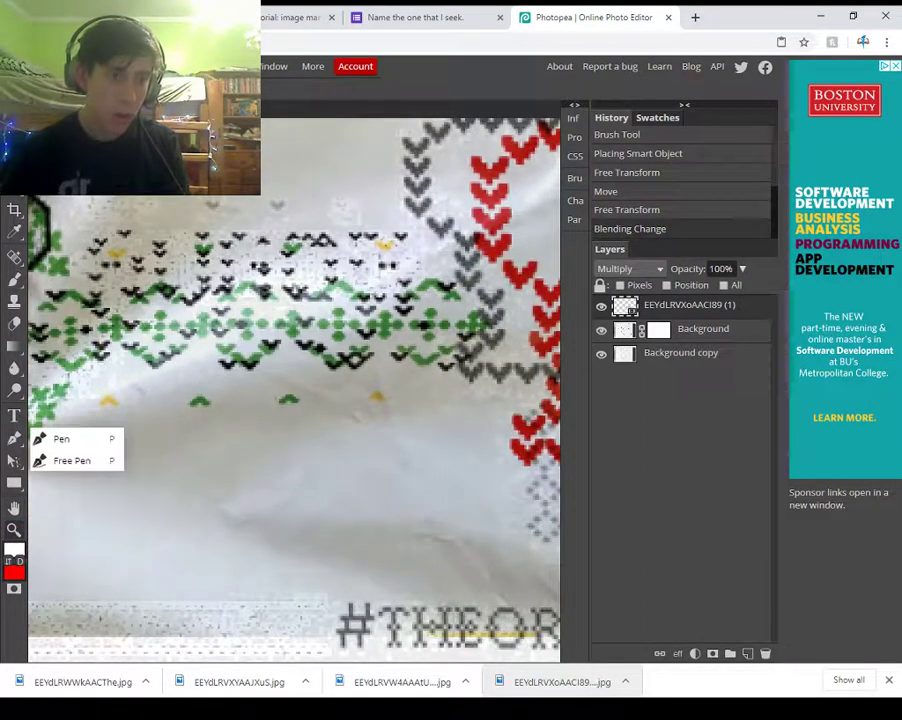
scroll(117, 204, down, 2)
click(14, 118)
mouse_move(170, 290)
mouse_down()
mouse_move(202, 322)
mouse_move(230, 292)
mouse_move(218, 272)
mouse_move(477, 300)
mouse_move(510, 349)
mouse_move(296, 295)
mouse_move(296, 271)
mouse_move(307, 264)
mouse_move(296, 248)
mouse_move(312, 270)
mouse_up()
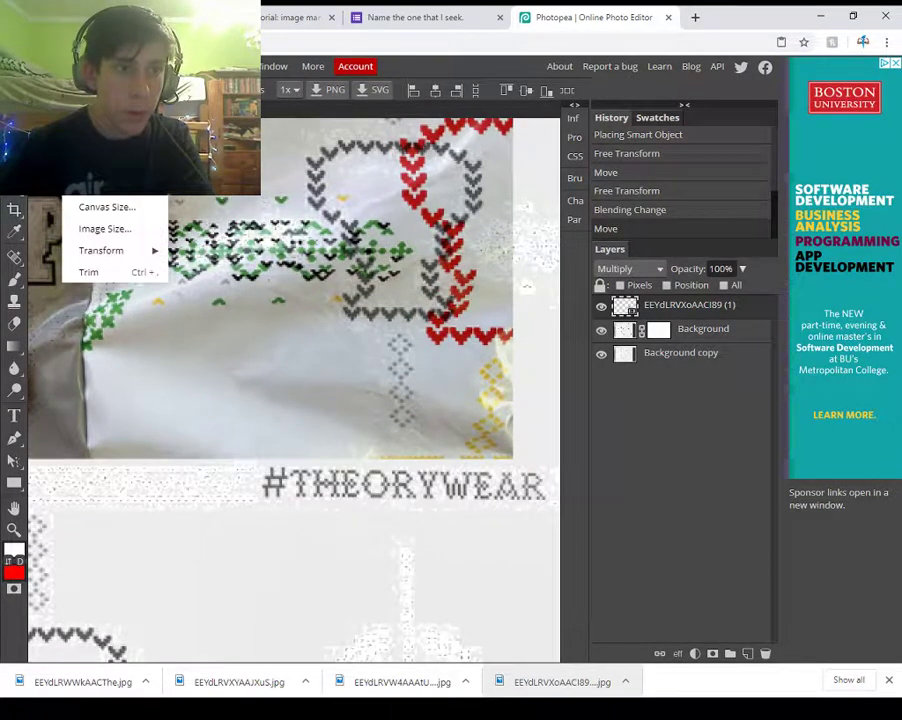
- Apply a Black & White adjustment to the close-up layer
mouse_move(102, 89)
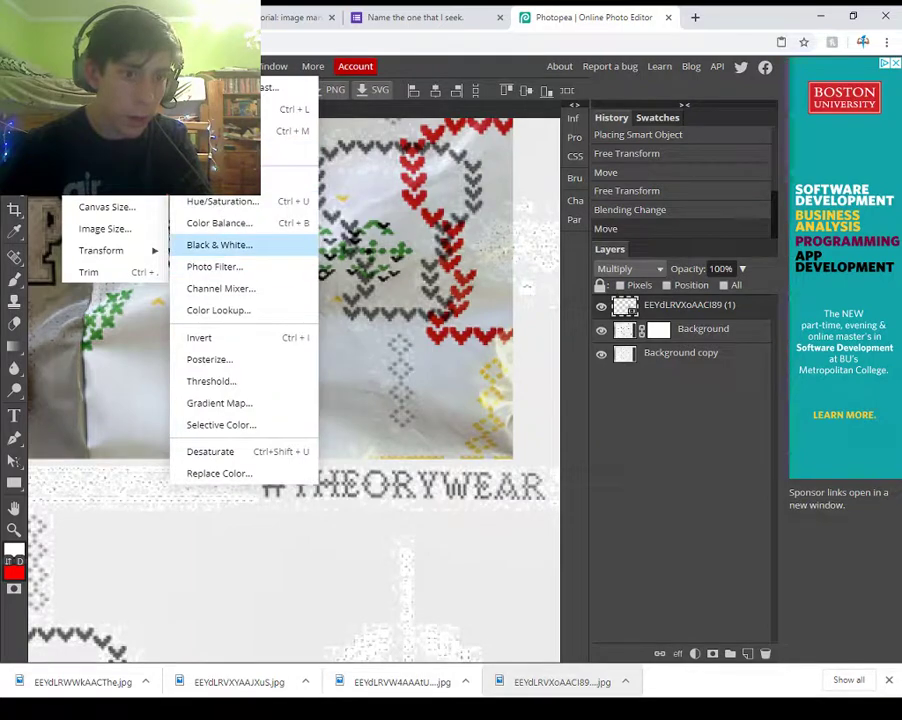
click(219, 245)
key(Return)
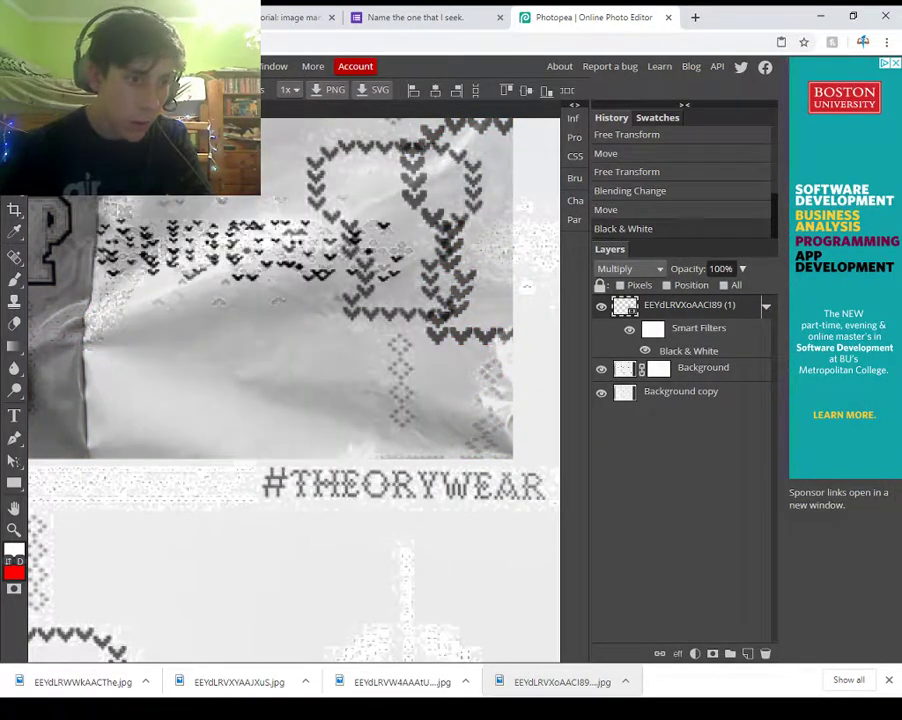
- Move and rescale the close-up layer so its stitched lettering and large trophy outline line up with those on the bag photo
drag(236, 233, 363, 408)
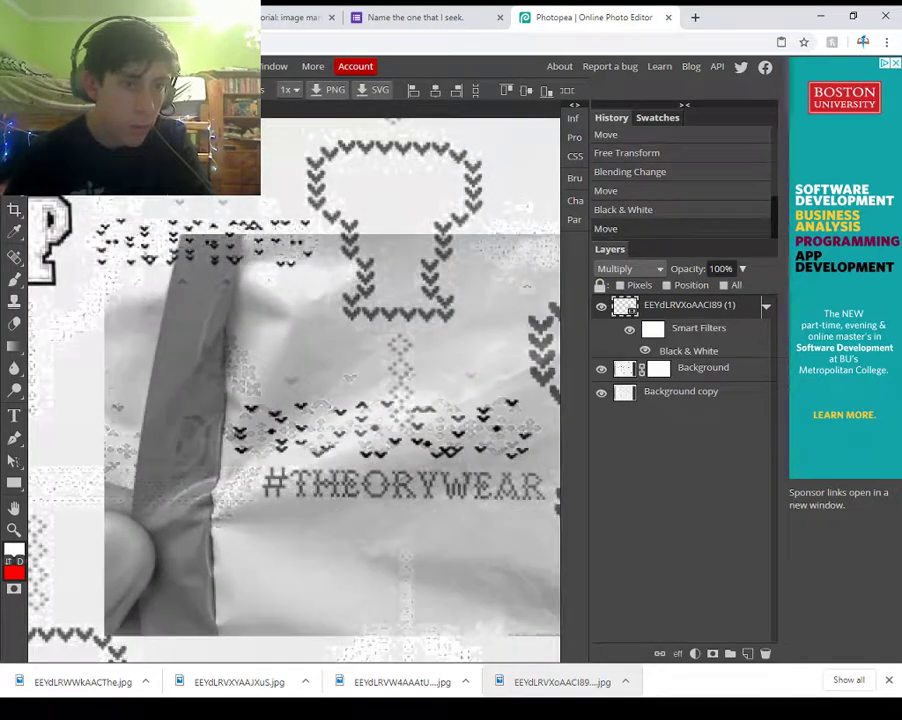
click(43, 66)
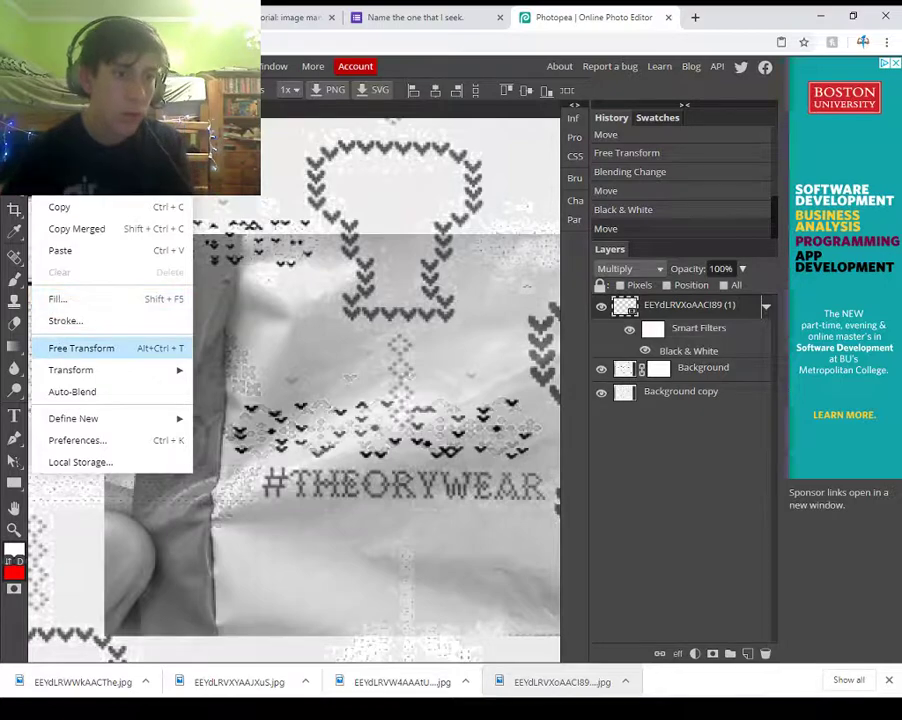
click(84, 348)
drag(104, 235, 253, 347)
drag(456, 490, 206, 243)
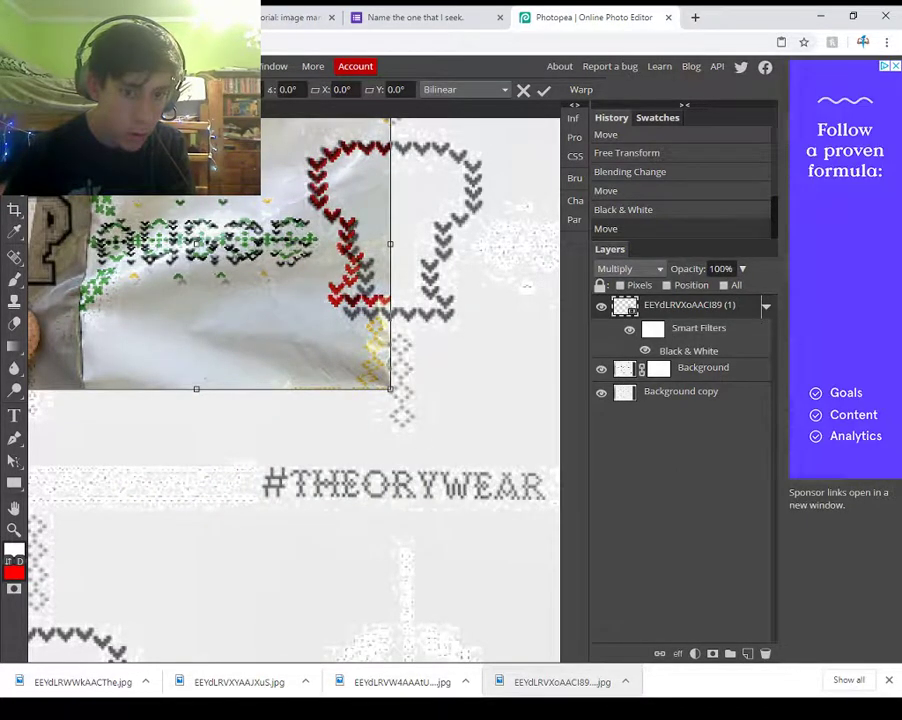
drag(390, 389, 404, 398)
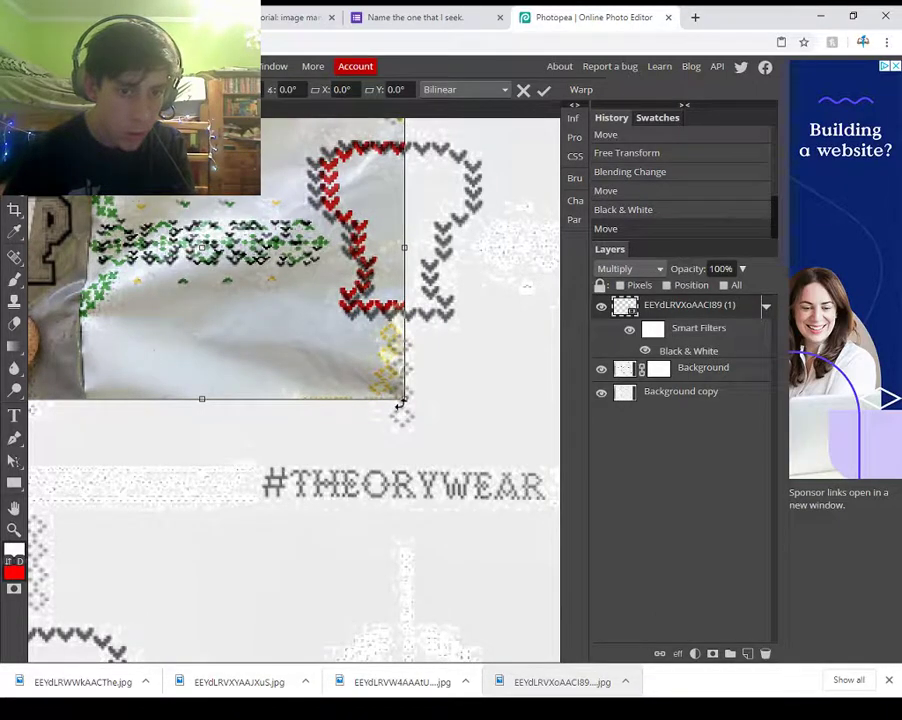
drag(404, 398, 418, 410)
drag(368, 352, 357, 345)
key(Left)
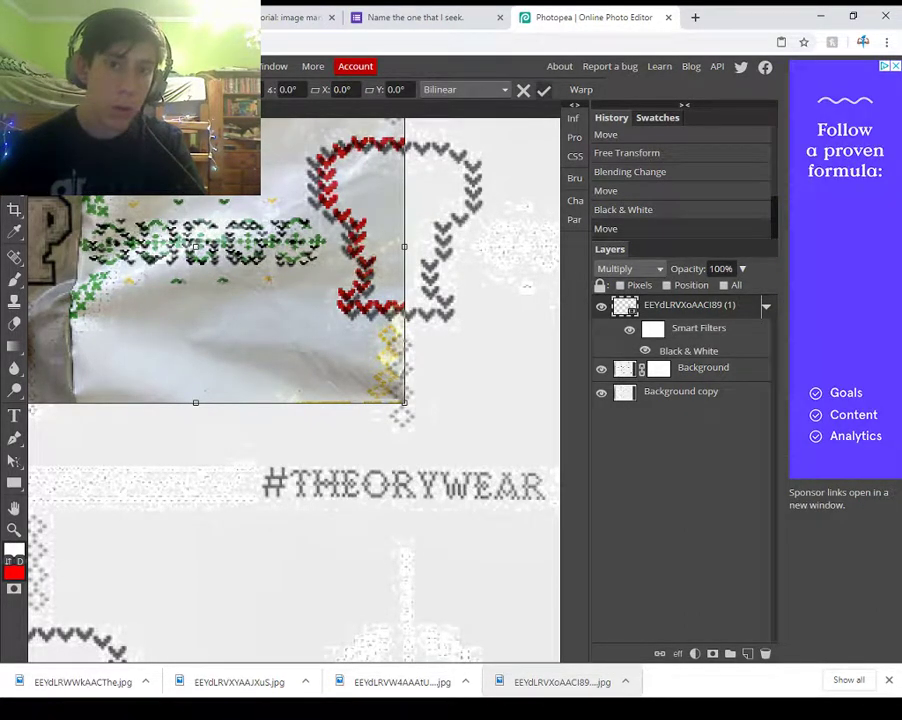
key(Return)
- Examine the blended lettering between the trophies at several magnifications, and compare it with the collage of numbered photos
right_click(14, 460)
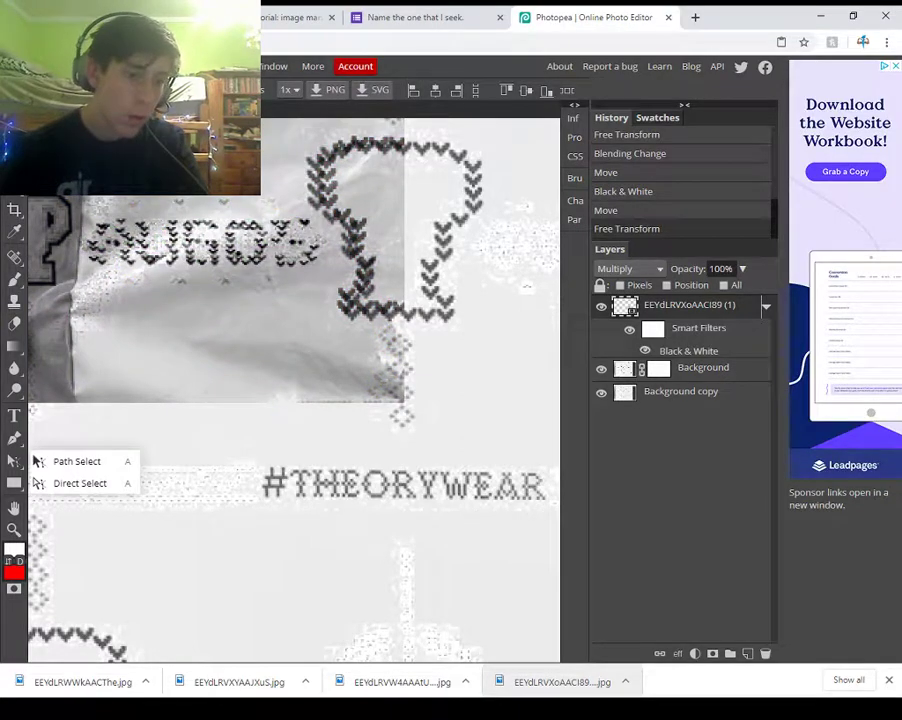
click(92, 190)
click(92, 190)
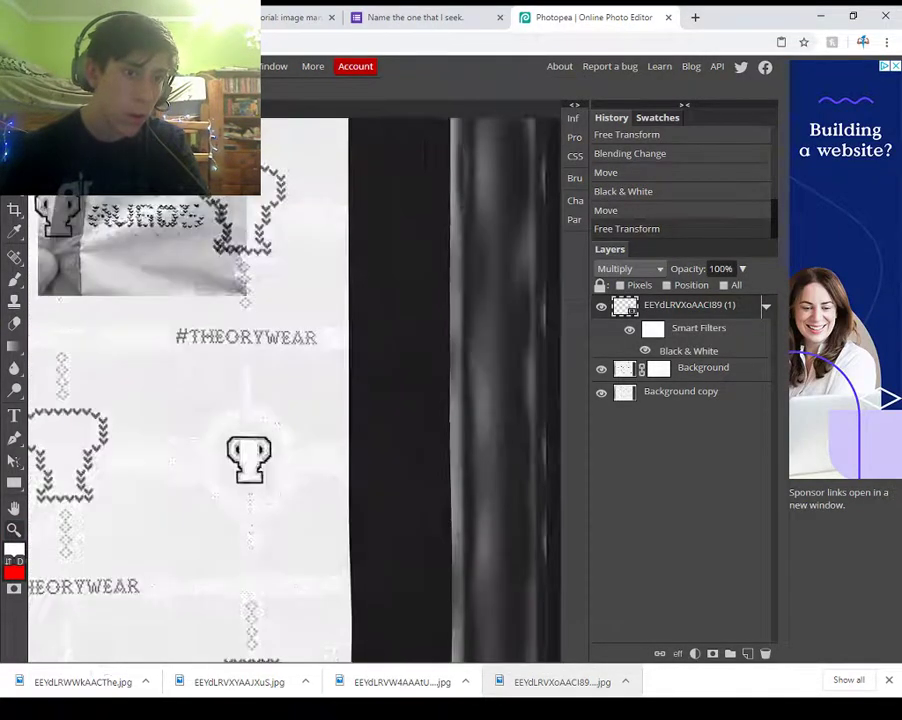
click(92, 190)
click(93, 214)
click(93, 214)
click(93, 214)
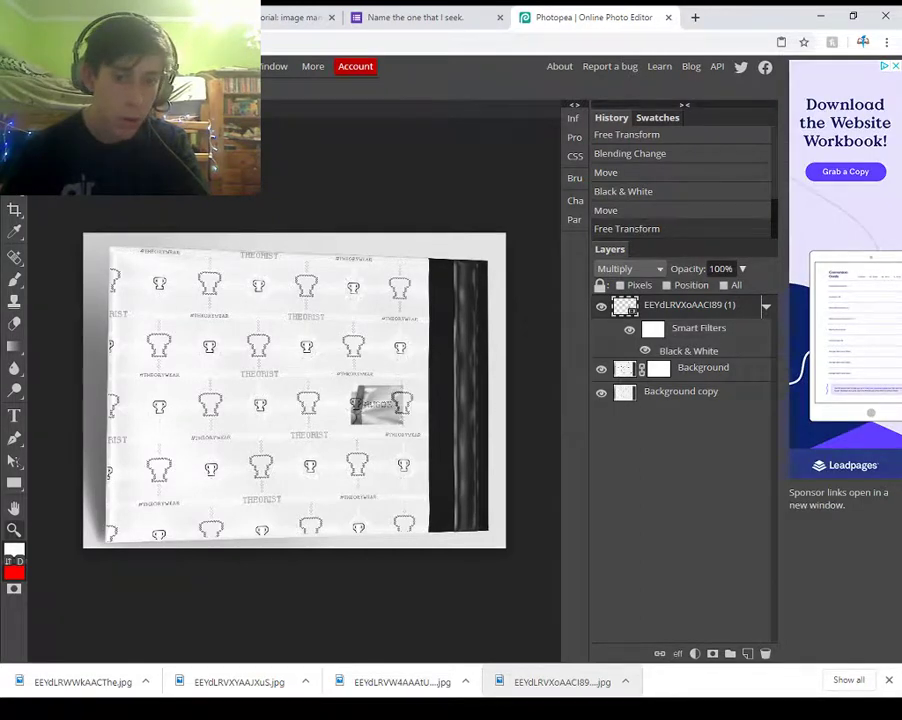
key(ctrl+plus)
key(ctrl+plus)
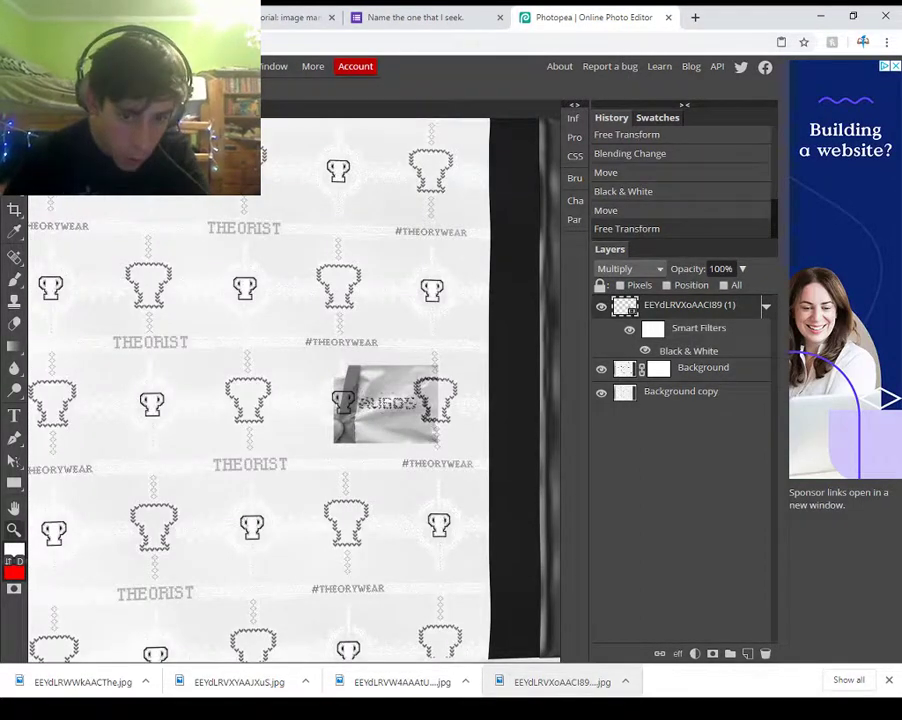
right_click(14, 484)
click(14, 508)
drag(330, 420, 272, 380)
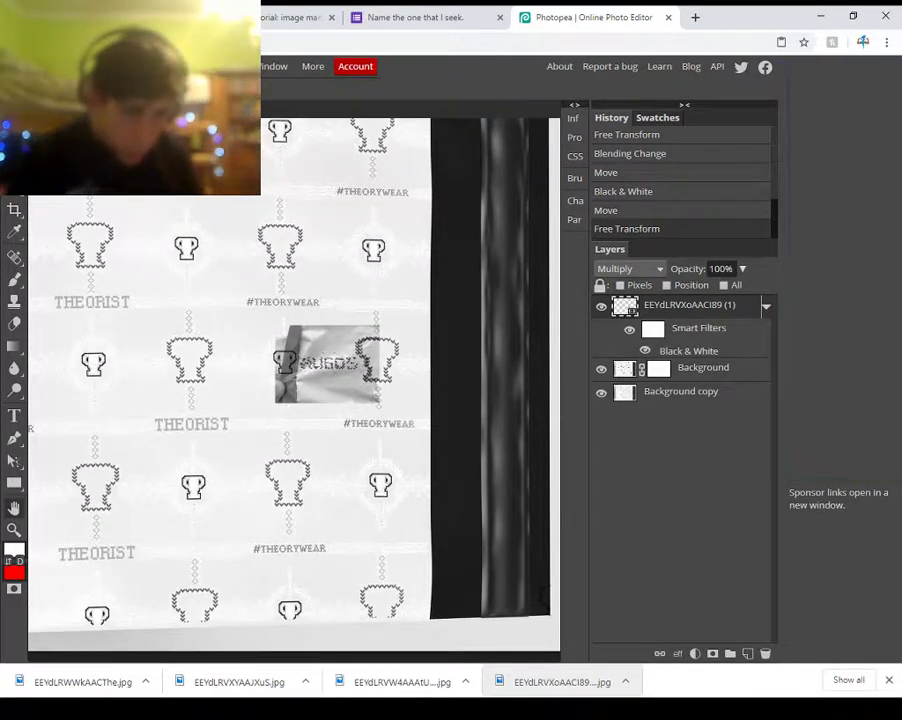
right_click(14, 346)
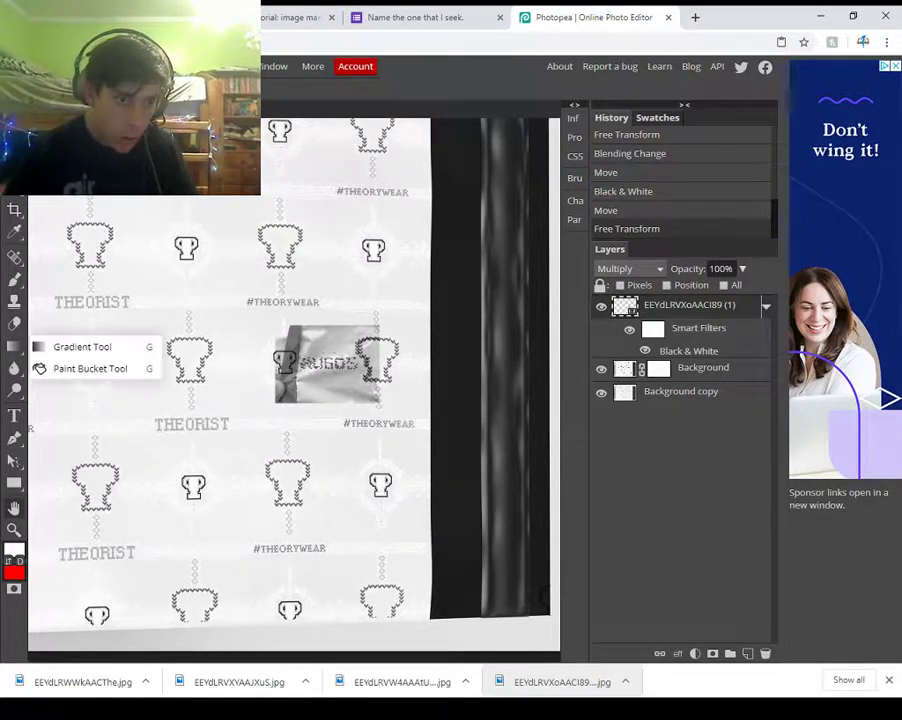
click(14, 530)
click(338, 375)
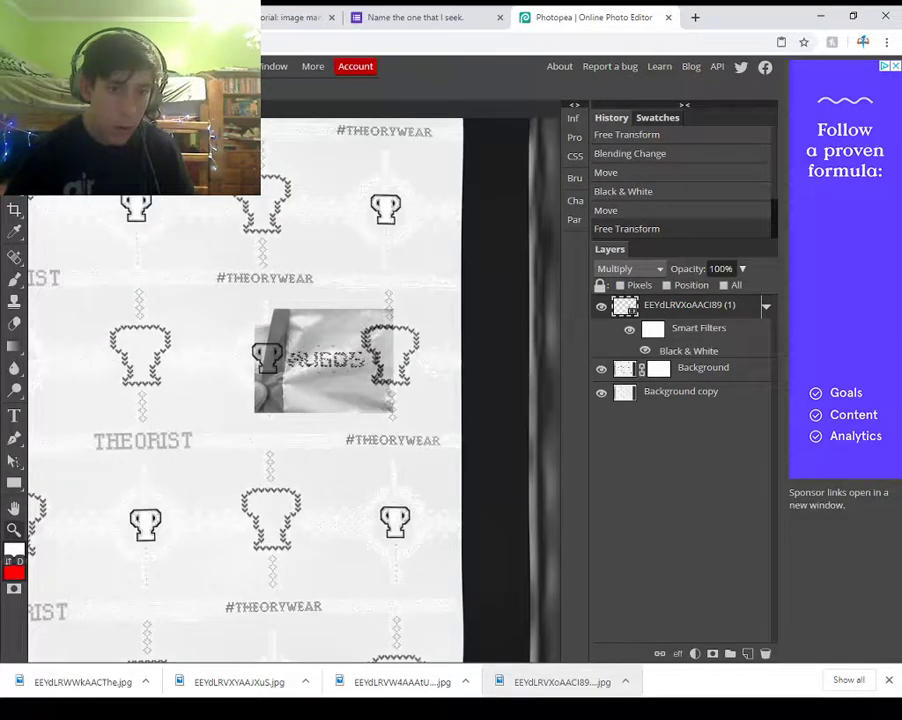
scroll(322, 350, up, 1)
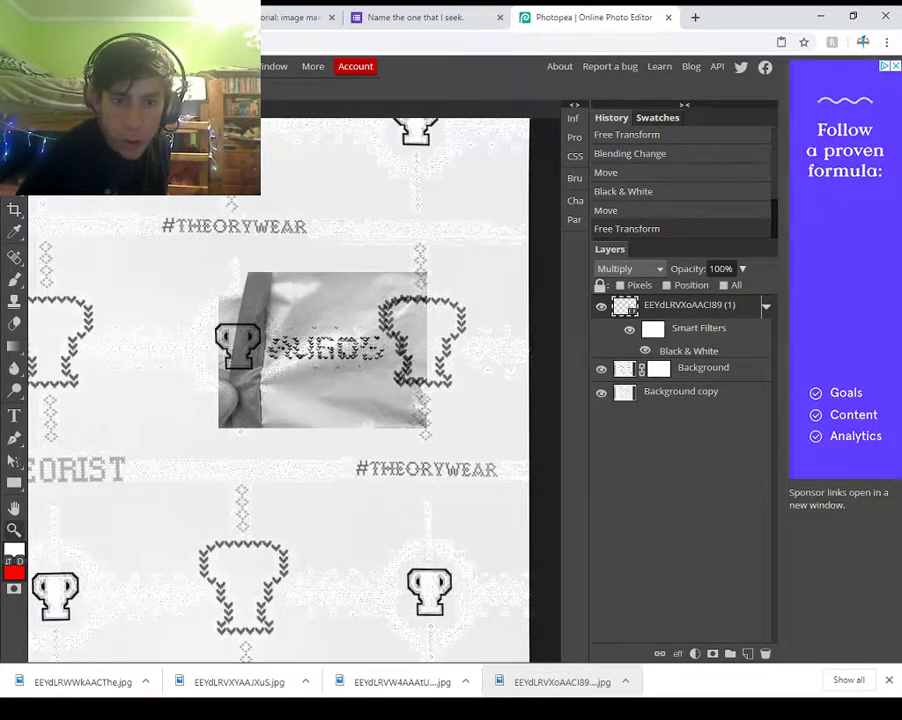
click(80, 108)
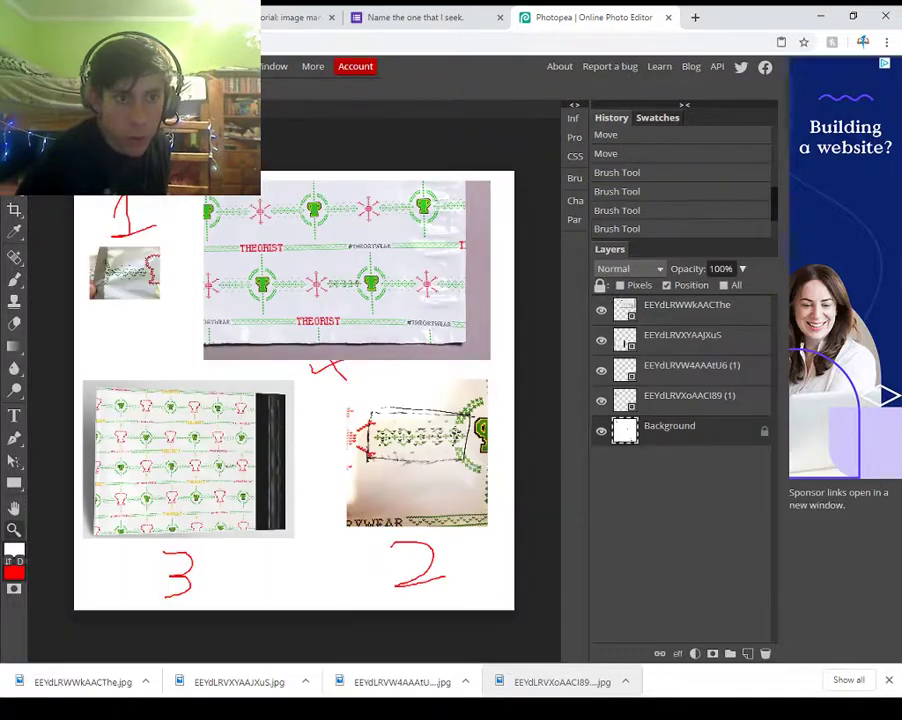
- Switch to Twitter, reload the Creator Ink puzzle tweet and read its replies for hints about the answer
click(90, 17)
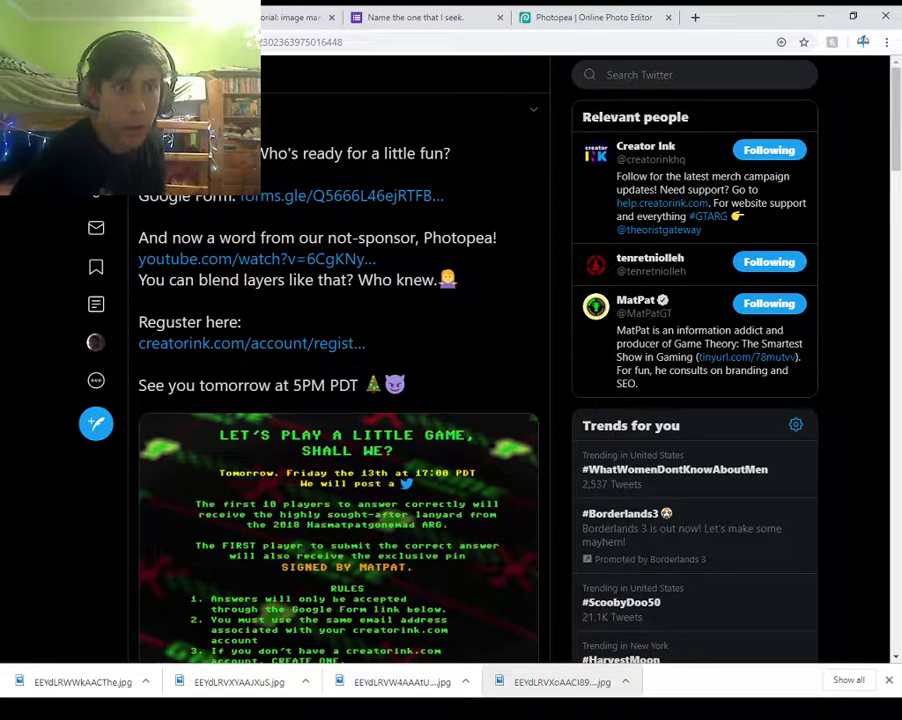
key(F5)
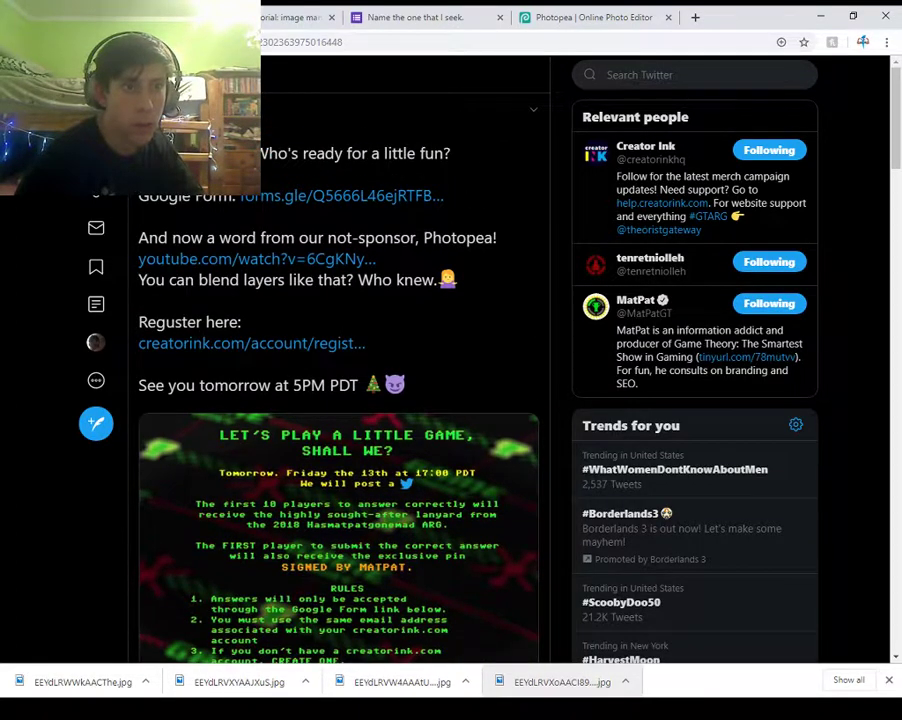
key(alt+Left)
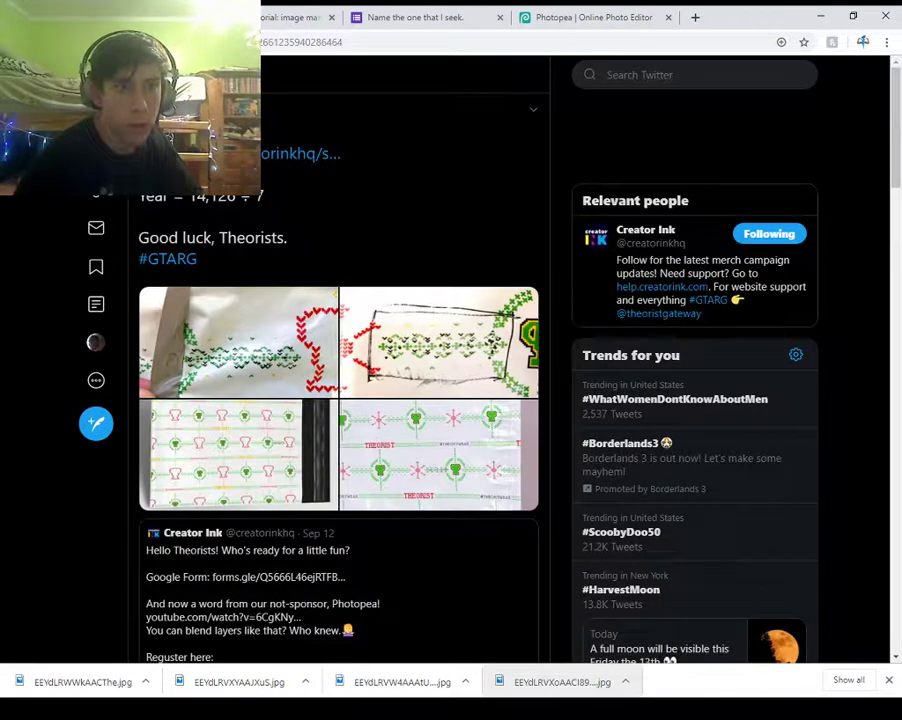
key(F5)
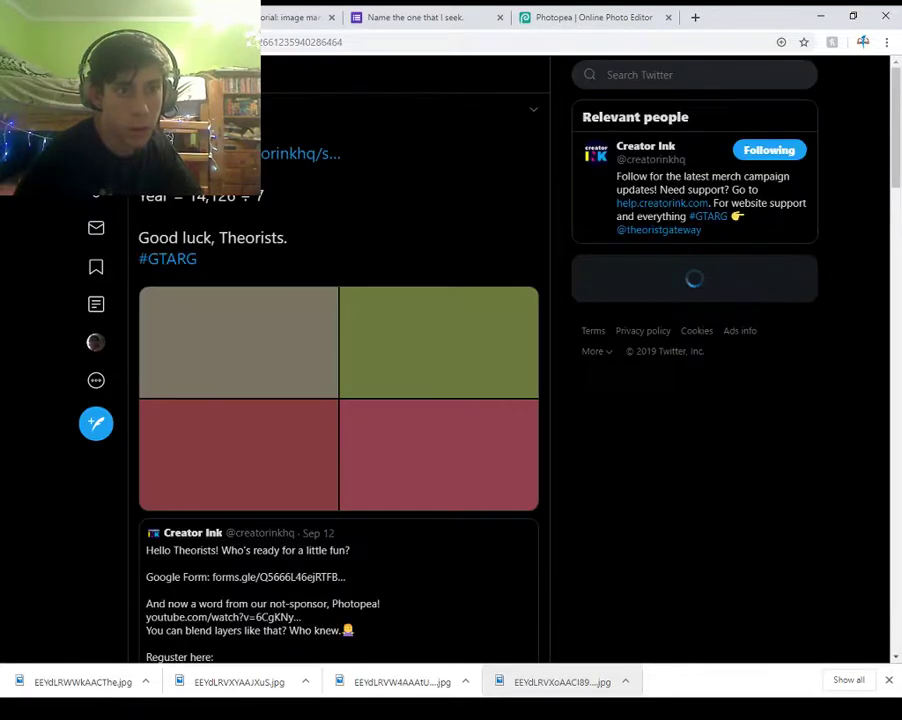
scroll(338, 400, down, 13)
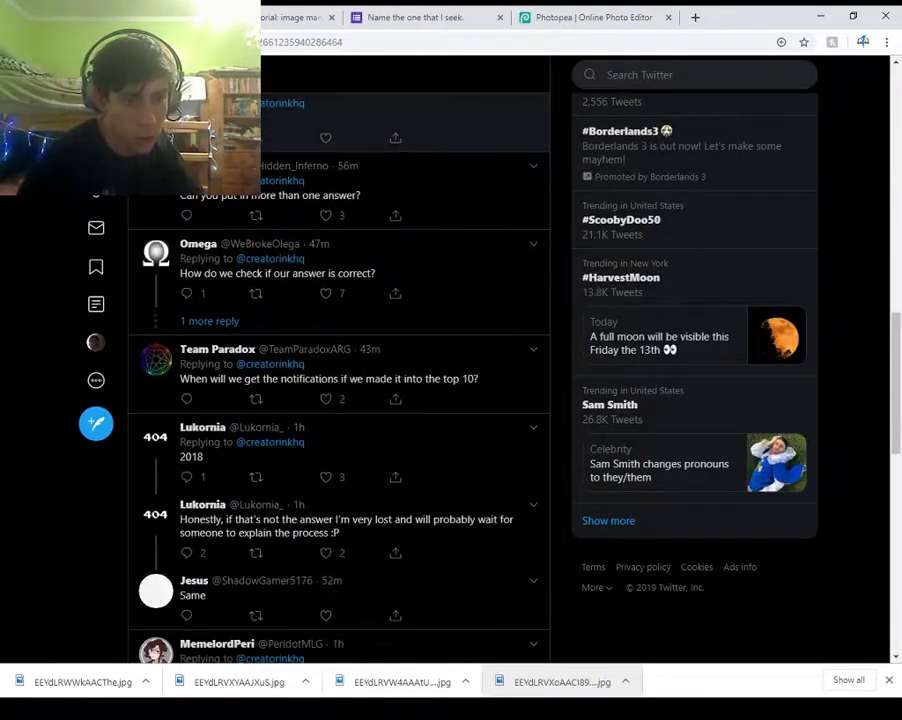
click(210, 321)
scroll(338, 400, down, 3)
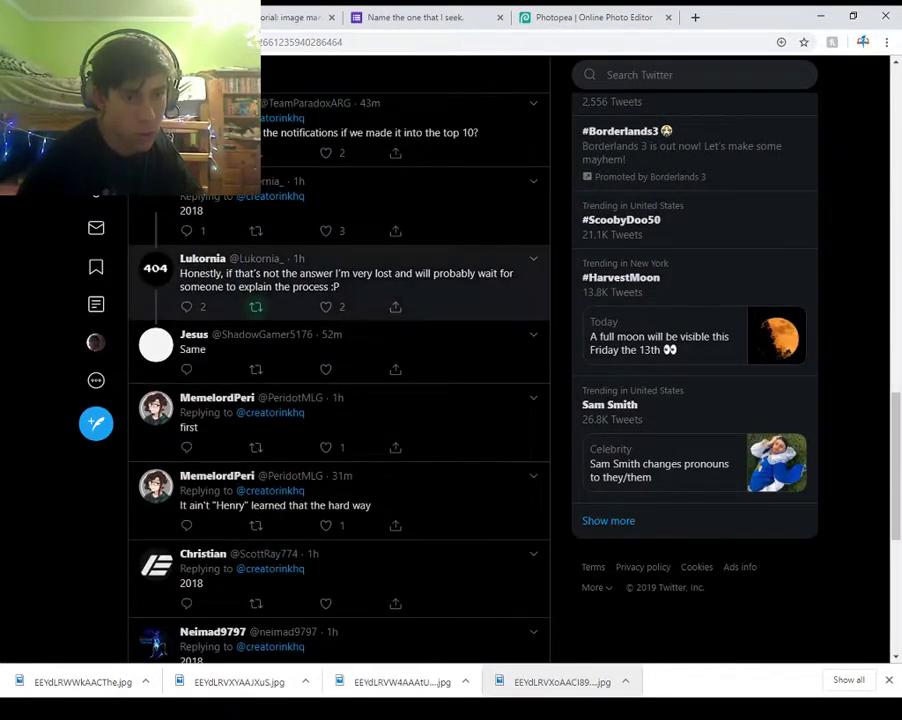
scroll(256, 307, down, 5)
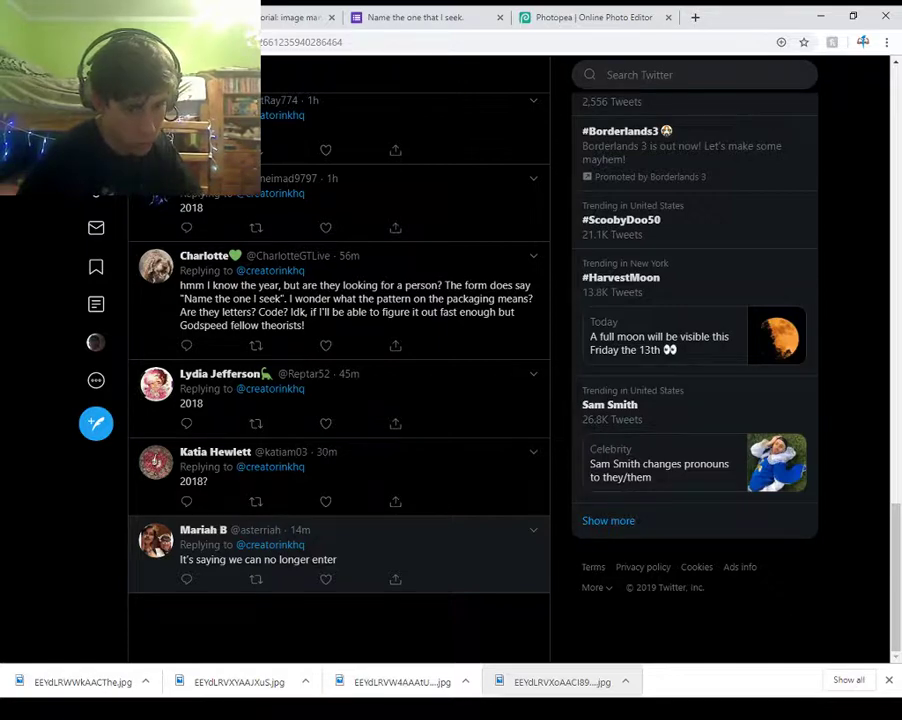
scroll(340, 560, up, 3)
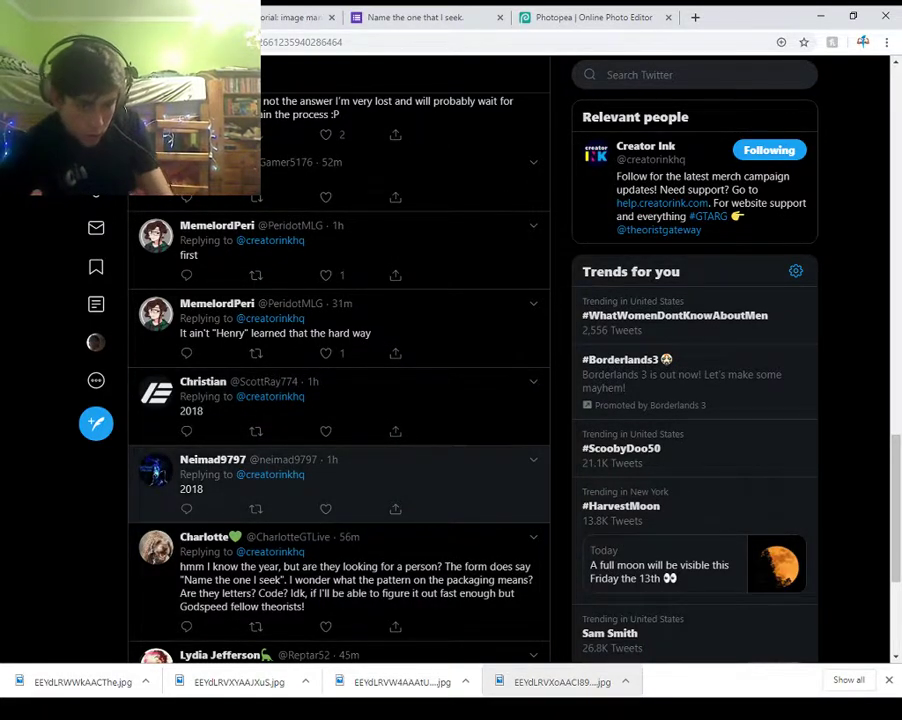
scroll(338, 520, up, 1)
scroll(338, 480, up, 1)
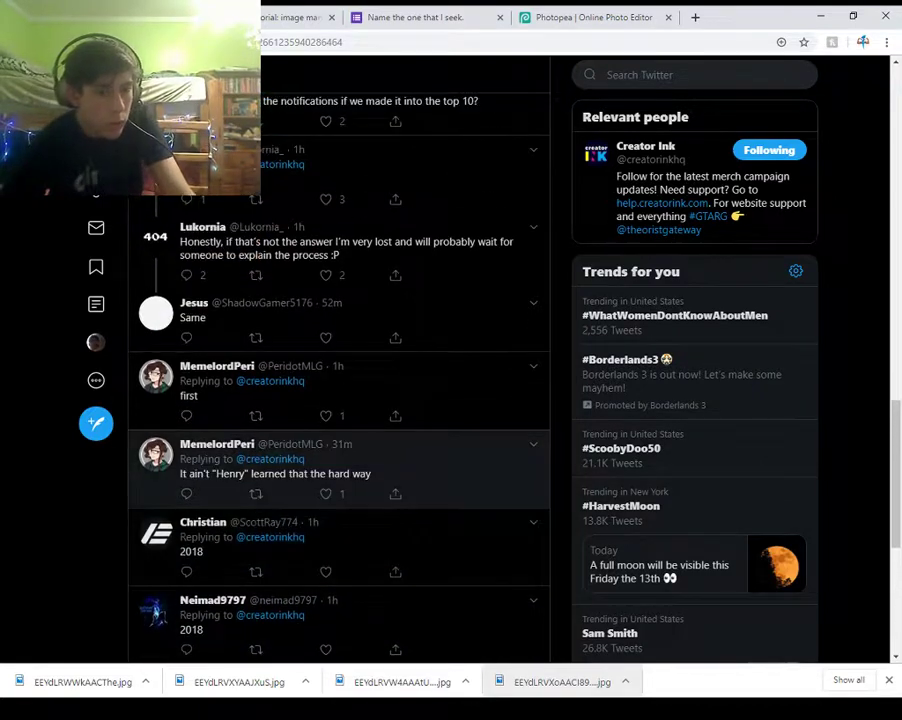
scroll(338, 460, up, 12)
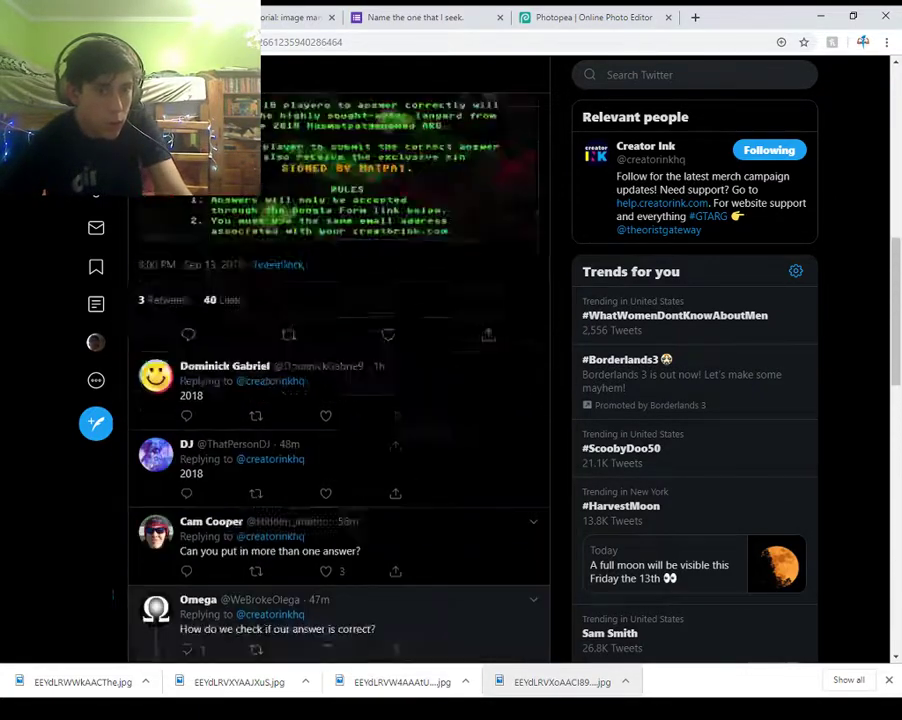
scroll(338, 400, up, 1)
- Return to Photopea and open the bag photo EEYdLRWWkAACThe.jpg as a separate document
key(ctrl+Tab)
key(ctrl+Tab)
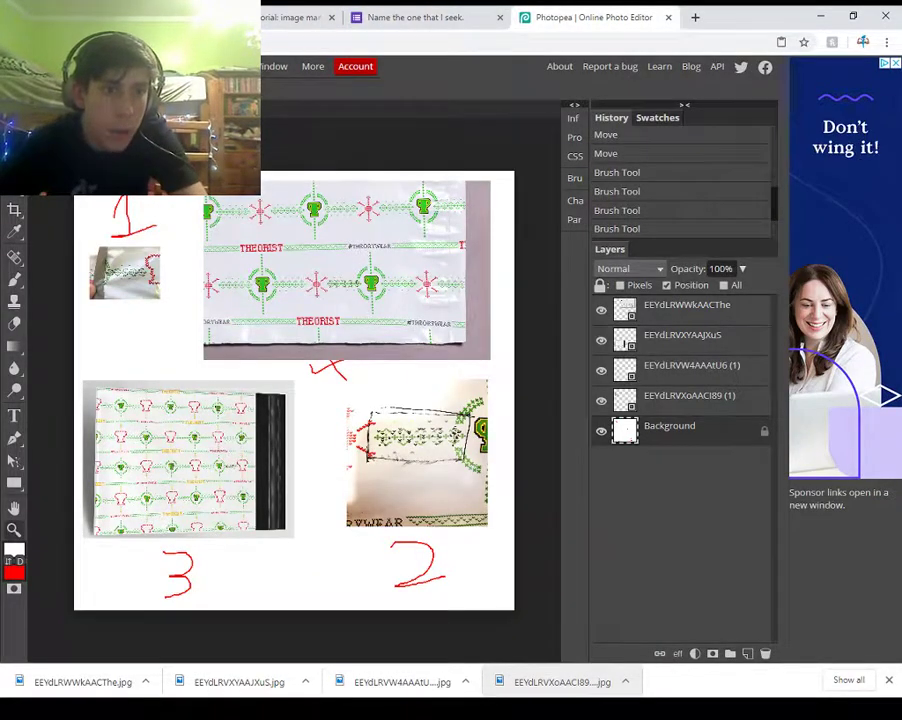
click(150, 108)
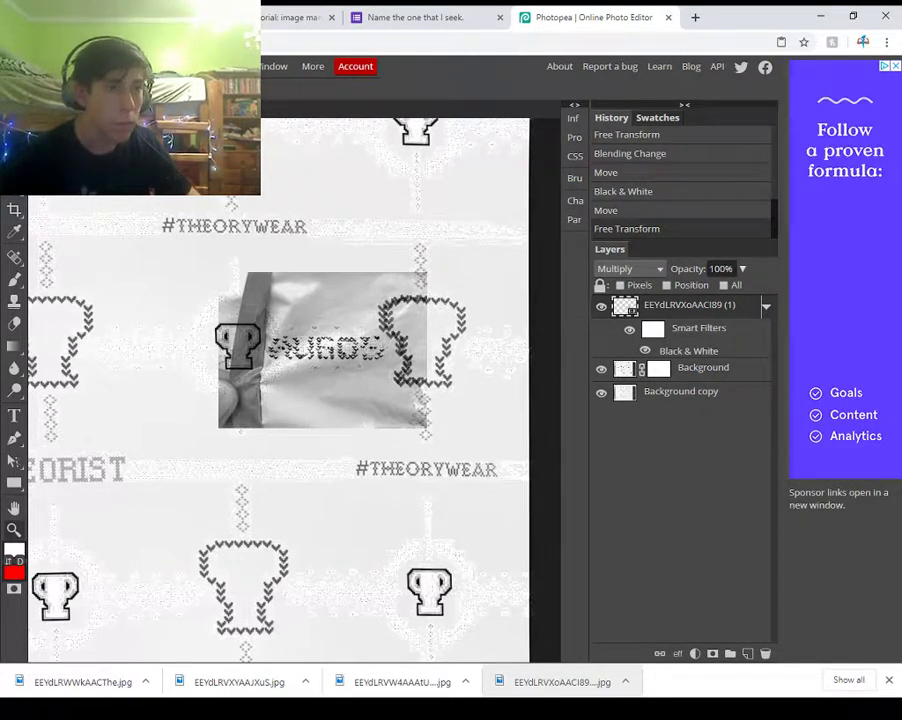
click(16, 67)
mouse_move(48, 272)
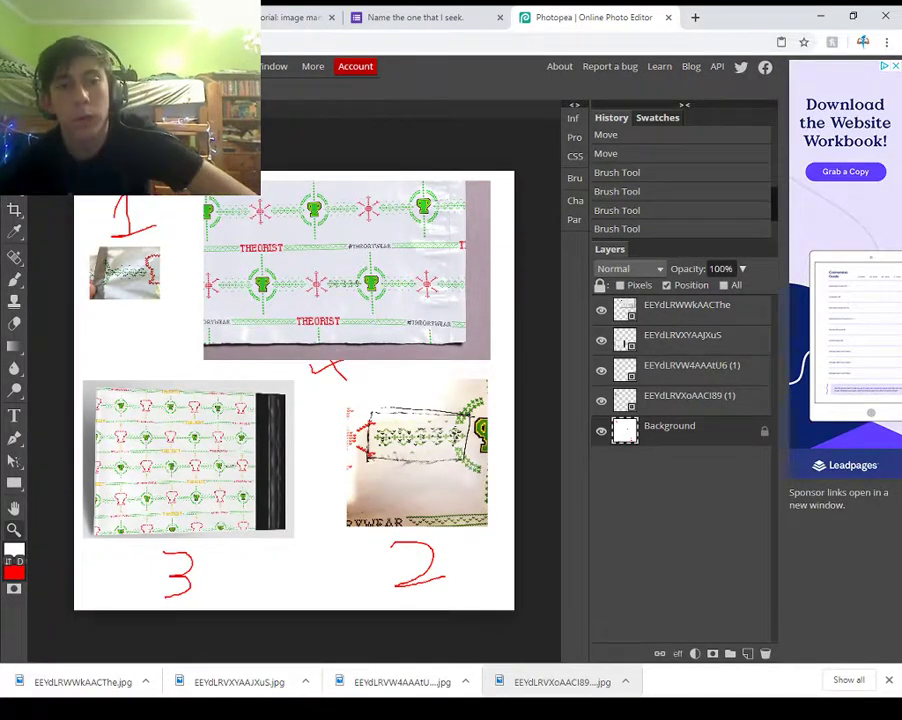
click(17, 66)
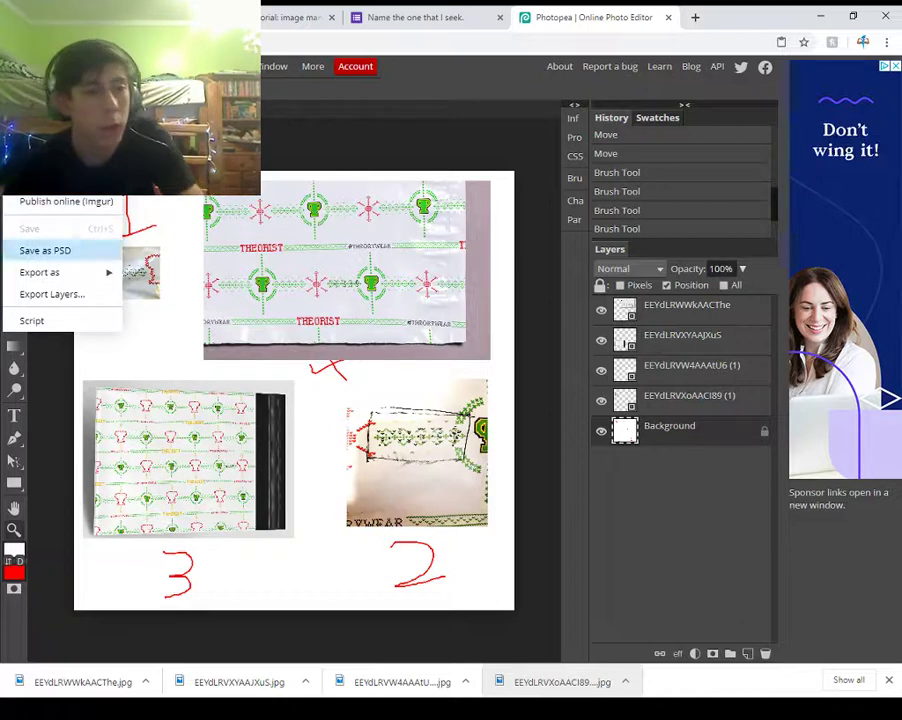
mouse_move(40, 273)
click(151, 273)
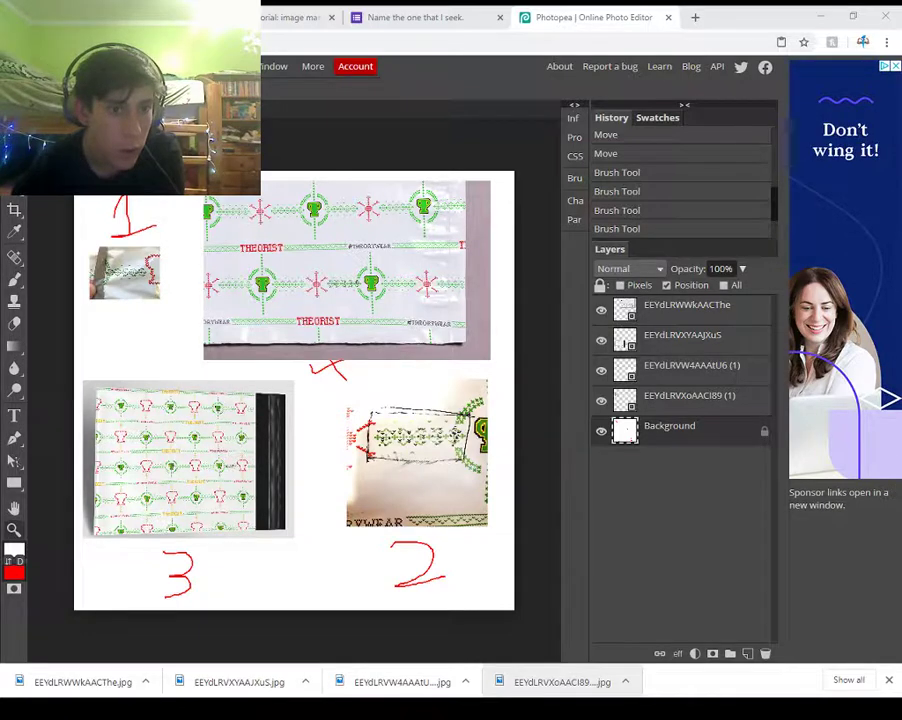
key(Return)
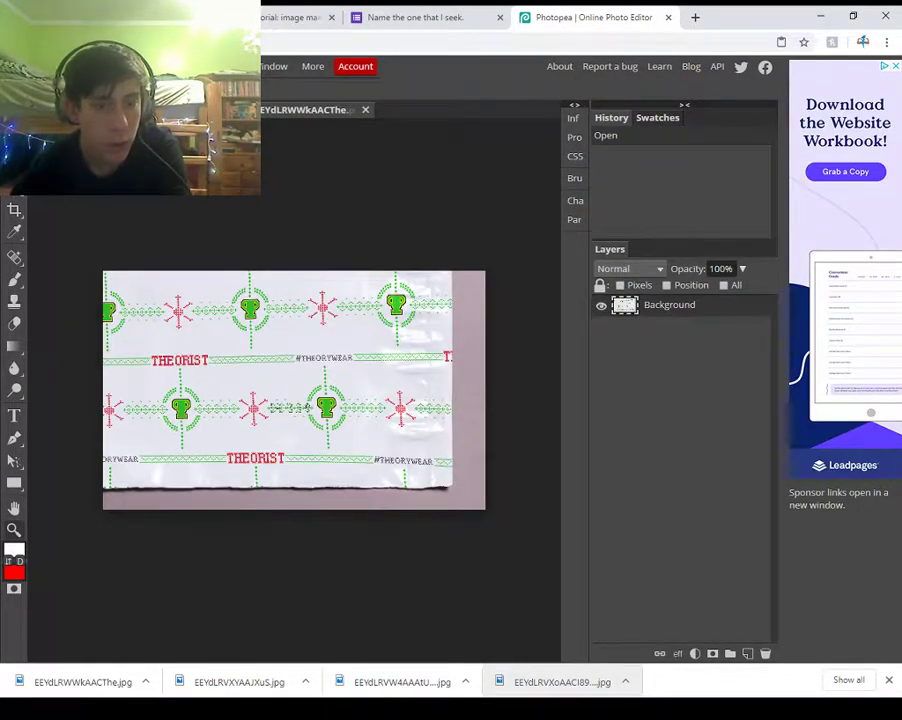
- Switch to the YouTube tutorial on Photopea image manipulation and replay its opening section from the start
click(262, 17)
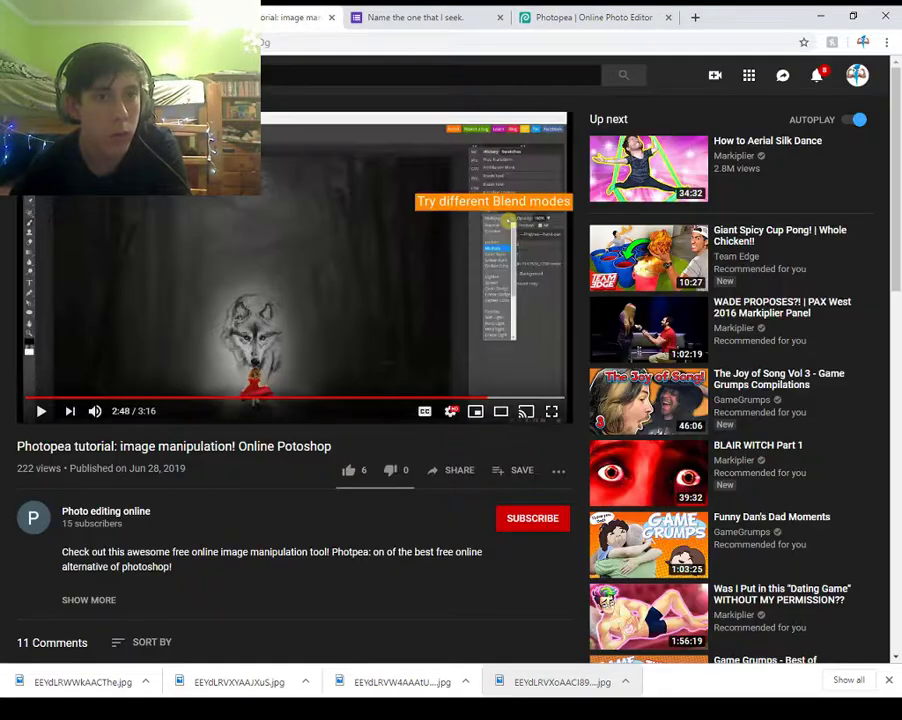
click(27, 397)
key(space)
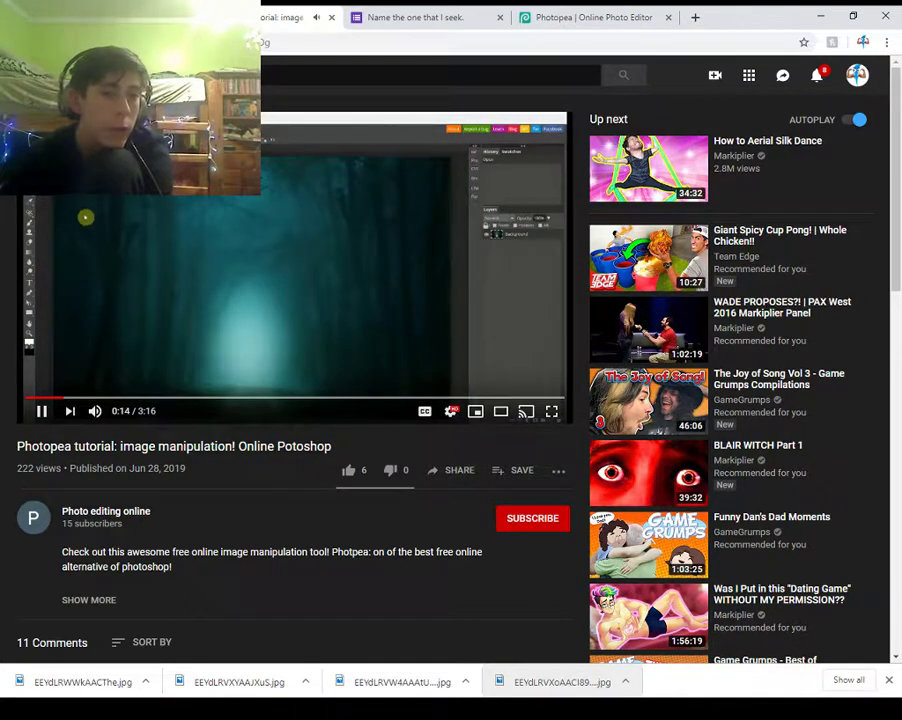
key(space)
- Switch to Photopea, convert the bag photo to black and white with the preset channel values, and duplicate its layer
key(ctrl+Tab)
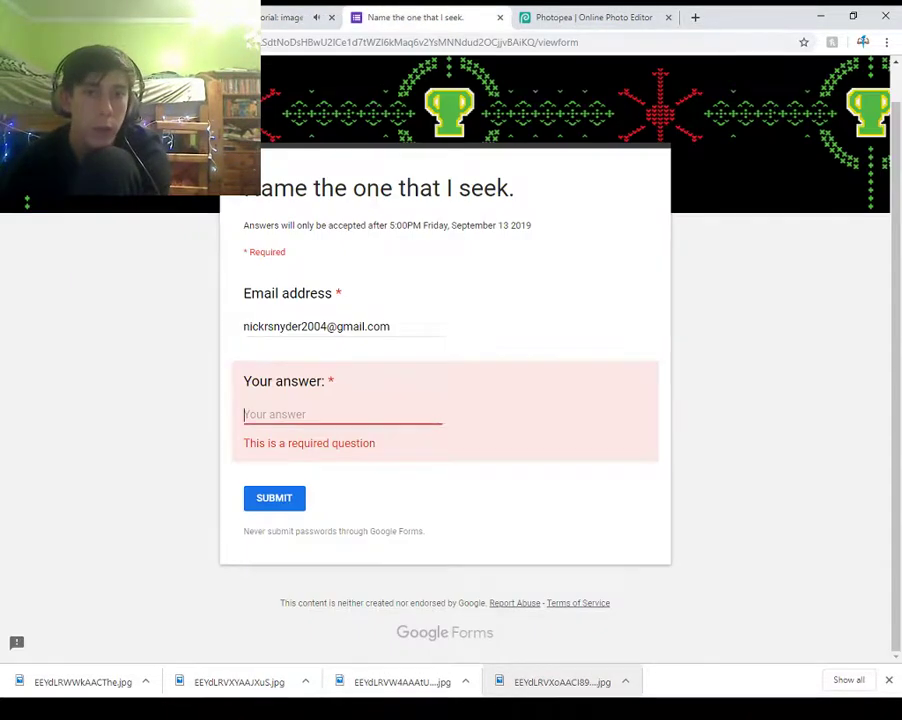
key(ctrl+Tab)
click(80, 67)
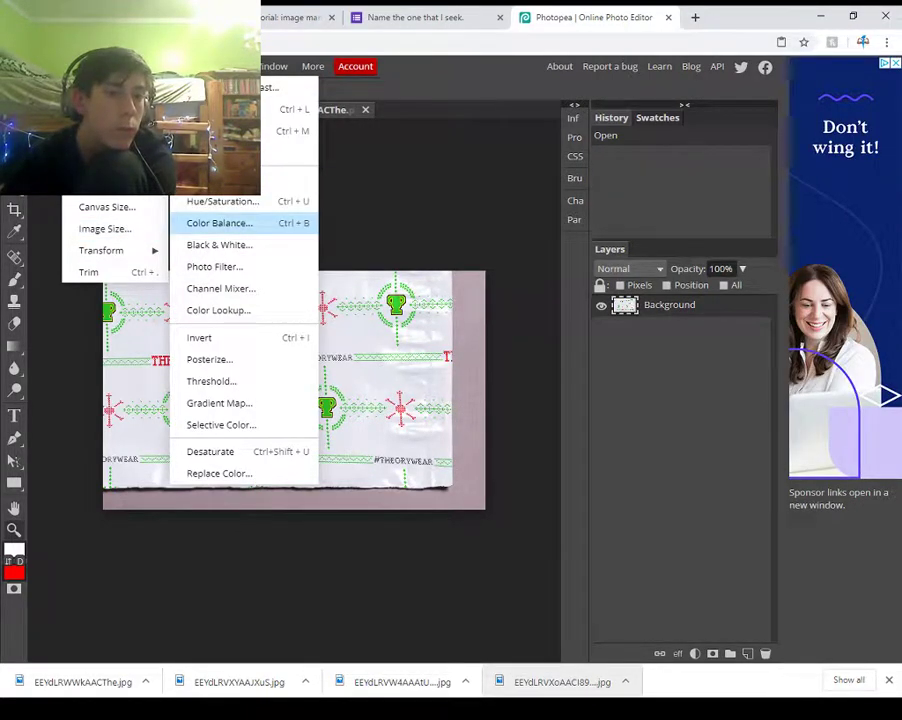
click(219, 244)
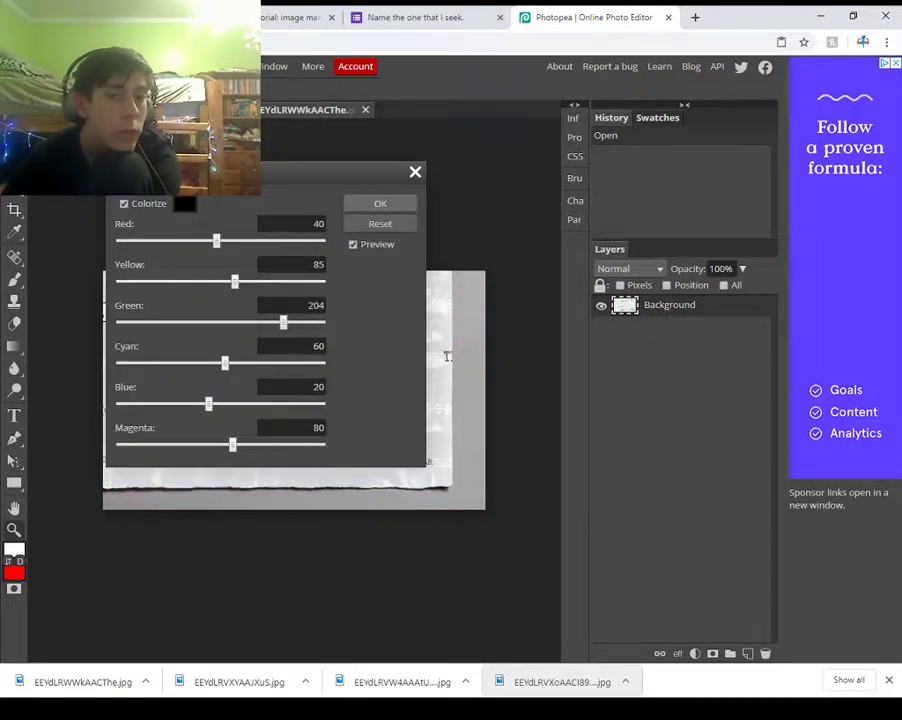
key(Return)
right_click(640, 305)
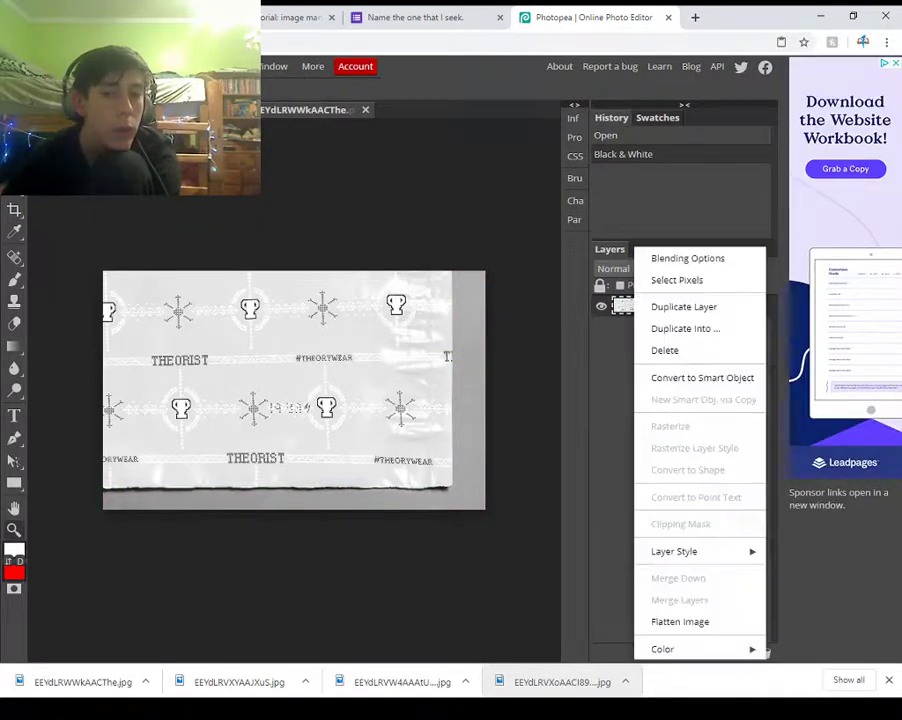
click(684, 306)
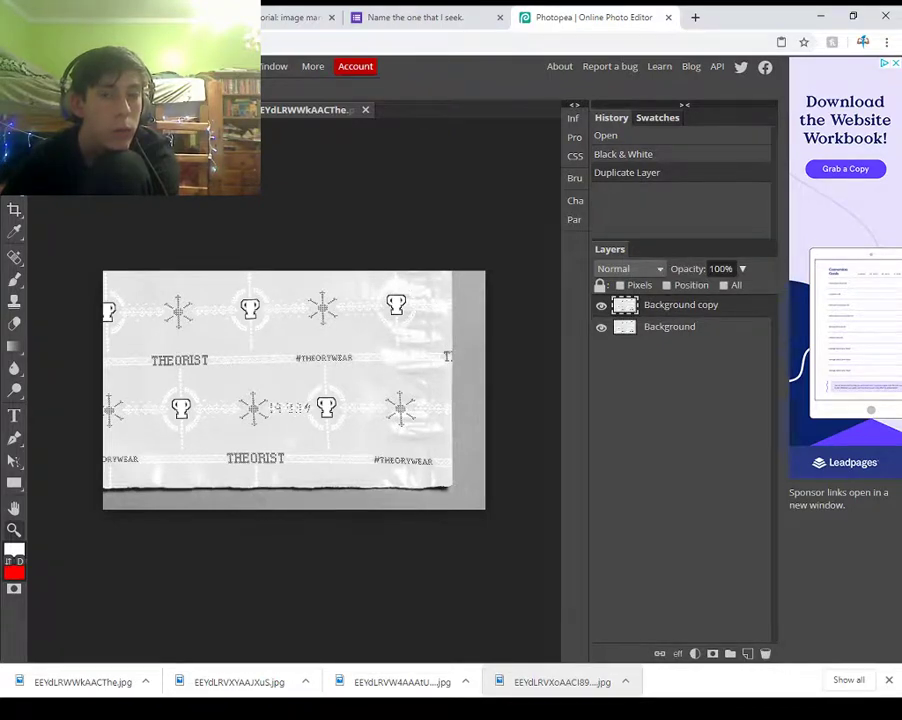
- Switch to the YouTube tutorial and skip ahead to the instructions on blurring one layer and adding a mask
click(290, 17)
key(space)
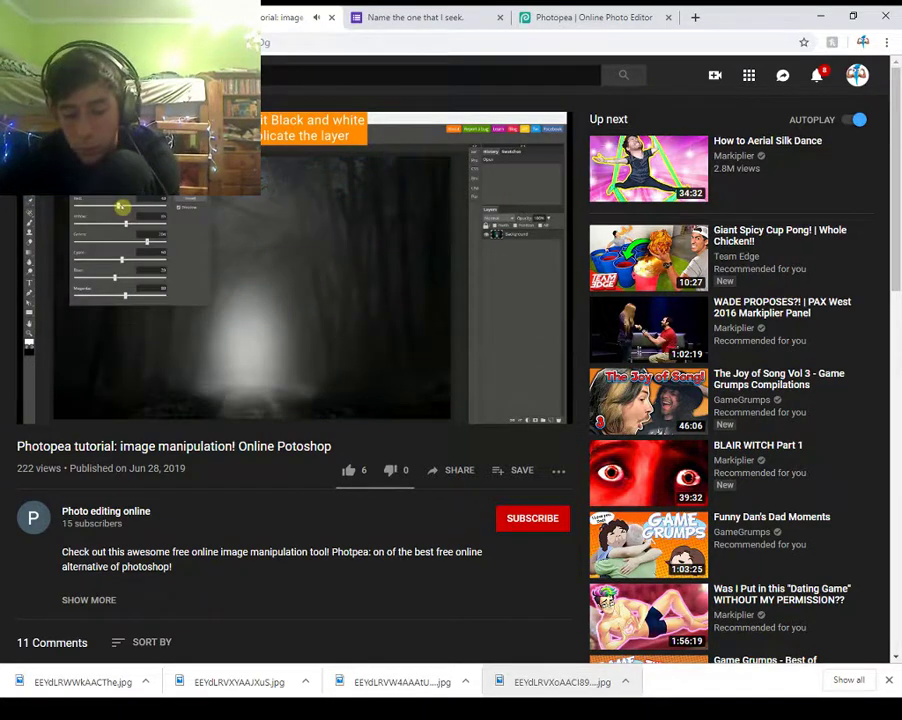
key(Right)
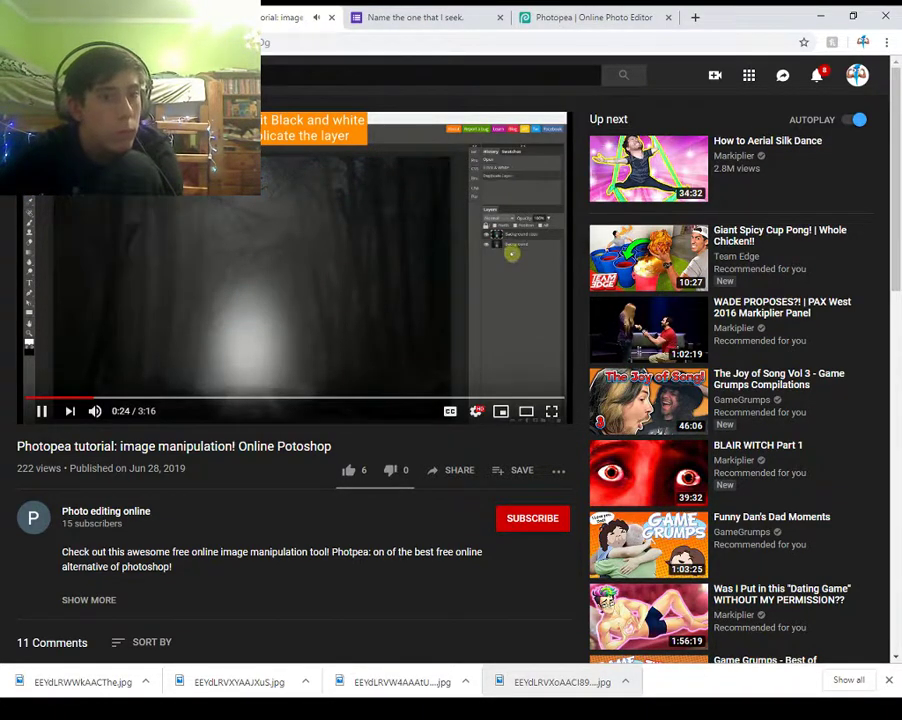
key(Right)
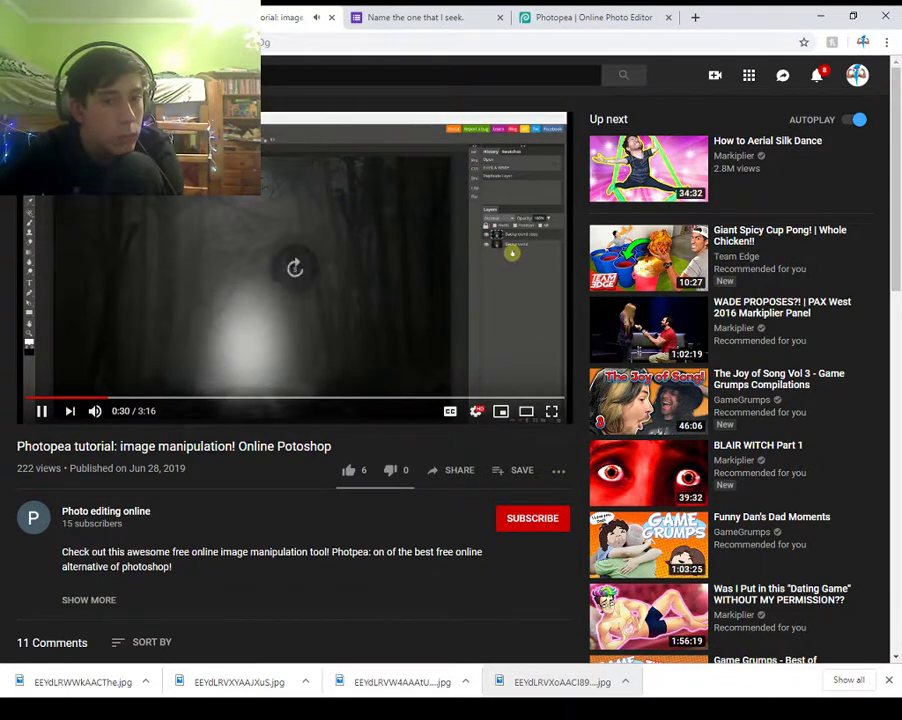
key(space)
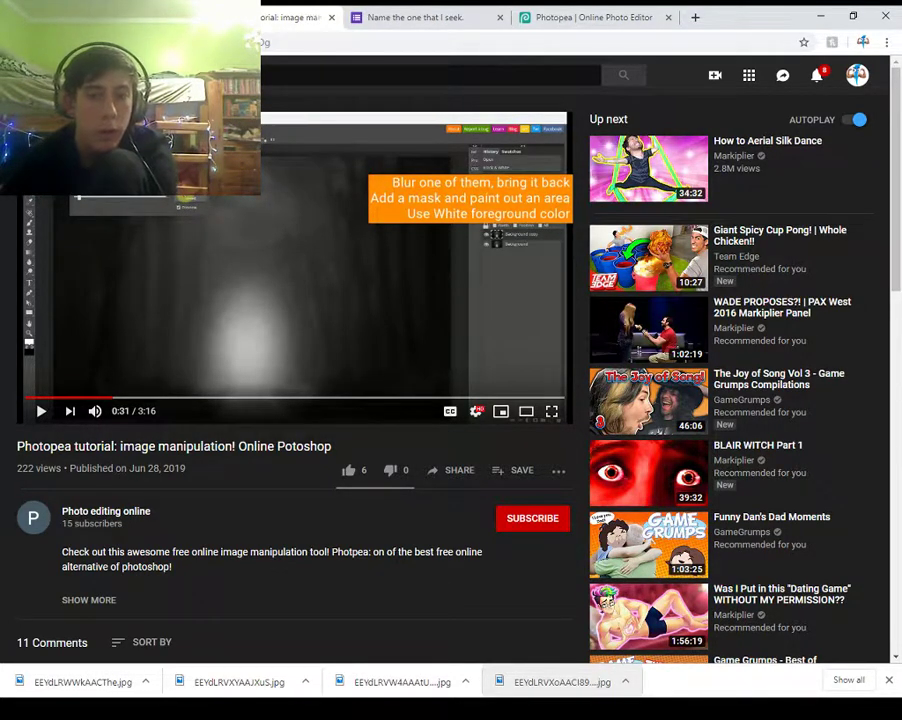
- Return to Photopea and apply a Gaussian Blur with a 7.2 px radius to the duplicated bag photo layer
key(ctrl+Tab)
key(ctrl+Tab)
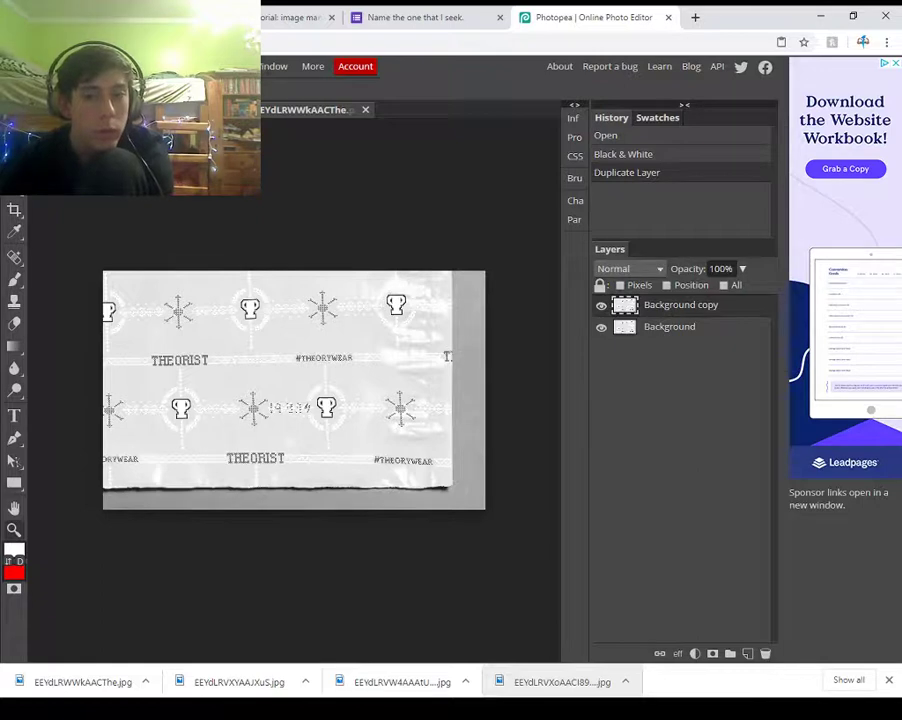
click(80, 66)
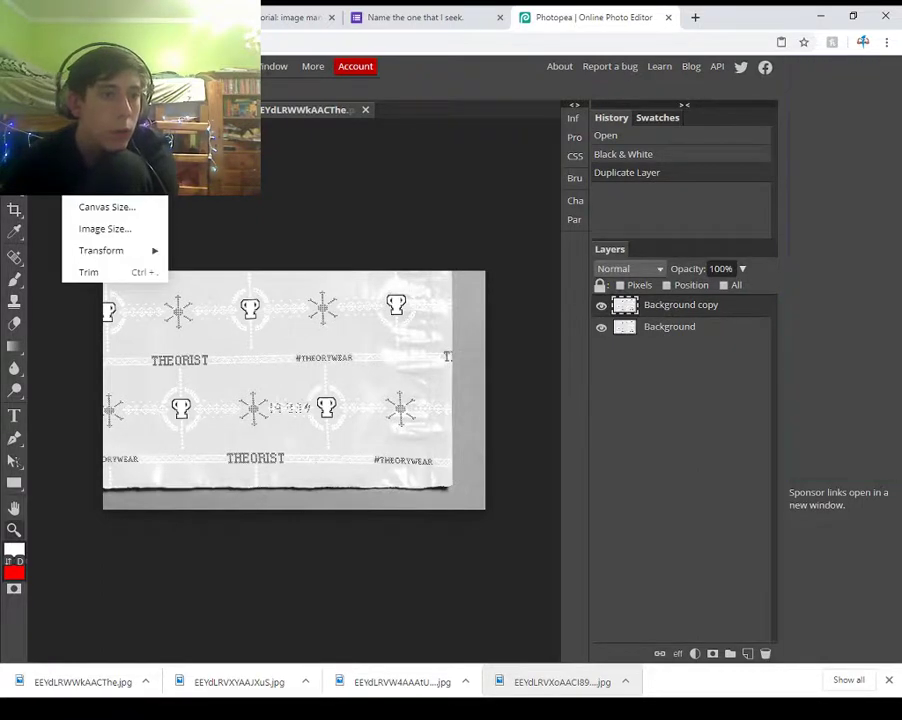
mouse_move(105, 89)
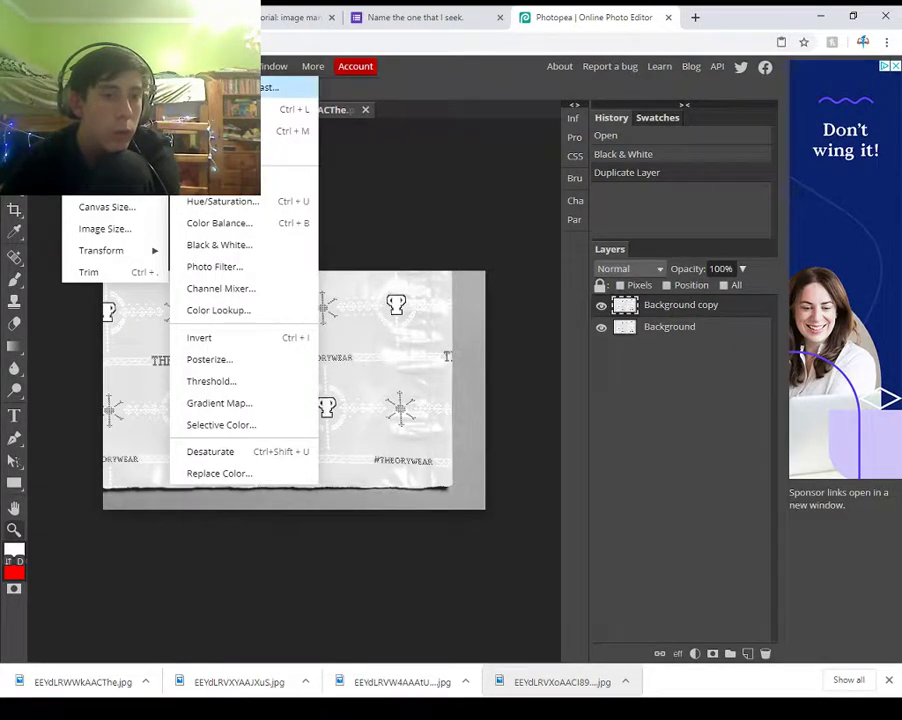
mouse_move(196, 66)
mouse_move(215, 185)
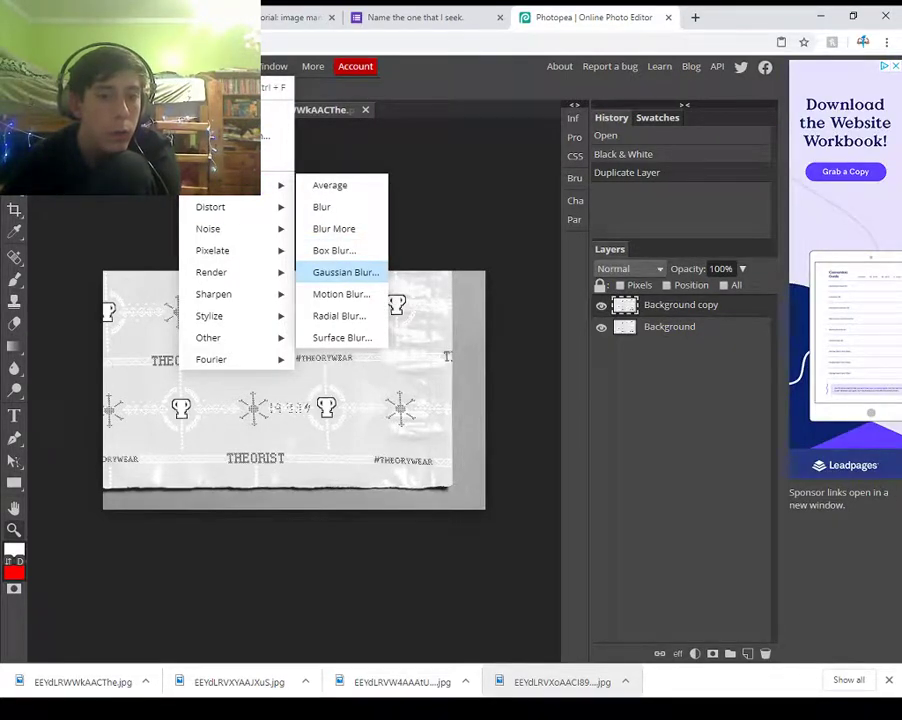
click(345, 272)
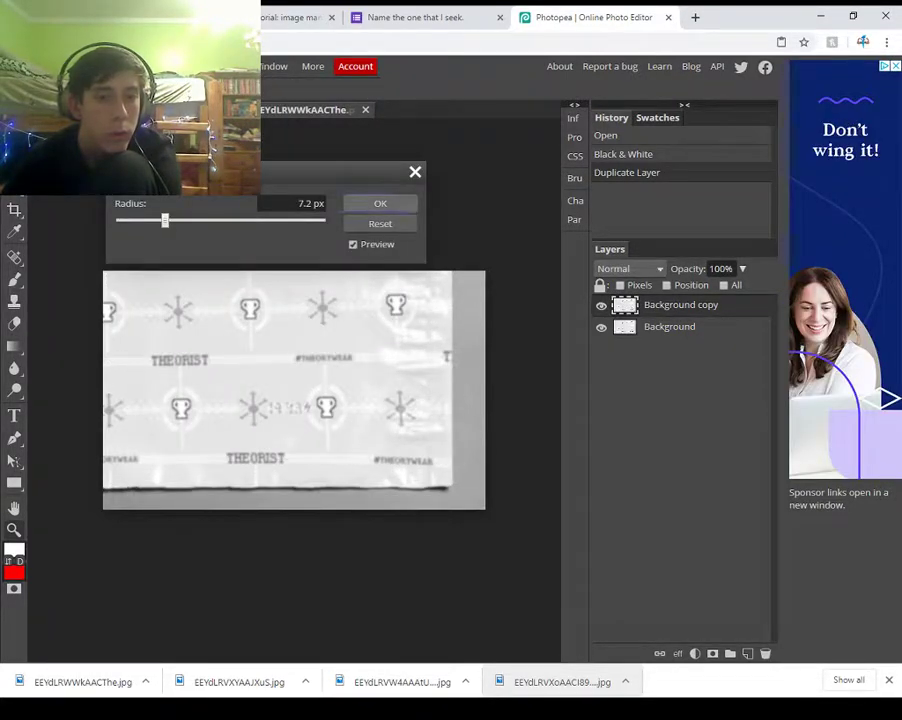
key(Return)
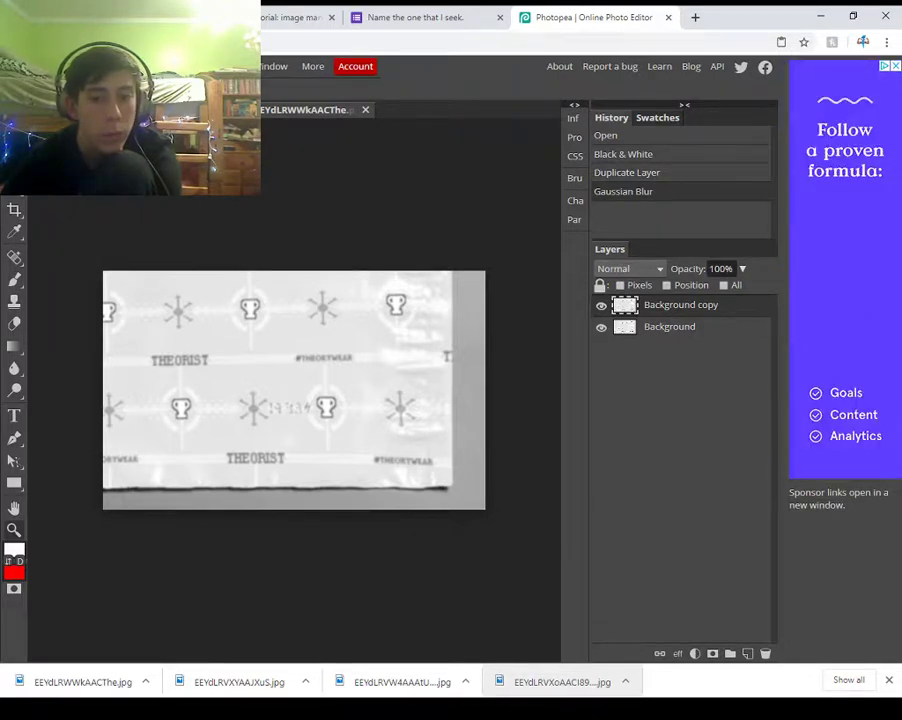
- Move the blurred copy beneath the sharp original, recheck the tutorial instructions, and add a raster mask to the original layer
key(ctrl+bracketleft)
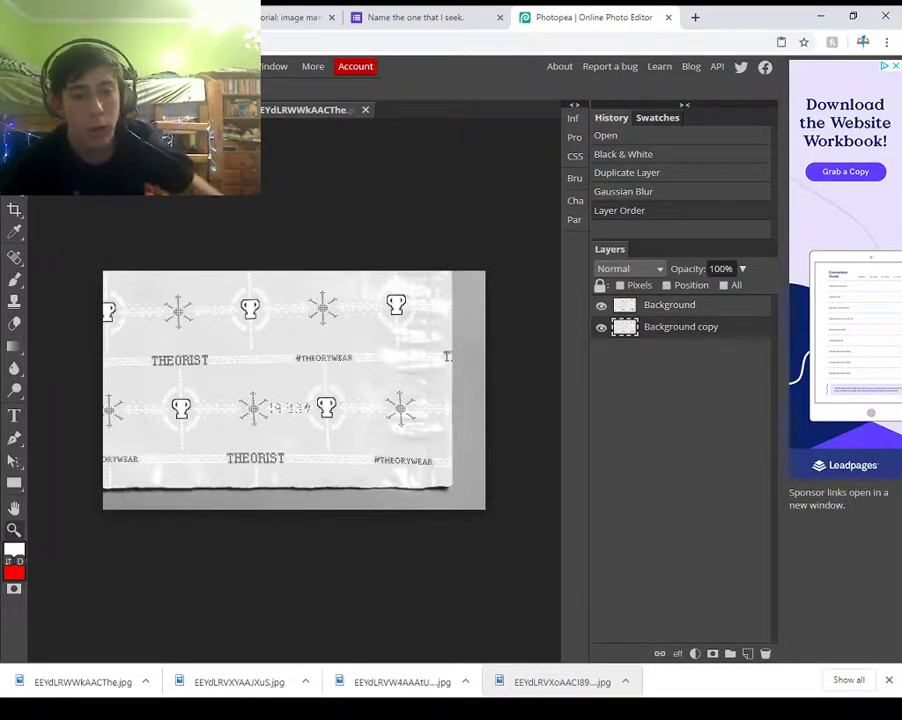
click(670, 305)
click(292, 17)
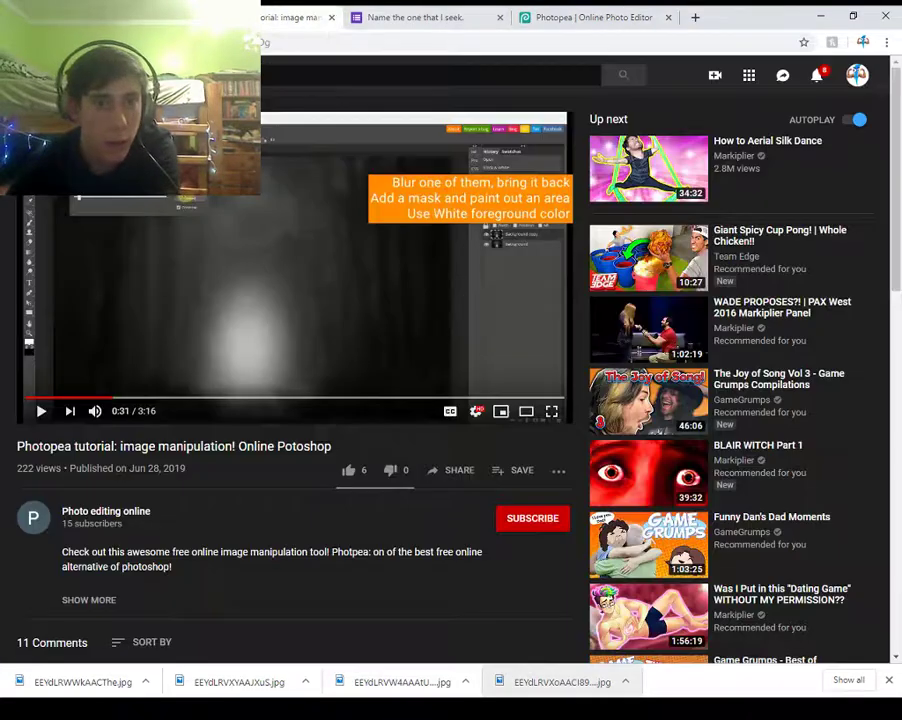
key(ctrl+3)
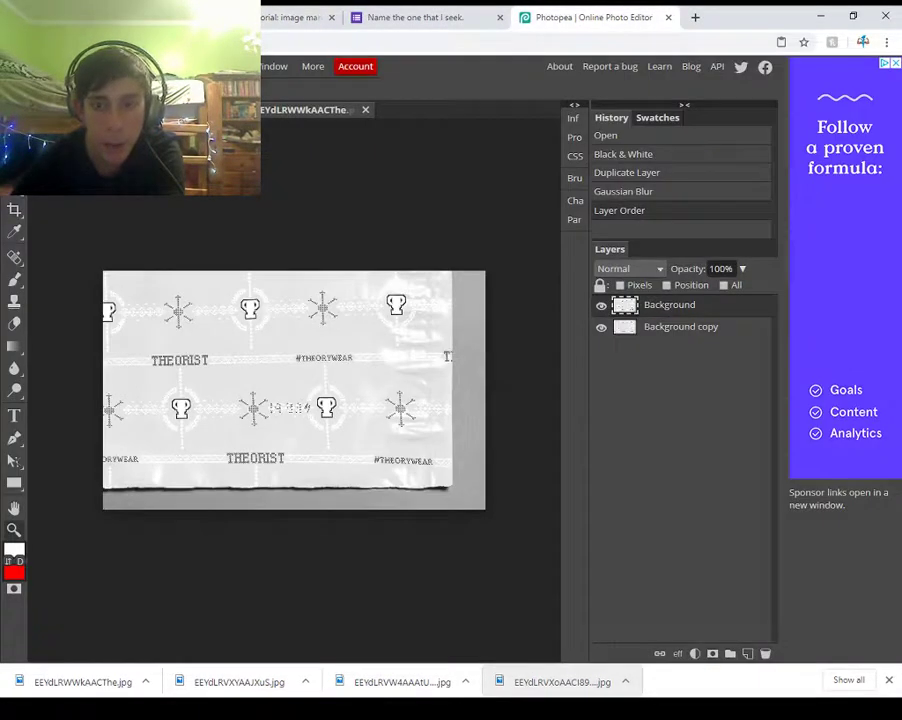
click(712, 653)
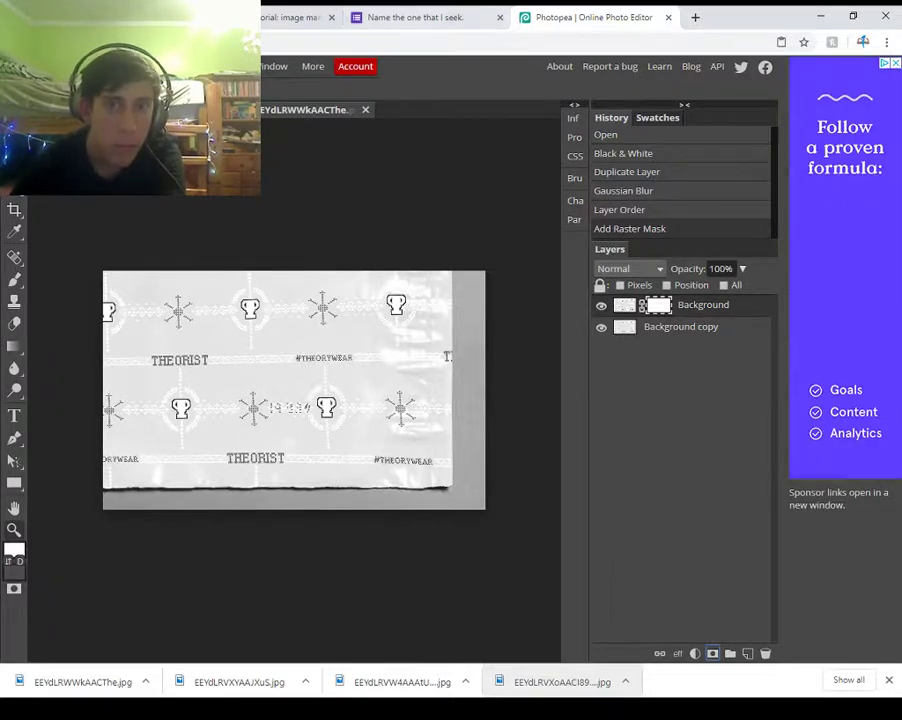
- Recheck the tutorial, then paint the original layer's mask in white with the Brush tool over the stitched characters beside the trophy
click(362, 17)
click(256, 17)
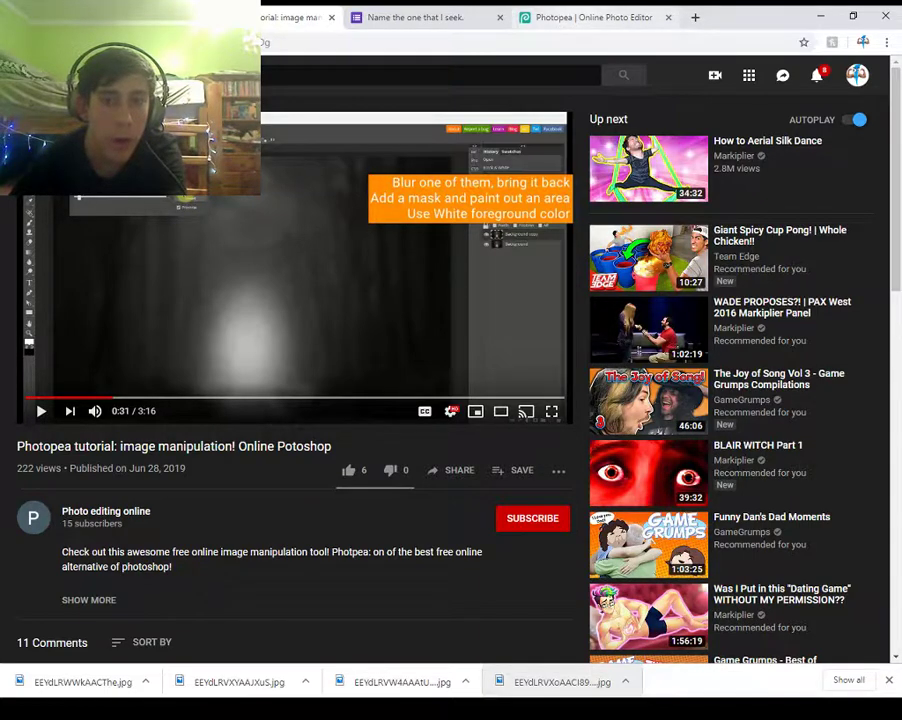
click(594, 17)
right_click(14, 462)
click(299, 421)
click(268, 397)
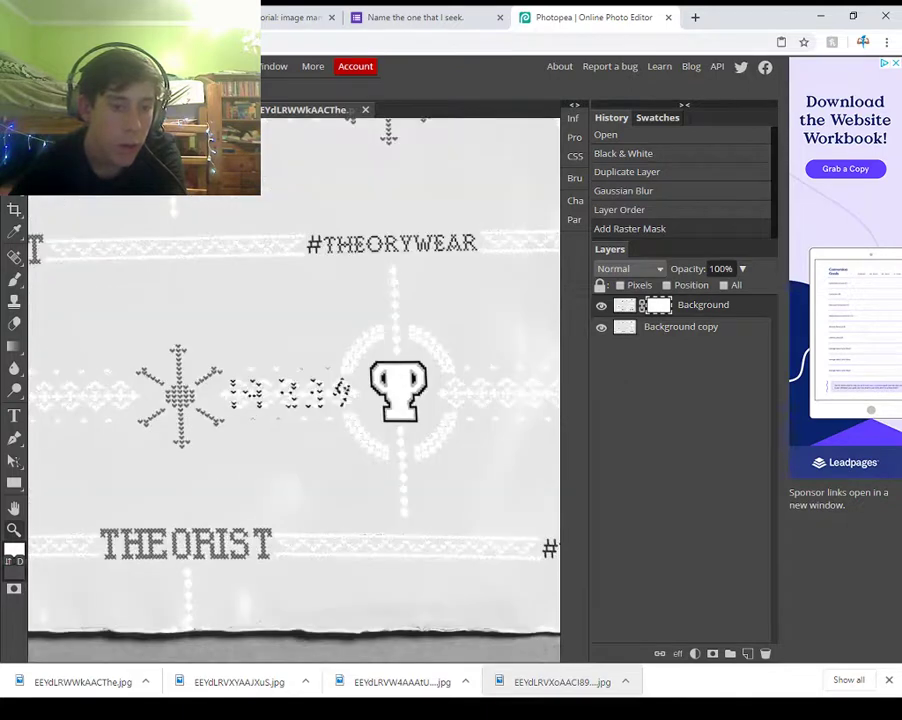
click(255, 390)
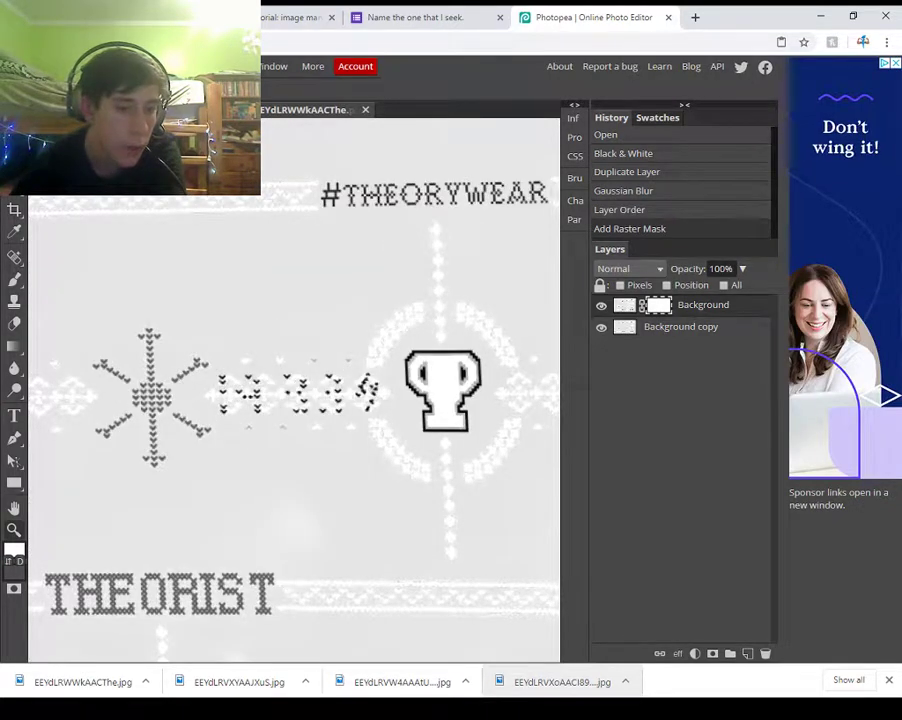
right_click(14, 437)
right_click(14, 280)
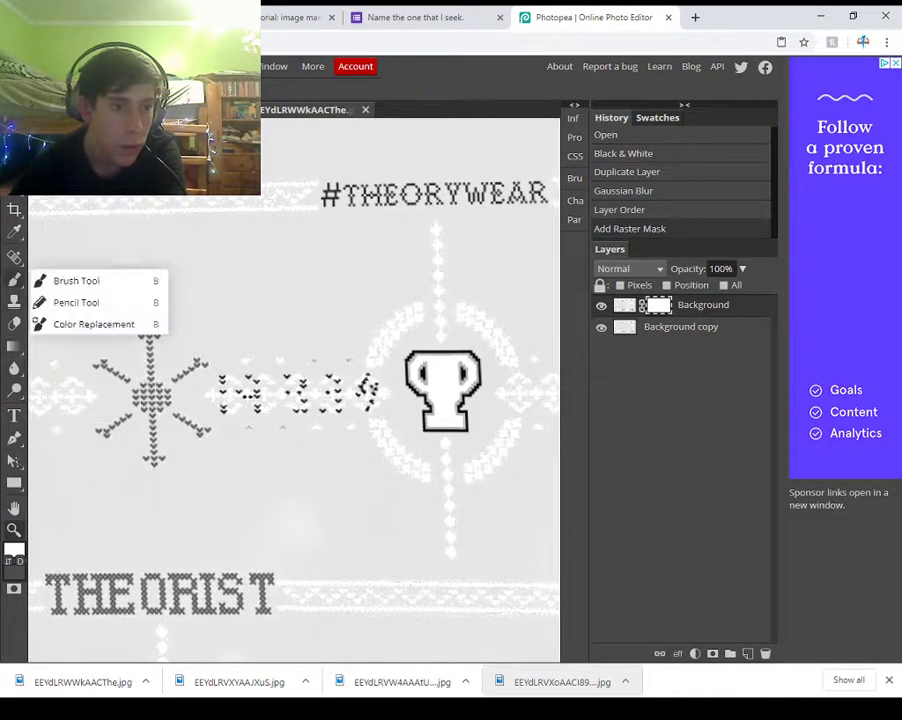
click(76, 281)
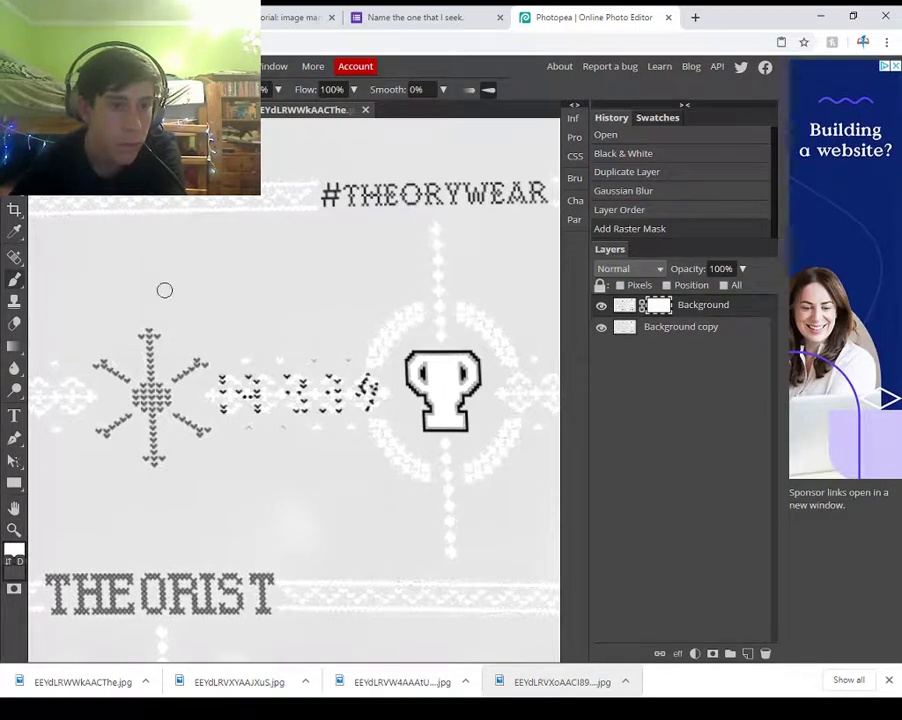
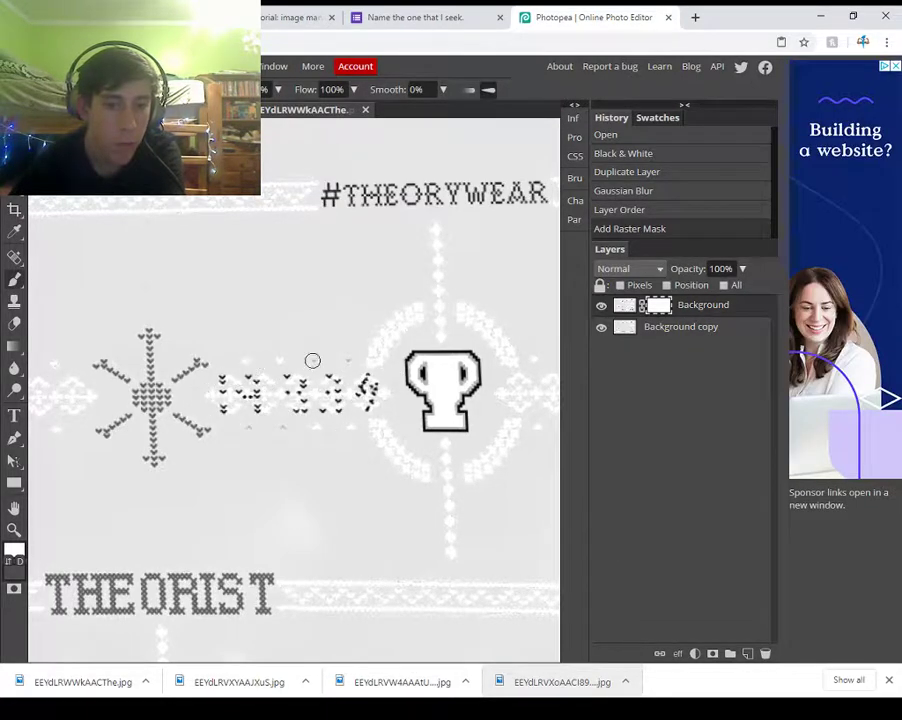
mouse_move(231, 406)
mouse_down()
mouse_move(341, 402)
mouse_move(292, 364)
mouse_move(303, 440)
mouse_up()
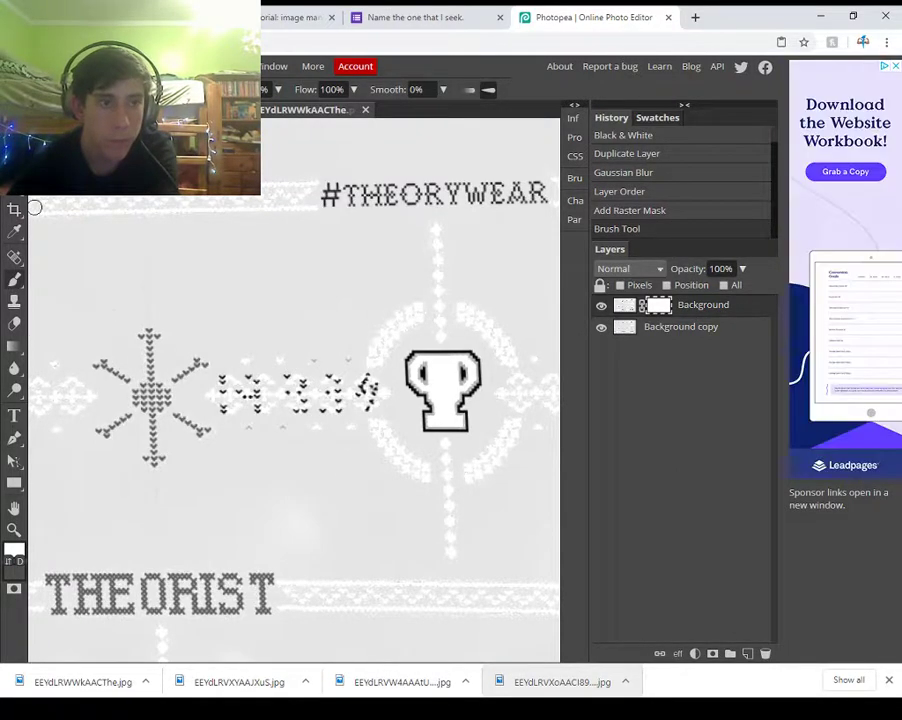
click(14, 122)
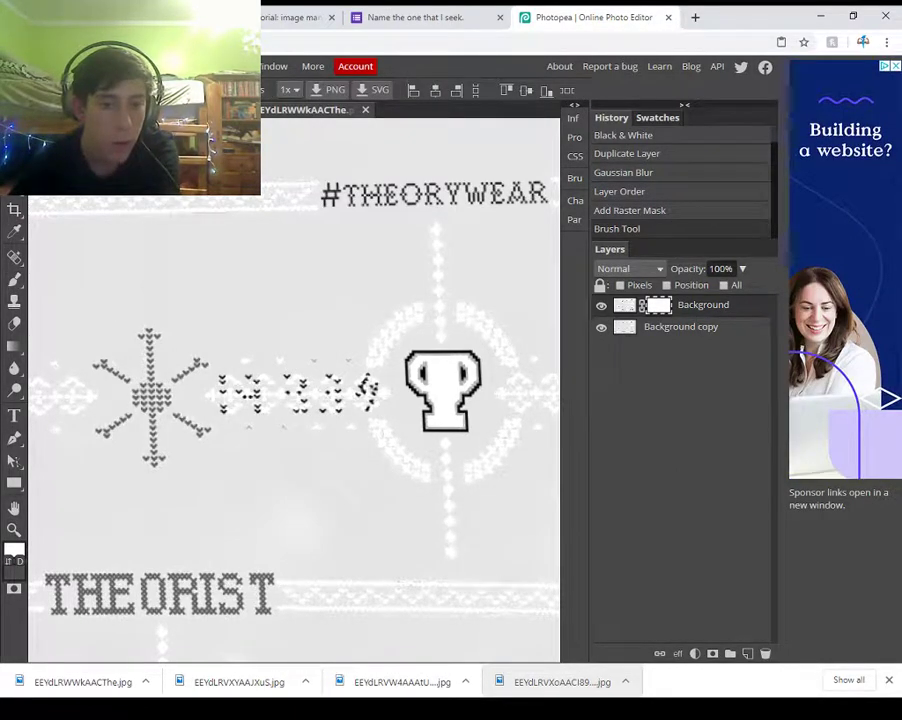
click(14, 530)
right_click(14, 461)
click(132, 262)
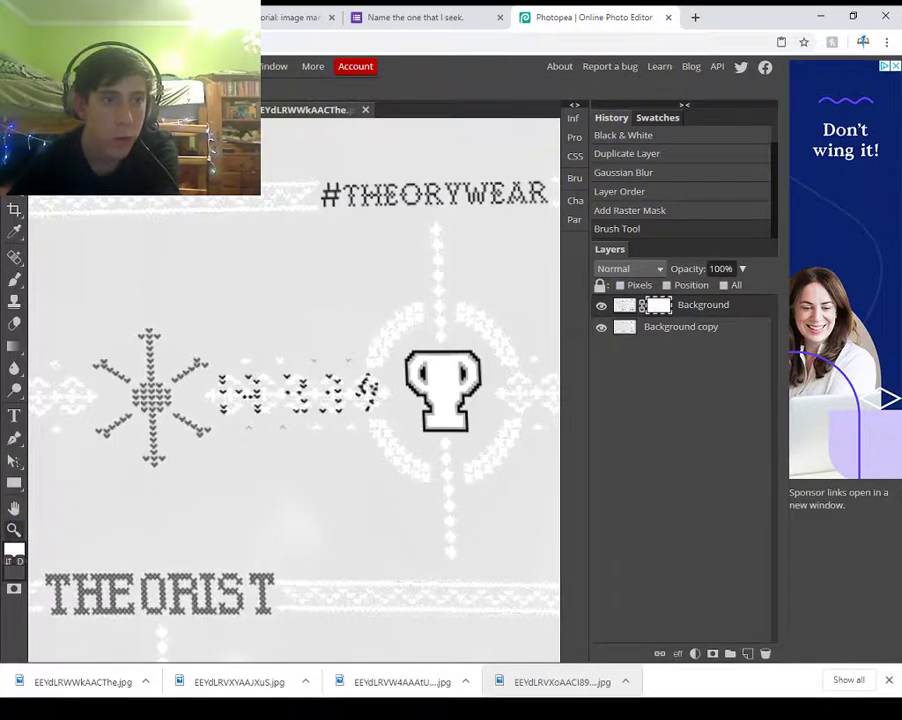
scroll(132, 262, down, 5)
scroll(132, 262, down, 1)
- Switch to the YouTube tutorial and skip ahead through it to examine the techniques that follow painting the mask
key(ctrl+Tab)
key(space)
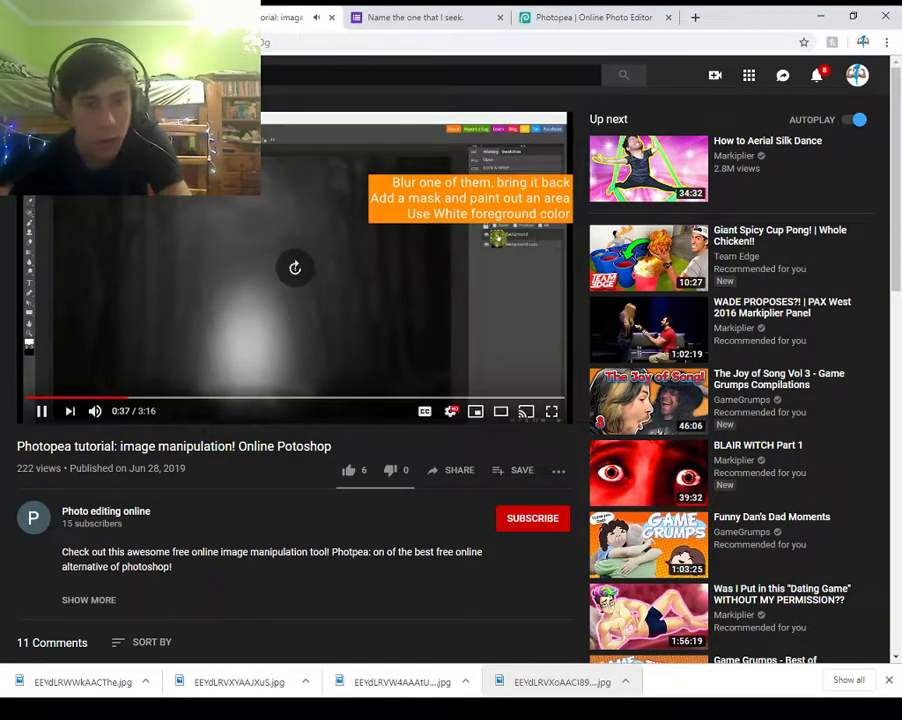
click(145, 398)
key(Right)
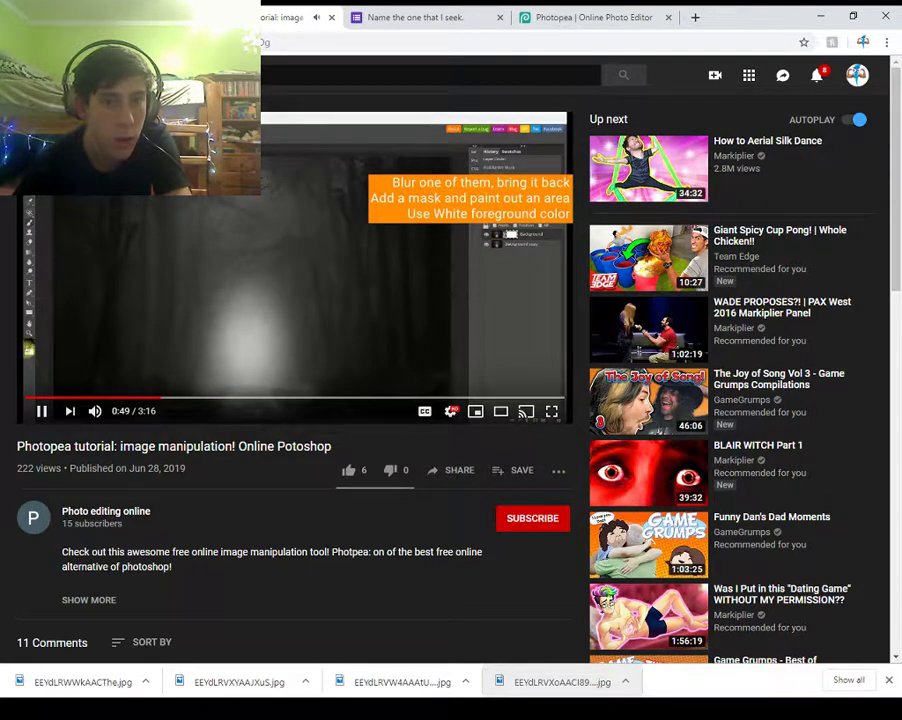
key(Right)
key(Right)
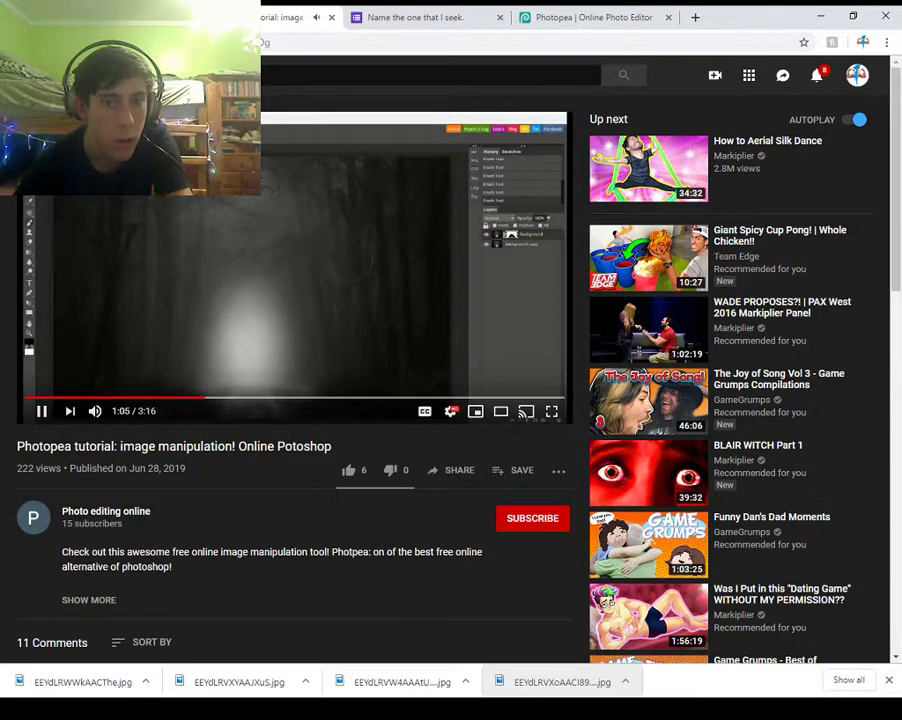
key(Right)
key(Right)
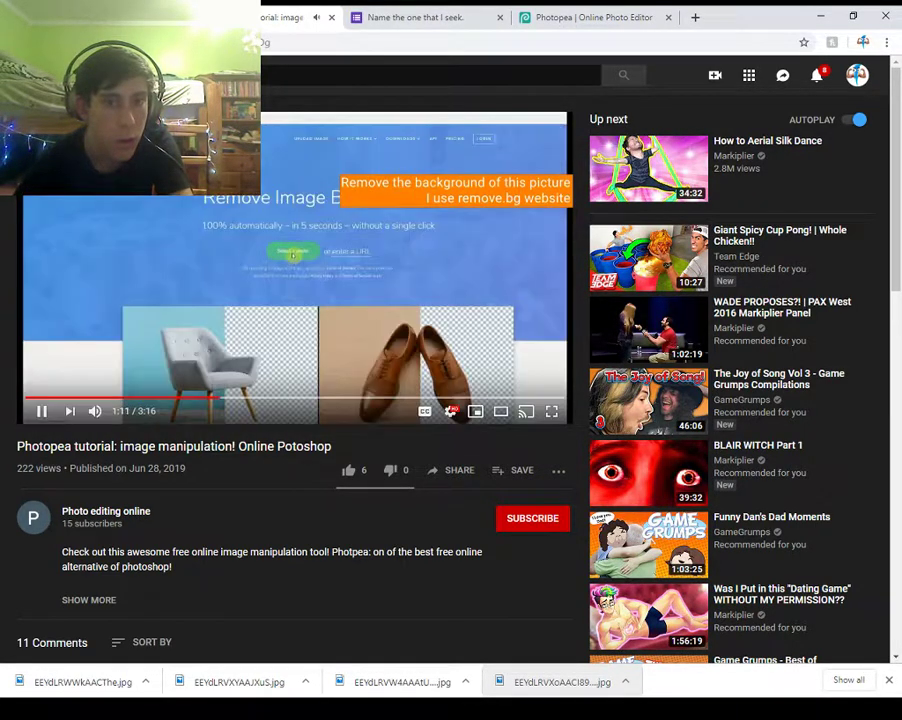
key(Right)
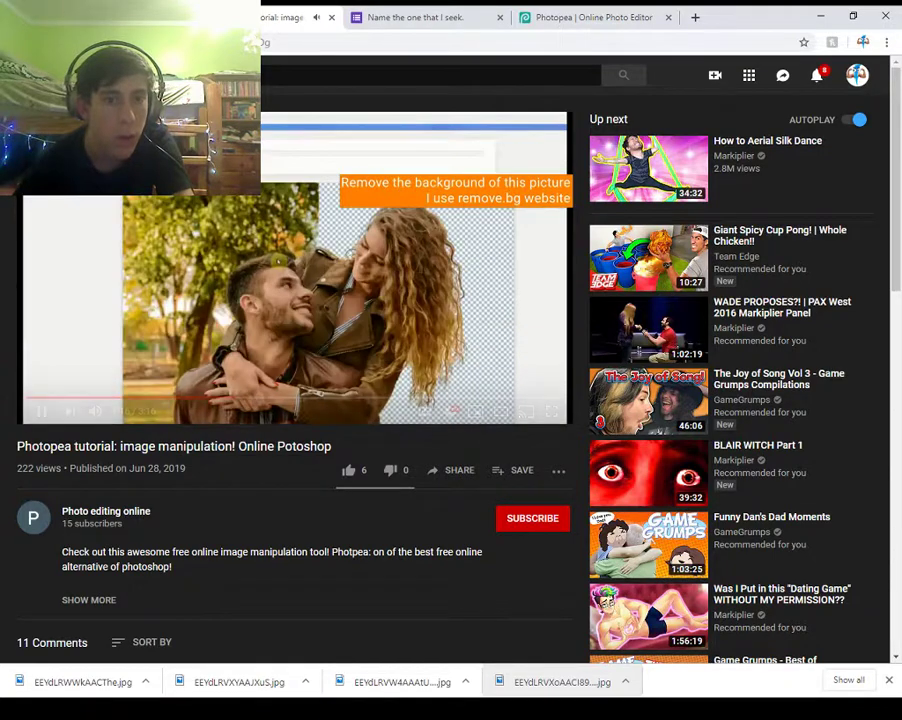
click(269, 398)
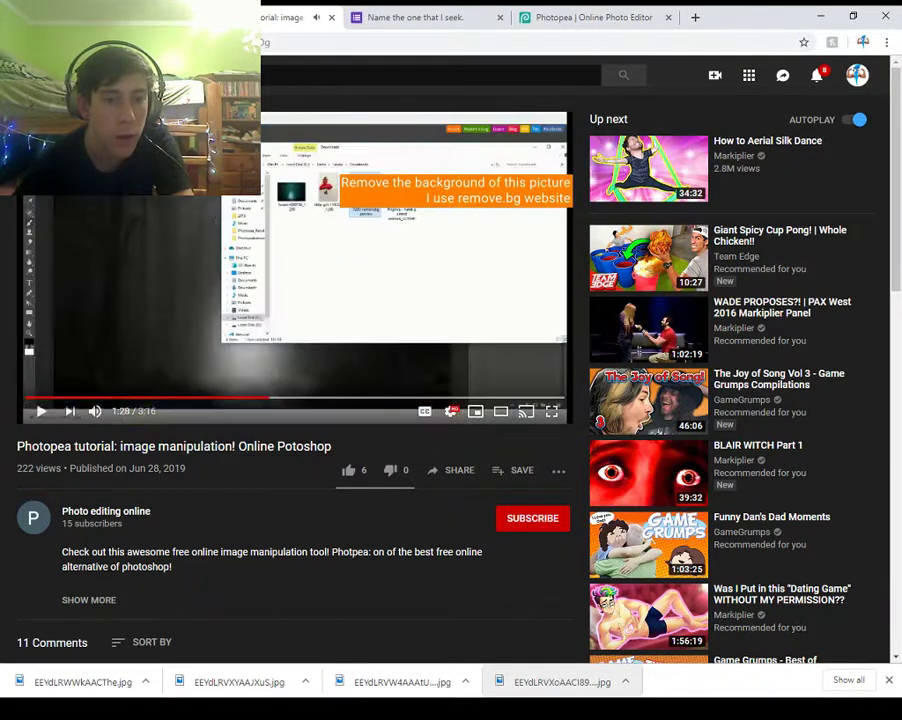
key(Right)
key(Right)
key(Right)
key(Right)
key(Right)
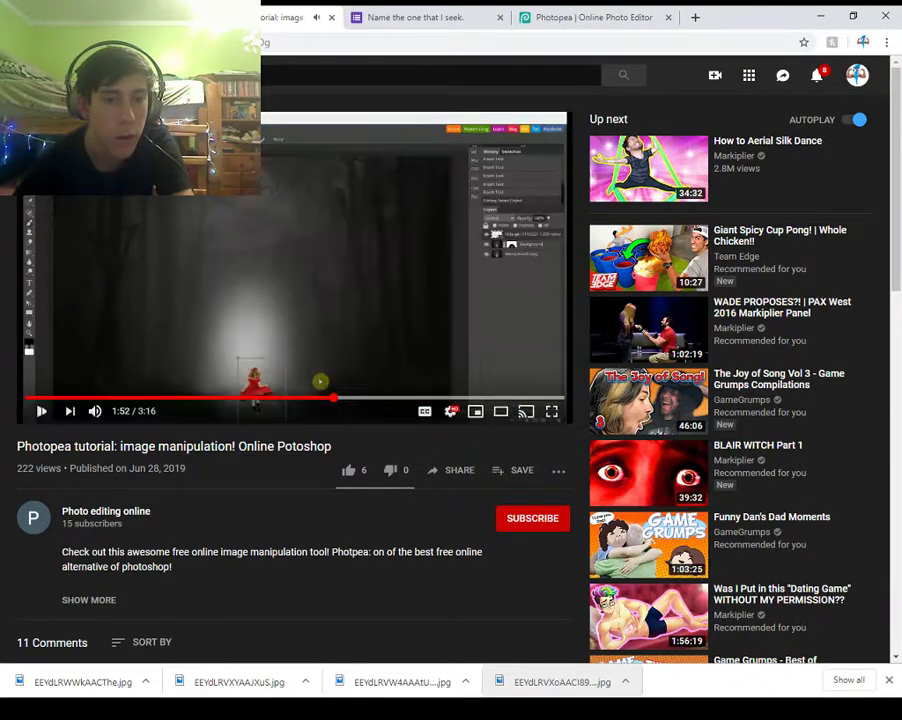
key(Right)
key(Right)
key(Right)
key(Right)
key(Right)
key(Right)
key(Right)
key(space)
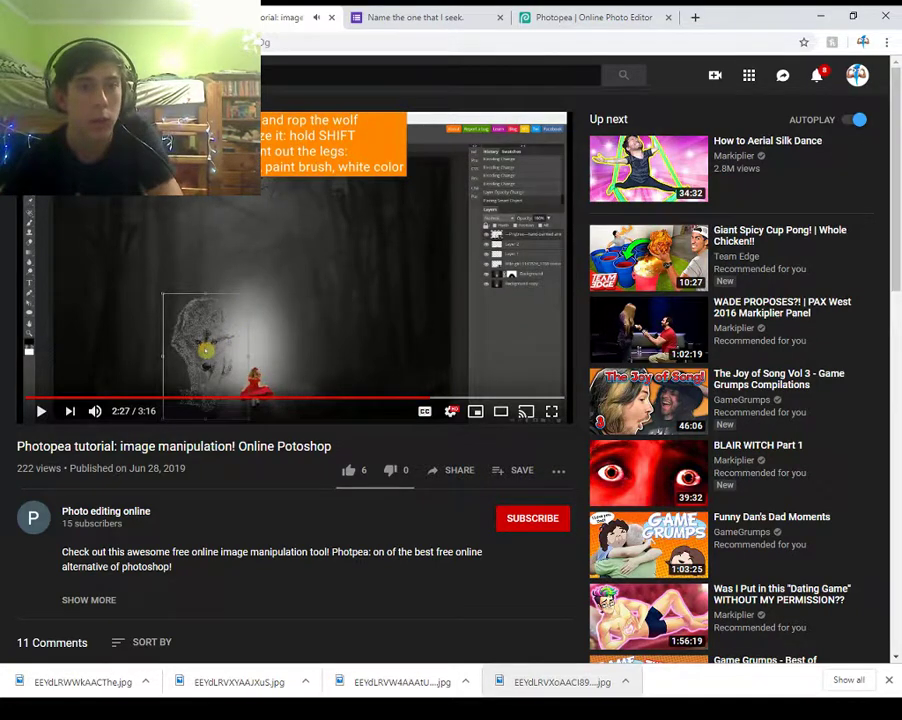
- Return to Photopea and place the circled-stitching photo EEYdLRVW4AAAtU6 (1) as a layer above the bag photo
key(ctrl+Tab)
key(ctrl+Tab)
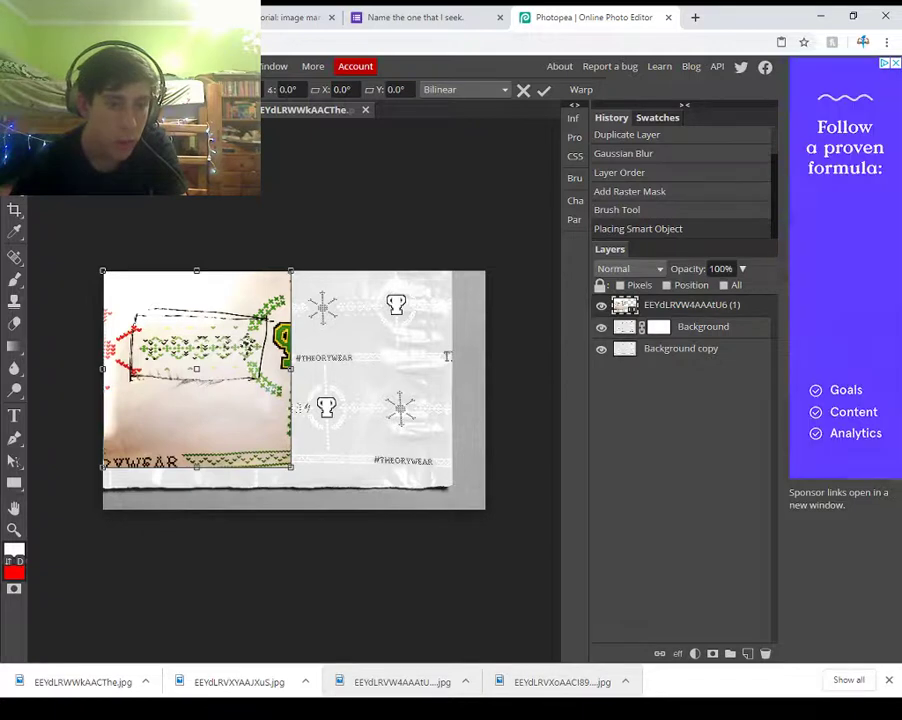
drag(197, 369, 284, 397)
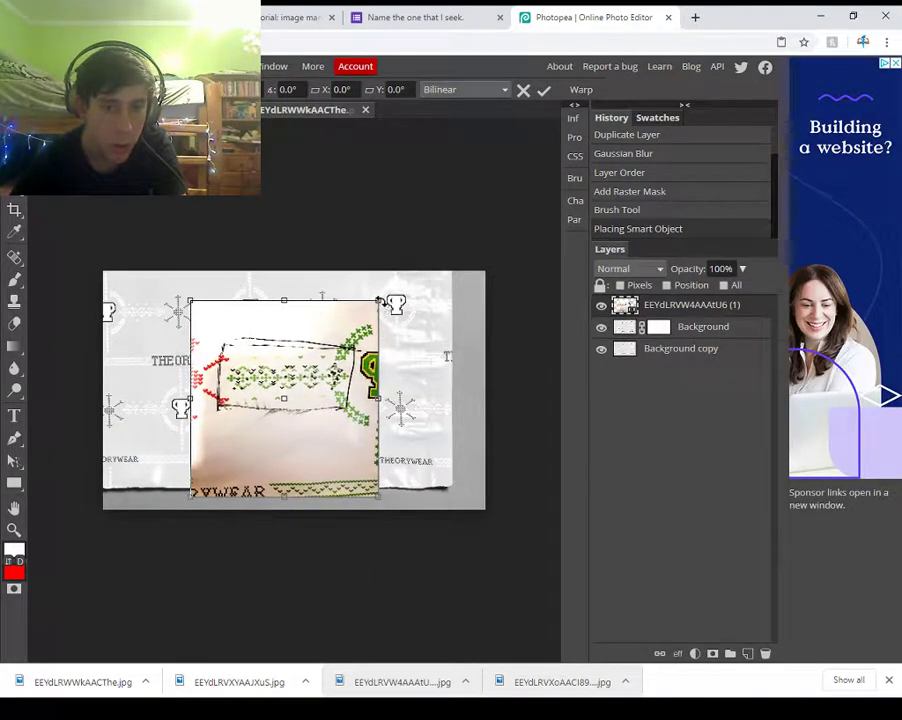
drag(380, 300, 300, 402)
key(Escape)
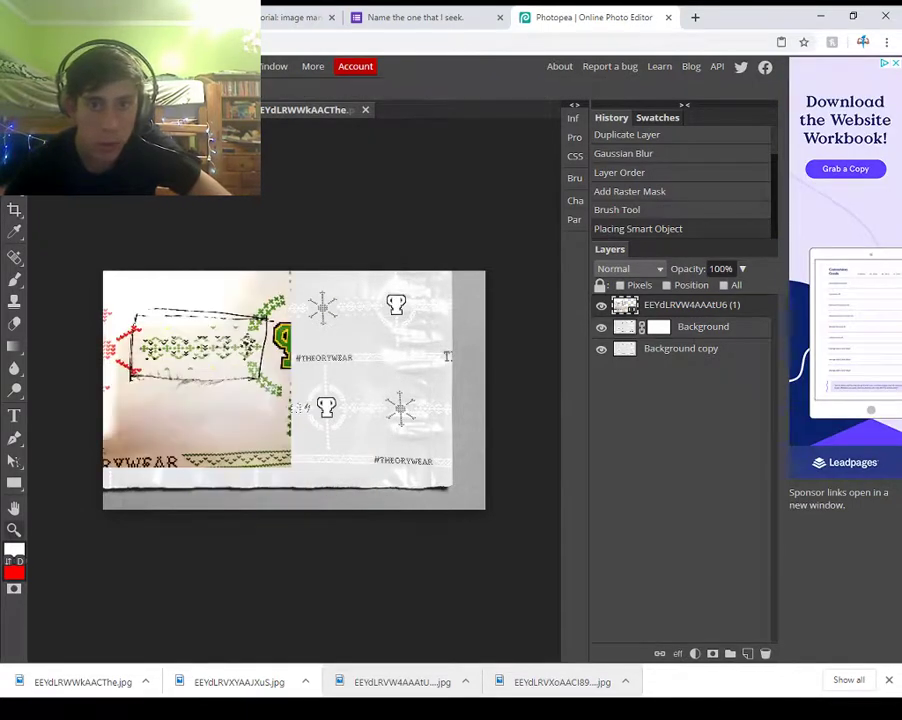
- Set the placed photo layer's blending to Multiply and apply a Black & White adjustment to it with the offered values
click(630, 269)
click(618, 343)
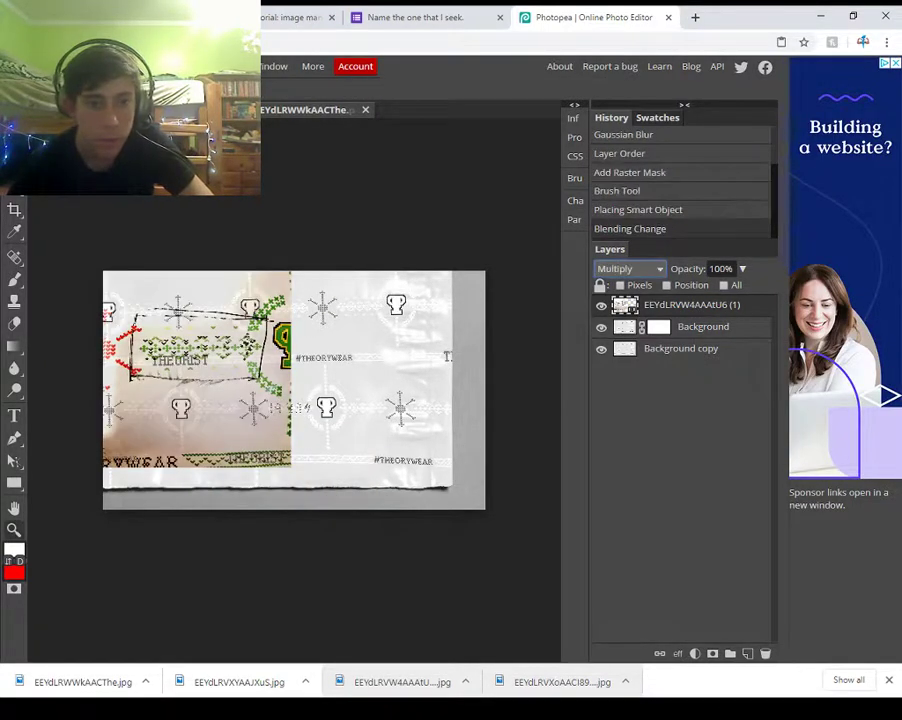
right_click(14, 438)
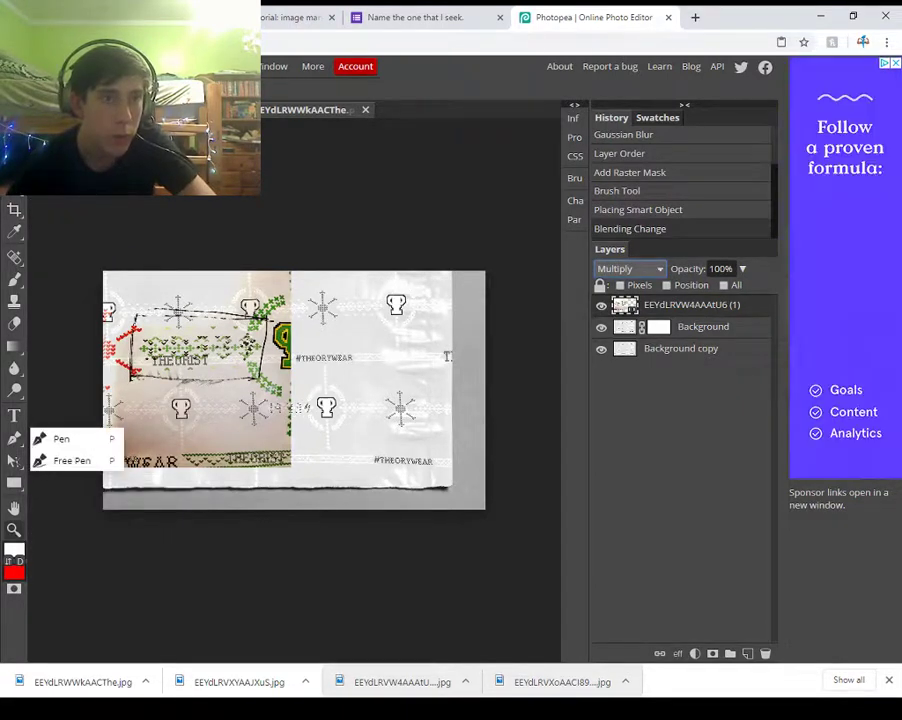
click(79, 67)
mouse_move(110, 88)
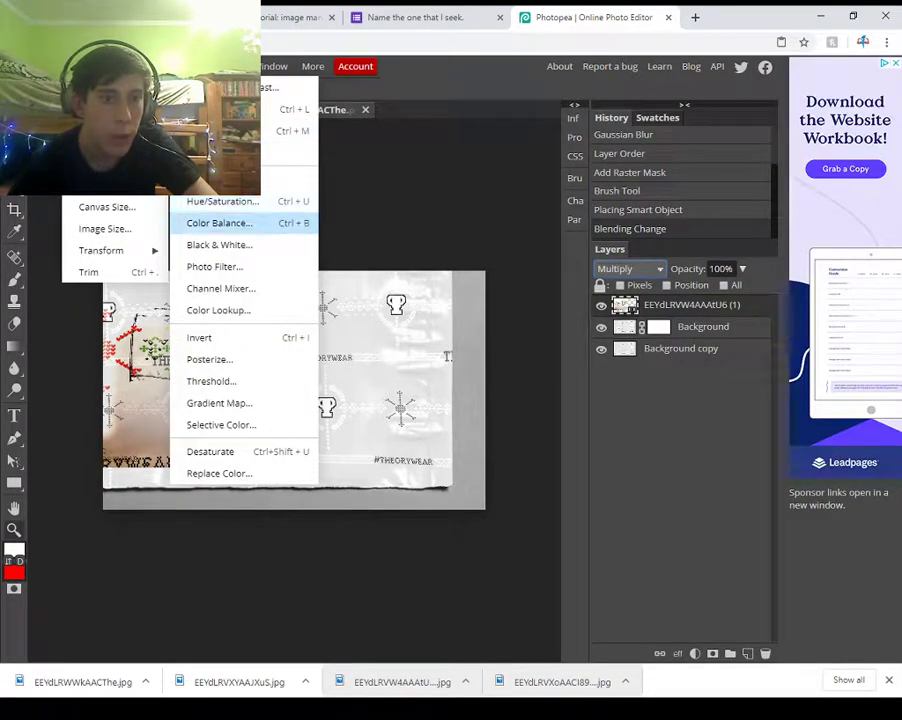
click(219, 244)
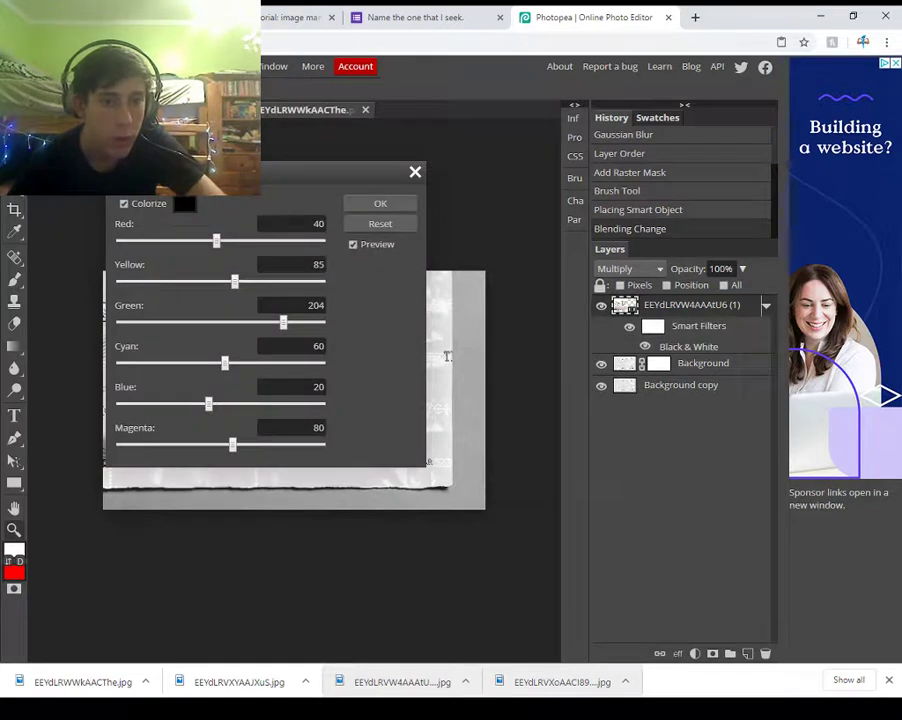
drag(330, 172, 462, 198)
key(ctrl+minus)
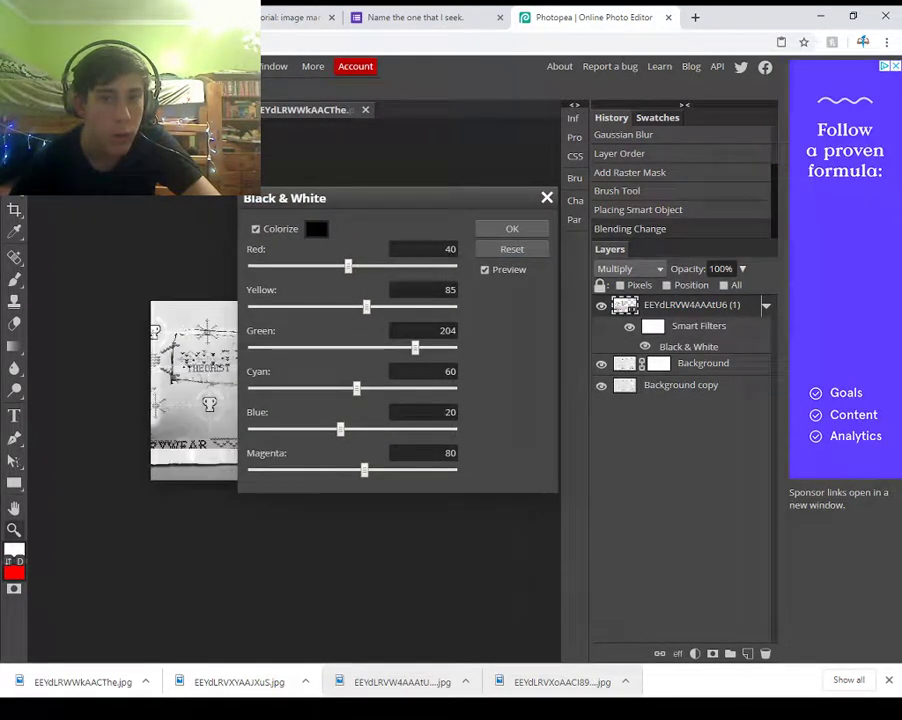
key(Return)
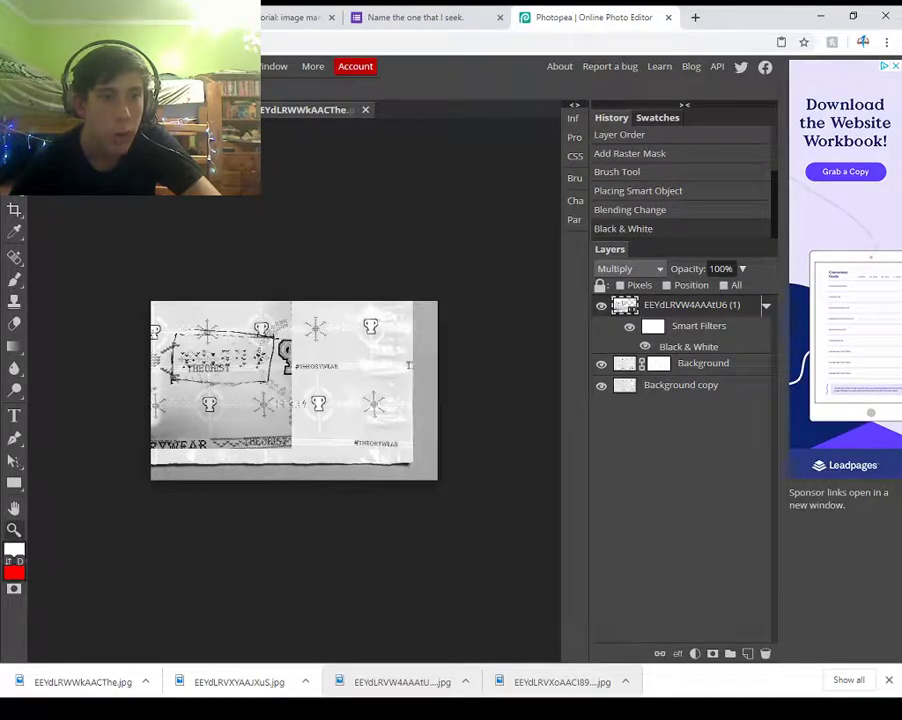
- Move the placed photo layer toward the bag photo's stitched characters beside the lower middle trophy
key(ctrl+plus)
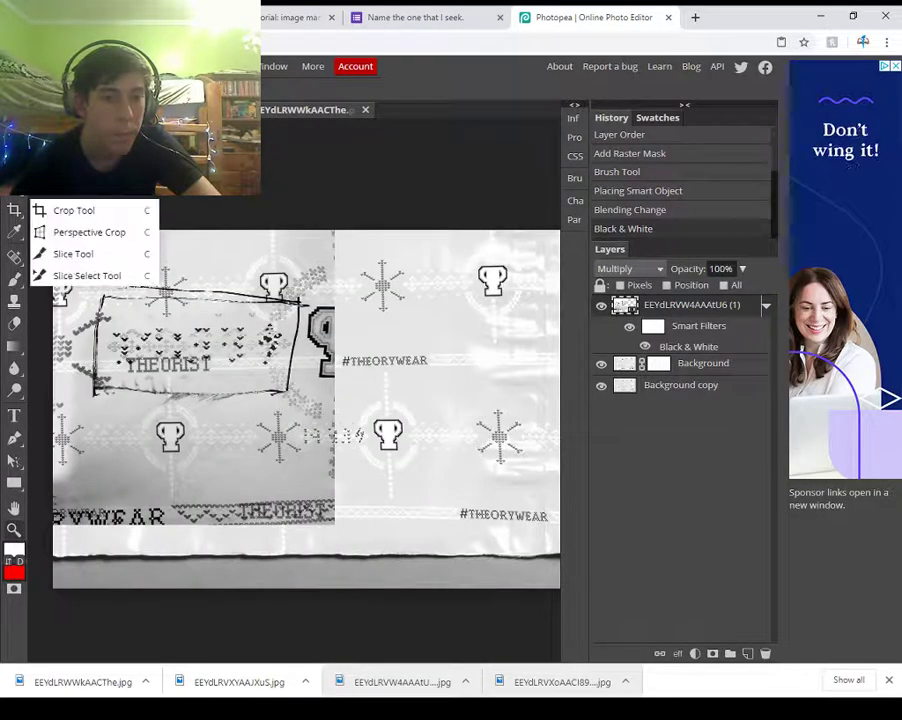
key(v)
drag(195, 370, 281, 396)
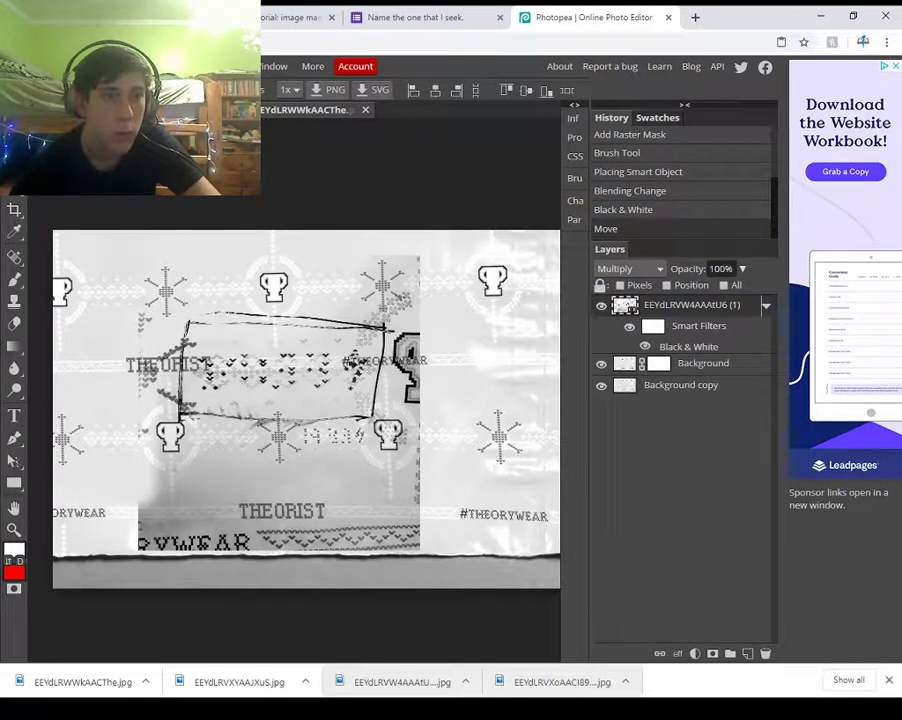
click(45, 67)
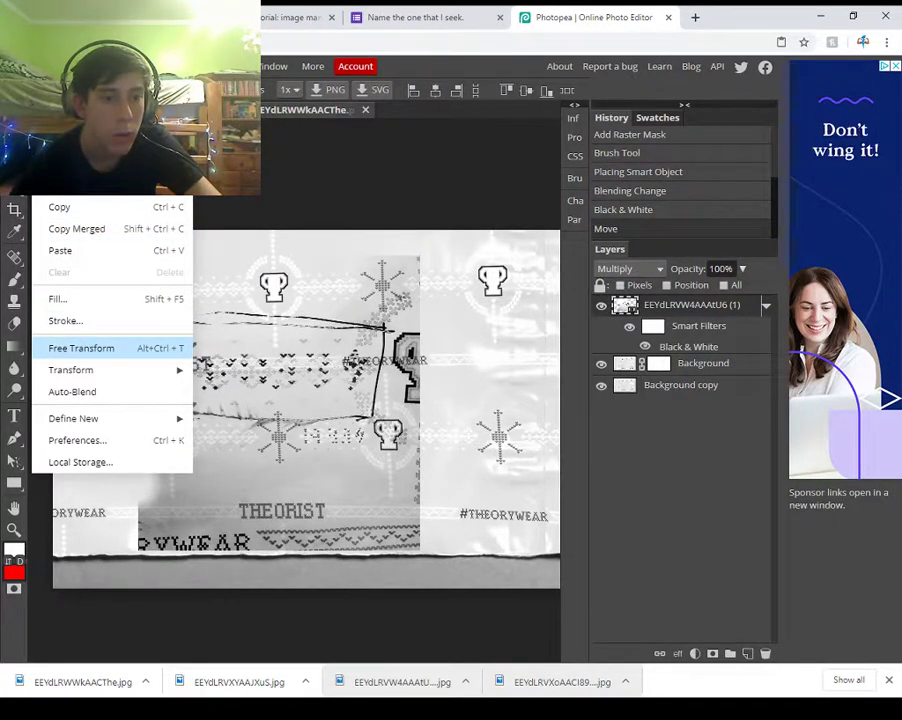
click(81, 348)
mouse_move(421, 255)
mouse_down()
mouse_move(418, 190)
mouse_move(392, 280)
mouse_move(433, 259)
mouse_up()
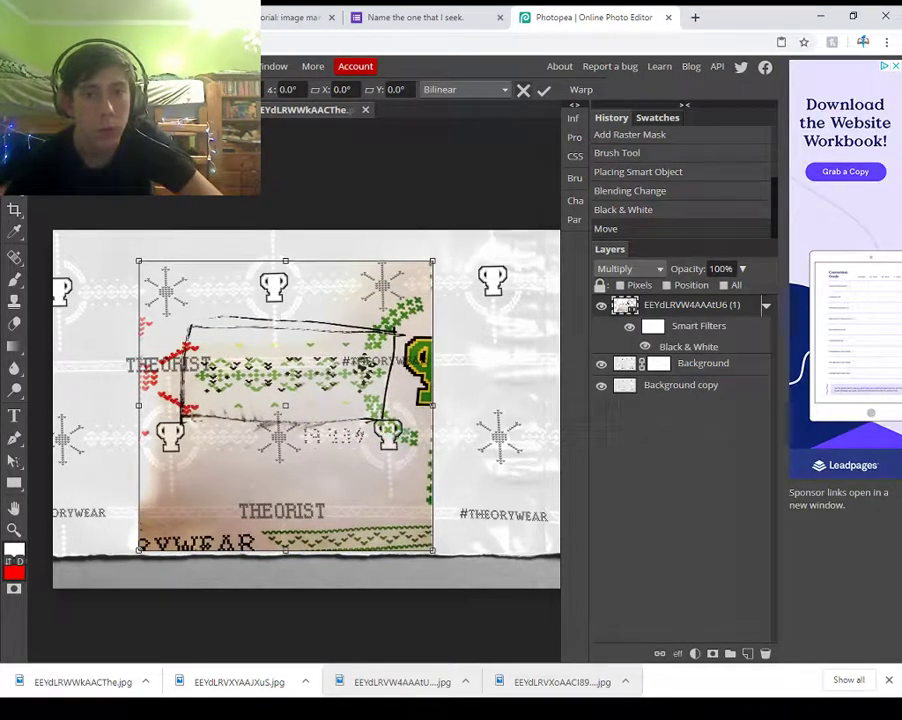
key(Return)
- Free-transform the placed photo to roughly half its size and position it over the bag's stitched characters beside the trophy
click(43, 67)
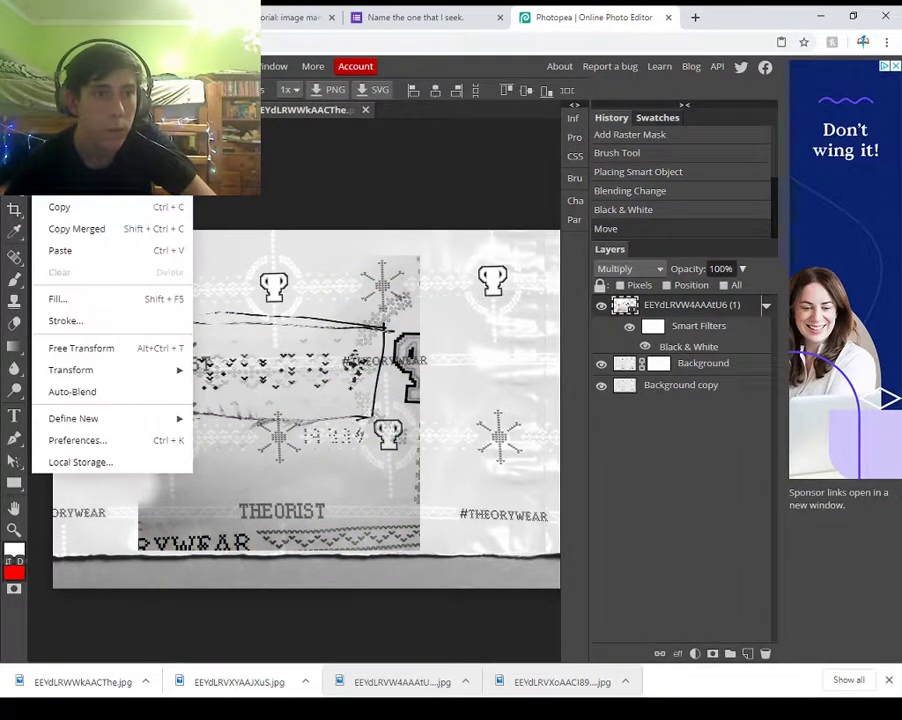
click(81, 348)
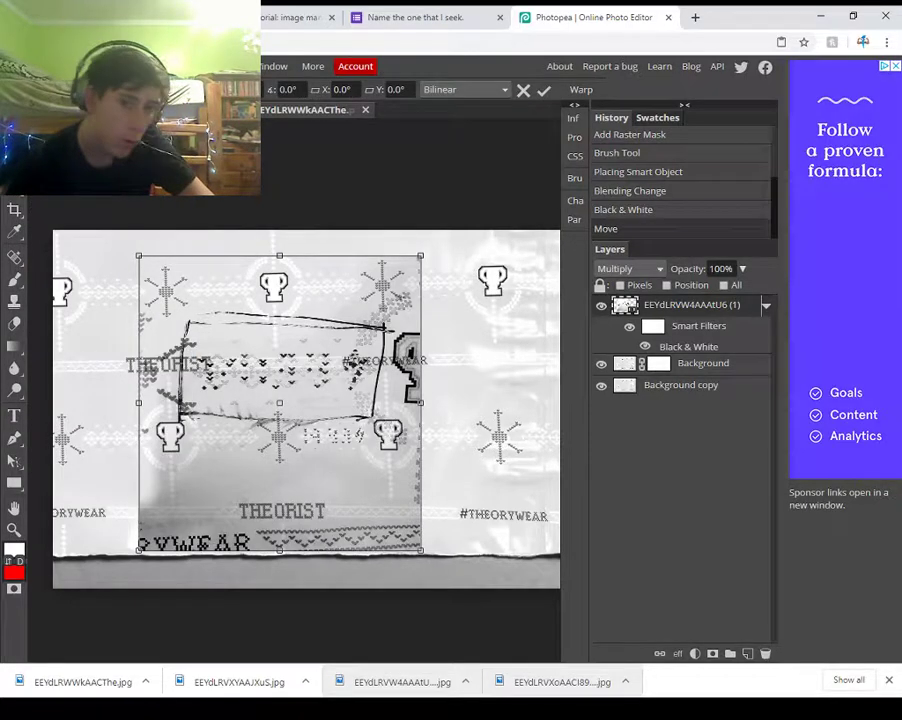
drag(420, 256, 274, 410)
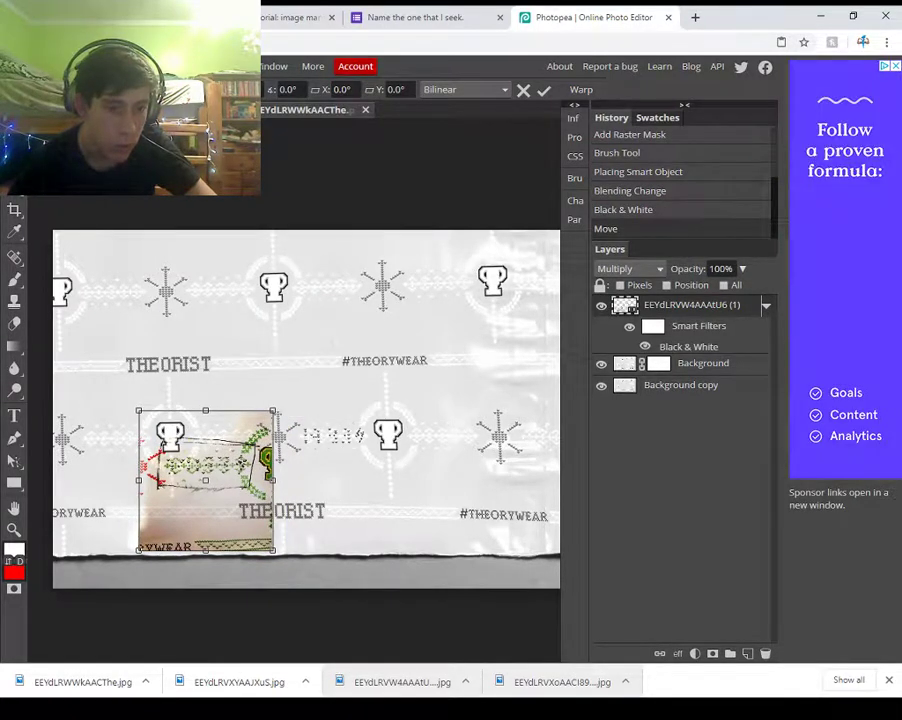
drag(240, 465, 362, 435)
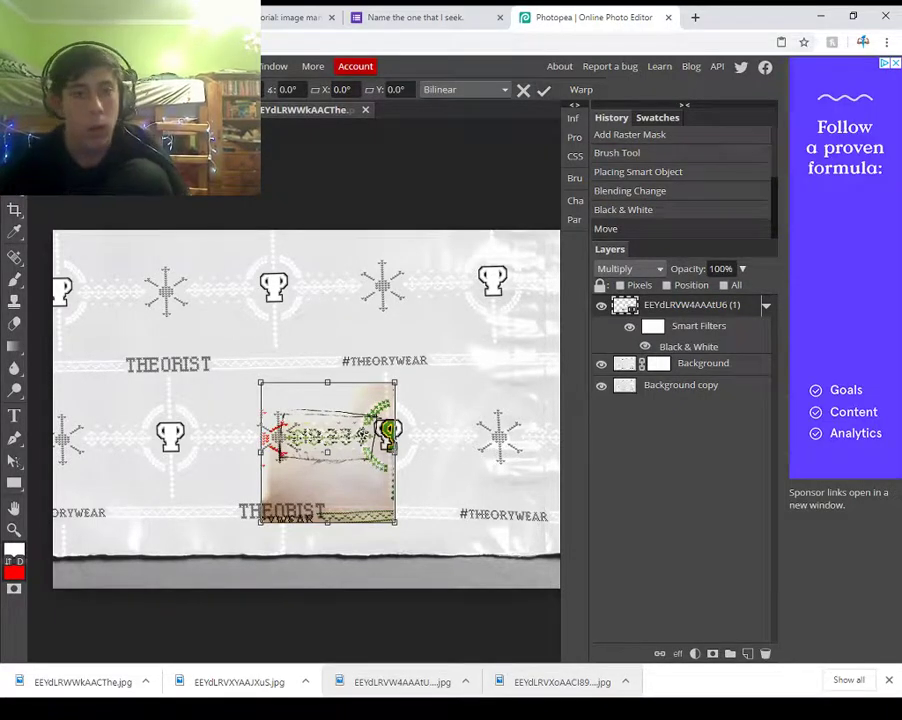
key(Return)
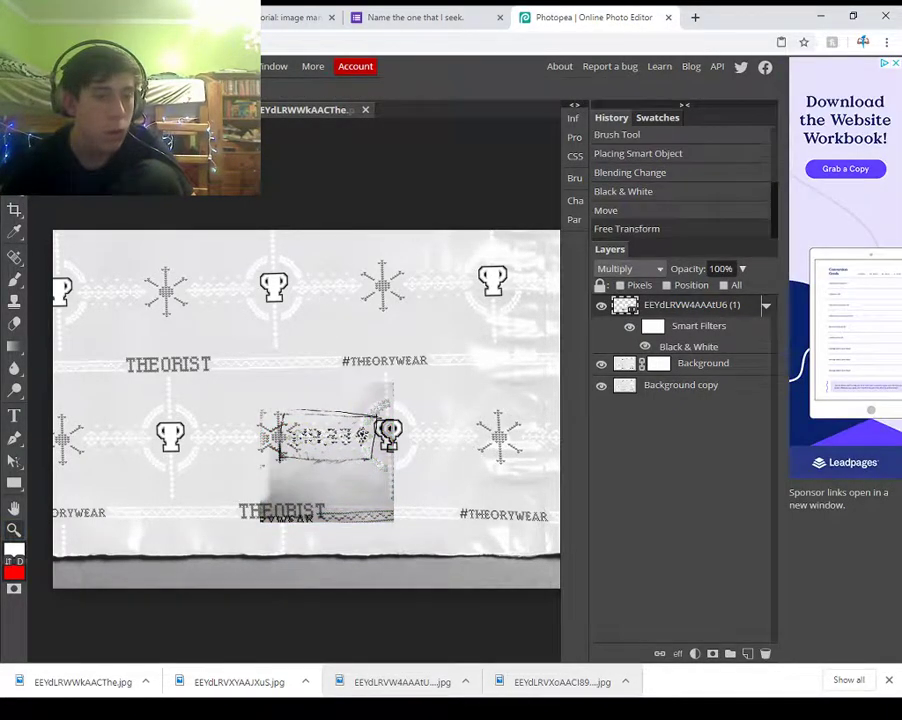
- Move the overlaid photo up and to the left so its character row clears the bag's matching row for comparison
scroll(324, 440, up, 5)
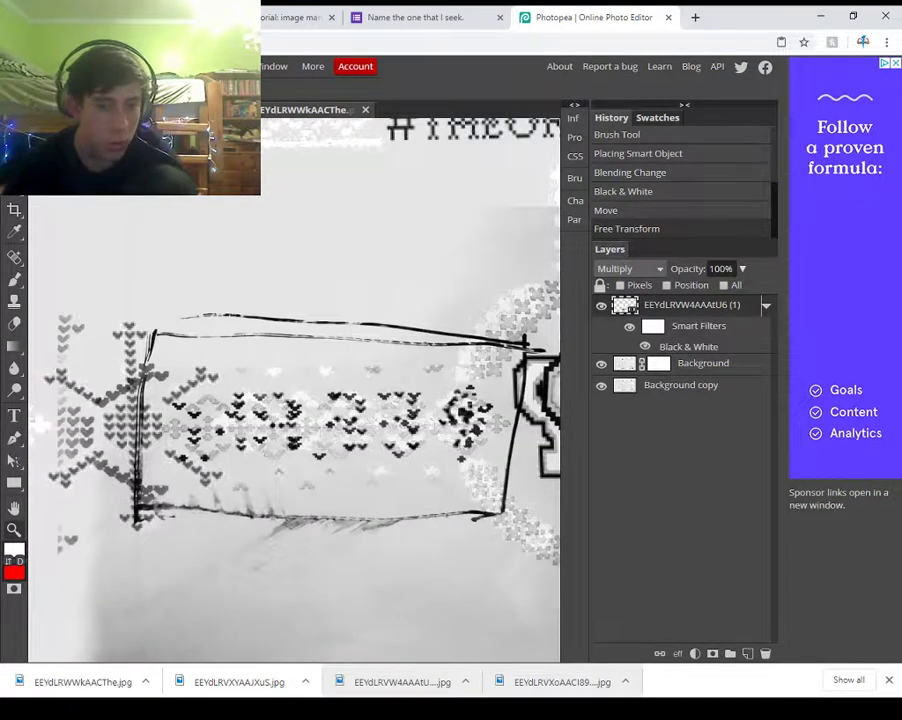
key(v)
mouse_move(324, 430)
mouse_down()
mouse_move(318, 406)
mouse_move(294, 408)
mouse_move(298, 416)
mouse_move(313, 387)
mouse_move(365, 433)
mouse_move(349, 405)
mouse_move(181, 275)
mouse_move(183, 263)
mouse_up()
- Free-transform the overlay smaller until its stitching matches the bag's scale, and place its character row over the bag's row
click(46, 66)
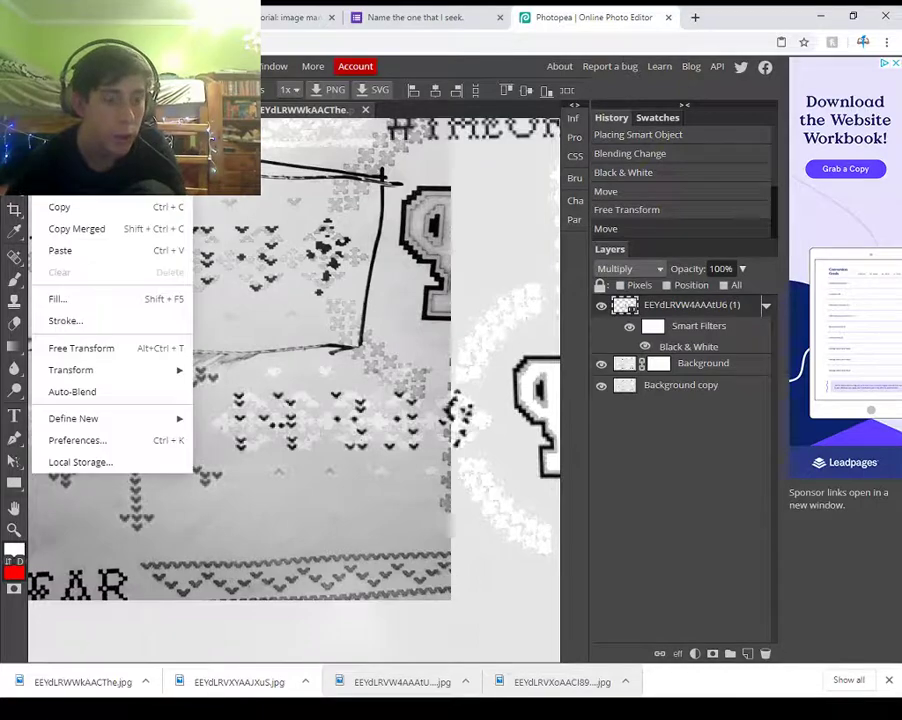
click(81, 348)
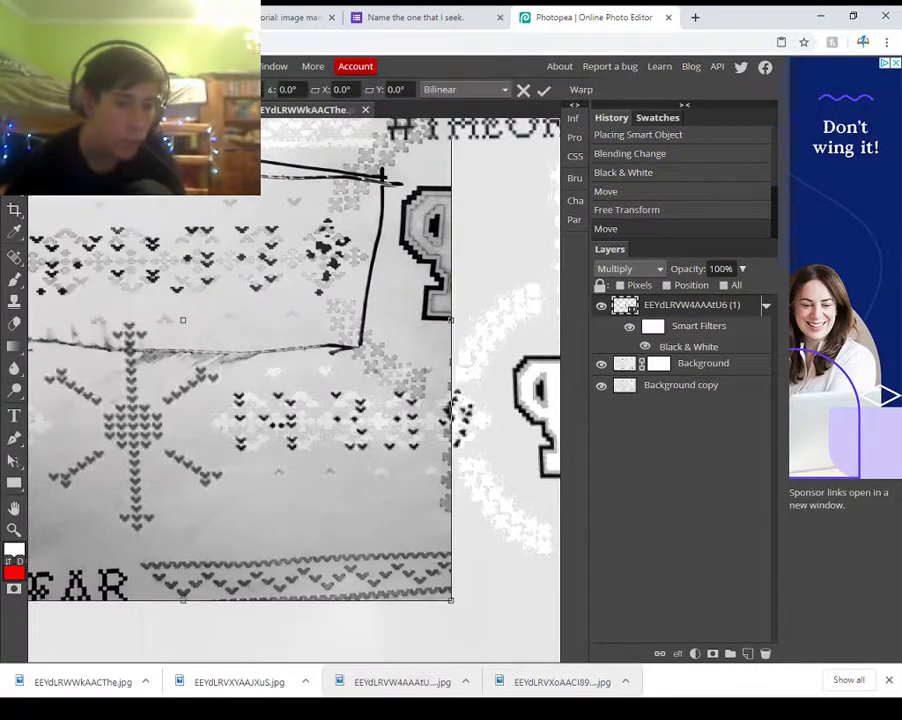
drag(451, 600, 397, 543)
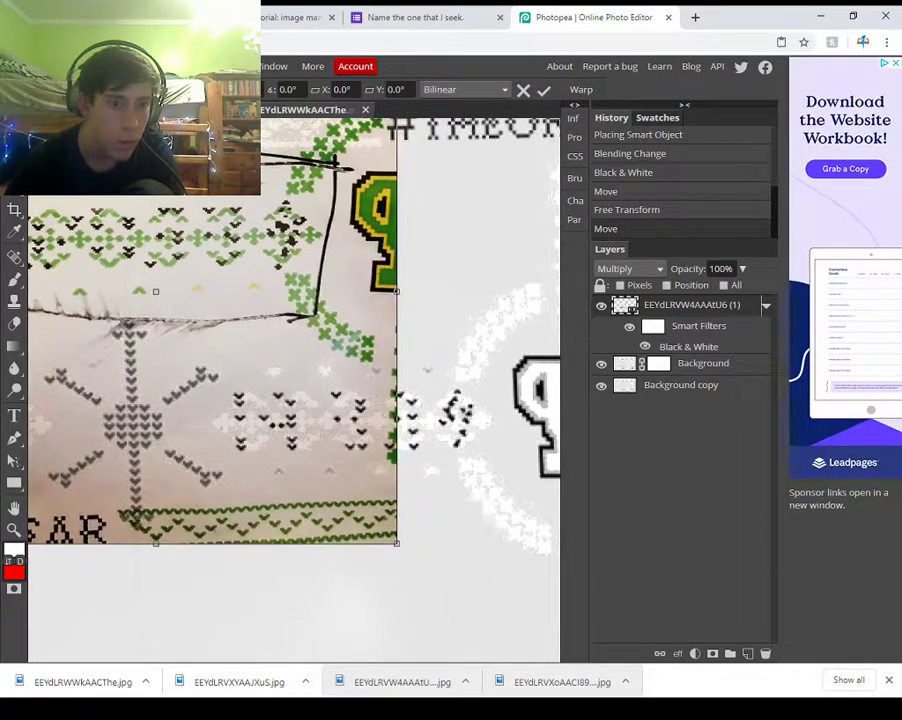
drag(290, 400, 249, 440)
drag(356, 583, 308, 533)
drag(265, 475, 516, 642)
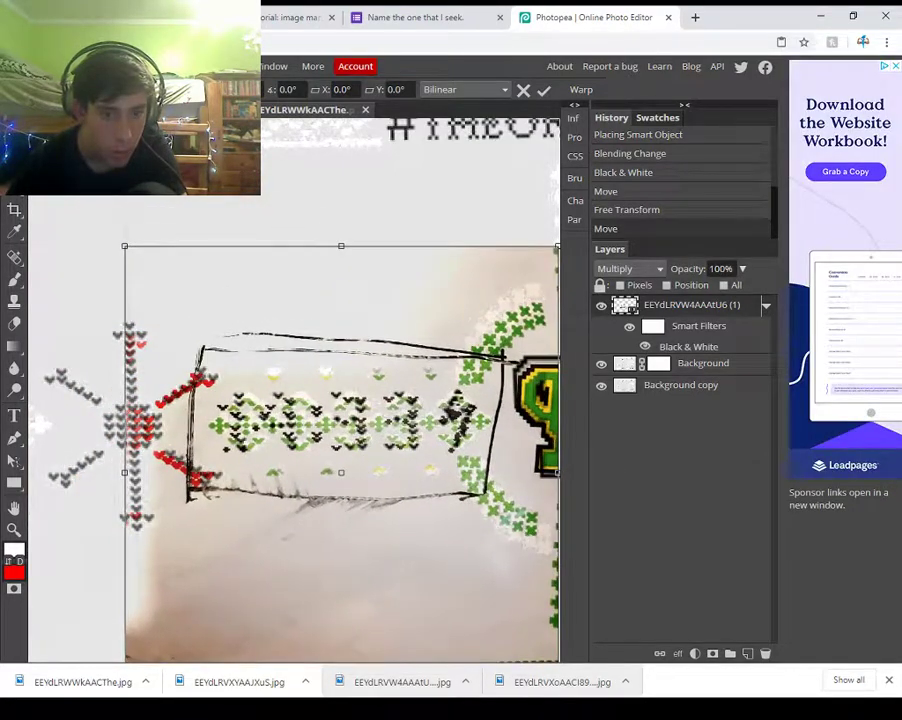
- Enlarge the overlay slightly and nudge it right to align the two character rows, applying the transform
drag(122, 244, 119, 240)
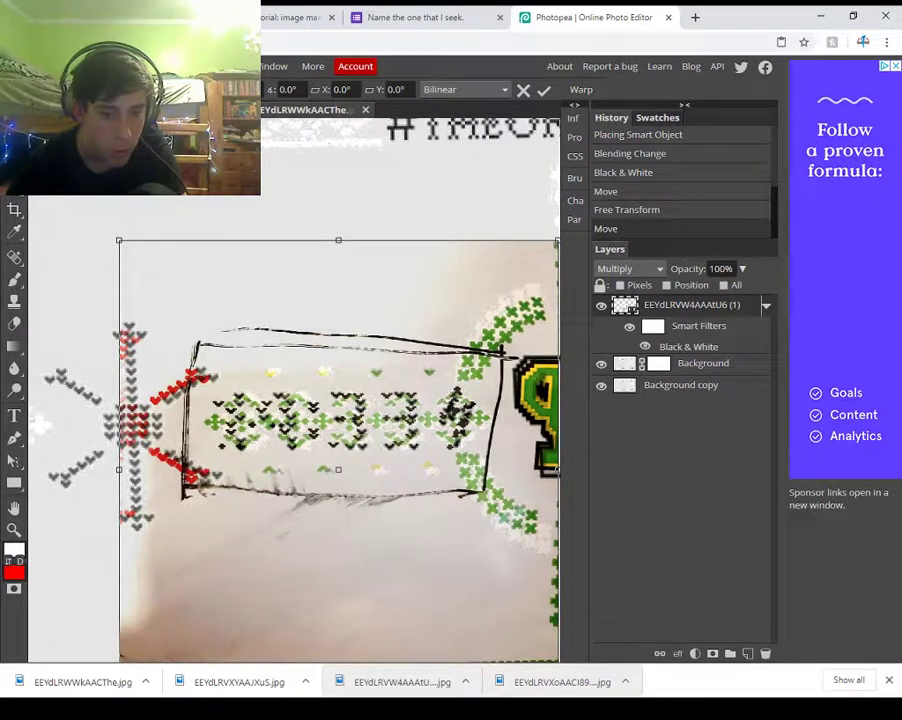
key(Right)
key(Right)
key(Right)
key(Right)
key(Right)
key(Right)
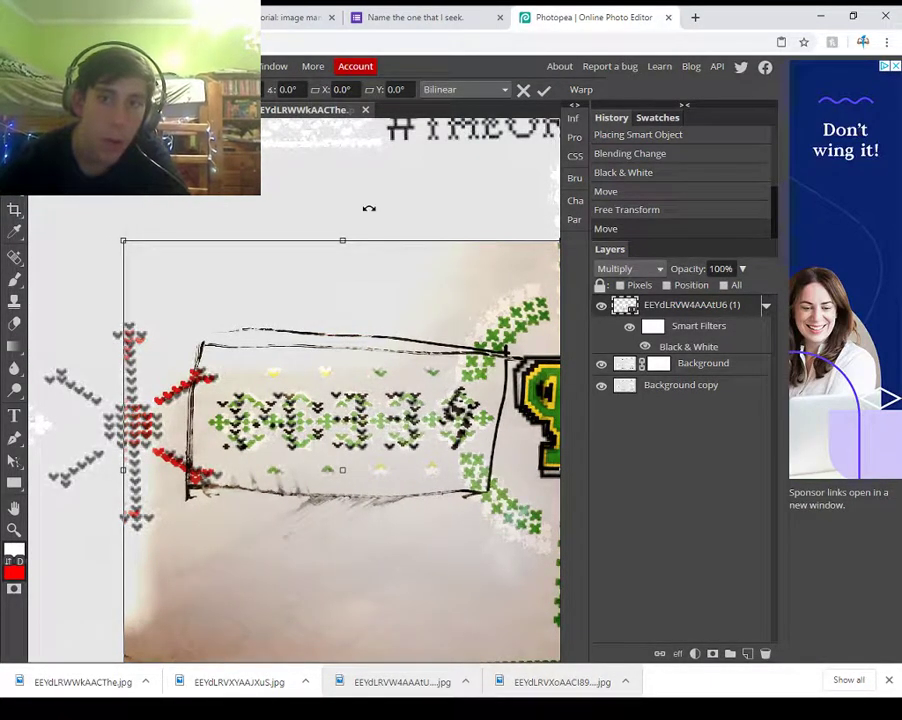
key(Return)
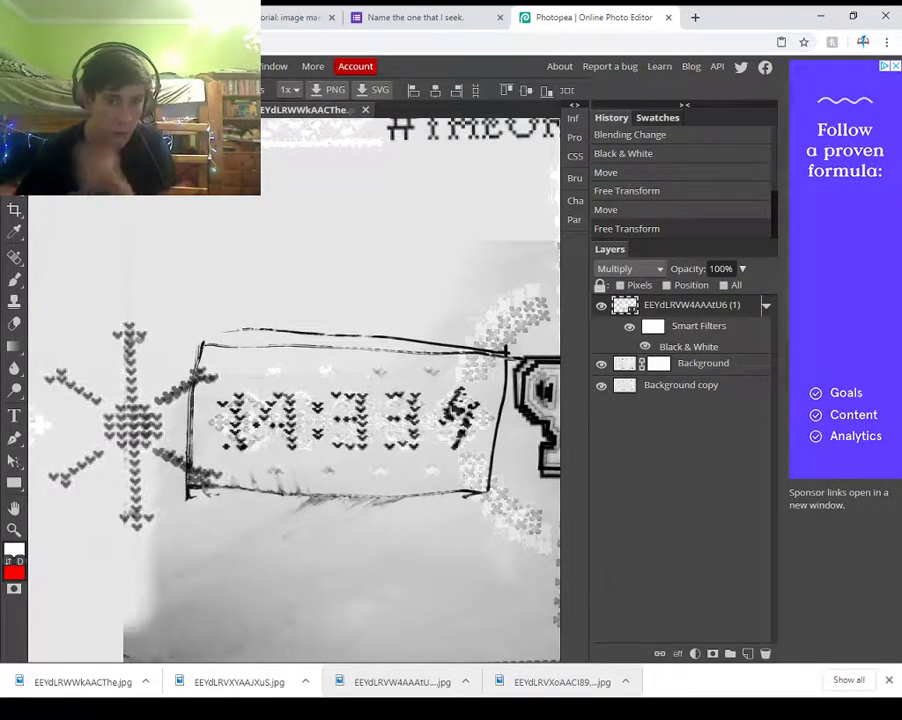
right_click(14, 438)
click(14, 508)
click(14, 530)
right_click(14, 483)
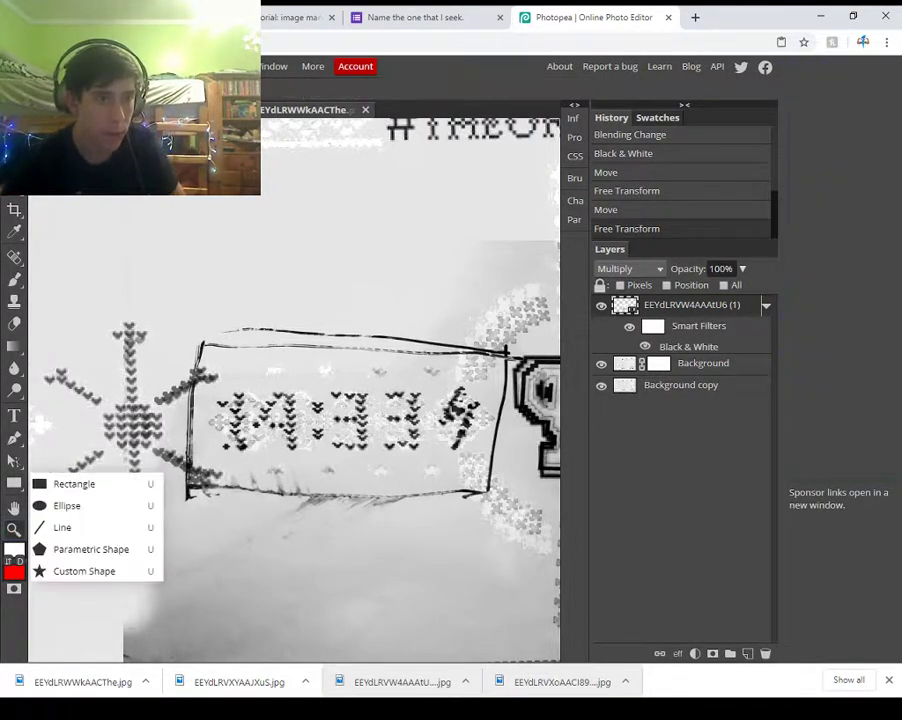
- Compare the revealed lettering in the two Photopea composites with the Creator Ink clue tweet and the answer form
click(186, 330)
scroll(186, 330, down, 3)
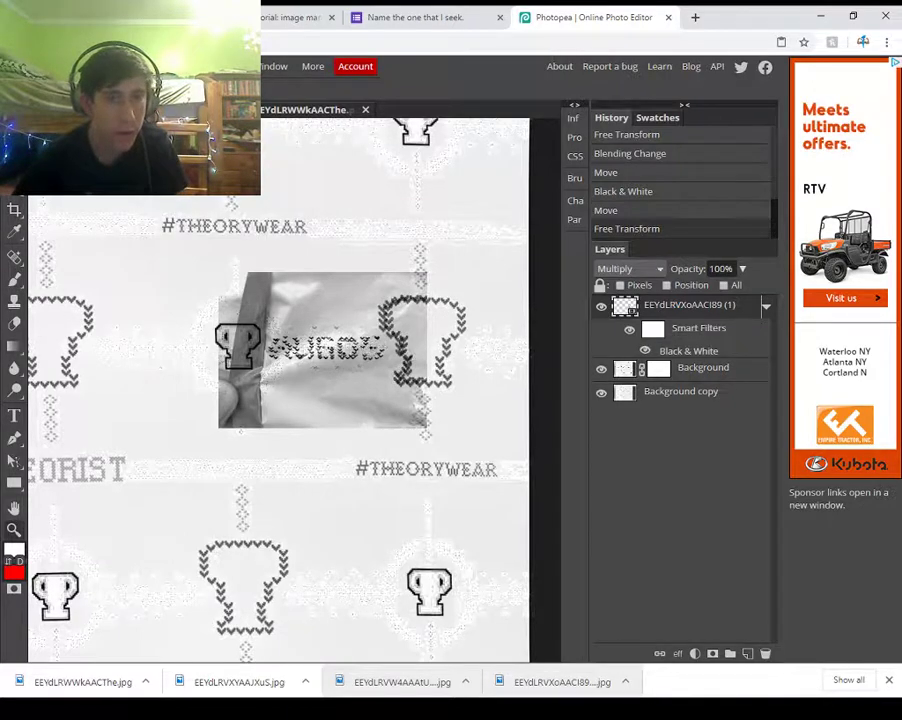
click(290, 17)
click(110, 17)
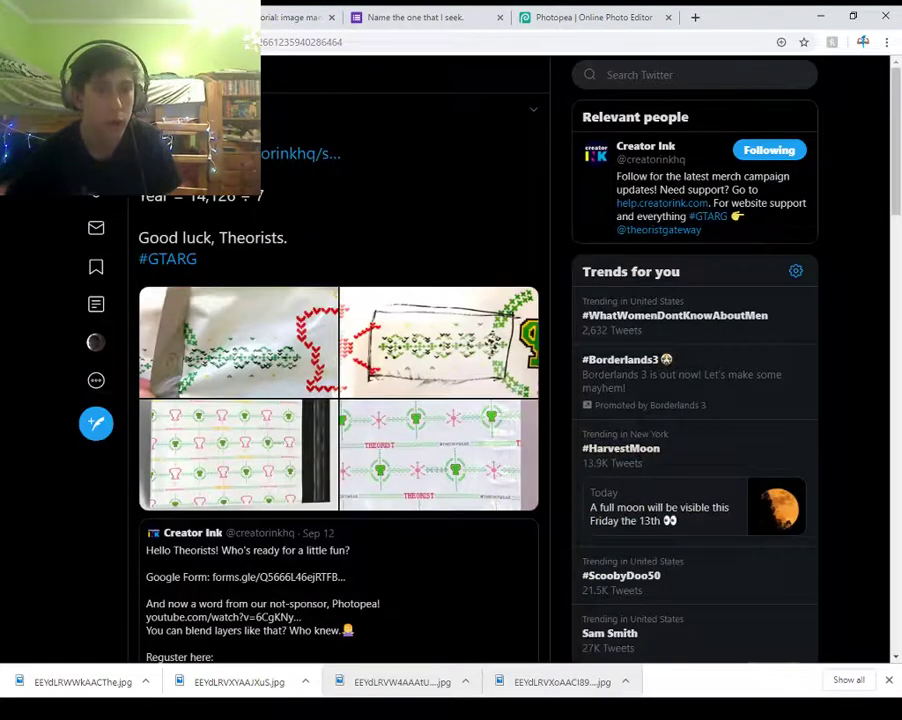
key(ctrl+Tab)
key(ctrl+Tab)
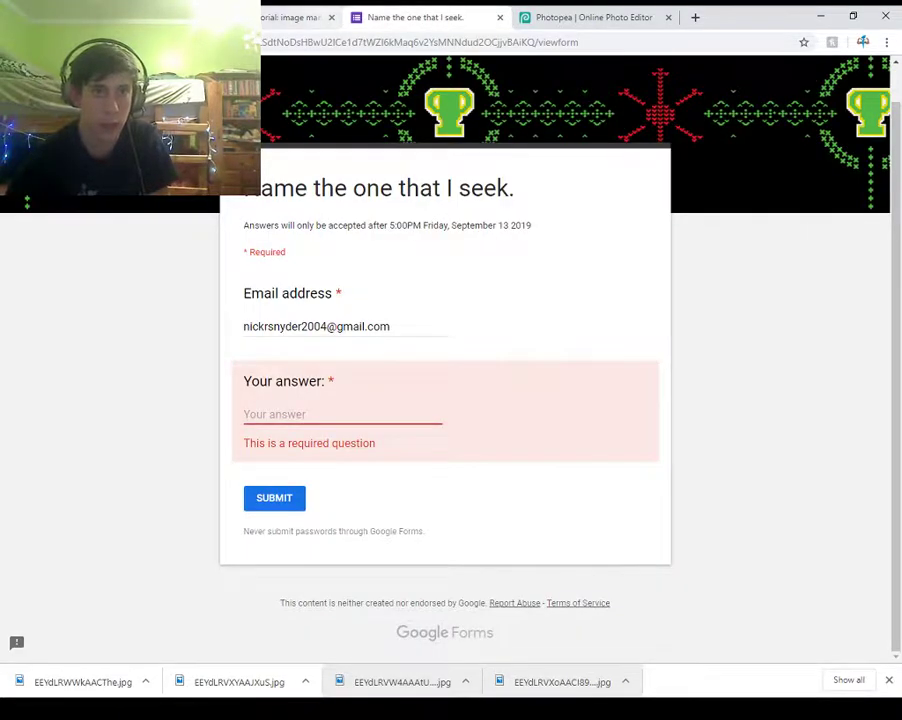
key(ctrl+shift+Tab)
key(ctrl+Tab)
key(ctrl+Tab)
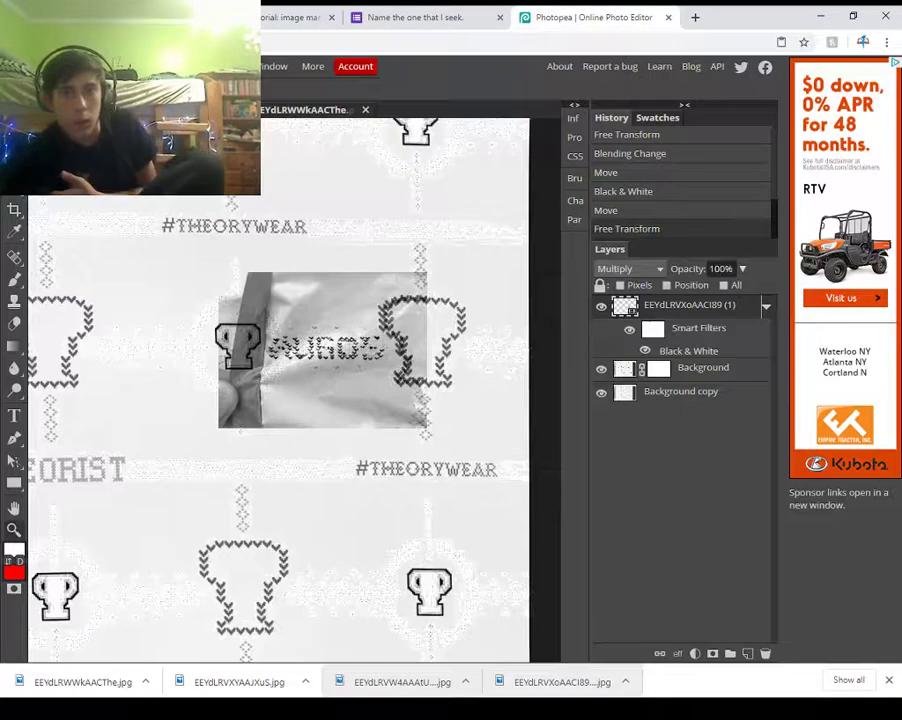
key(ctrl+shift+Tab)
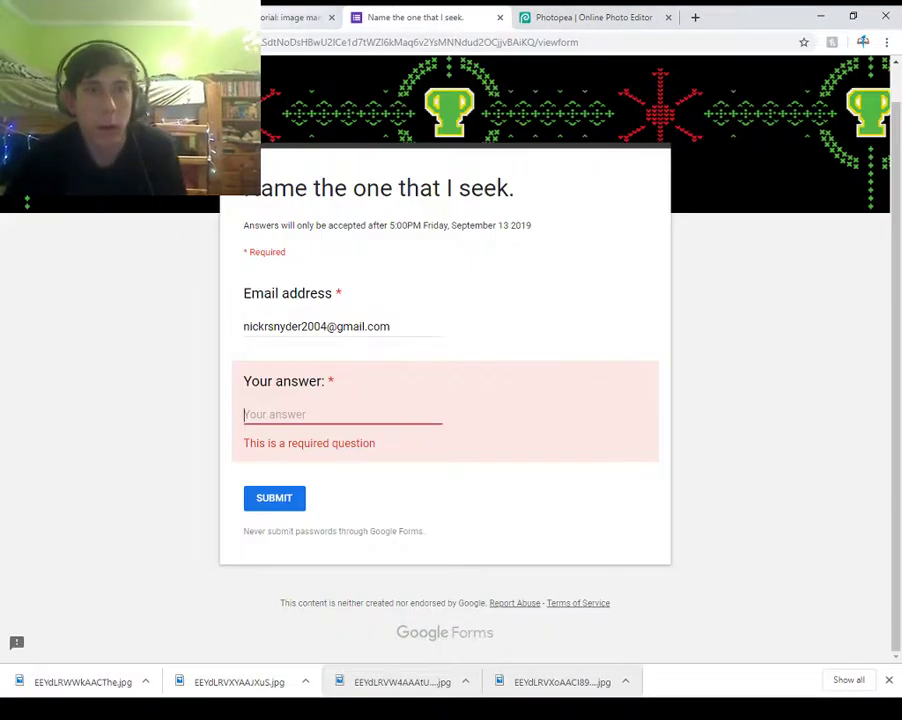
- Close the Photopea tutorial video and search the web for "august 5 2018 game theory"
key(ctrl+shift+Tab)
click(430, 75)
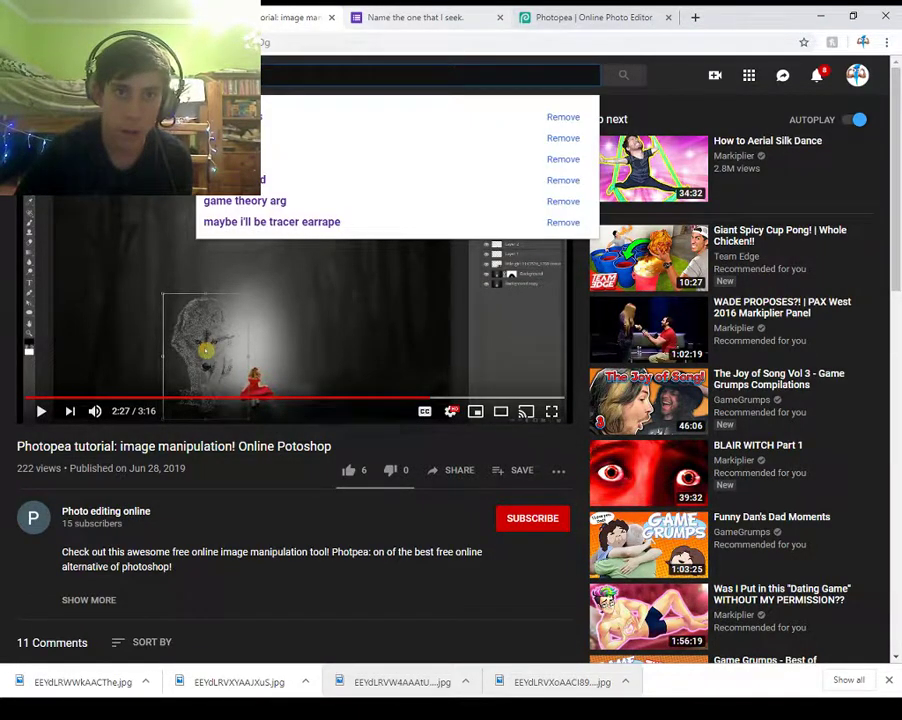
key(ctrl+w)
key(ctrl+t)
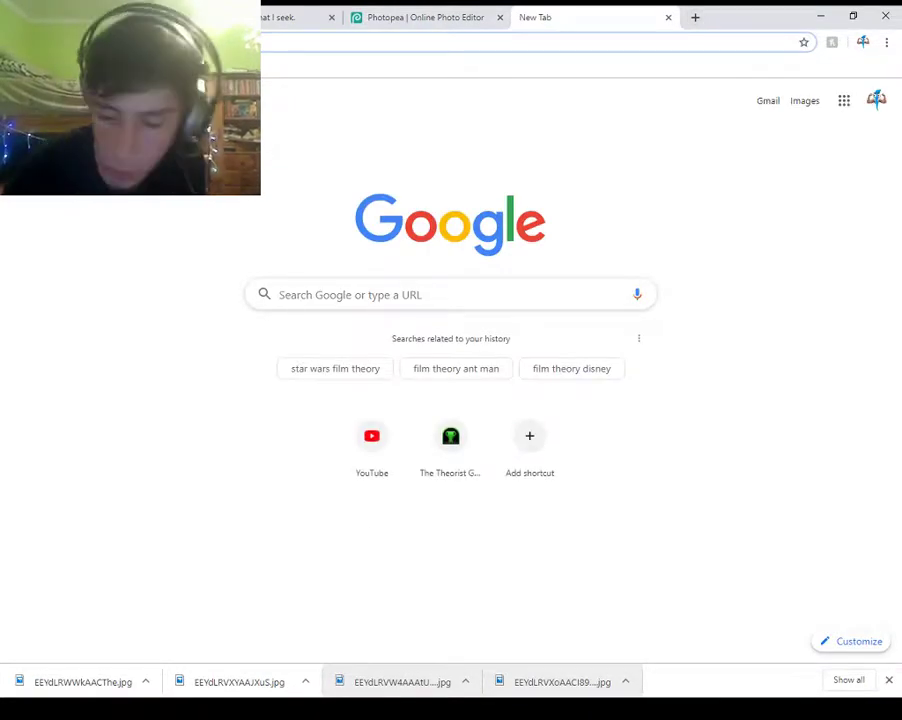
text(aug)
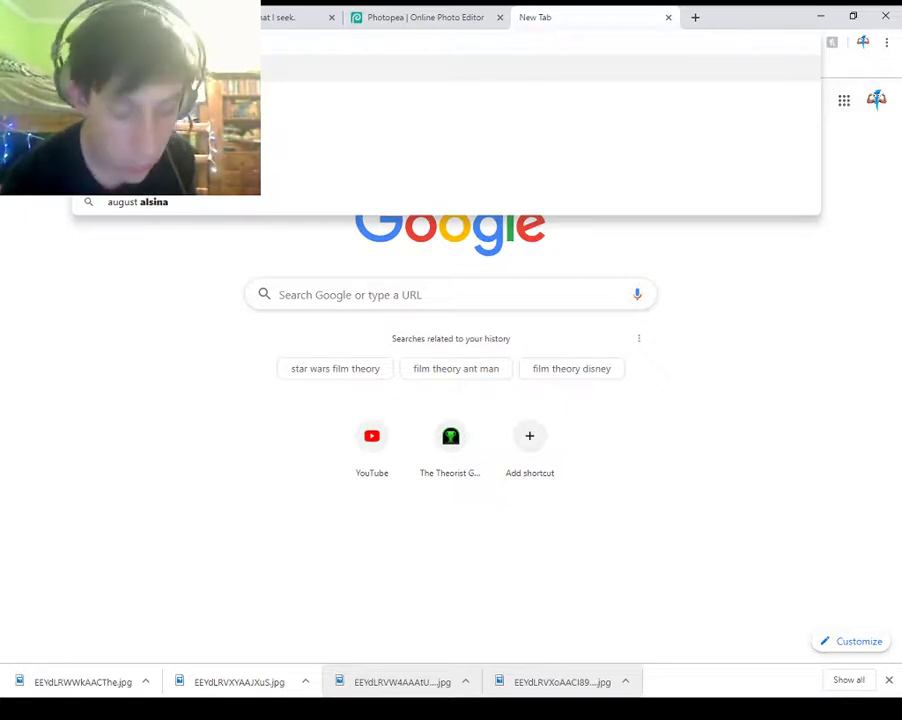
text(ust of)
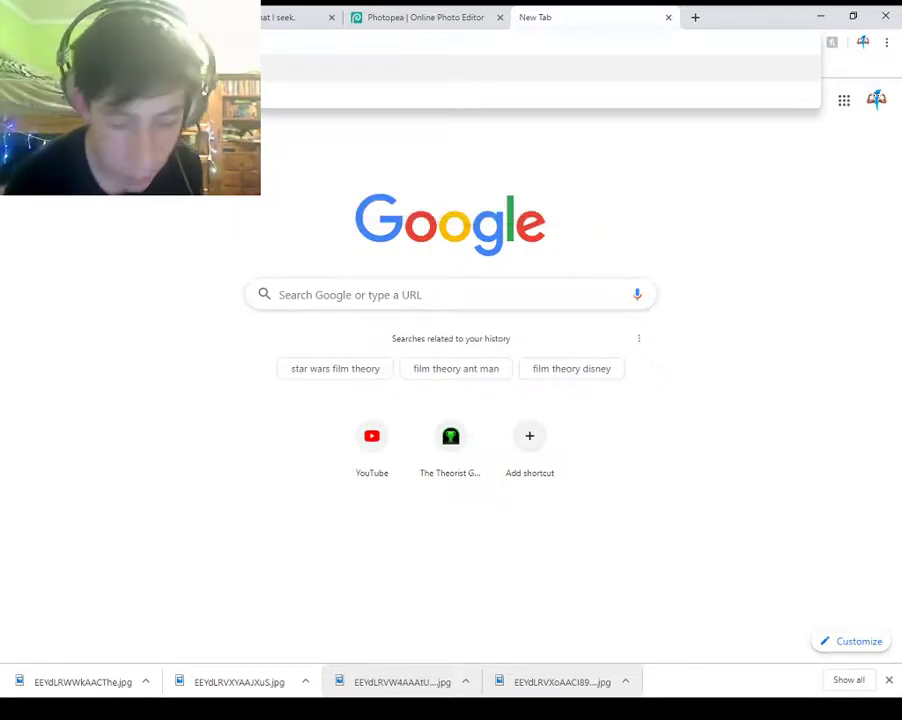
text(august)
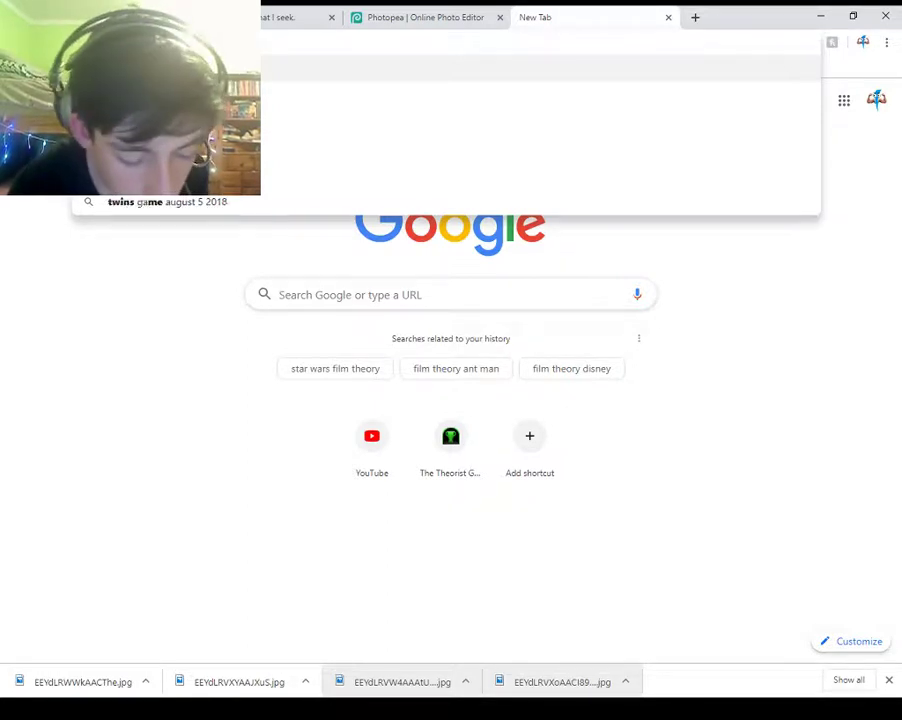
text(eory)
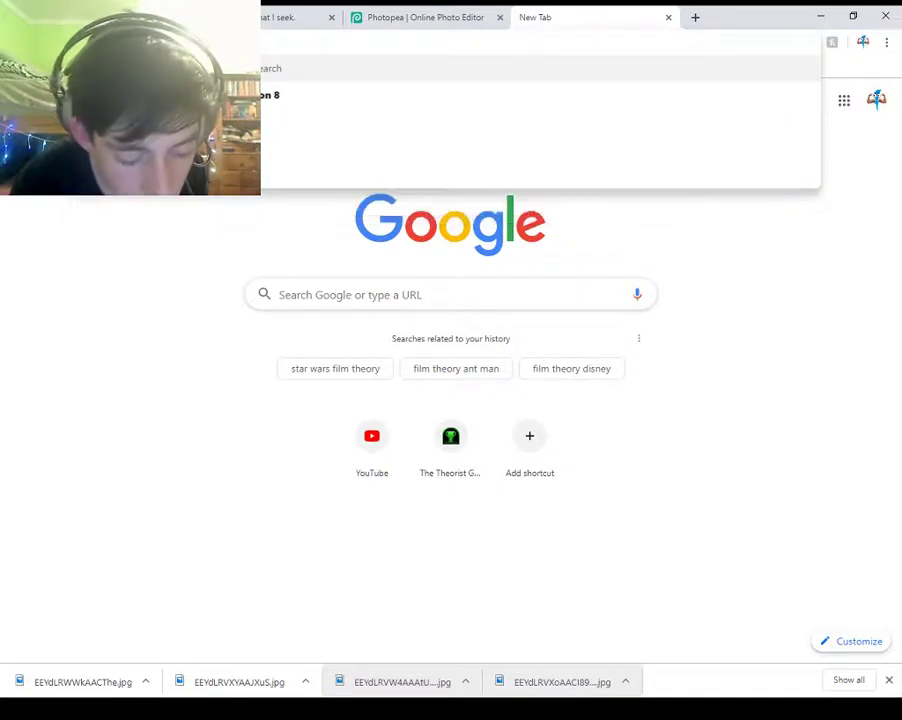
key(Return)
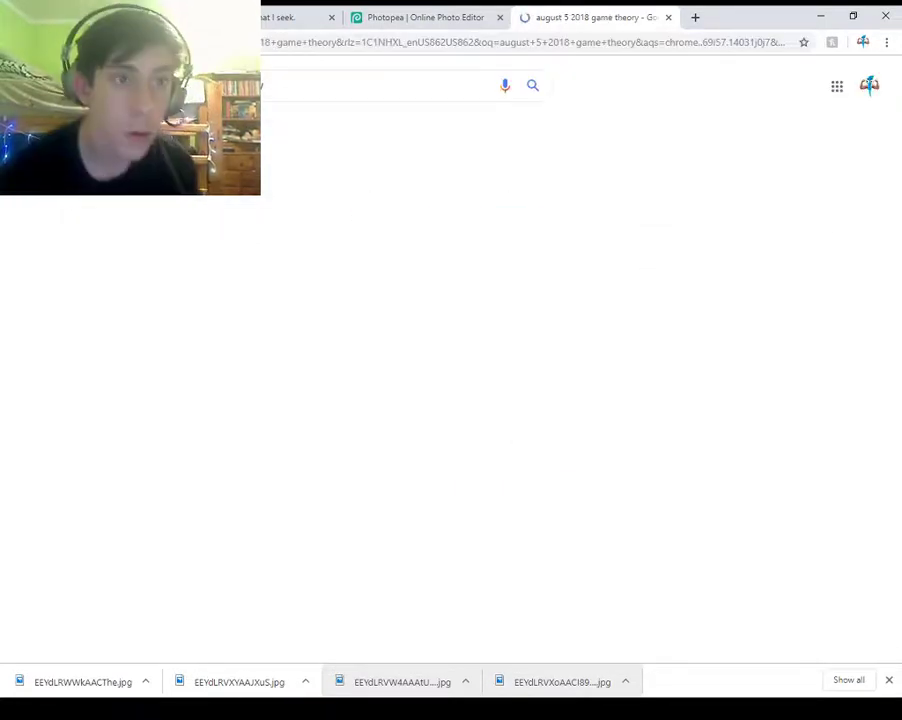
- Open The Game Theorists' video "Game Theory: FNAF, This is the End (FNAF Ultimate Custom Night)" from the results and pause it
mouse_move(171, 319)
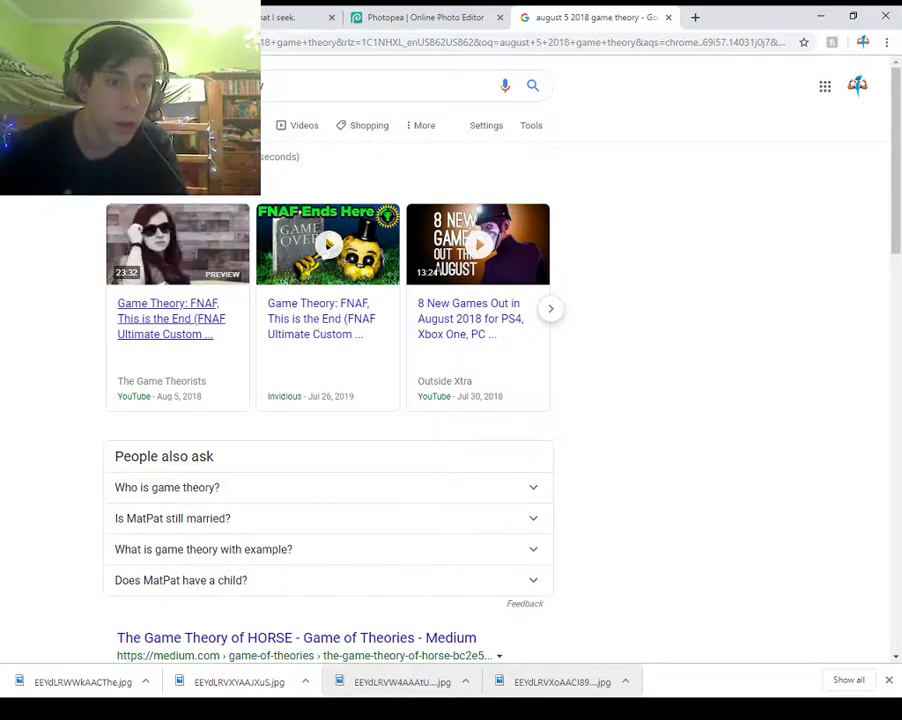
click(178, 244)
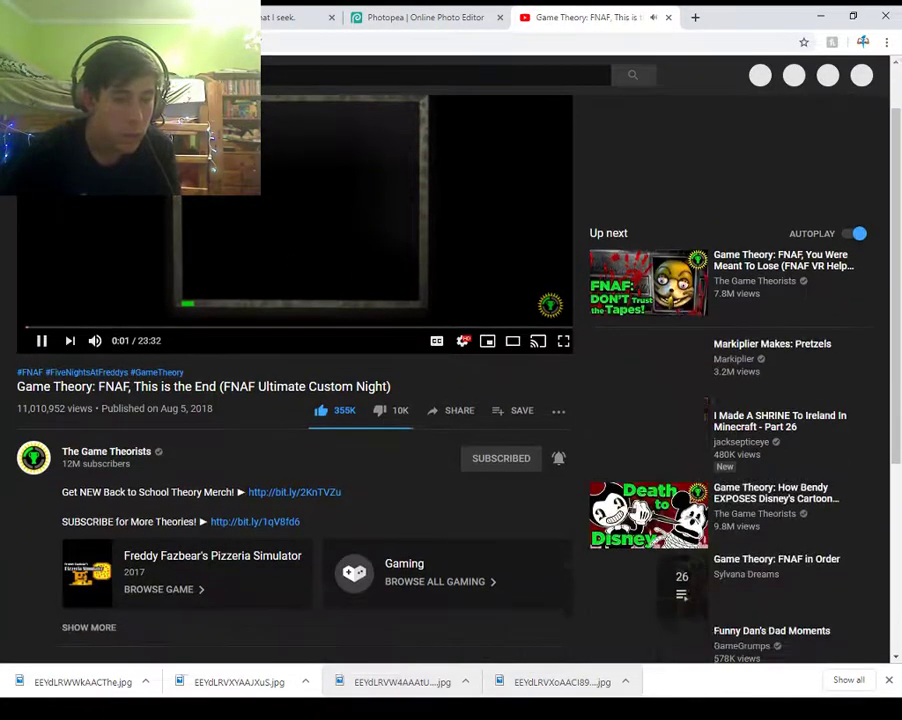
click(295, 215)
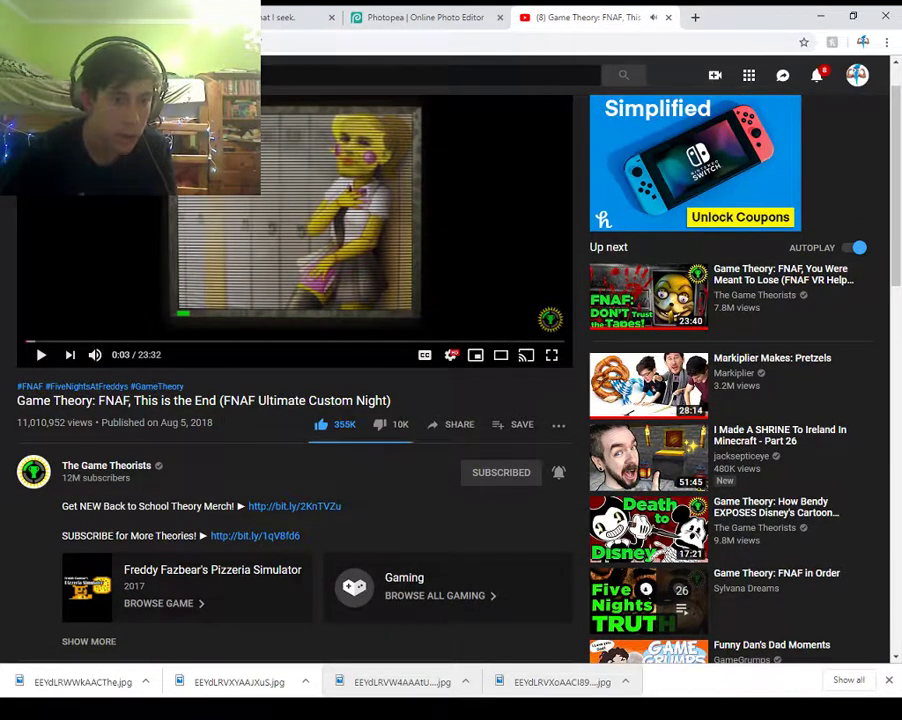
scroll(295, 260, up, 1)
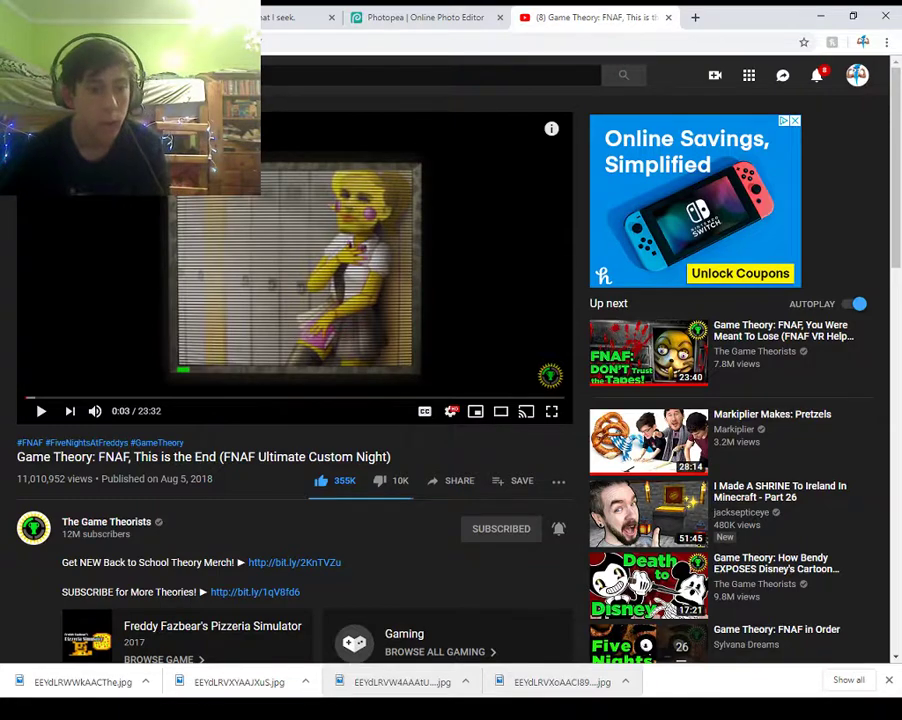
- Recheck the answer form and clue tweet, and examine the boxed timestamp lettering in the second Photopea composite
click(266, 17)
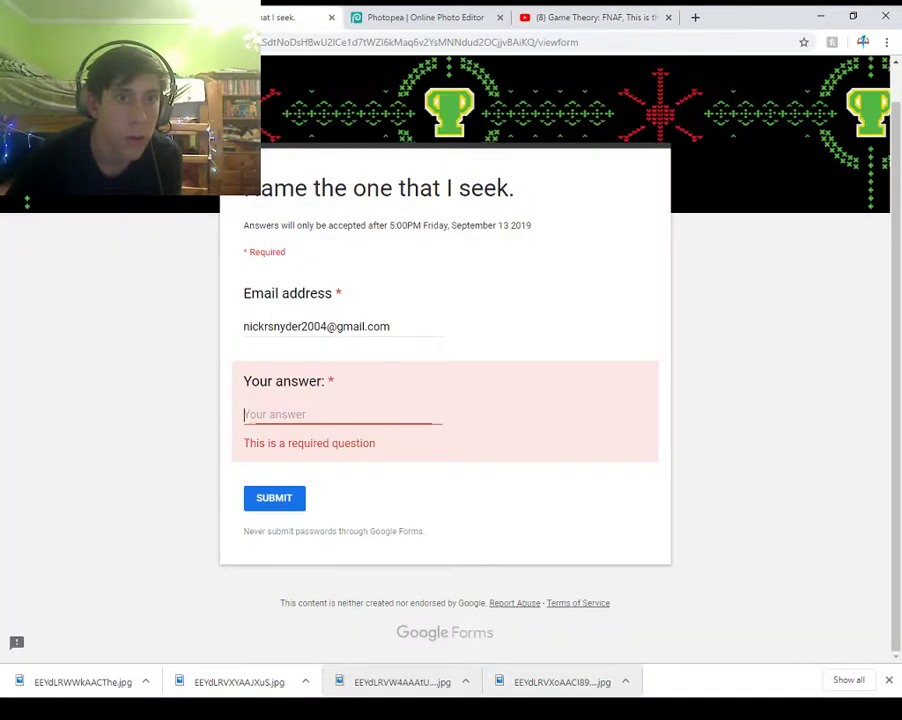
click(110, 17)
click(415, 17)
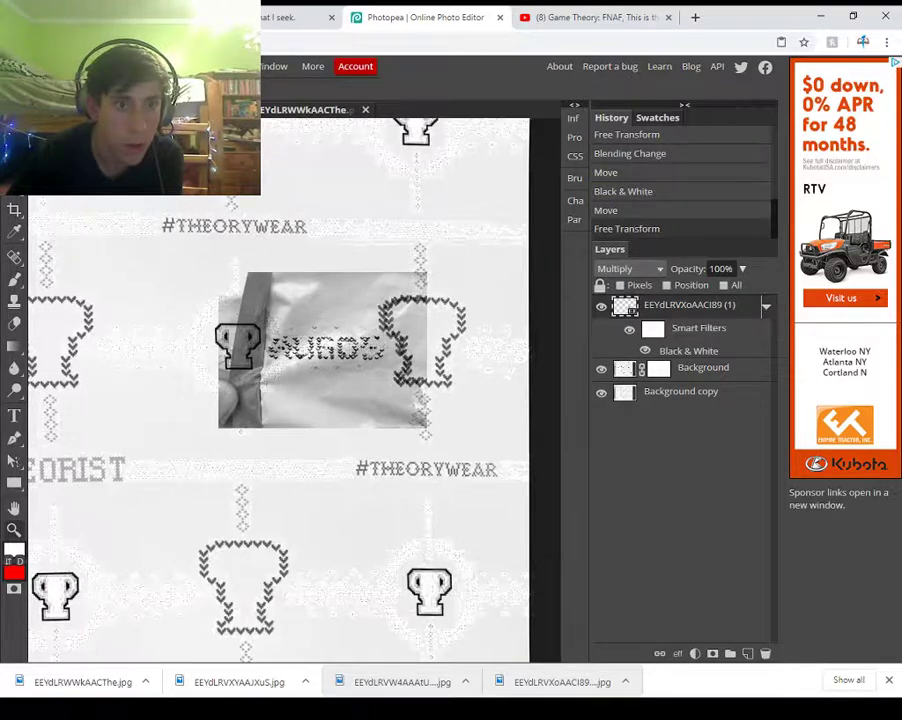
click(305, 110)
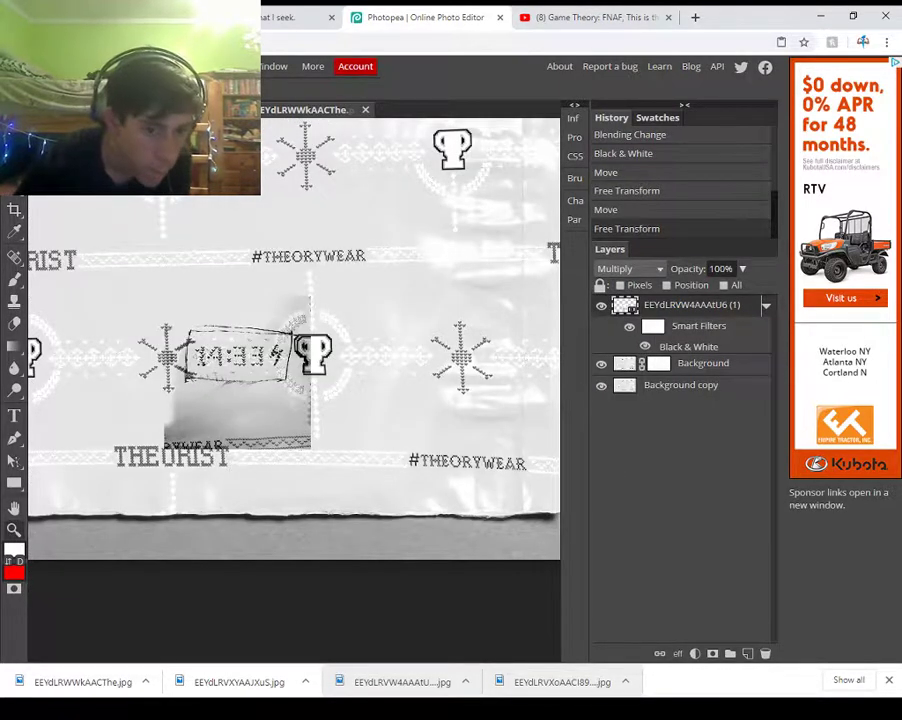
scroll(178, 290, up, 1)
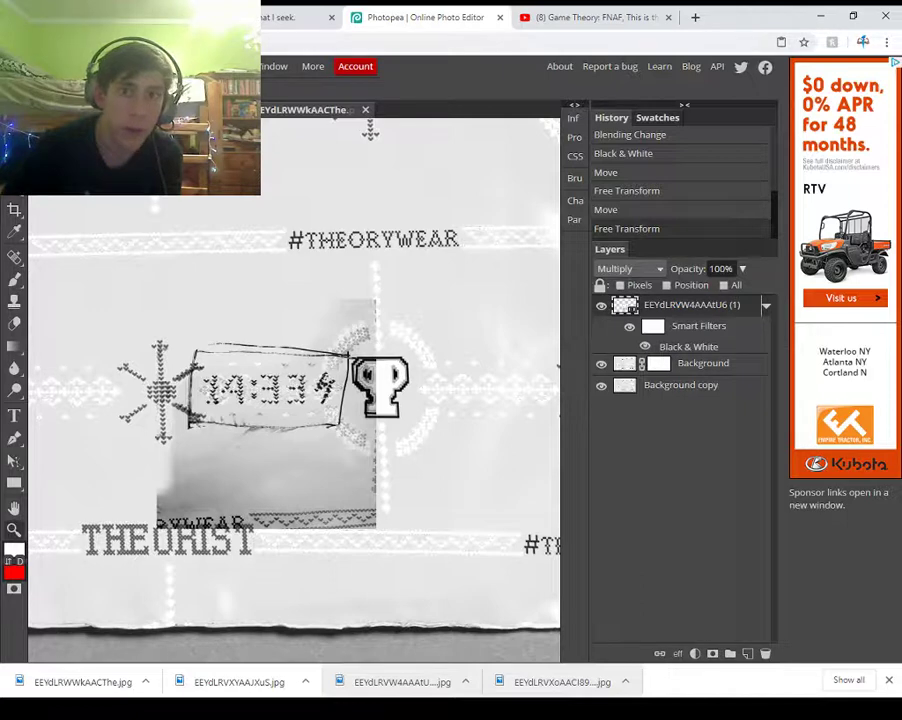
- Jump to about 14:31 in the FNAF video, play it briefly and pause at 14:33
key(ctrl+Tab)
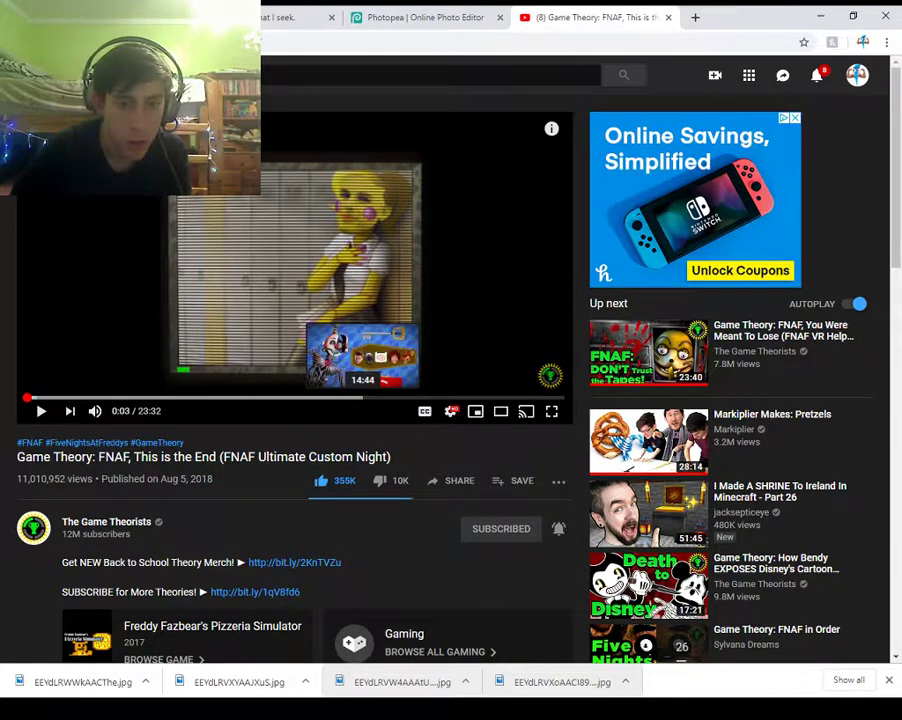
click(357, 398)
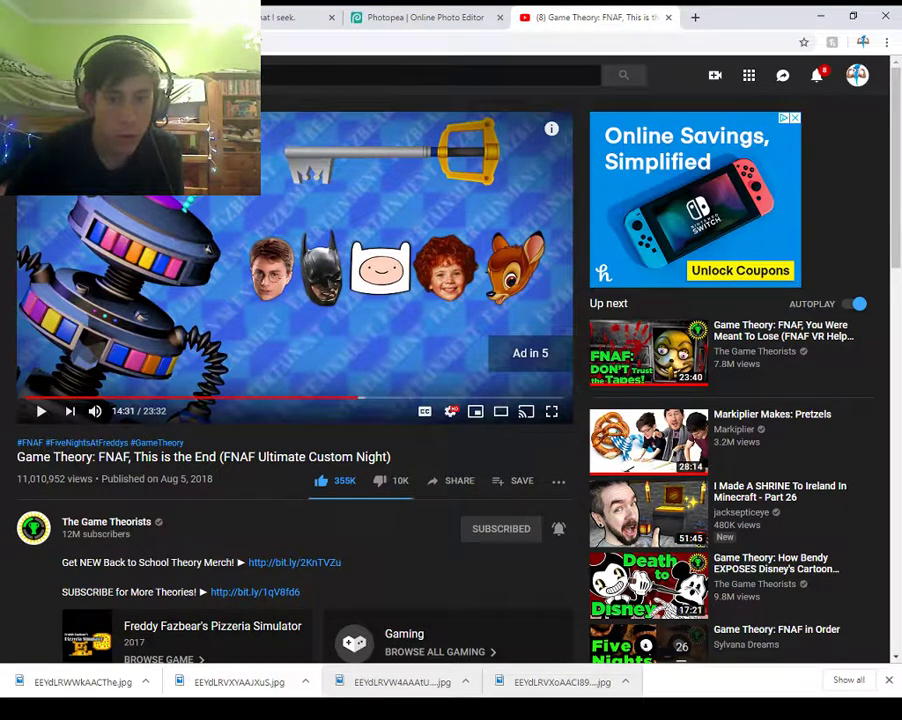
key(space)
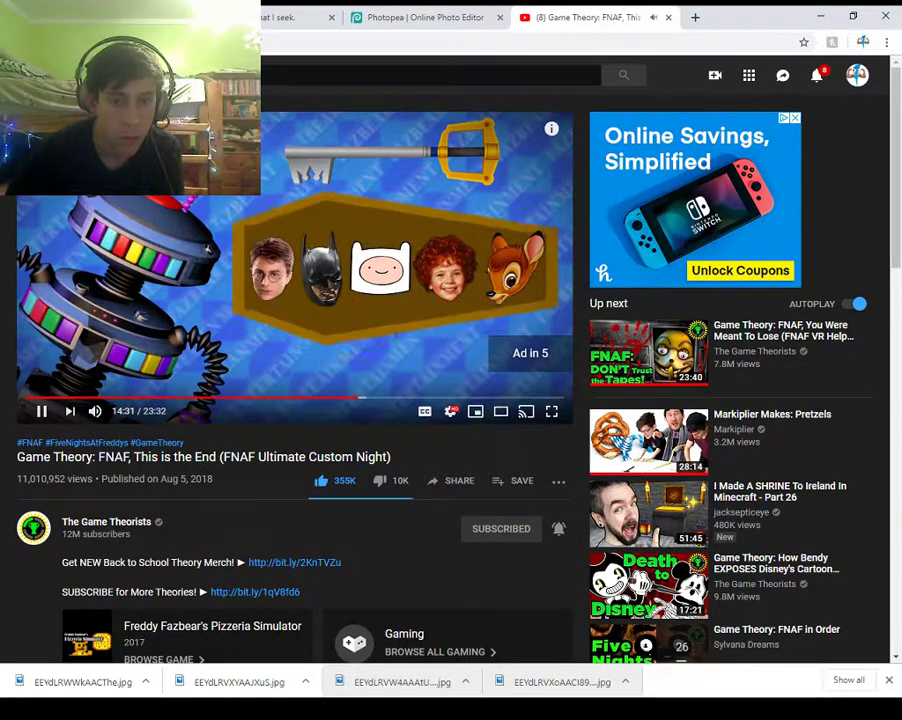
key(space)
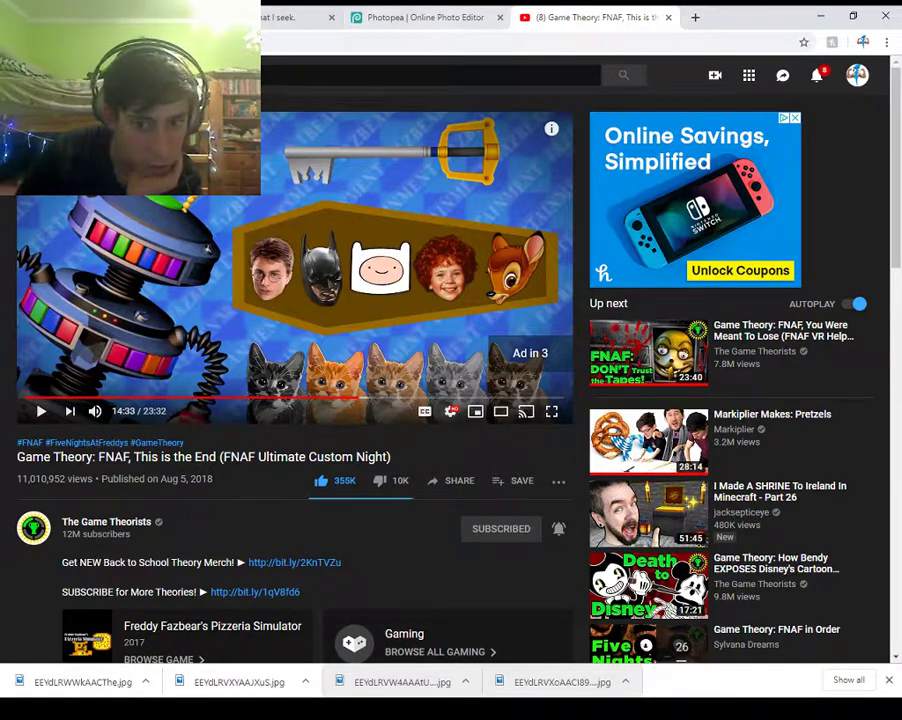
- Re-examine the date and time lettering in both Photopea composites and the tweet's year clue against the paused video
key(ctrl+shift+Tab)
key(ctrl+Tab)
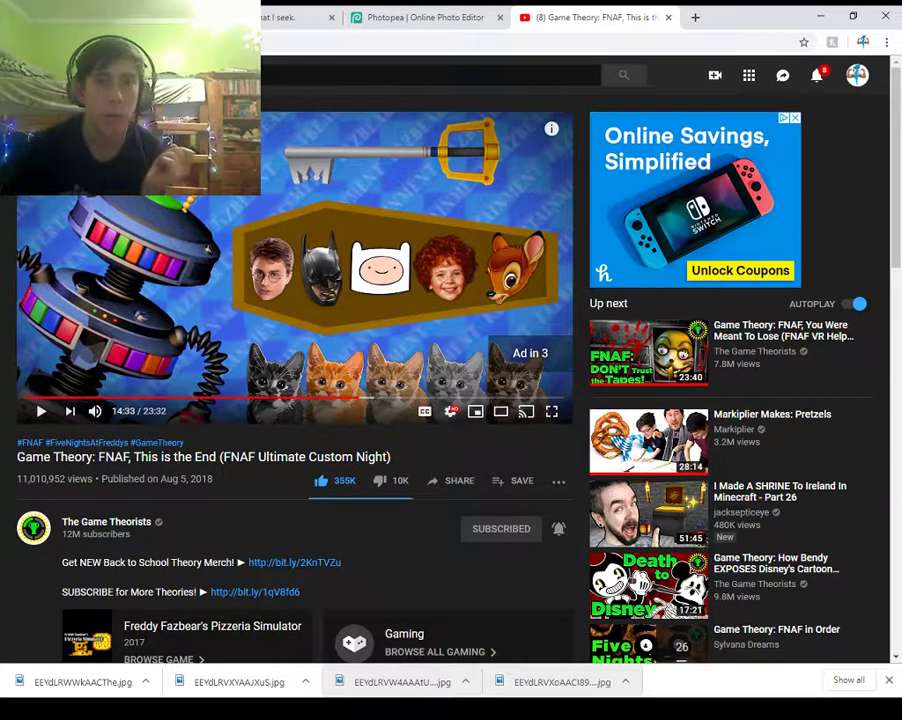
click(408, 17)
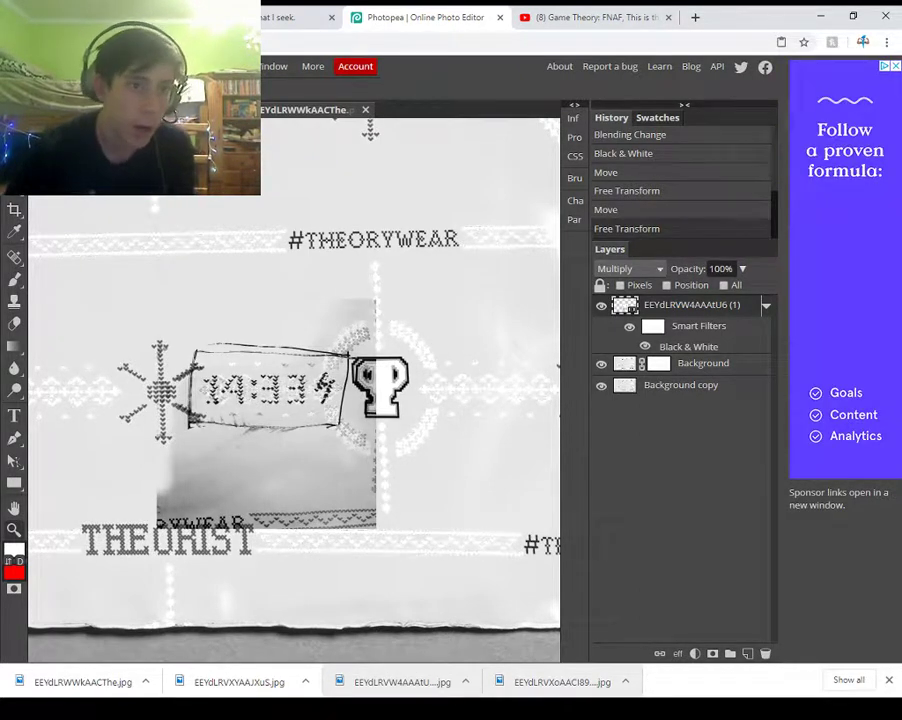
scroll(235, 390, up, 2)
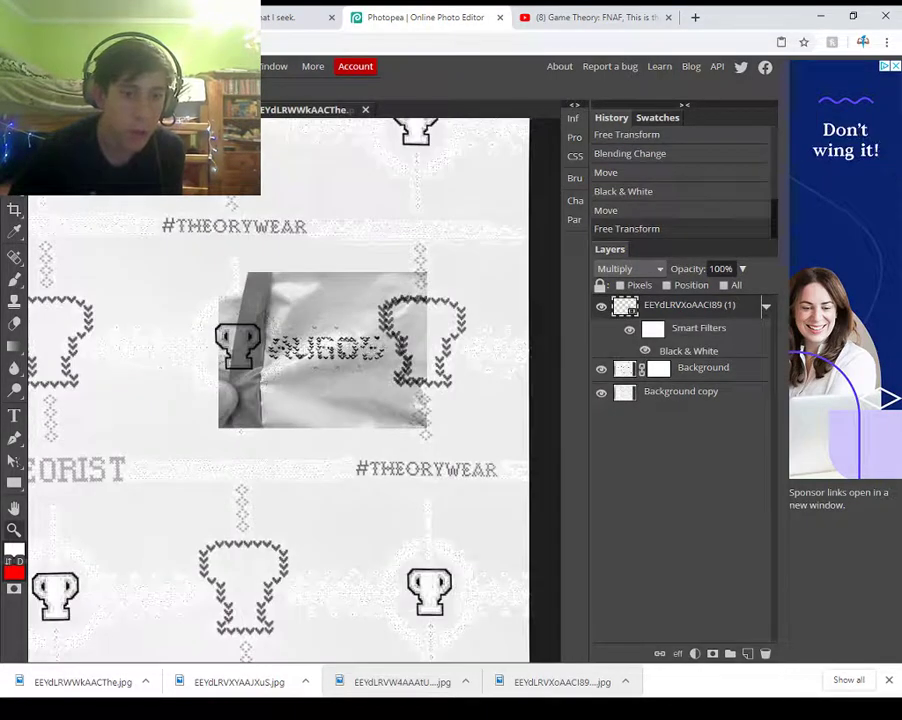
scroll(62, 584, up, 4)
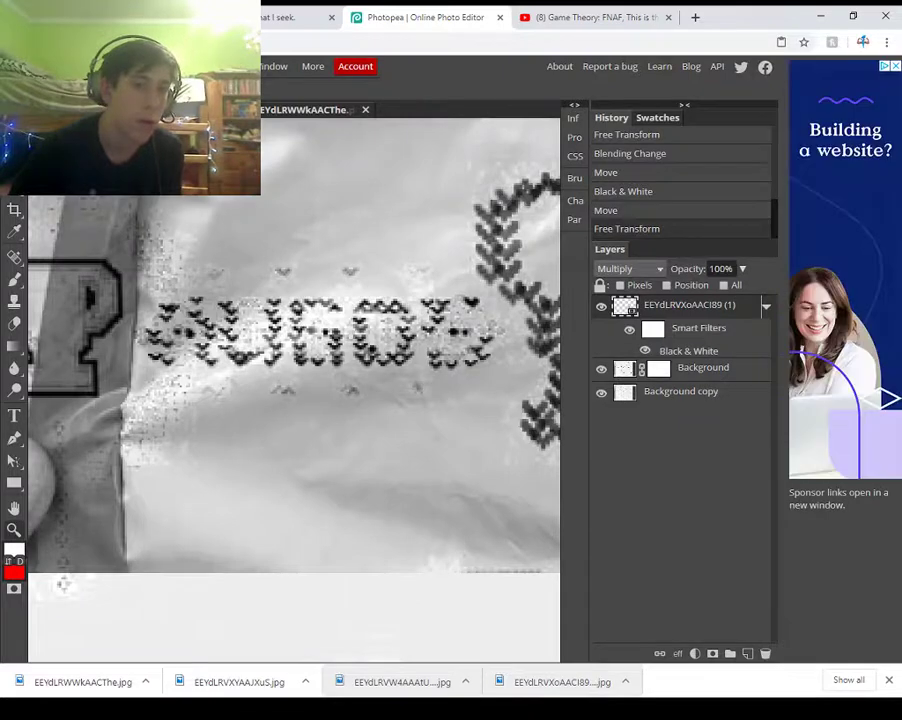
scroll(148, 497, down, 2)
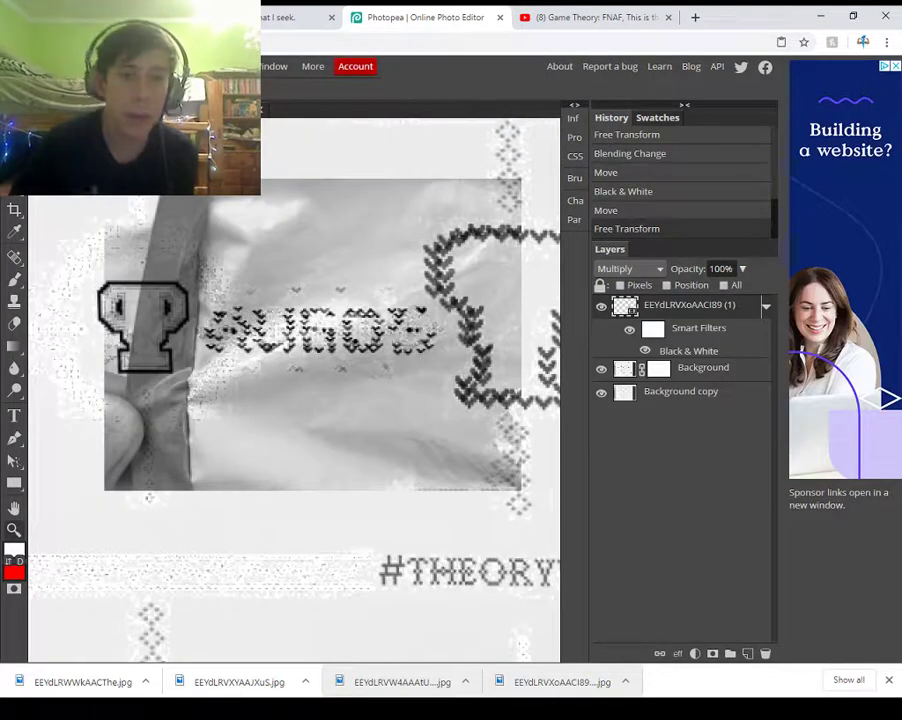
key(ctrl+Tab)
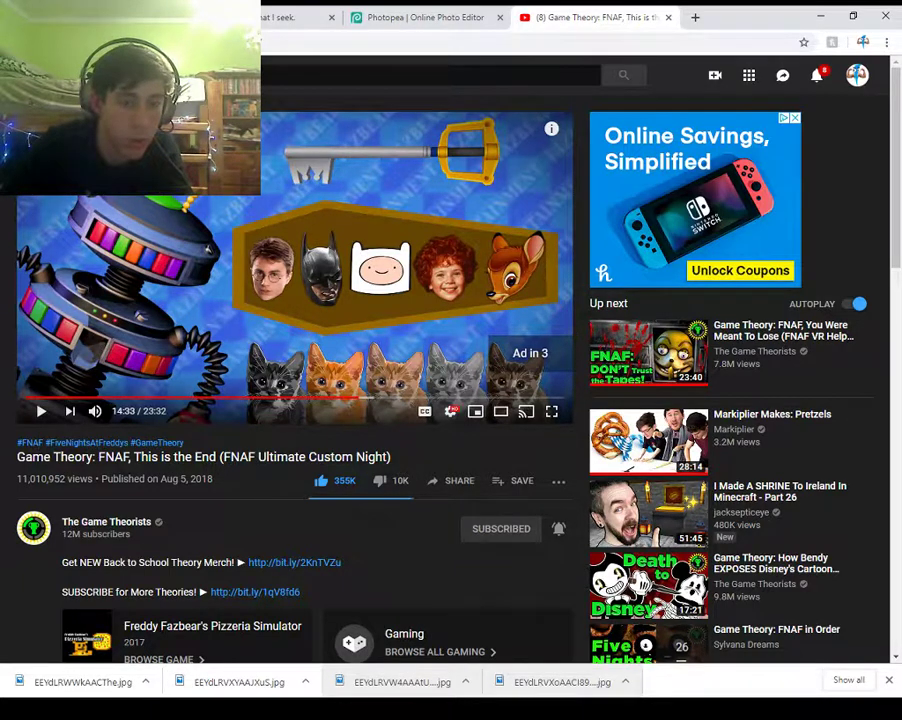
key(ctrl+shift+Tab)
key(ctrl+shift+Tab)
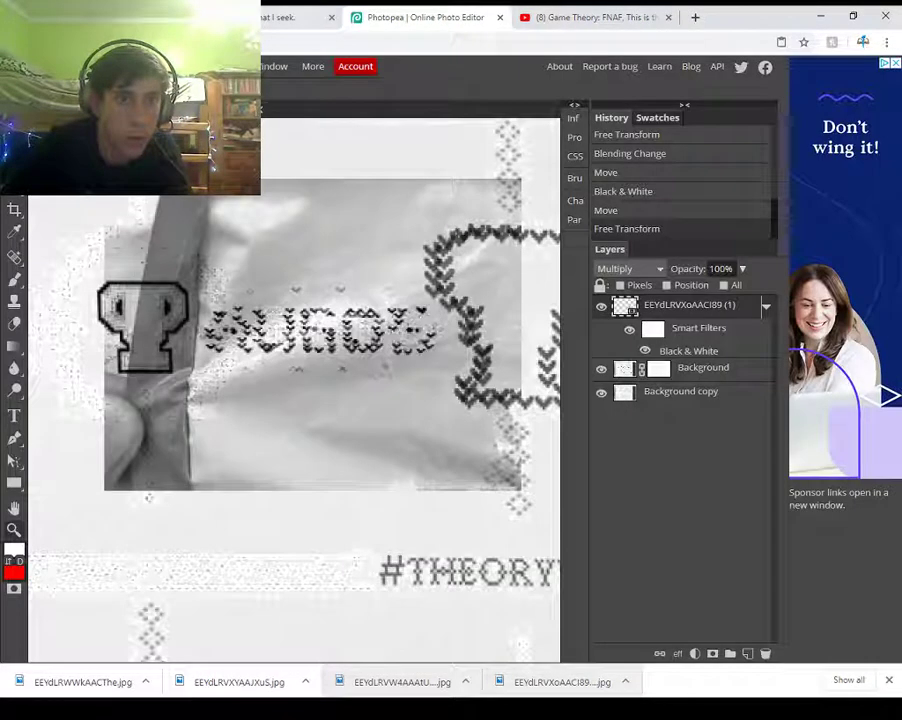
key(ctrl+shift+Tab)
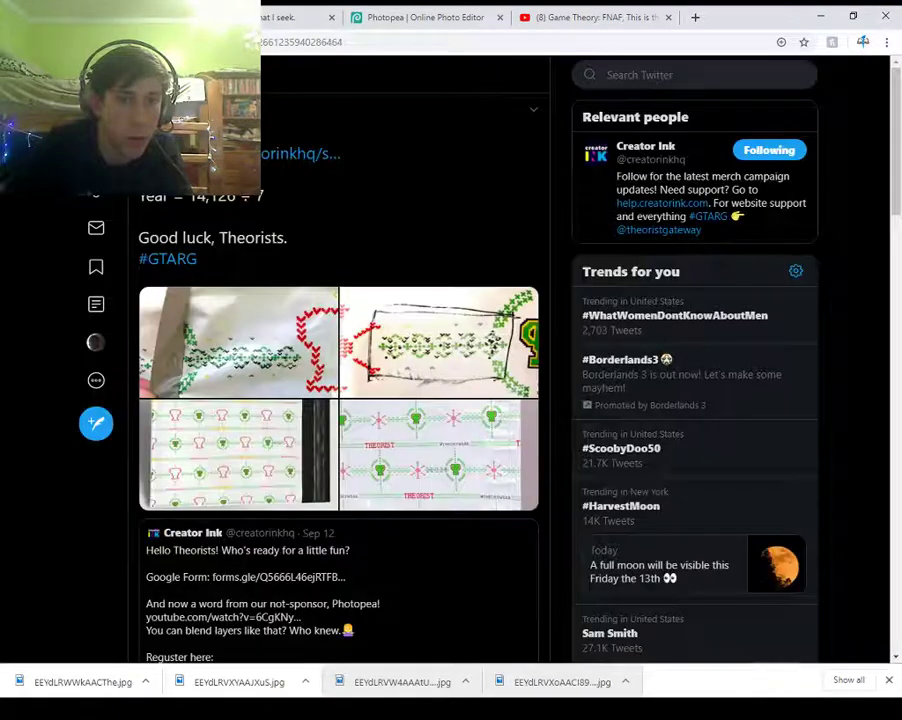
- Return to the FNAF video paused at 14:33 and show its frame full screen to inspect the characters
key(ctrl+Tab)
key(ctrl+Tab)
key(ctrl+Tab)
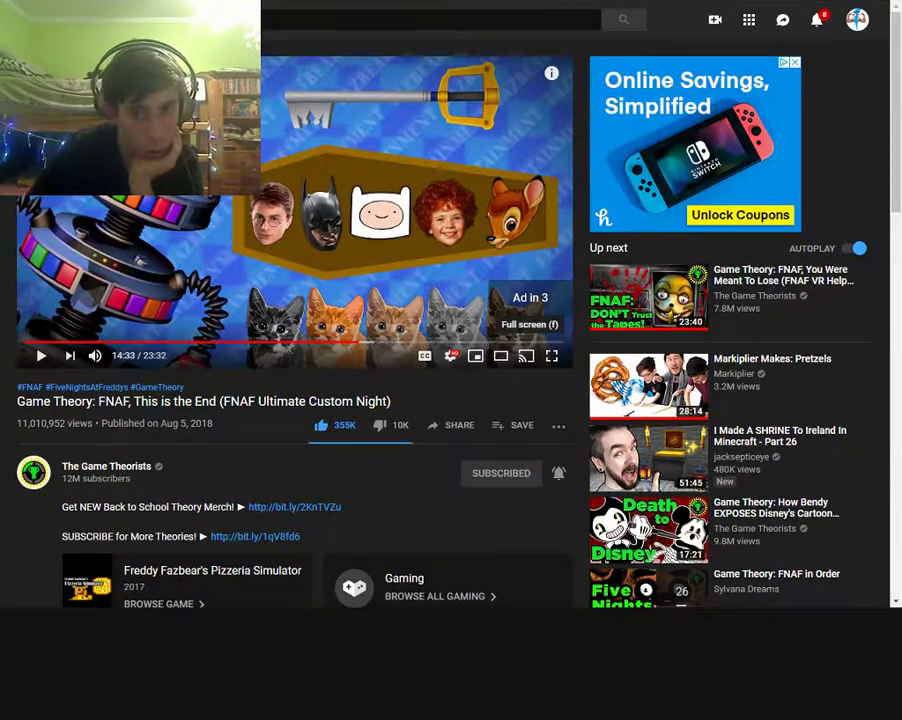
click(551, 405)
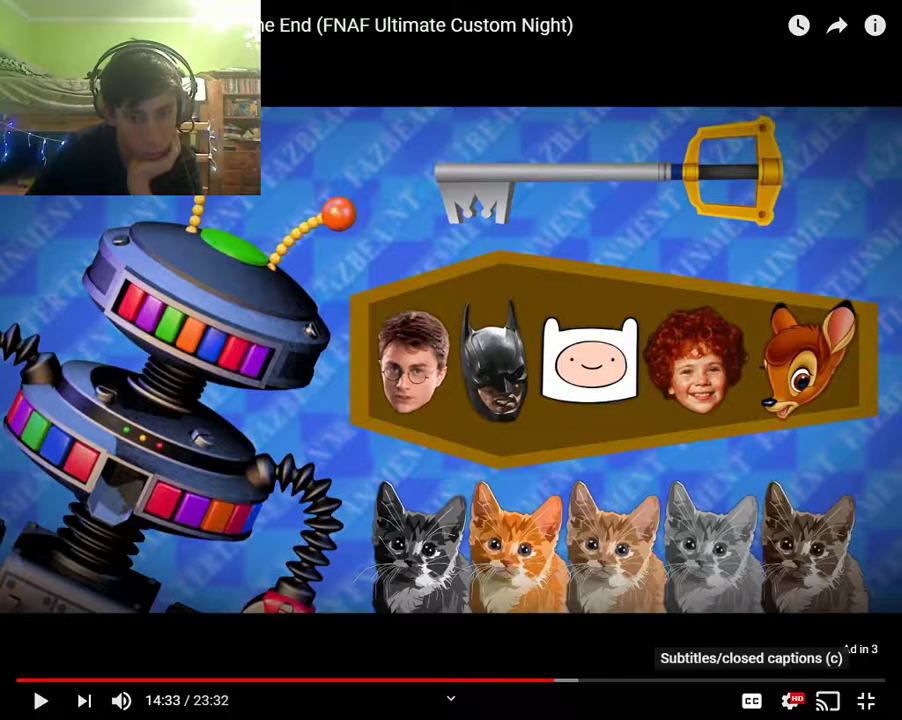
click(751, 701)
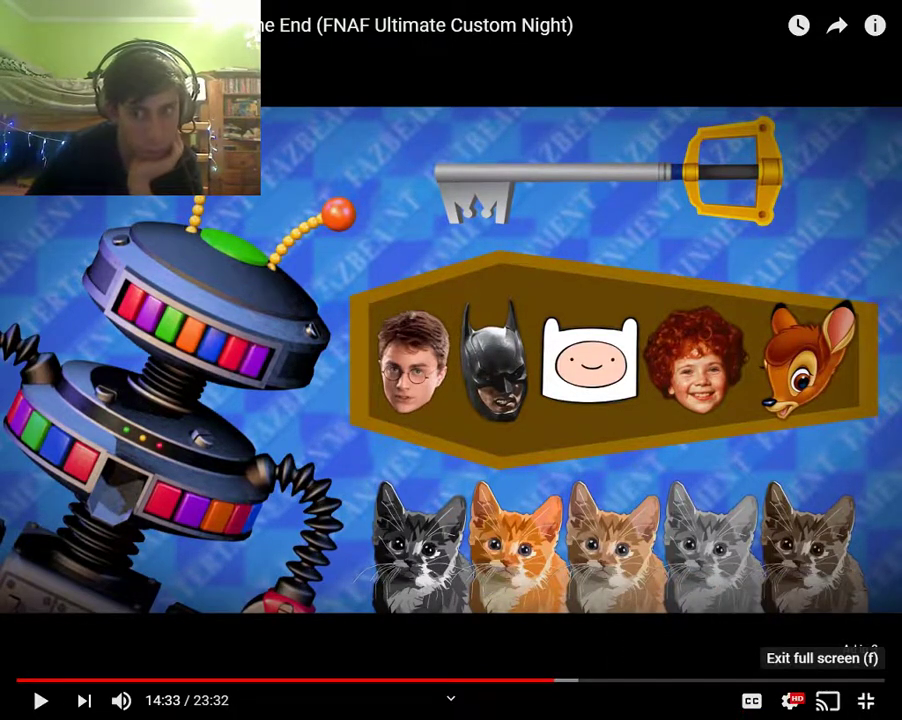
- Leave full screen, sort the FNAF video's comments by newest first and read the most recent ones
click(866, 701)
scroll(450, 400, down, 5)
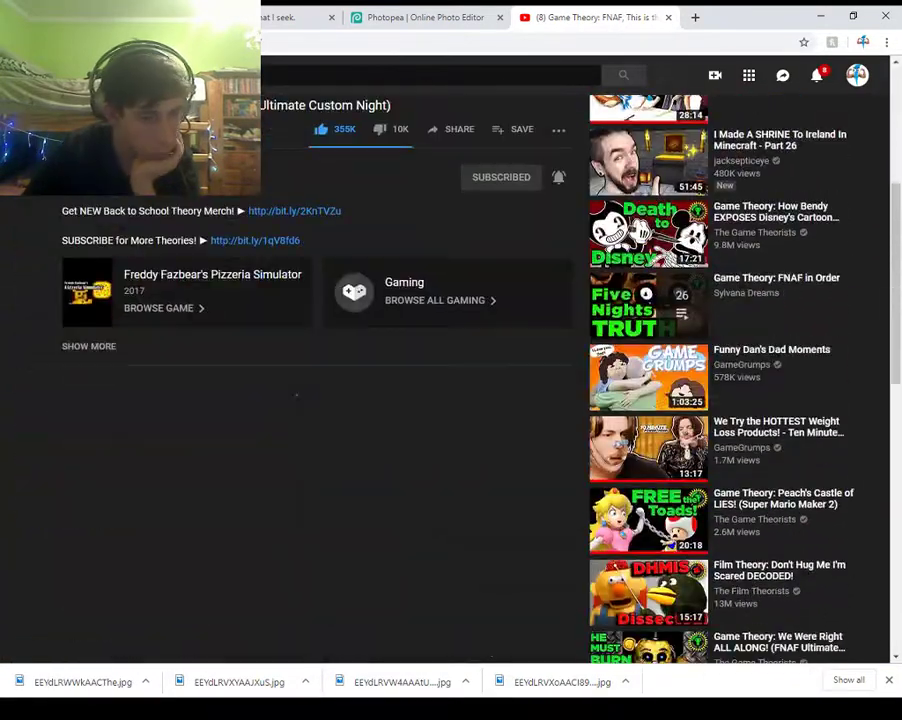
scroll(310, 430, down, 1)
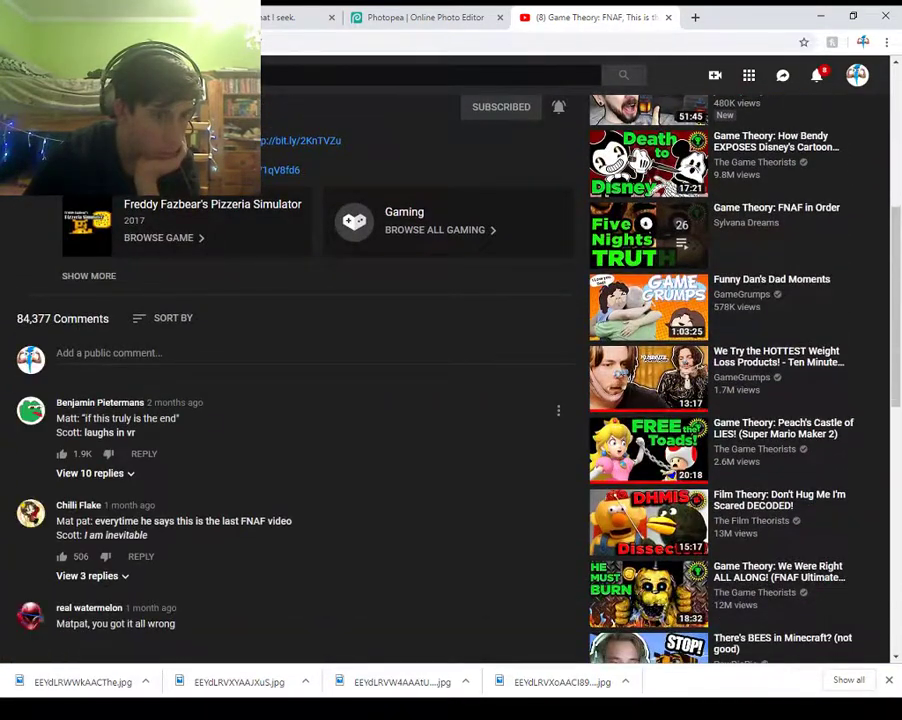
click(165, 318)
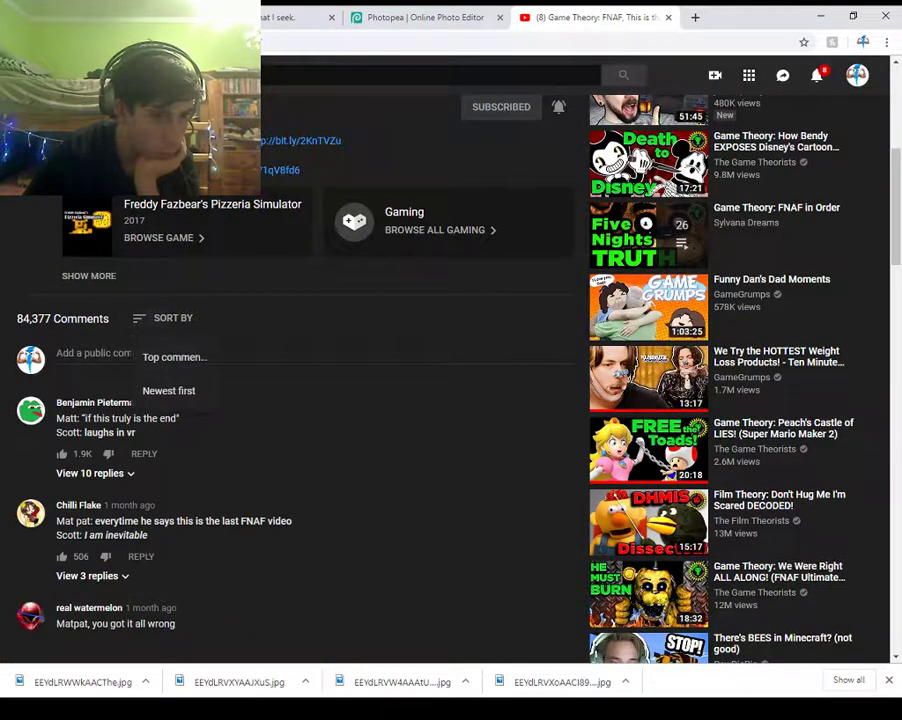
click(168, 388)
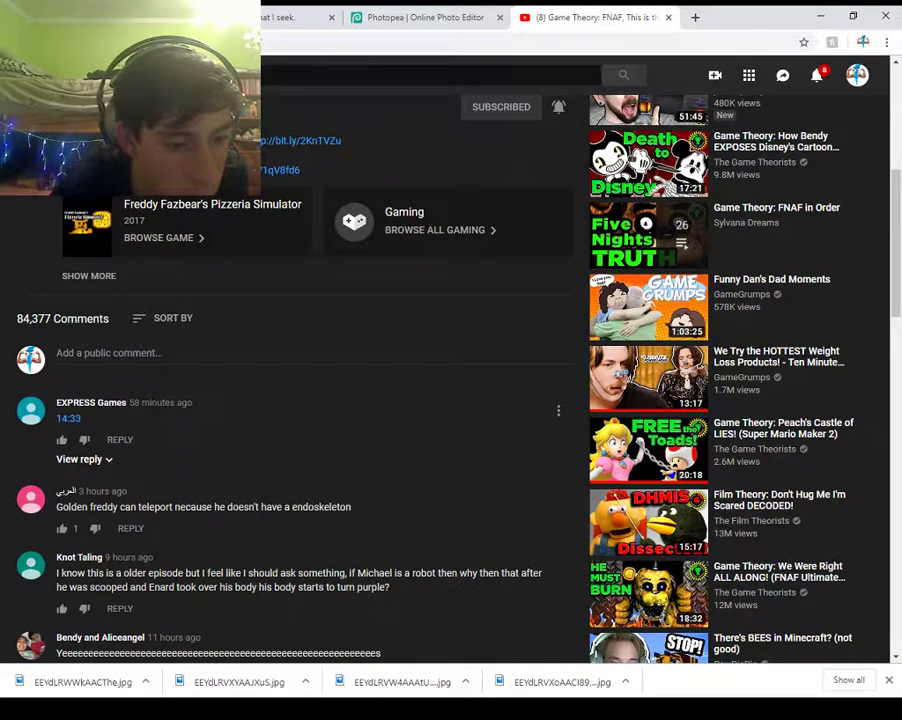
scroll(450, 380, down, 1)
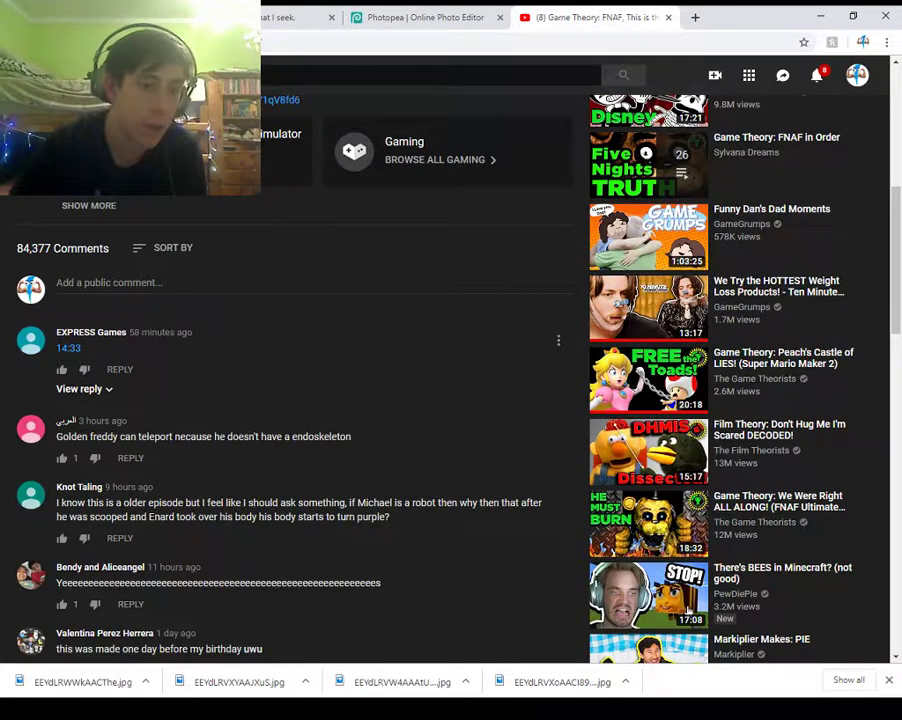
- Return to the video player, play it for a moment and pause it again at 14:33
scroll(450, 380, up, 7)
key(space)
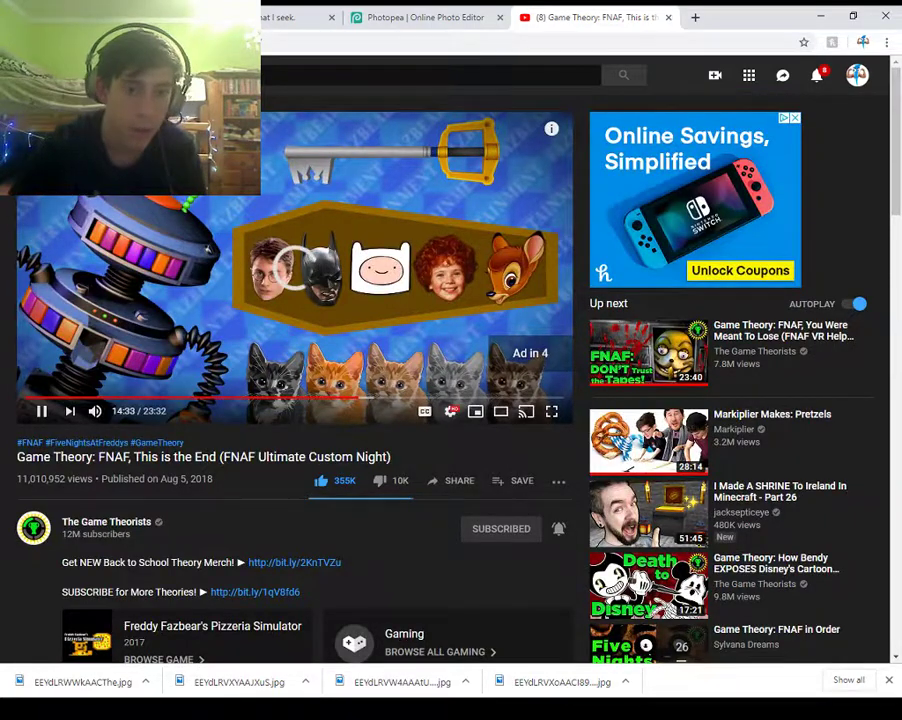
key(space)
- Show the reply to the "14:33" comment, read through the newer comments below it, and return to the paused video
scroll(450, 380, down, 8)
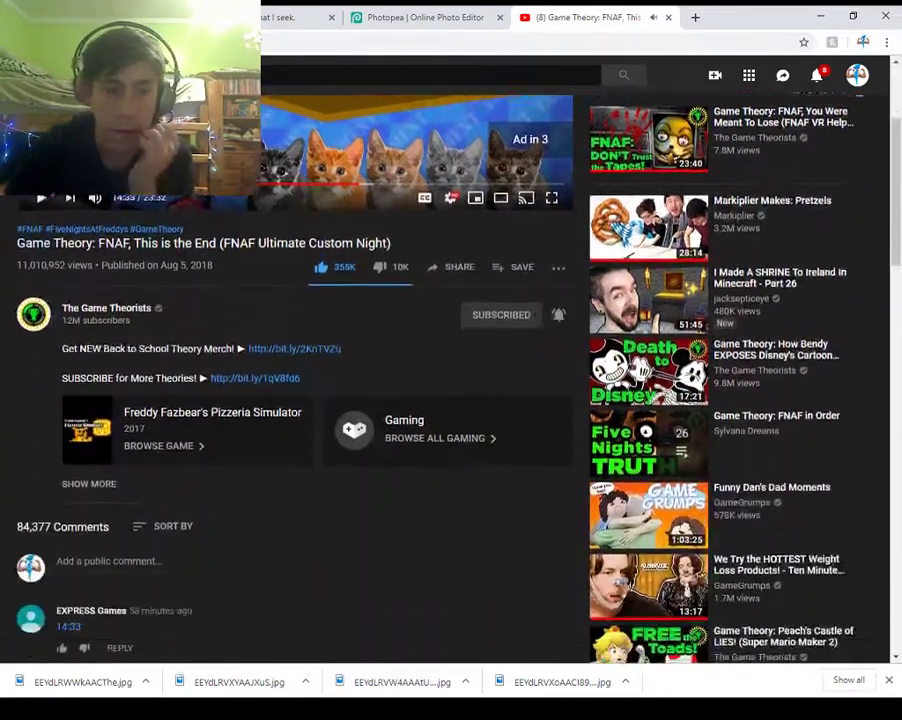
scroll(450, 380, up, 1)
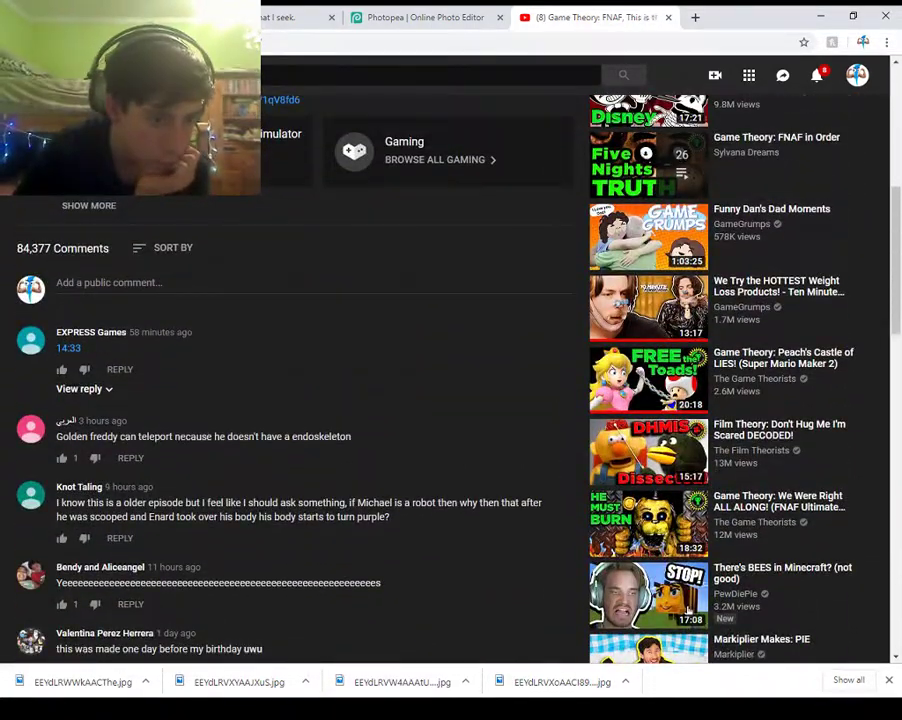
click(79, 388)
scroll(450, 380, down, 3)
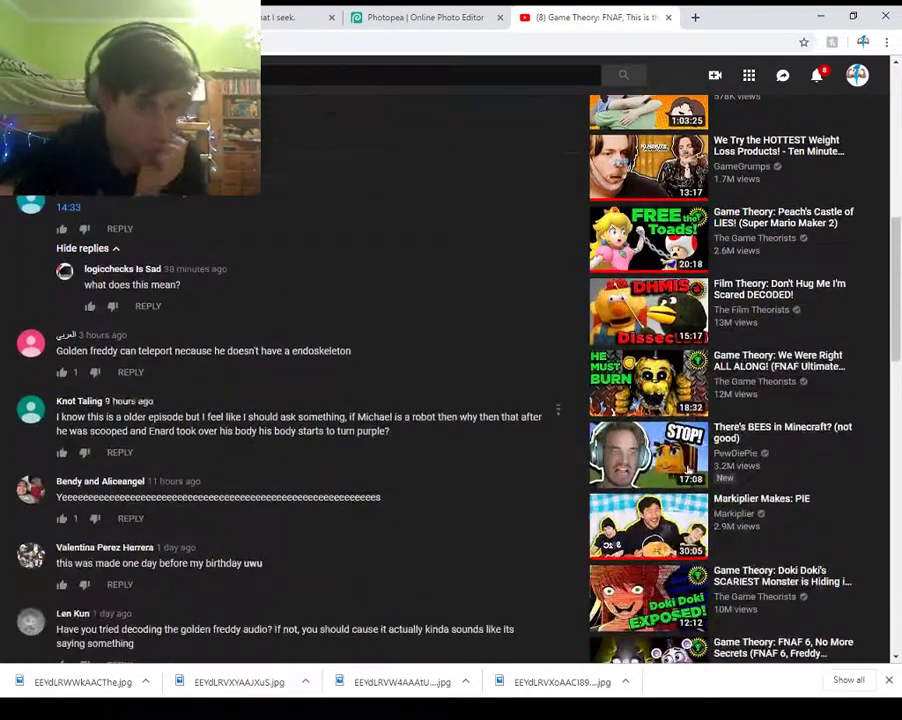
scroll(450, 380, down, 4)
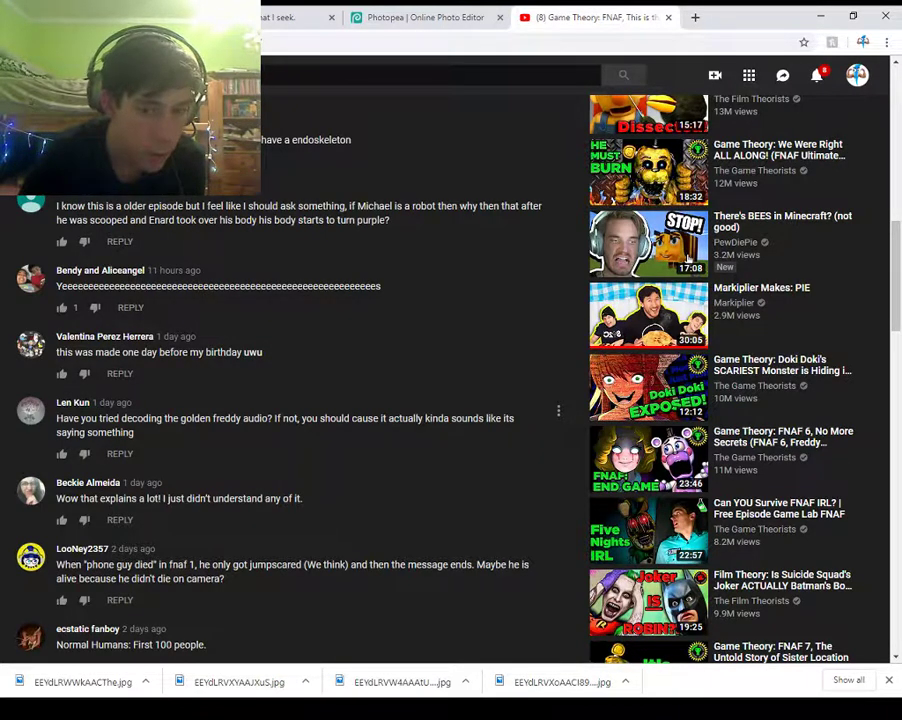
key(Home)
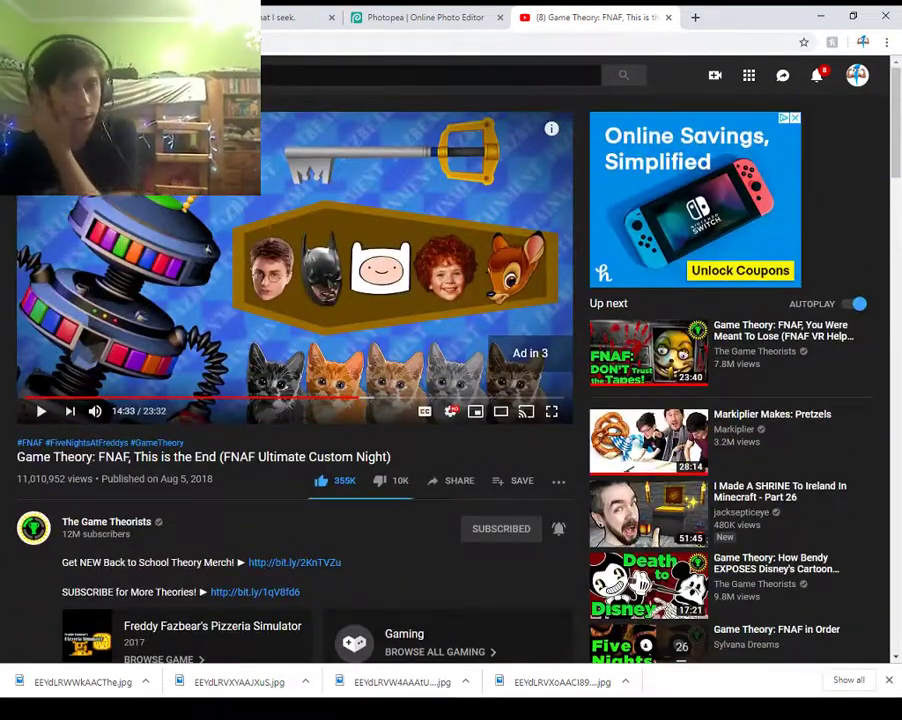